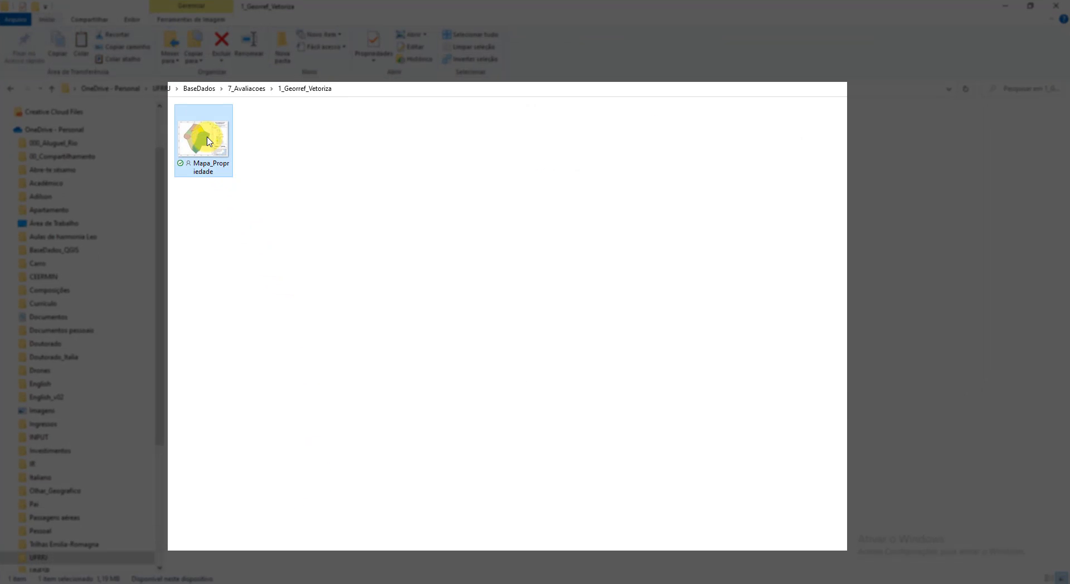
Step: Open the Mapa_Propriedade image, examine its projection, datum and data source details, and close it
double_click(208, 141)
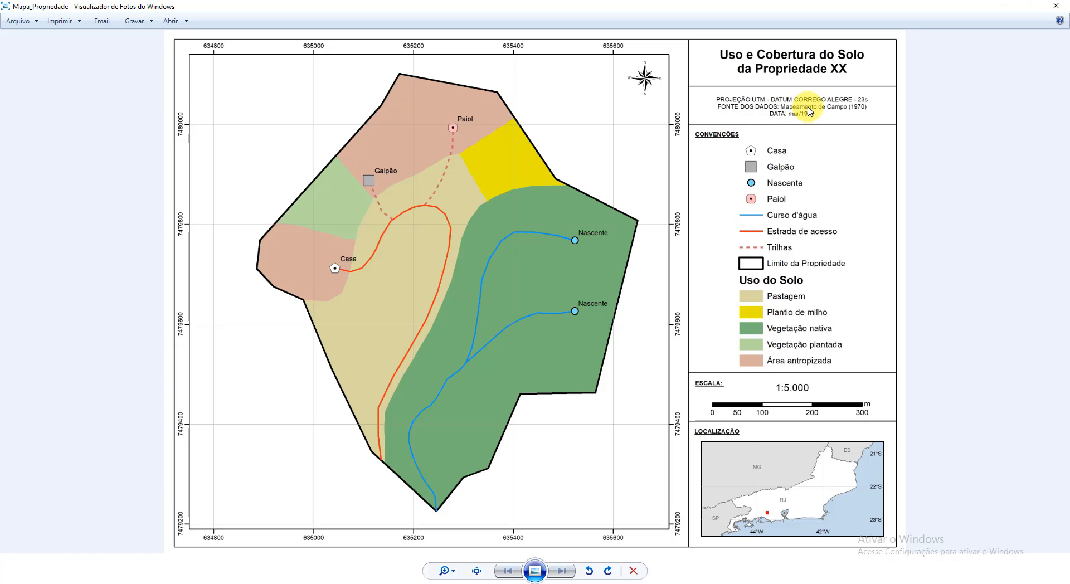
scroll(808, 109, up, 3)
drag(921, 132, 668, 198)
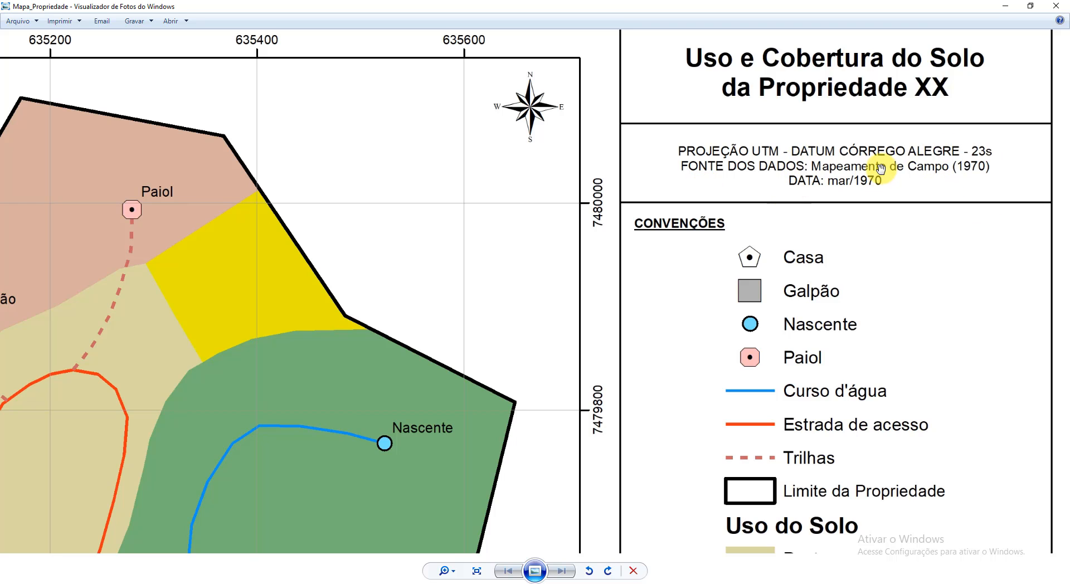
scroll(870, 174, down, 3)
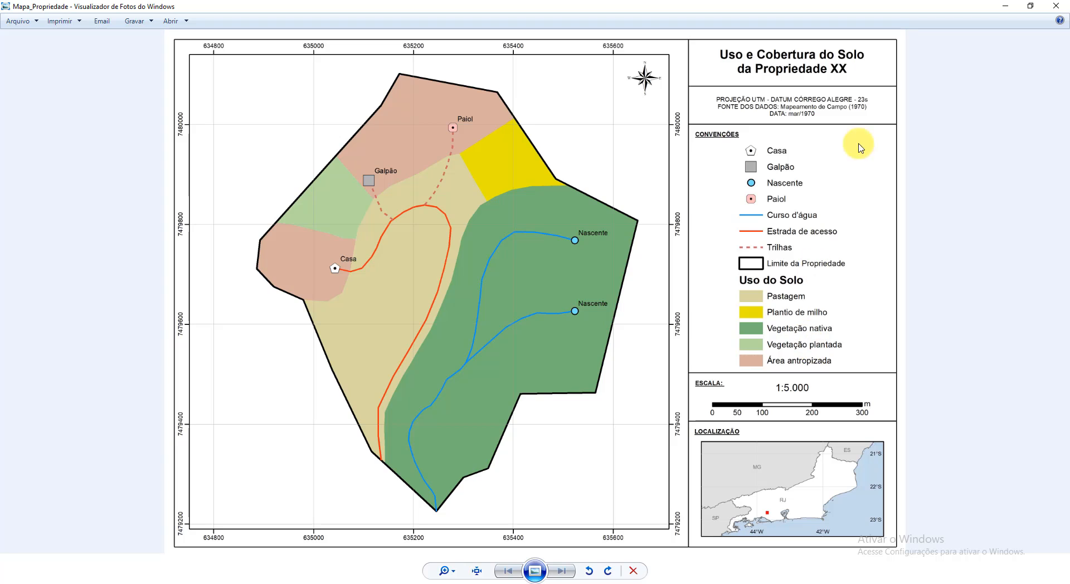
click(1060, 5)
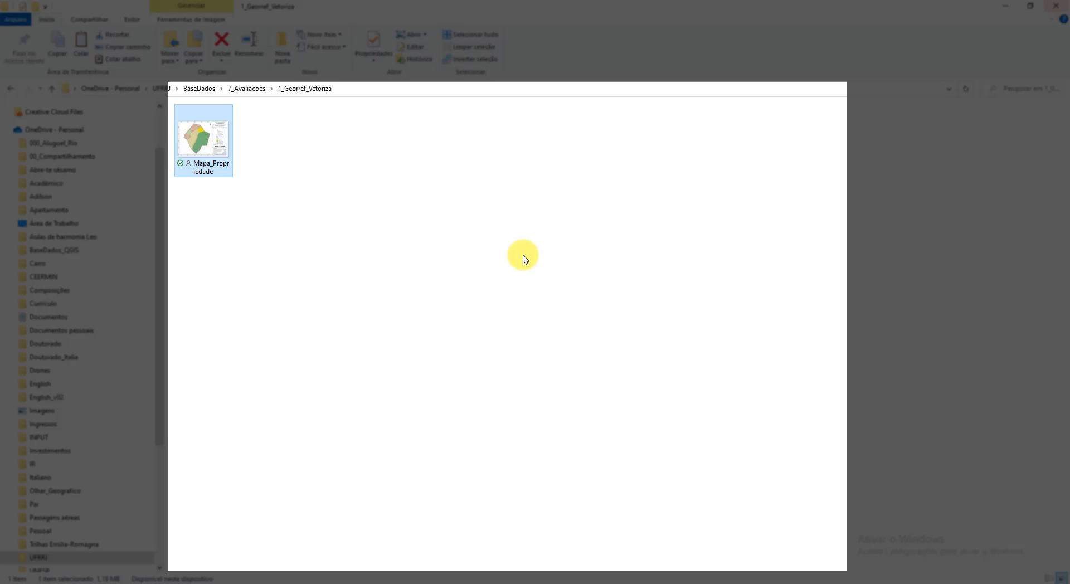
click(212, 147)
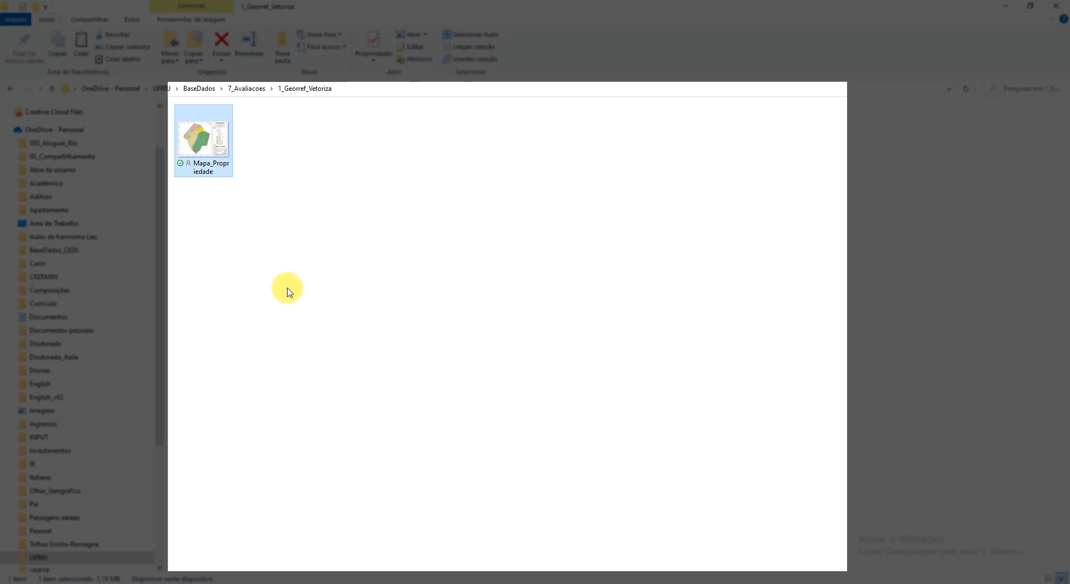
Step: Switch to ArcMap and browse for data to add in the 7_Avaliacoes folder under D:\OneDrive\UFRRJ\BaseDados
click(1010, 5)
click(354, 5)
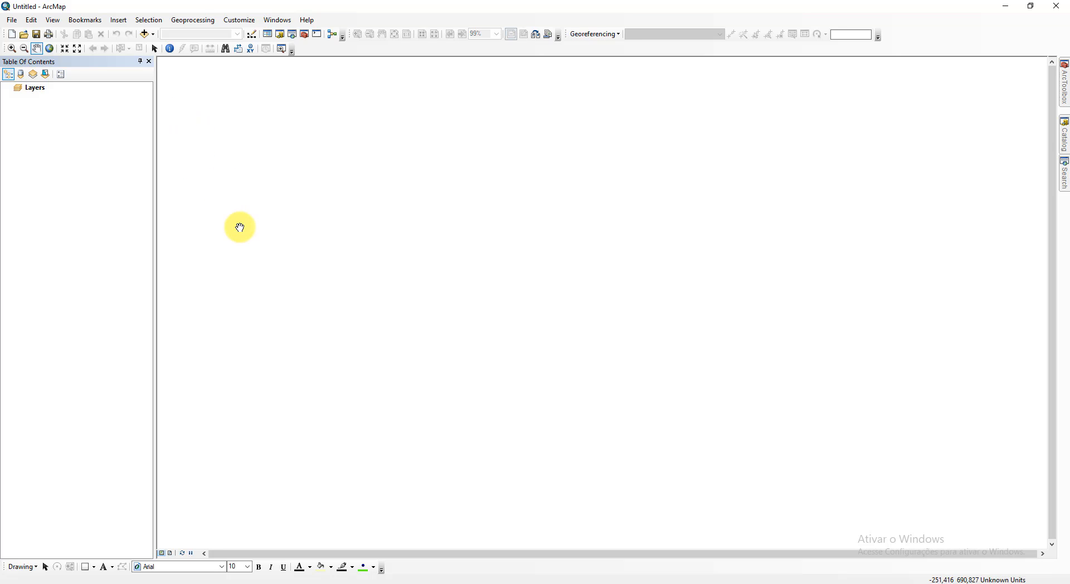
click(146, 39)
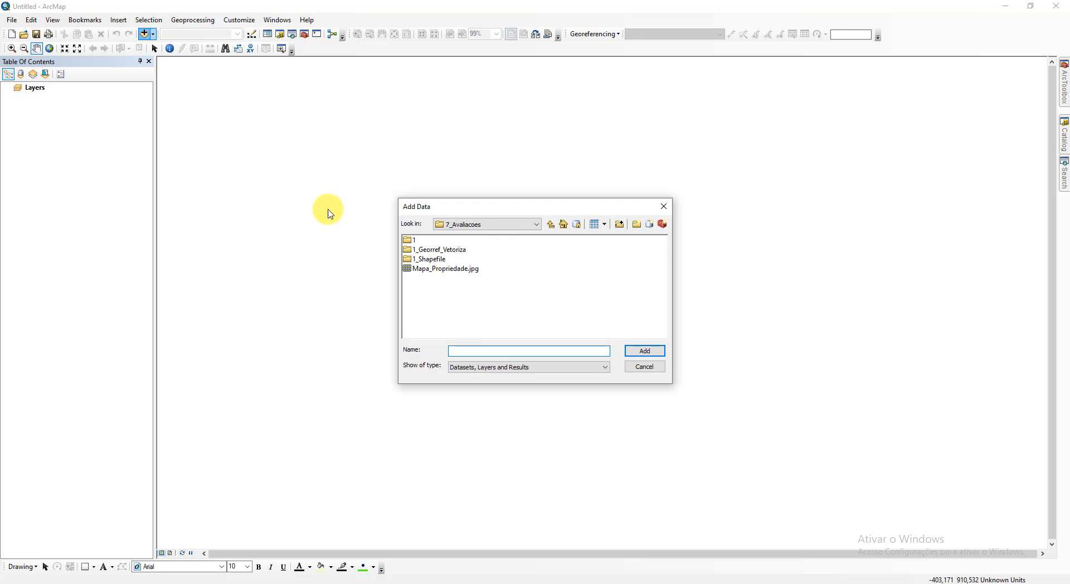
click(523, 231)
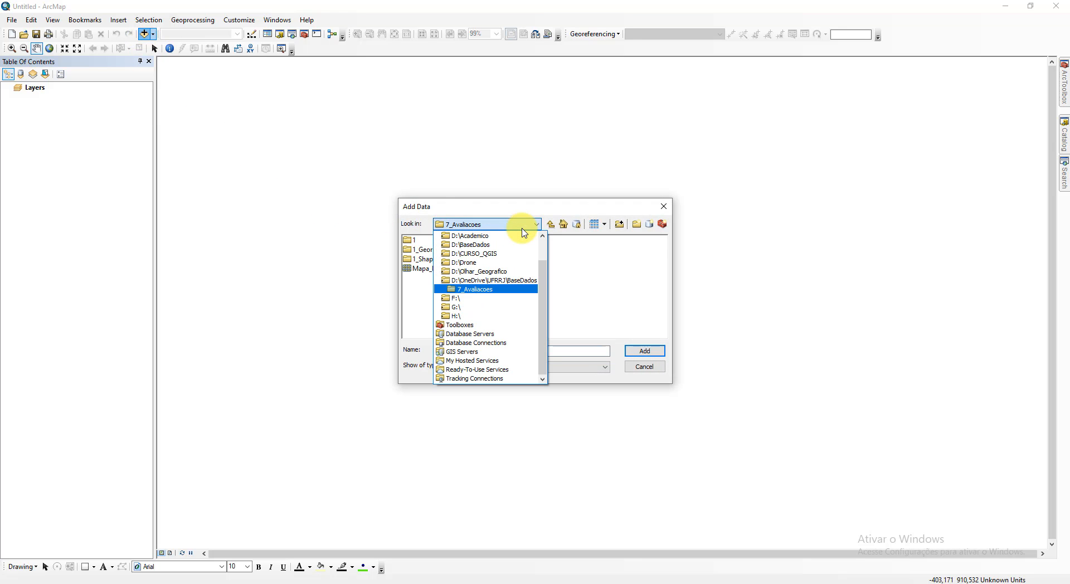
click(471, 280)
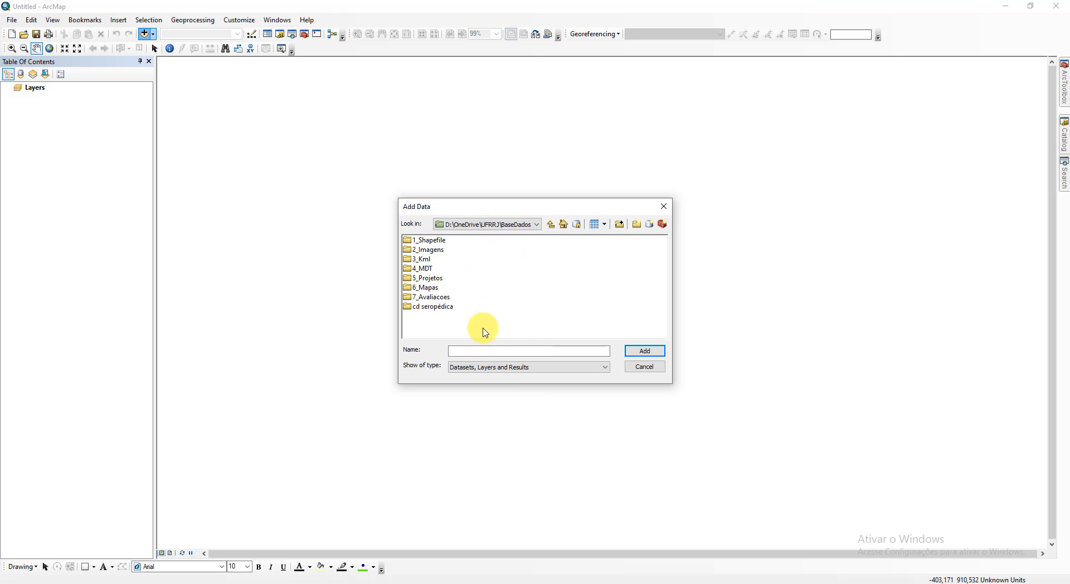
double_click(439, 297)
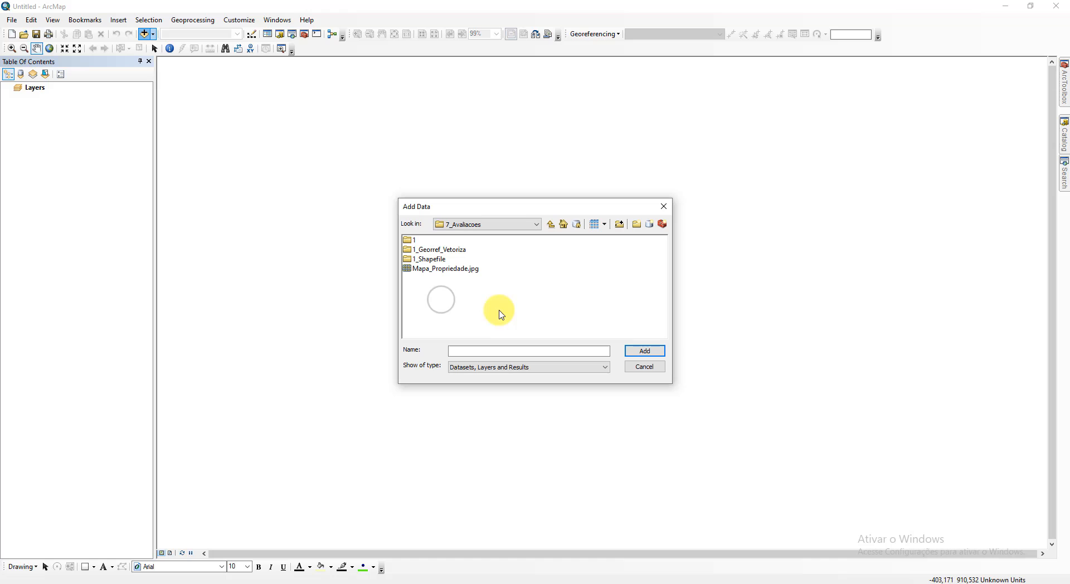
Step: Add the whole Mapa_Propriedade.jpg raster, not its separate bands, to the map and acknowledge the missing spatial reference
click(474, 269)
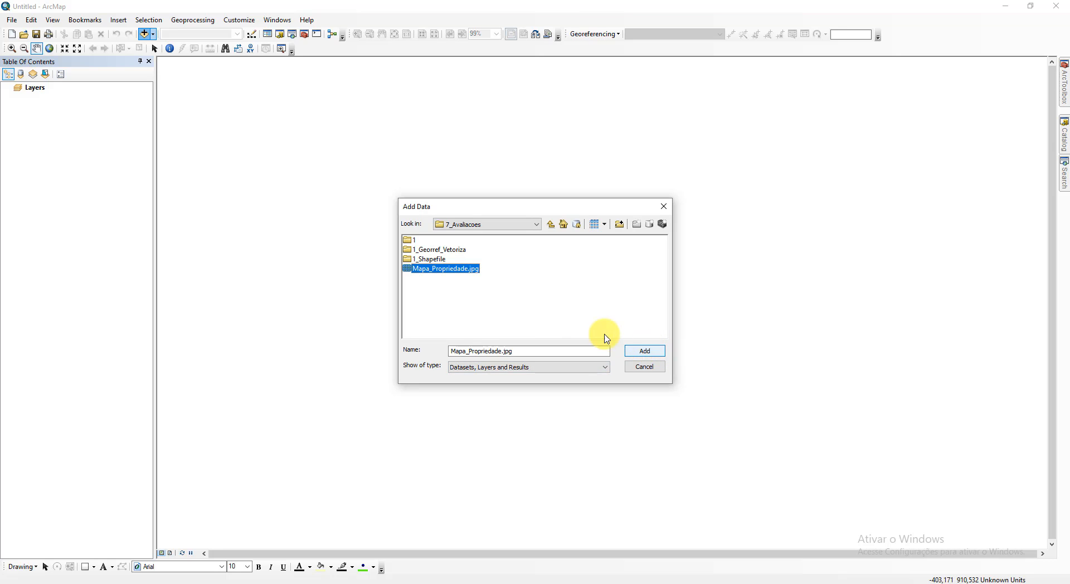
double_click(463, 270)
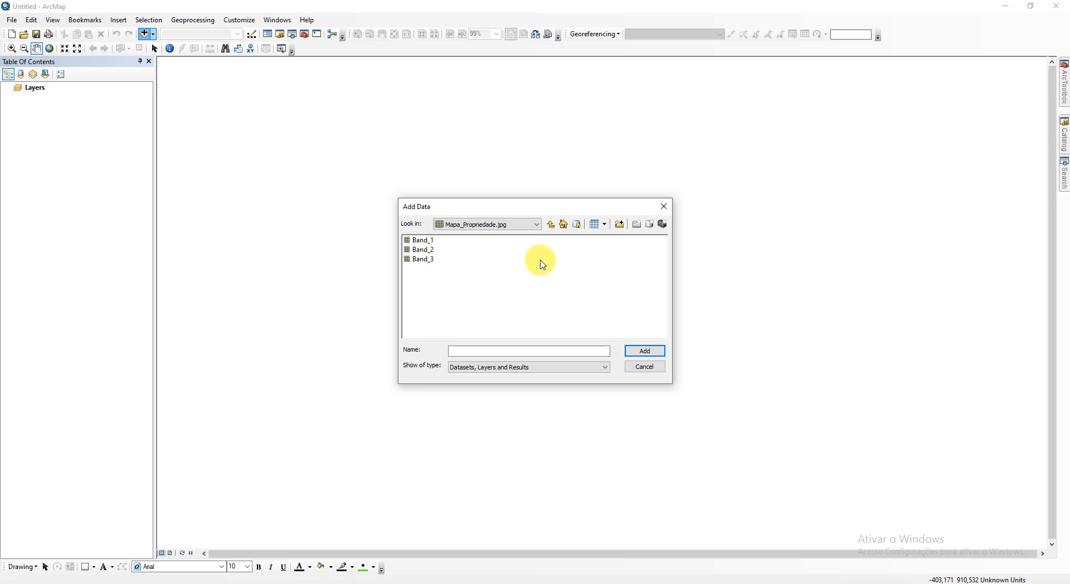
click(552, 228)
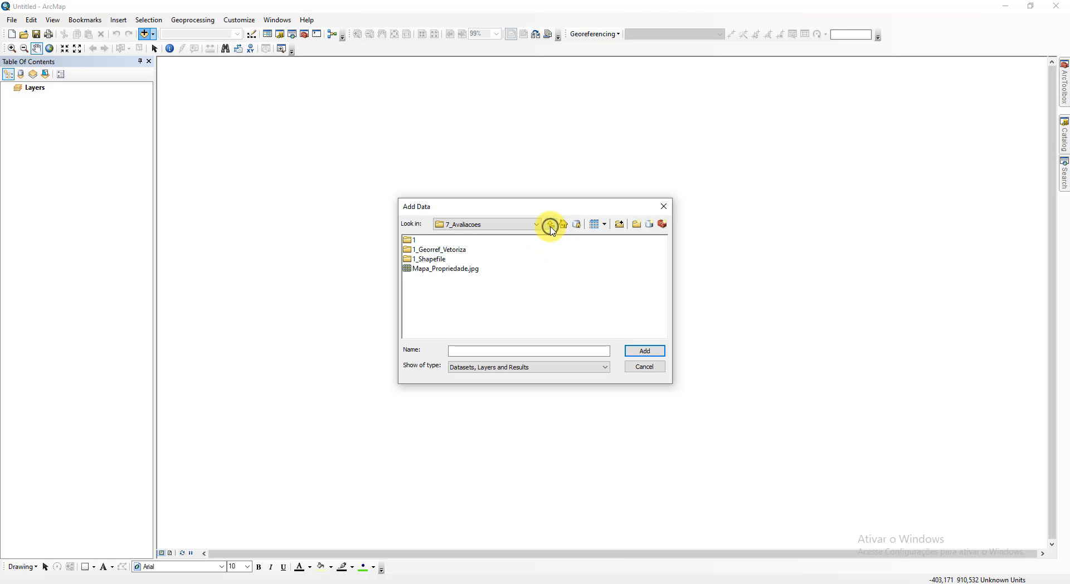
click(467, 272)
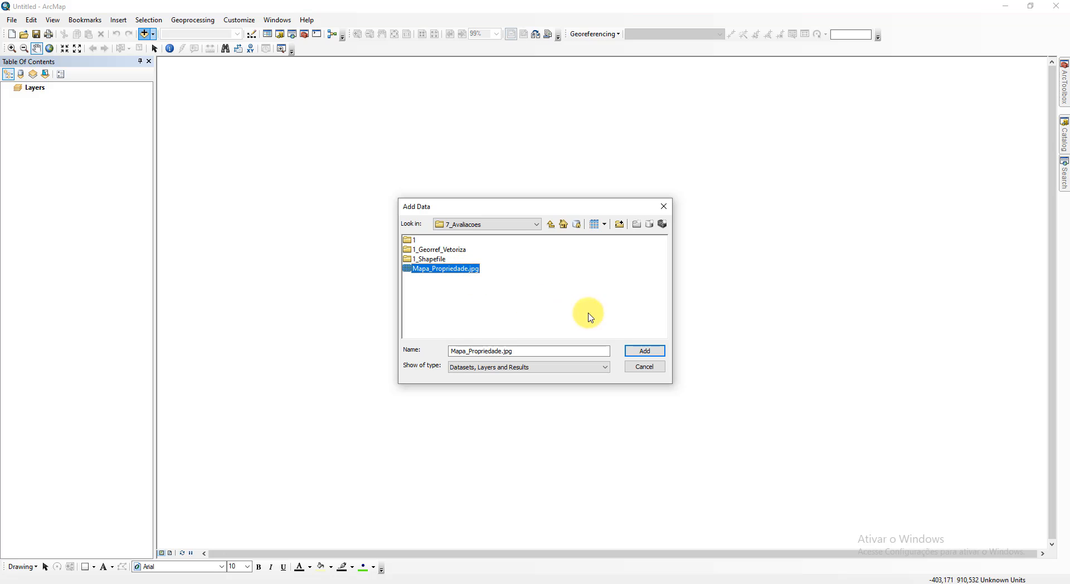
click(643, 352)
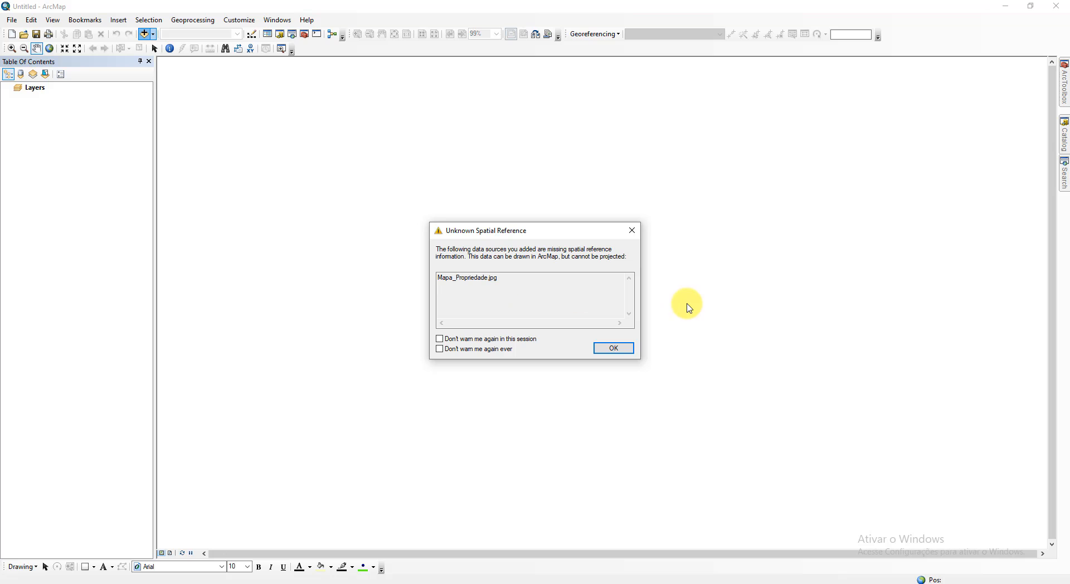
click(613, 350)
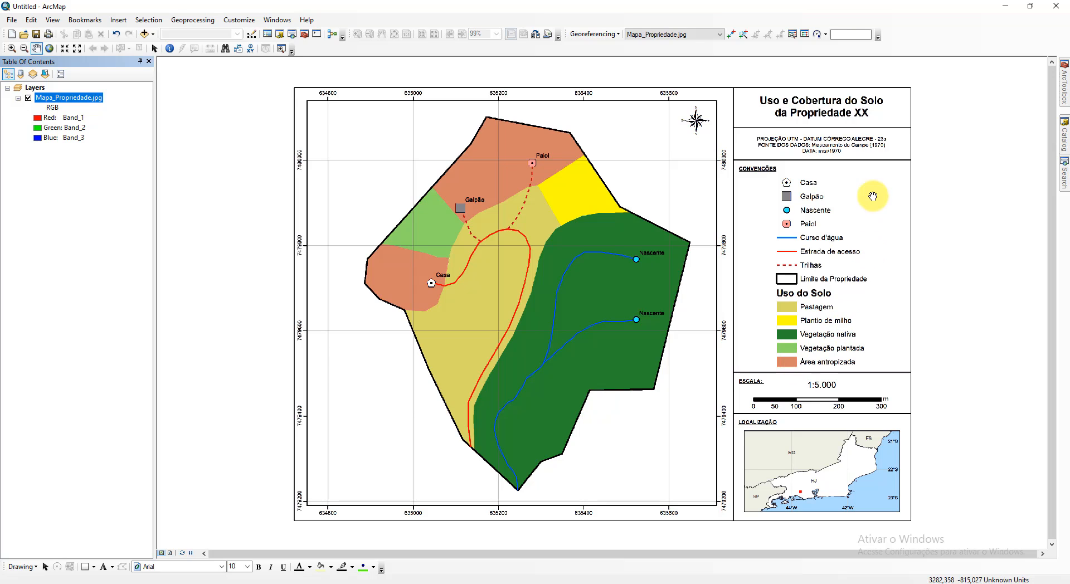
Step: Check the map's projection note and choose the favorite Corrego Alegre 1961 UTM Zone 23S as the data frame's coordinate system
scroll(860, 140, down, 2)
scroll(863, 143, up, 5)
scroll(863, 143, up, 2)
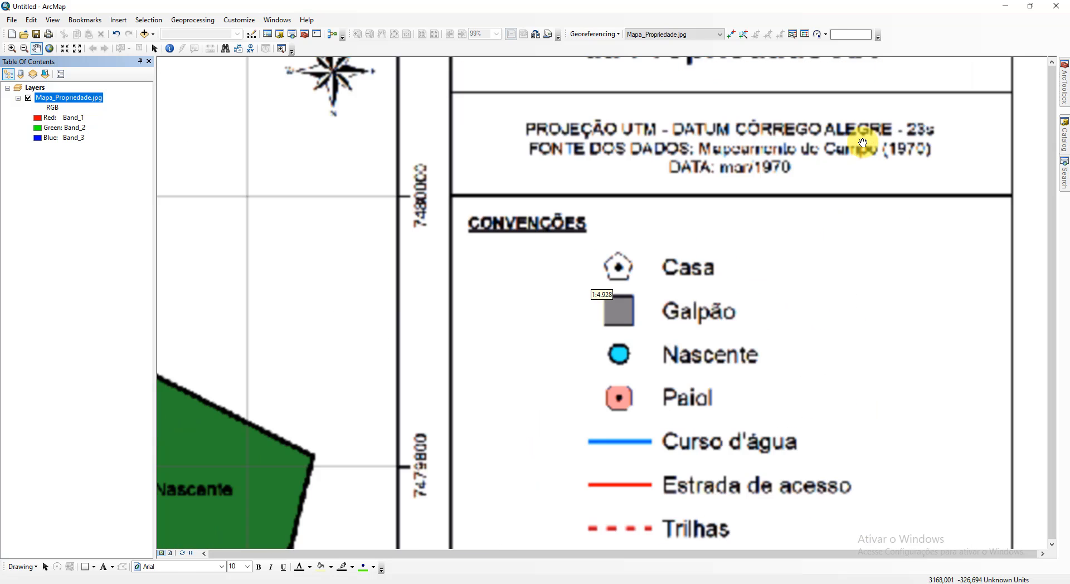
scroll(826, 167, down, 2)
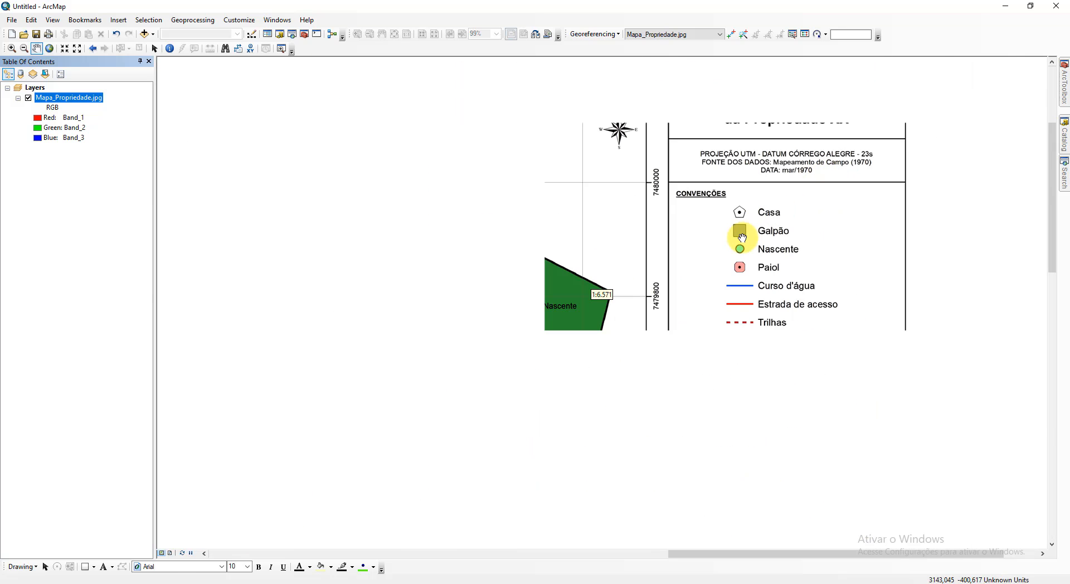
scroll(741, 239, down, 2)
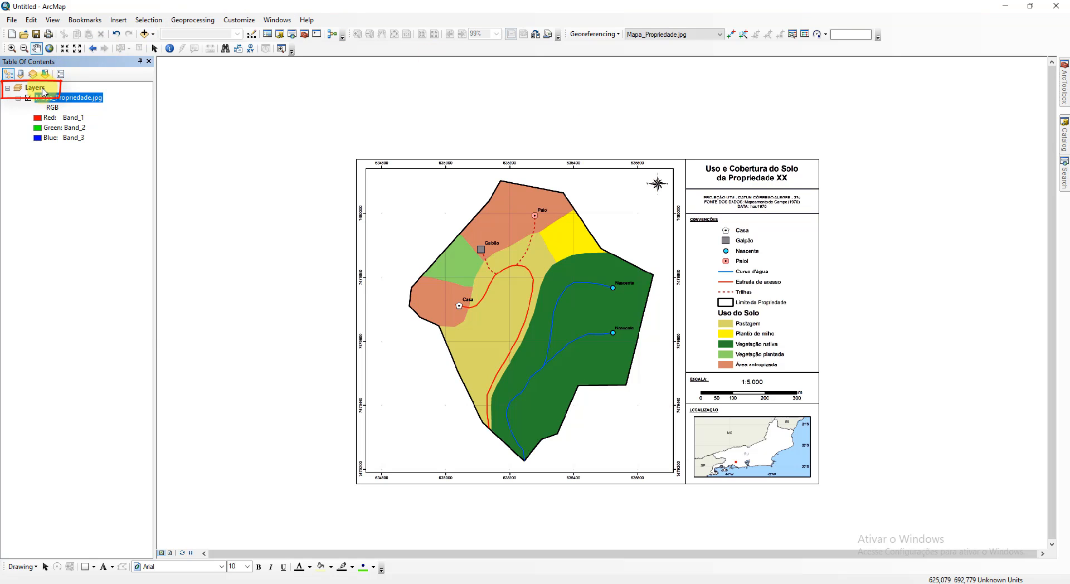
right_click(43, 91)
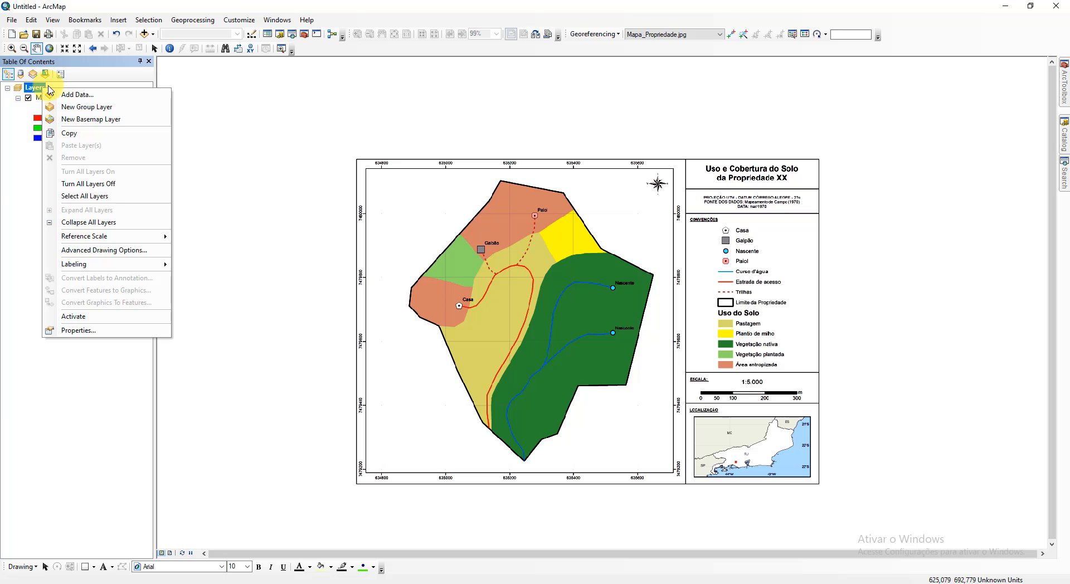
click(120, 333)
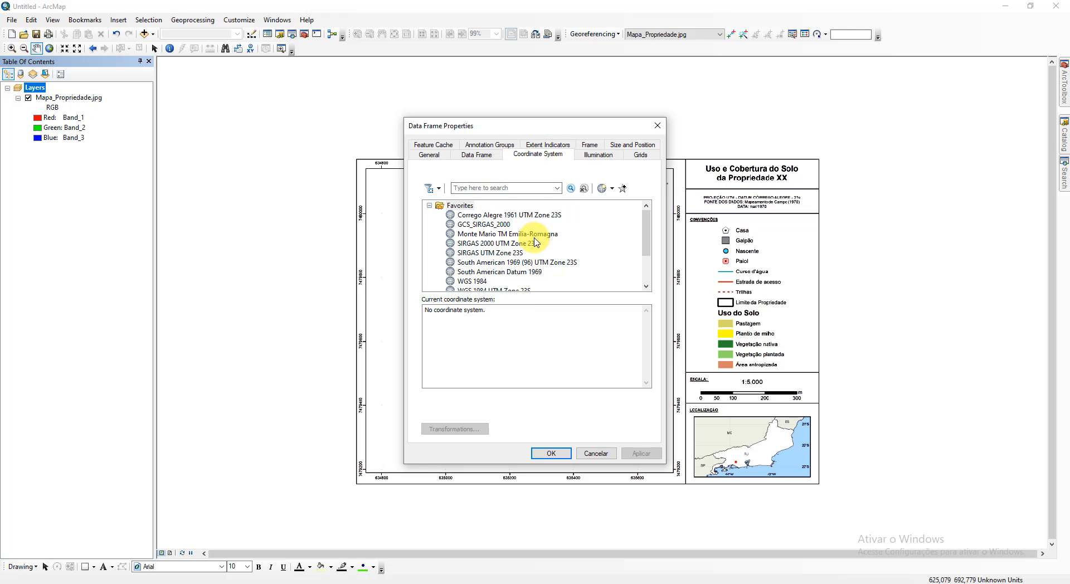
click(547, 215)
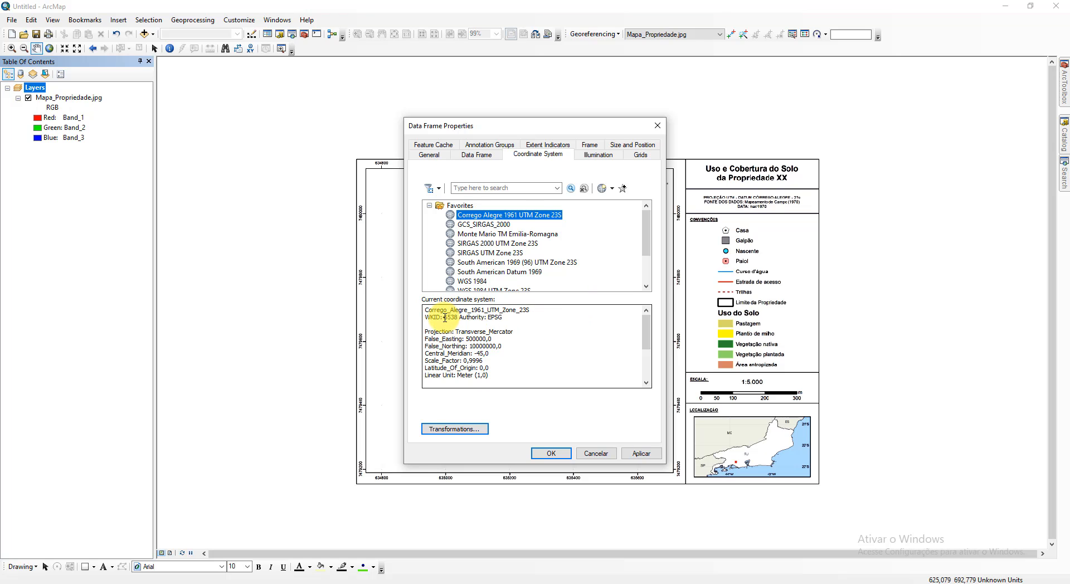
Step: Search the coordinate systems for EPSG code 5538 and apply Corrego Alegre 1961 UTM Zone 23S to the data frame
drag(445, 317, 457, 317)
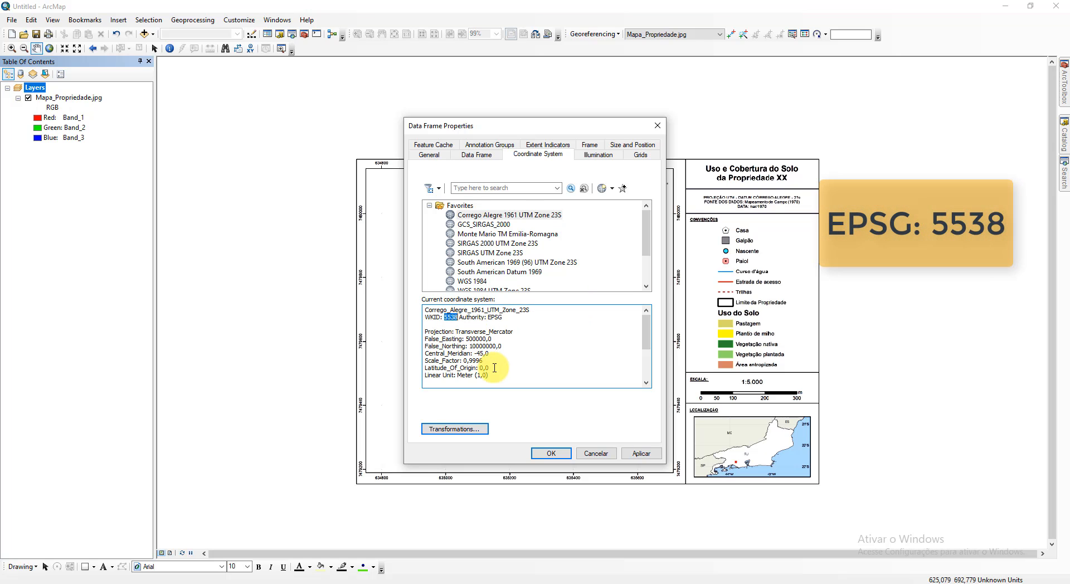
click(484, 188)
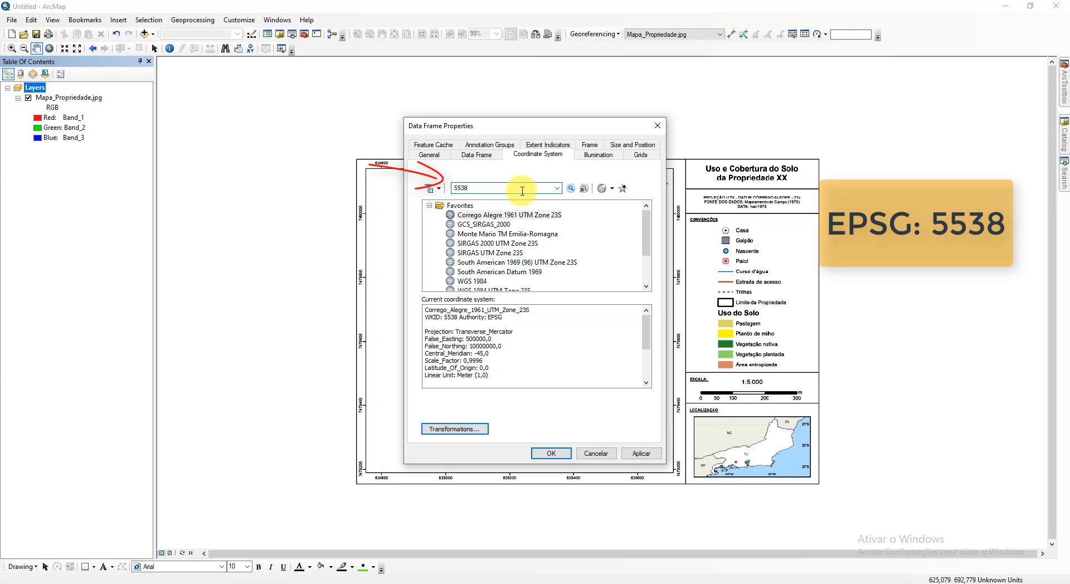
click(571, 189)
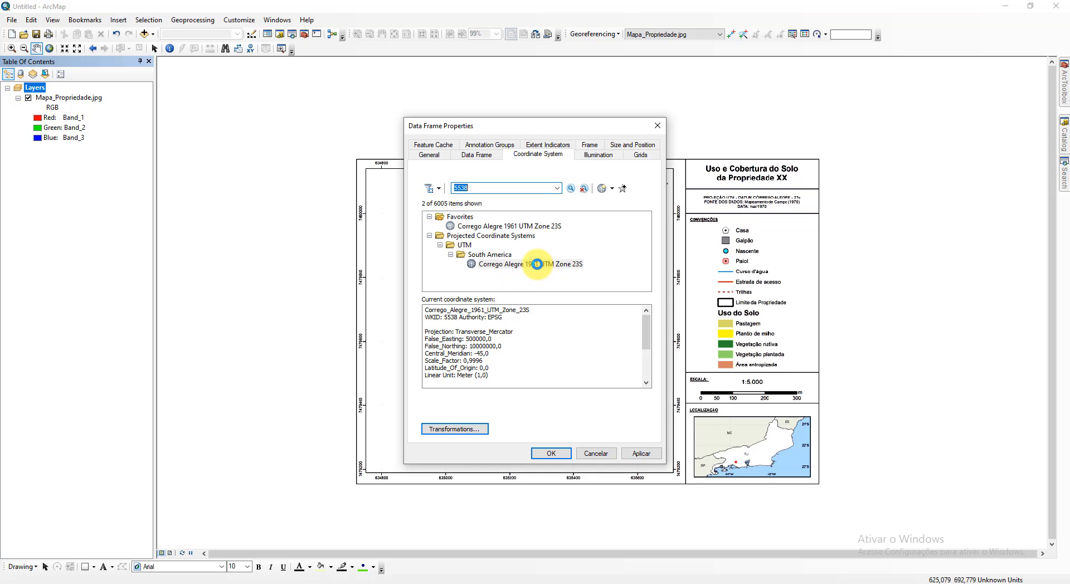
click(537, 264)
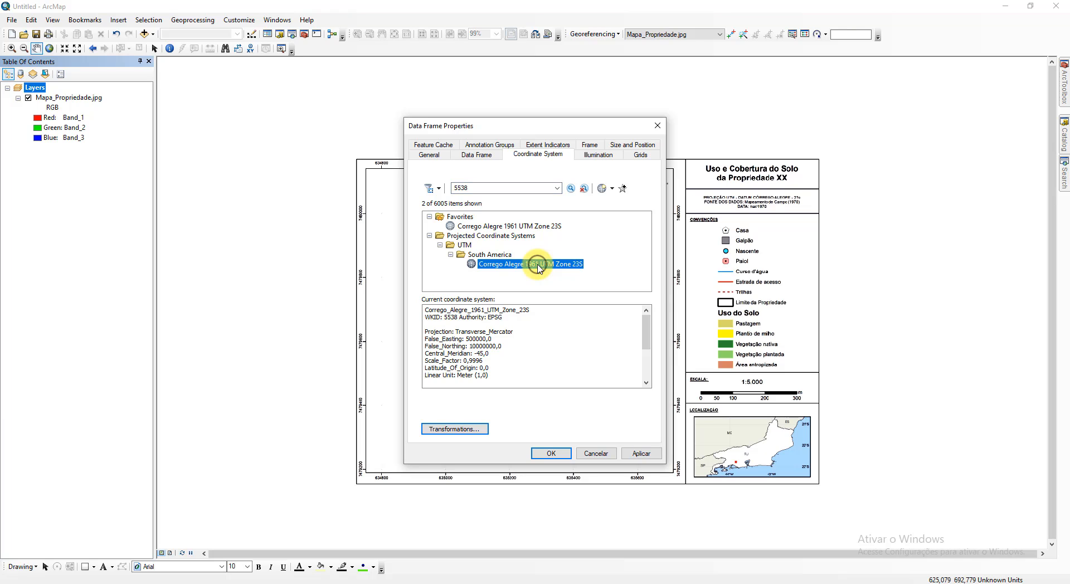
click(488, 236)
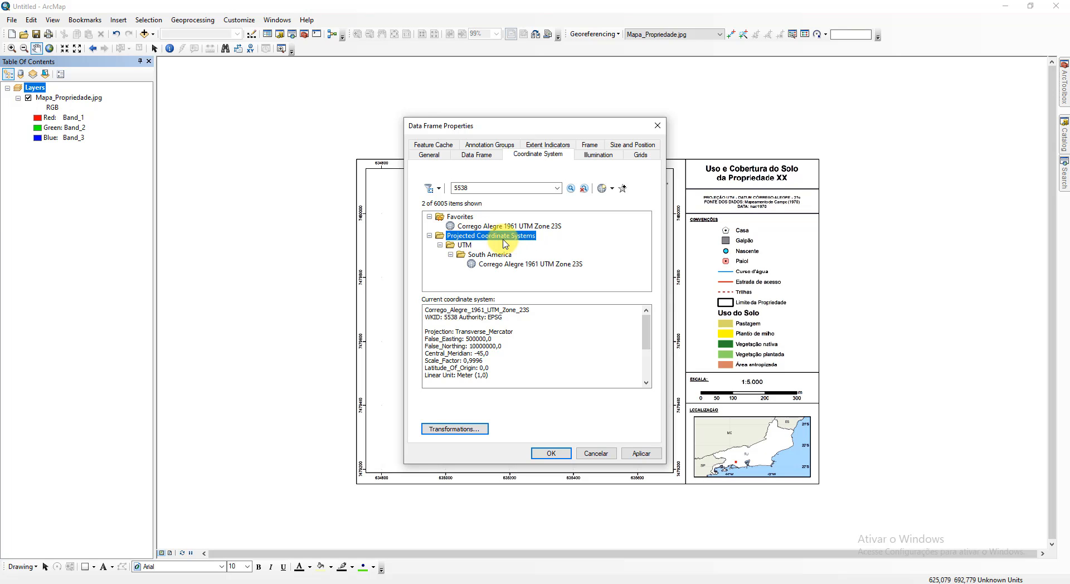
click(460, 246)
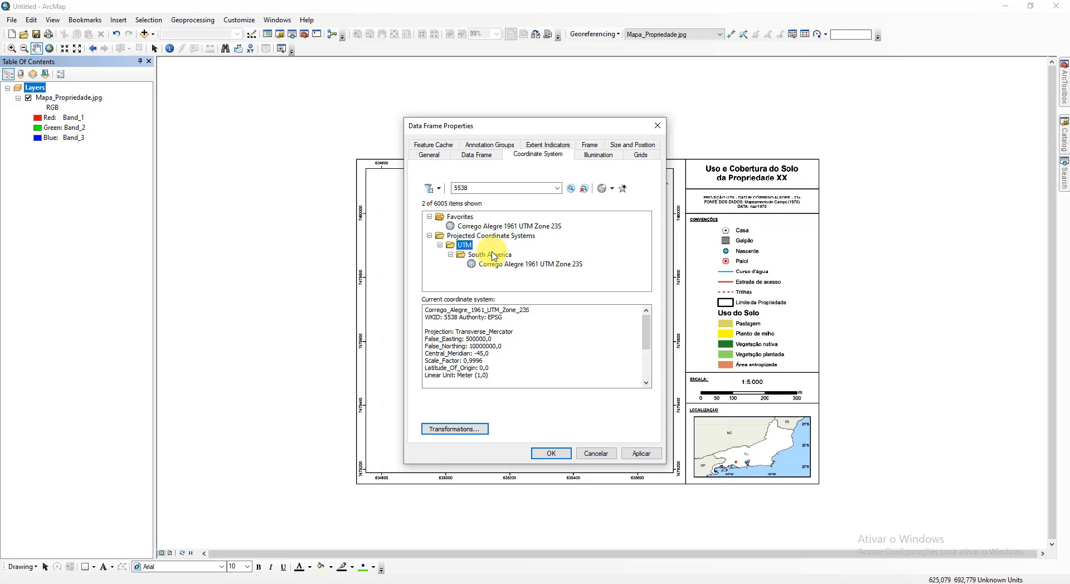
click(533, 265)
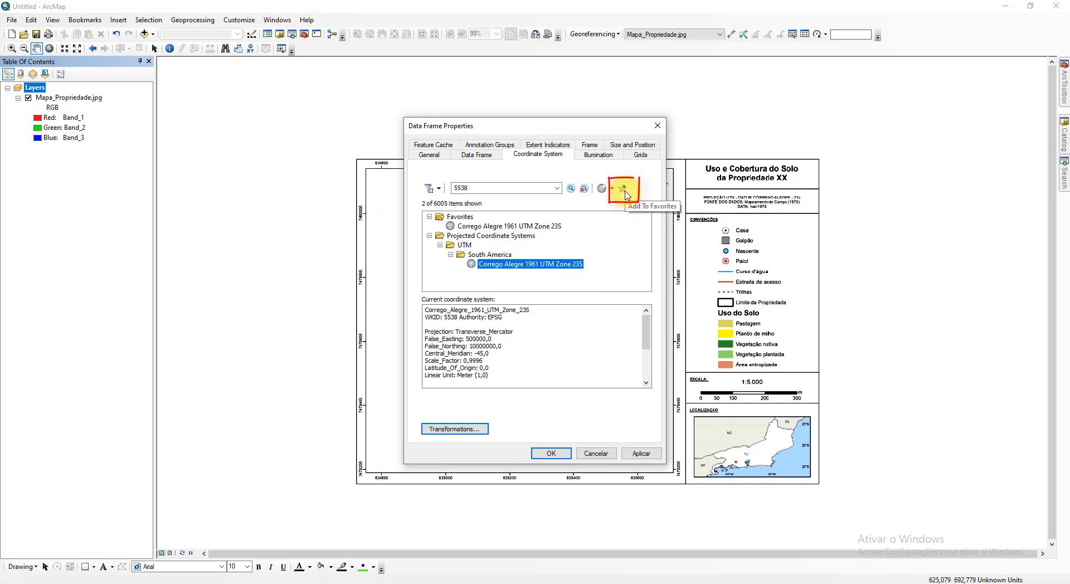
click(642, 455)
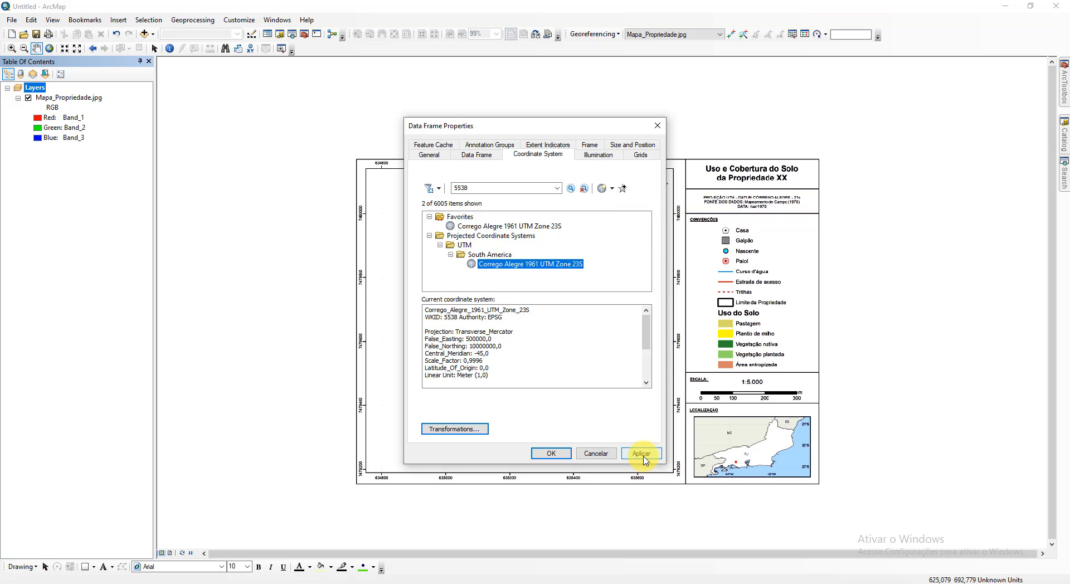
click(642, 454)
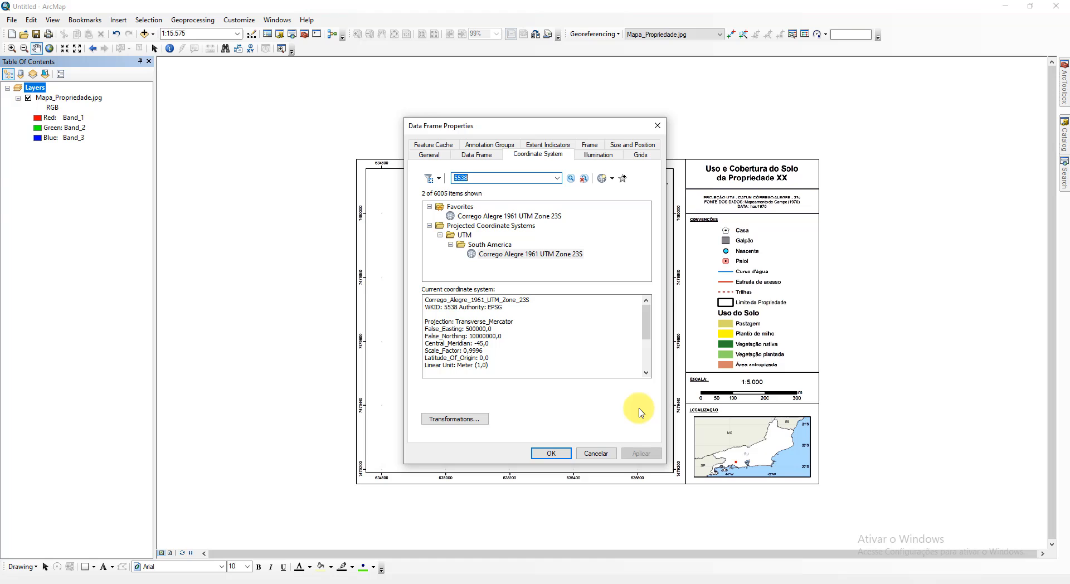
click(551, 454)
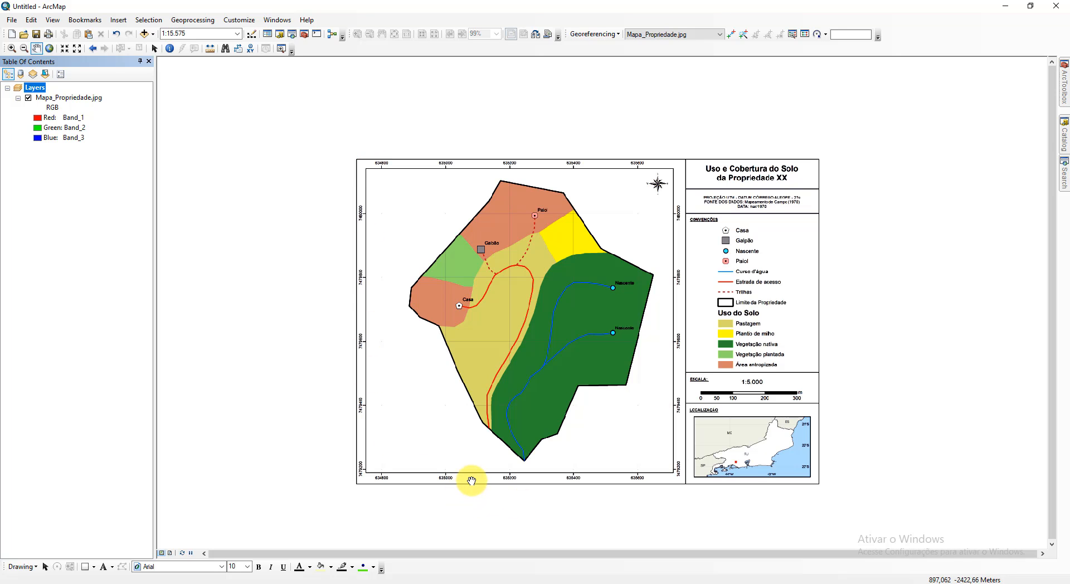
Step: Zoom to the full Mapa_Propriedade.jpg layer and undock the Georeferencing toolbar so it floats over the map
right_click(84, 98)
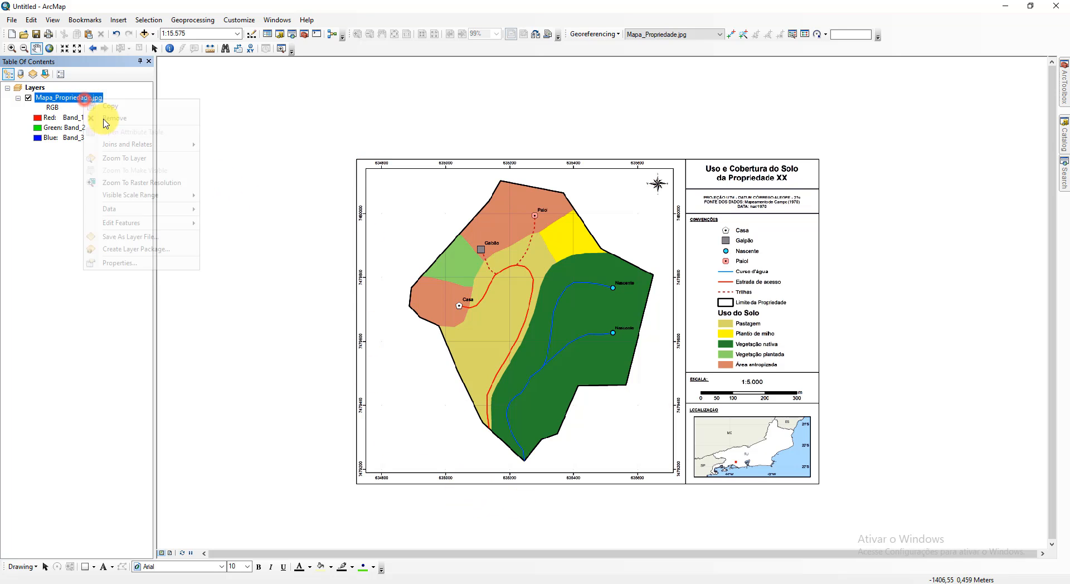
click(146, 159)
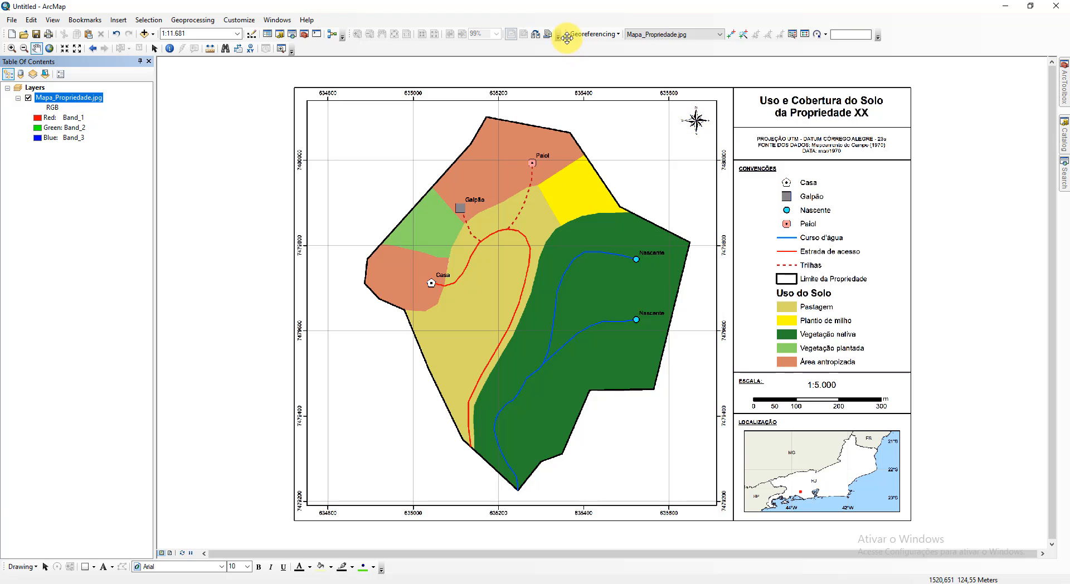
drag(567, 38, 558, 103)
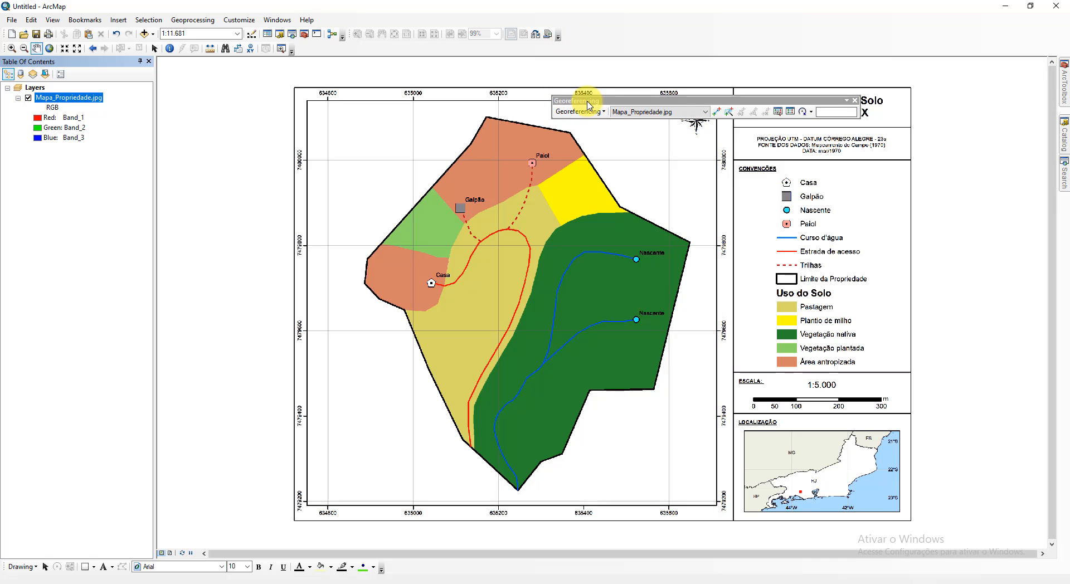
Step: Reopen the Georeferencing toolbar, dock it beside the Layout toolbar, and check that Mapa_Propriedade.jpg is its target layer
click(855, 101)
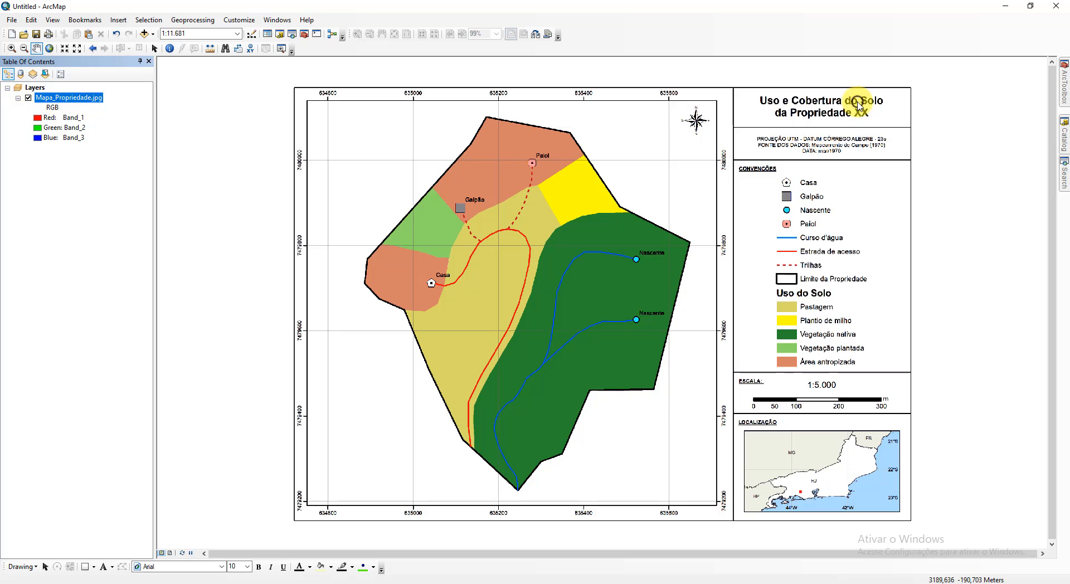
right_click(635, 33)
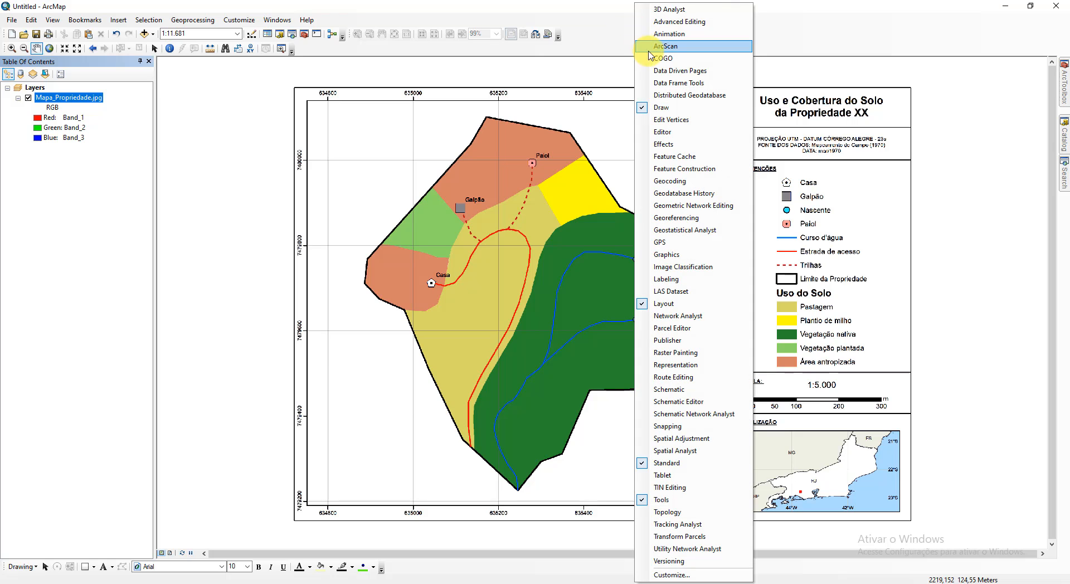
click(706, 219)
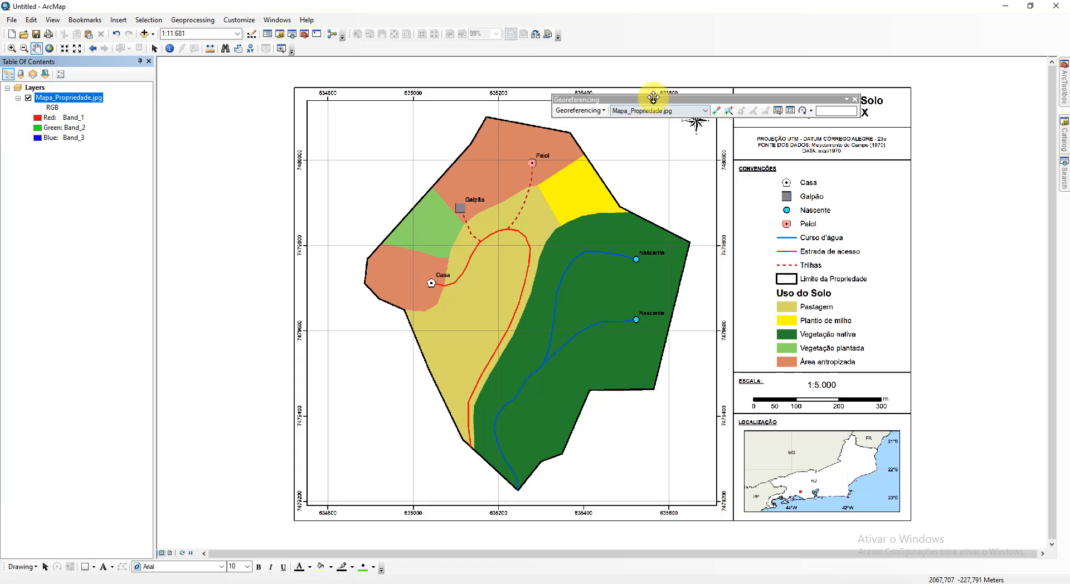
drag(719, 101, 671, 43)
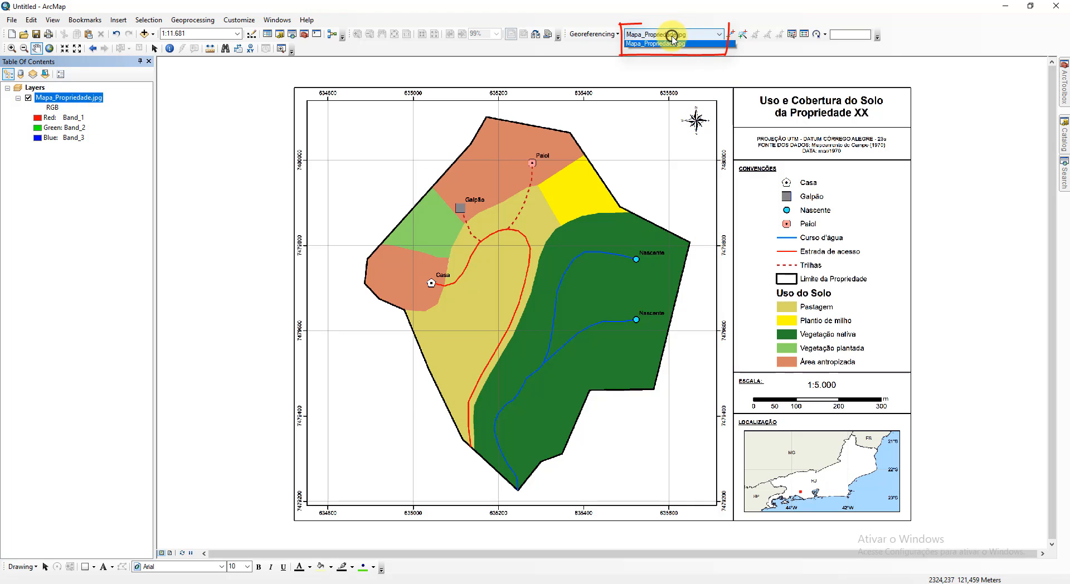
click(719, 34)
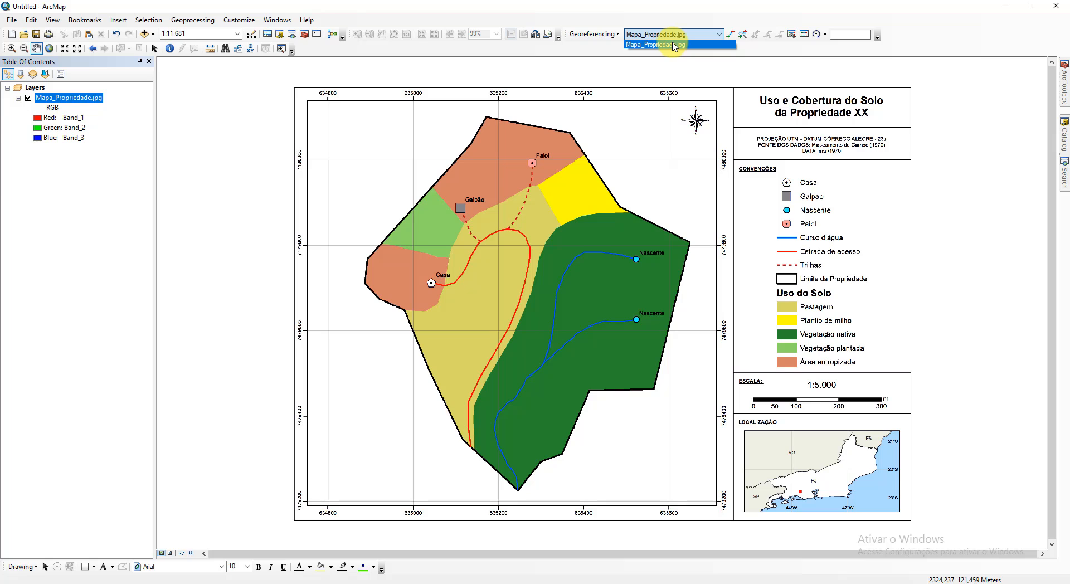
click(692, 7)
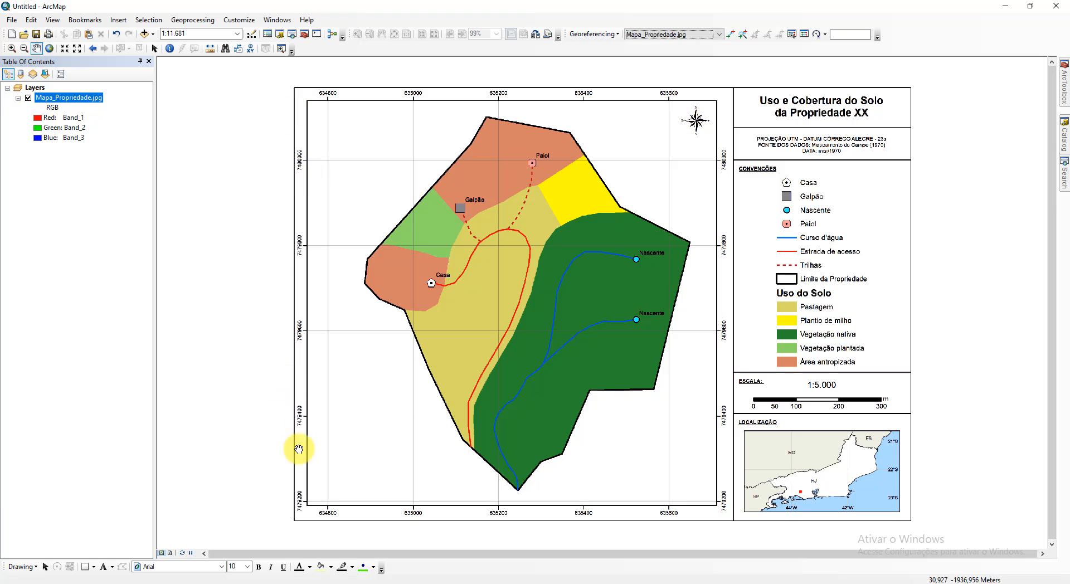
Step: Add the first control point at the exact centre of the intersection of grid lines 634800 and 7479200
click(730, 34)
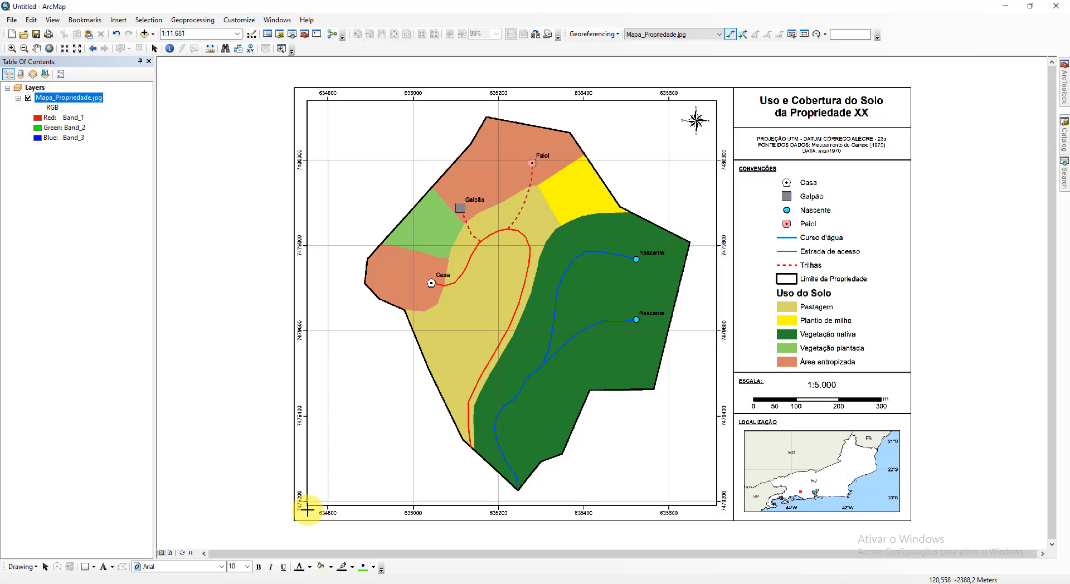
scroll(321, 505, down, 3)
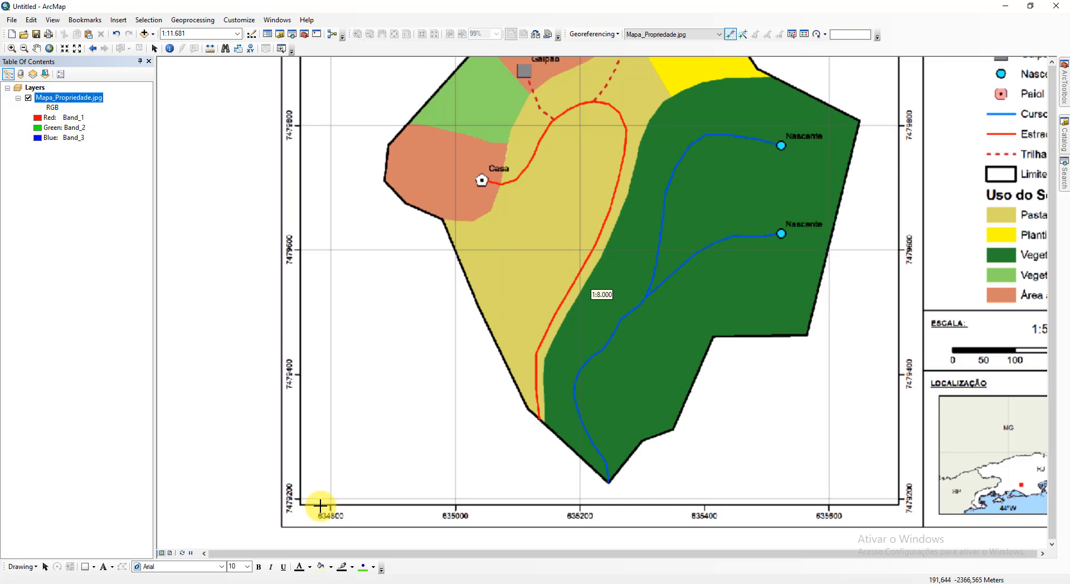
scroll(320, 506, down, 1)
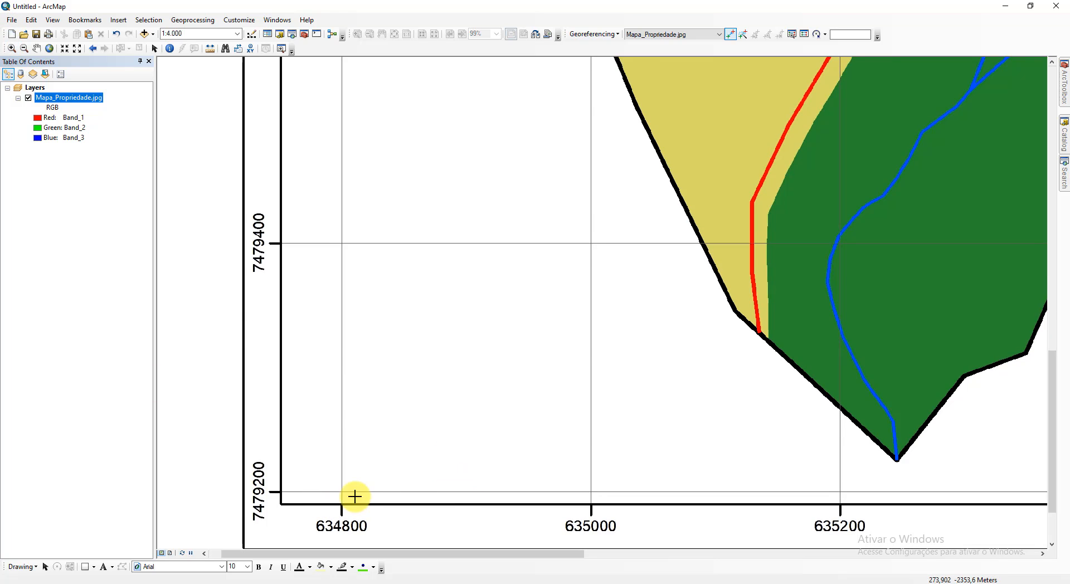
drag(355, 496, 514, 362)
scroll(508, 372, down, 1)
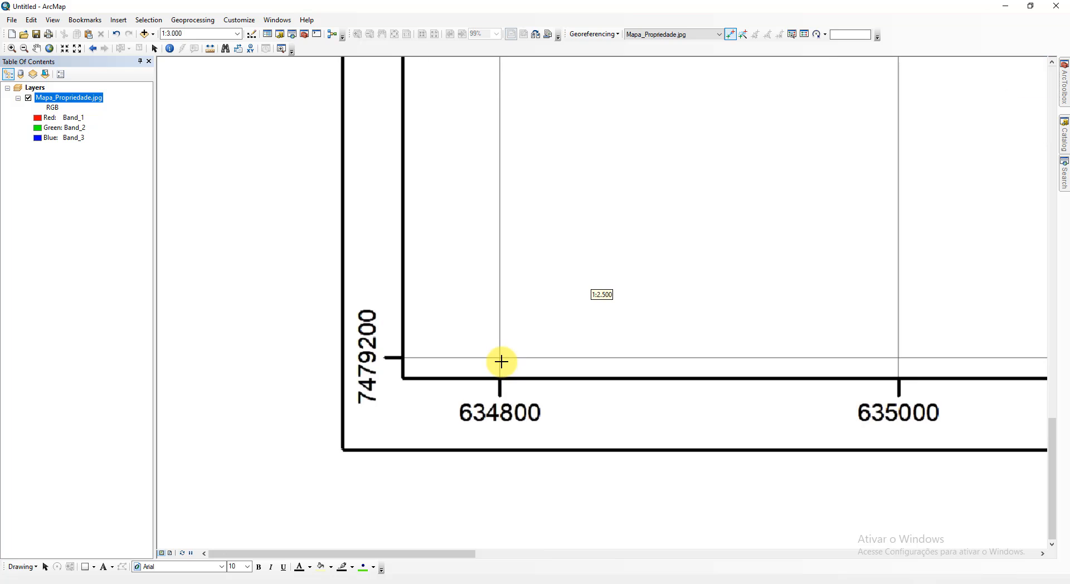
scroll(500, 365, down, 2)
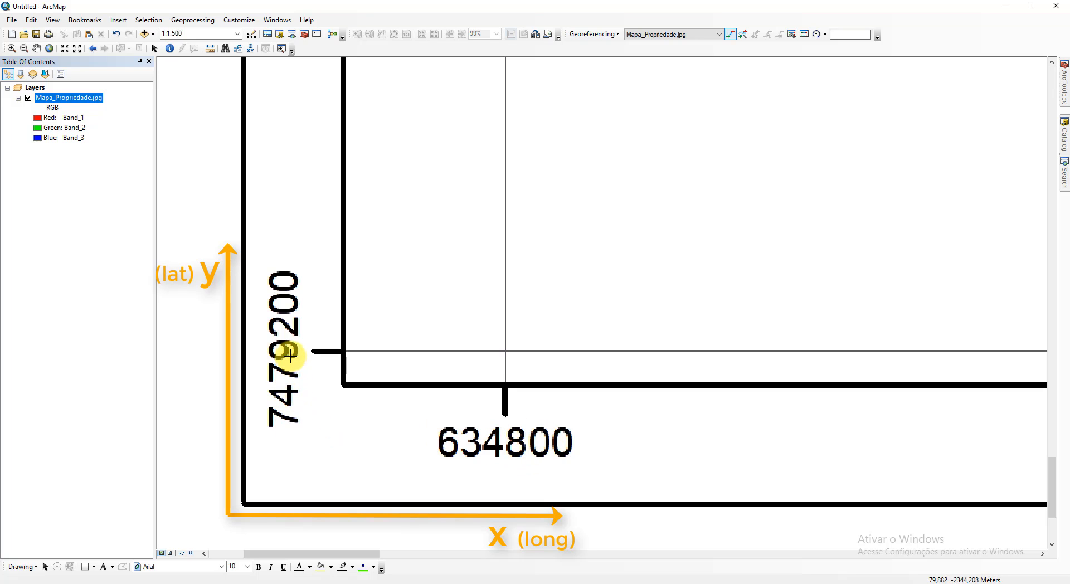
scroll(306, 400, up, 5)
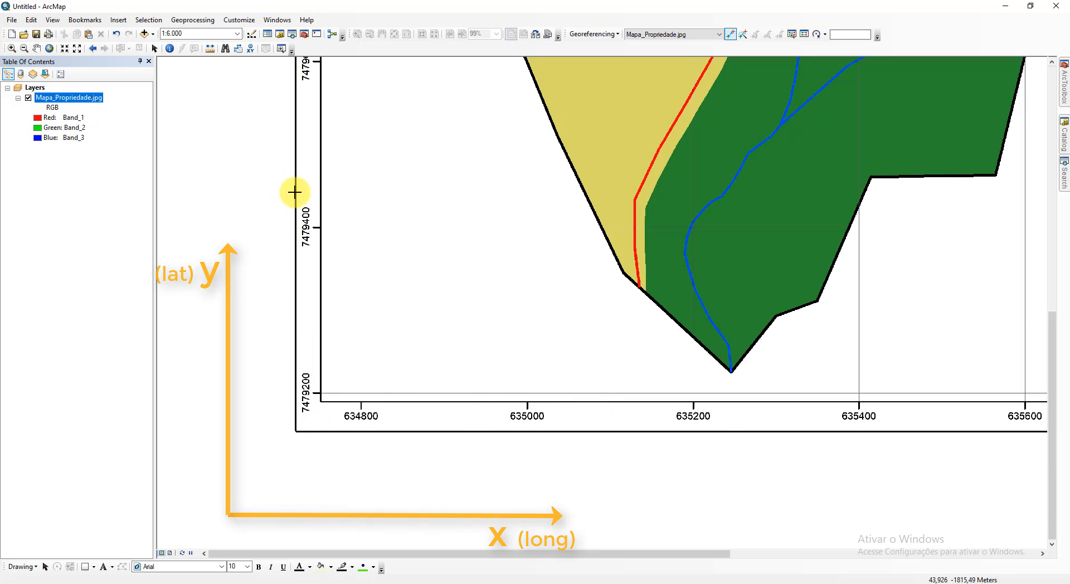
scroll(358, 401, down, 3)
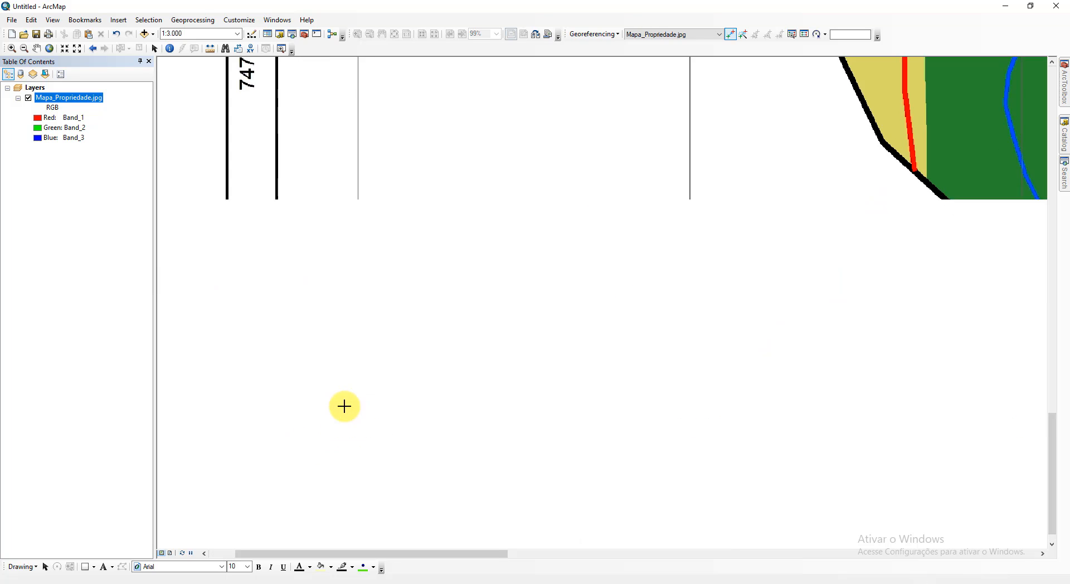
scroll(361, 370, down, 2)
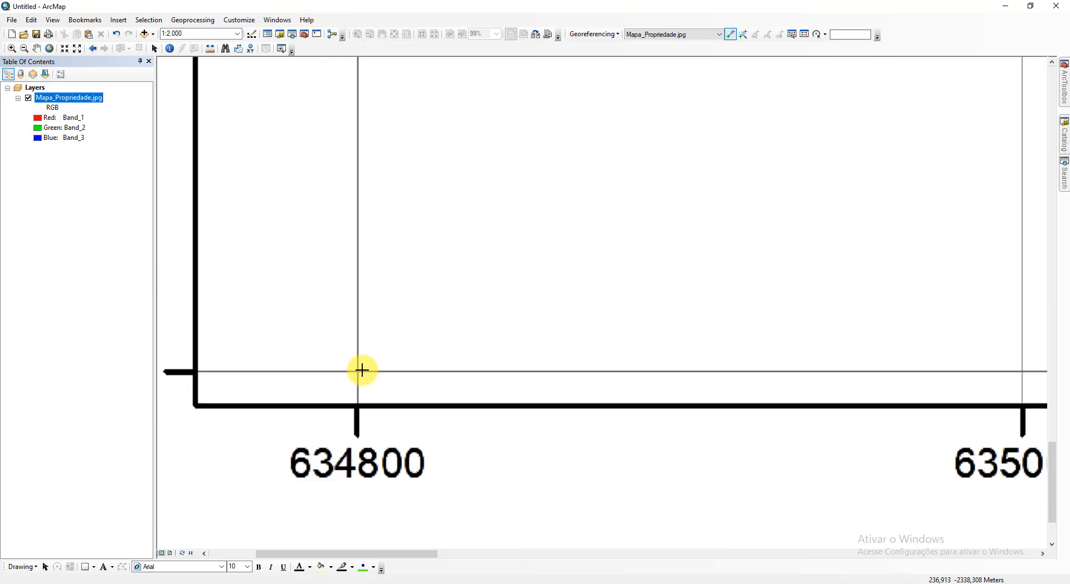
scroll(360, 373, down, 5)
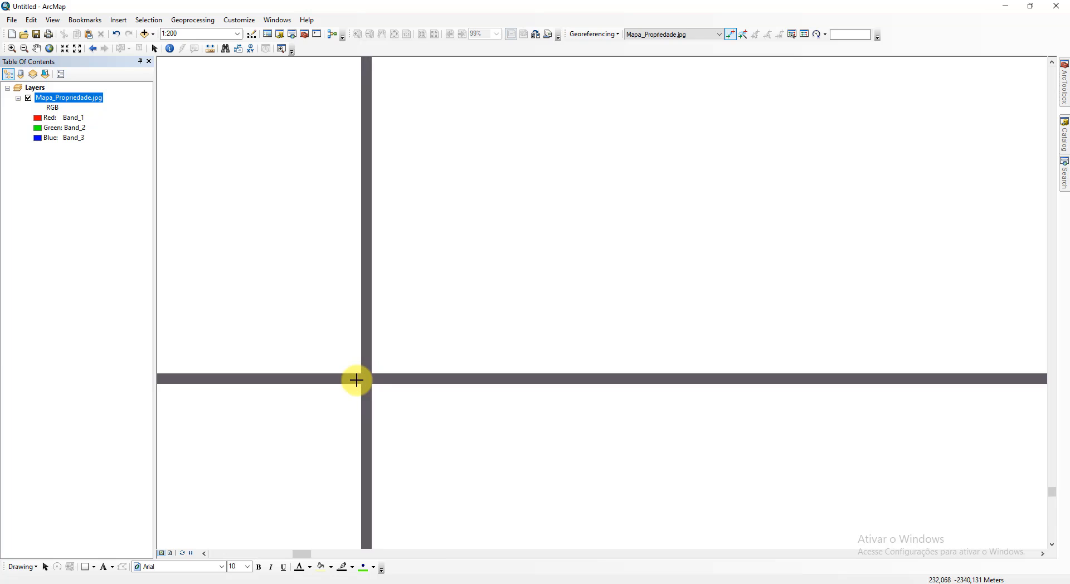
drag(357, 380, 447, 329)
scroll(454, 329, down, 3)
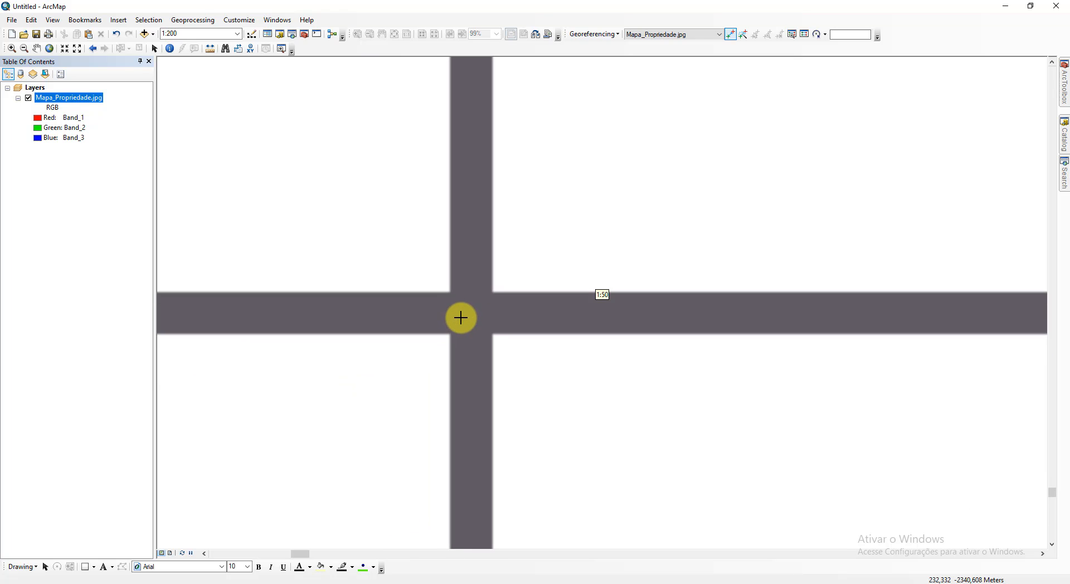
scroll(471, 318, down, 1)
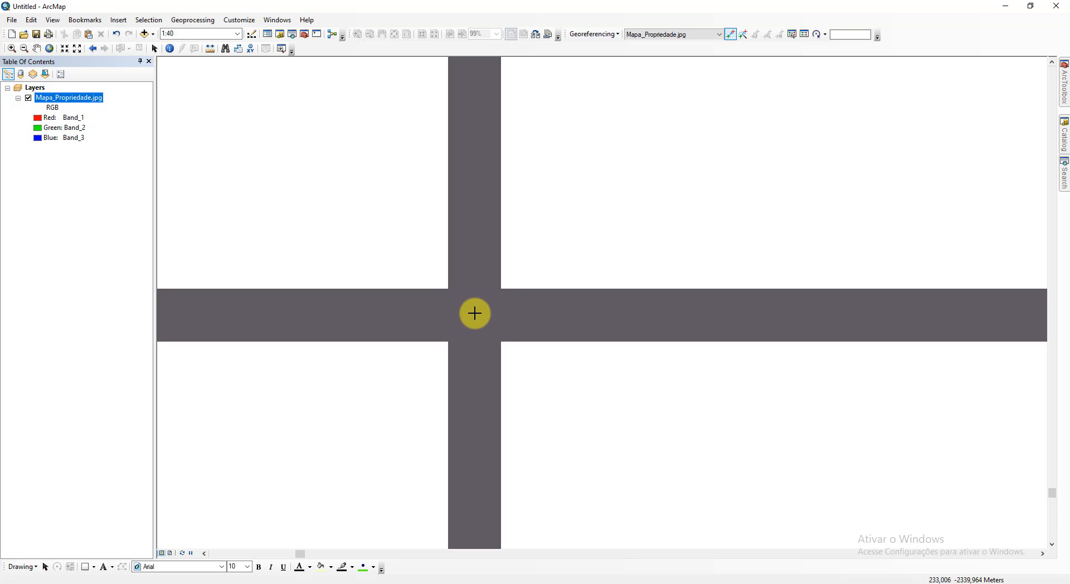
click(475, 313)
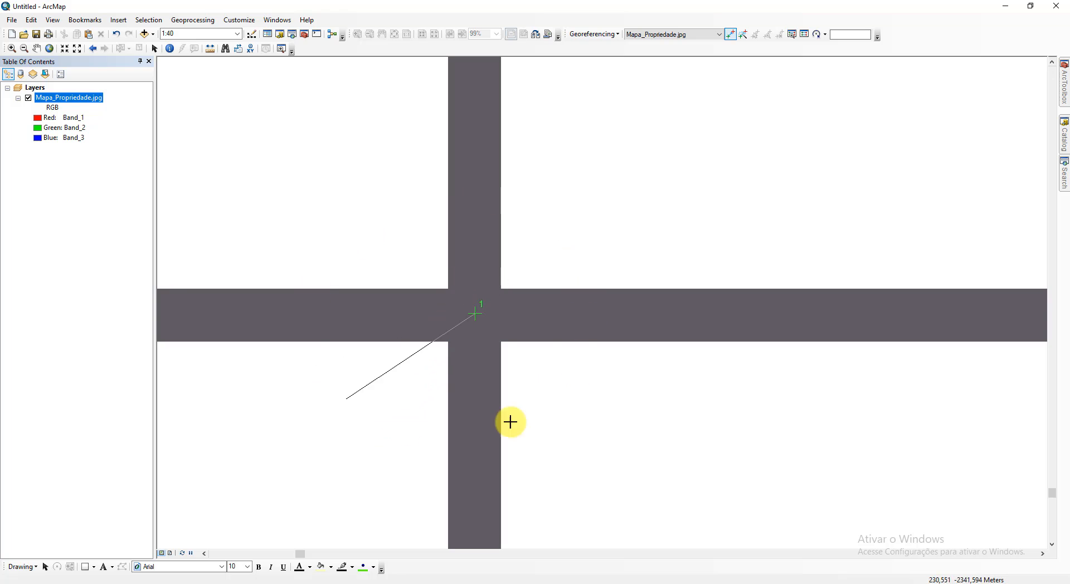
Step: Enter the first control point's map coordinates as X 634800 and Y 7479200
scroll(442, 370, up, 5)
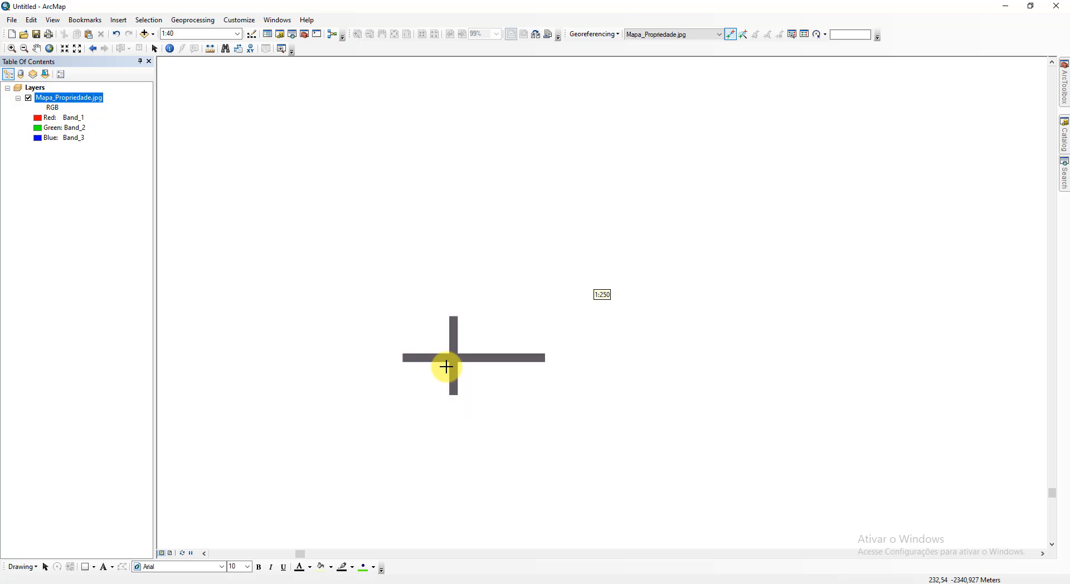
drag(396, 403, 657, 277)
scroll(630, 301, up, 5)
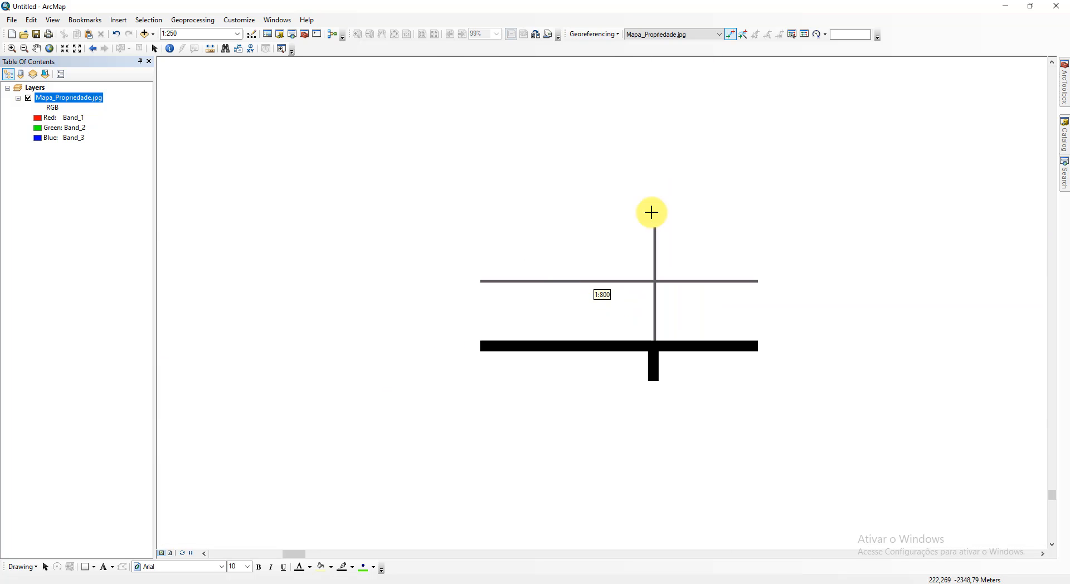
scroll(579, 347, up, 1)
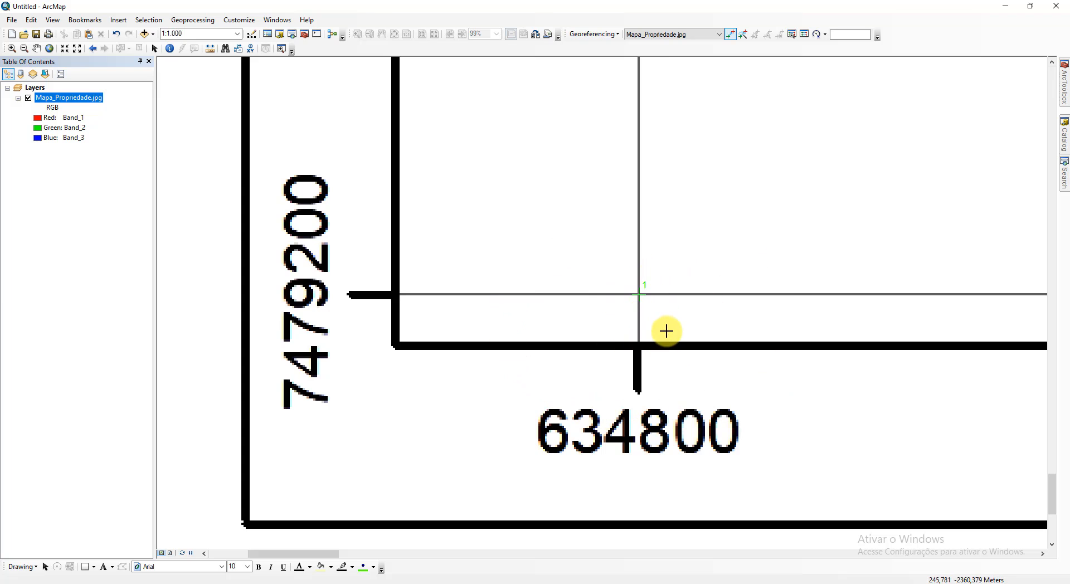
right_click(653, 308)
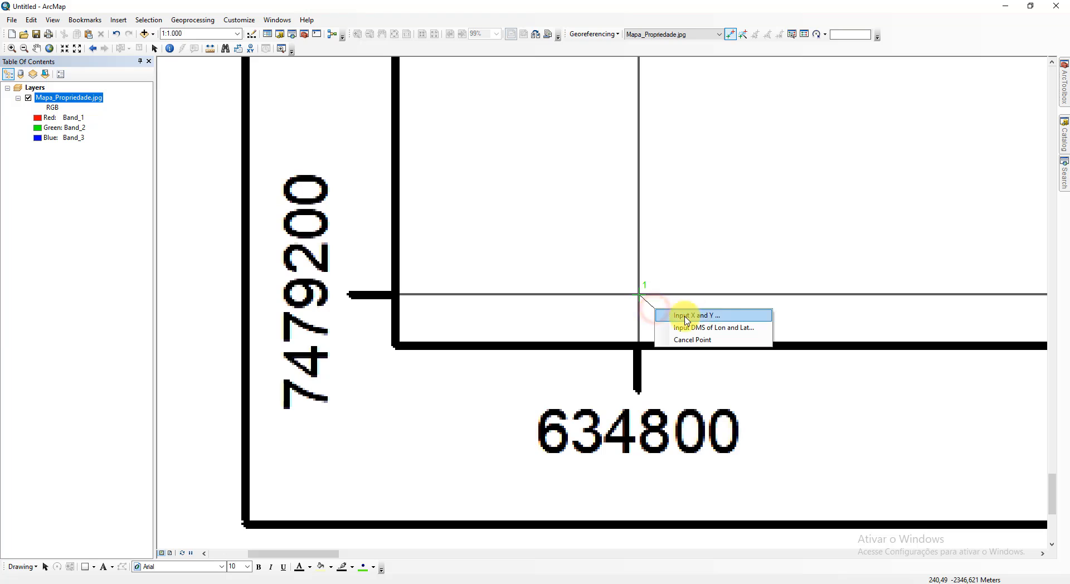
click(729, 317)
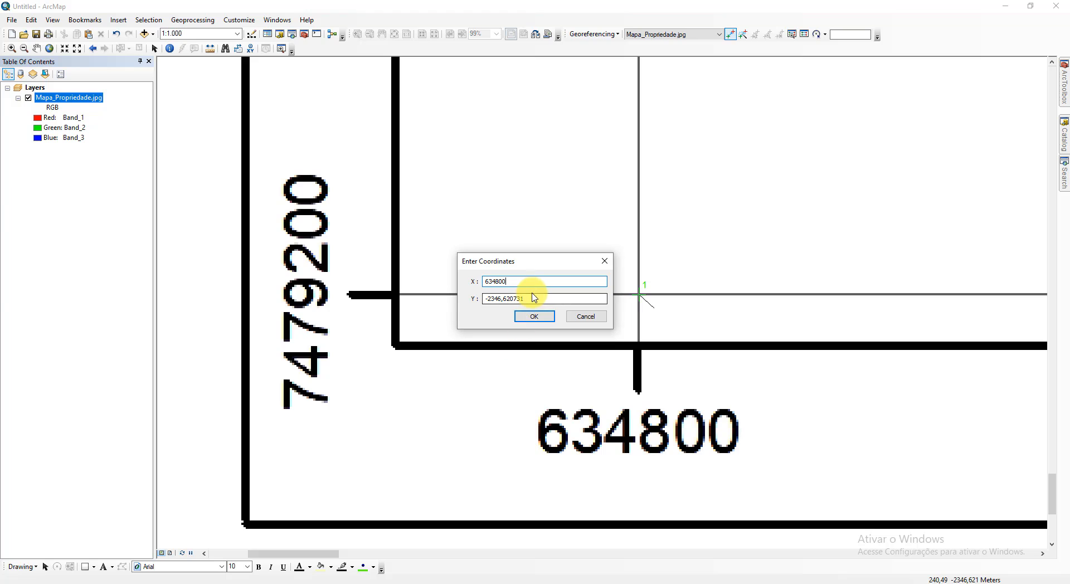
drag(534, 298, 471, 299)
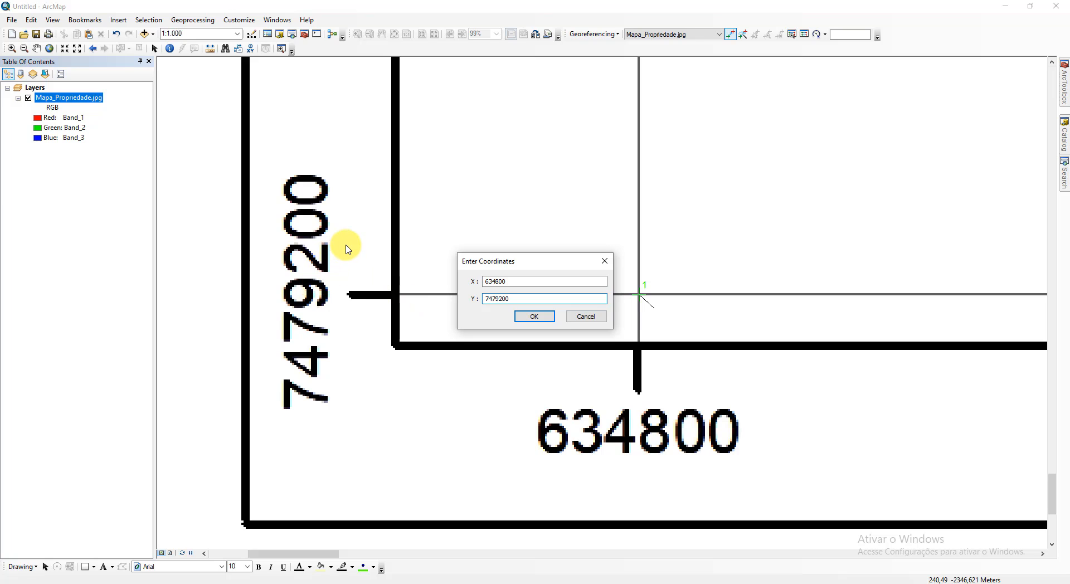
click(534, 317)
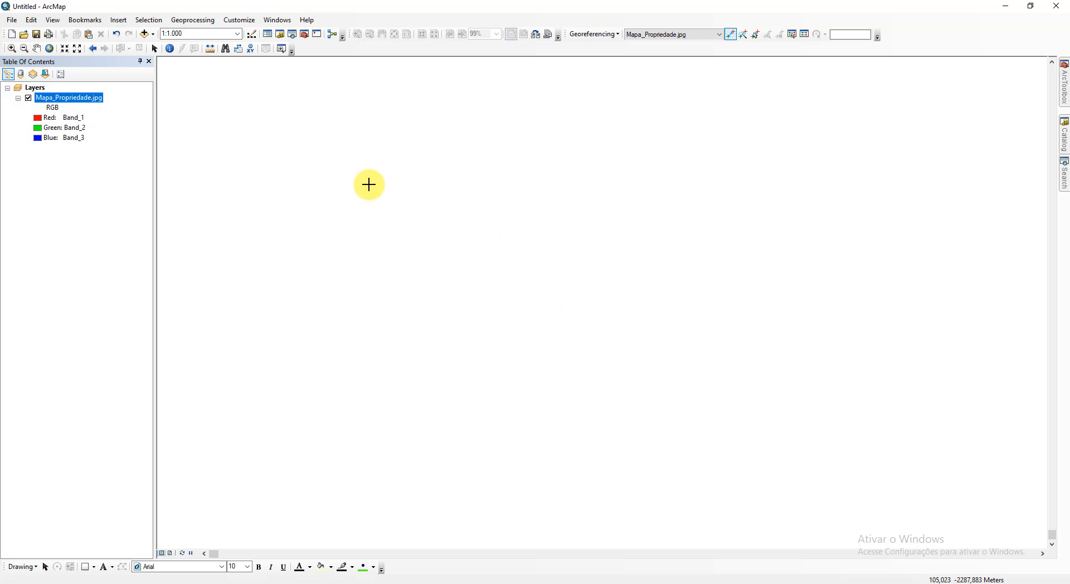
Step: Place the second control point at the centre of the intersection of grid lines 635600 and 7480000
right_click(85, 104)
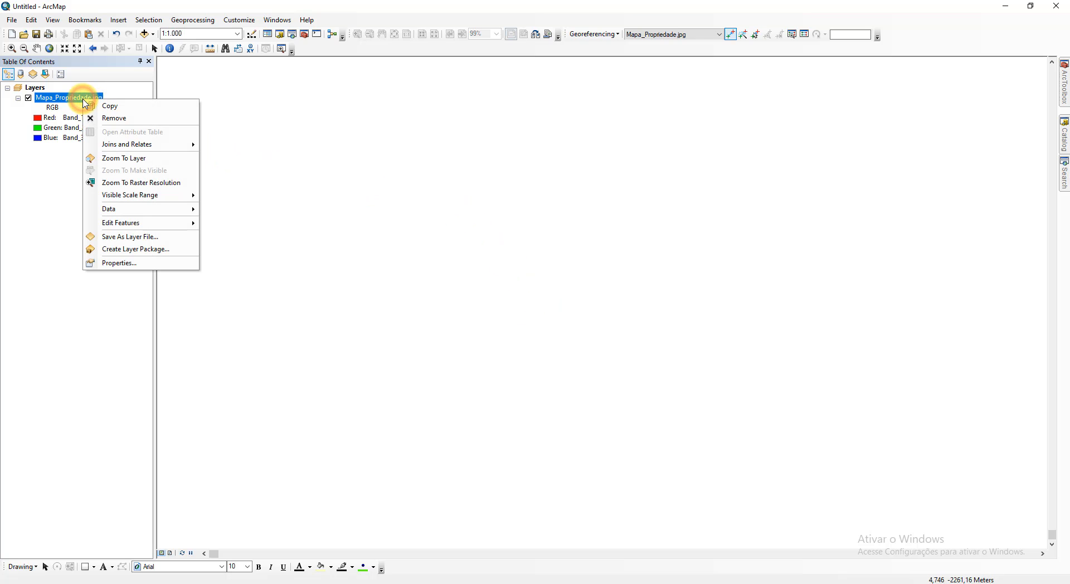
click(148, 162)
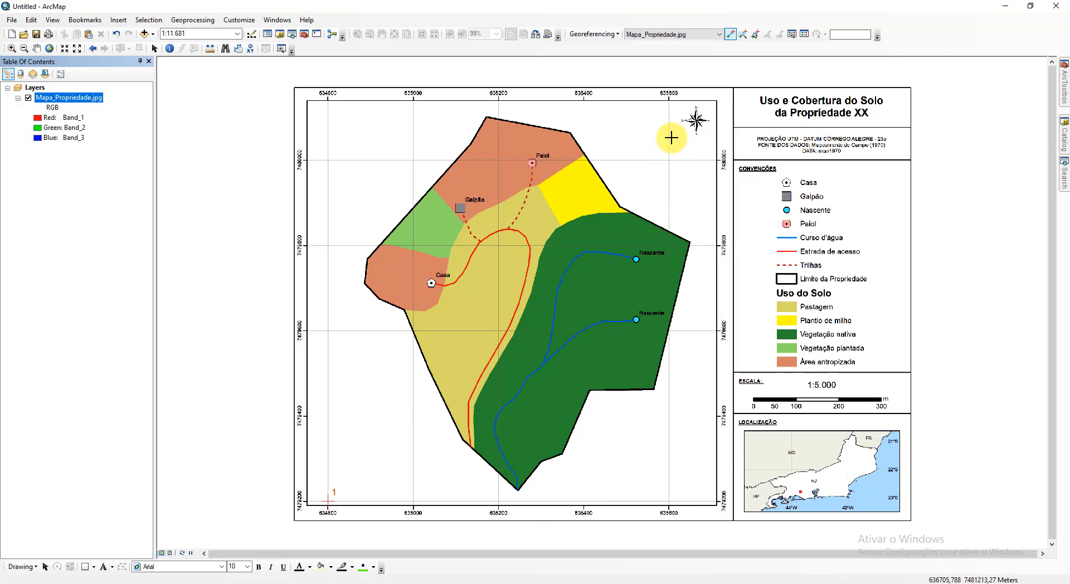
scroll(671, 138, up, 3)
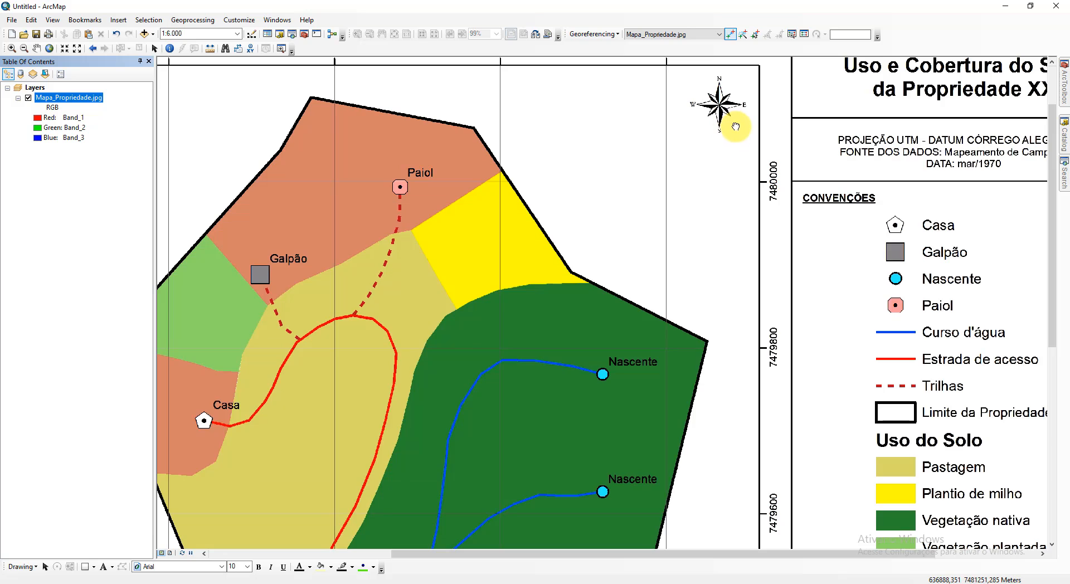
drag(736, 126, 616, 270)
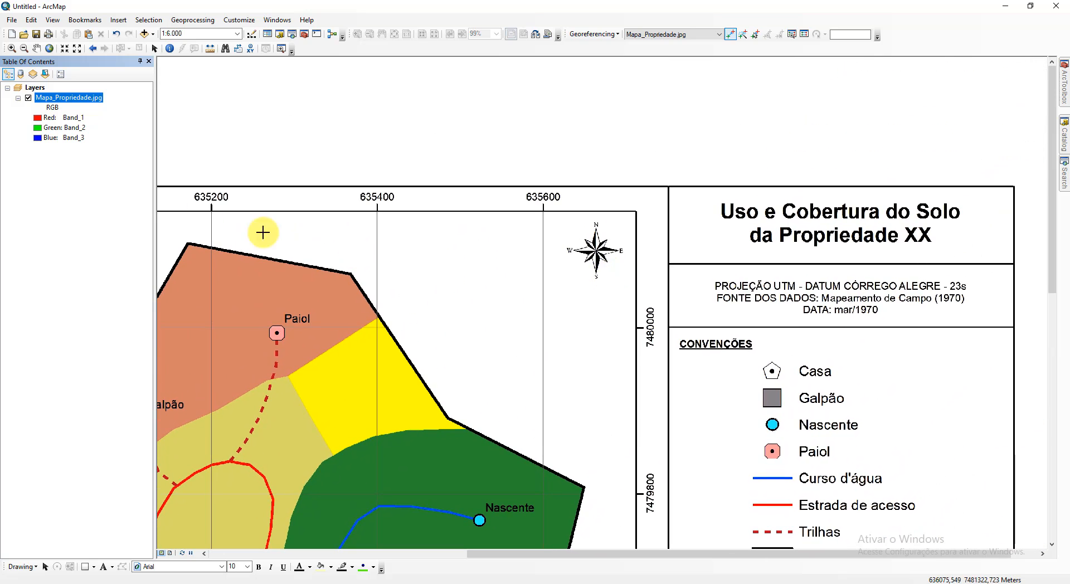
click(13, 49)
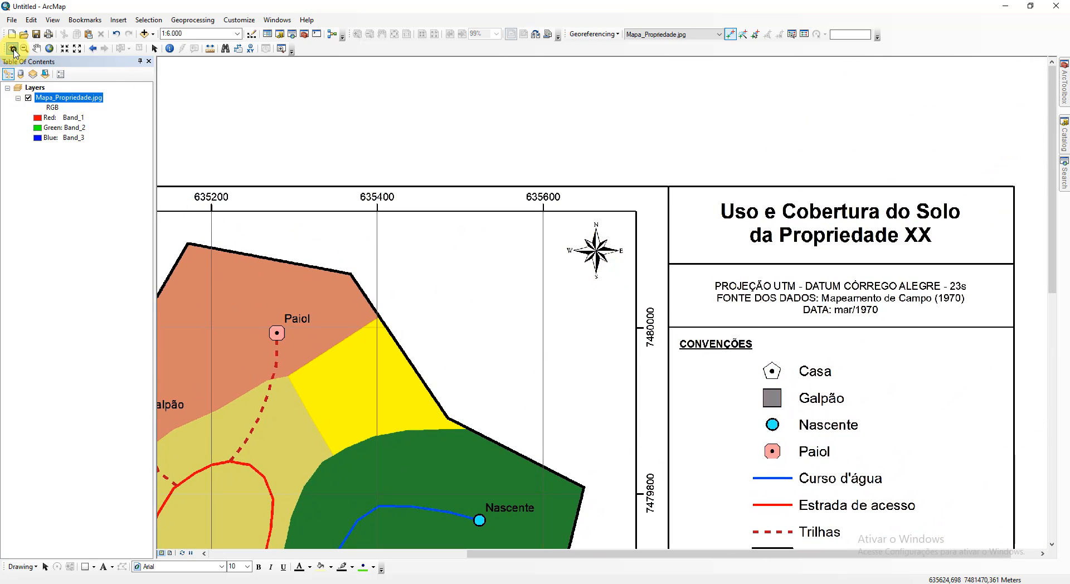
drag(508, 180, 671, 353)
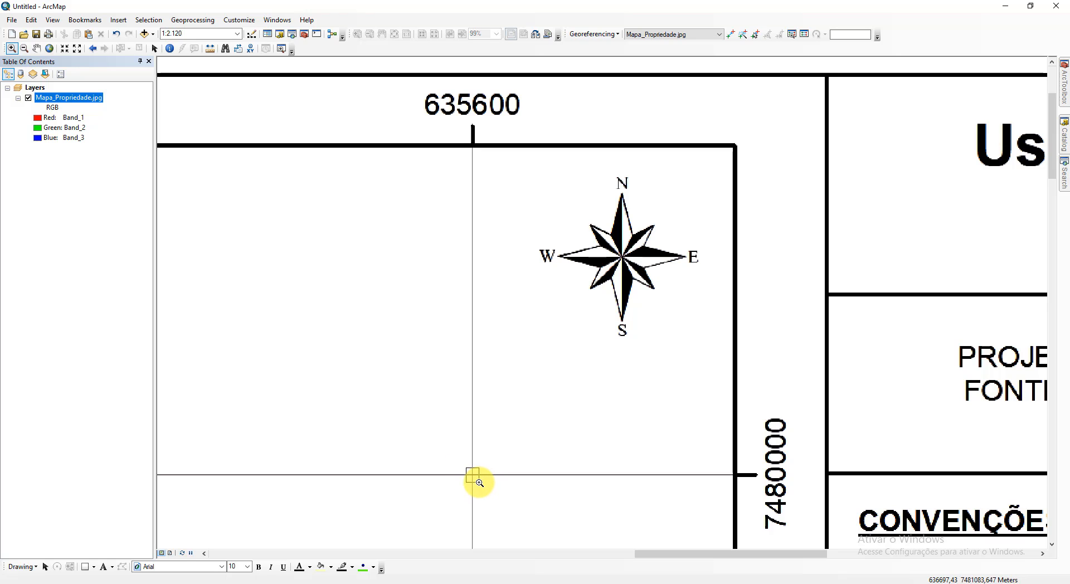
drag(480, 482, 478, 482)
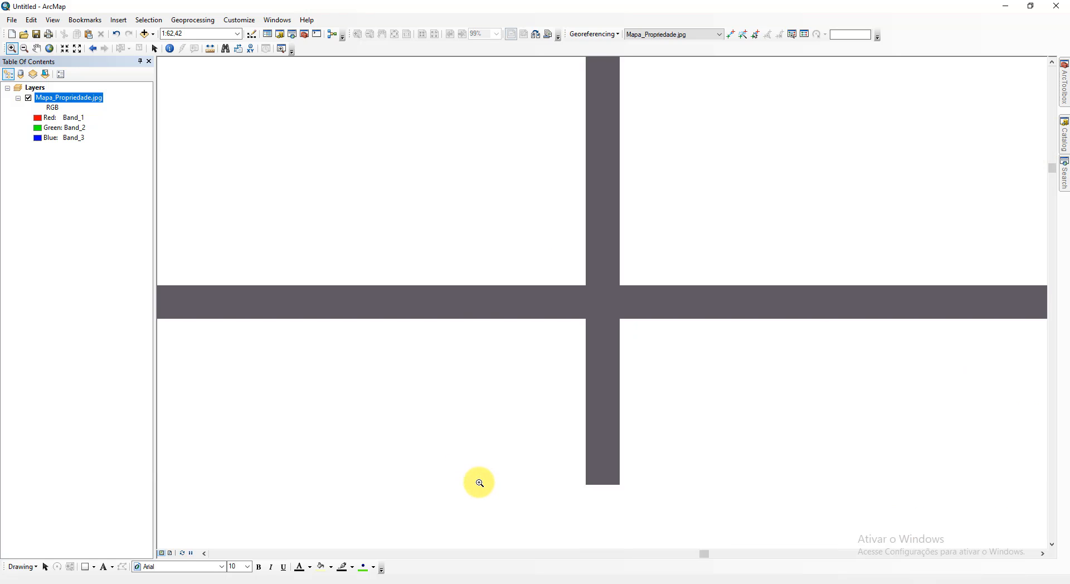
click(731, 37)
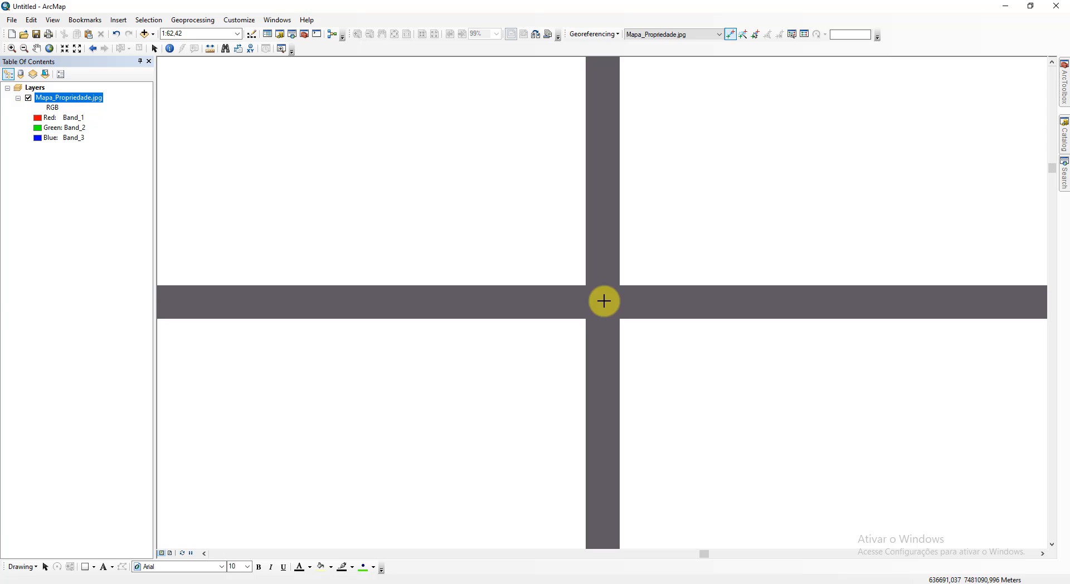
click(604, 301)
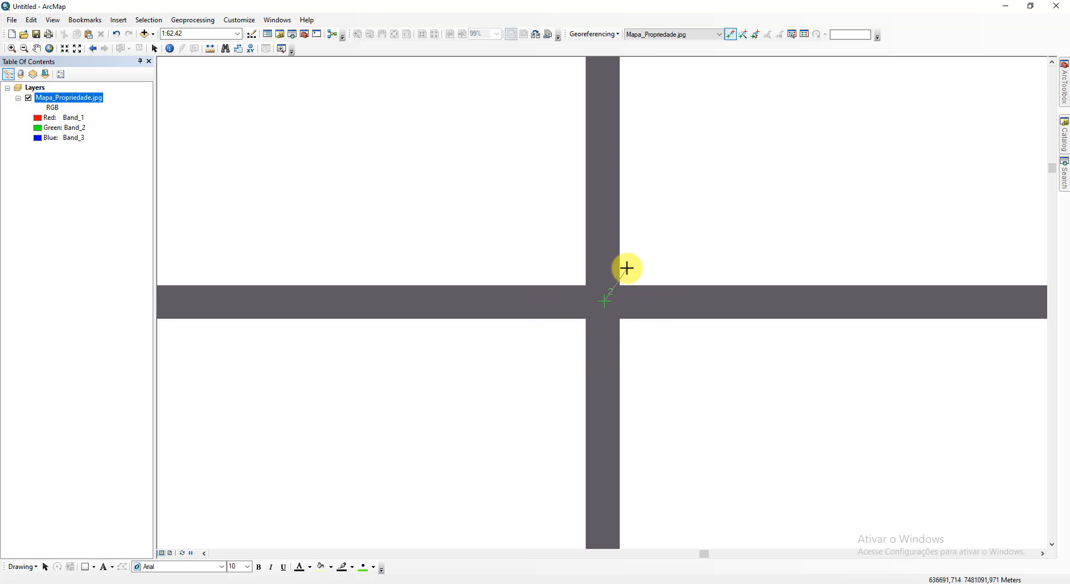
scroll(628, 292, down, 4)
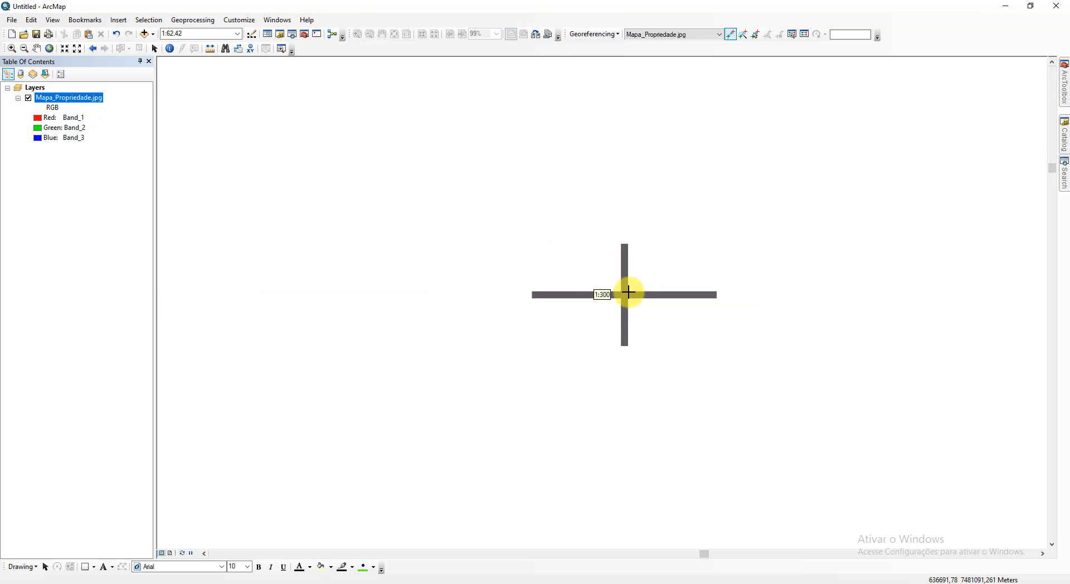
Step: Enter the second control point's map coordinates as X 635600 and Y 7480000
scroll(663, 269, down, 4)
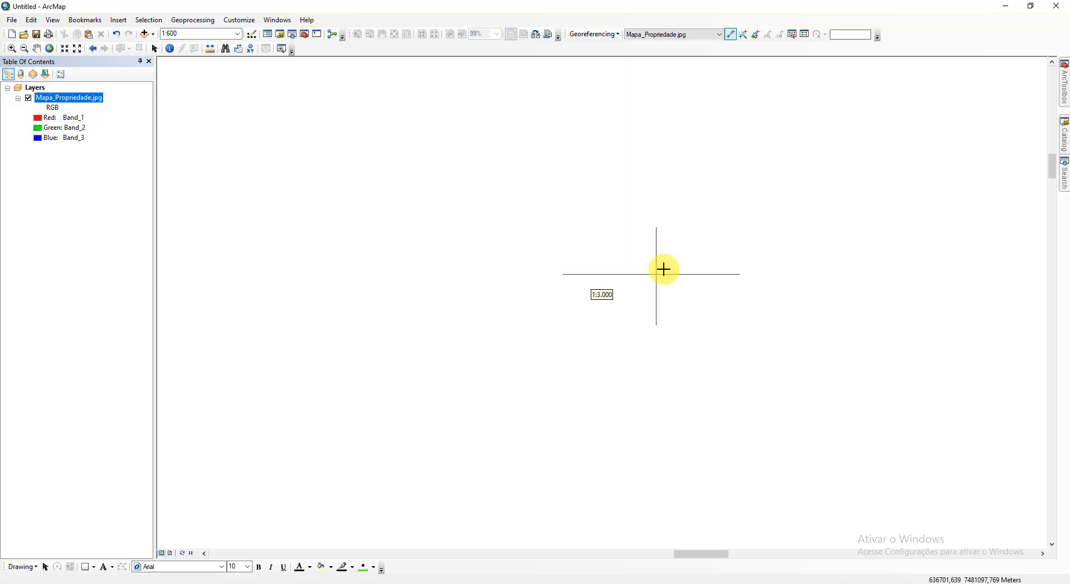
scroll(663, 269, down, 1)
drag(687, 260, 556, 317)
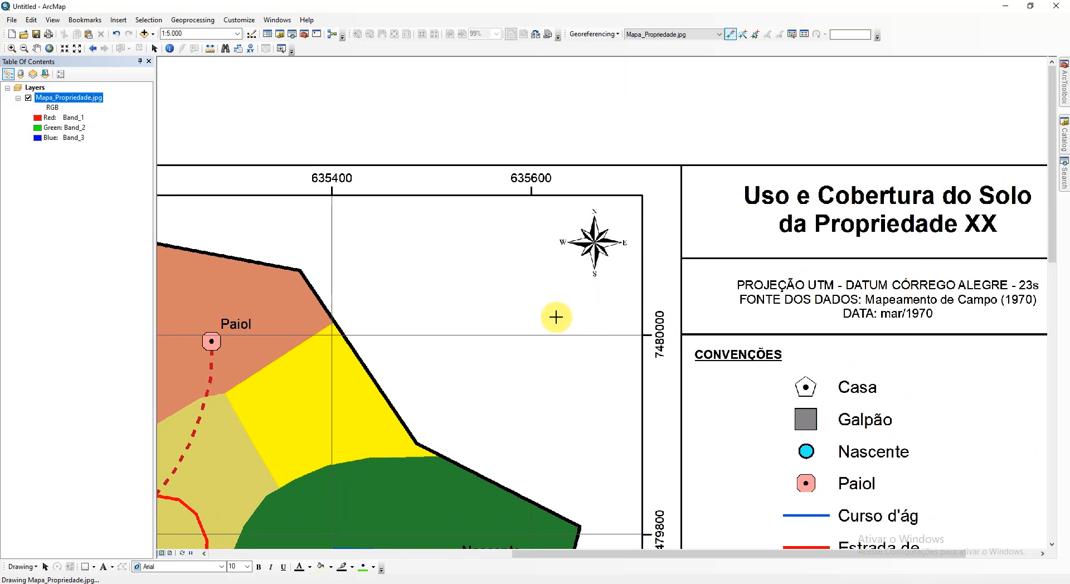
scroll(556, 317, up, 2)
drag(581, 267, 545, 313)
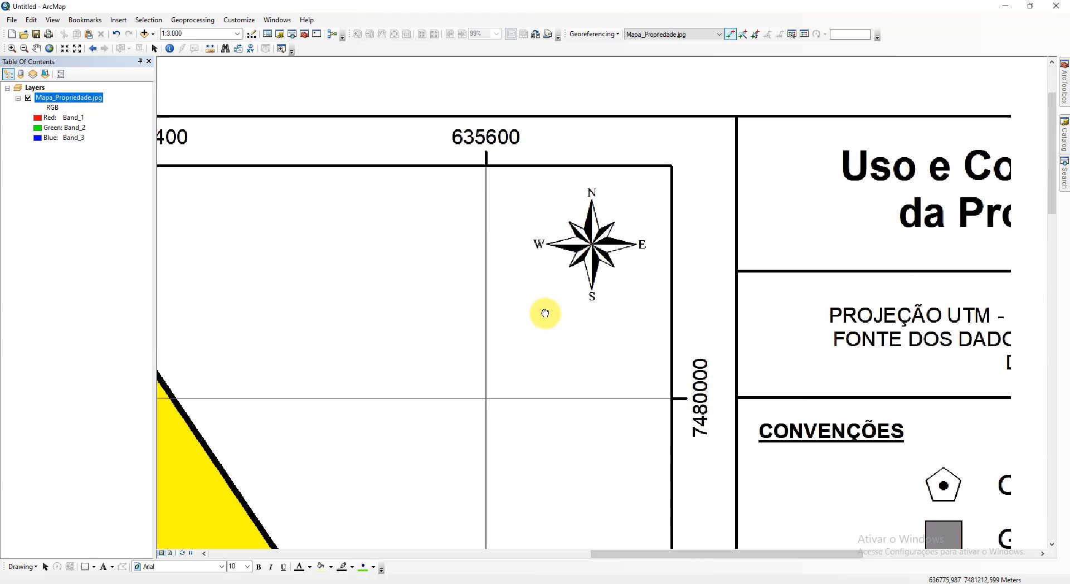
right_click(504, 387)
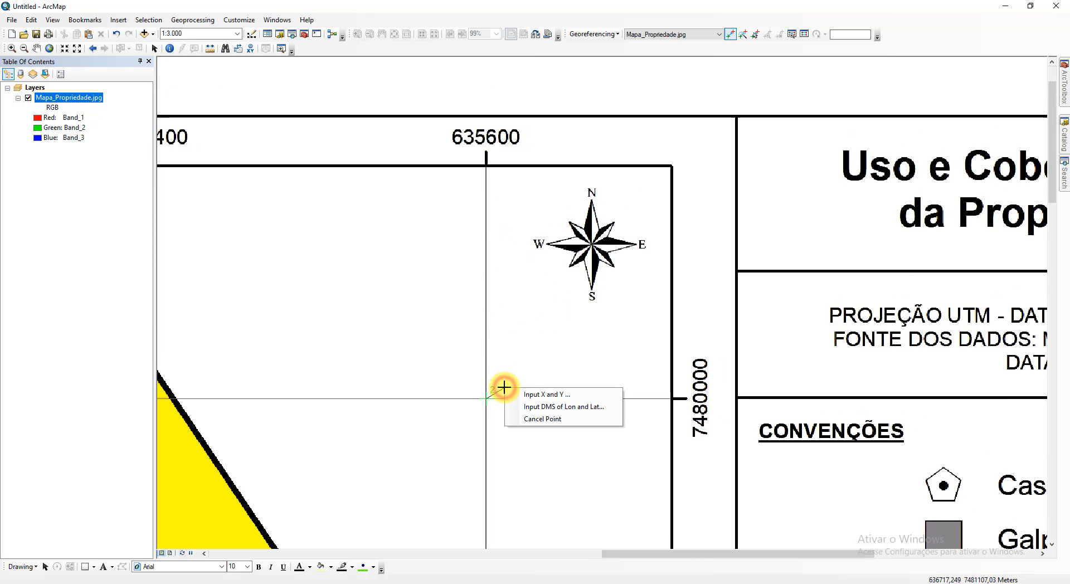
click(559, 396)
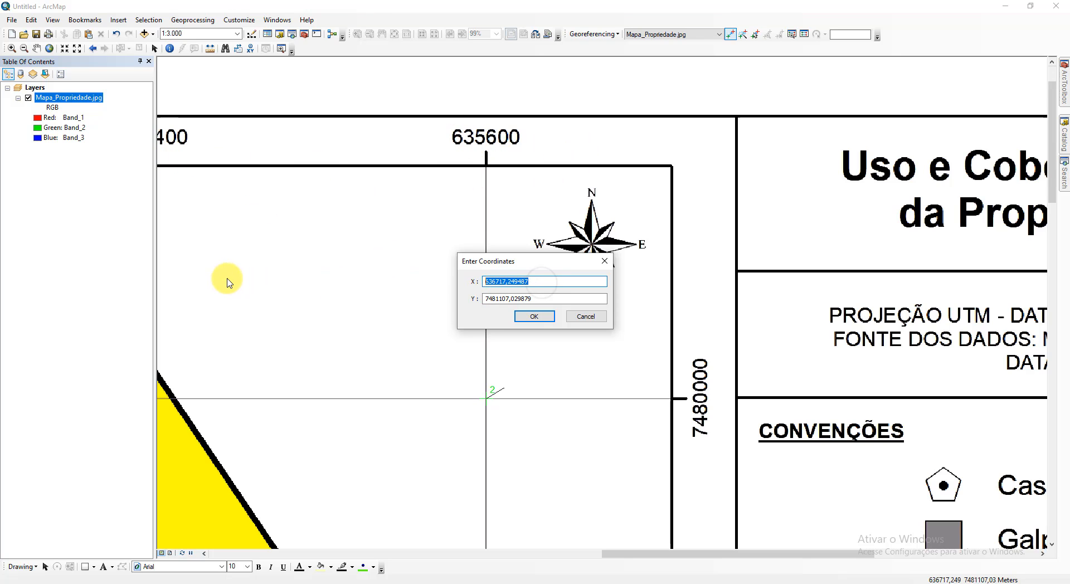
text(635600)
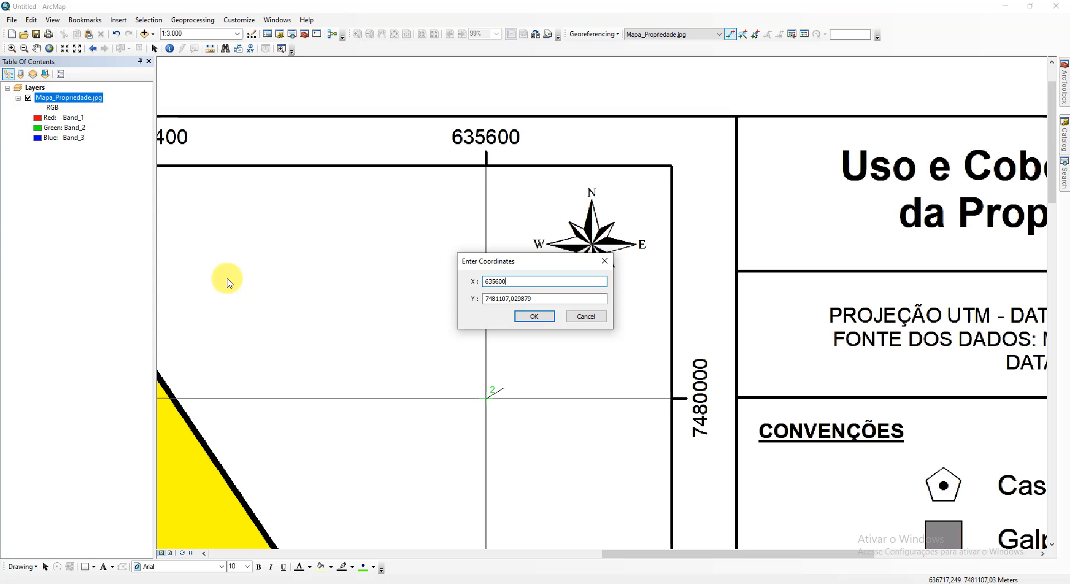
key(Tab)
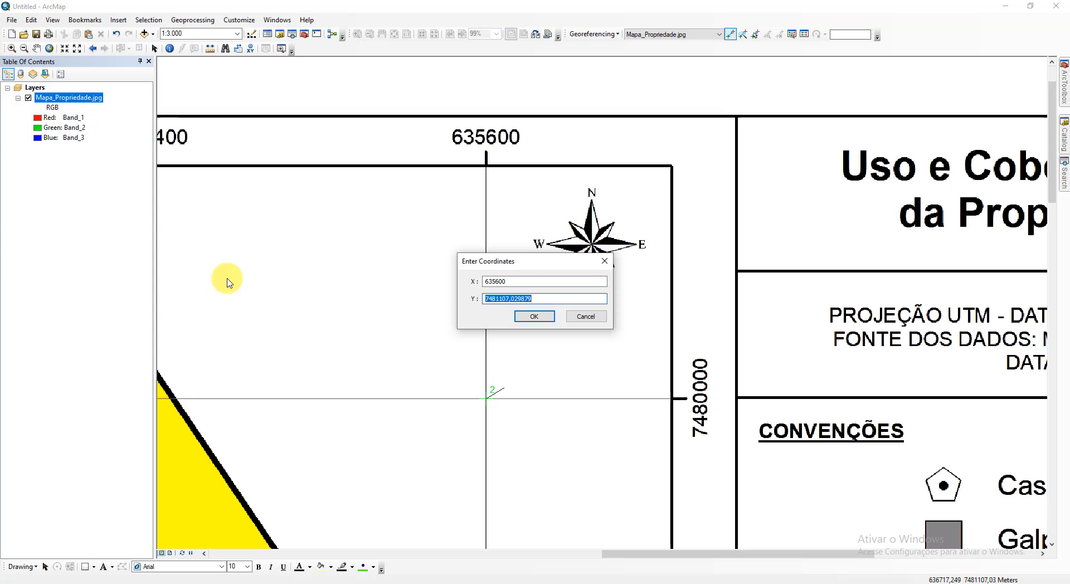
text(7480000)
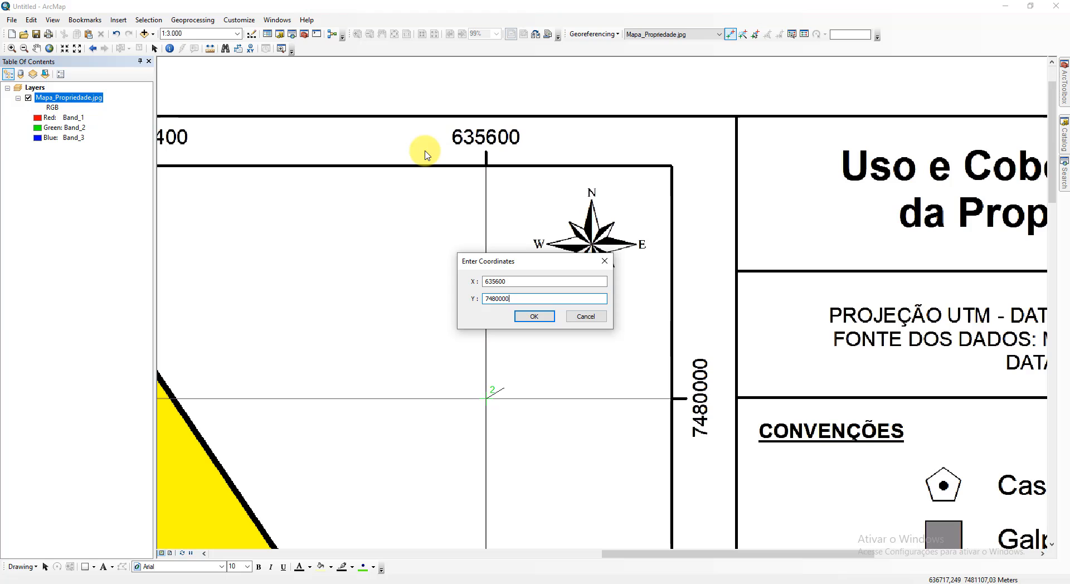
click(527, 316)
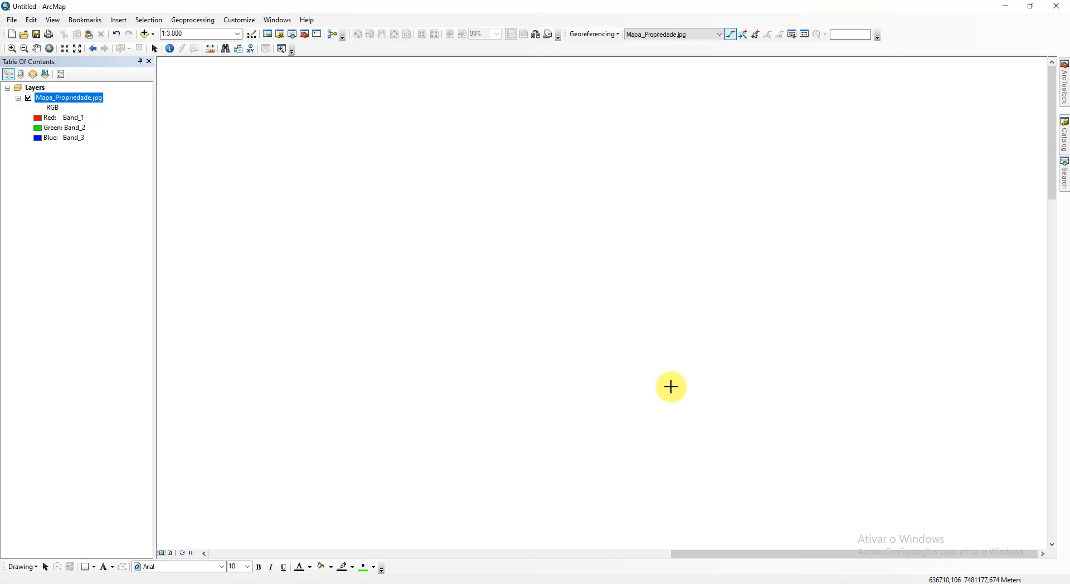
Step: Add the third control point at the exact centre of the intersection of grid lines 634800 and 7480000
right_click(79, 104)
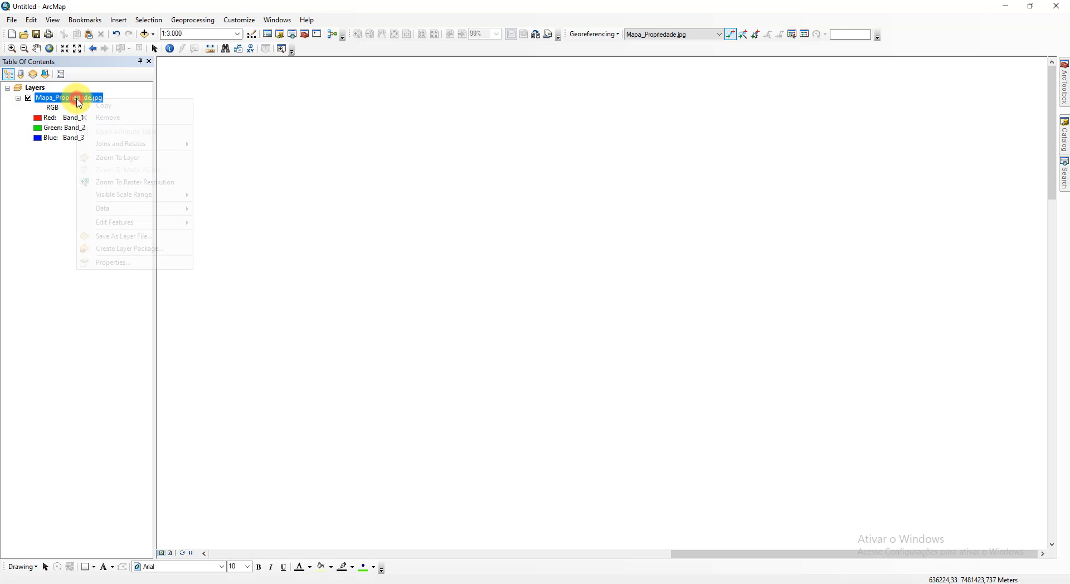
click(143, 160)
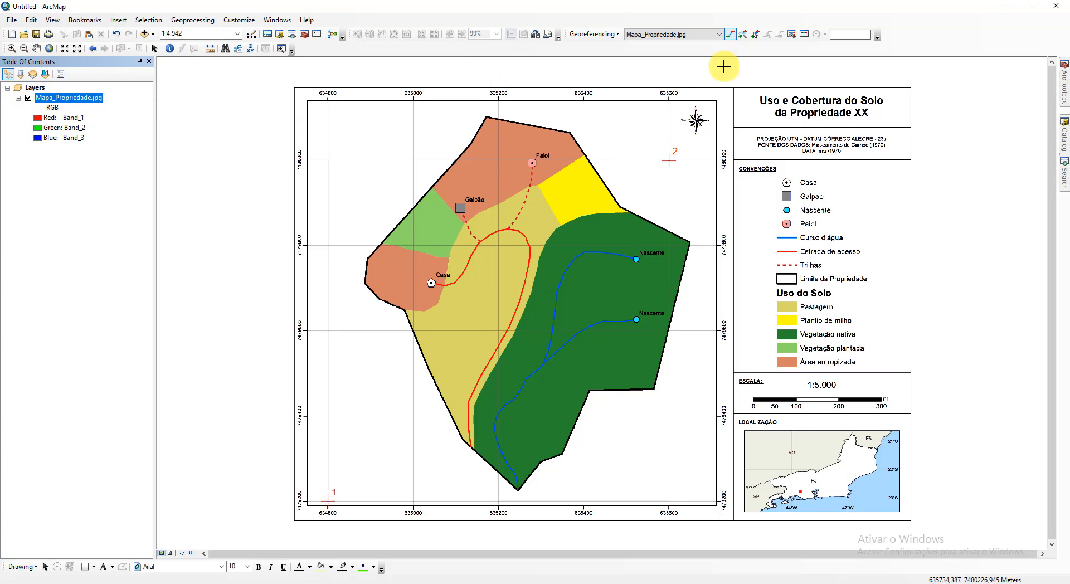
click(11, 48)
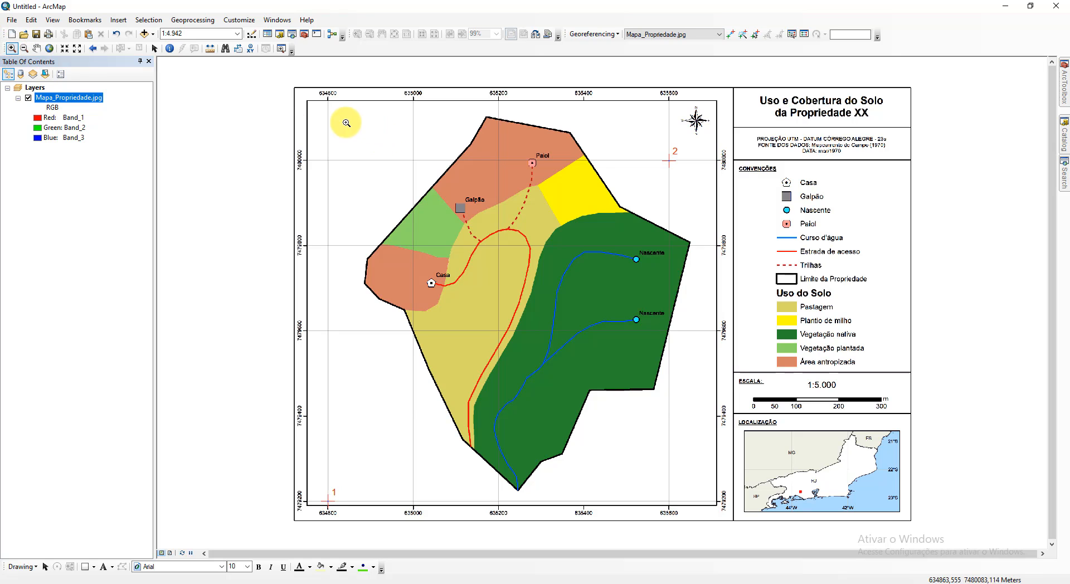
drag(289, 85, 349, 181)
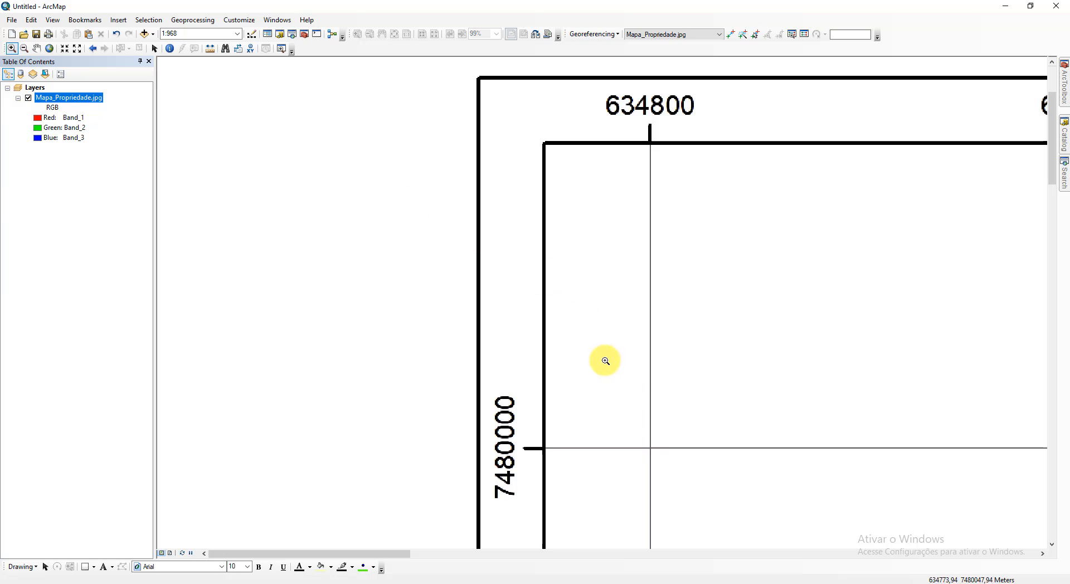
drag(653, 452, 660, 460)
drag(569, 268, 651, 361)
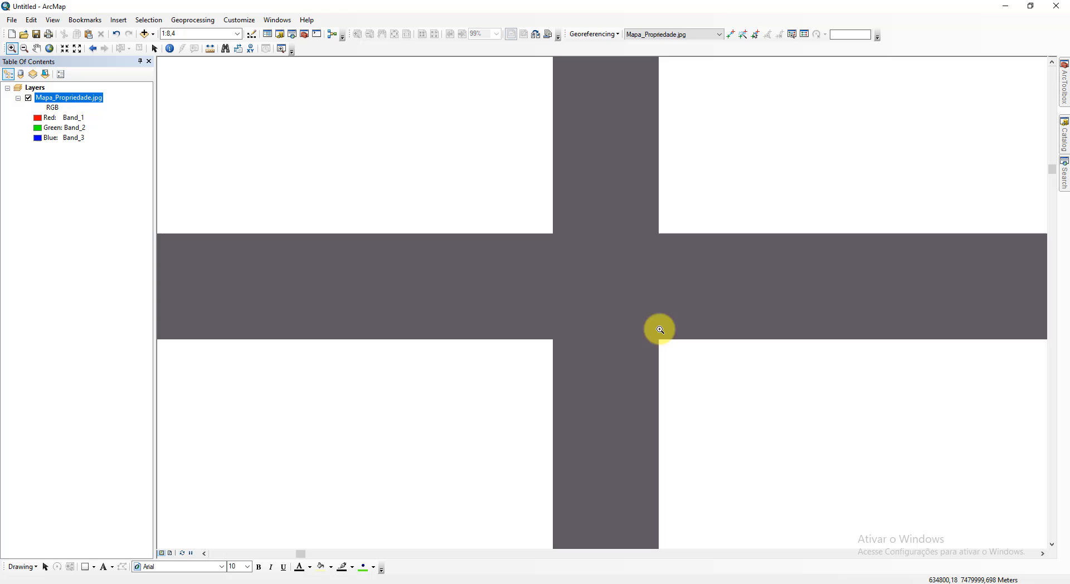
click(735, 38)
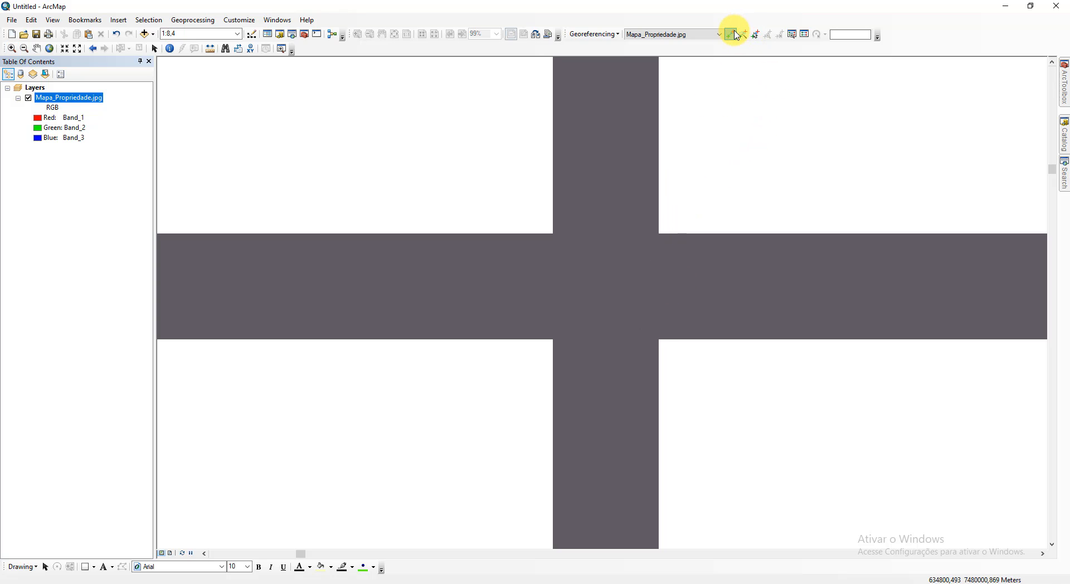
click(612, 284)
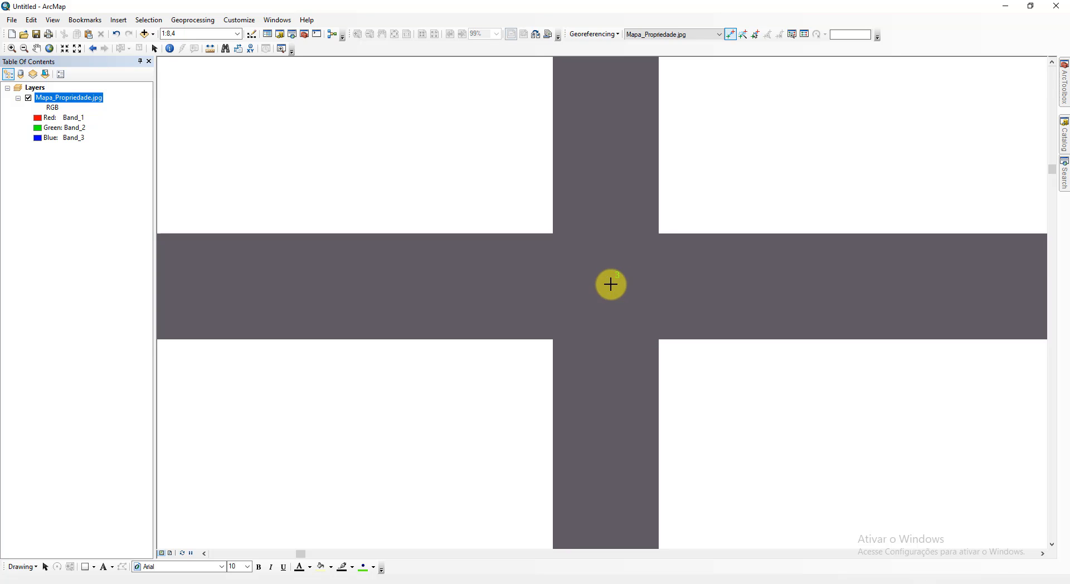
Step: Enter the third control point's map coordinates as X 634800 and Y 7480000
scroll(641, 275, up, 5)
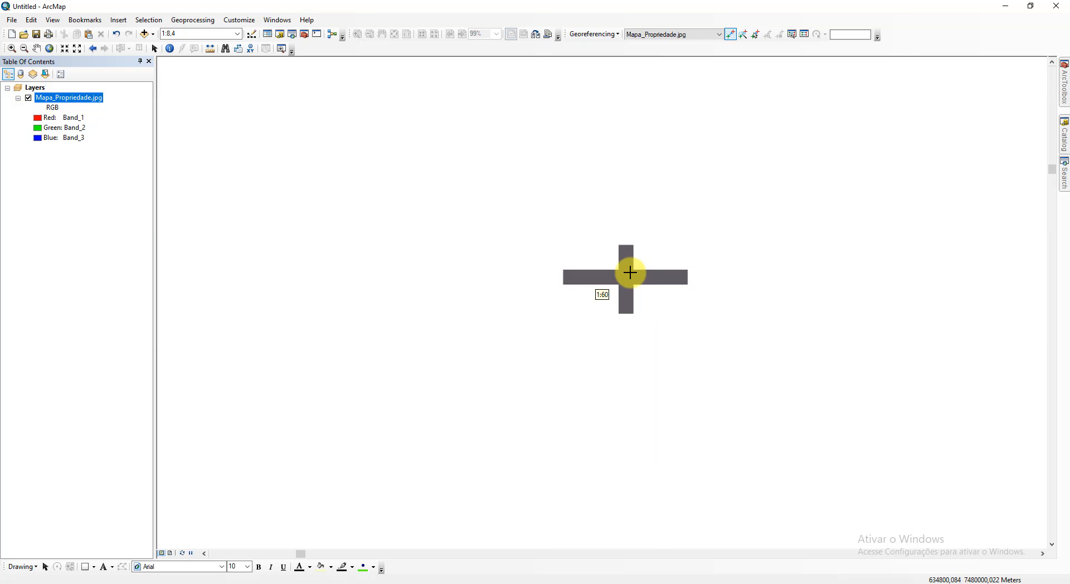
scroll(631, 272, up, 3)
scroll(631, 272, up, 2)
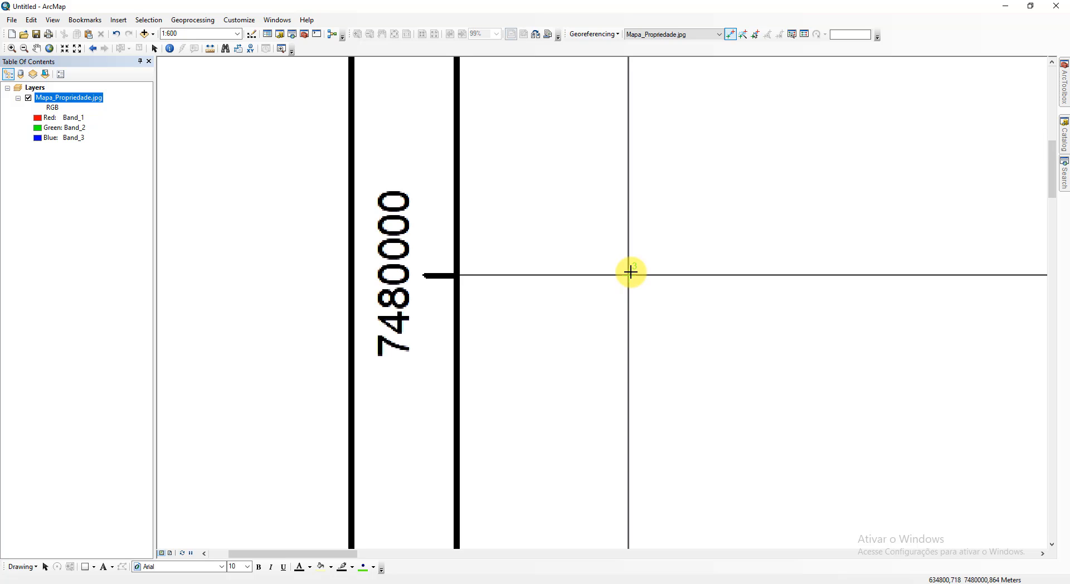
scroll(608, 301, down, 2)
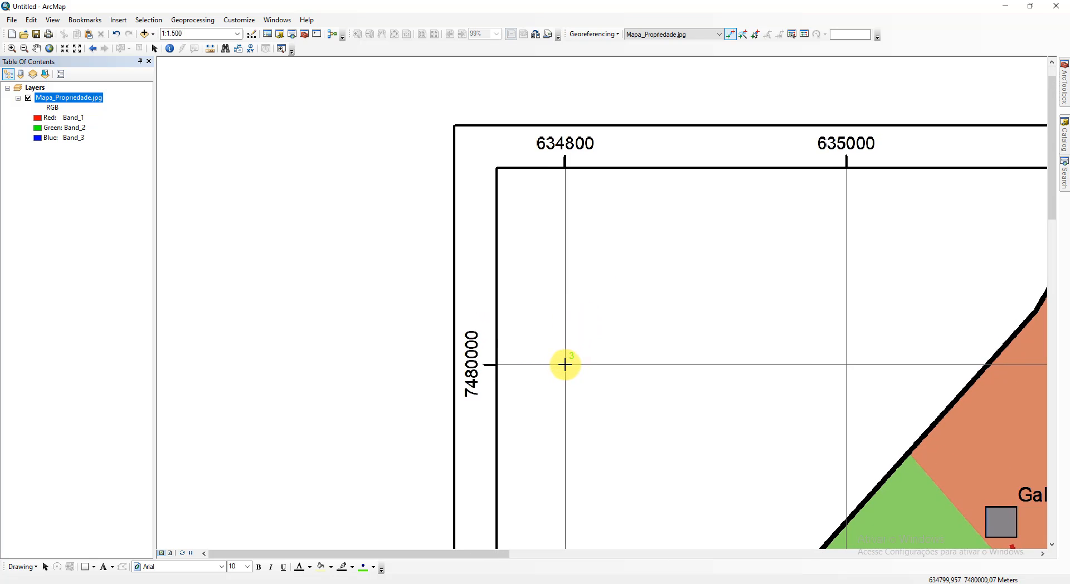
right_click(565, 365)
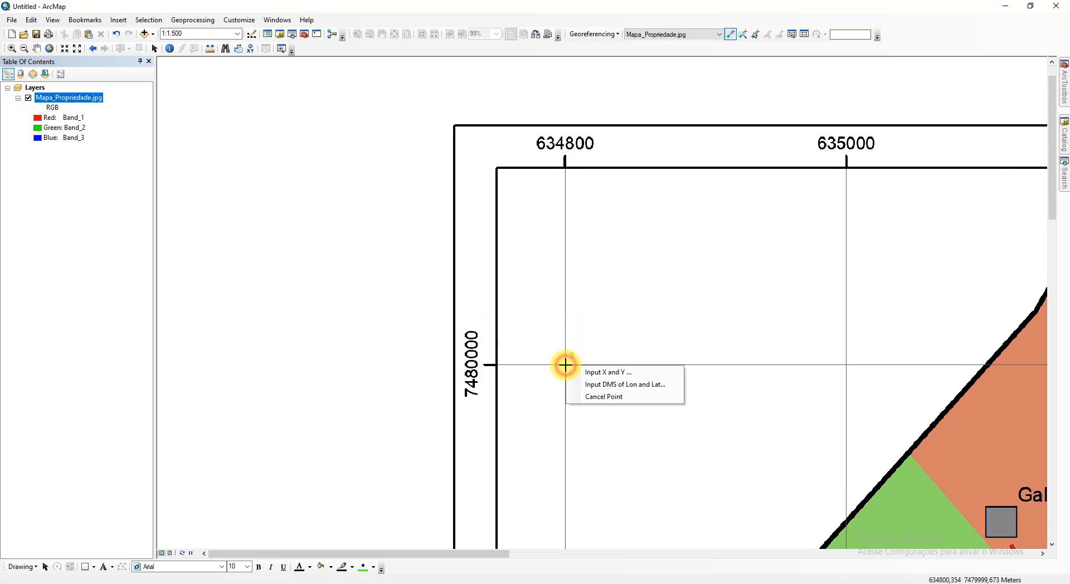
click(632, 373)
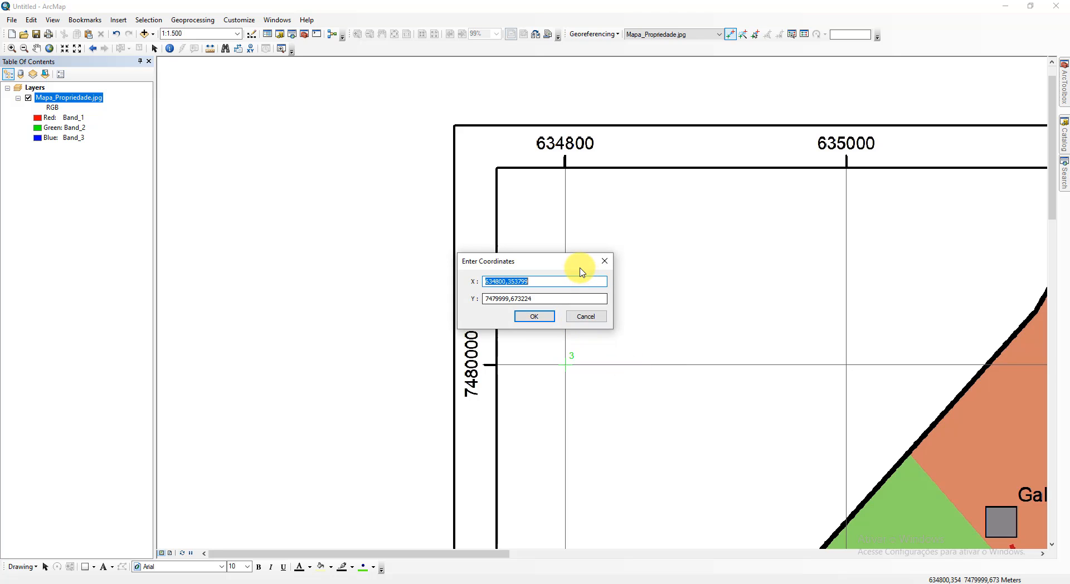
drag(581, 262, 404, 228)
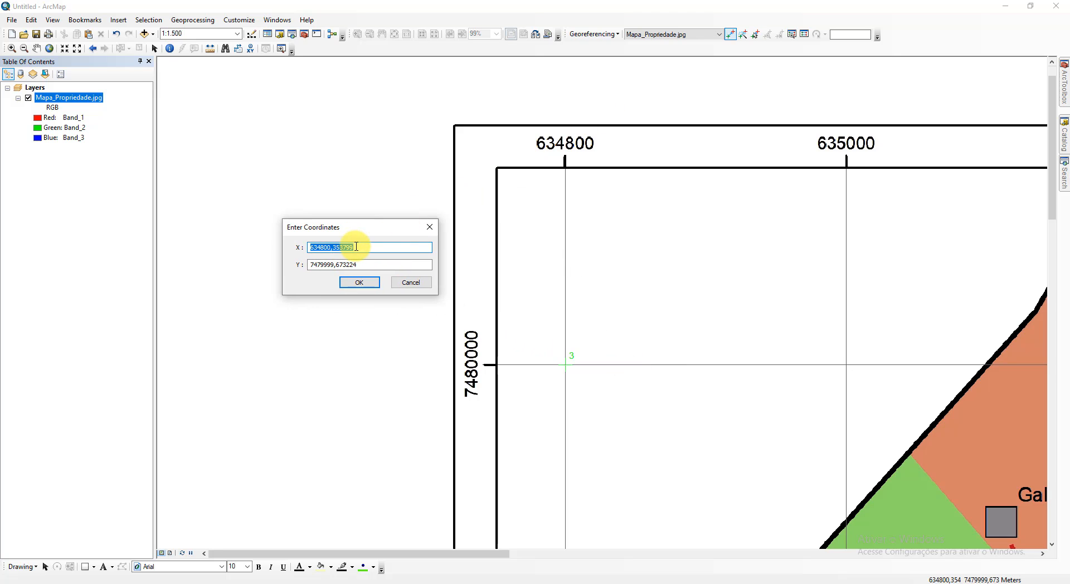
drag(333, 248, 433, 247)
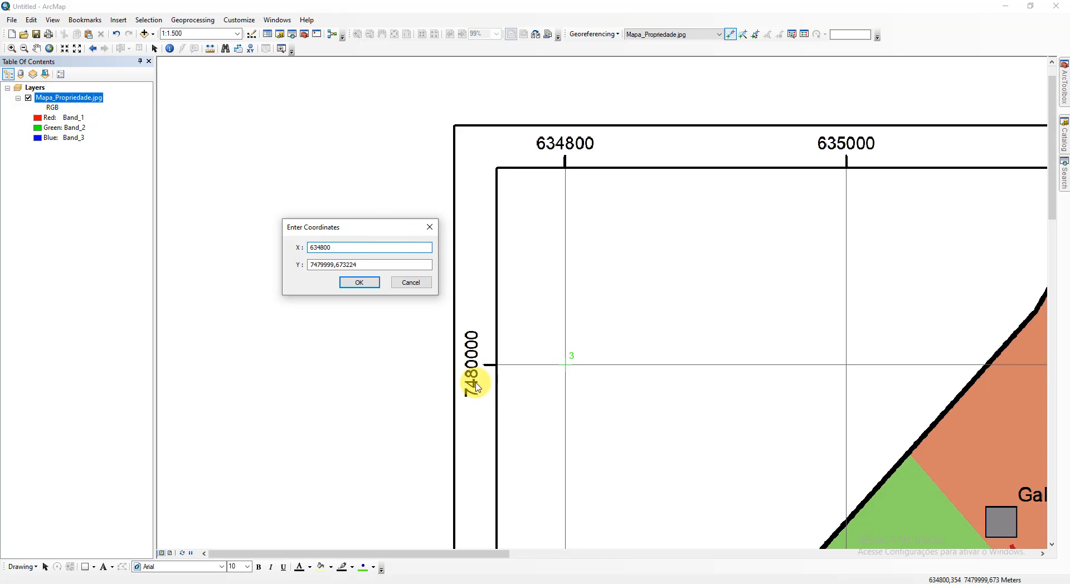
double_click(317, 264)
text(7480000)
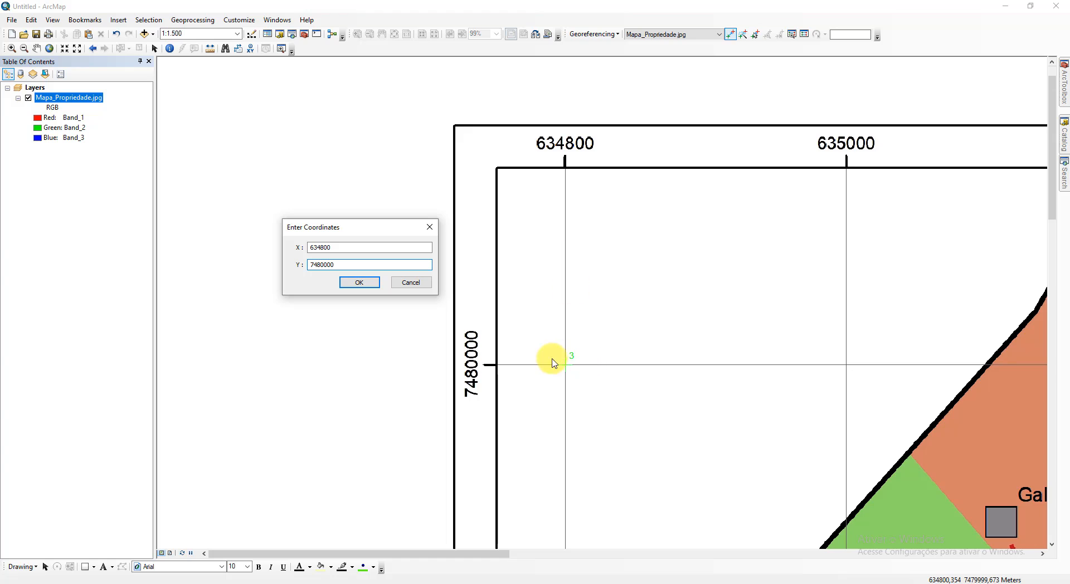
click(367, 282)
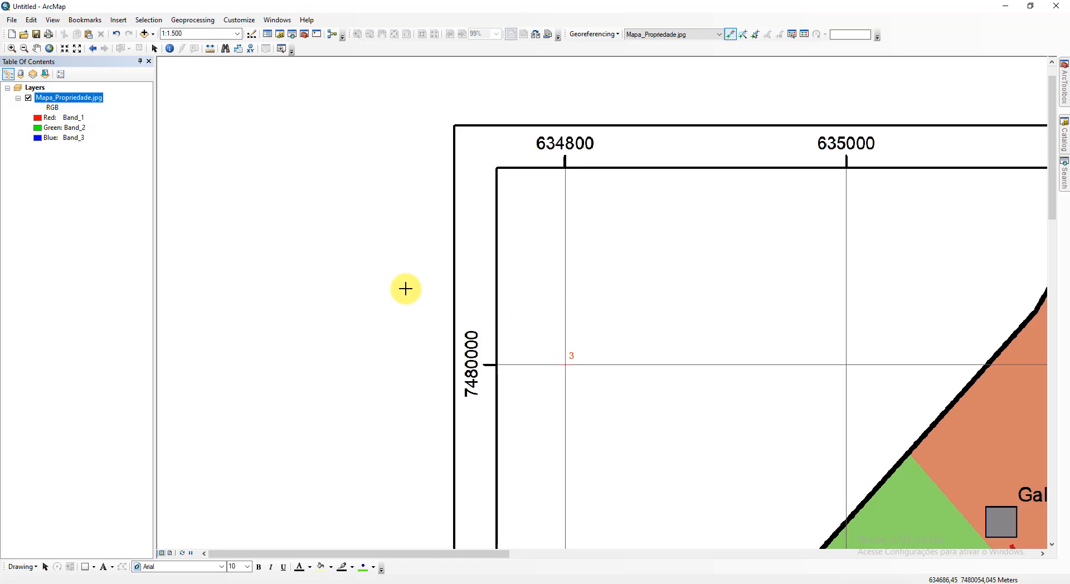
Step: Place the fourth control point at the centre of the intersection of grid lines 635600 and 7479200
right_click(67, 103)
click(132, 159)
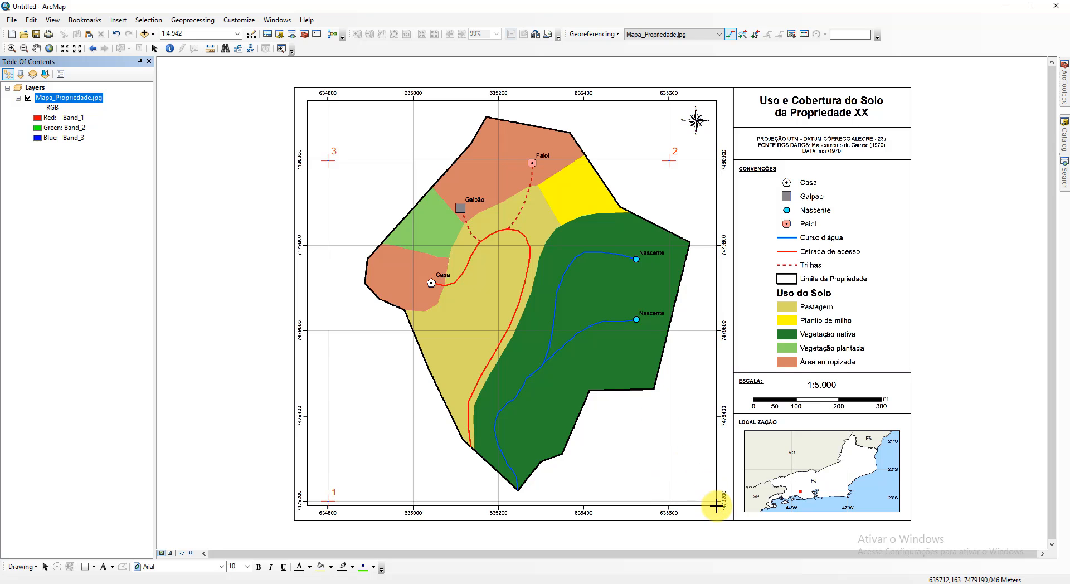
scroll(692, 506, up, 2)
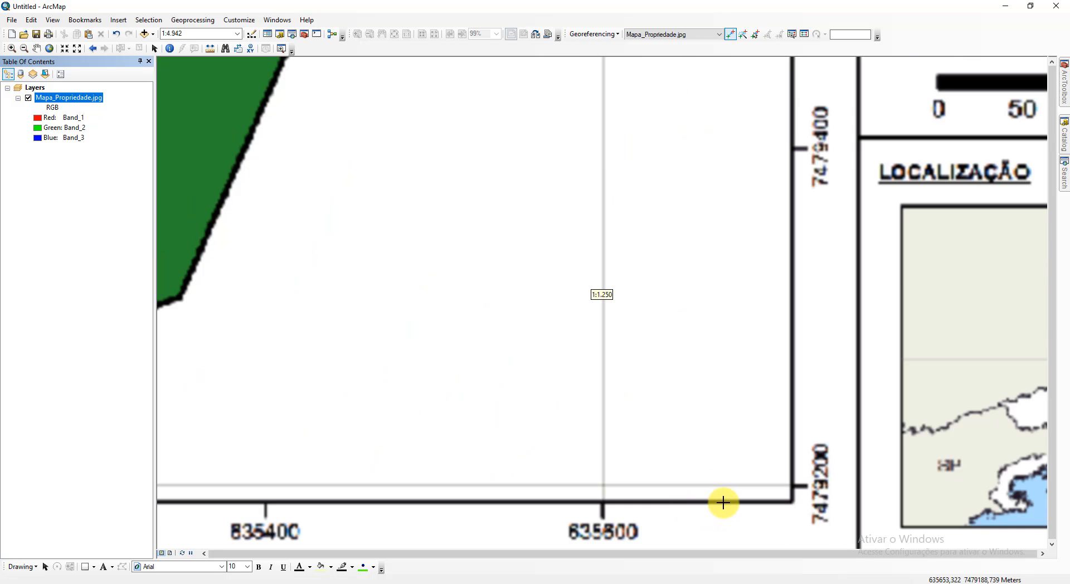
drag(740, 500, 659, 319)
scroll(569, 304, up, 2)
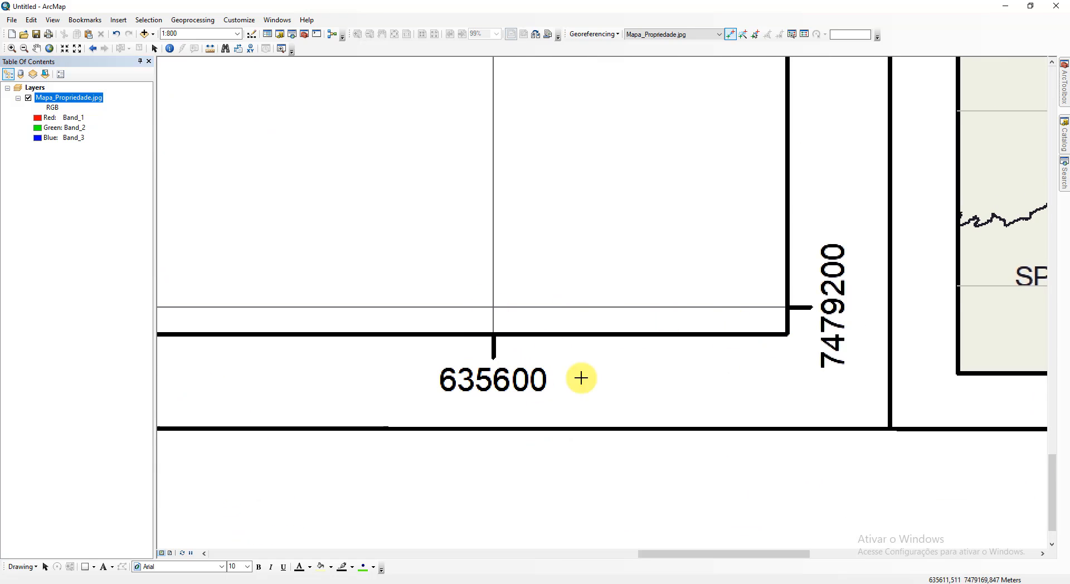
scroll(493, 307, up, 5)
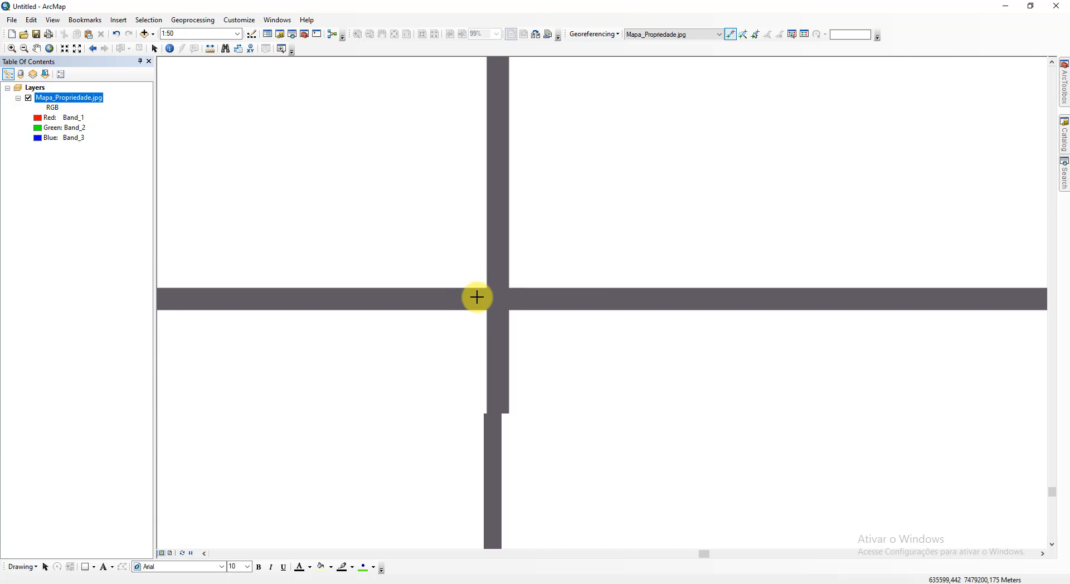
scroll(493, 296, up, 2)
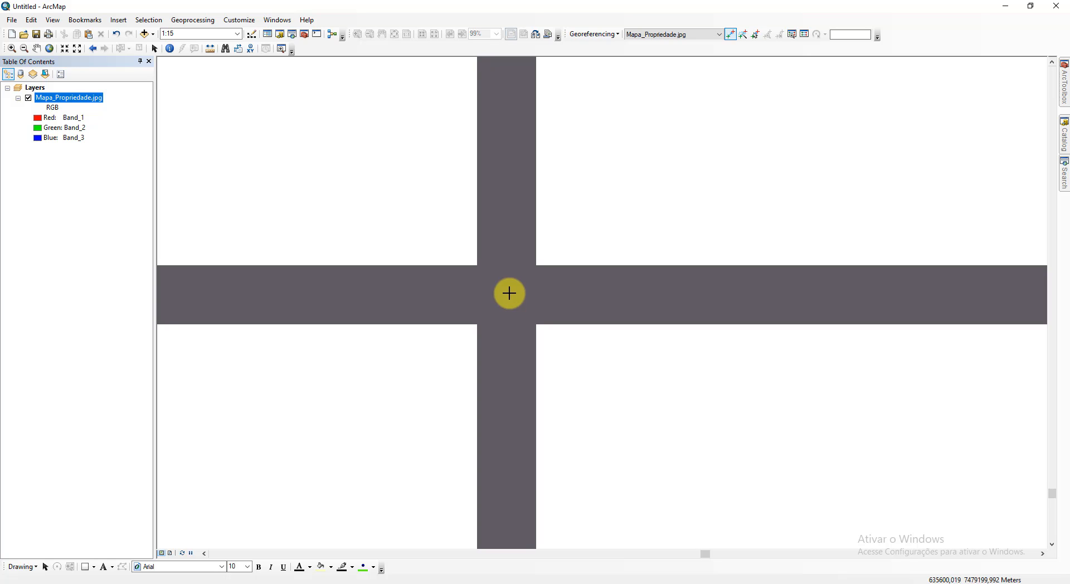
Step: Enter the fourth control point's map coordinates as X 635600 and Y 7479200
scroll(509, 293, down, 3)
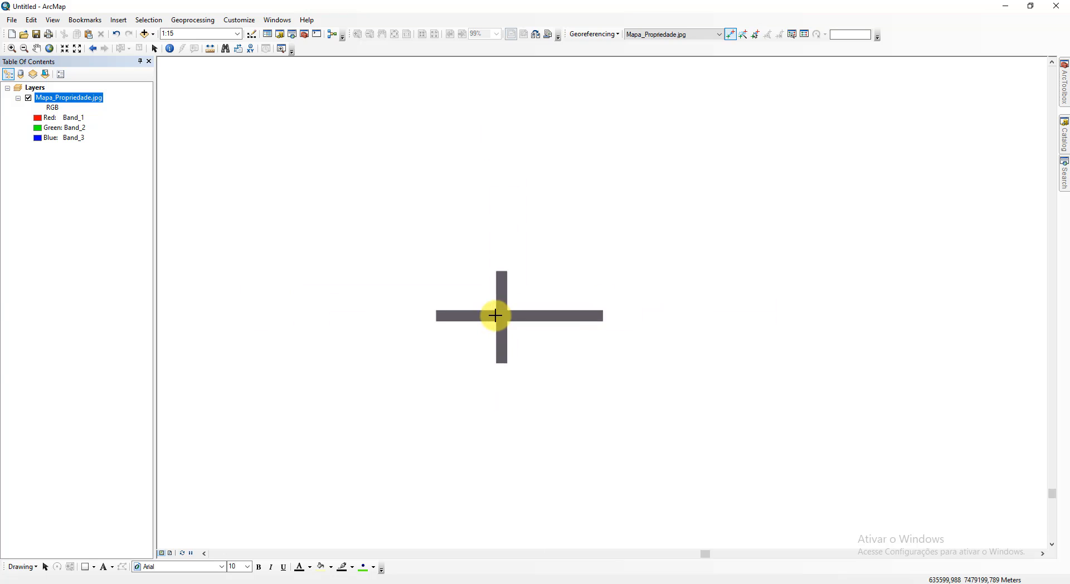
scroll(497, 316, down, 3)
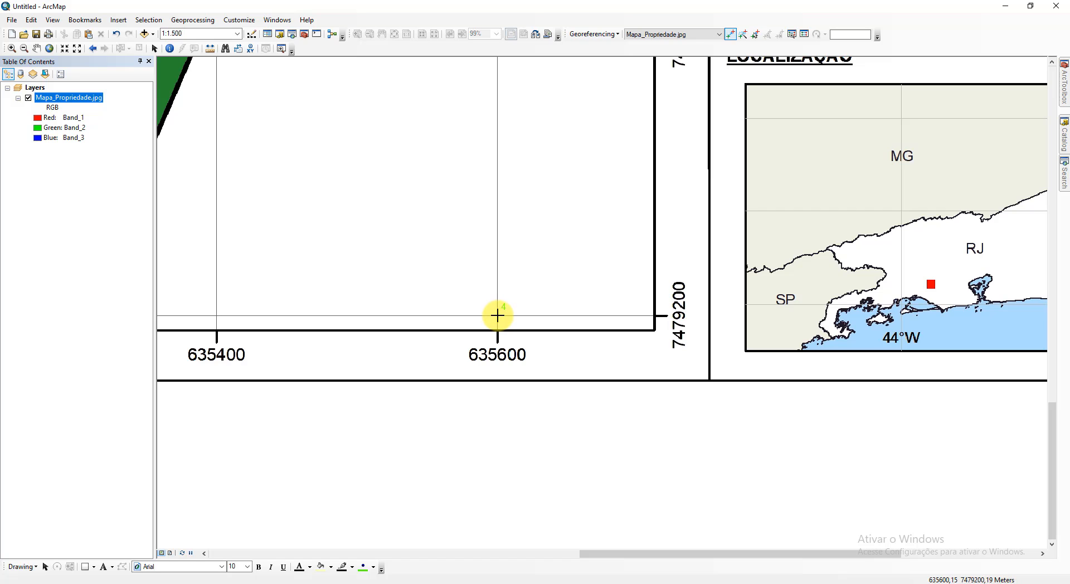
right_click(497, 315)
click(566, 320)
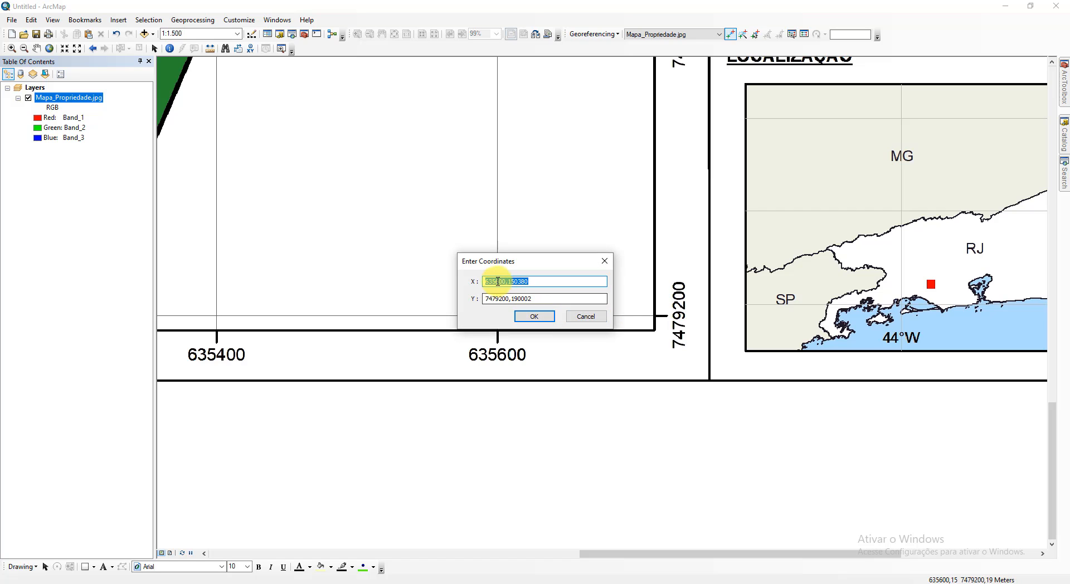
drag(506, 281, 801, 290)
key(BackSpace)
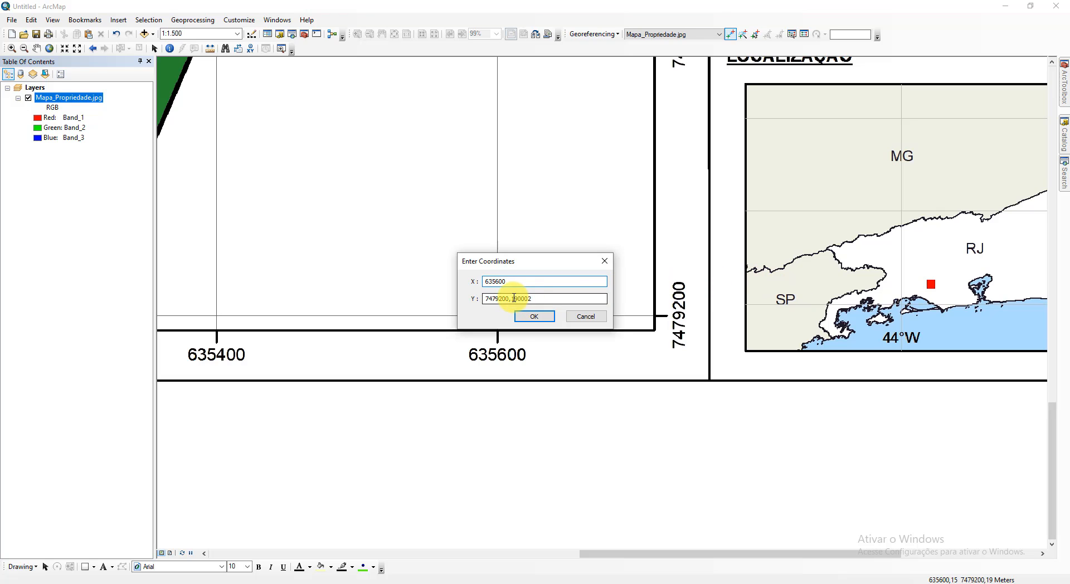
drag(509, 298, 668, 305)
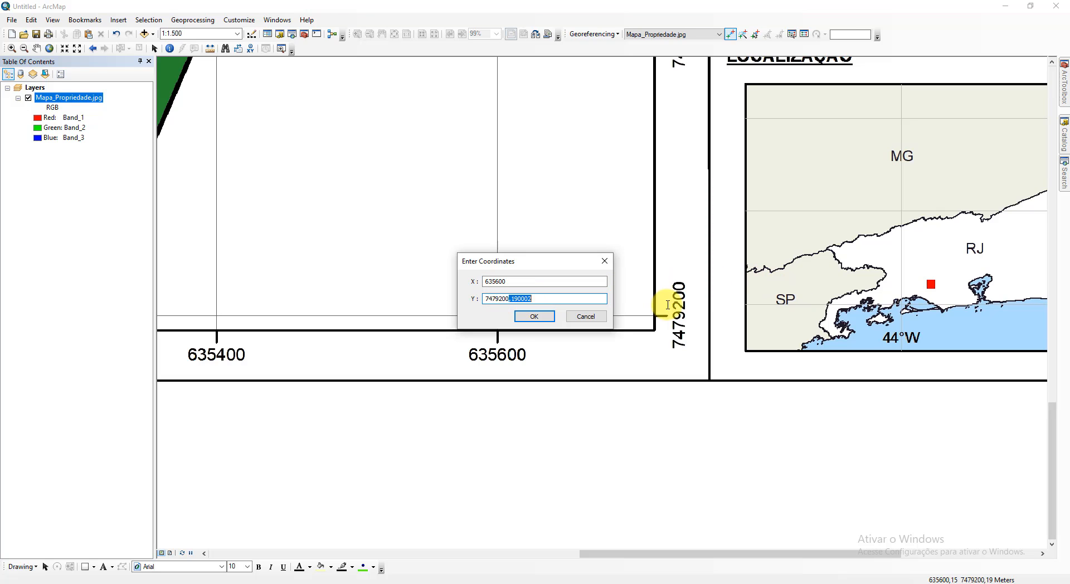
key(BackSpace)
click(536, 316)
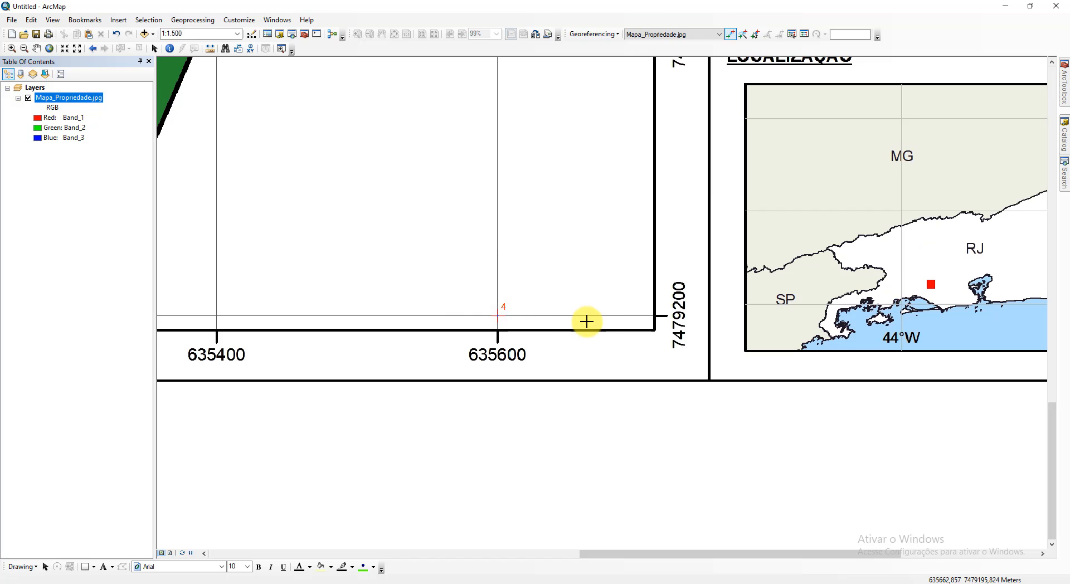
Step: Show the whole map layer and open the link table, resized to a smaller window over the map
right_click(85, 102)
click(153, 157)
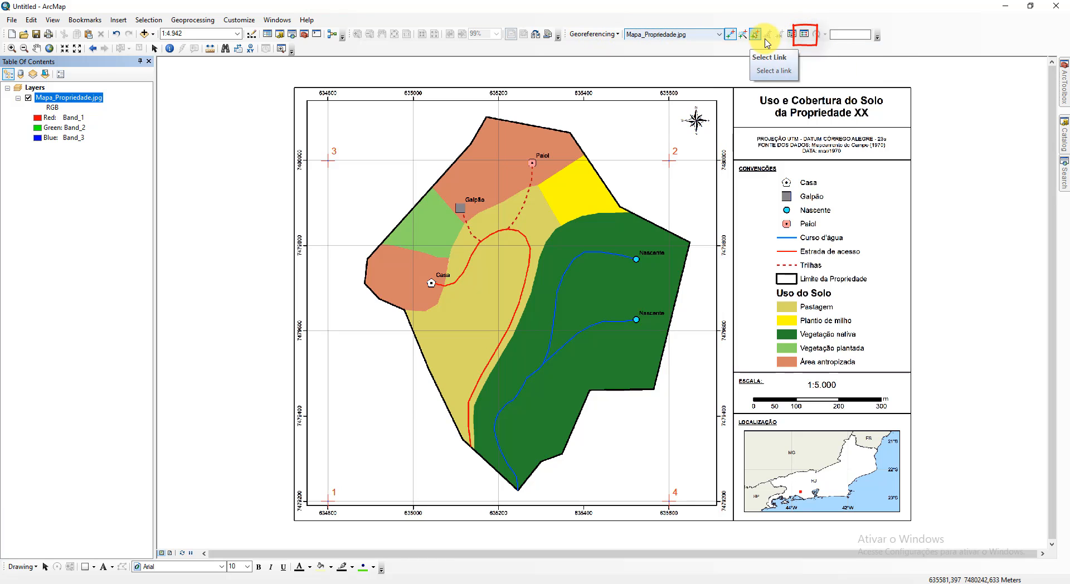
click(805, 38)
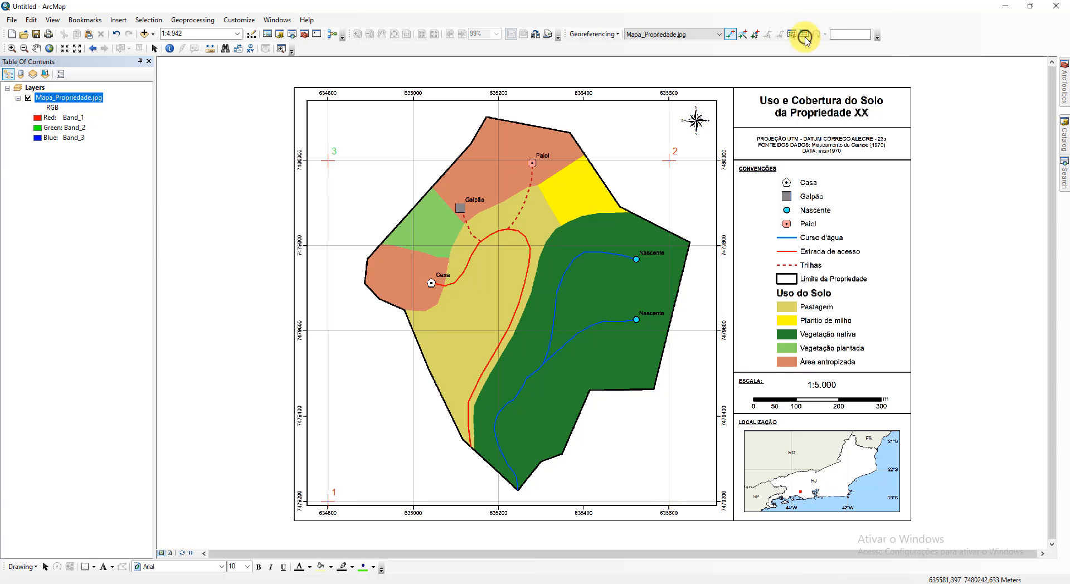
drag(460, 186, 692, 160)
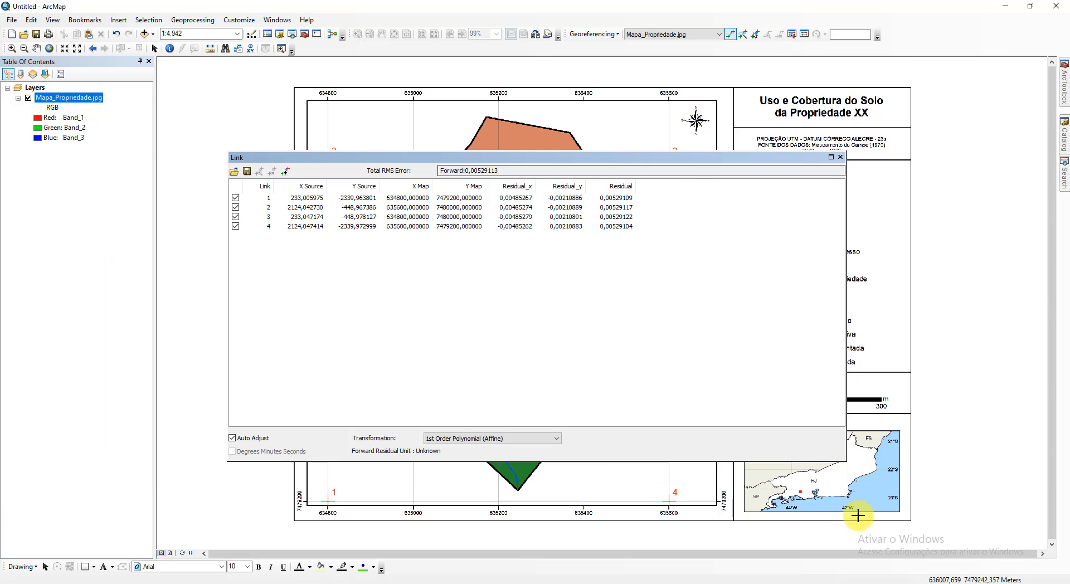
drag(845, 462, 760, 372)
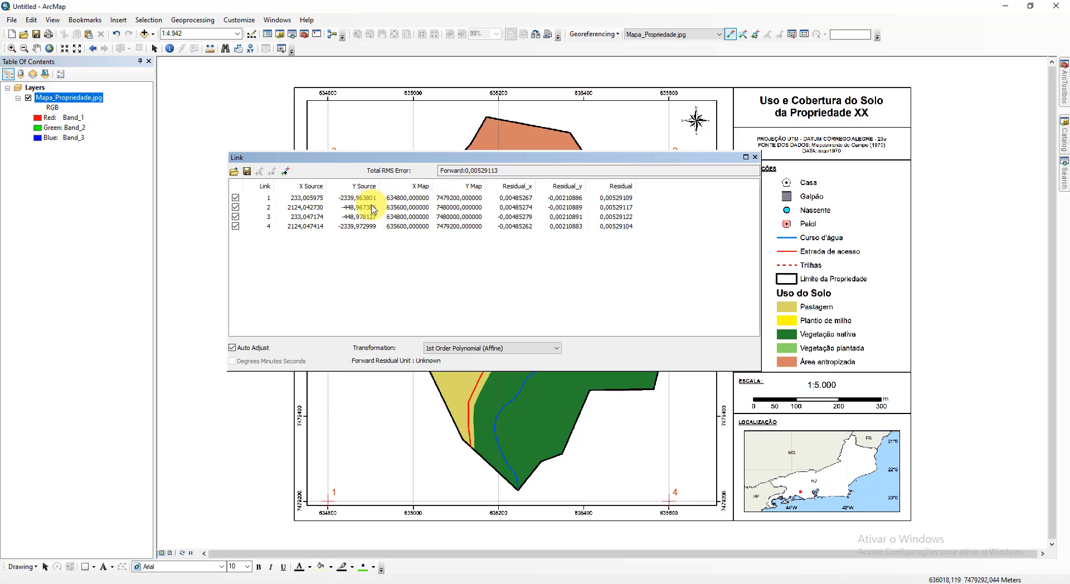
Step: Try a Y Map value of 747920 for link 1, and restore the value to 7479200
click(461, 200)
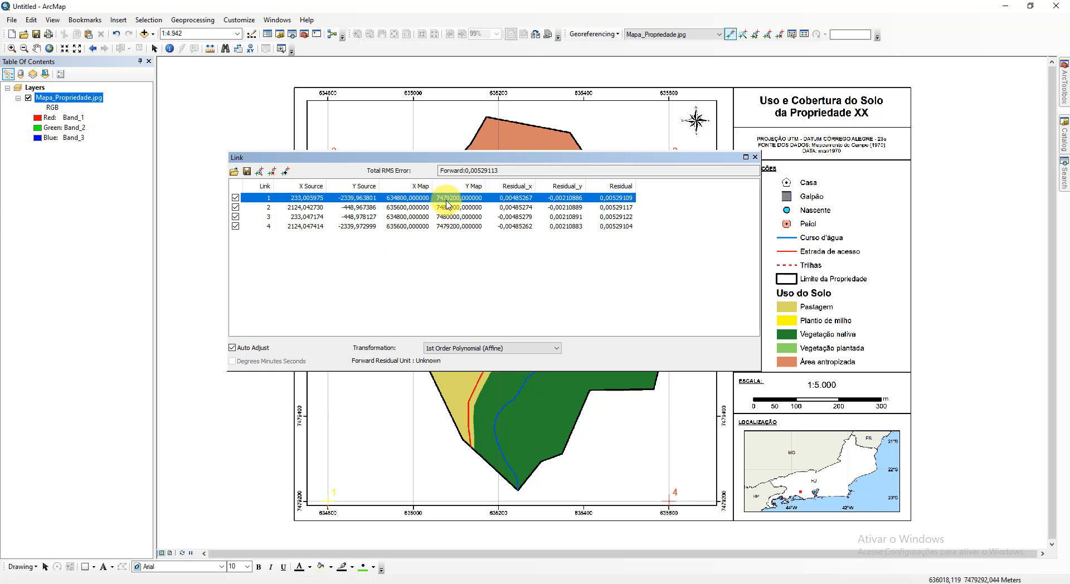
click(460, 199)
click(459, 198)
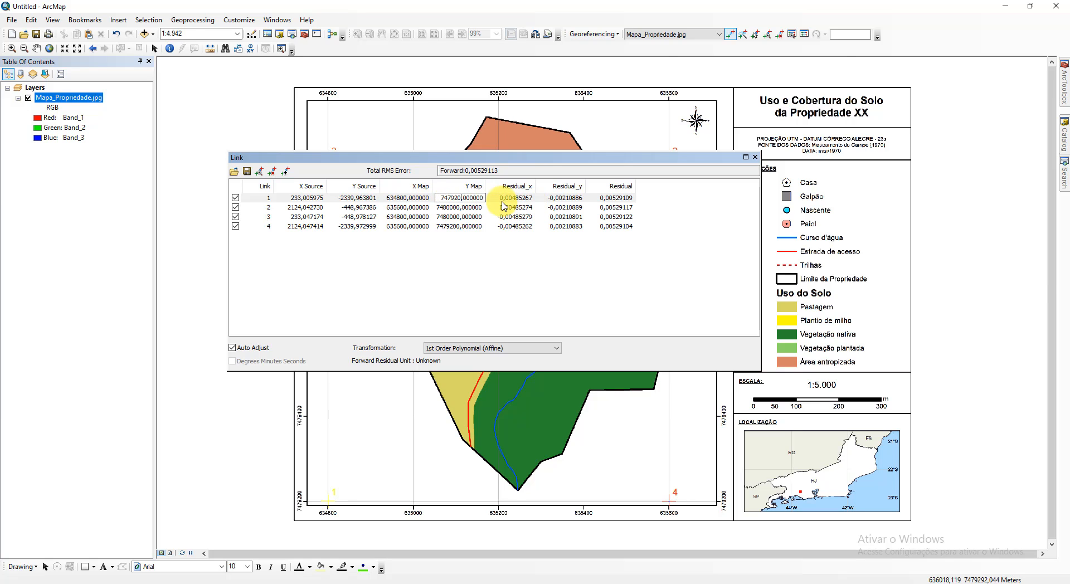
key(Return)
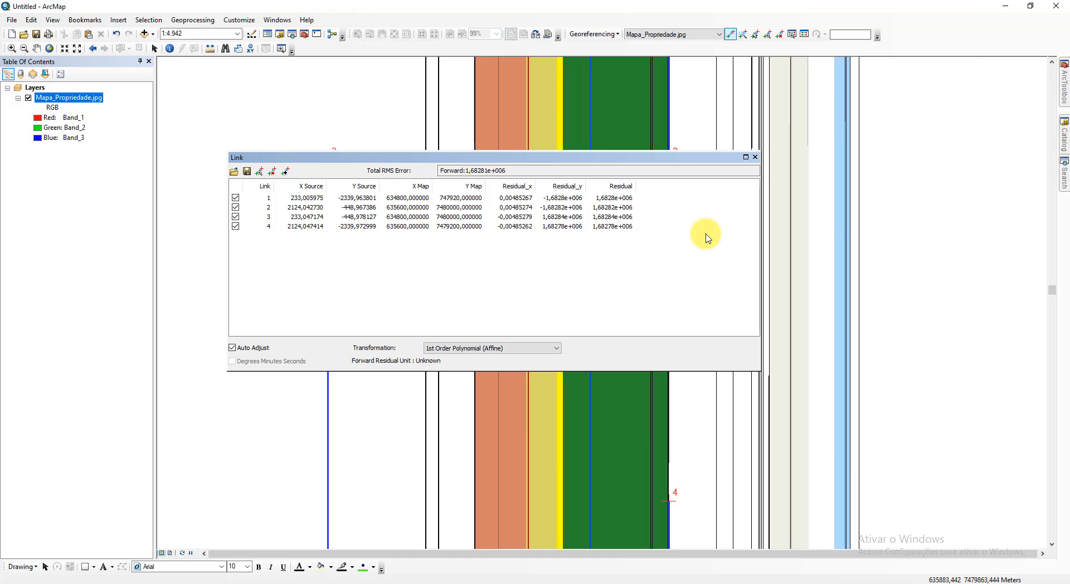
click(458, 199)
click(458, 199)
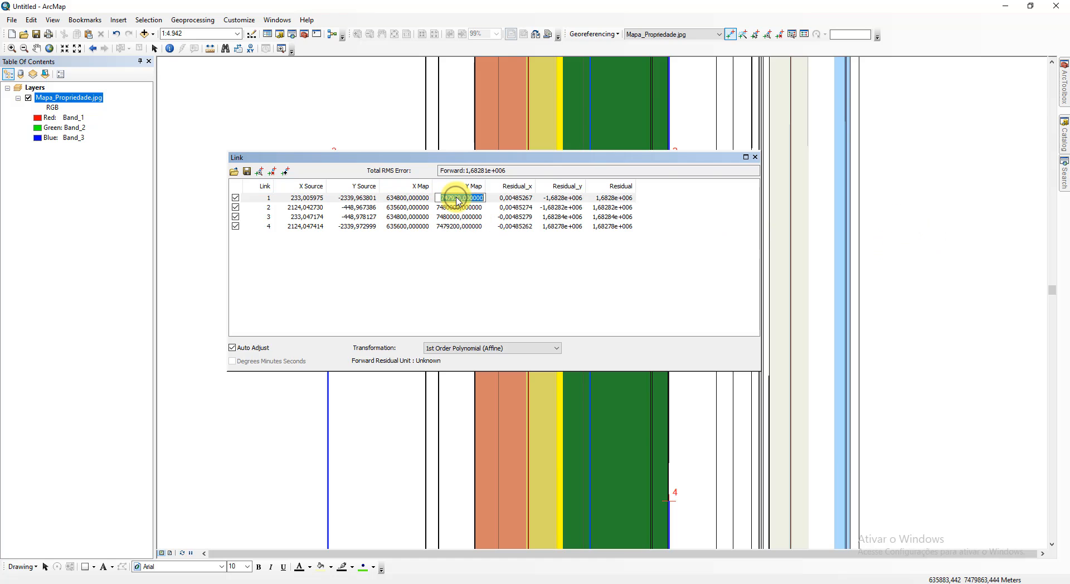
click(457, 198)
text(0)
key(Return)
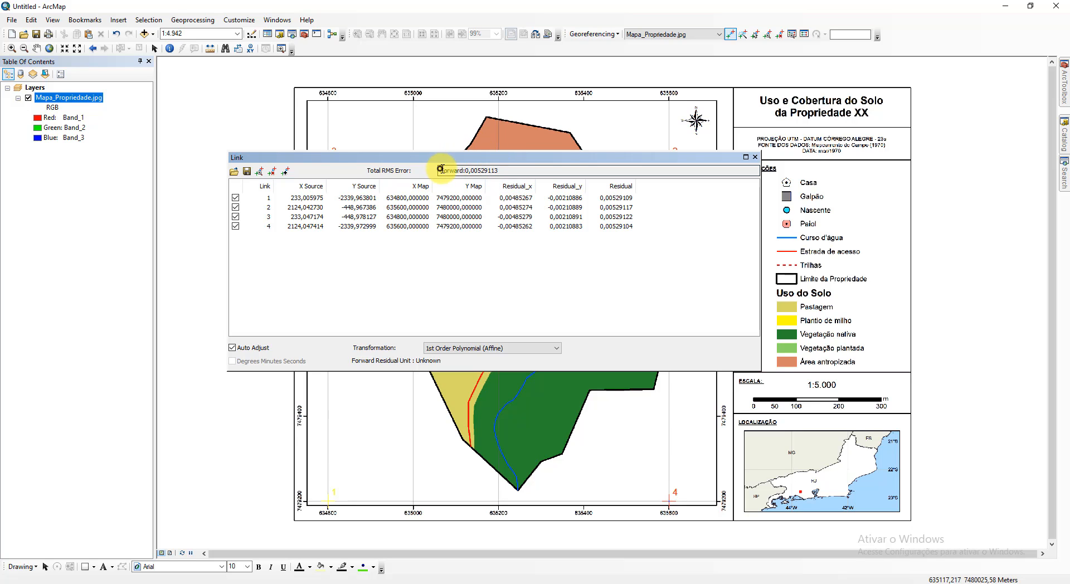
Step: Examine the total RMS error in the link table against the accuracy allowed for the map's 1:5.000 scale
drag(439, 170, 539, 167)
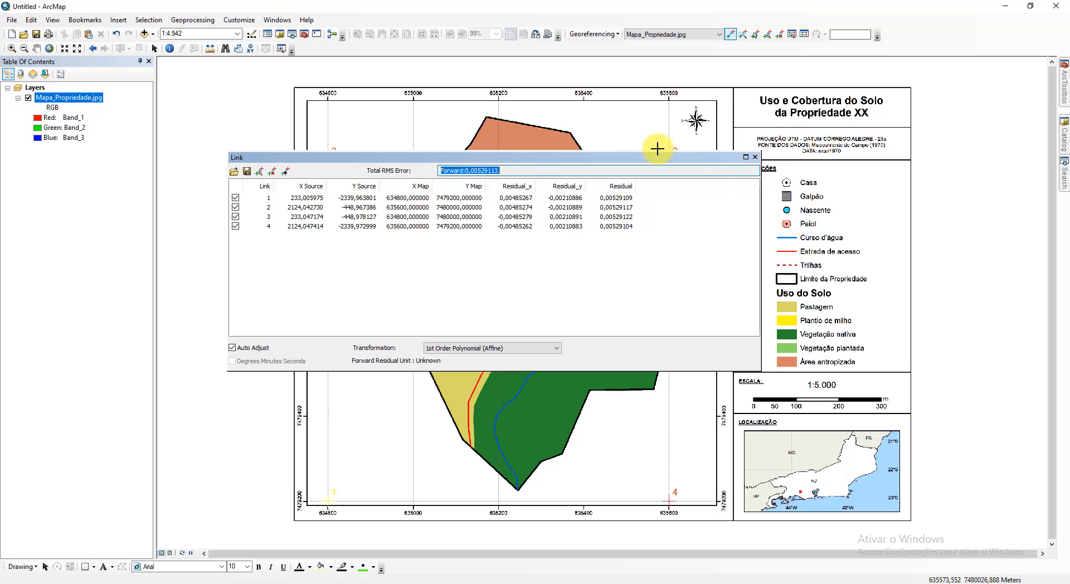
drag(658, 158, 575, 161)
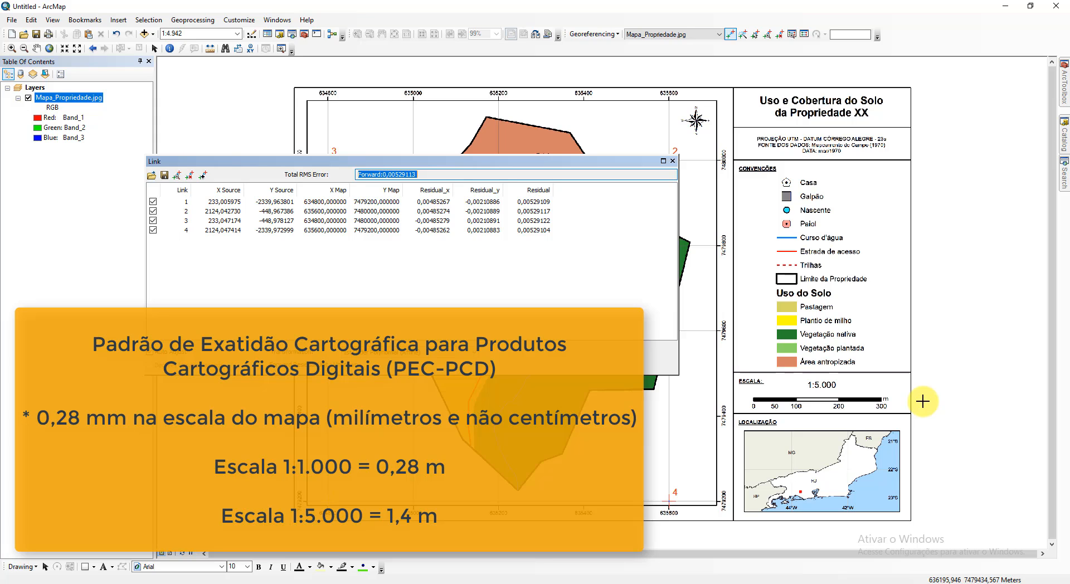
mouse_move(202, 583)
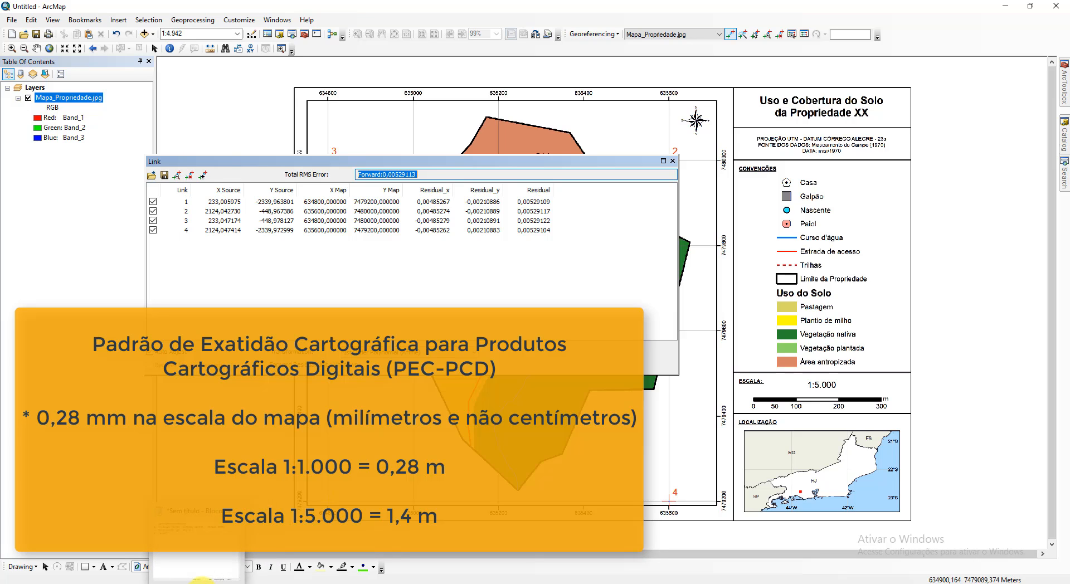
click(235, 583)
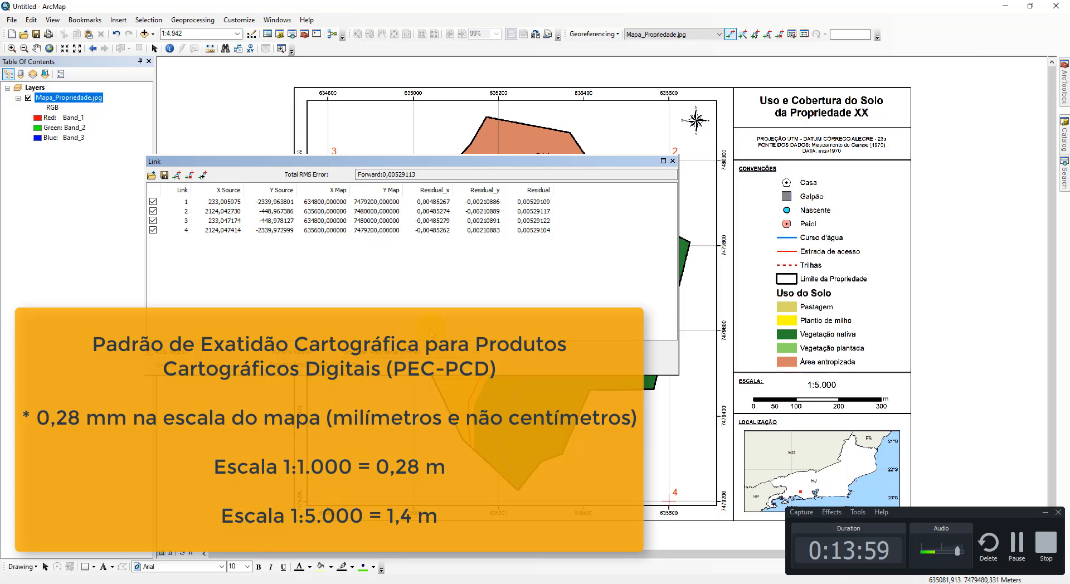
drag(422, 175, 469, 176)
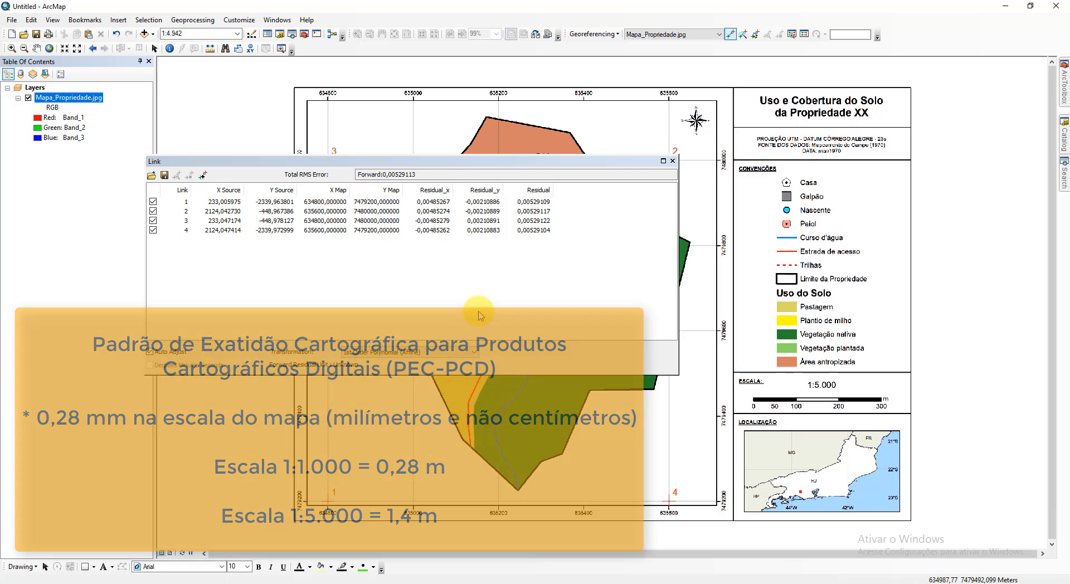
Step: Close the link table and update the georeferencing of Mapa_Propriedade.jpg
click(672, 161)
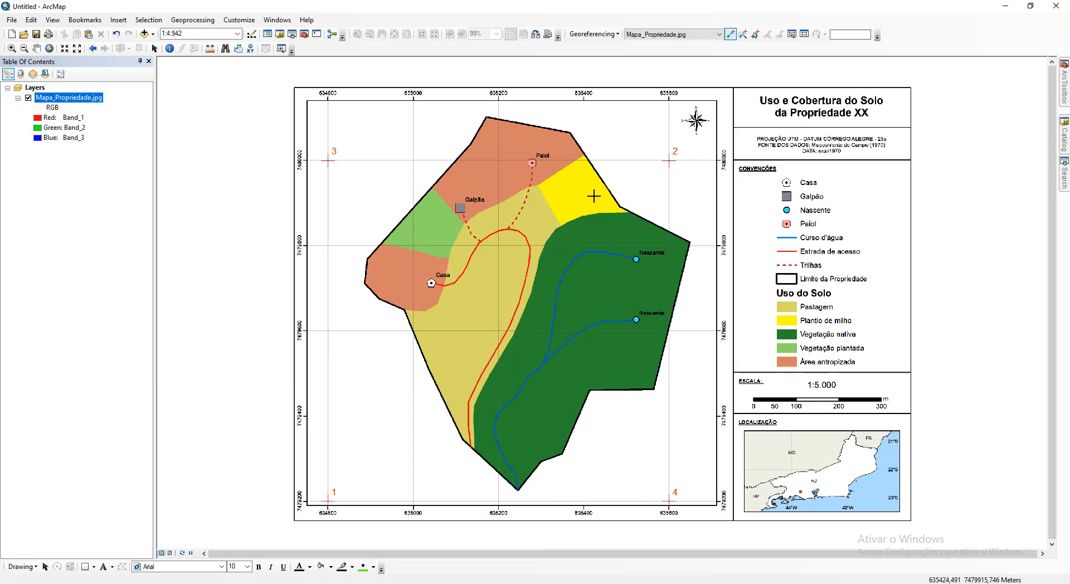
click(617, 35)
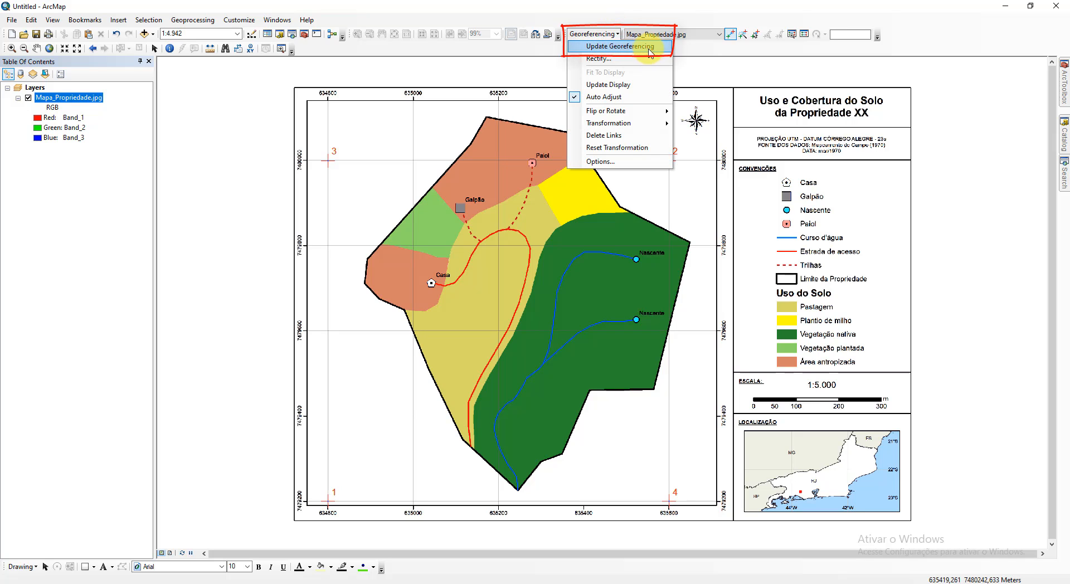
click(612, 48)
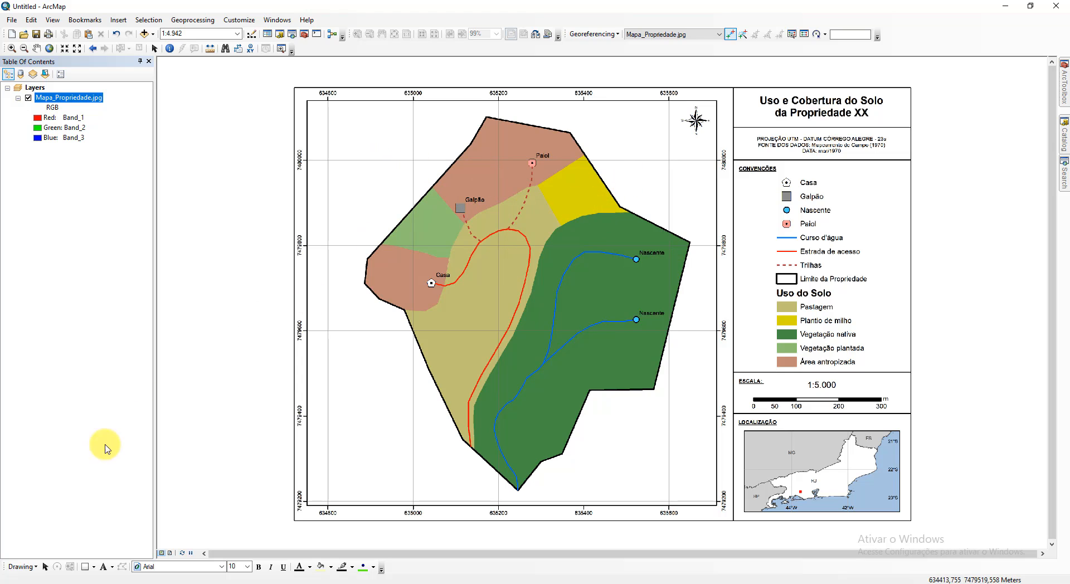
Step: Switch to File Explorer and inspect the Mapa_Propriedade image, world and auxiliary files in the 7_Avaliacoes folder
click(91, 552)
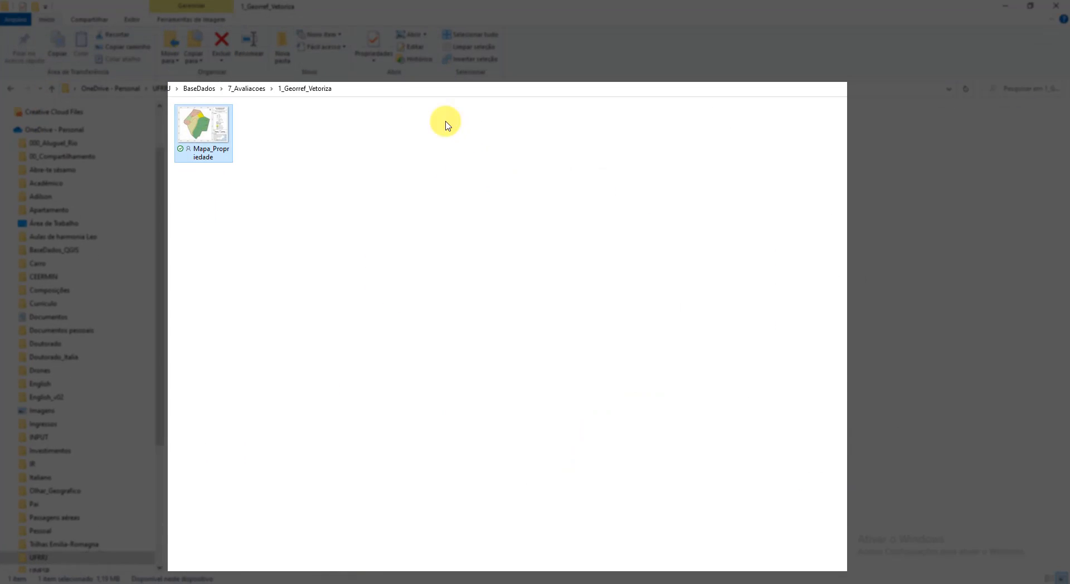
click(262, 89)
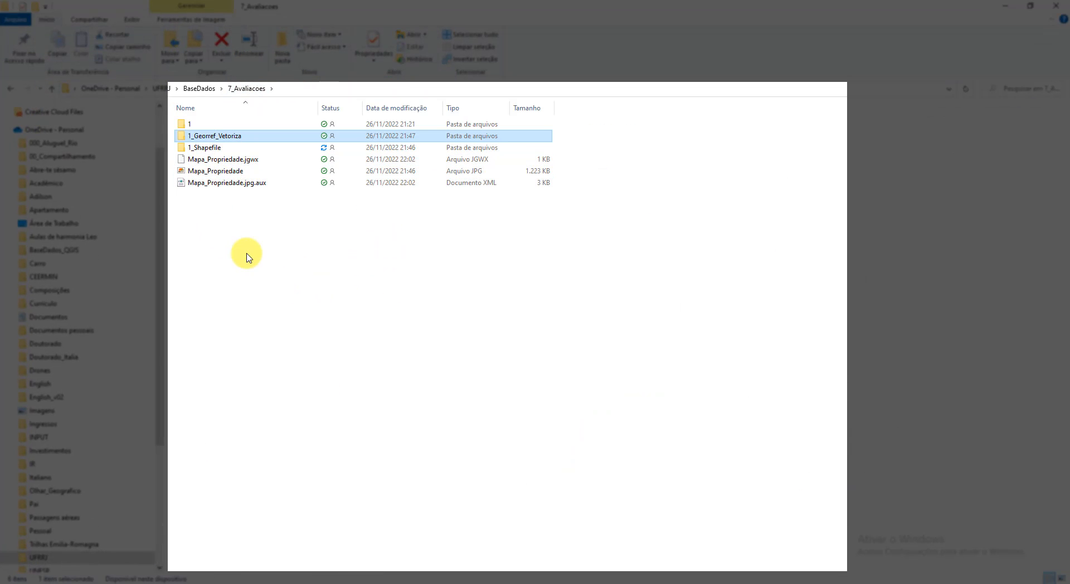
drag(240, 235, 237, 157)
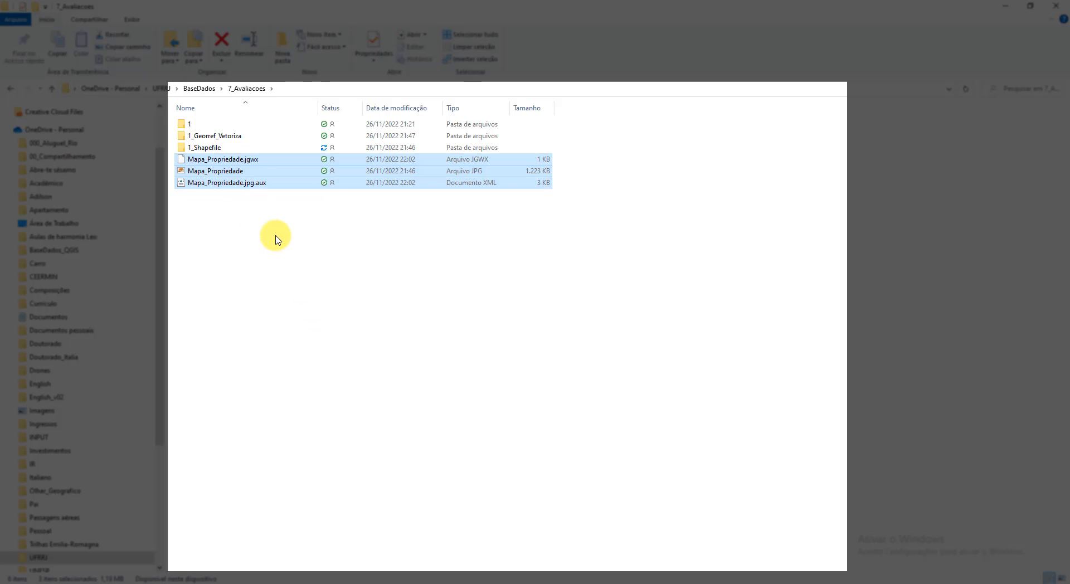
click(311, 311)
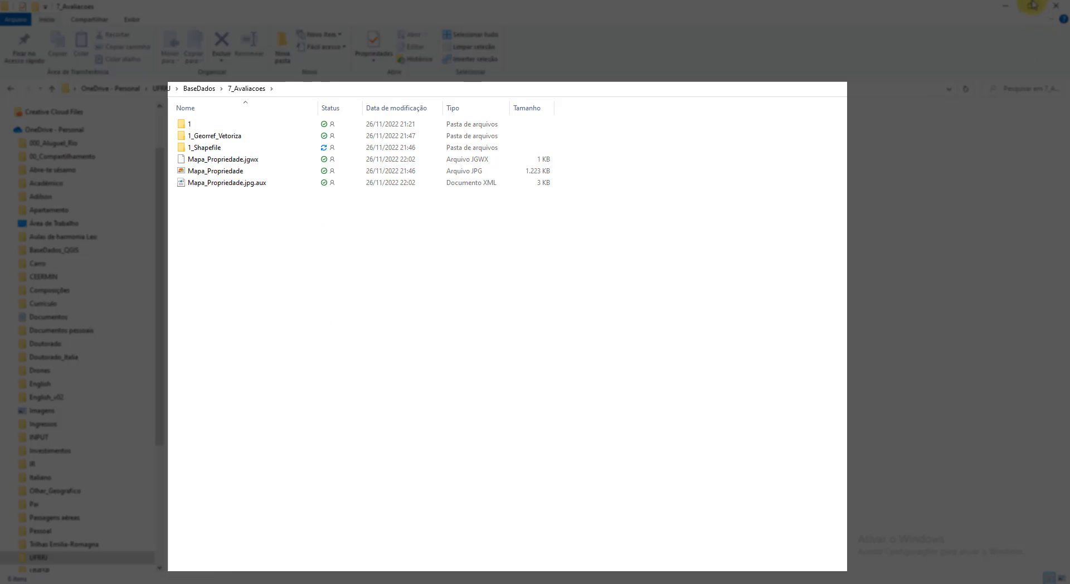
drag(233, 238, 240, 163)
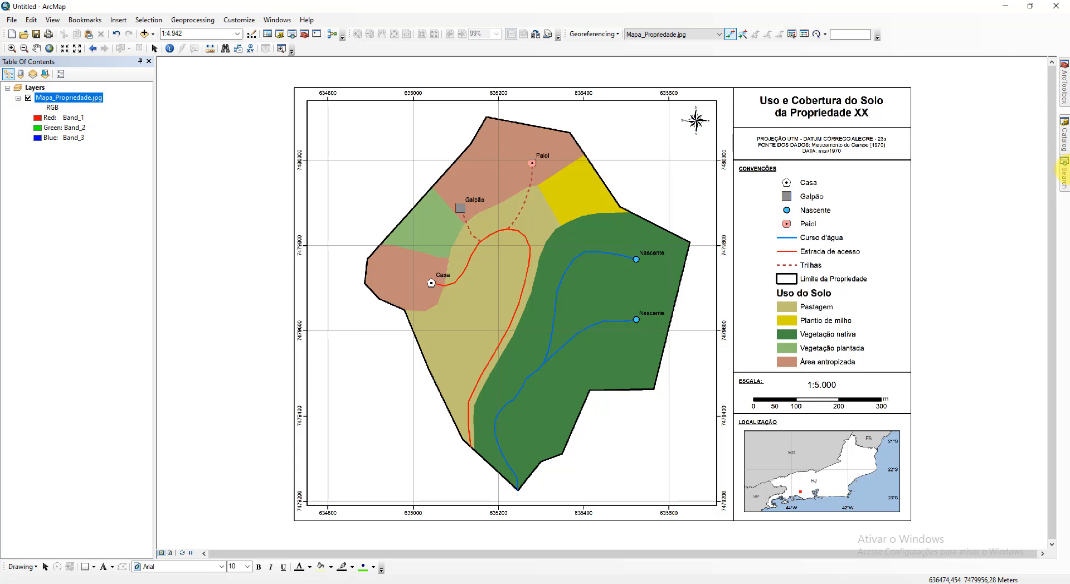
Step: In ArcMap, search for "project raster" and open the Project Raster (Data Management) tool
click(1065, 174)
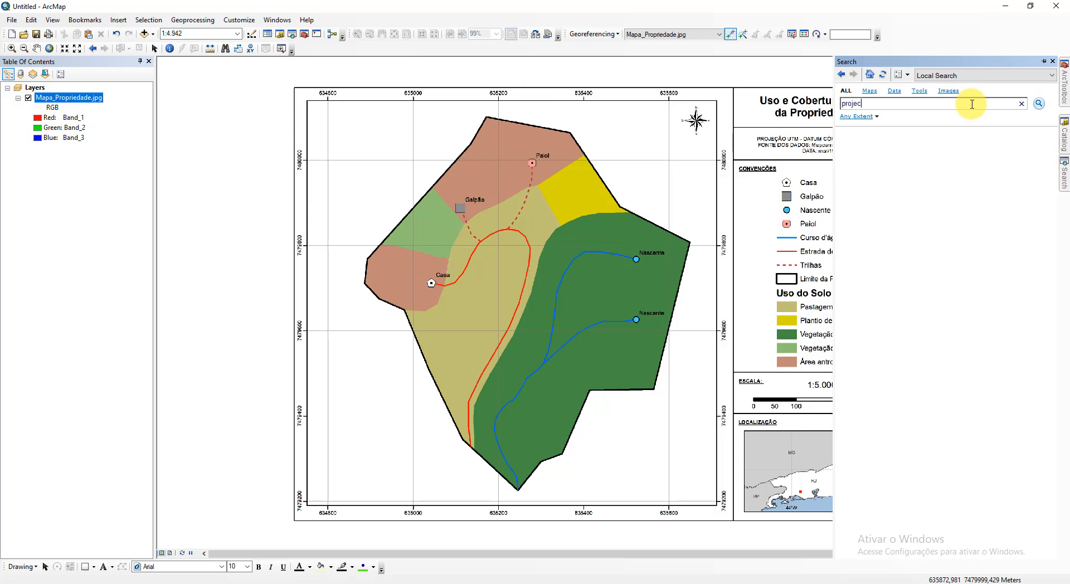
key(Return)
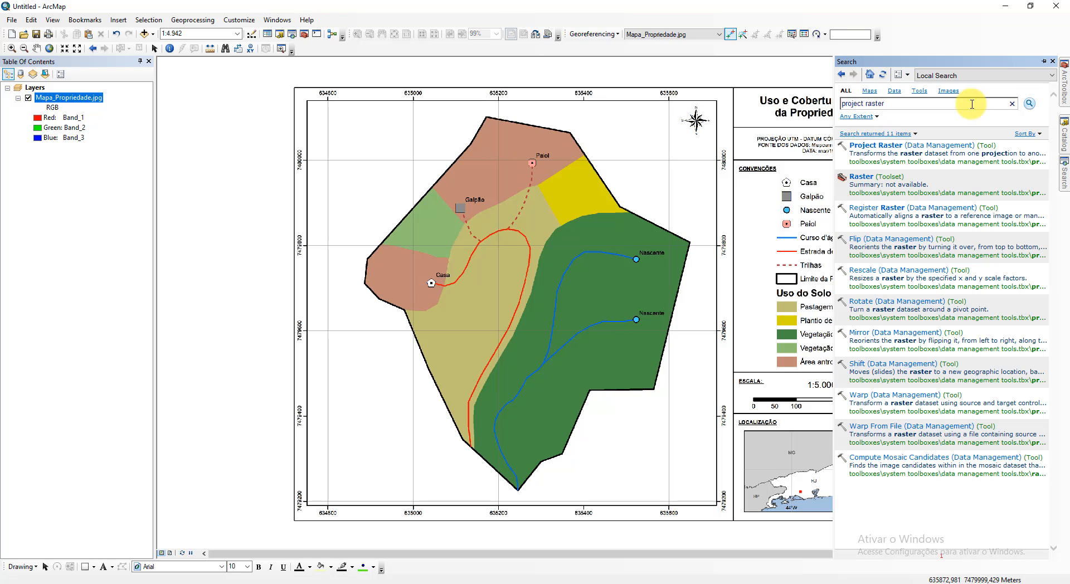
click(914, 146)
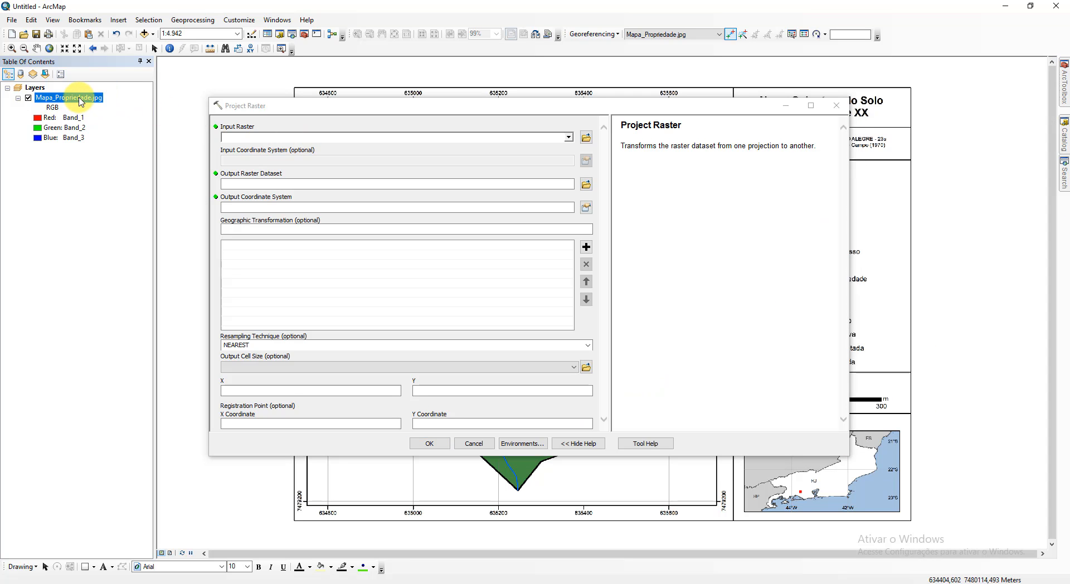
Step: Set Mapa_Propriedade.jpg as the input raster and the output dataset as Mapa_propriedade_sirgas2000.tif in the 1_Georref_Vetoriza folder
click(577, 140)
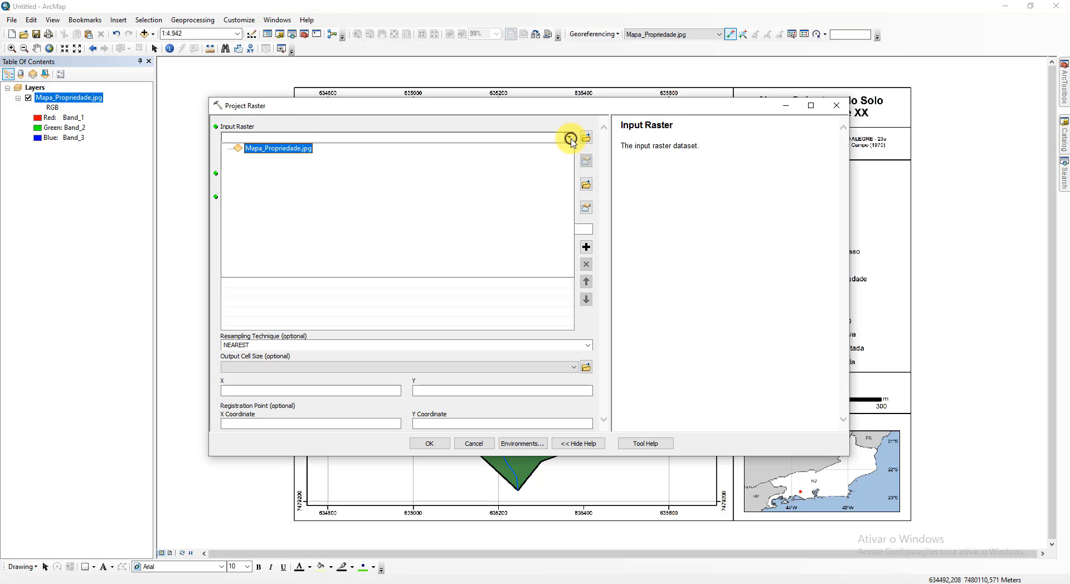
click(275, 149)
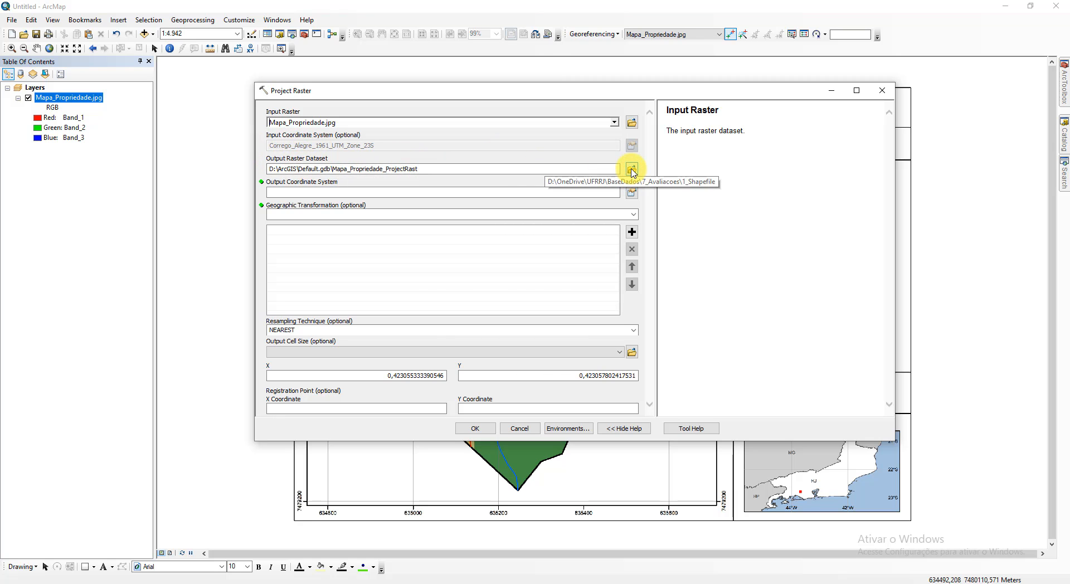
click(632, 169)
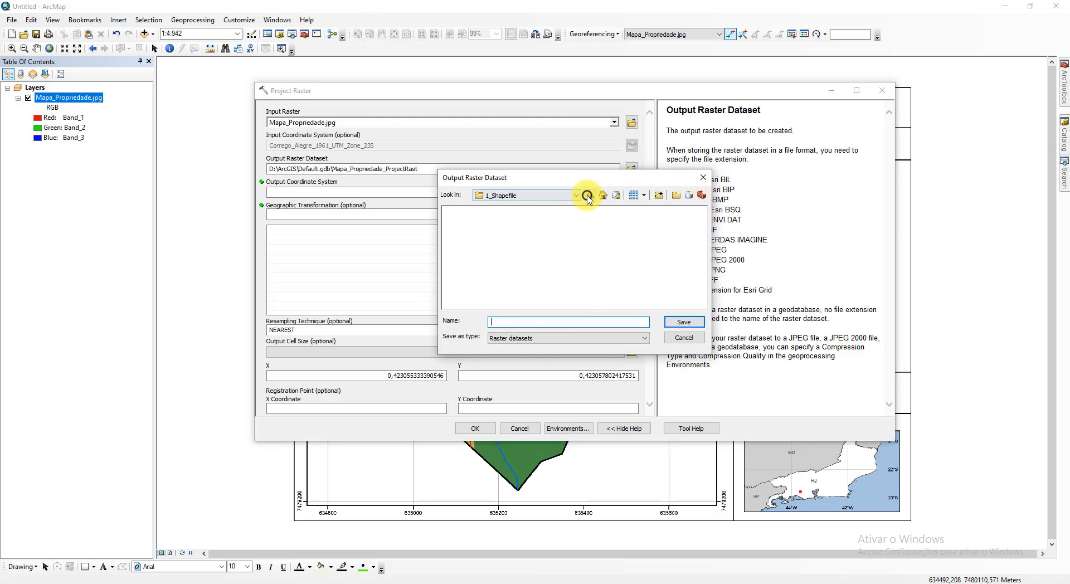
click(588, 195)
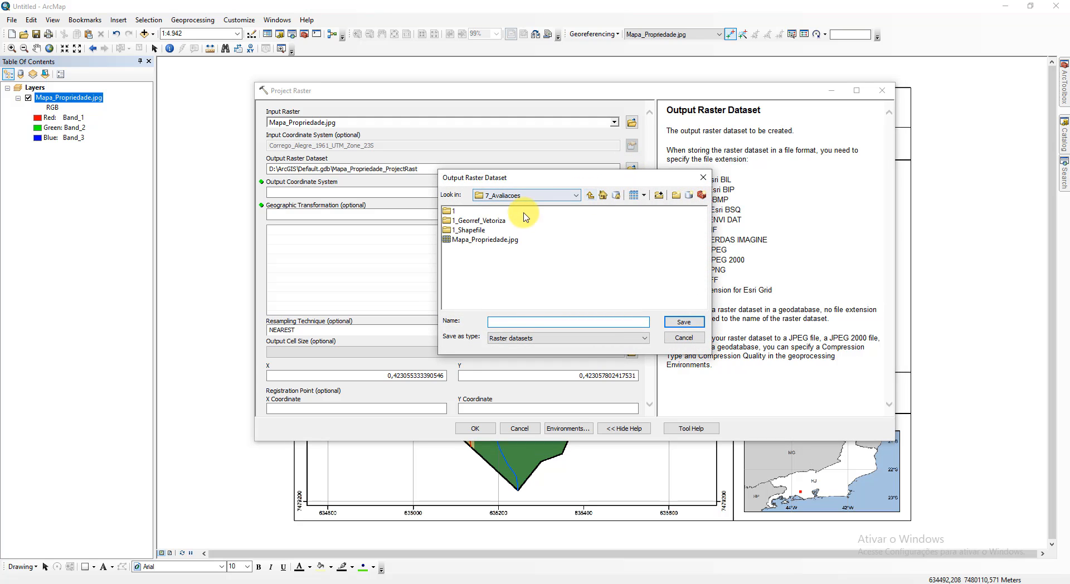
double_click(482, 221)
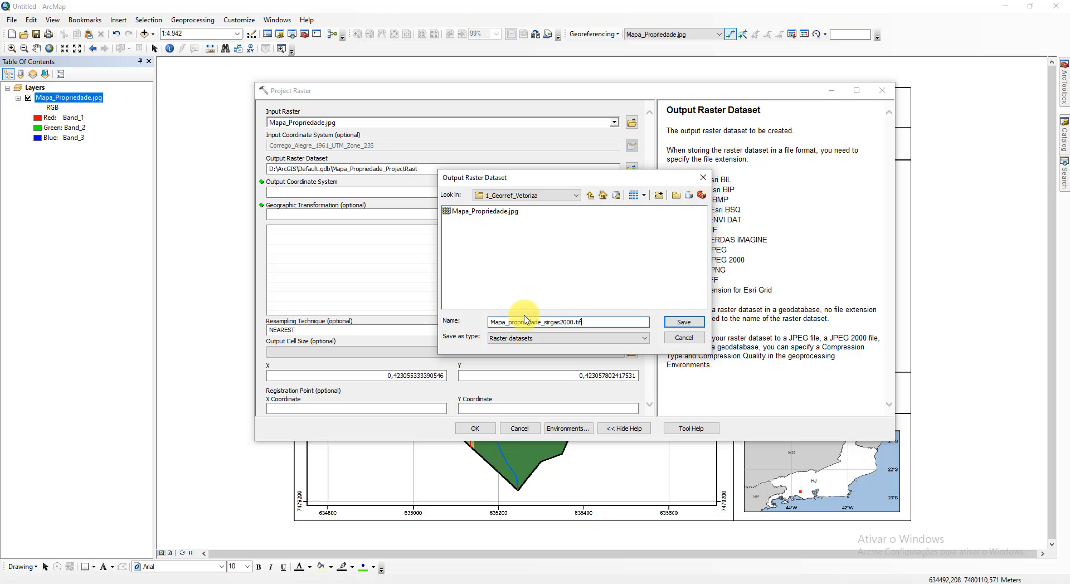
drag(638, 177, 782, 157)
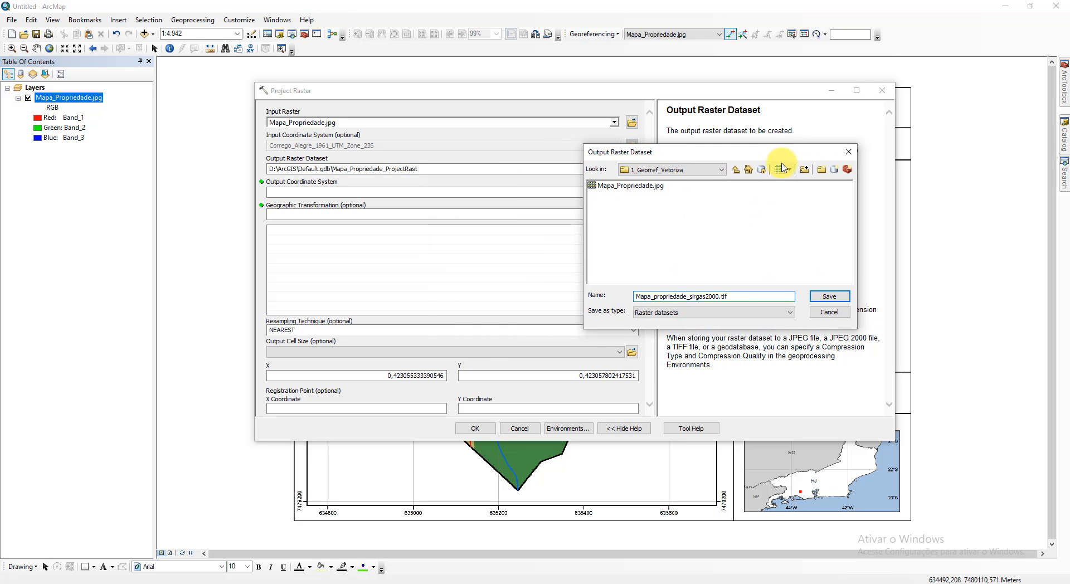
click(831, 297)
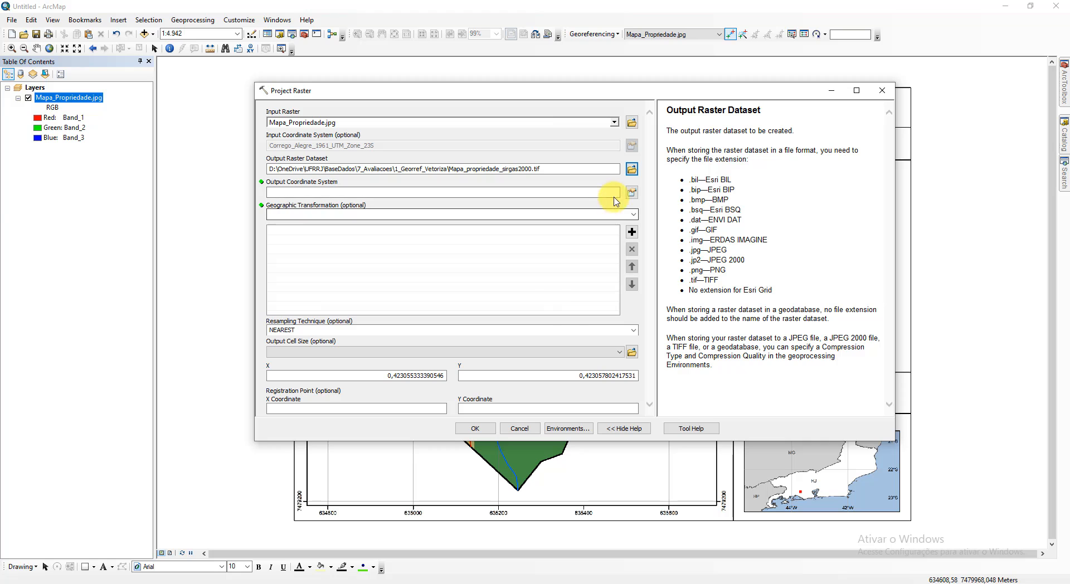
Step: Open the output coordinate system selection and pick SIRGAS 2000 UTM Zone 23S from the favorites
click(632, 193)
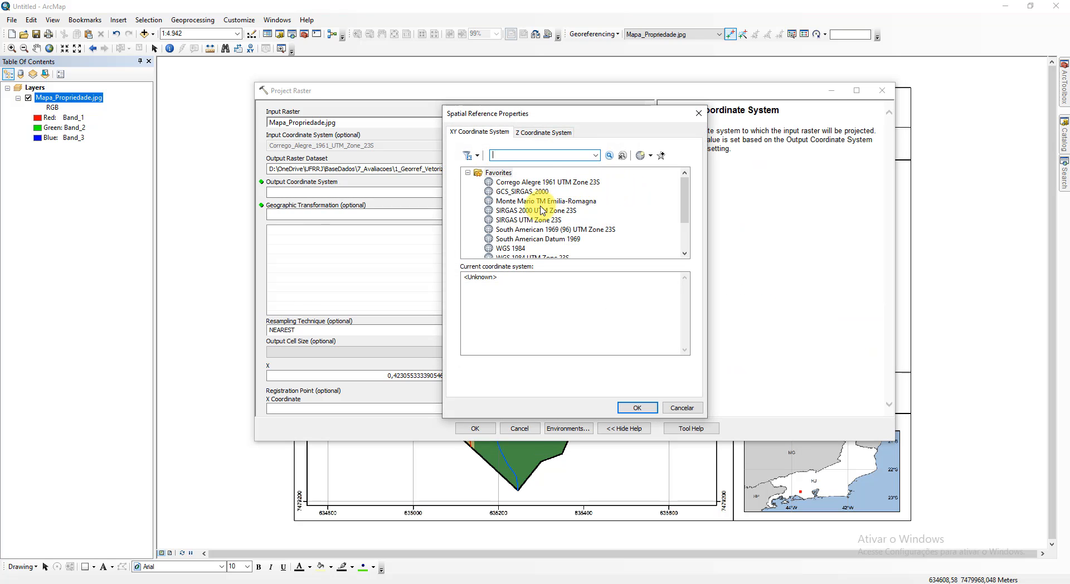
scroll(549, 201, down, 2)
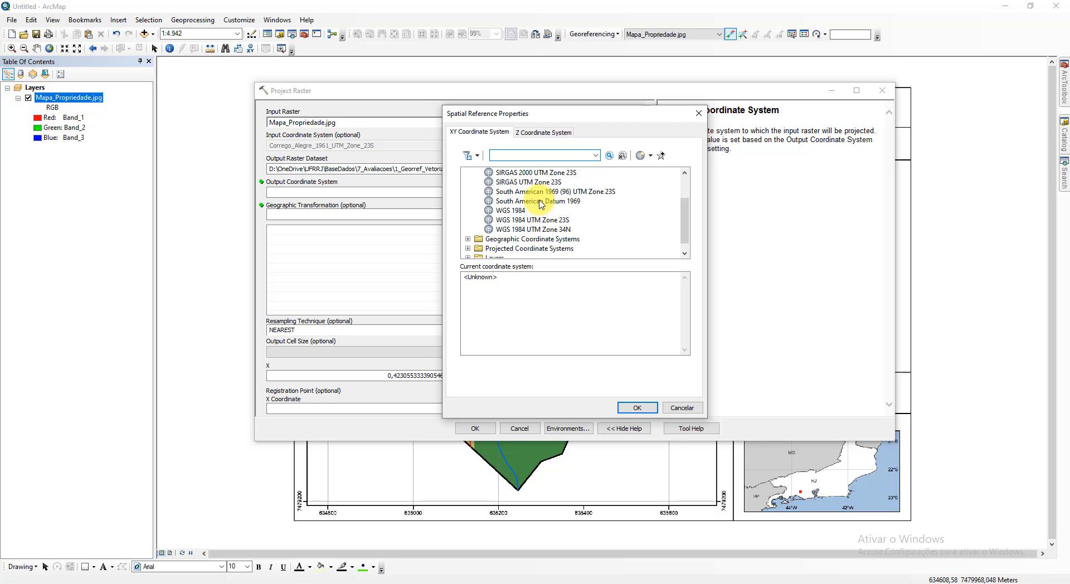
click(532, 182)
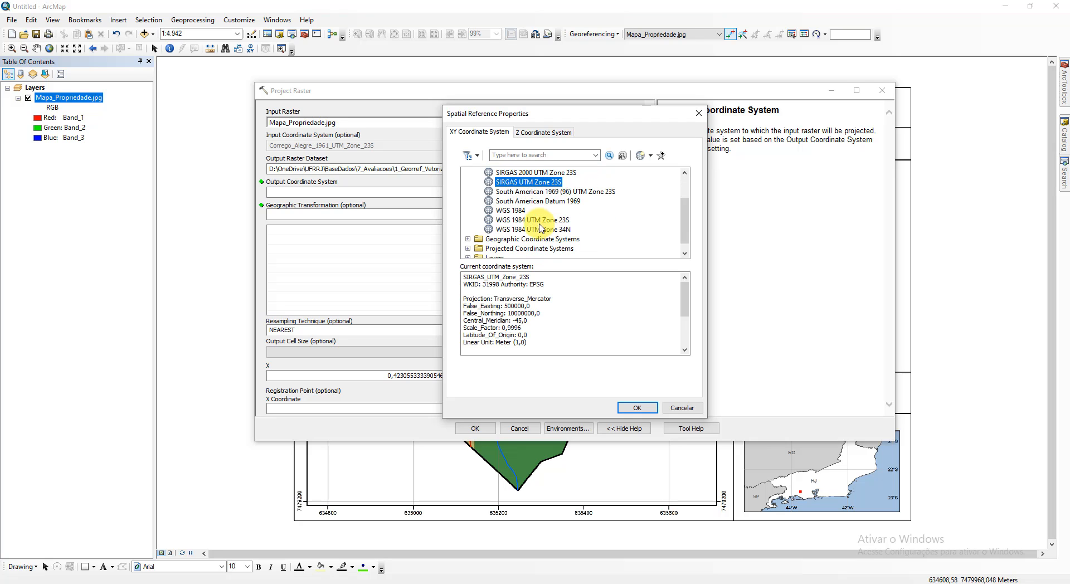
scroll(557, 223, up, 1)
click(544, 181)
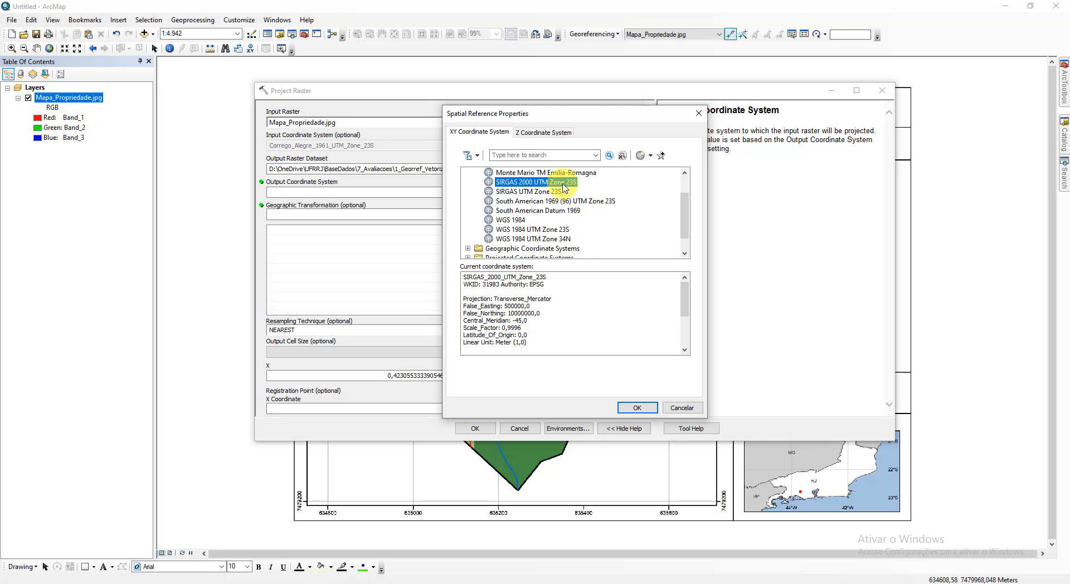
scroll(560, 203, up, 1)
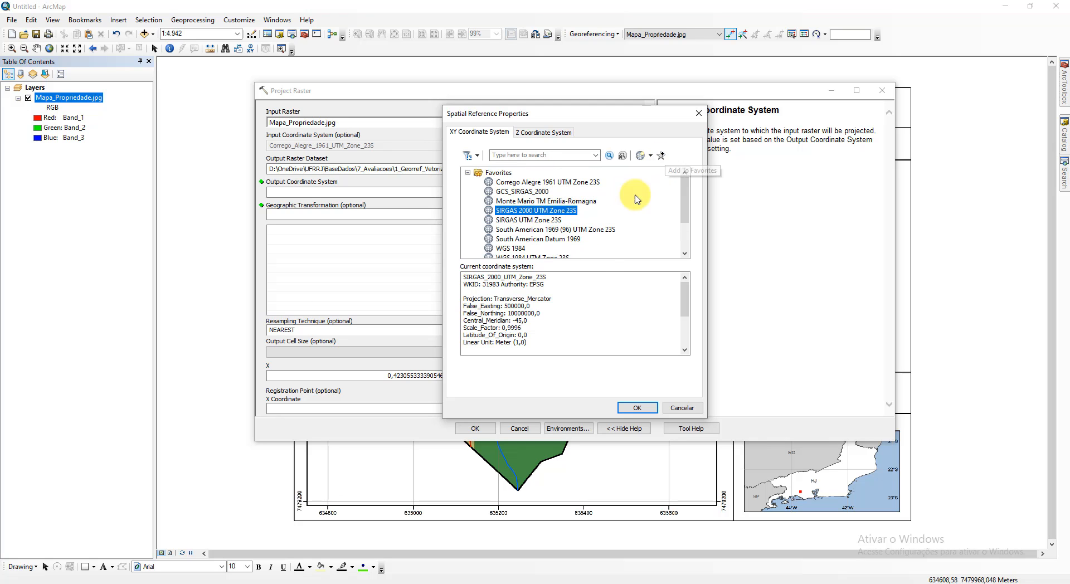
Step: Copy the WKID 31983, search the coordinate systems for it, and select the matching favorite
drag(482, 285, 500, 286)
key(ctrl+c)
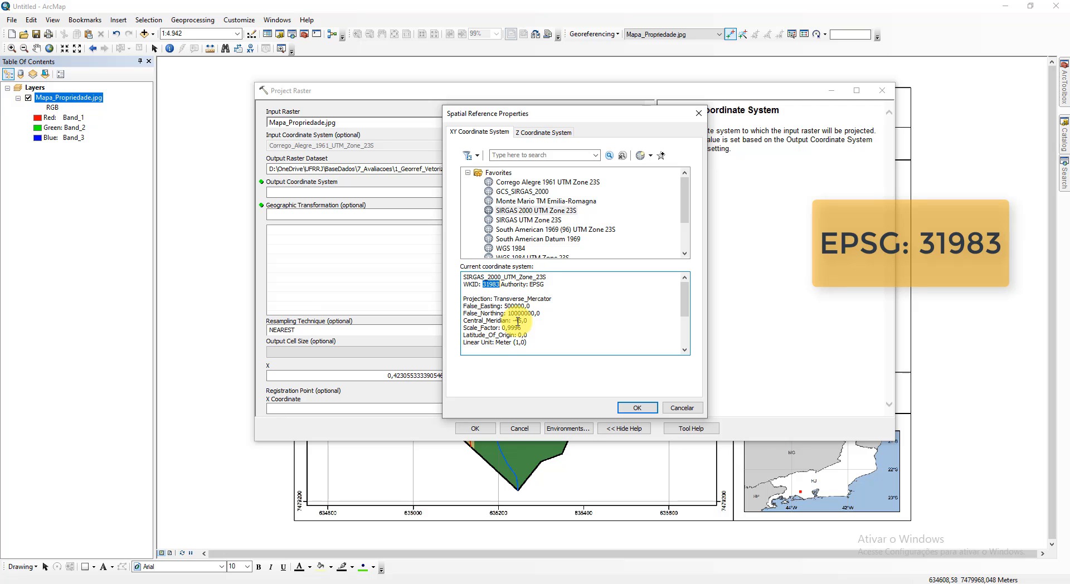
click(508, 156)
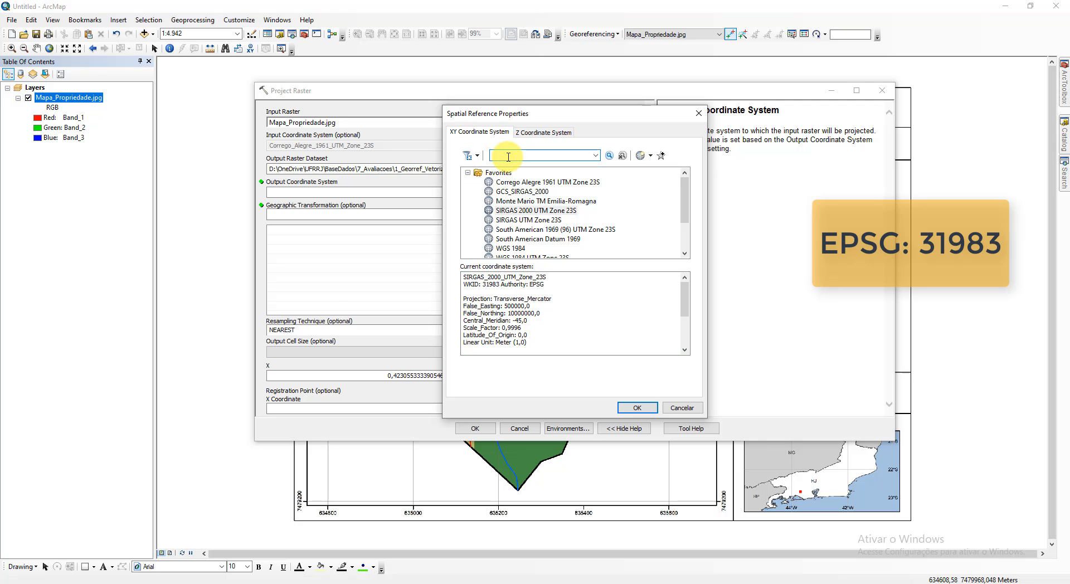
key(ctrl+v)
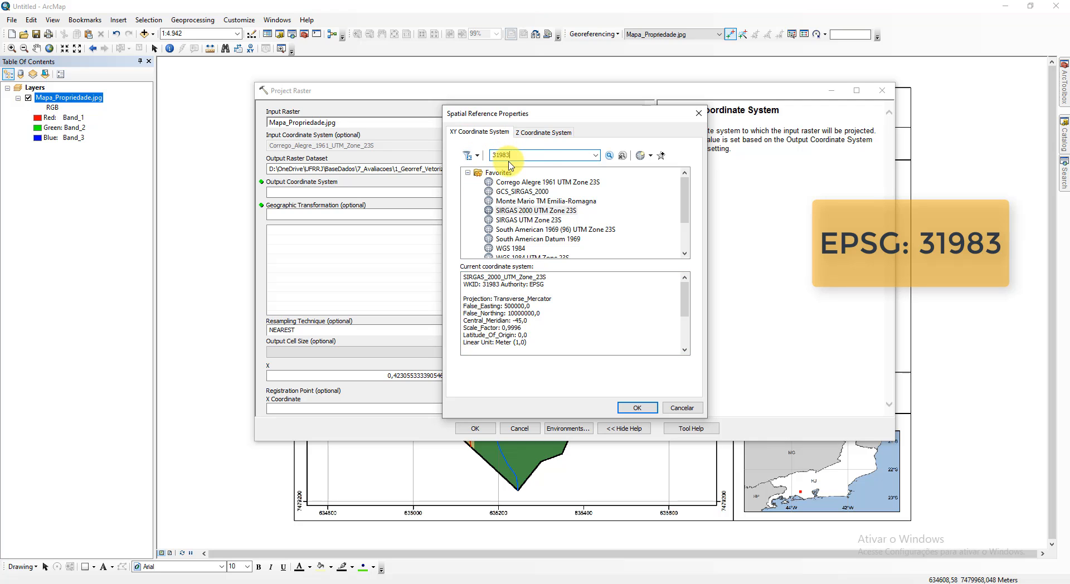
click(609, 155)
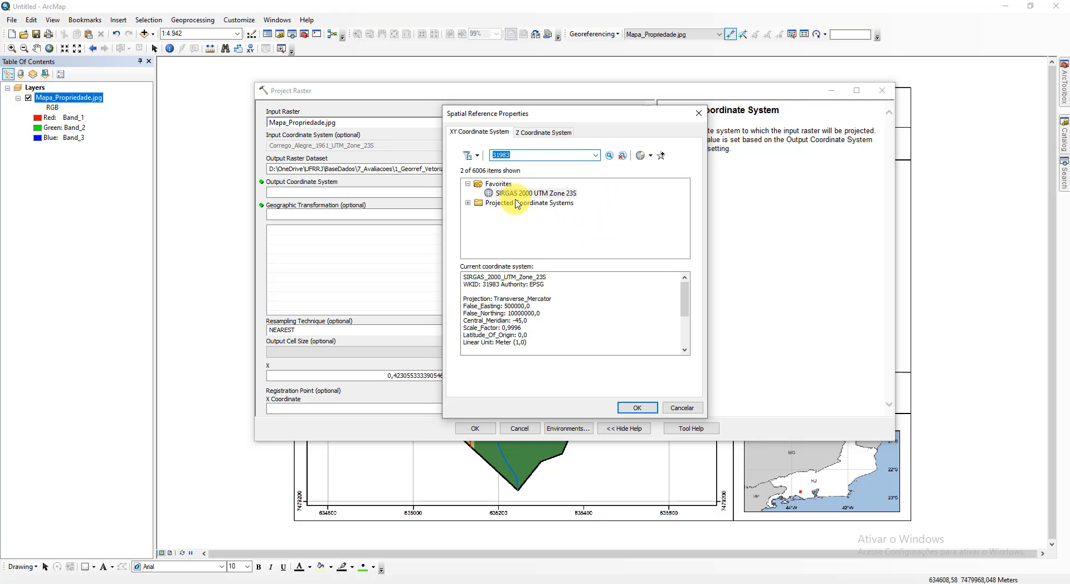
click(527, 194)
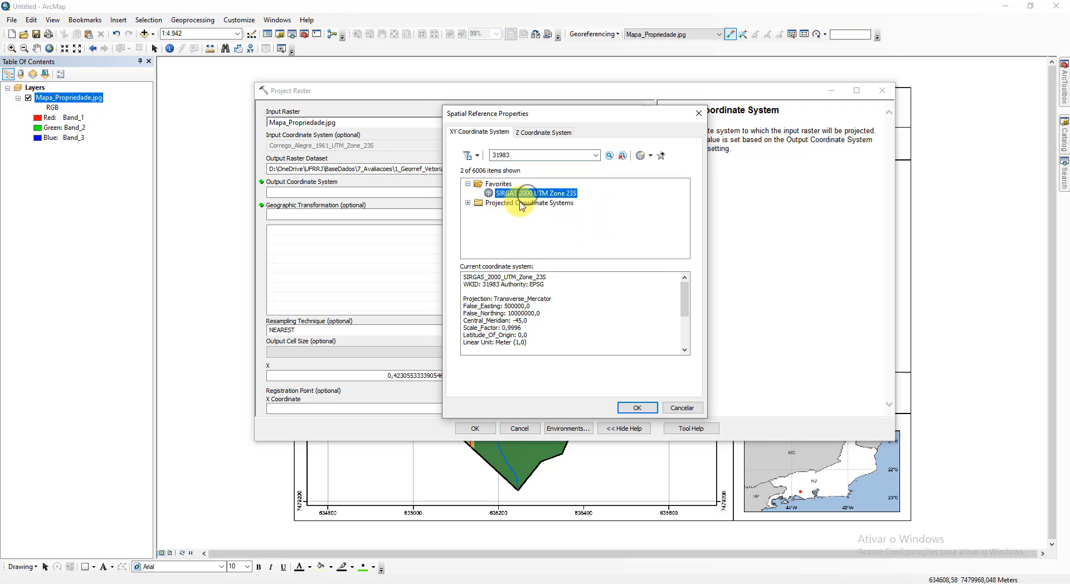
Step: Choose SIRGAS 2000 UTM Zone 23S from the projected UTM systems of South America as the output coordinate system
click(468, 203)
click(477, 212)
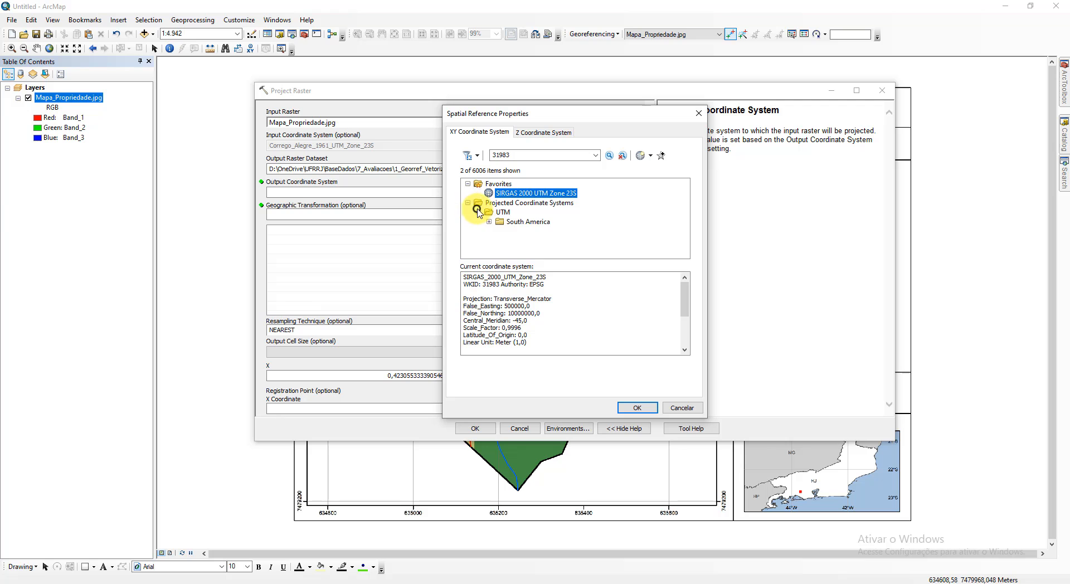
click(489, 221)
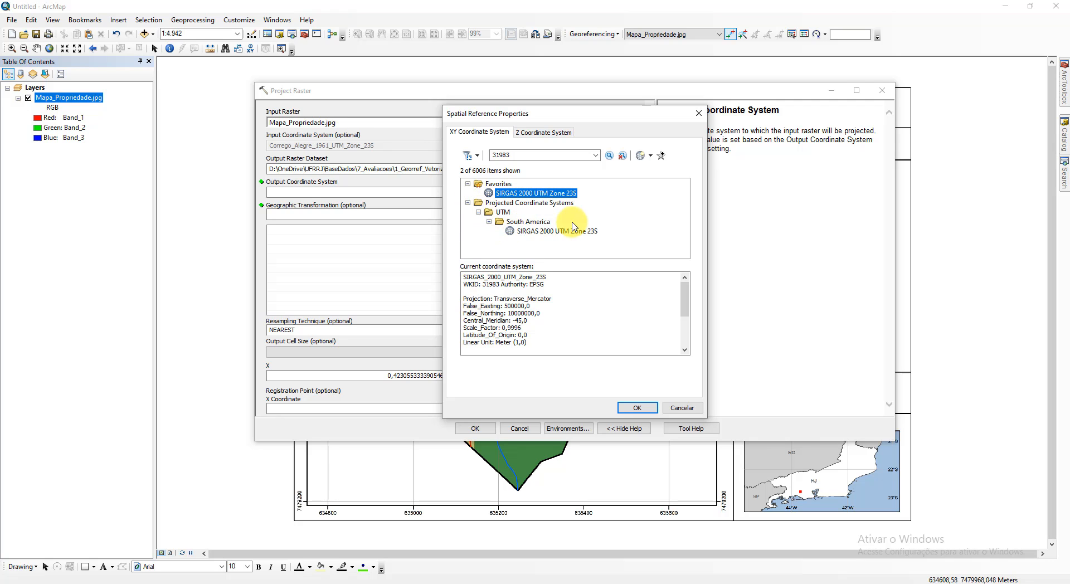
click(537, 230)
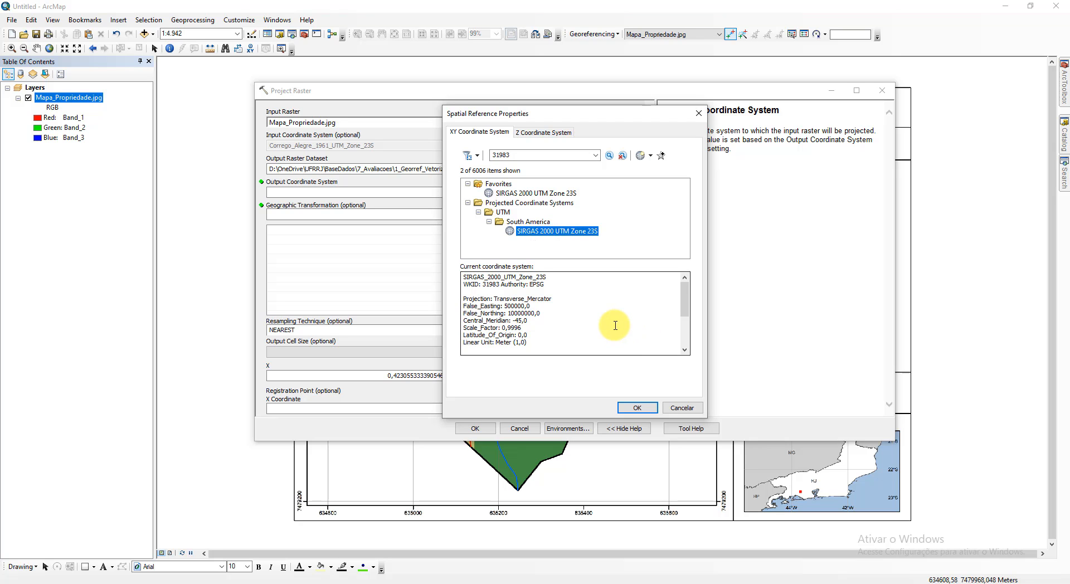
click(637, 408)
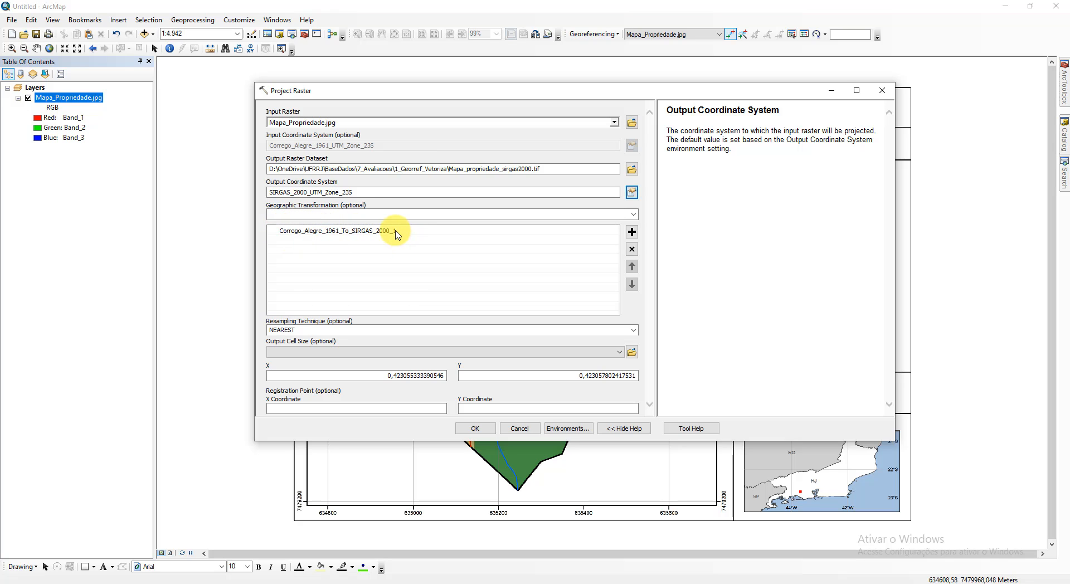
Step: Run Project Raster with the Corrego_Alegre_1961_To_SIRGAS_2000_1 transformation and NEAREST resampling, and close the completion report
drag(518, 83, 515, 29)
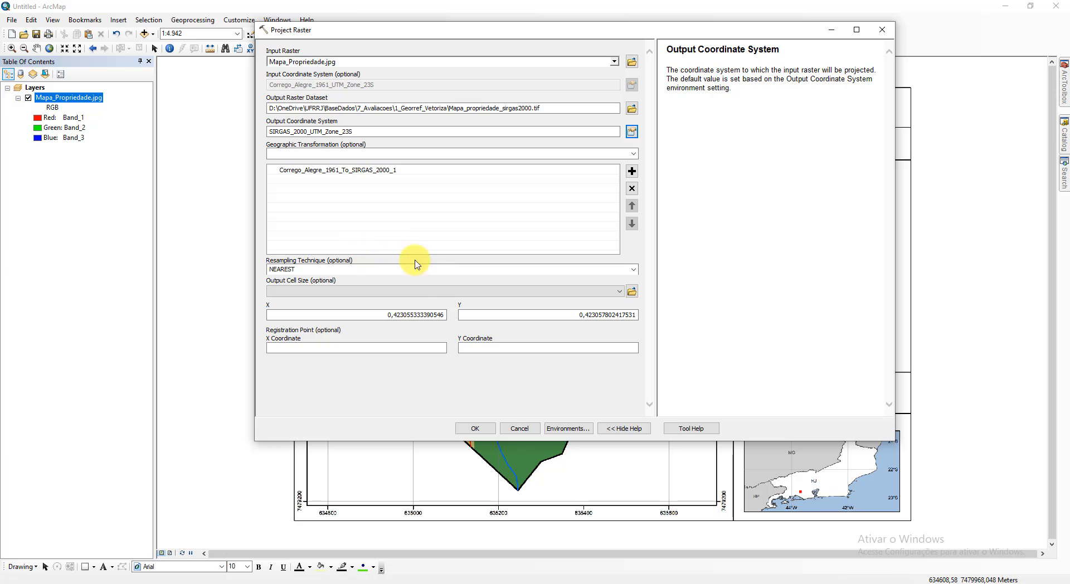
click(478, 429)
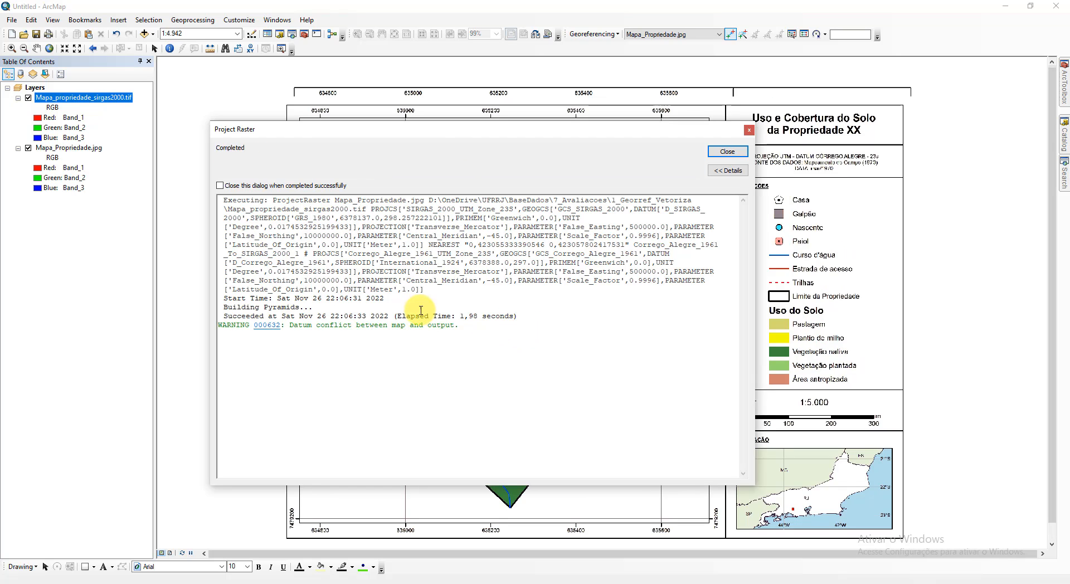
click(729, 153)
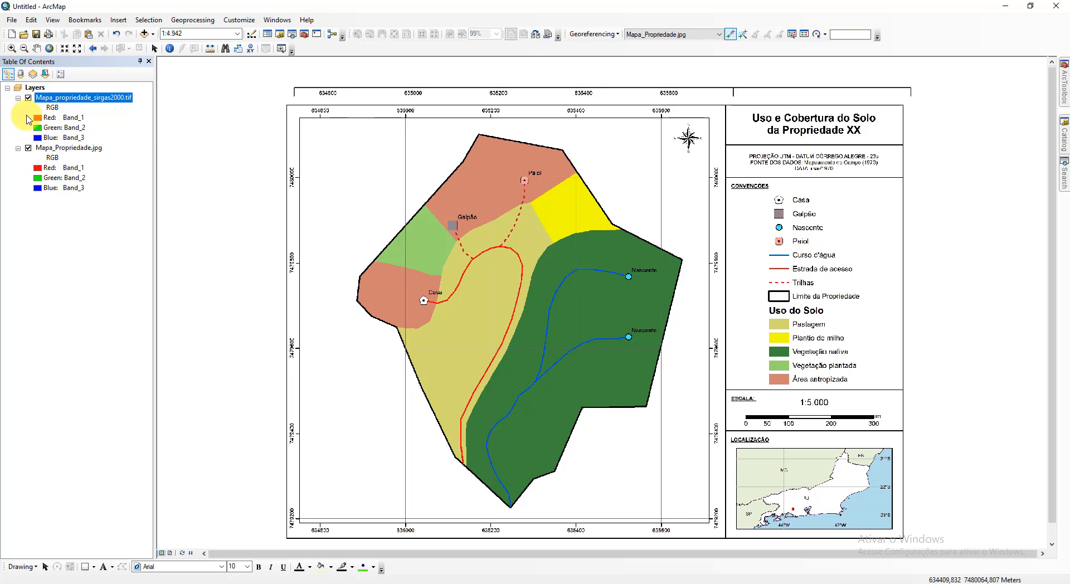
Step: Toggle the visibility of Mapa_propriedade_sirgas2000.tif to compare the reprojected map with the original
click(28, 98)
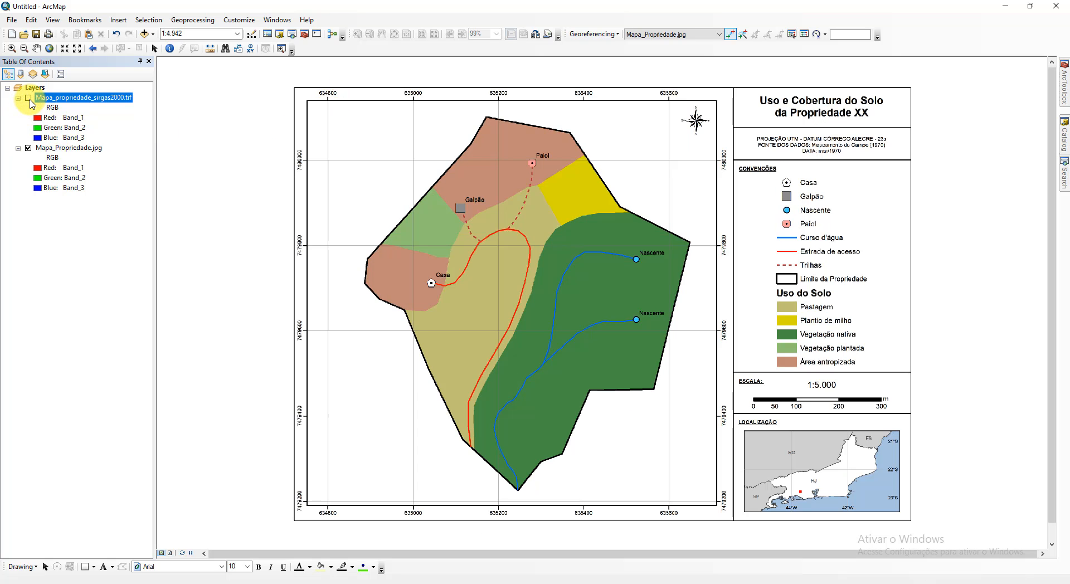
click(29, 98)
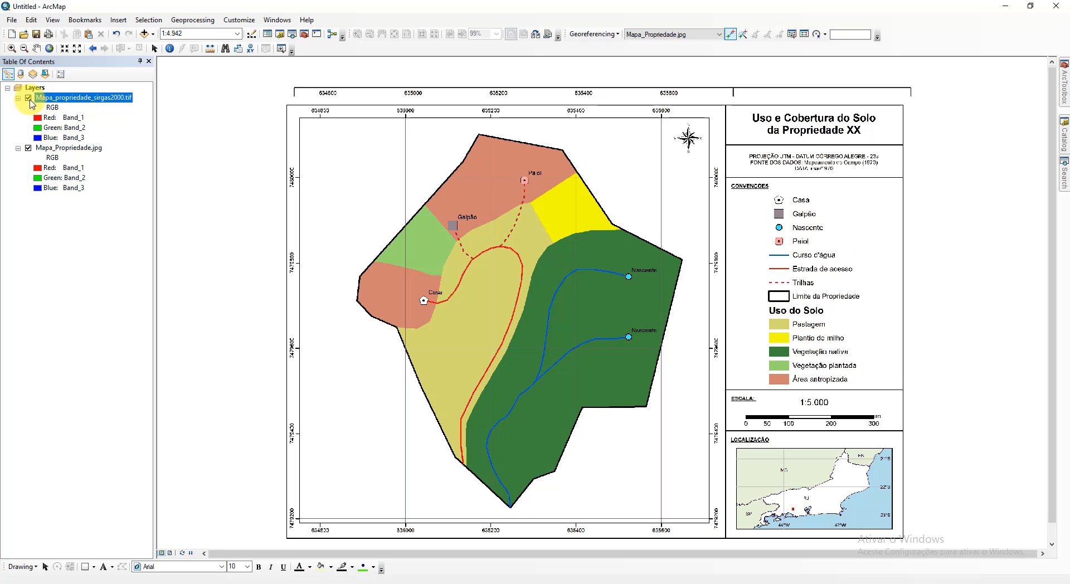
click(28, 98)
click(29, 98)
Step: Measure the shift between the reprojected and original maps at the 635600, 7480000 grid intersection, hiding the reprojected layer for the second point
click(11, 49)
drag(675, 90, 621, 162)
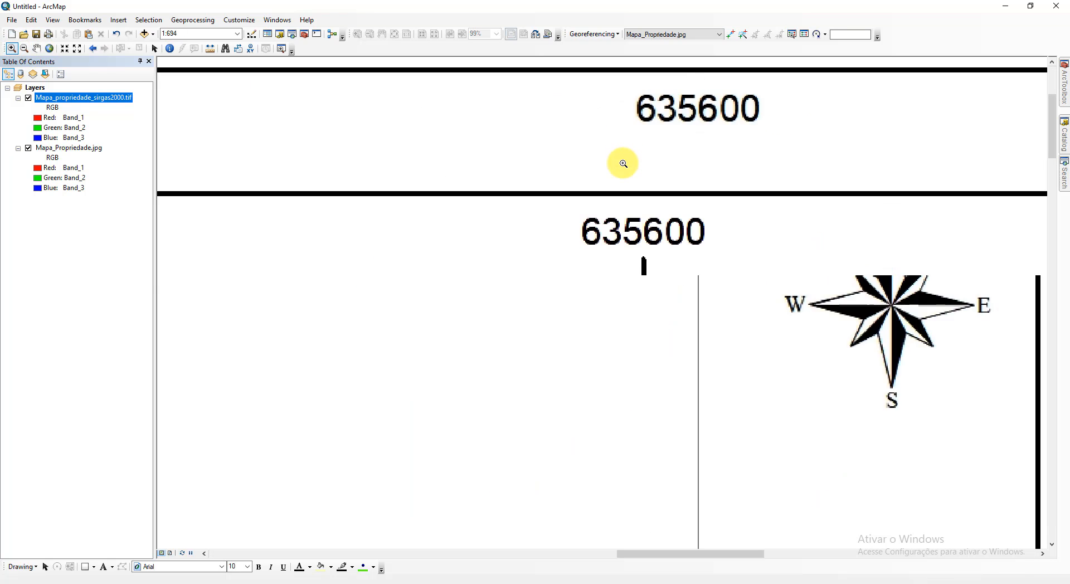
drag(735, 423, 656, 150)
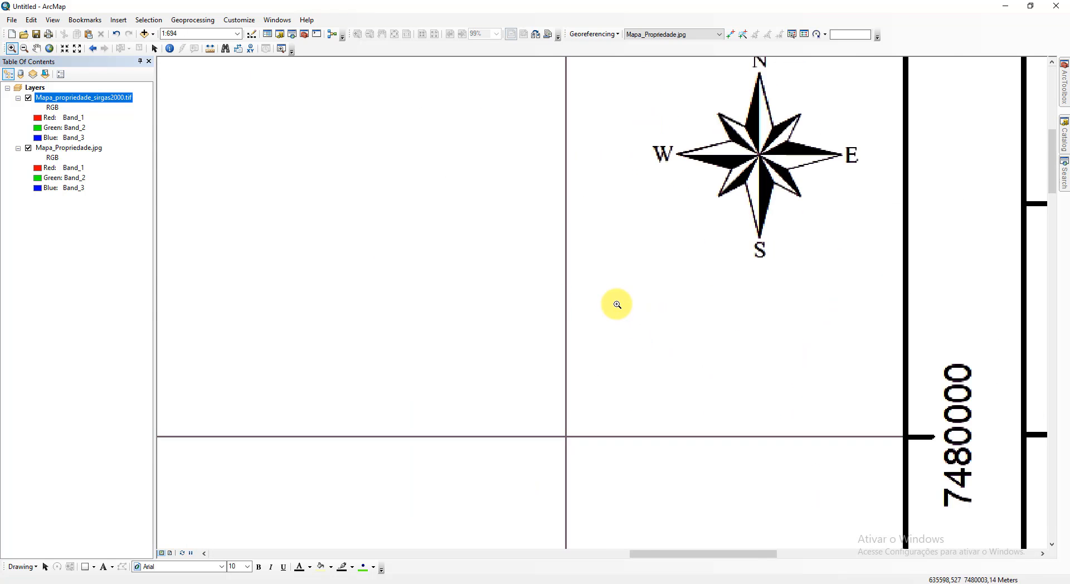
click(211, 49)
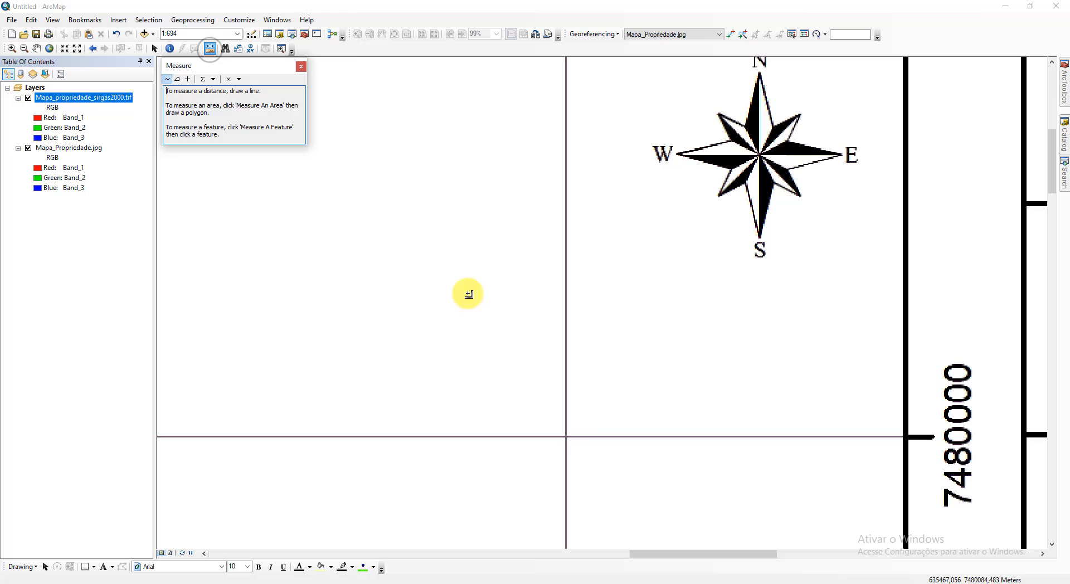
click(567, 438)
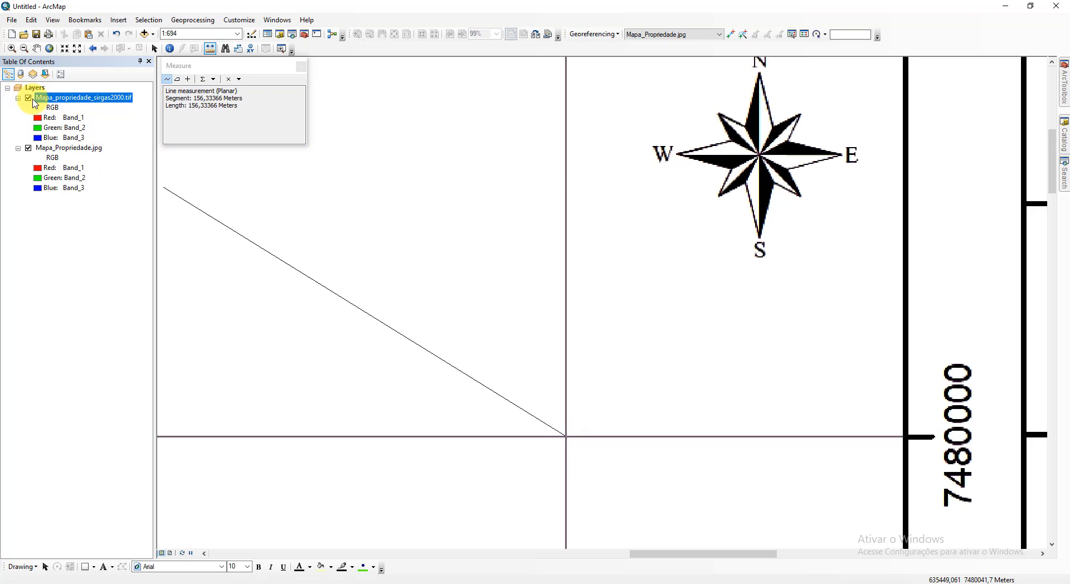
click(29, 98)
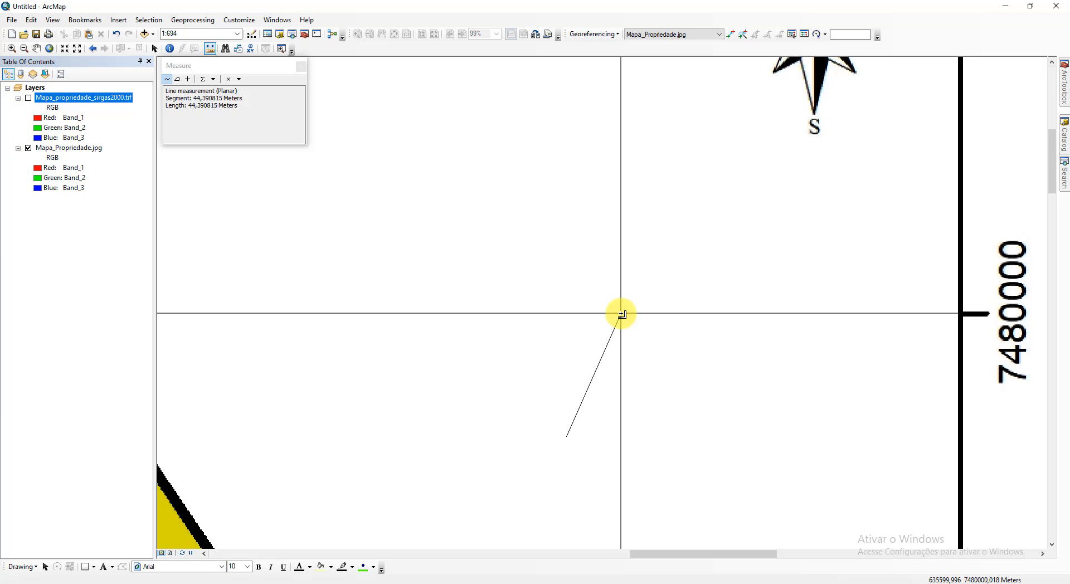
click(301, 66)
Step: Make Mapa_propriedade_sirgas2000.tif visible again and zoom to the layer's full extent
scroll(560, 186, down, 1)
scroll(560, 190, up, 2)
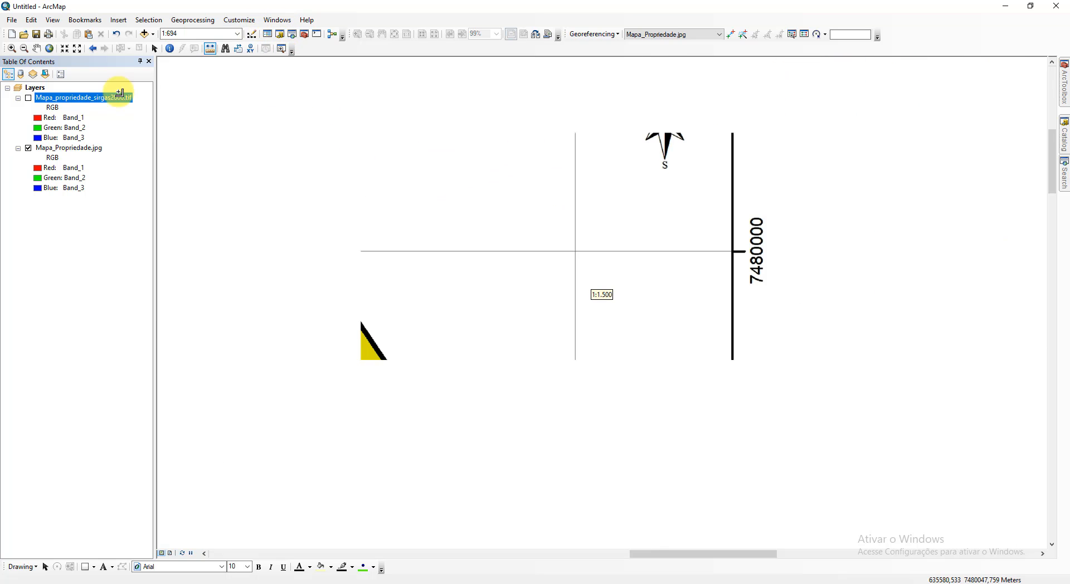
click(29, 99)
right_click(84, 98)
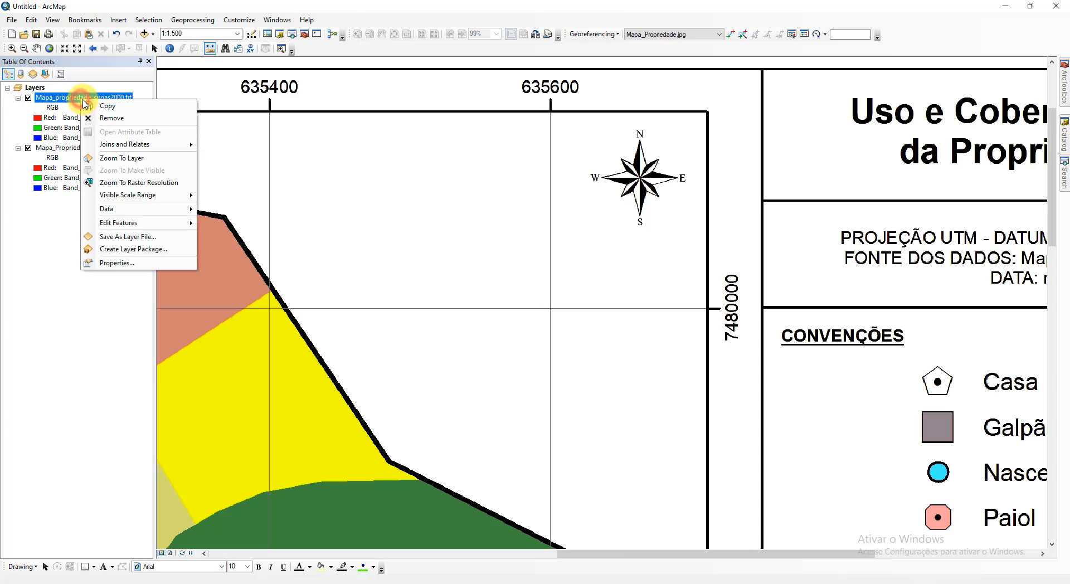
click(150, 157)
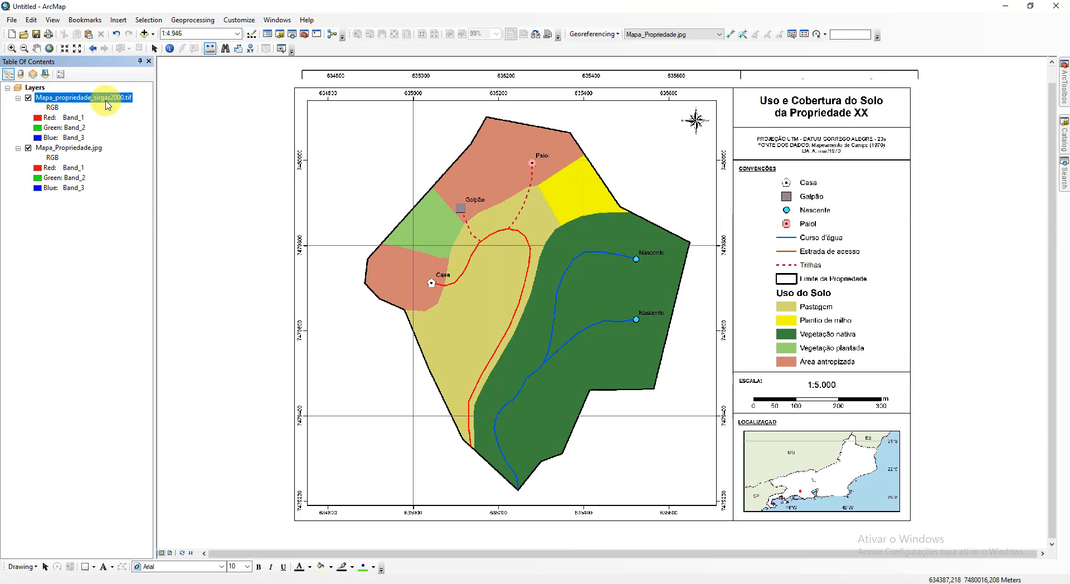
Step: Remove the original Mapa_Propriedade.jpg layer from the data frame
right_click(70, 150)
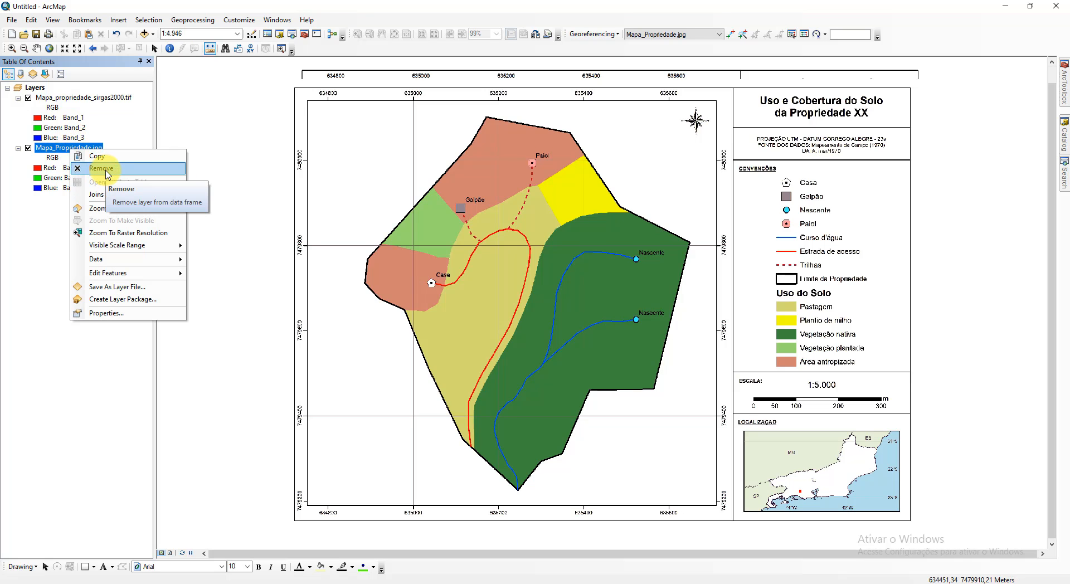
click(91, 97)
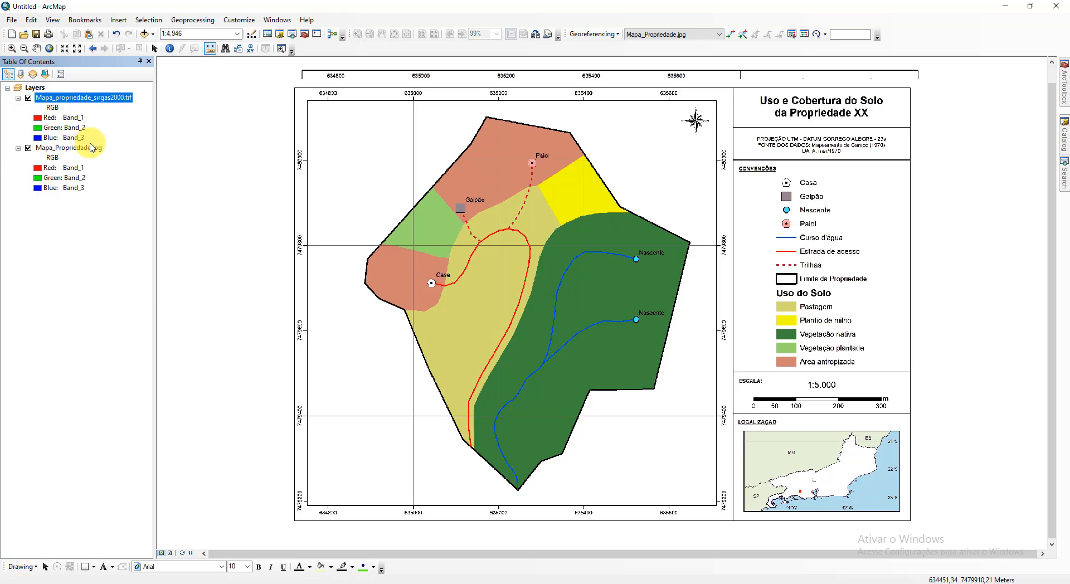
right_click(89, 150)
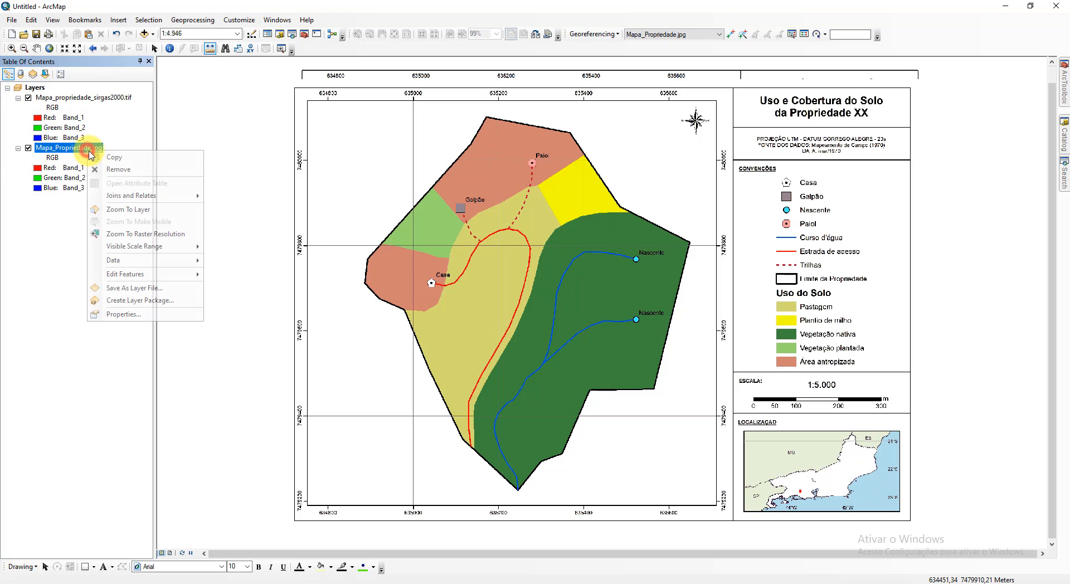
click(138, 176)
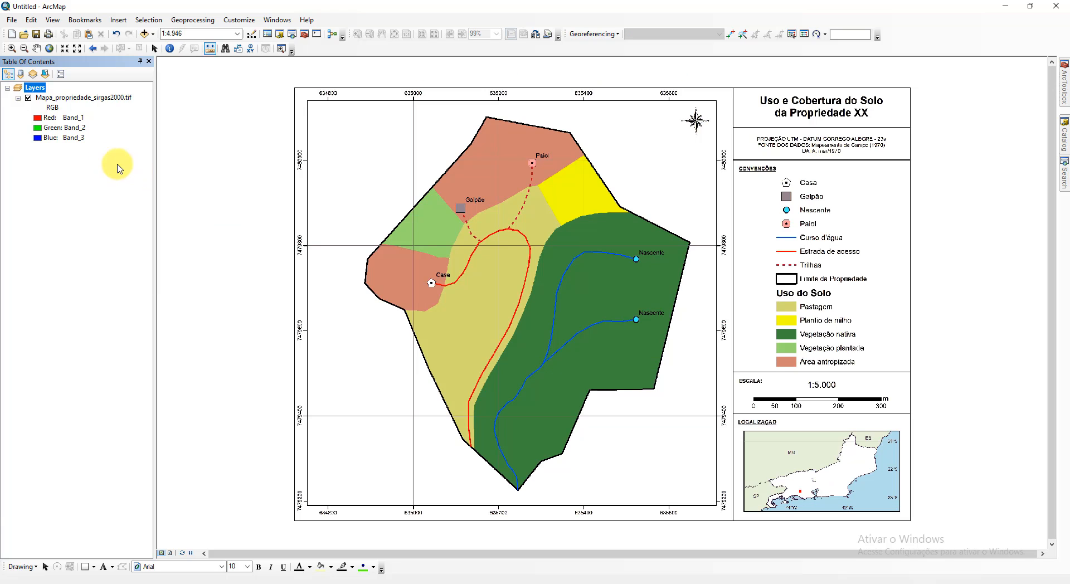
Step: Set the data frame's coordinate system to SIRGAS 2000 UTM Zone 23S from the favorites and apply it
click(34, 89)
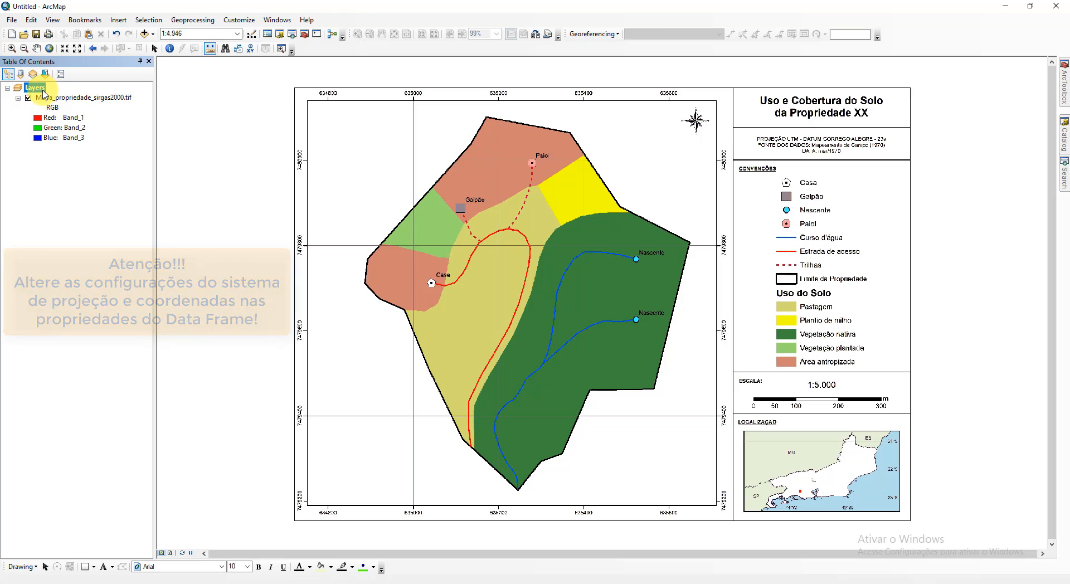
right_click(42, 92)
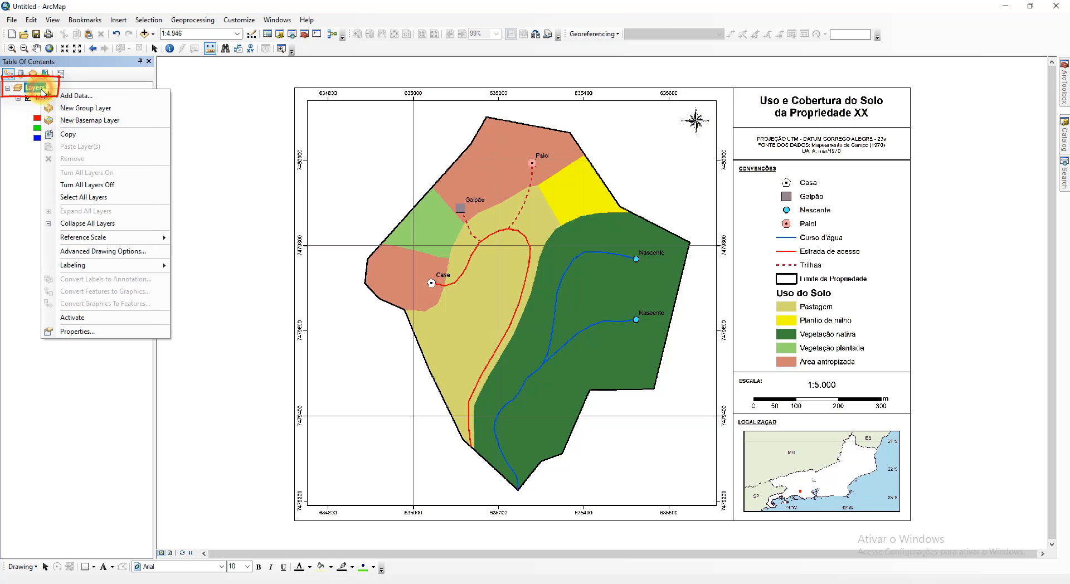
click(109, 337)
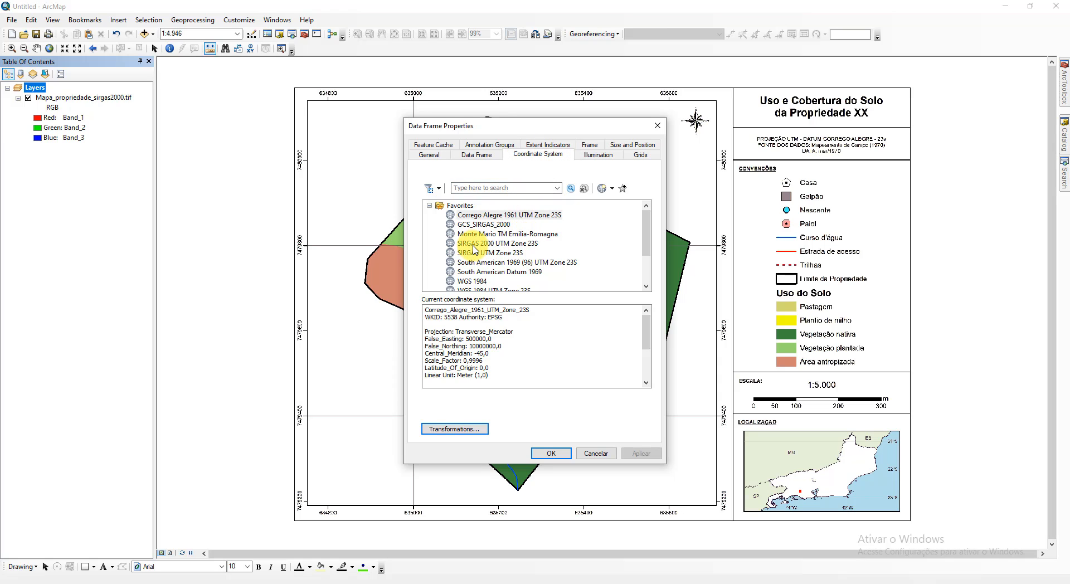
click(518, 243)
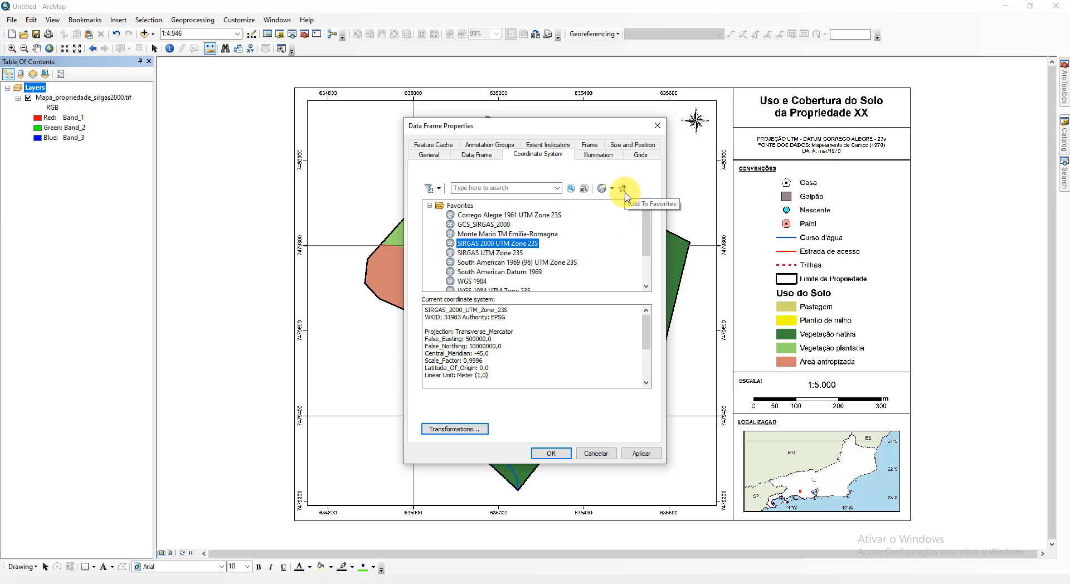
drag(445, 318, 461, 319)
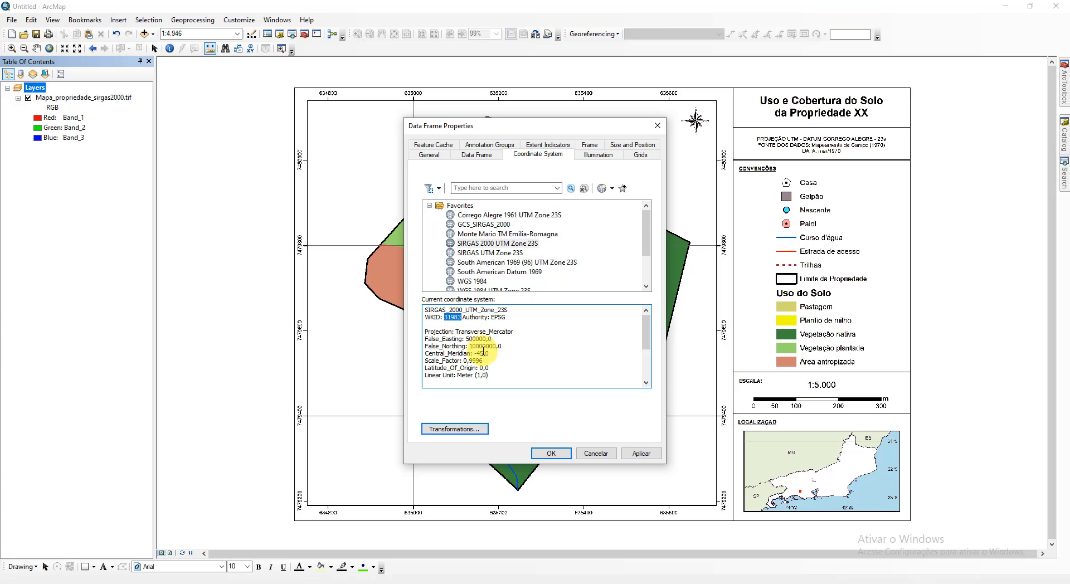
click(493, 243)
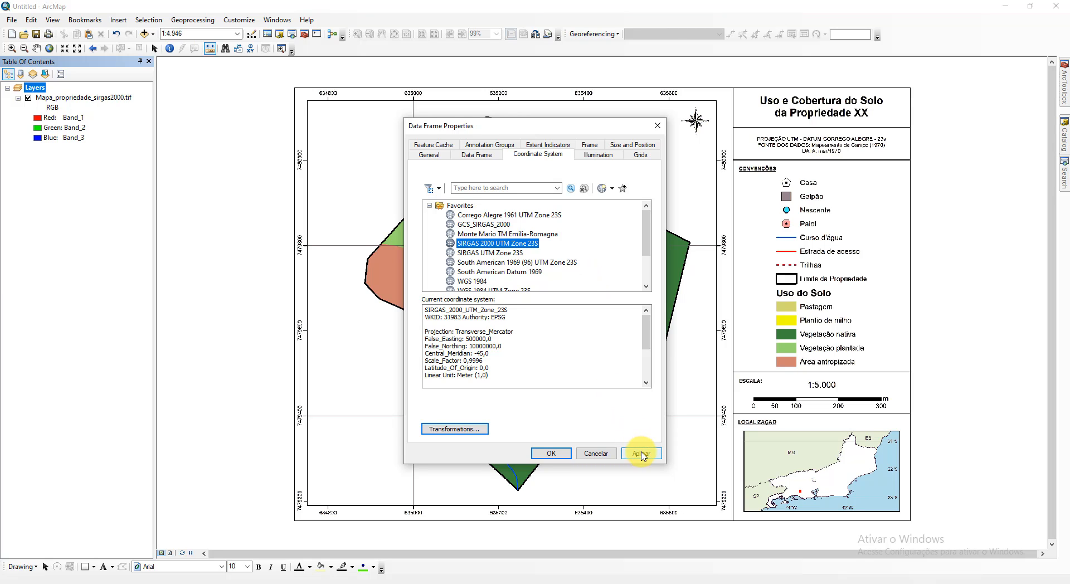
click(640, 454)
click(545, 454)
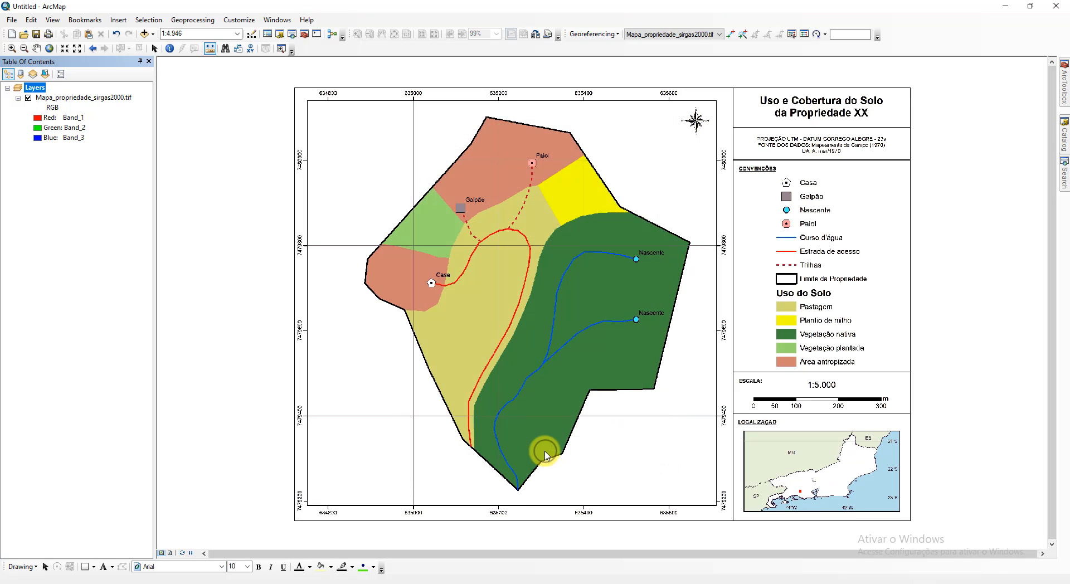
Step: Leave the Measure tool and show the Catalog window permanently docked beside the map
click(155, 49)
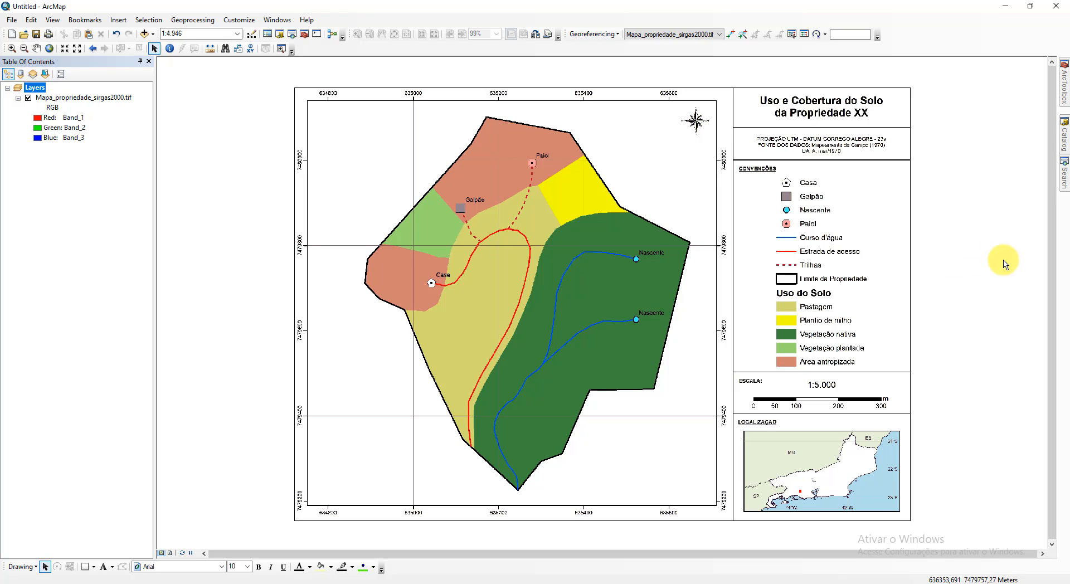
click(1064, 139)
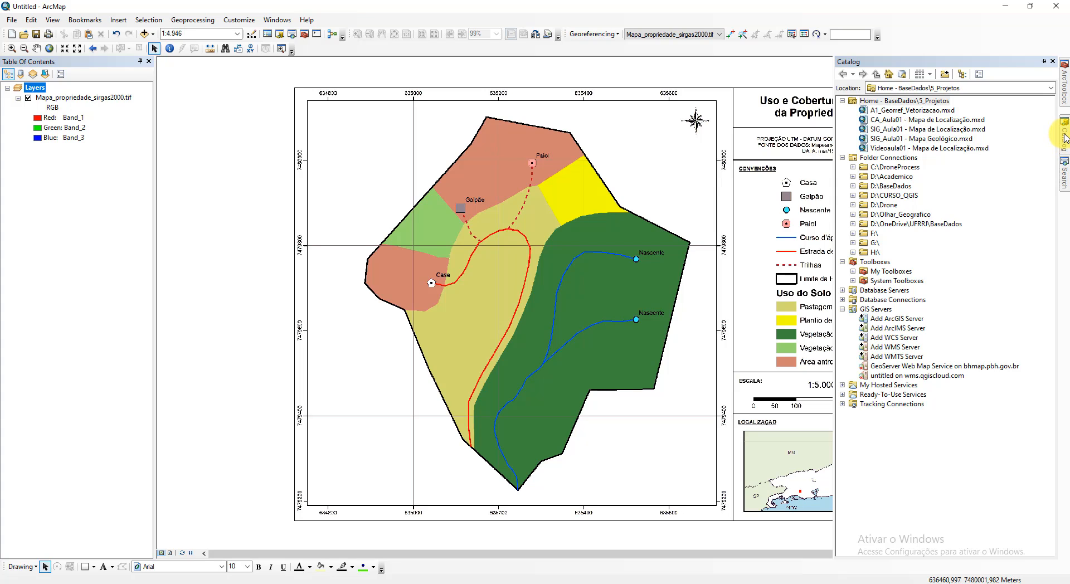
click(1043, 62)
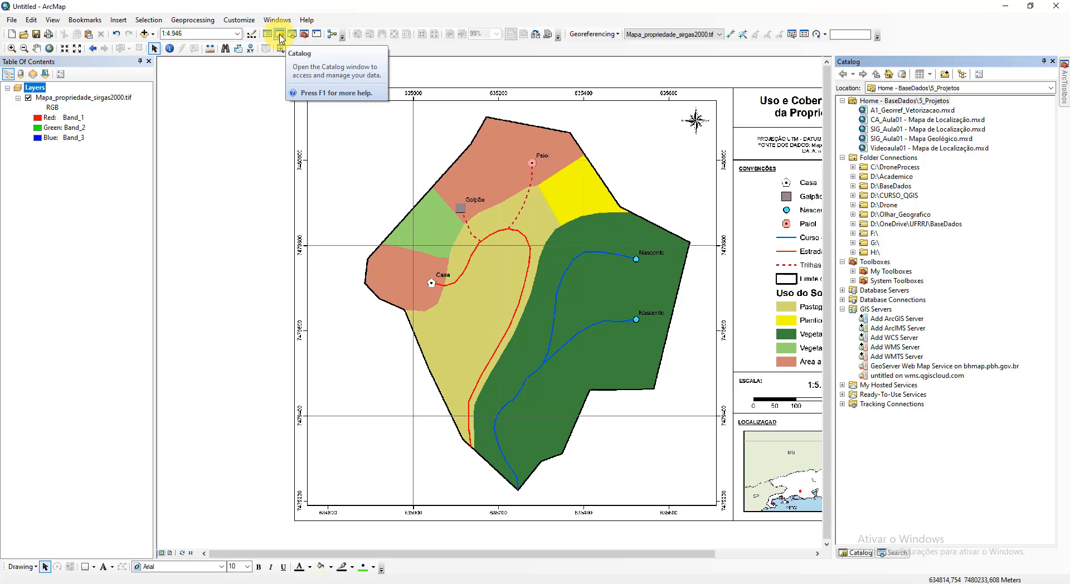
Step: Browse the Catalog's folder connections to D:\OneDrive\UFRRJ\BaseDados\7_Avaliacoes\1_Georref_Vetoriza
click(843, 102)
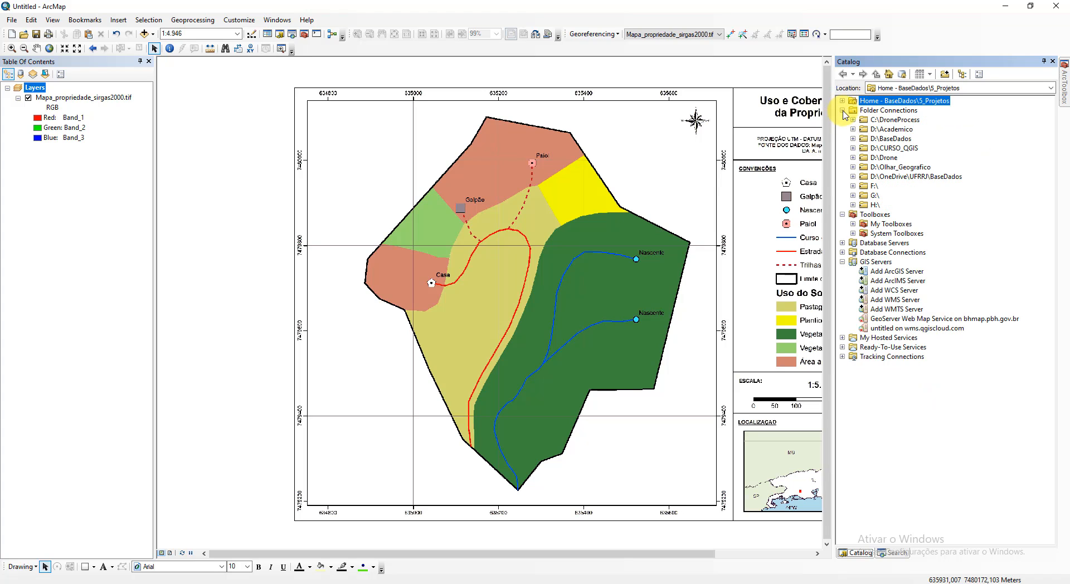
click(843, 110)
click(843, 111)
click(892, 110)
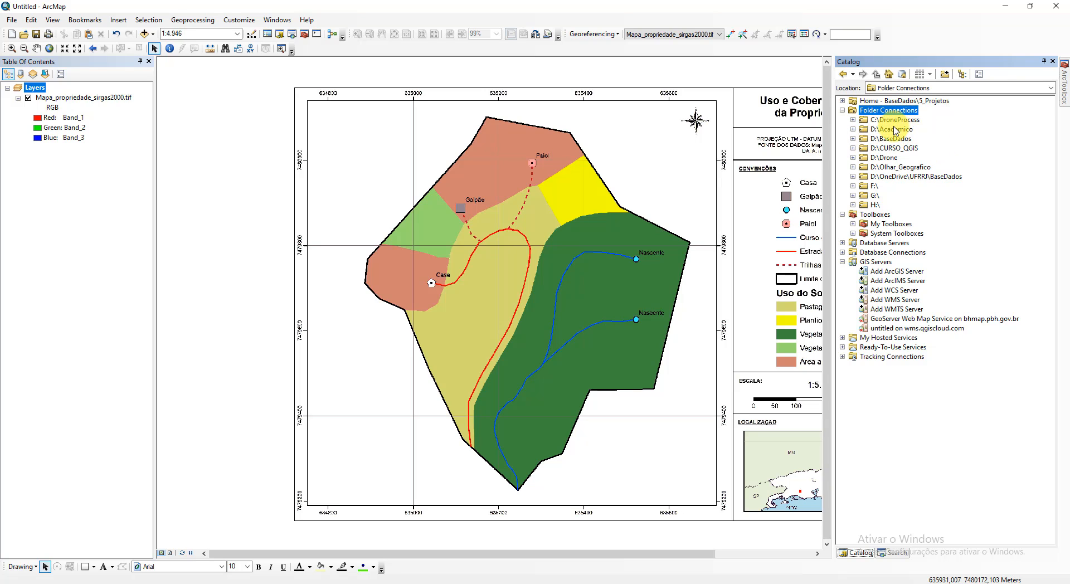
click(854, 177)
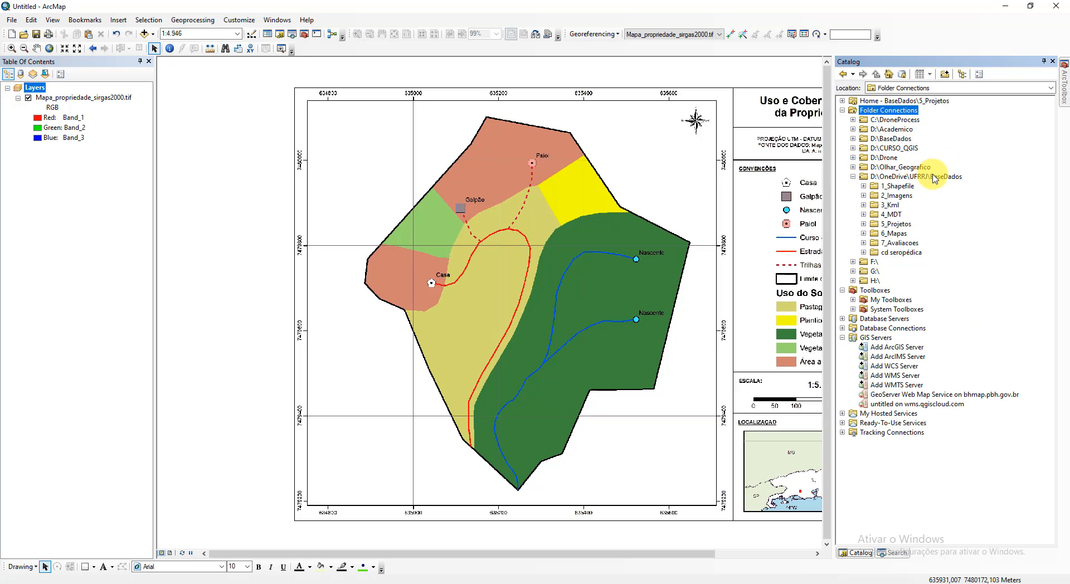
click(863, 243)
click(907, 245)
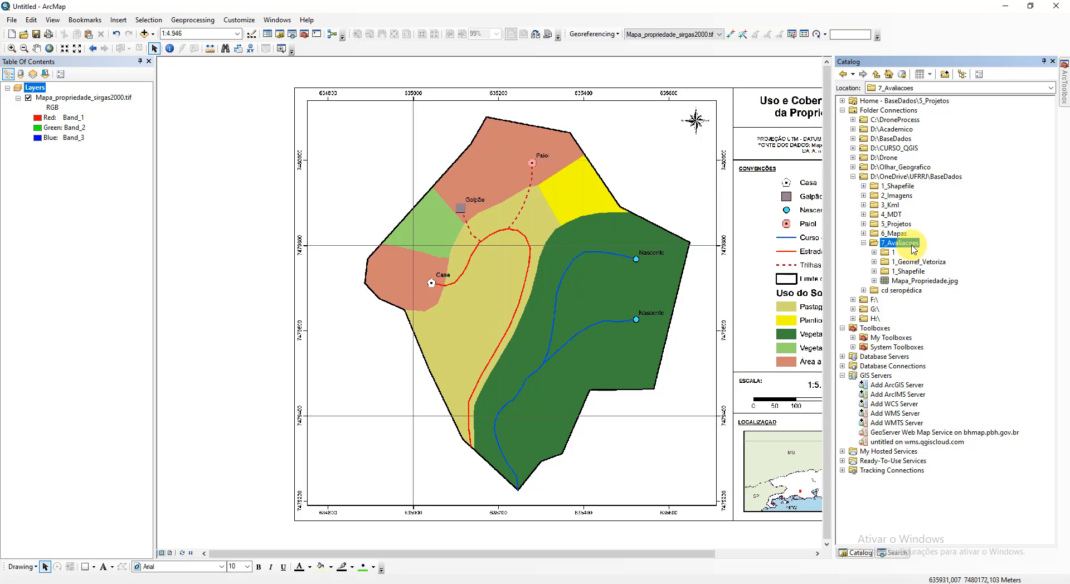
click(873, 261)
click(919, 262)
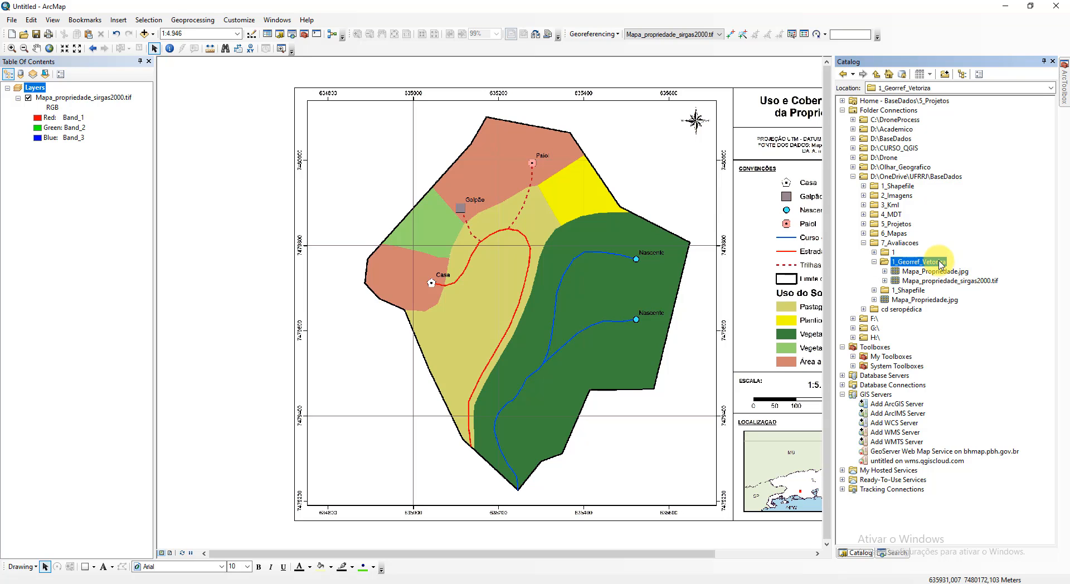
Step: Start a new shapefile in 1_Georref_Vetoriza named Limite_Propriedade with feature type Polygon
right_click(941, 266)
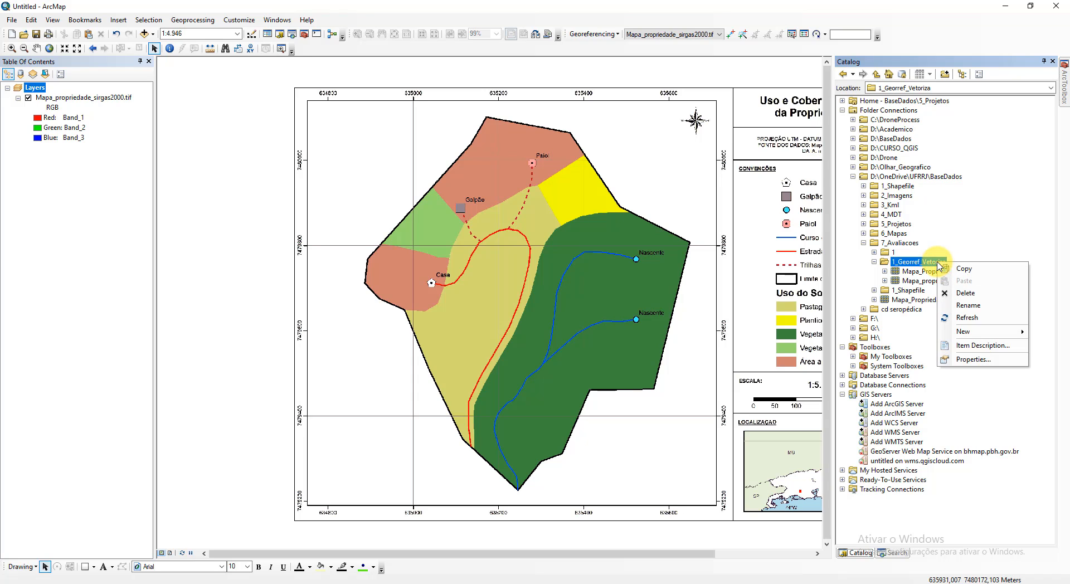
mouse_move(992, 334)
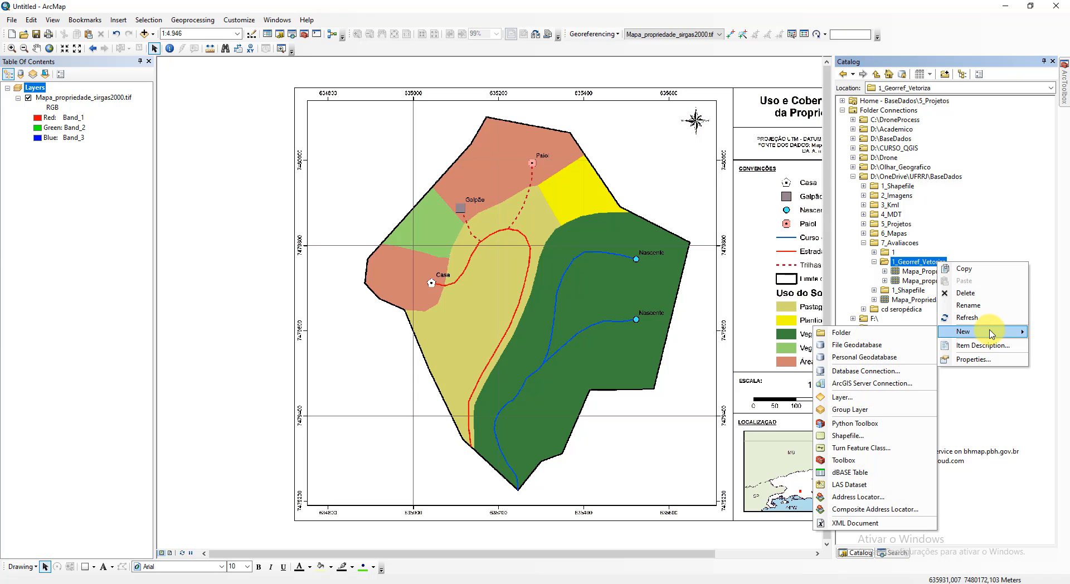
click(867, 437)
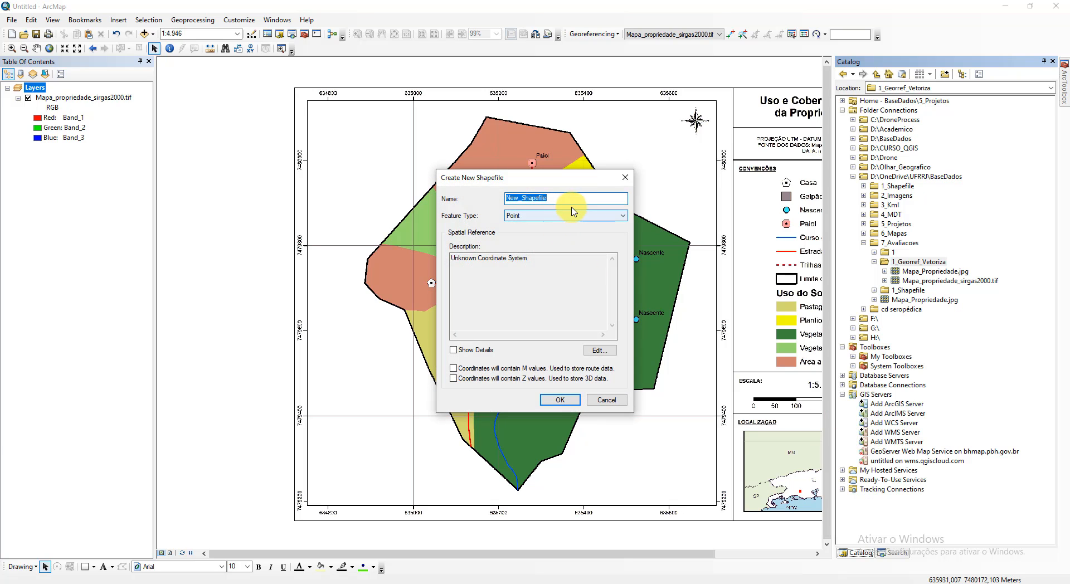
text(Limite_Propriedade)
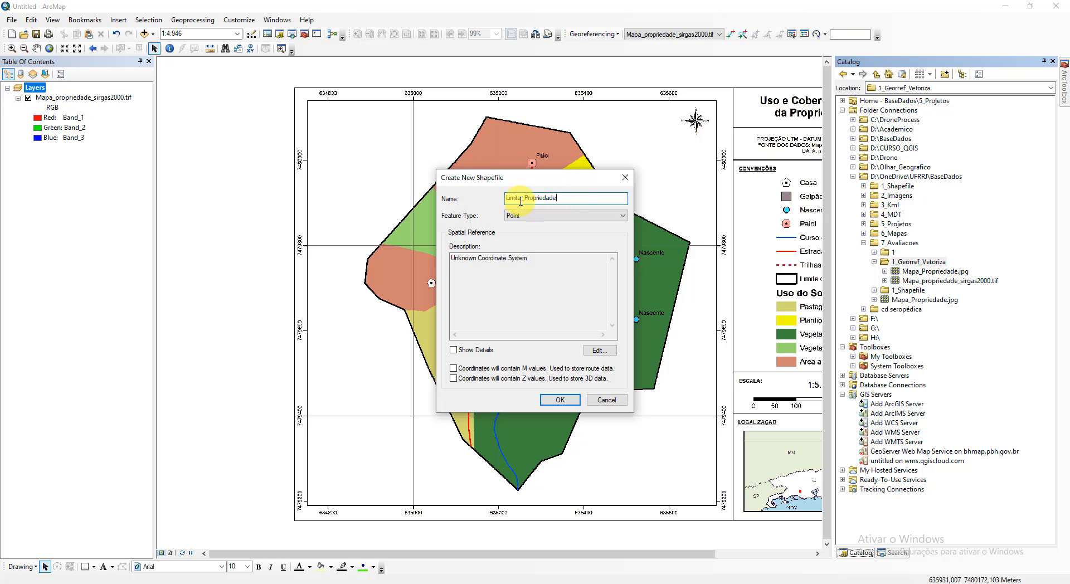
click(545, 214)
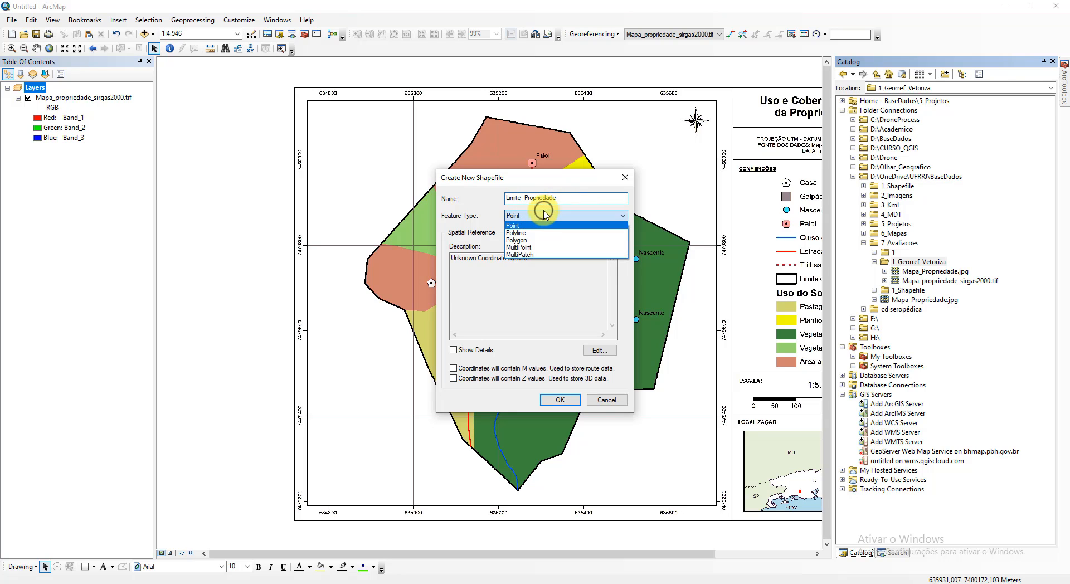
click(544, 240)
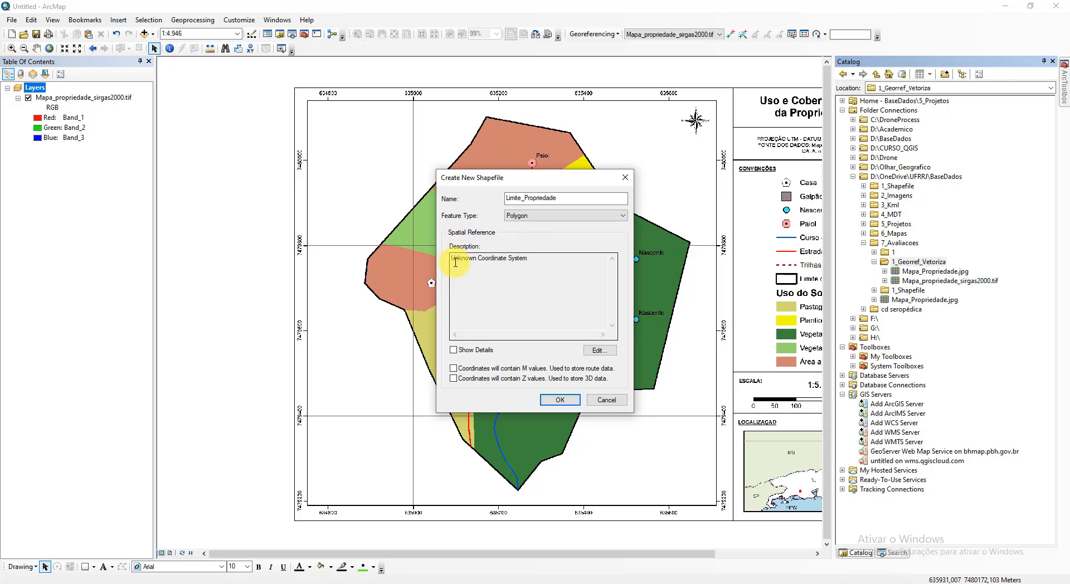
Step: Assign SIRGAS 2000 UTM Zone 23S as the new shapefile's coordinate system and create it
click(599, 351)
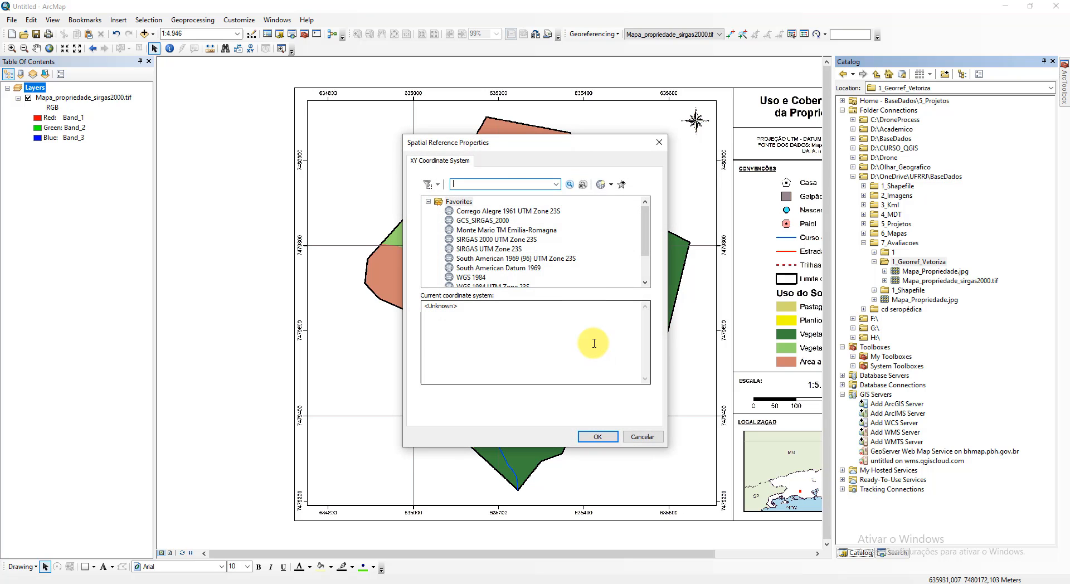
click(490, 239)
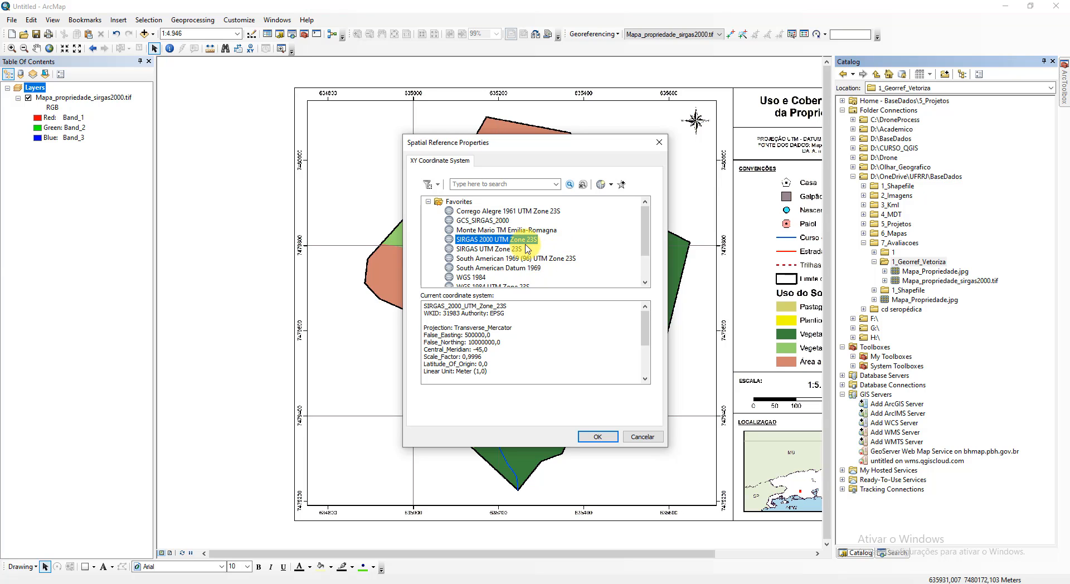
click(607, 438)
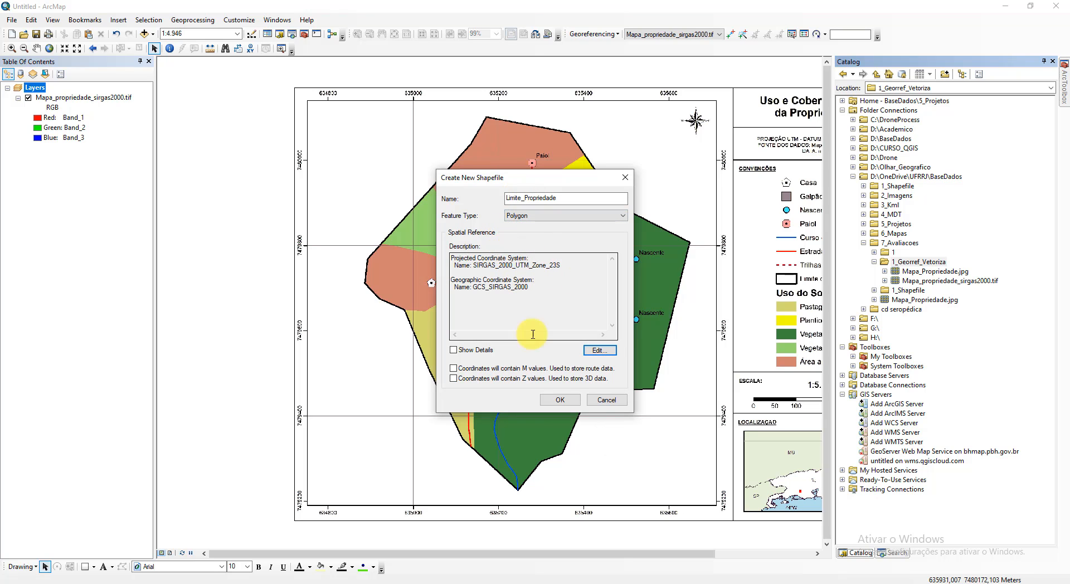
click(571, 402)
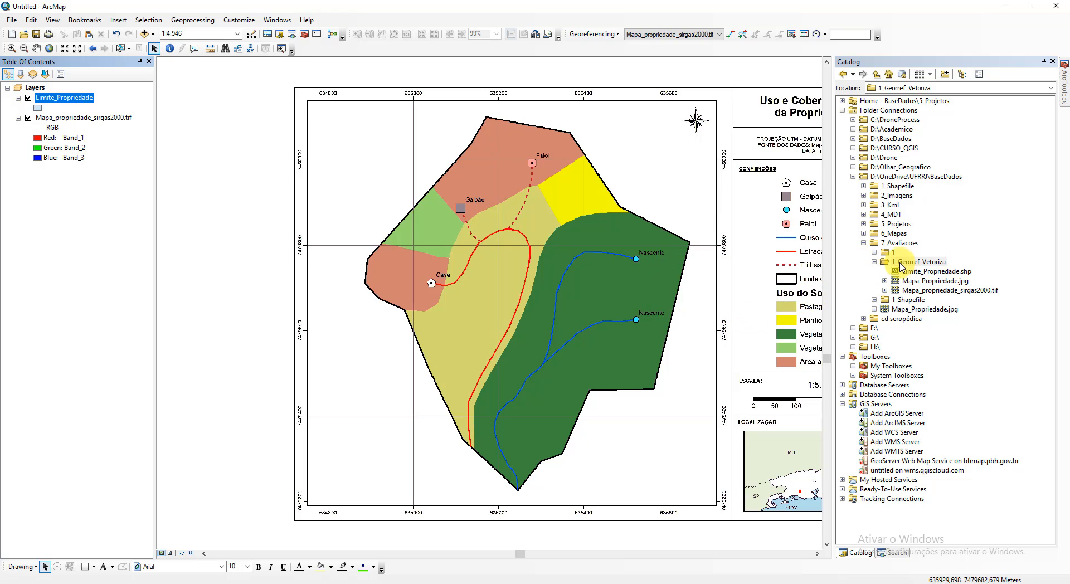
Step: Start a new shapefile in the 1_Georref_Vetoriza folder named Uso_Solo with feature type Polygon
right_click(920, 263)
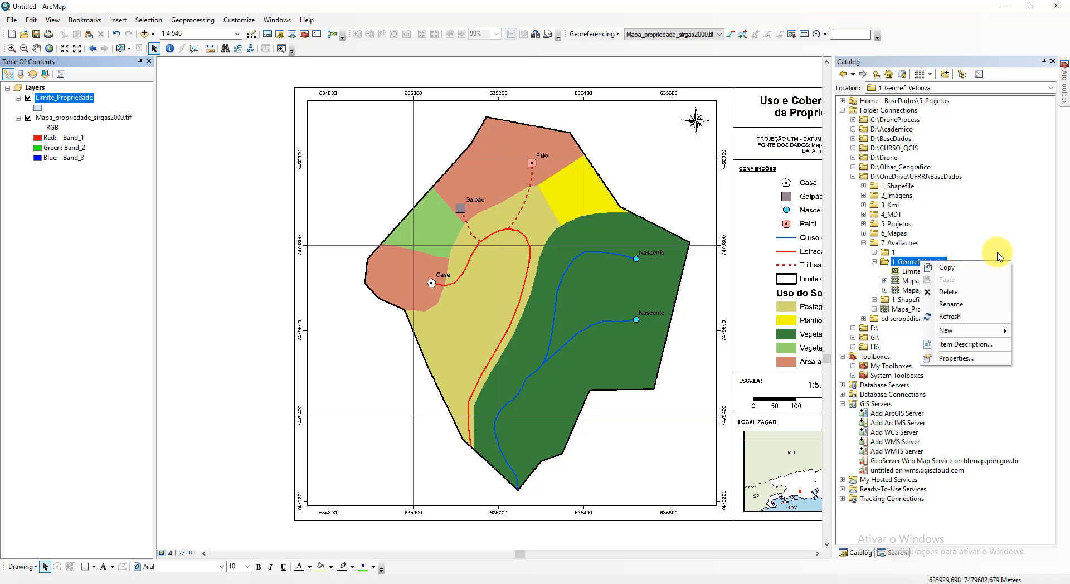
click(906, 264)
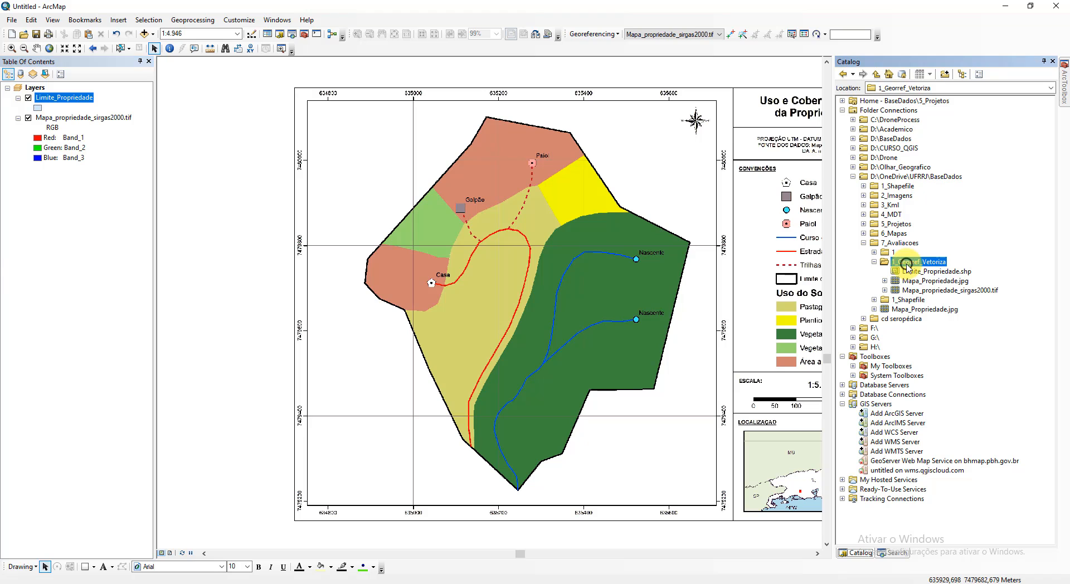
click(1003, 263)
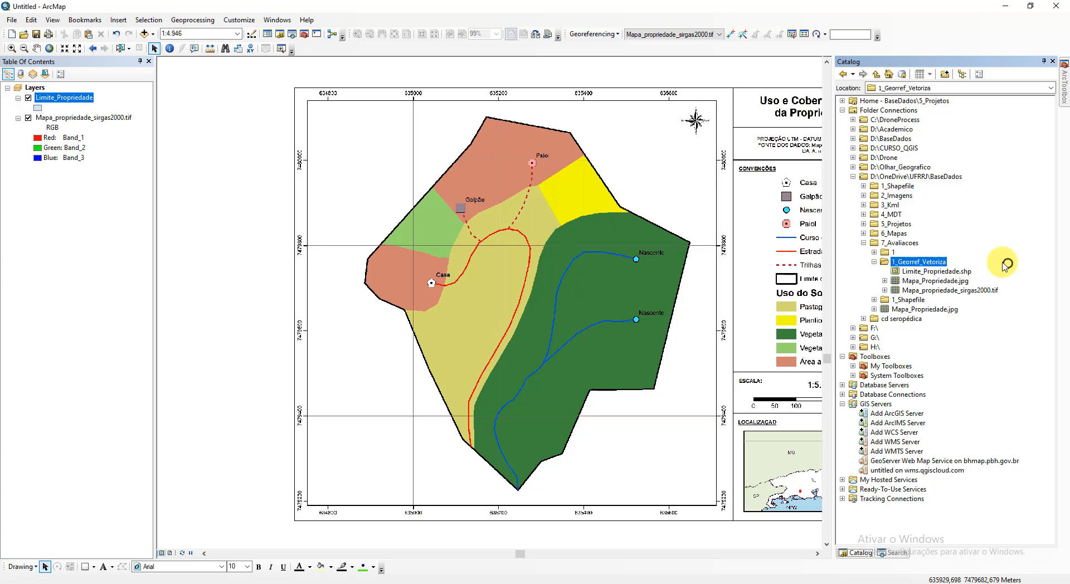
right_click(941, 262)
mouse_move(986, 336)
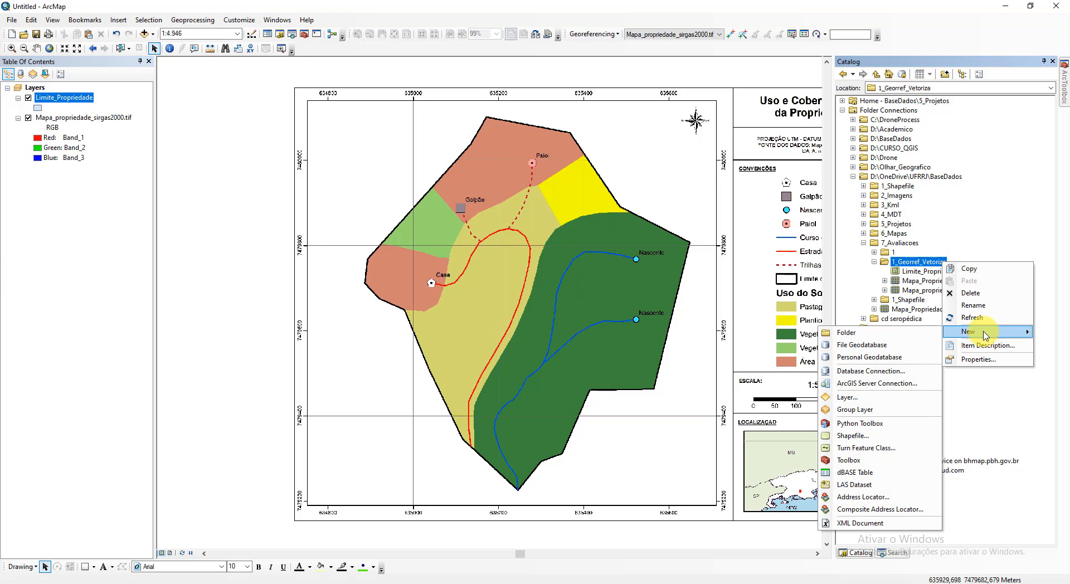
click(853, 435)
text(Uso_S)
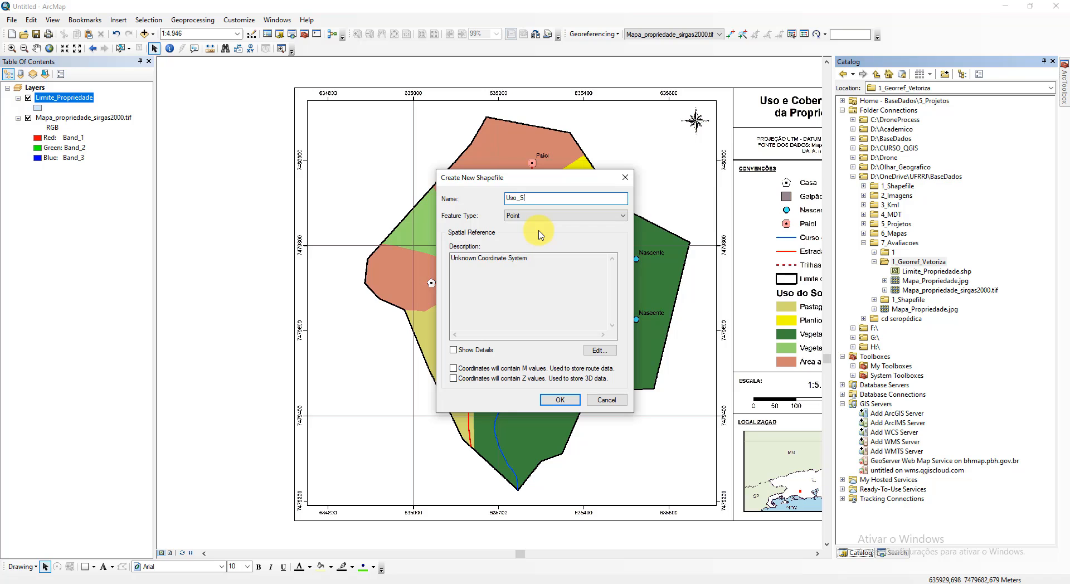
text(olo)
key(Tab)
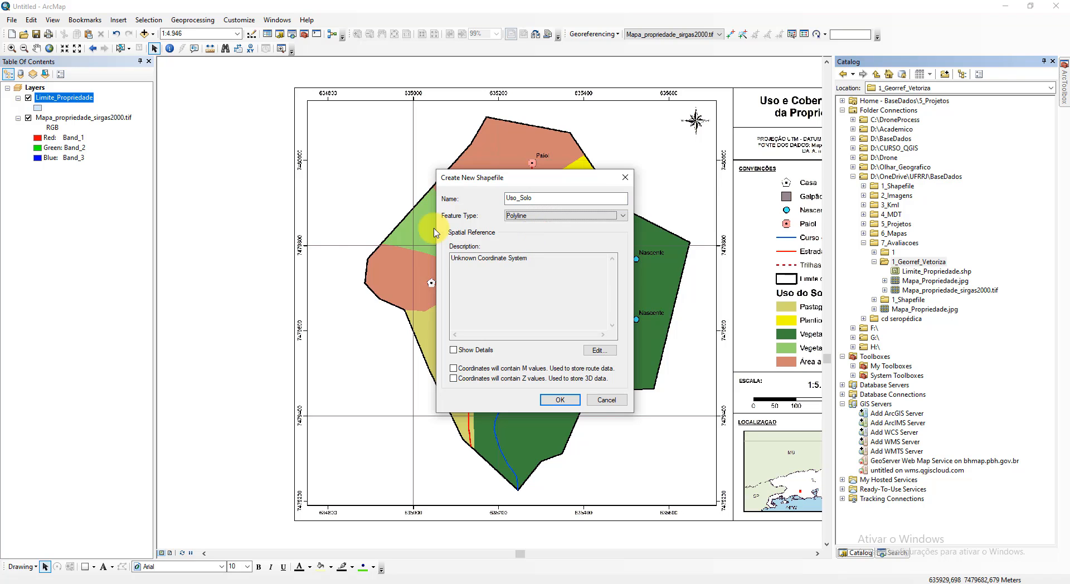
click(577, 216)
click(534, 245)
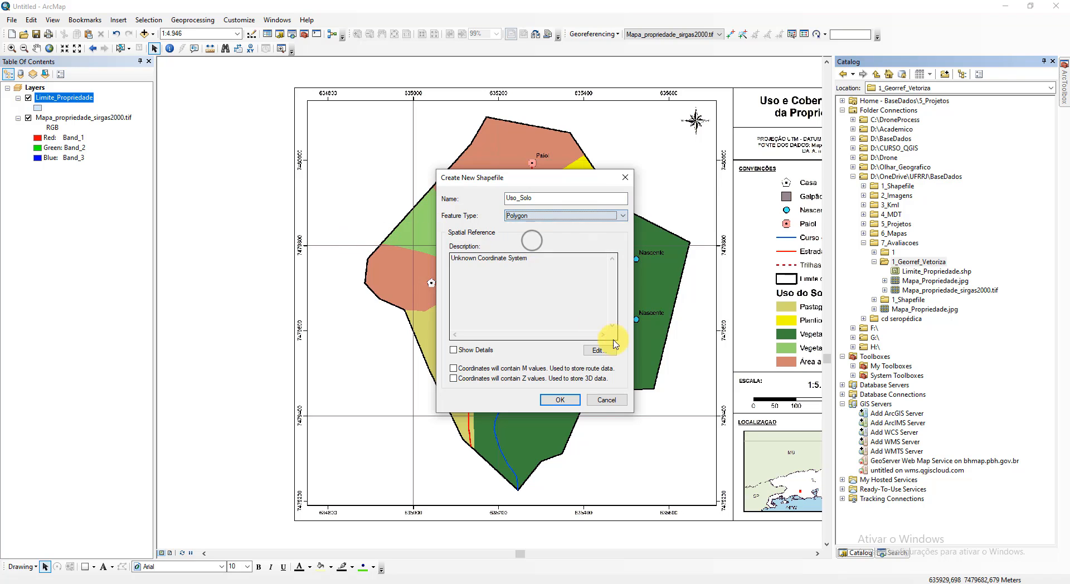
Step: Assign SIRGAS 2000 UTM Zone 23S as the Uso_Solo shapefile's coordinate system and create it
click(606, 350)
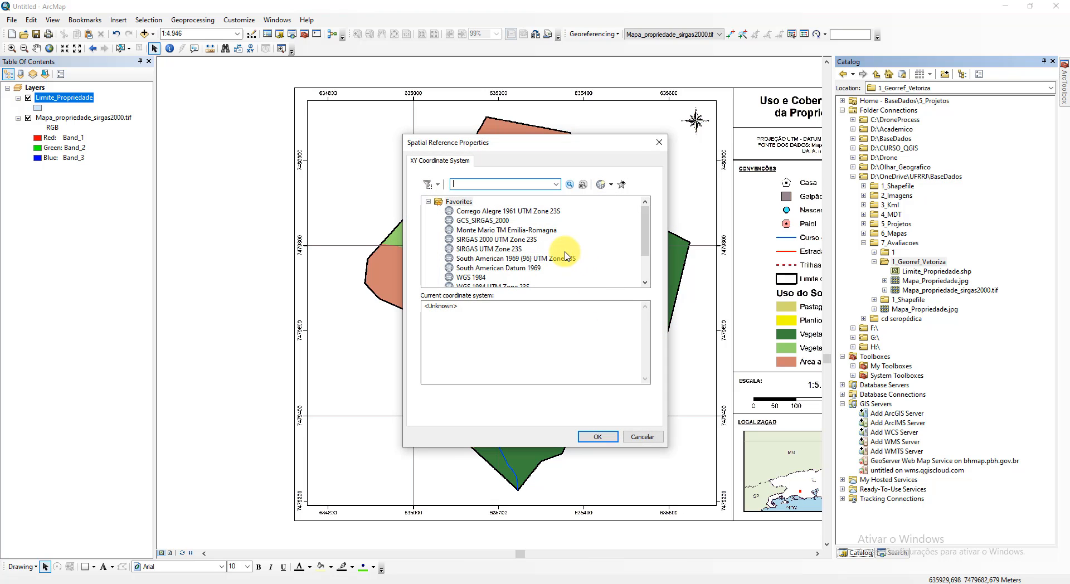
click(499, 244)
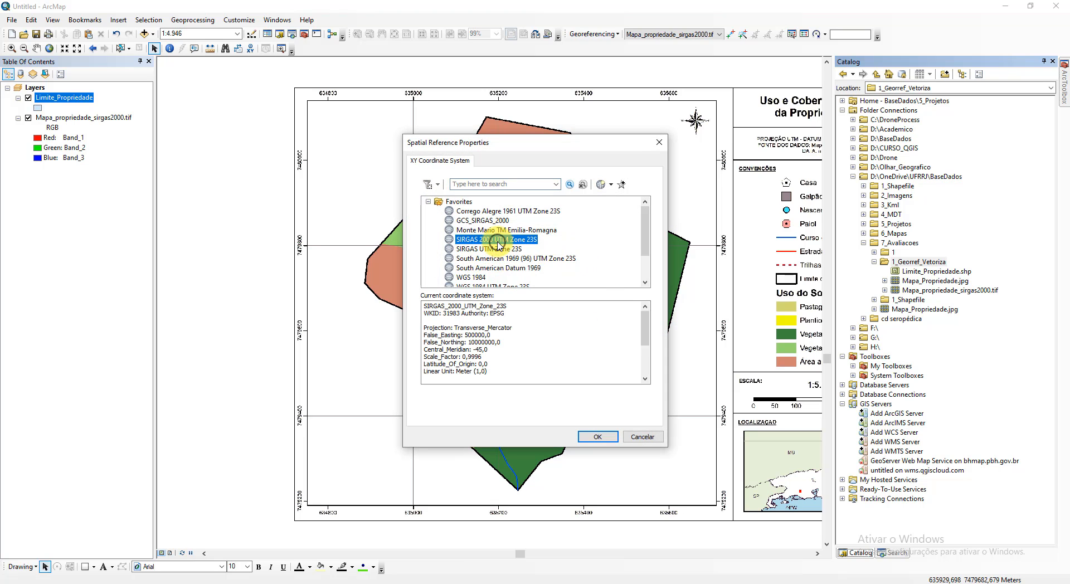
click(598, 436)
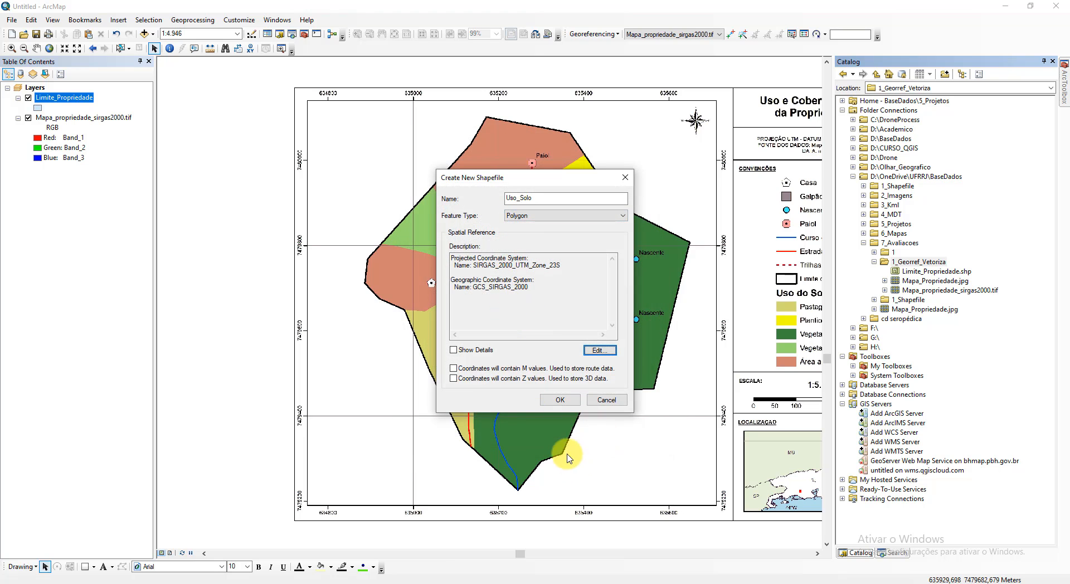
click(558, 400)
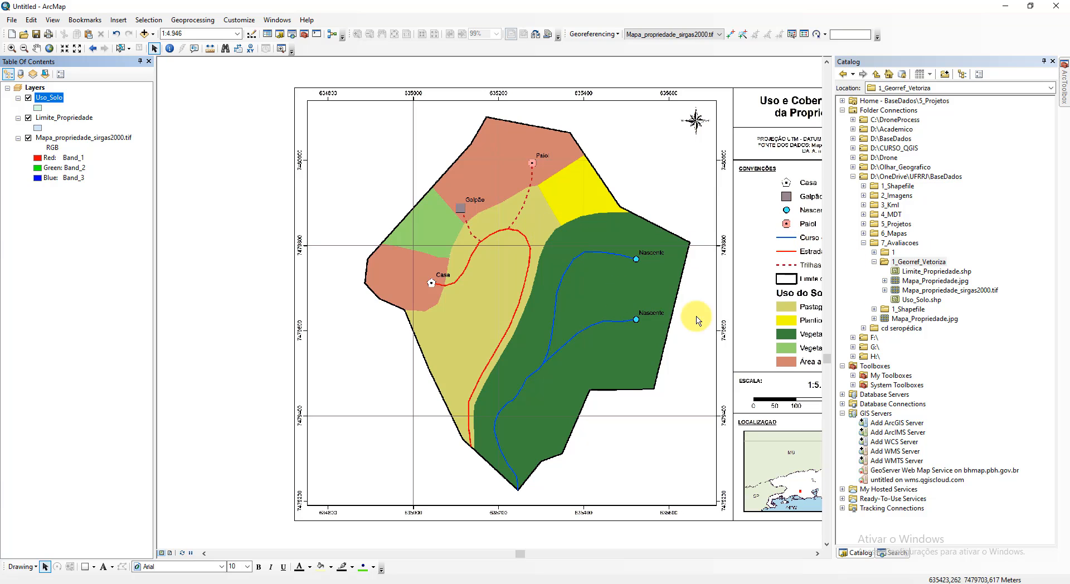
Step: Start a new shapefile in the 1_Georref_Vetoriza folder named Linhas with feature type Polyline
right_click(909, 266)
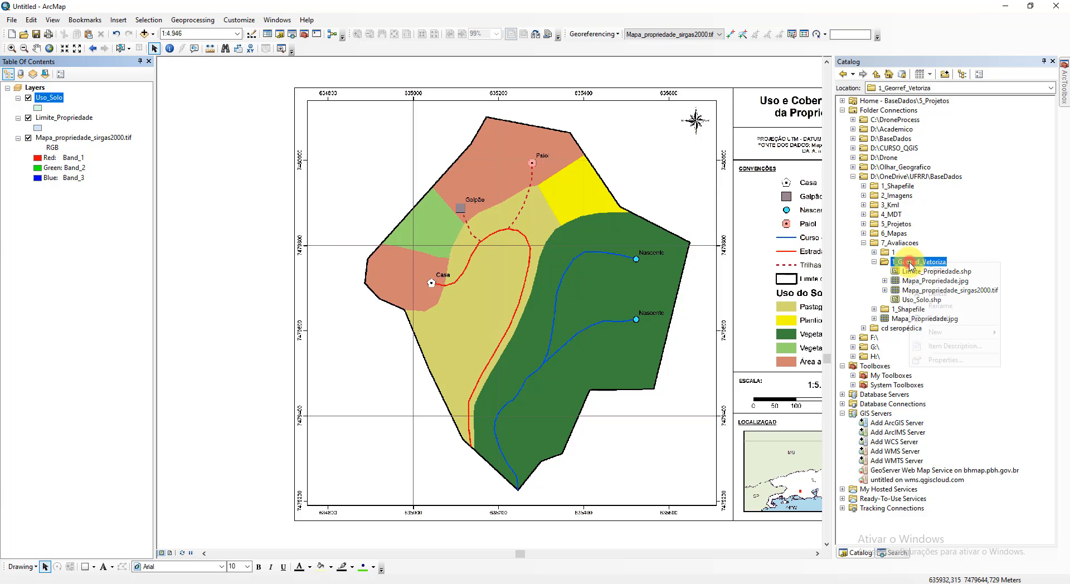
mouse_move(964, 340)
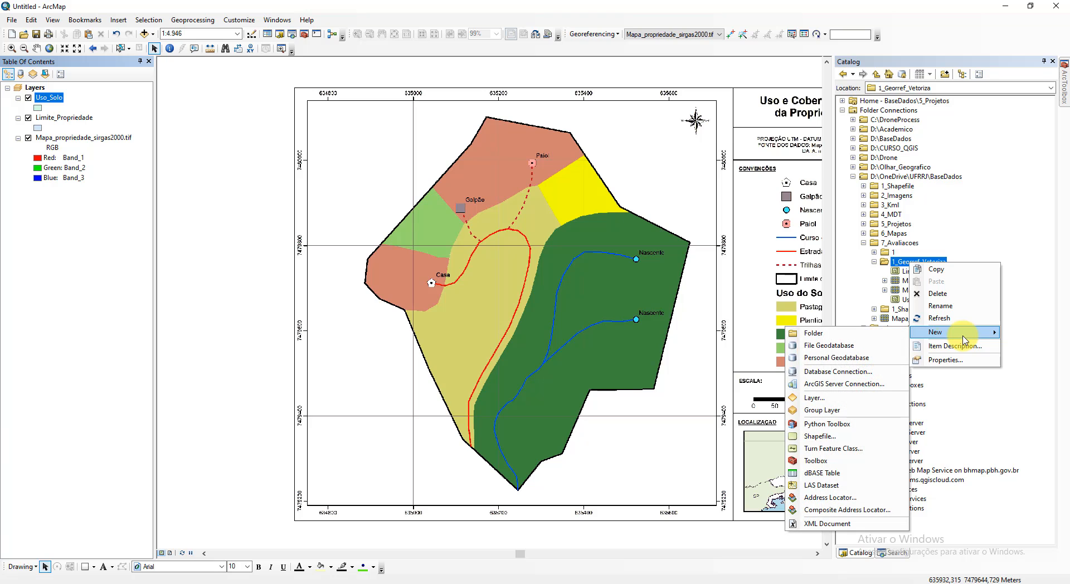
click(826, 432)
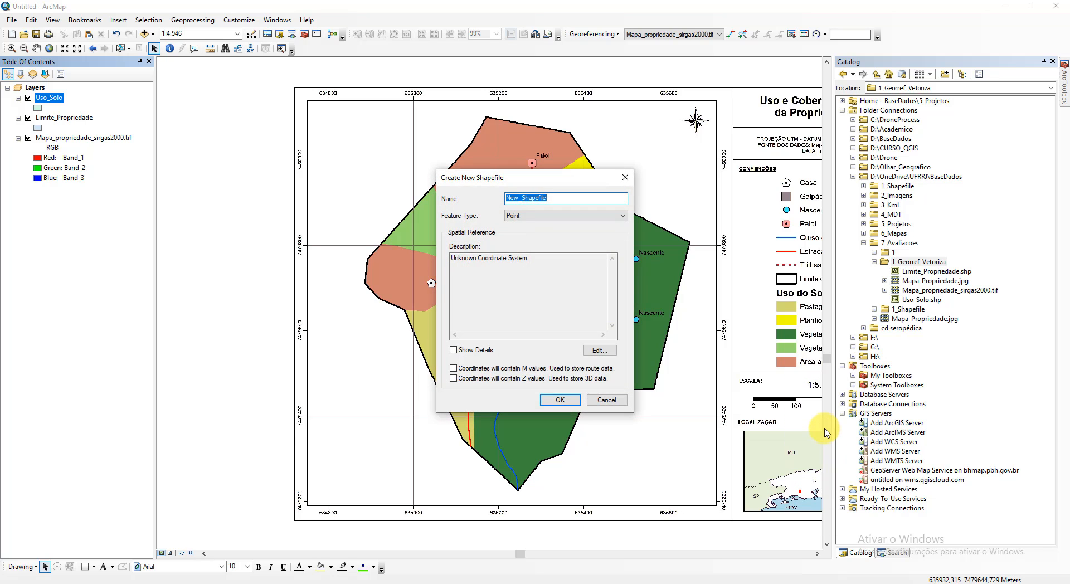
text(Linhas)
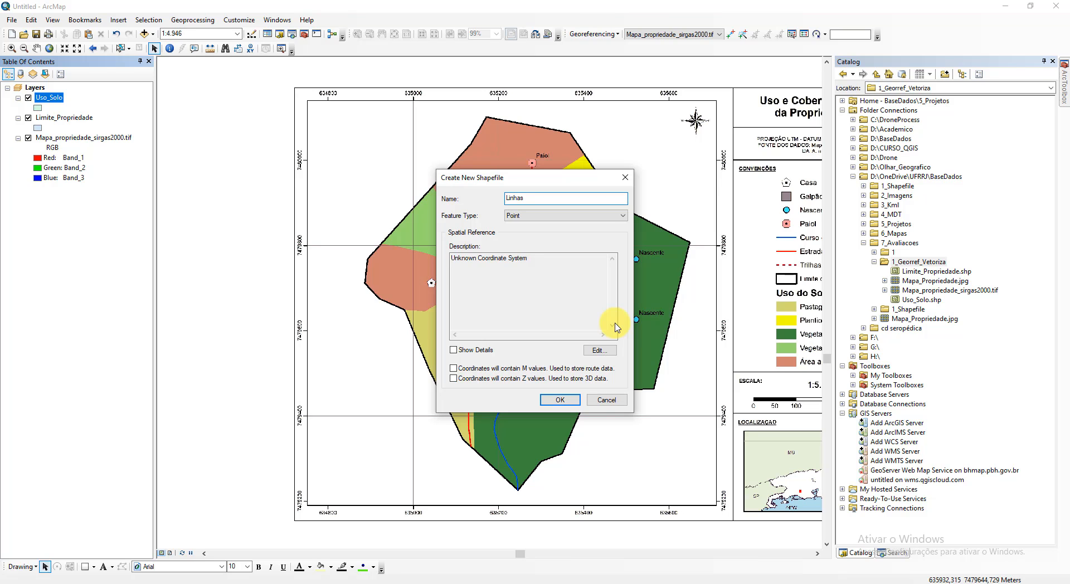
click(554, 216)
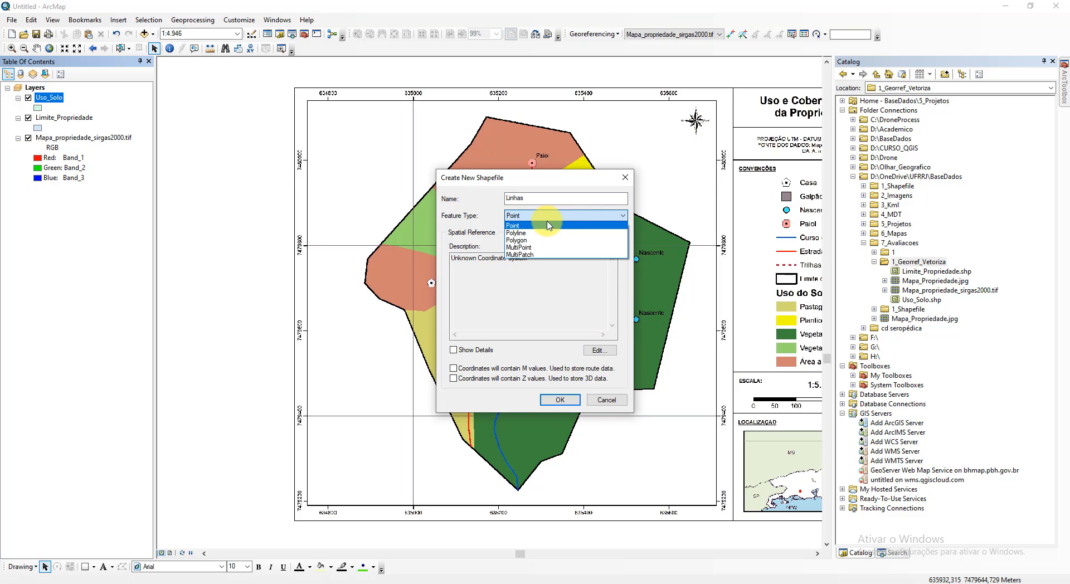
click(543, 233)
Step: Assign SIRGAS 2000 UTM Zone 23S as the Linhas shapefile's coordinate system and create it
click(599, 350)
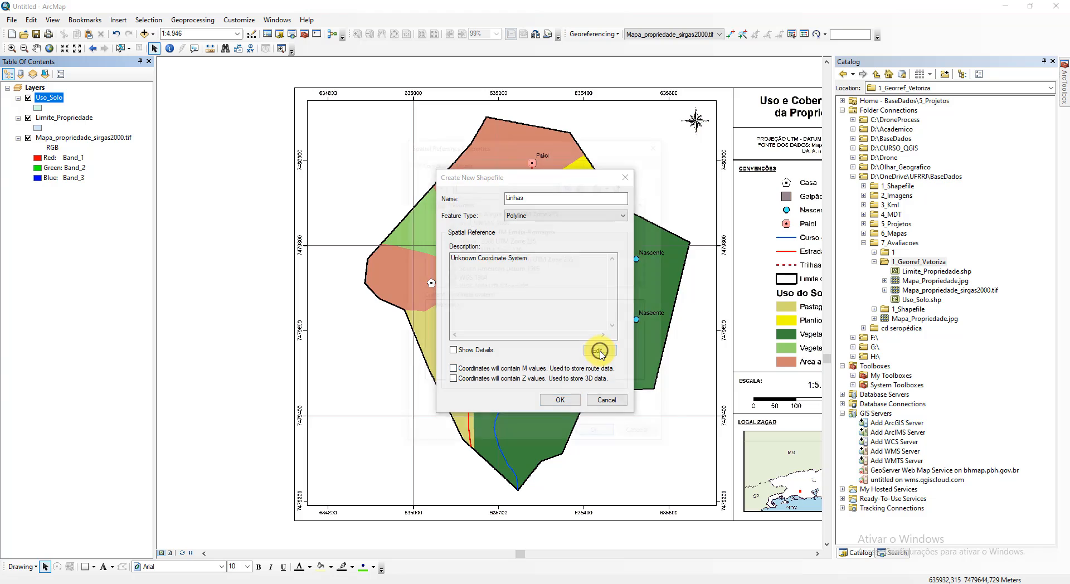
click(499, 241)
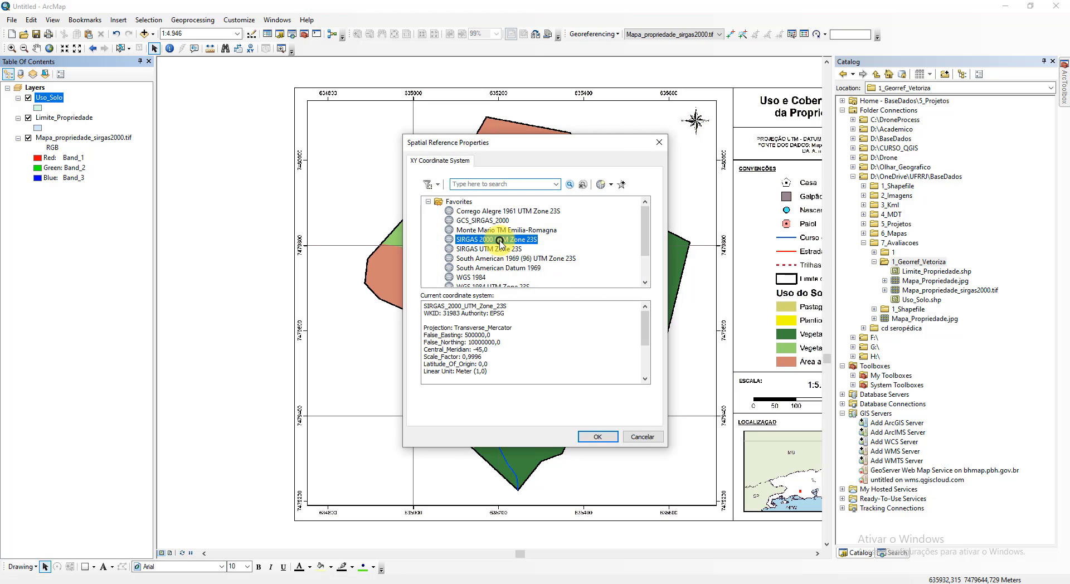
click(601, 437)
click(554, 400)
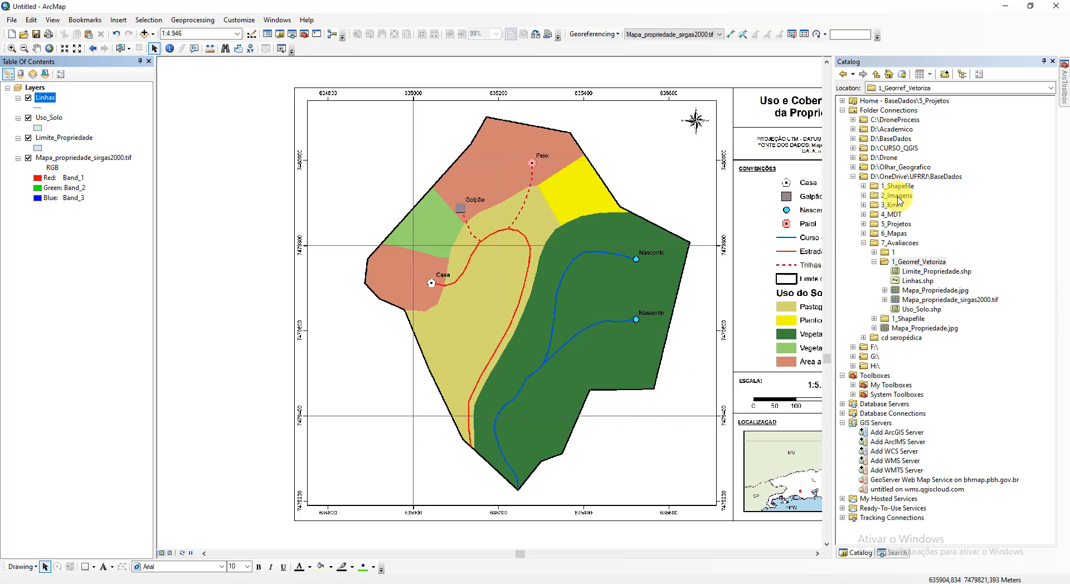
Step: Start a new shapefile in the 1_Georref_Vetoriza folder named Pontos, keeping the feature type Point
right_click(921, 264)
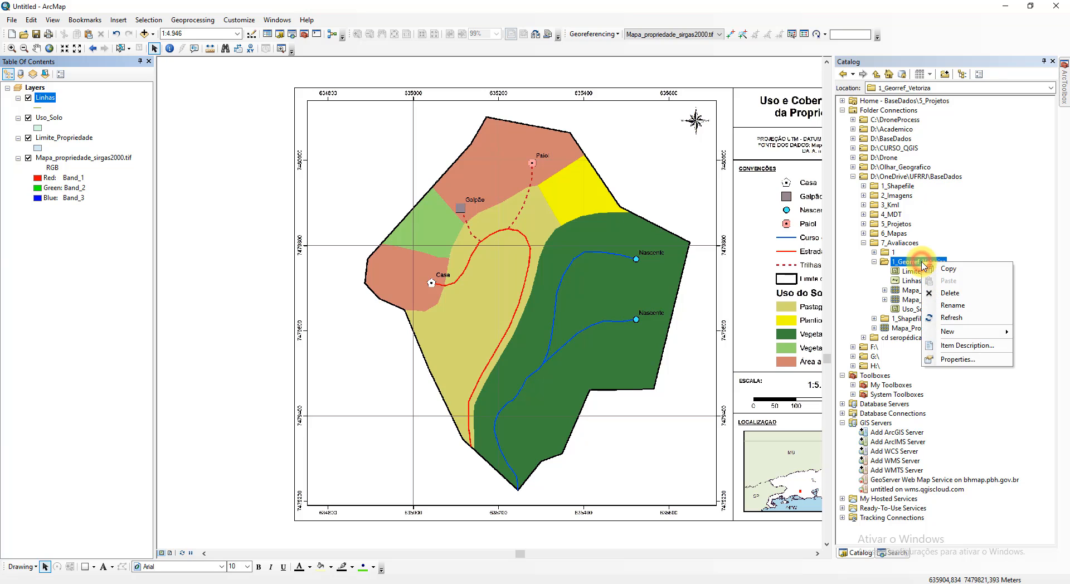
mouse_move(983, 337)
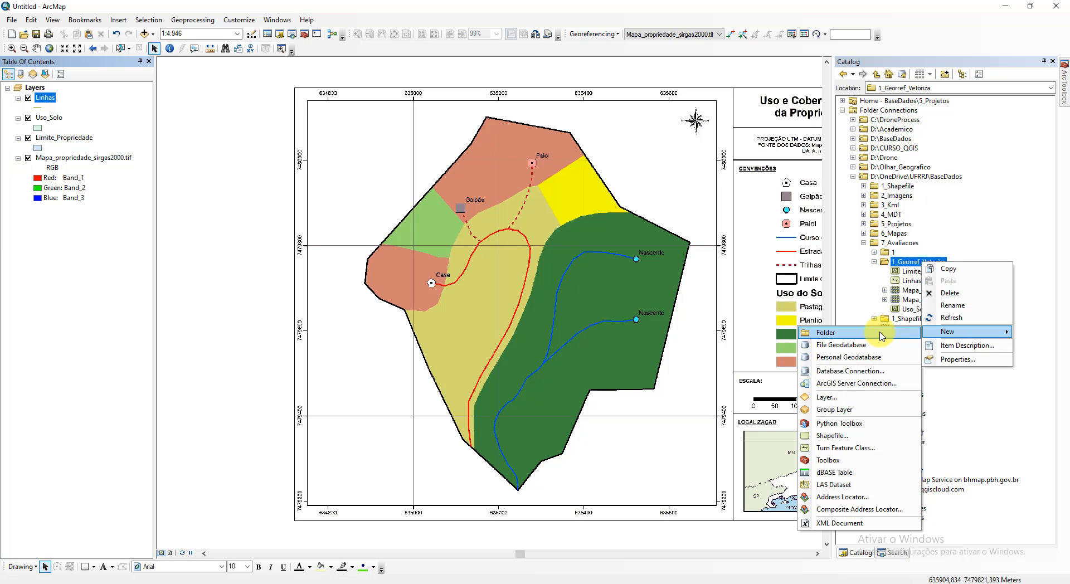
click(886, 436)
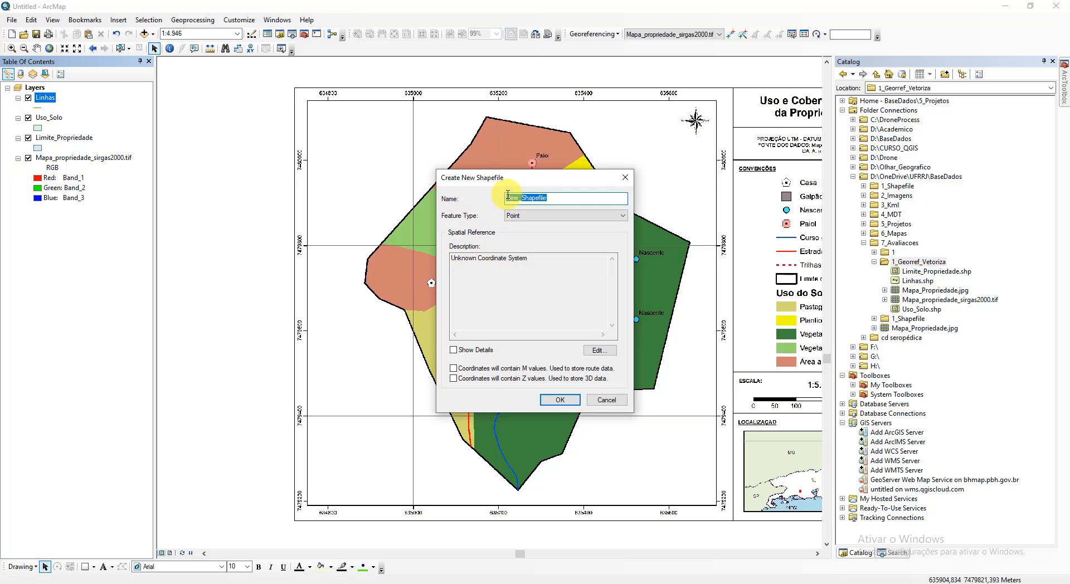
key(BackSpace)
text(Pontos)
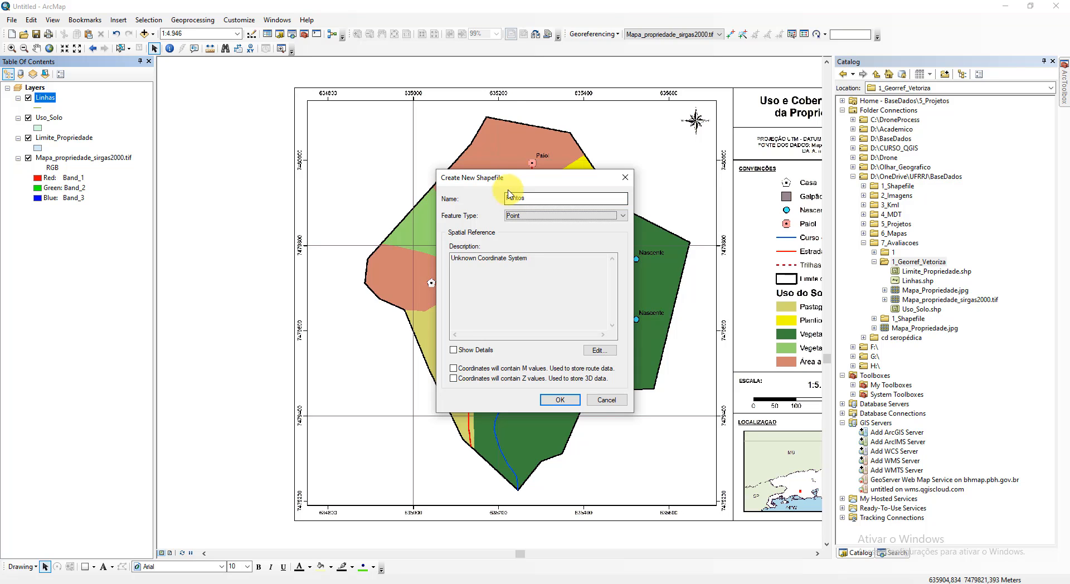
key(Tab)
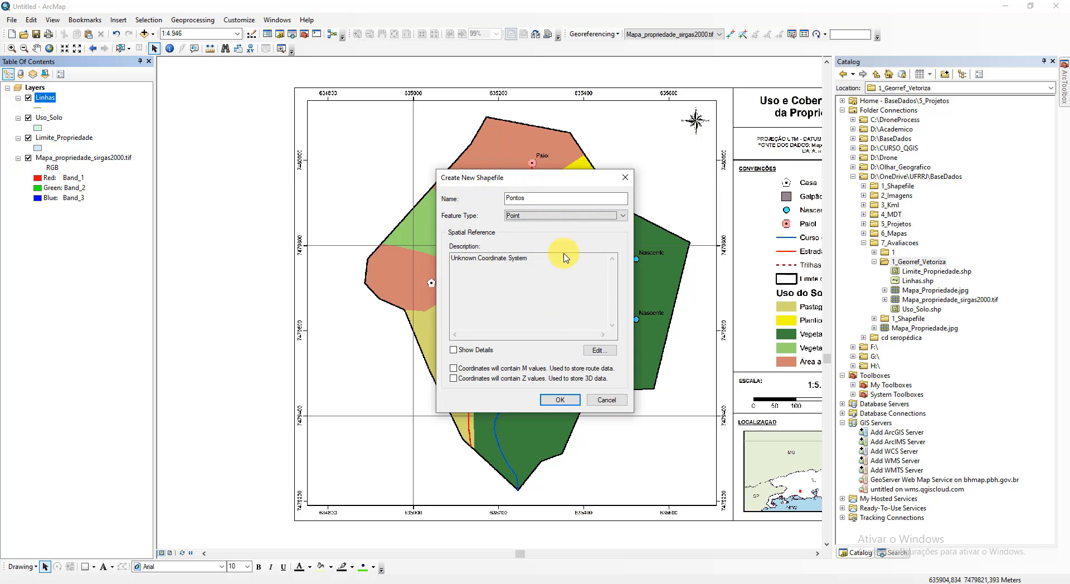
Step: Create the Pontos shapefile with the SIRGAS 2000 UTM Zone 23S coordinate system and set the Catalog window to auto-hide
click(616, 355)
click(496, 240)
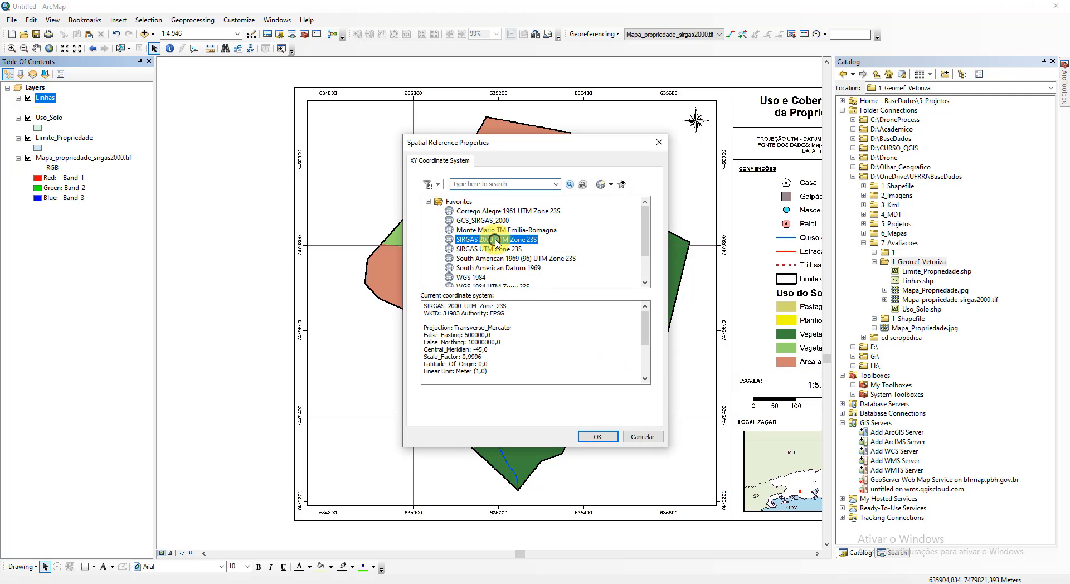
click(597, 437)
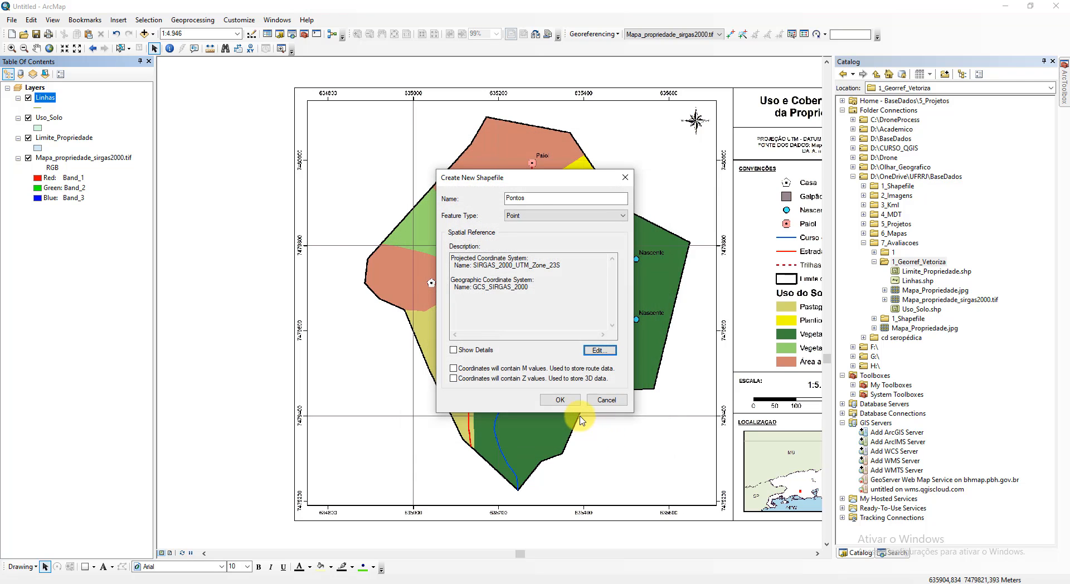
click(565, 397)
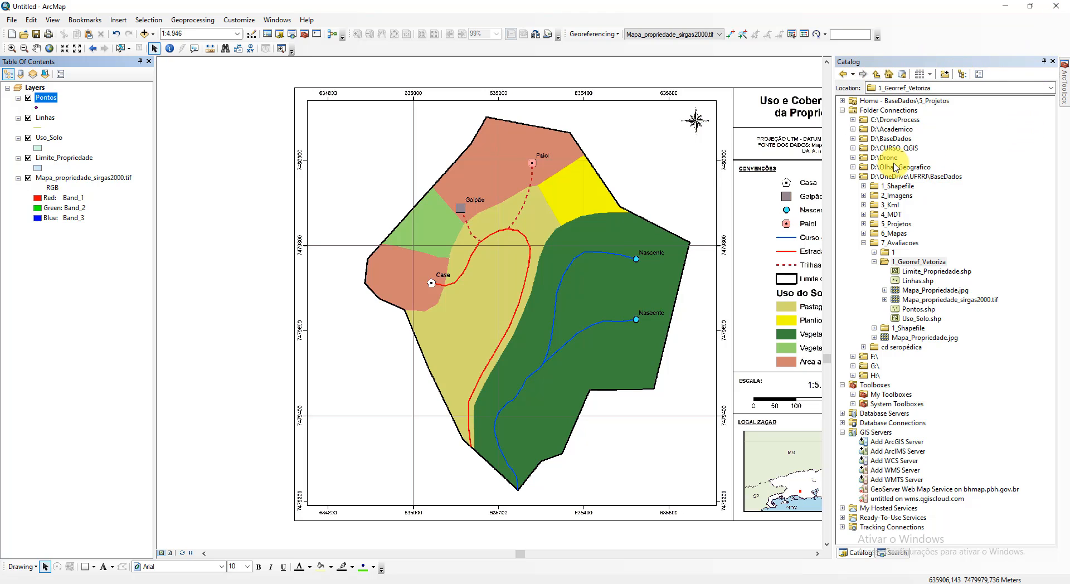
click(1045, 62)
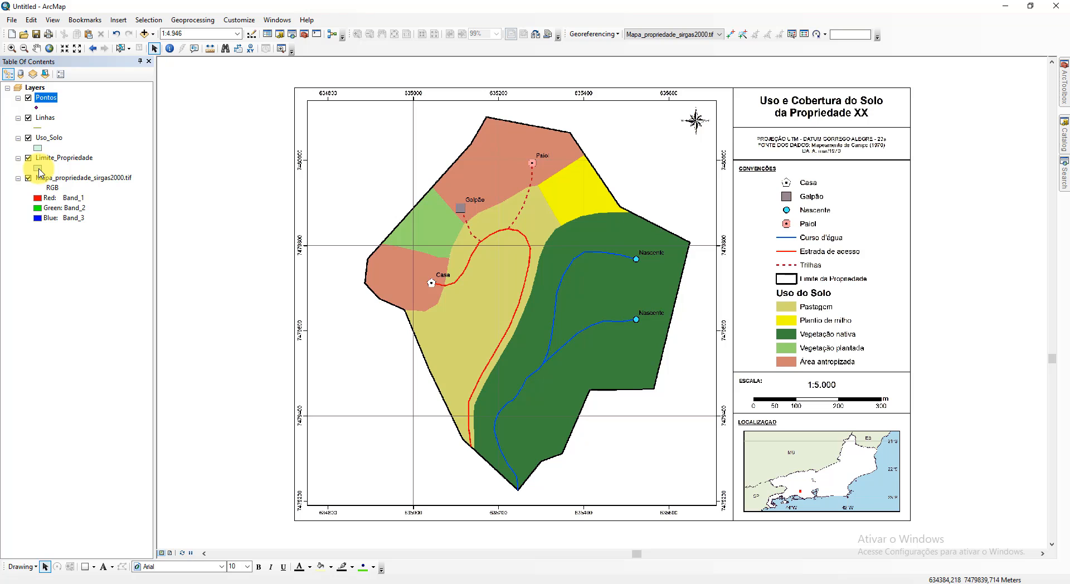
Step: Give the Limite_Propriedade layer the Hollow symbol with its fill set to No Color
click(38, 169)
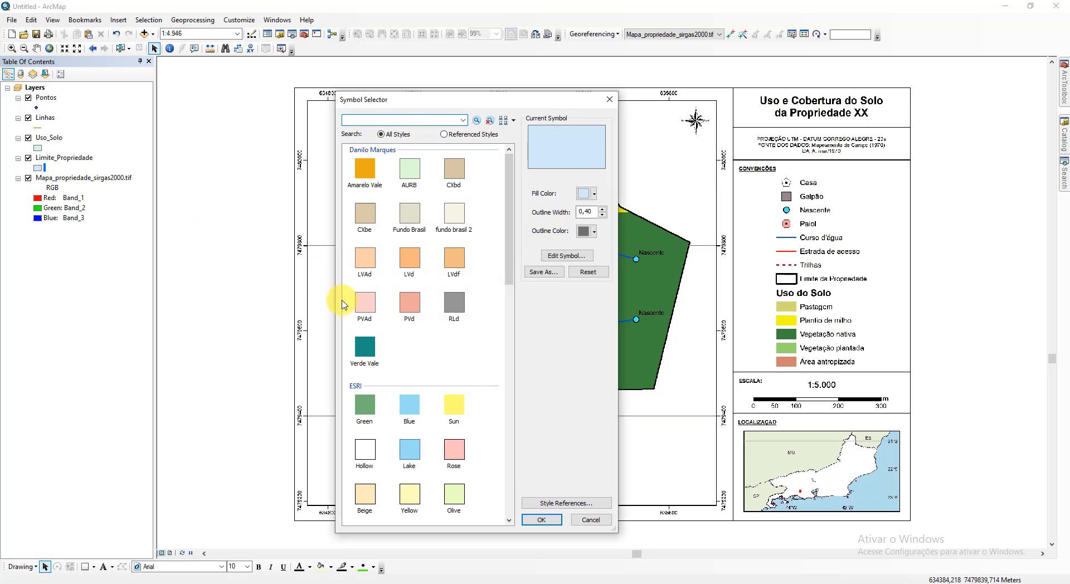
click(369, 456)
click(590, 195)
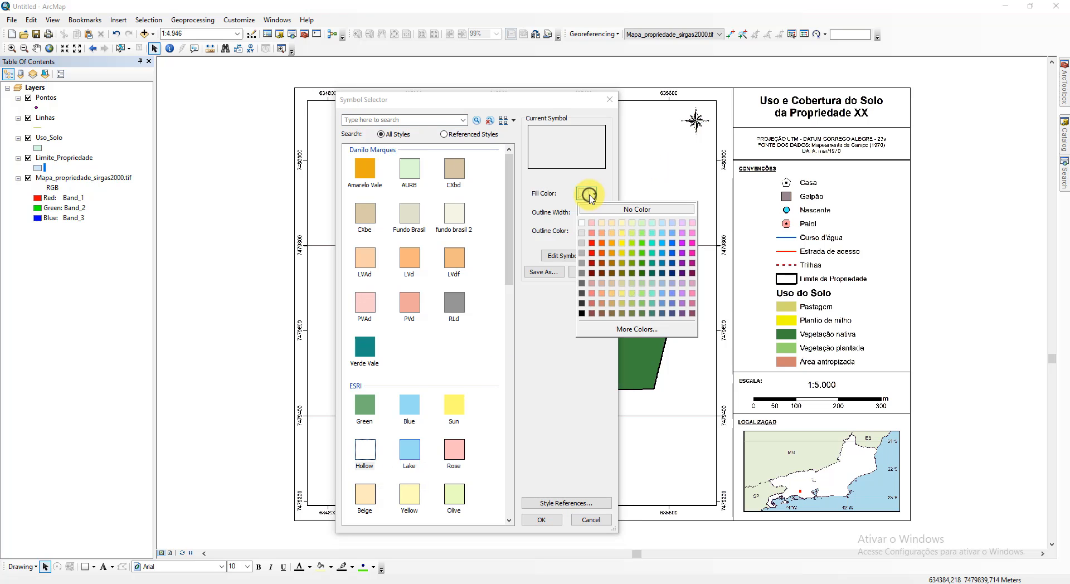
click(616, 209)
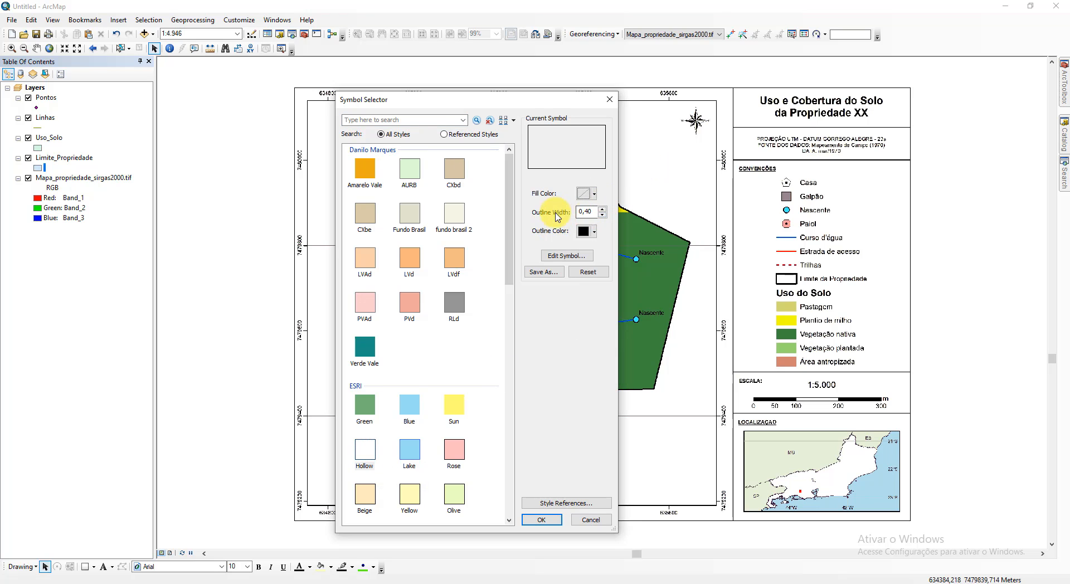
Step: Set the Limite_Propriedade symbol's outline width to 2 and its outline color to bright magenta-pink, and apply the symbol
click(601, 209)
click(602, 209)
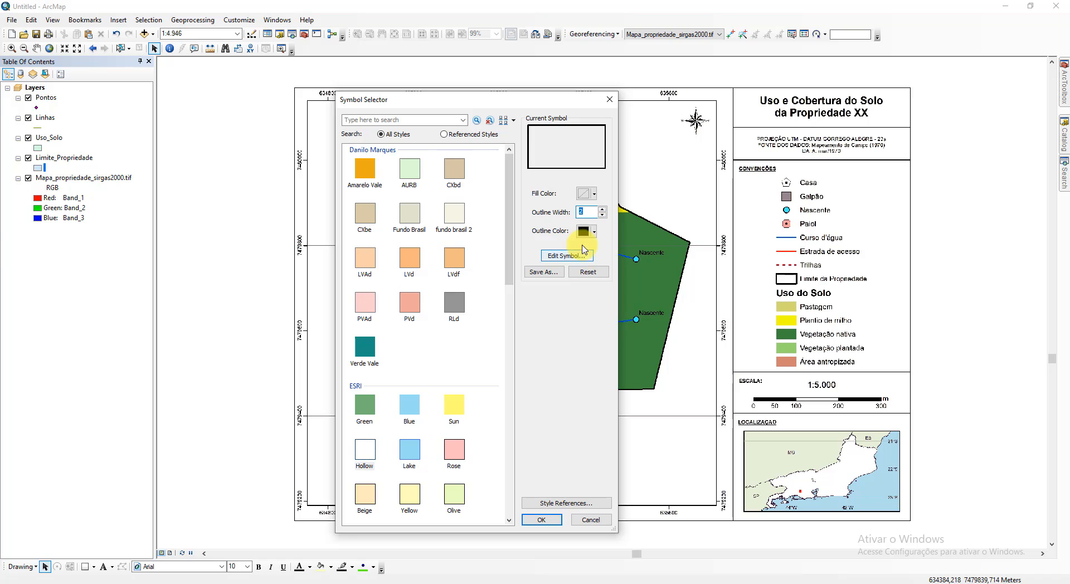
click(586, 232)
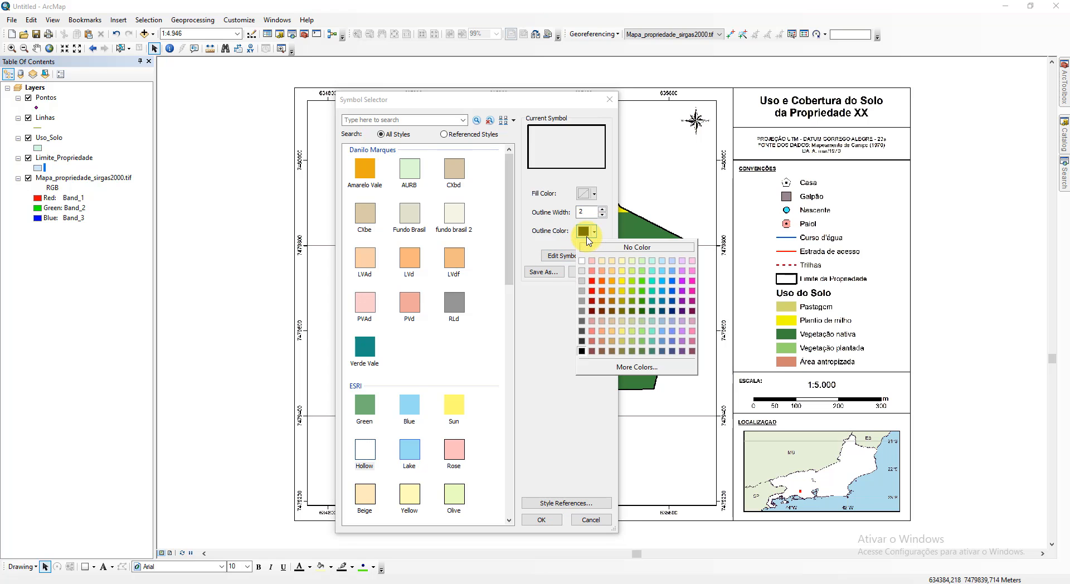
click(692, 285)
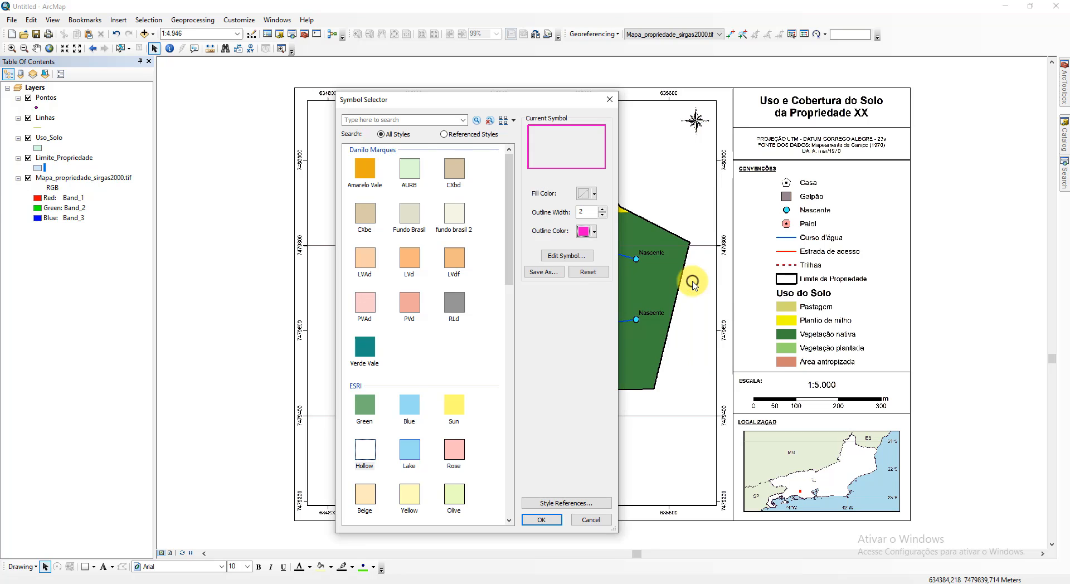
click(533, 519)
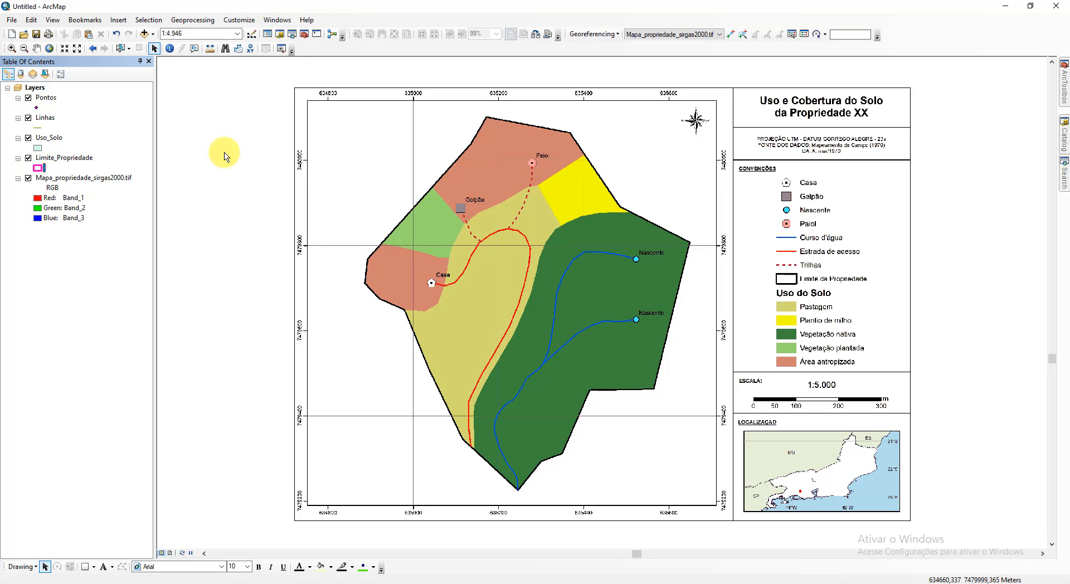
Step: Start editing the Limite_Propriedade layer and dock the Editor toolbar in the second toolbar row, closing the Georeferencing toolbar
right_click(71, 161)
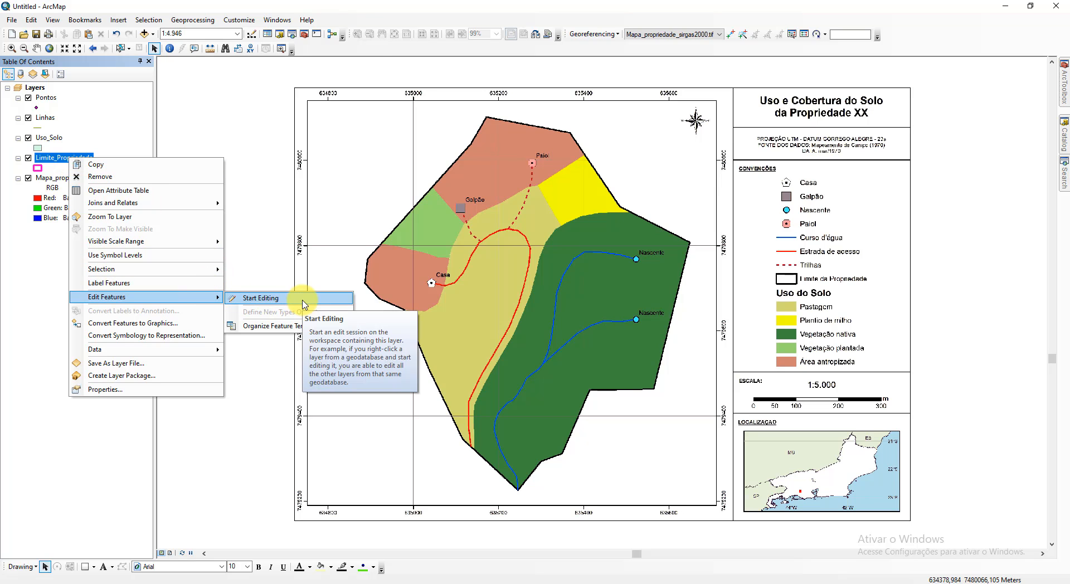
click(303, 304)
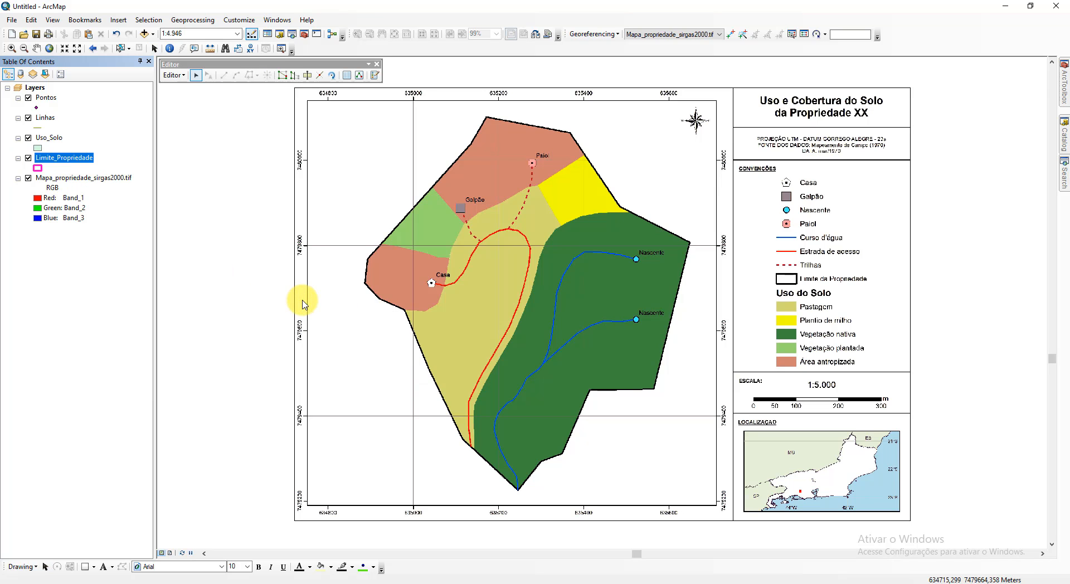
drag(276, 65, 459, 53)
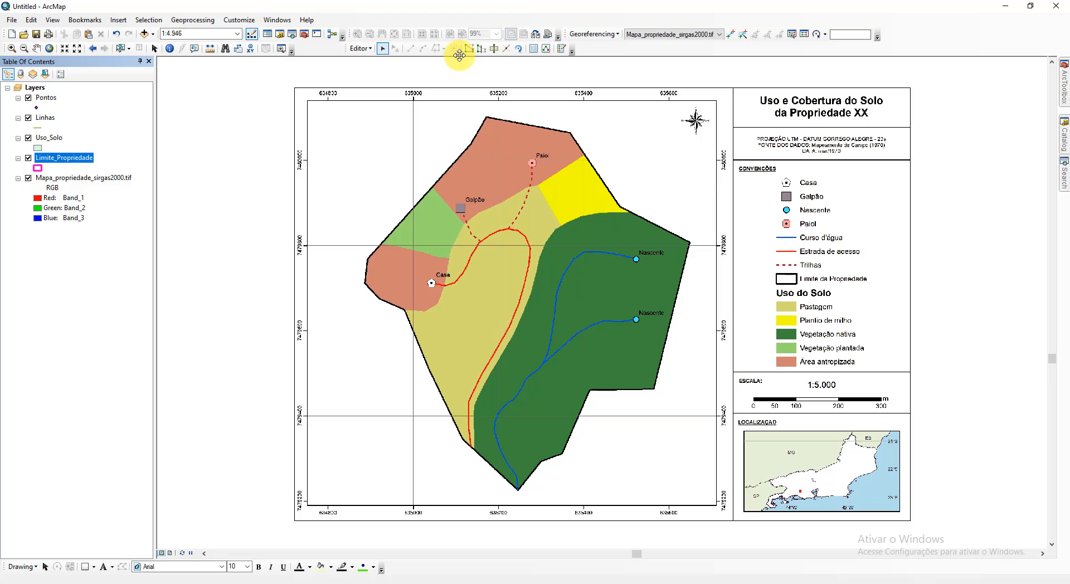
drag(342, 50, 309, 49)
drag(566, 30, 585, 113)
click(887, 120)
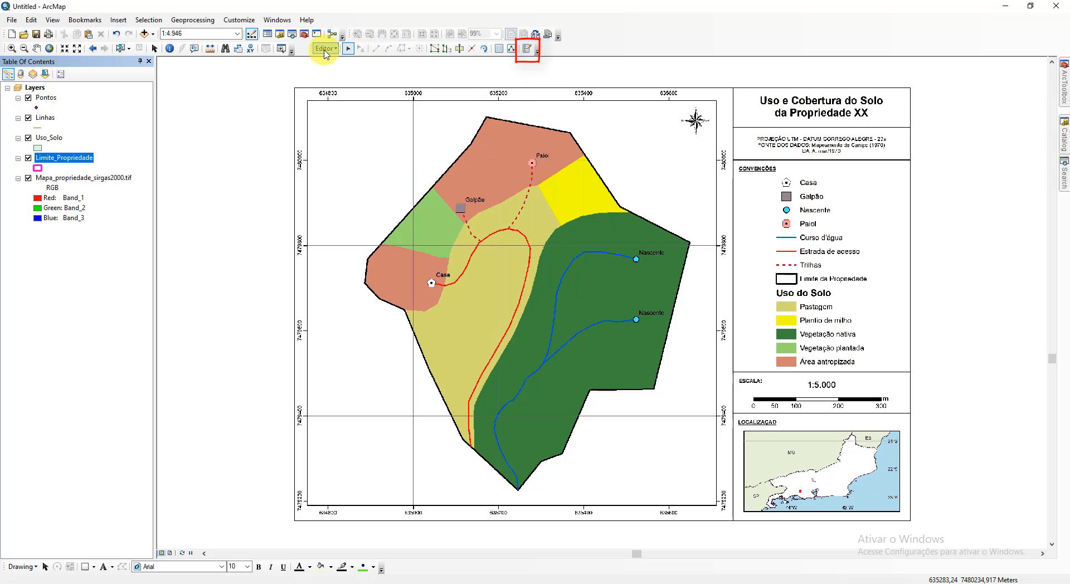
Step: Activate the Limite_Propriedade polygon template in the Create Features window and set that window to auto-hide
click(527, 49)
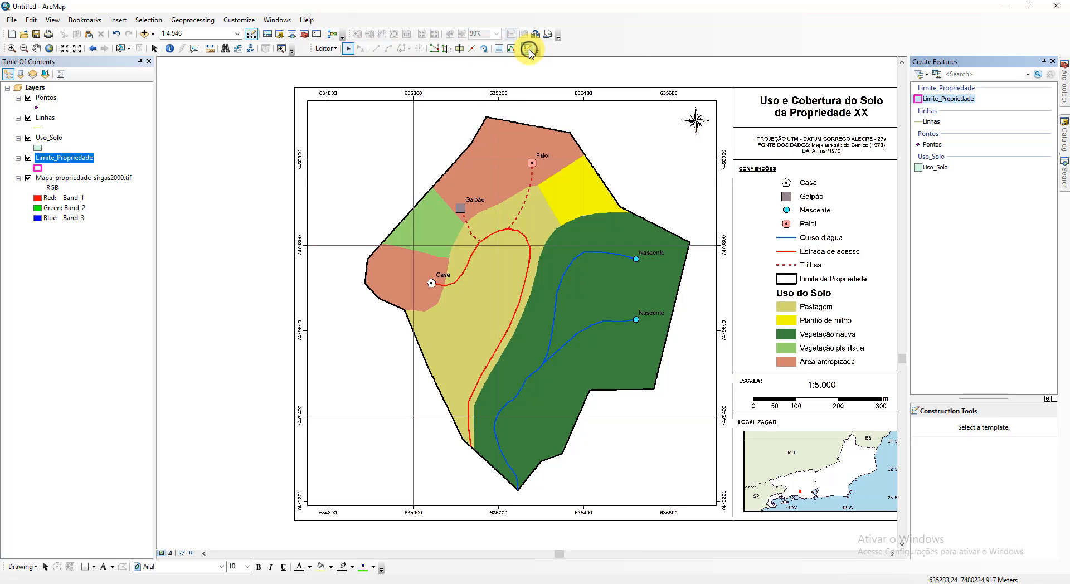
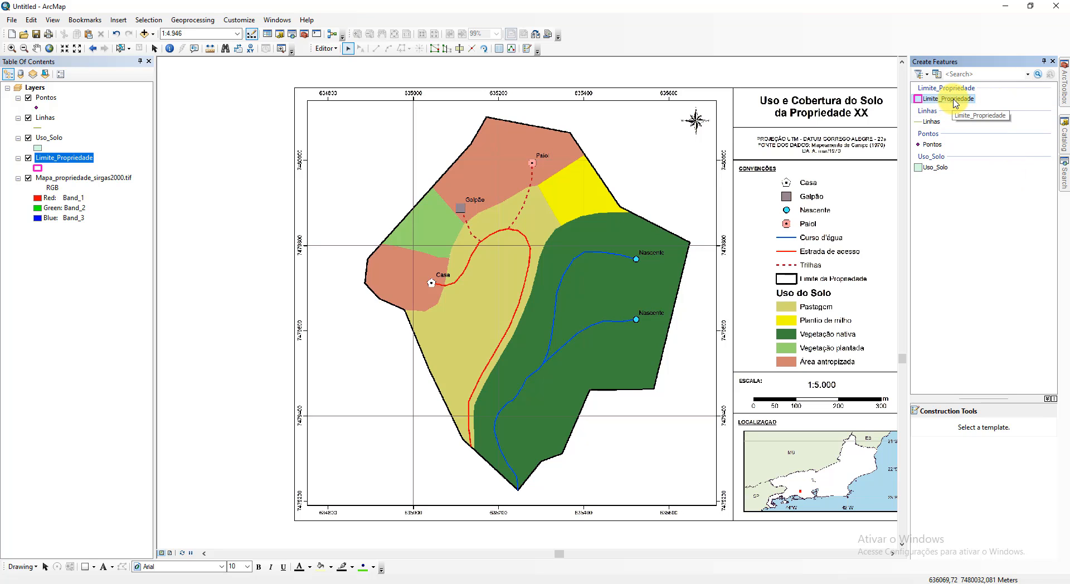
click(945, 100)
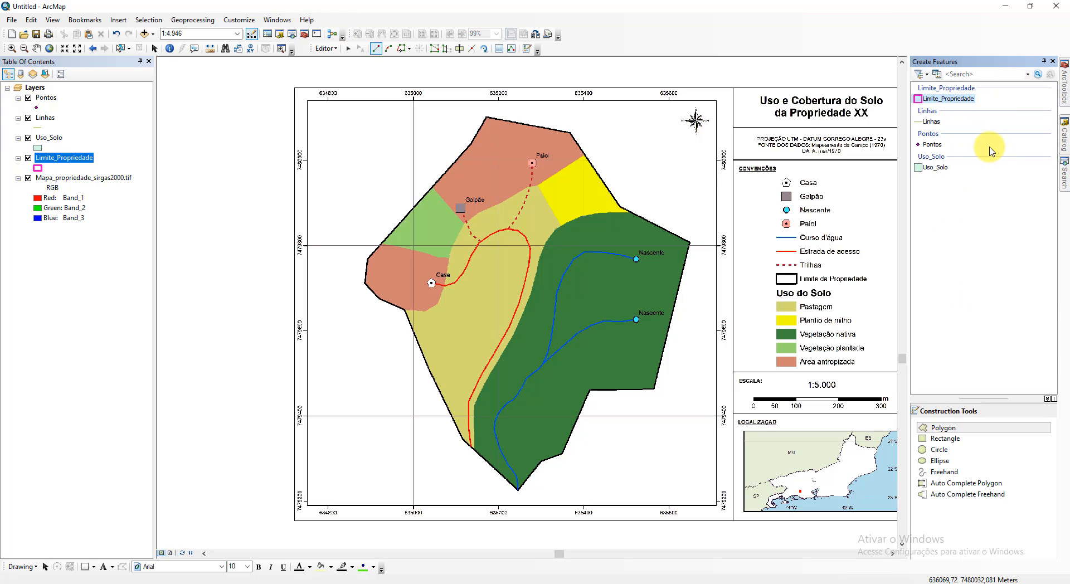
click(1043, 62)
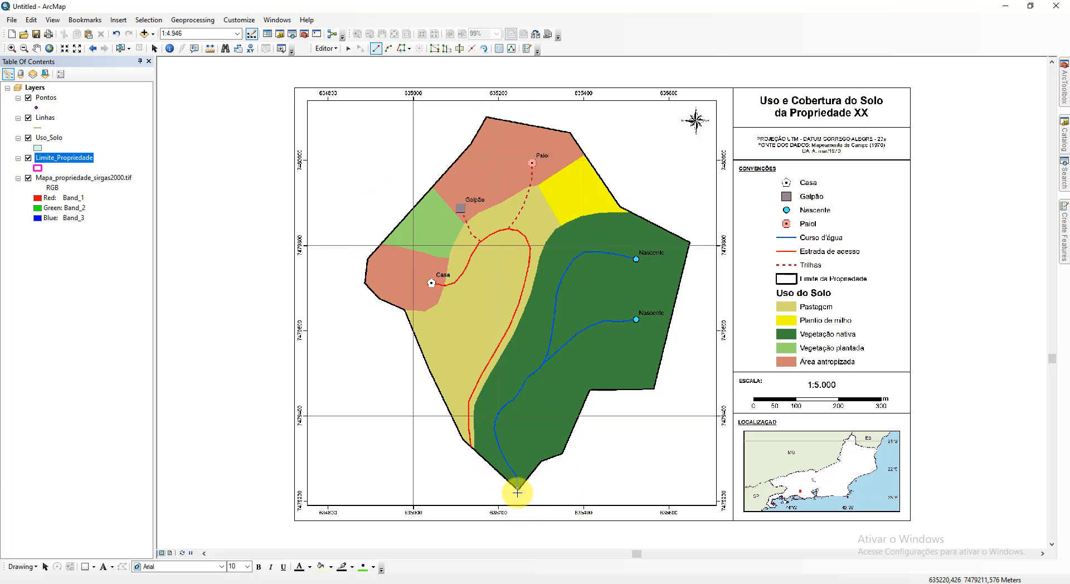
Step: Begin the boundary polygon at the property's southern tip and trace the western edge up to the corner below Casa
scroll(517, 492, down, 5)
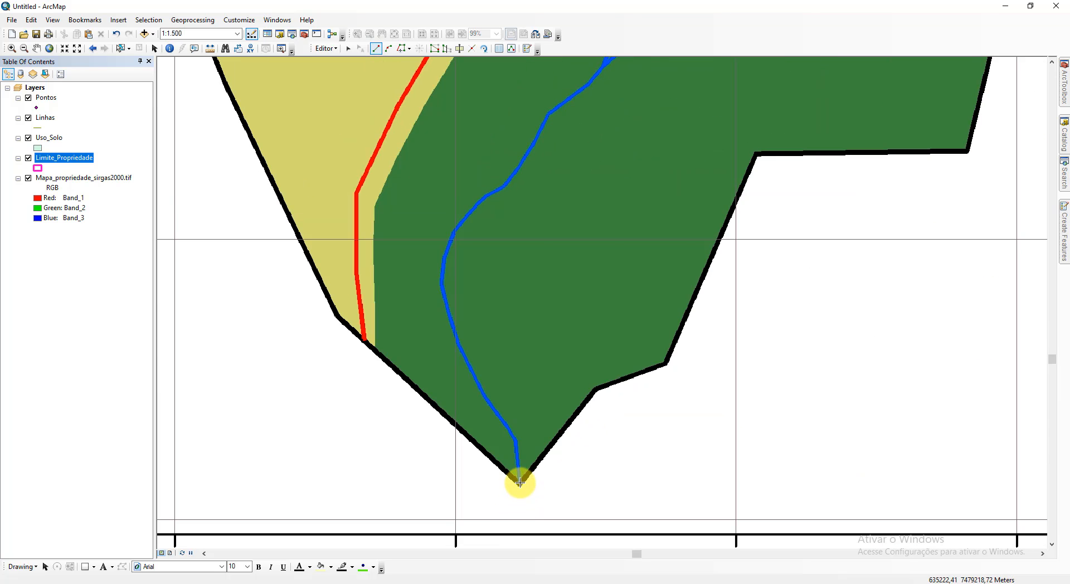
click(520, 484)
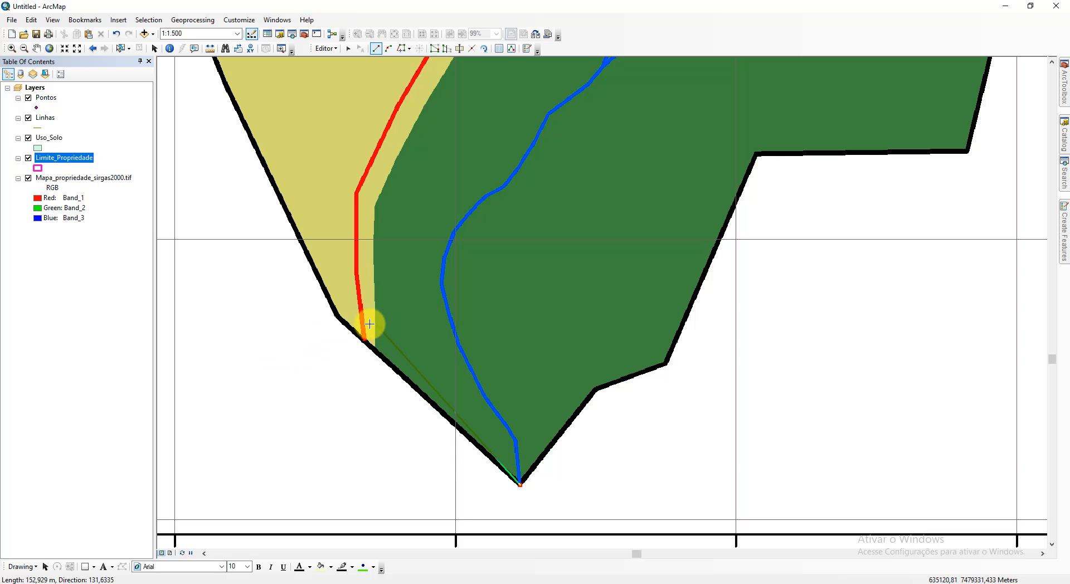
drag(349, 158, 496, 234)
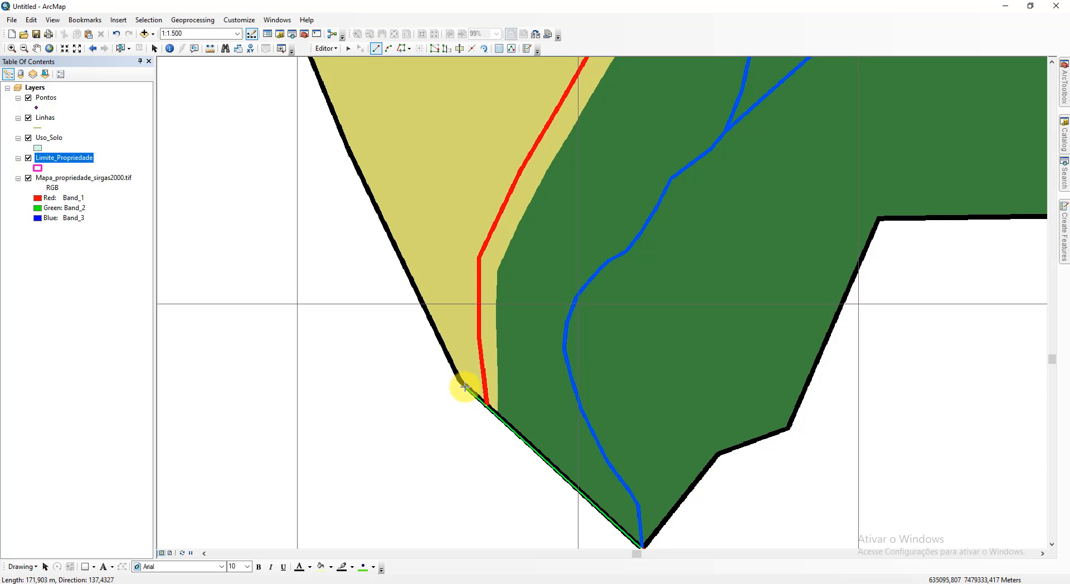
click(459, 381)
drag(518, 387, 673, 566)
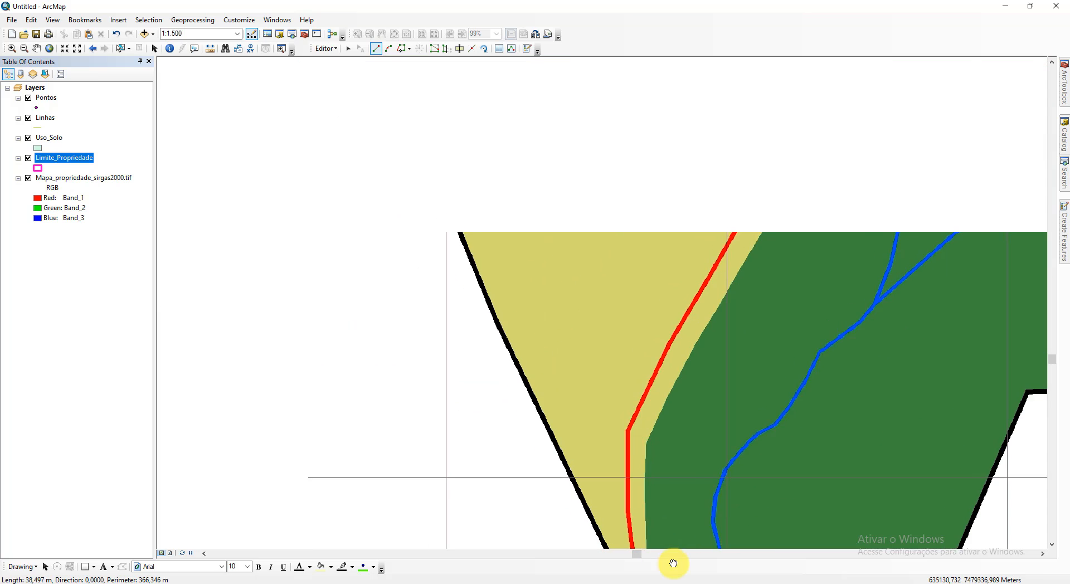
drag(467, 167, 562, 320)
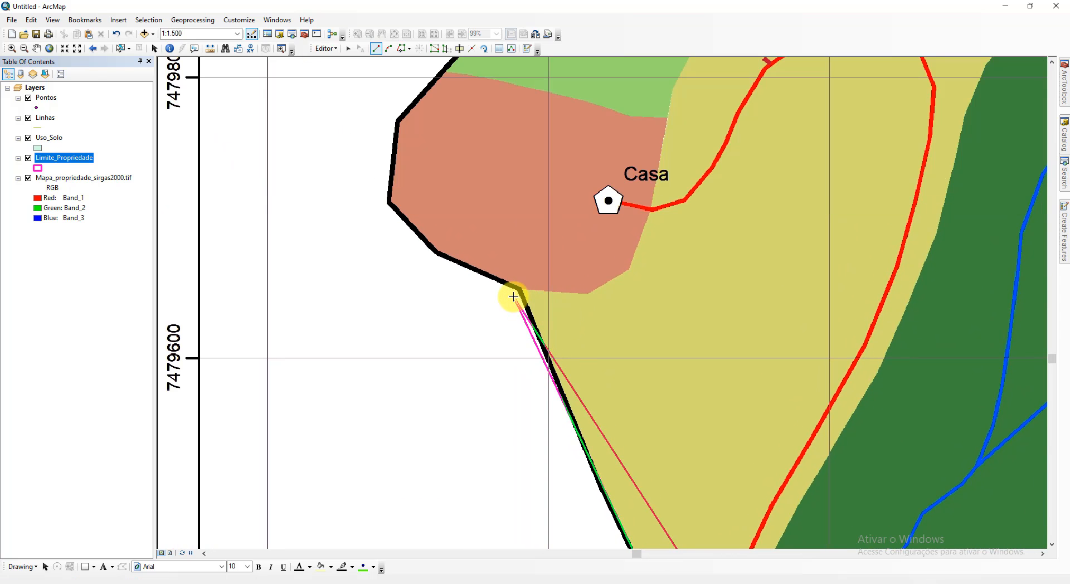
drag(580, 357, 470, 162)
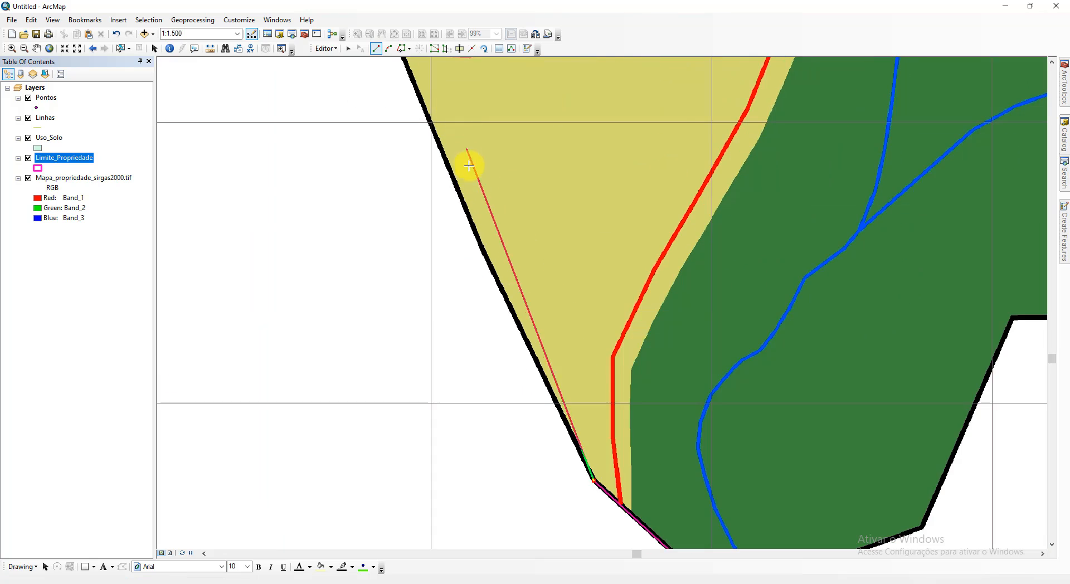
scroll(461, 203, down, 1)
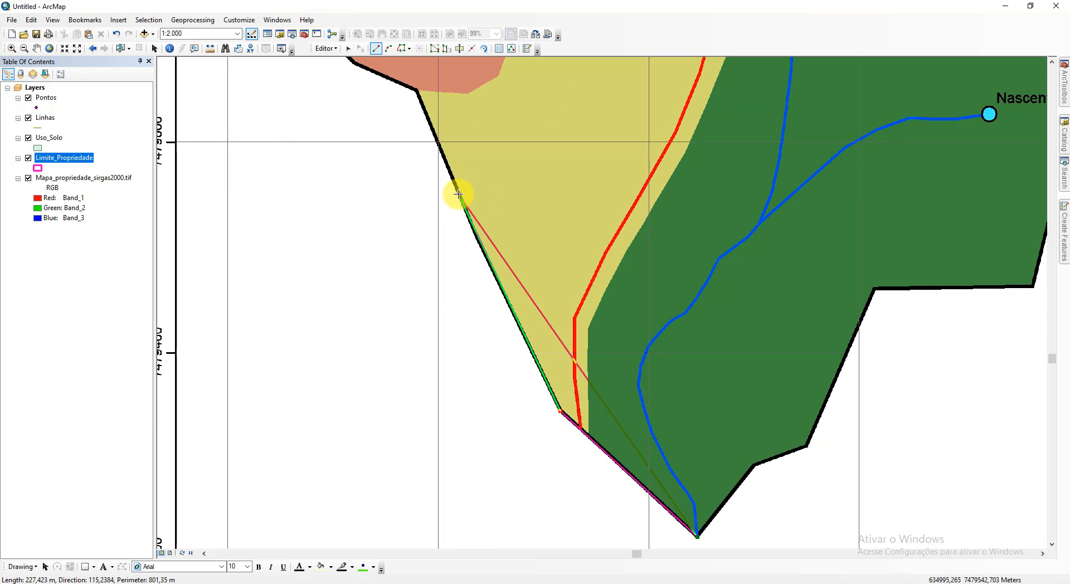
click(458, 194)
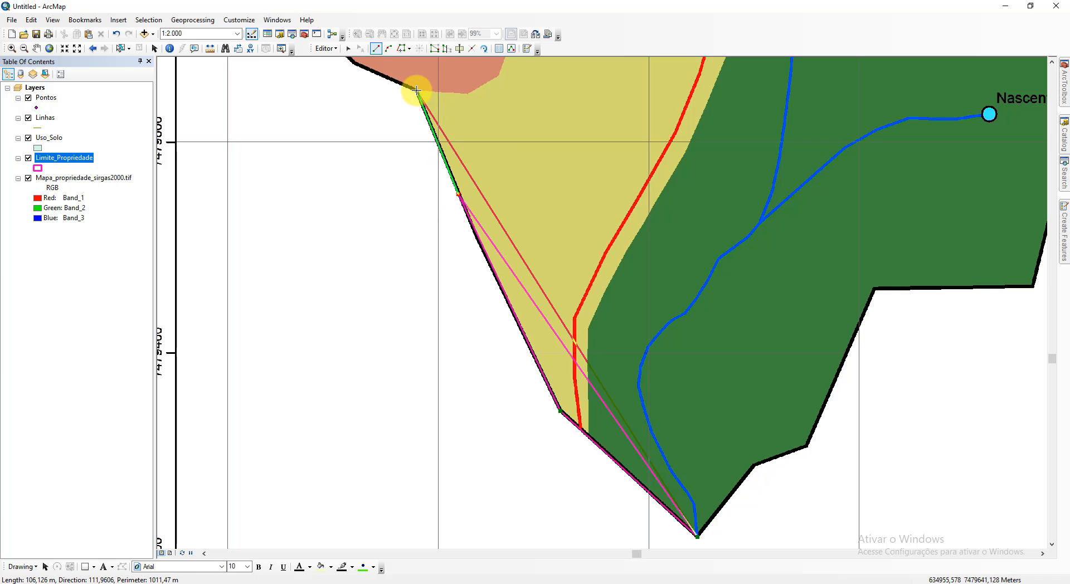
scroll(419, 94, up, 2)
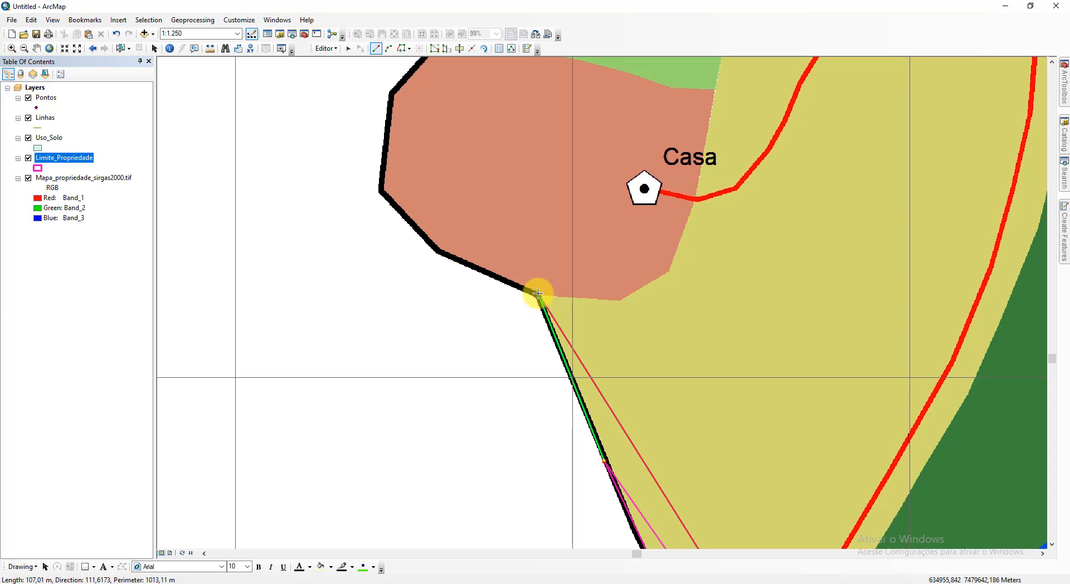
click(538, 295)
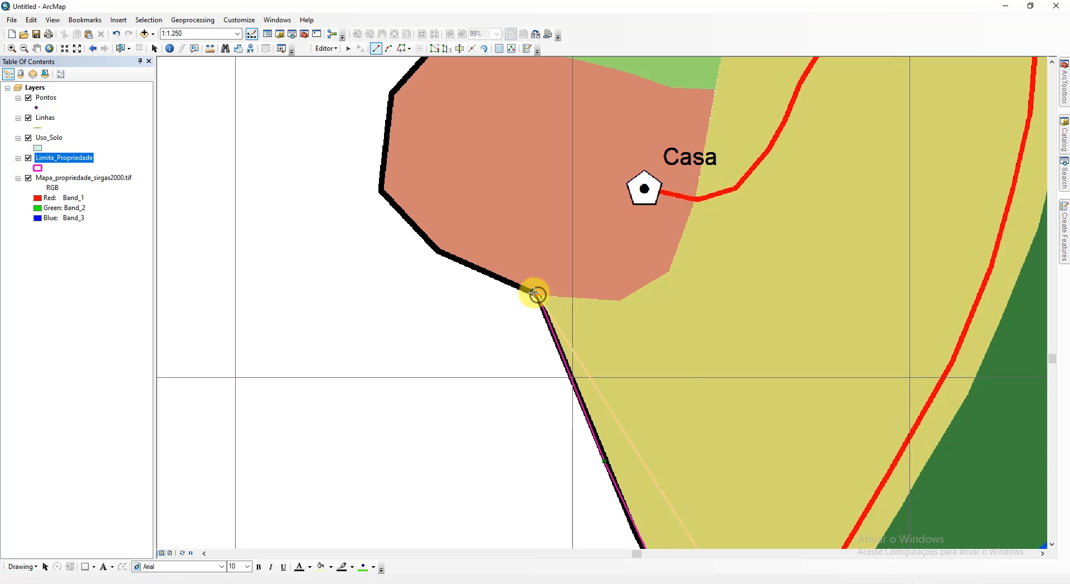
Step: Continue the boundary outline around the corners of the western anthropized area beside Casa
click(438, 252)
click(381, 192)
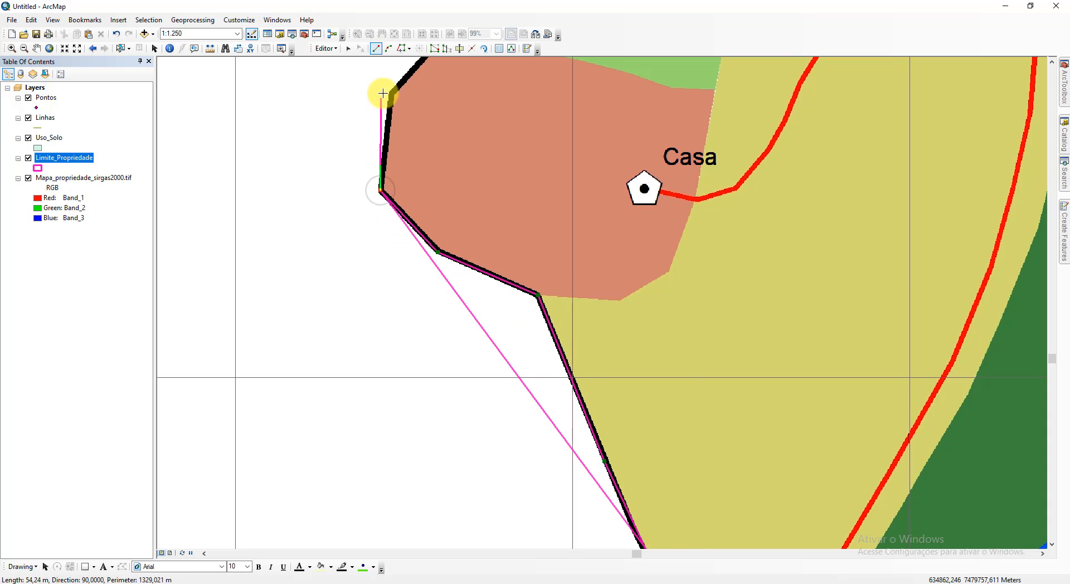
drag(397, 91, 346, 334)
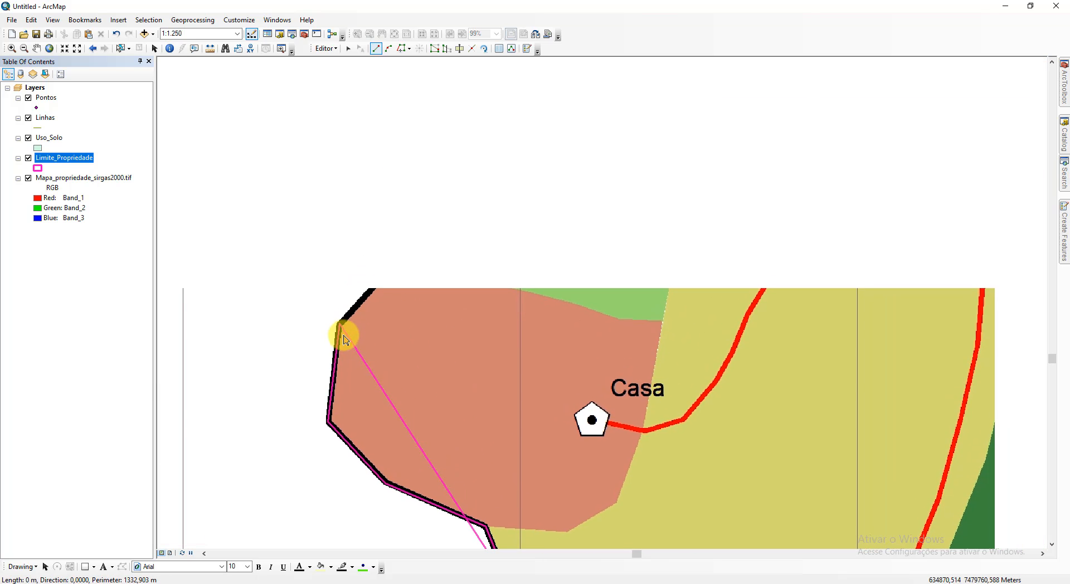
Step: Trace the boundary along the northwestern edge and across the northern edge to the corner northeast of Paiol
drag(533, 136, 399, 396)
drag(590, 147, 475, 320)
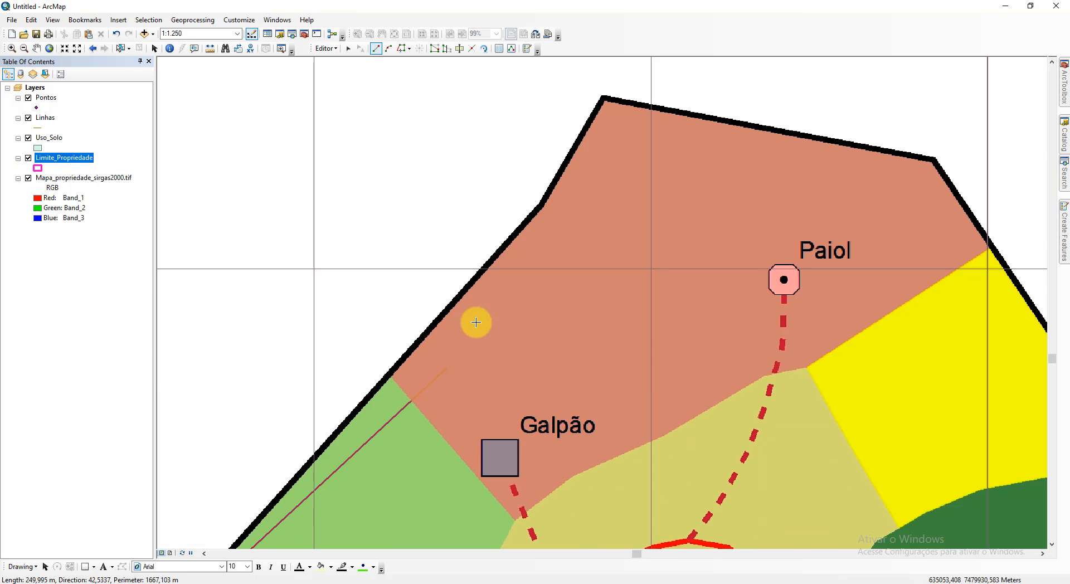
click(539, 208)
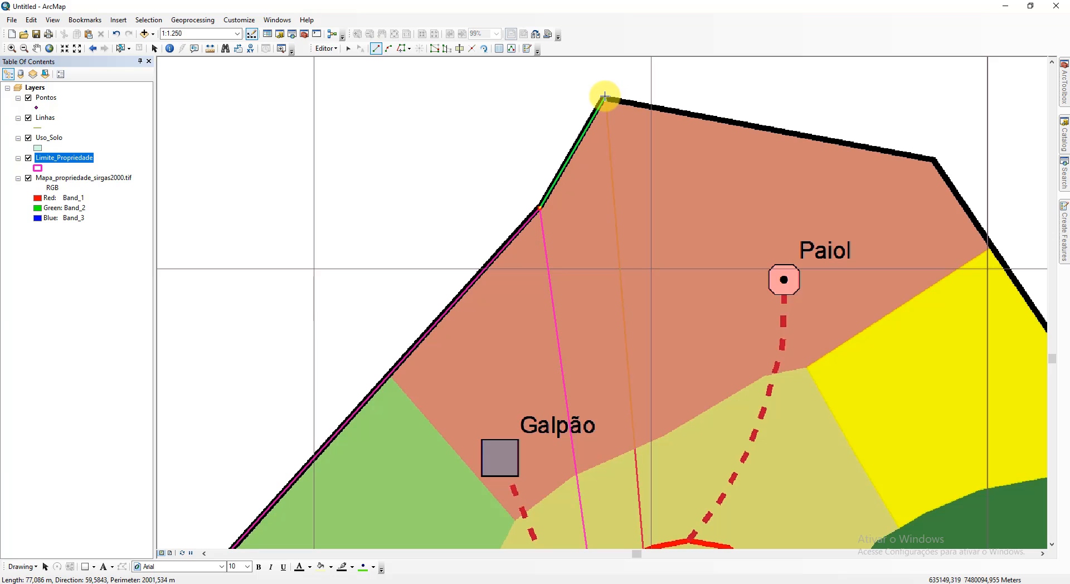
click(604, 98)
click(936, 161)
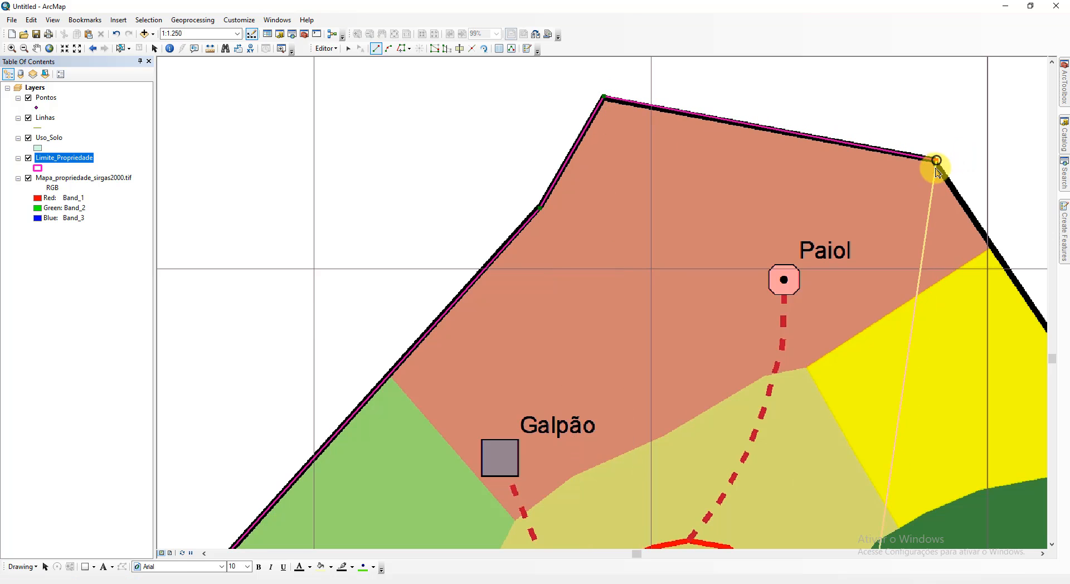
Step: Trace the boundary past the Plantio de milho area and down the eastern edge to the southeastern corner below the Nascente points
drag(942, 246, 425, 149)
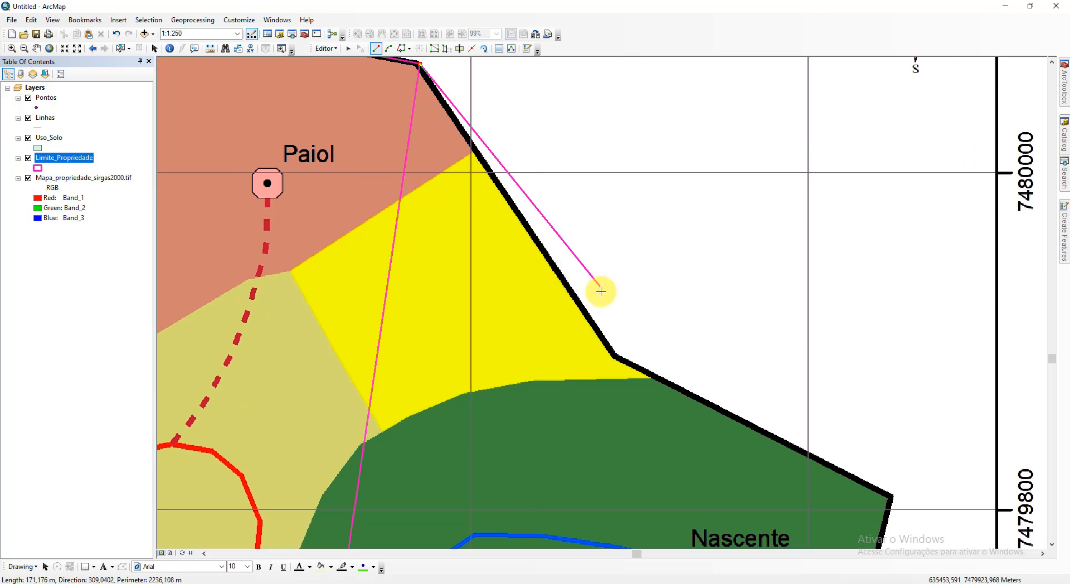
click(615, 357)
click(892, 496)
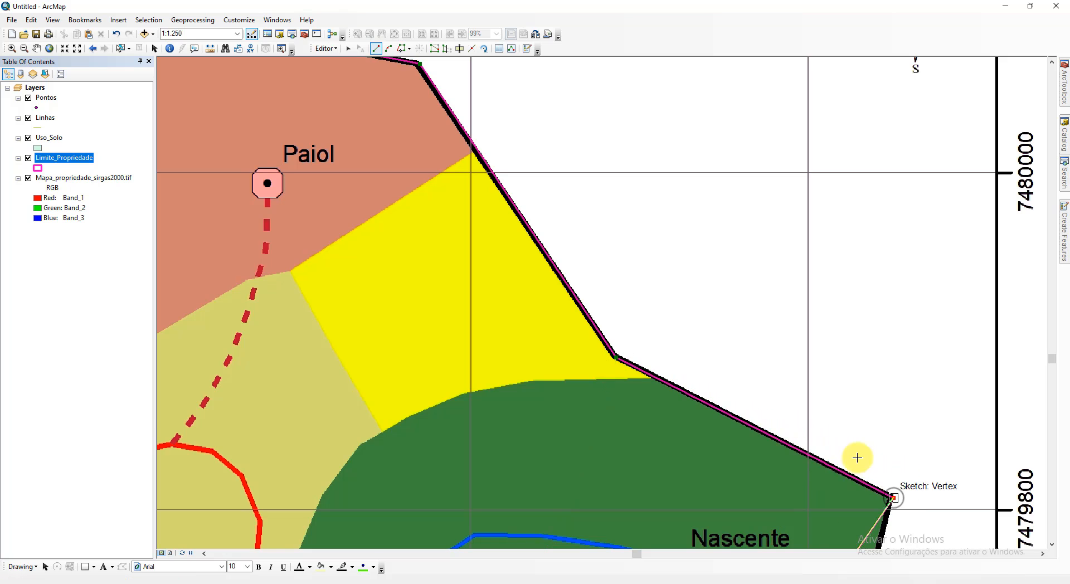
drag(804, 482, 710, 208)
drag(764, 443, 796, 88)
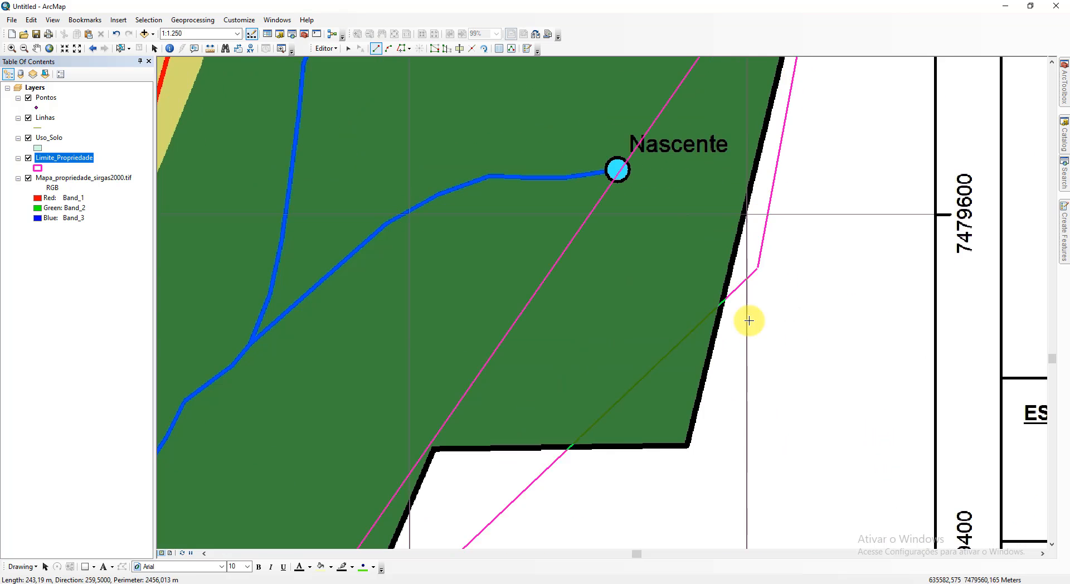
click(688, 445)
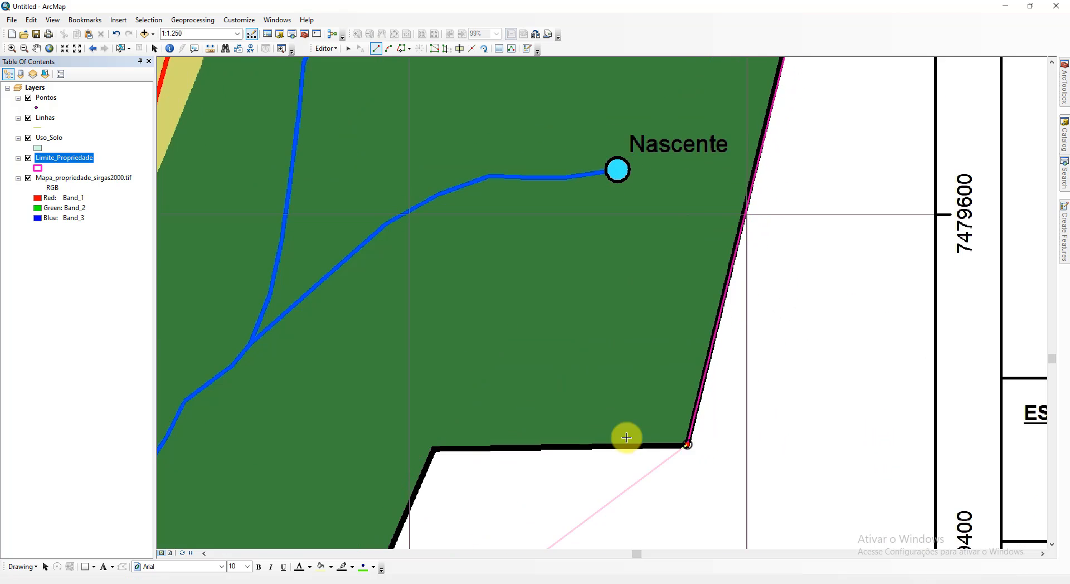
Step: Trace the remaining southeastern corners of the boundary back toward the southern tip and finish the polygon
click(437, 449)
drag(437, 449, 603, 116)
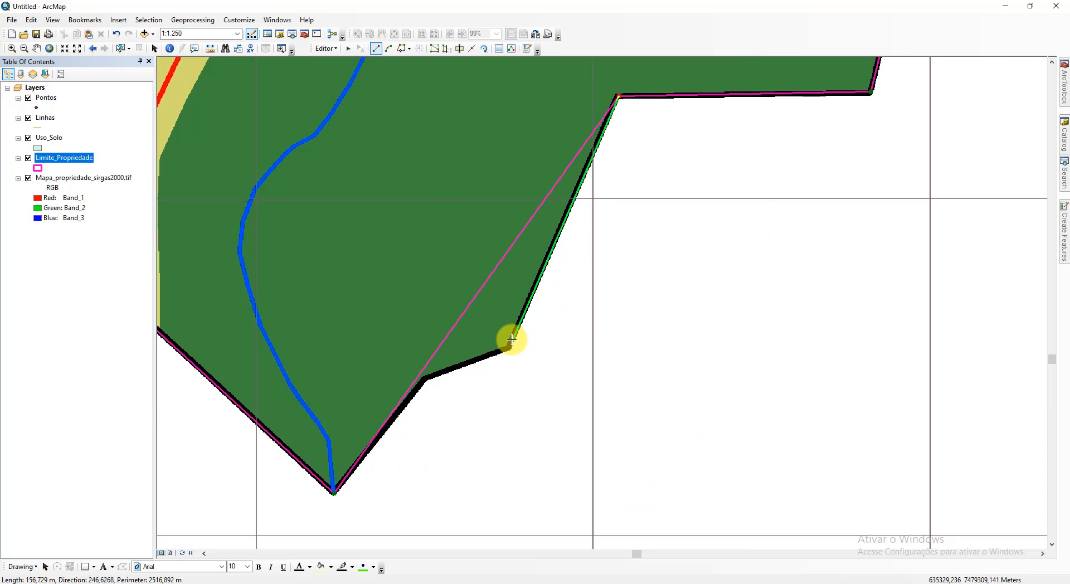
click(508, 348)
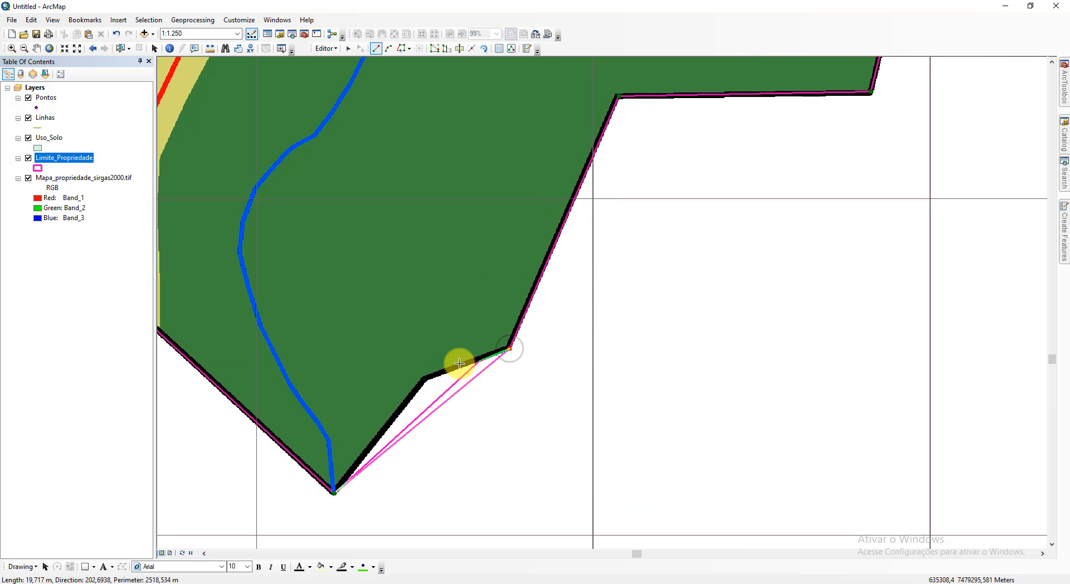
click(422, 379)
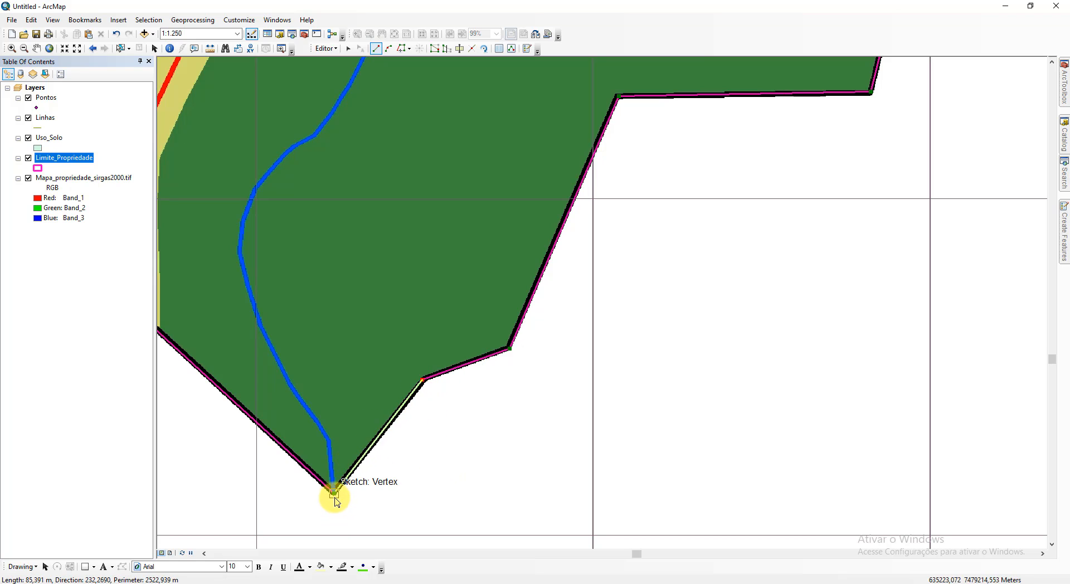
double_click(422, 381)
Step: Check the finished boundary against the whole property map and save the edits
drag(465, 403, 774, 361)
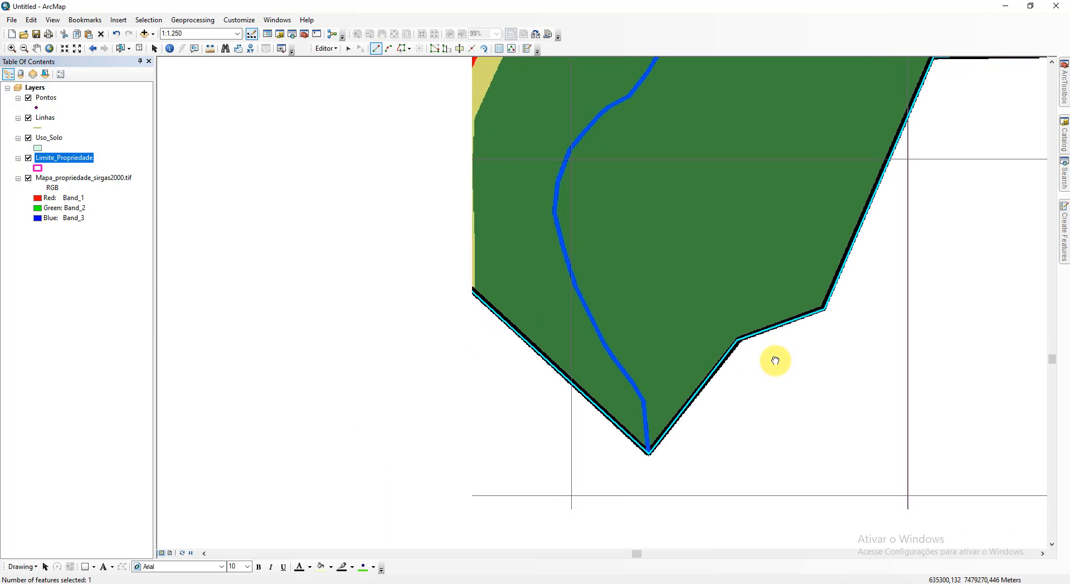
scroll(756, 383, up, 4)
scroll(738, 384, down, 6)
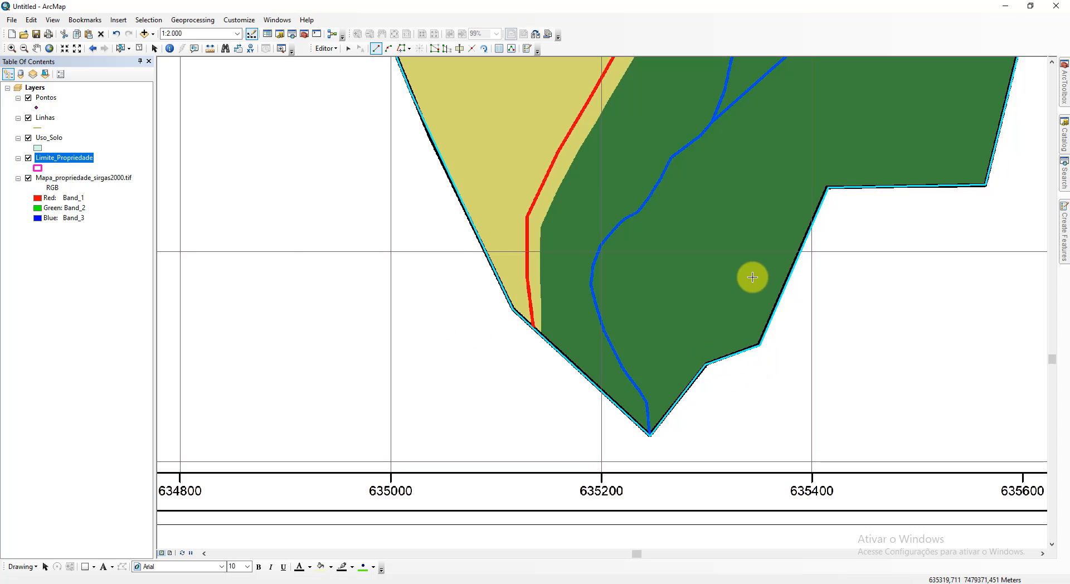
scroll(744, 278, down, 2)
drag(771, 250, 591, 427)
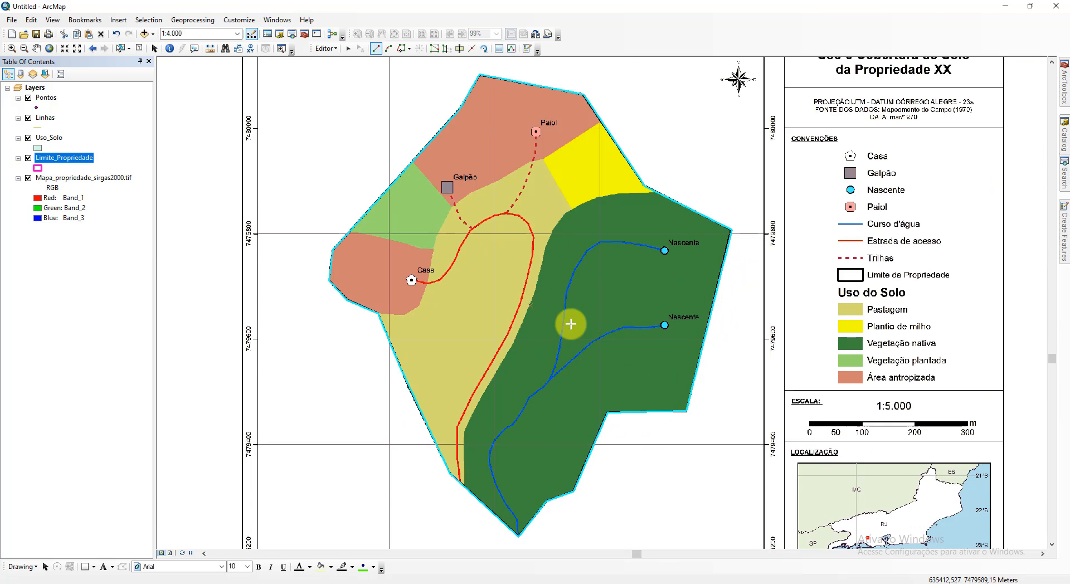
click(328, 48)
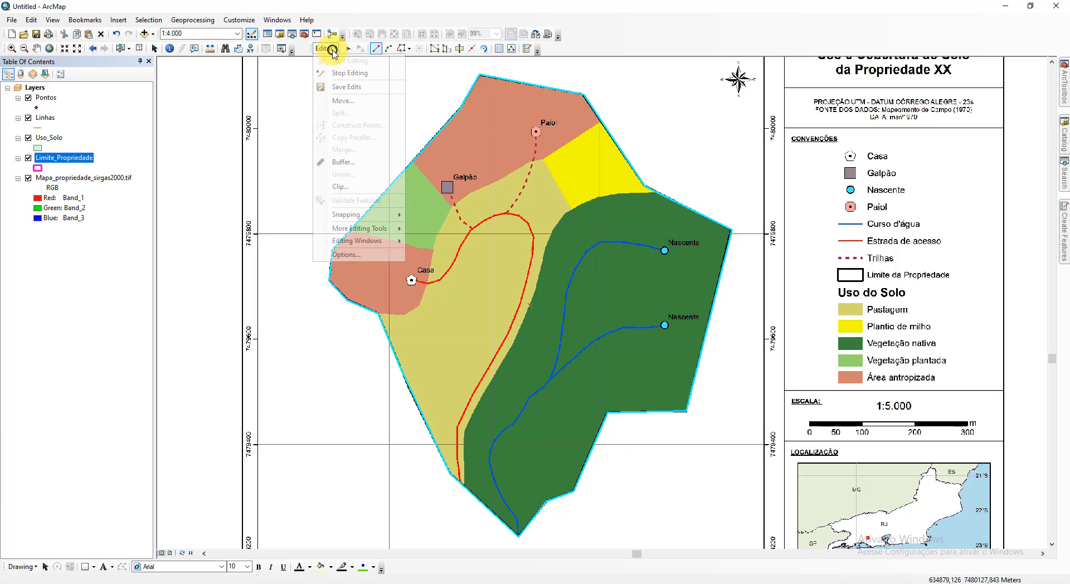
click(365, 91)
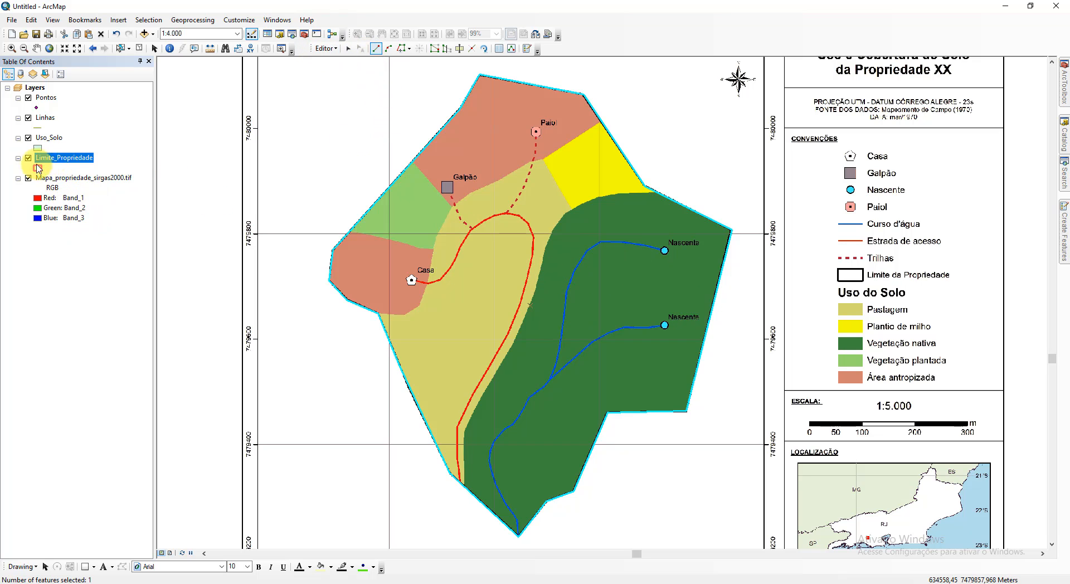
Step: Save the edits made to the property boundary layer
click(327, 48)
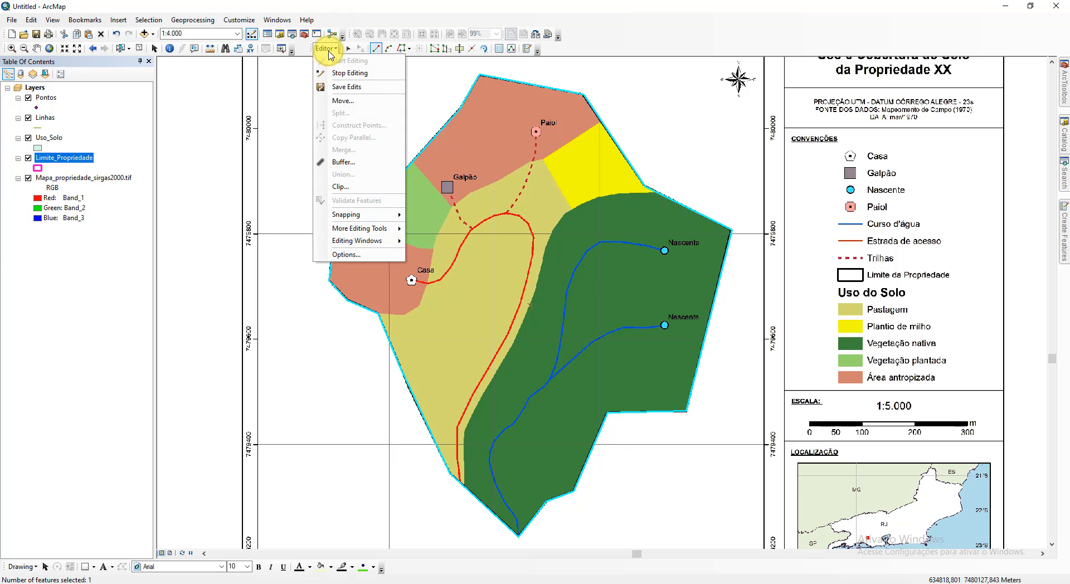
click(353, 89)
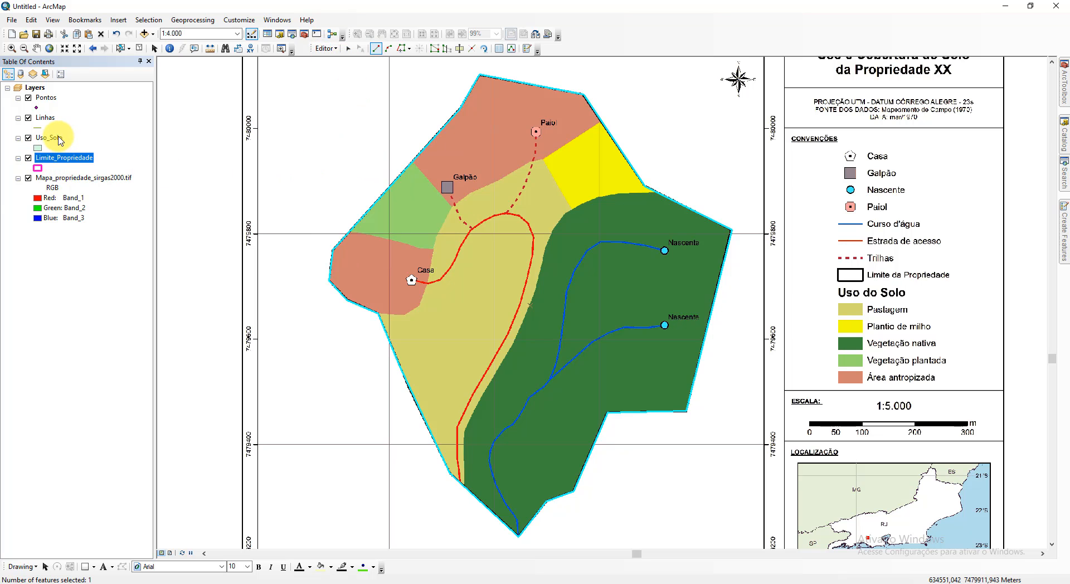
click(53, 139)
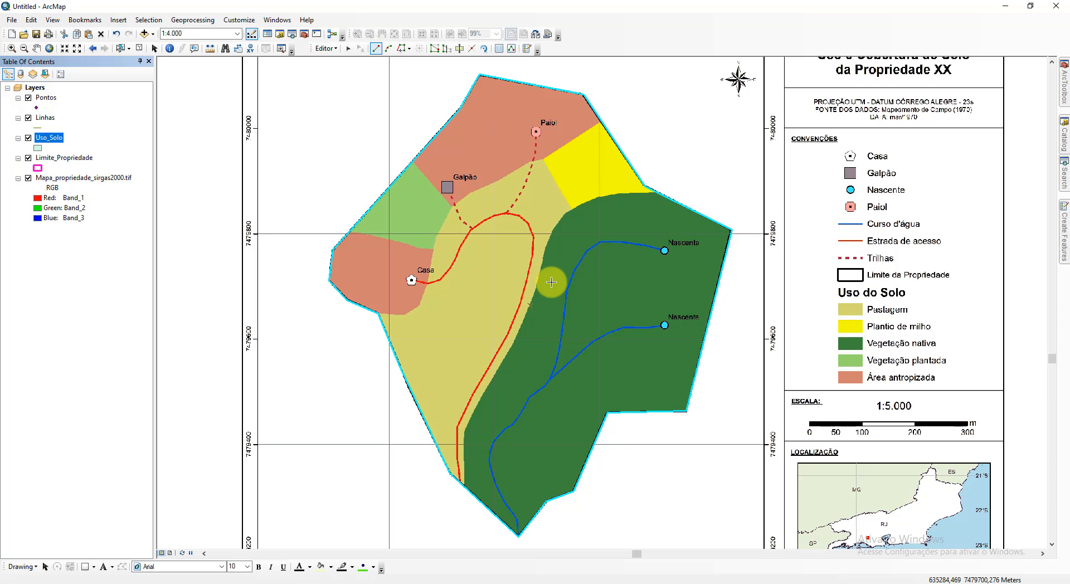
right_click(53, 138)
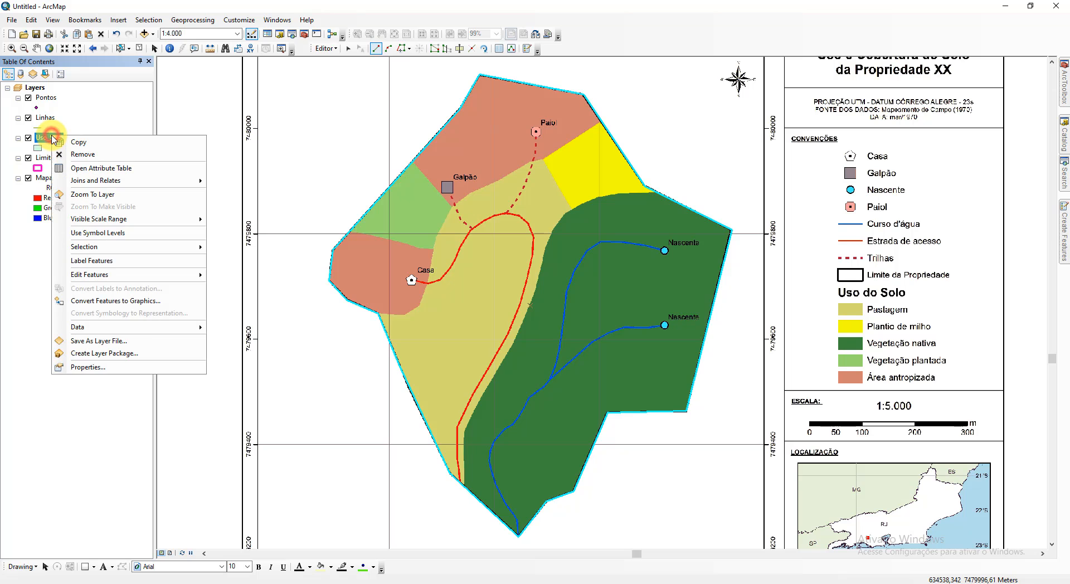
click(147, 169)
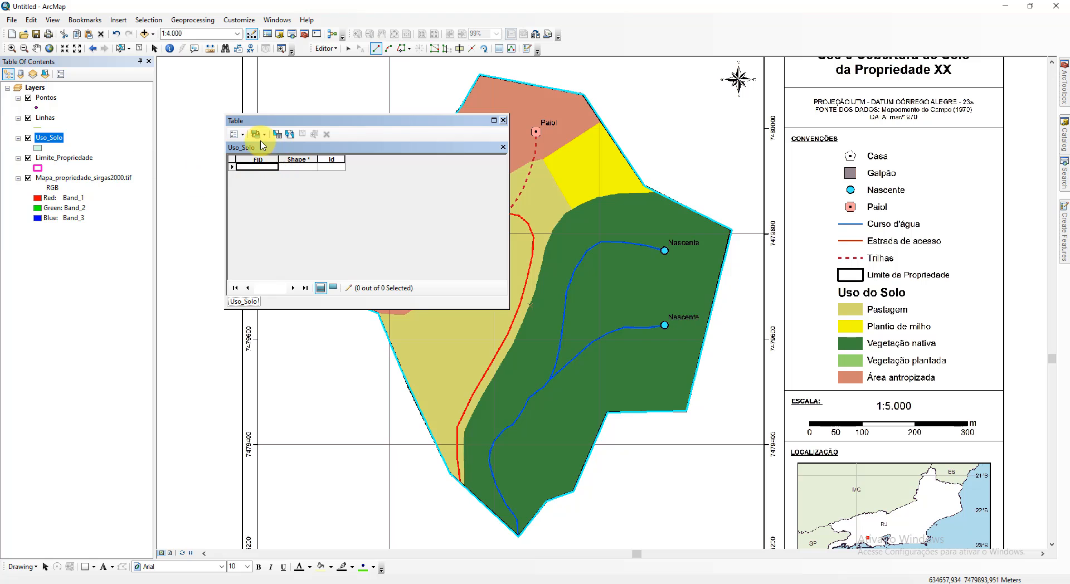
click(242, 136)
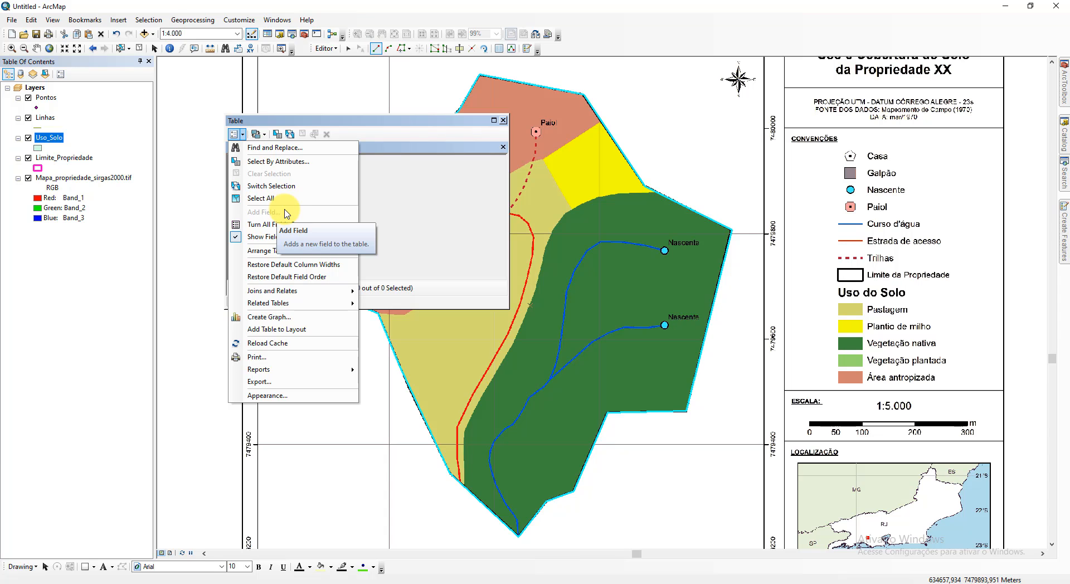
click(503, 121)
click(502, 121)
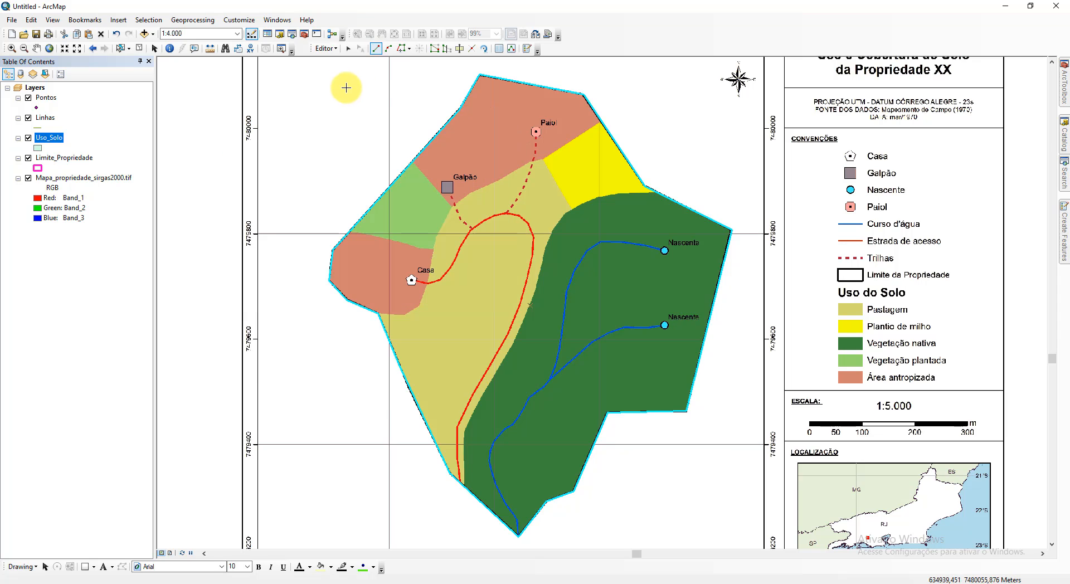
Step: End the editing session and add a Text field named Uso with length 50 to the Uso_Solo attribute table
click(325, 49)
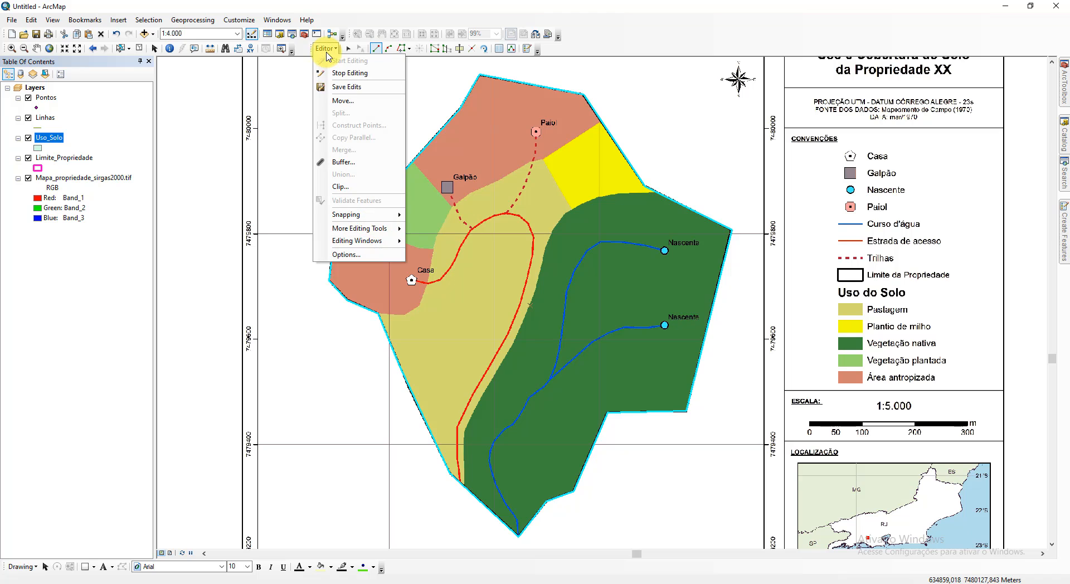
click(369, 73)
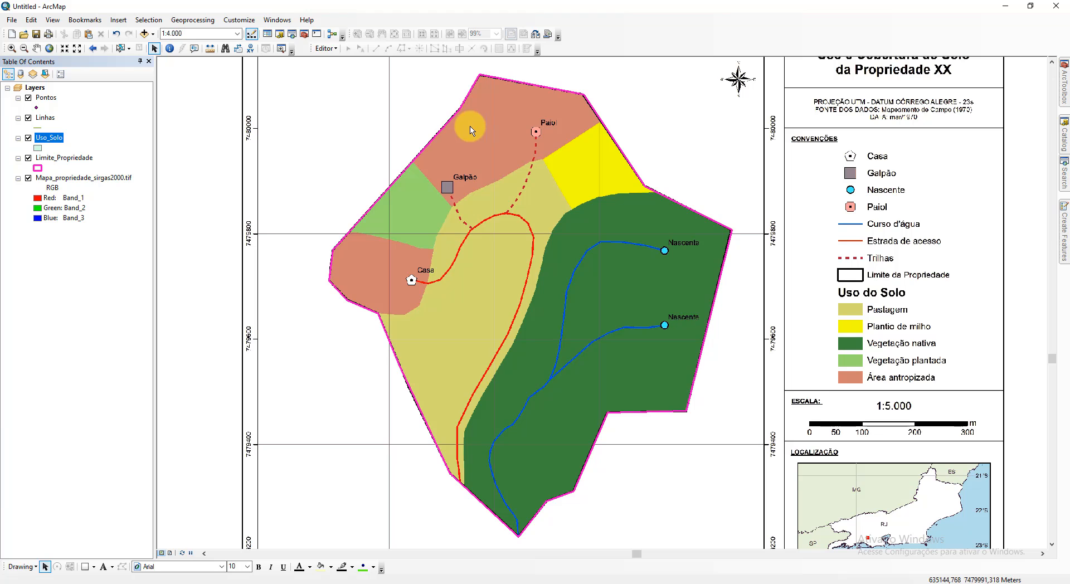
right_click(59, 142)
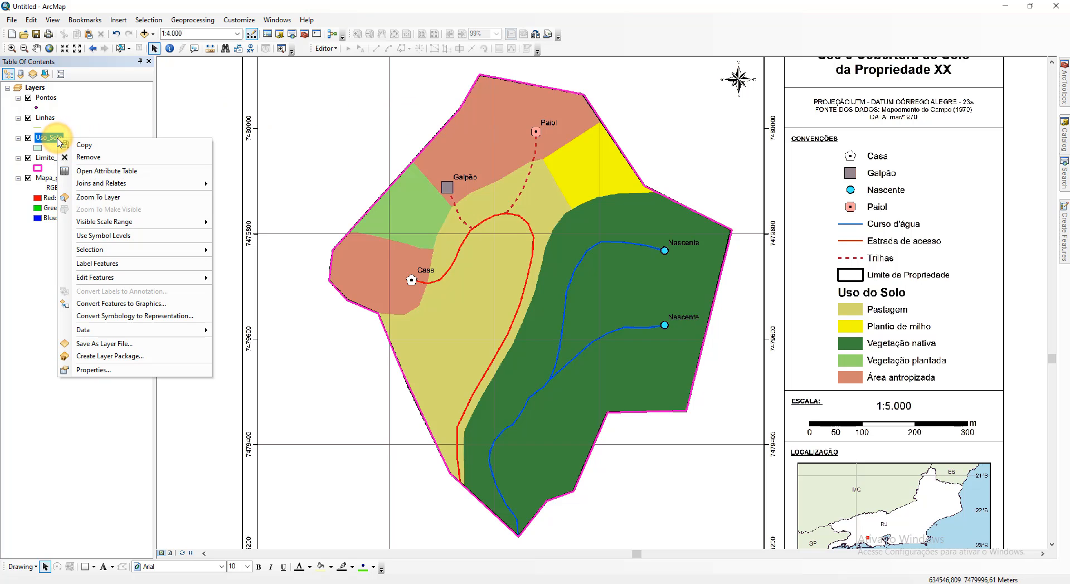
click(153, 171)
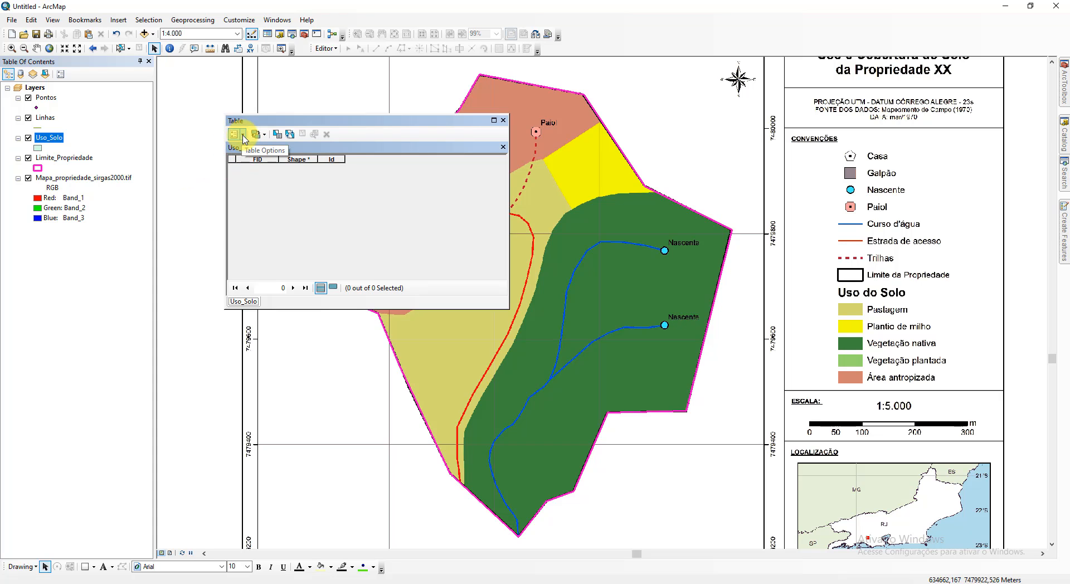
click(243, 136)
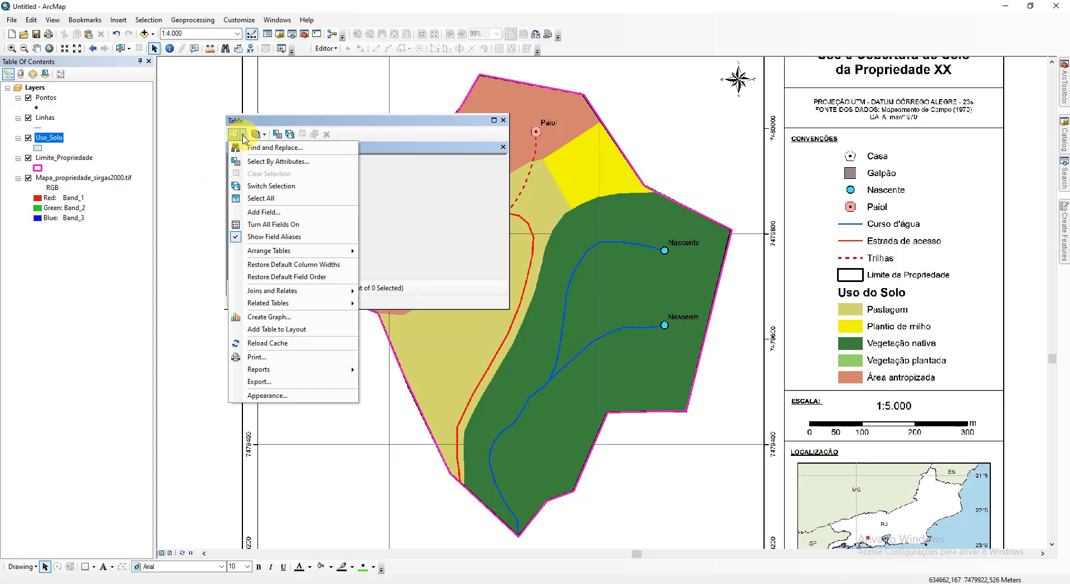
click(315, 216)
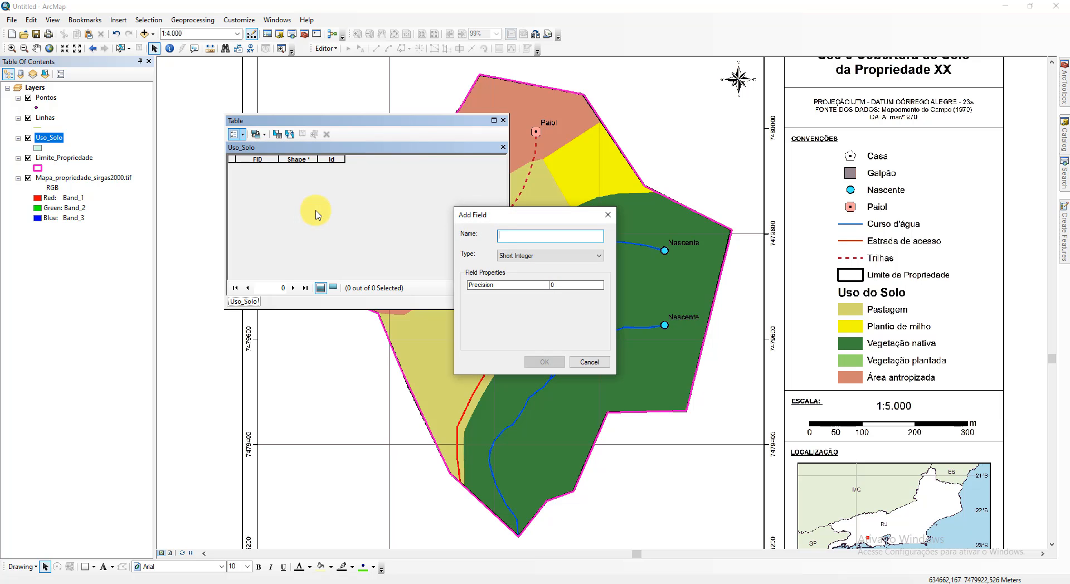
text(Uso)
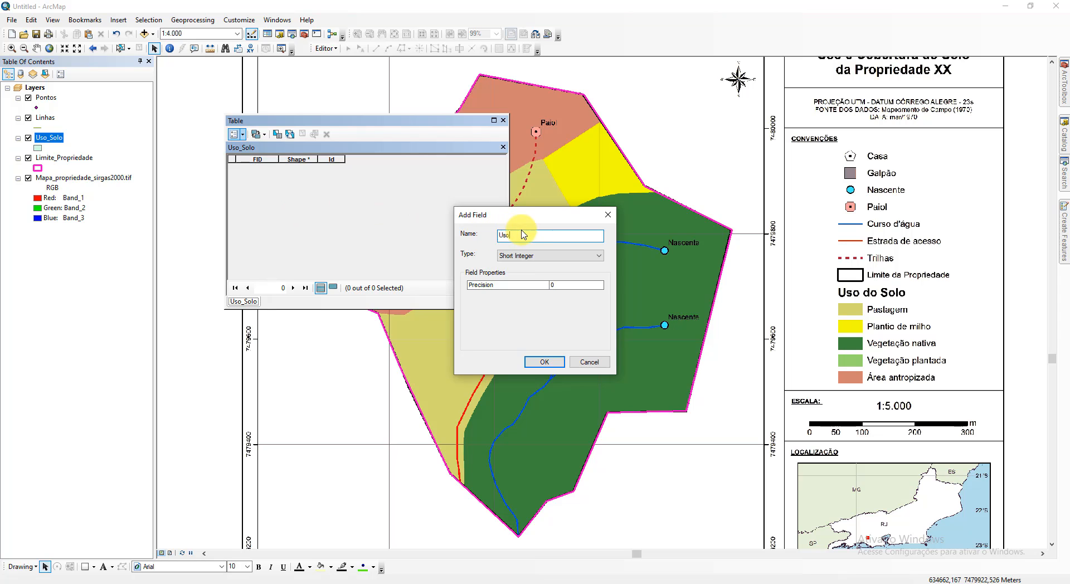
click(528, 256)
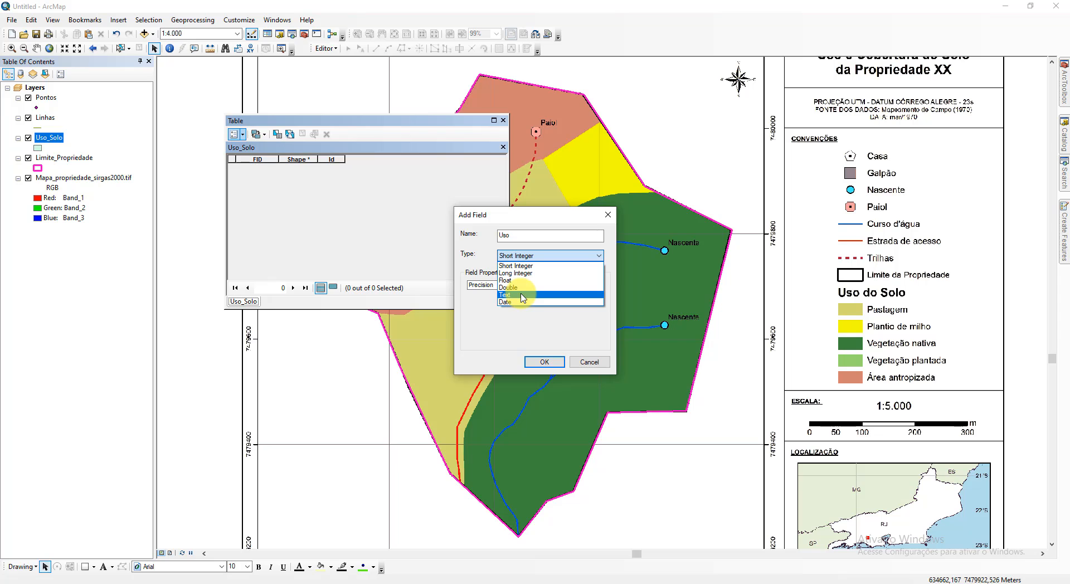
click(523, 295)
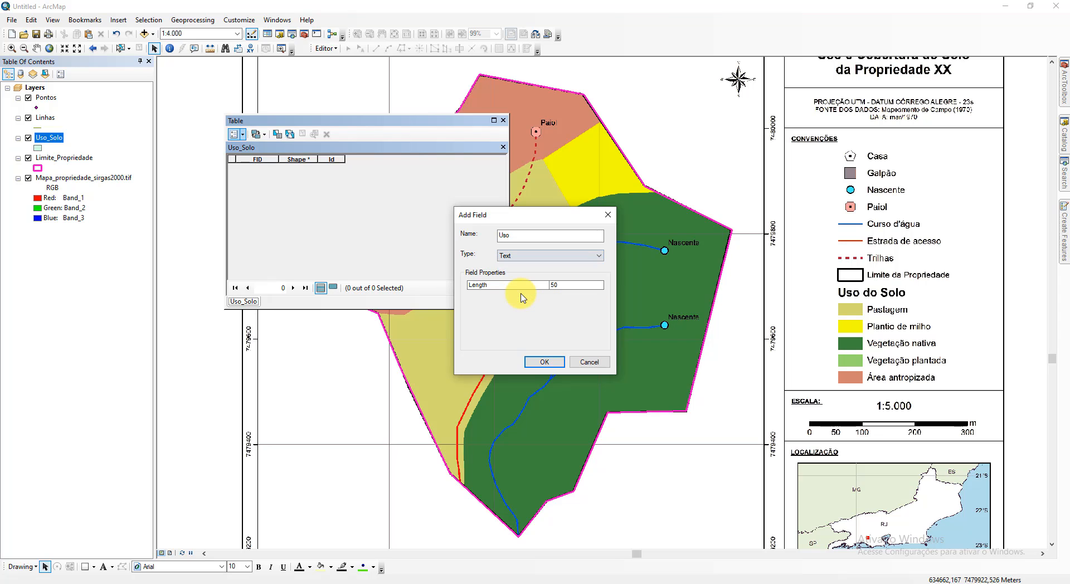
click(561, 286)
click(546, 321)
click(545, 361)
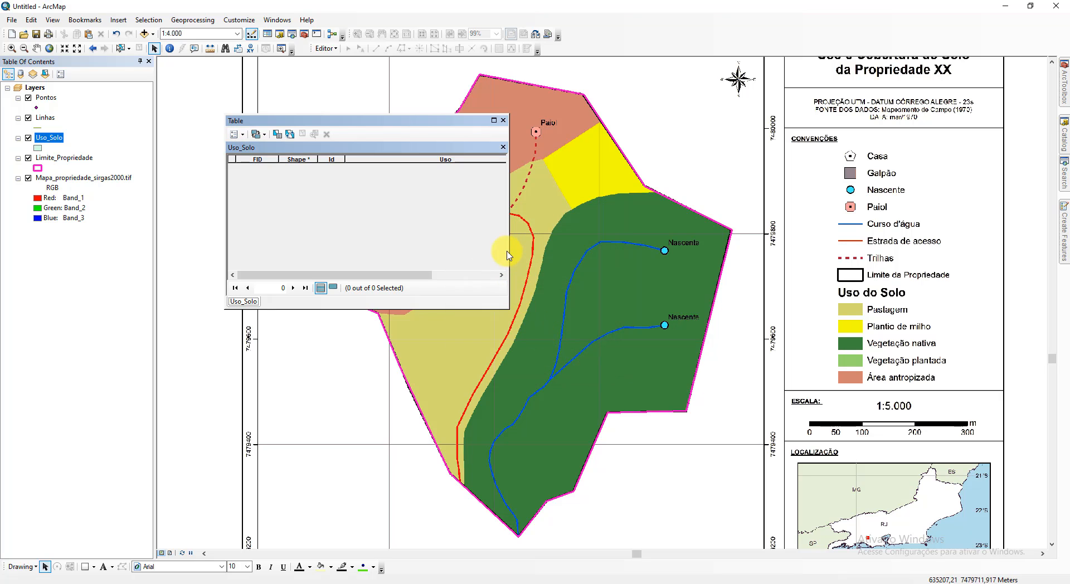
Step: Widen the attribute table window and add a Double field named Area_ha to the Uso_Solo table
drag(509, 238, 707, 239)
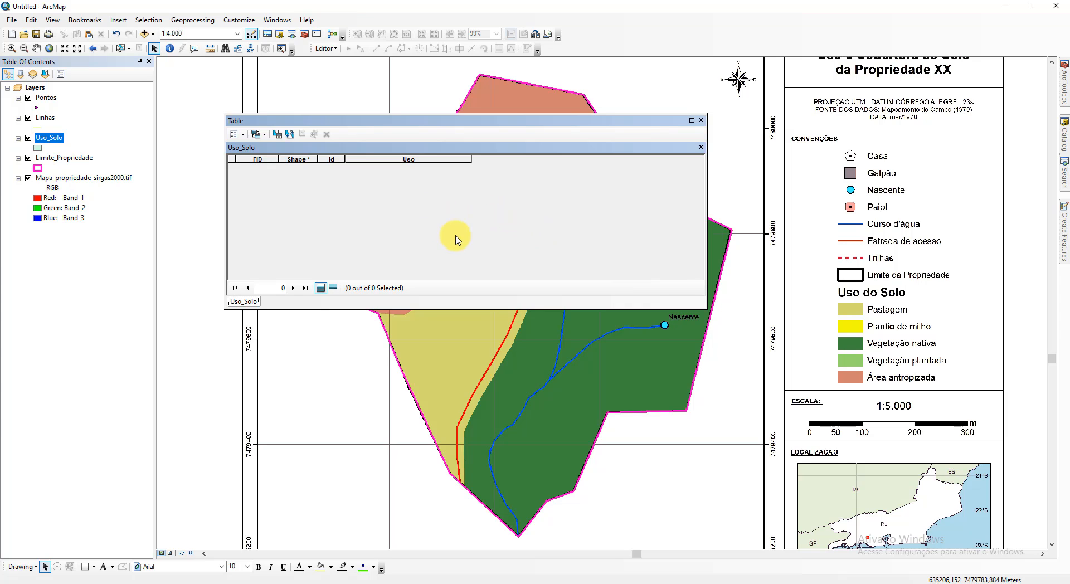
click(240, 134)
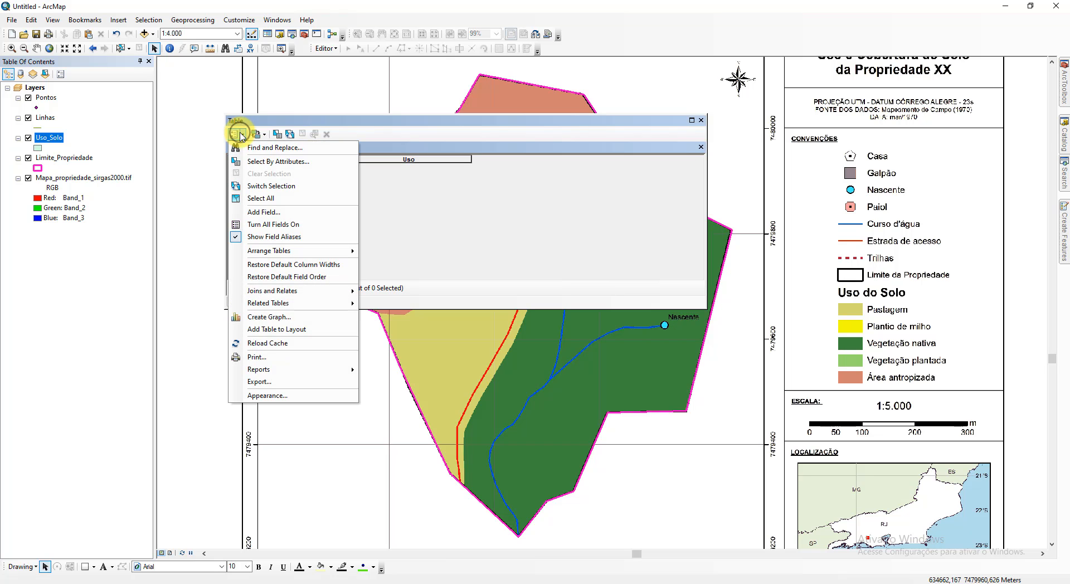
click(276, 212)
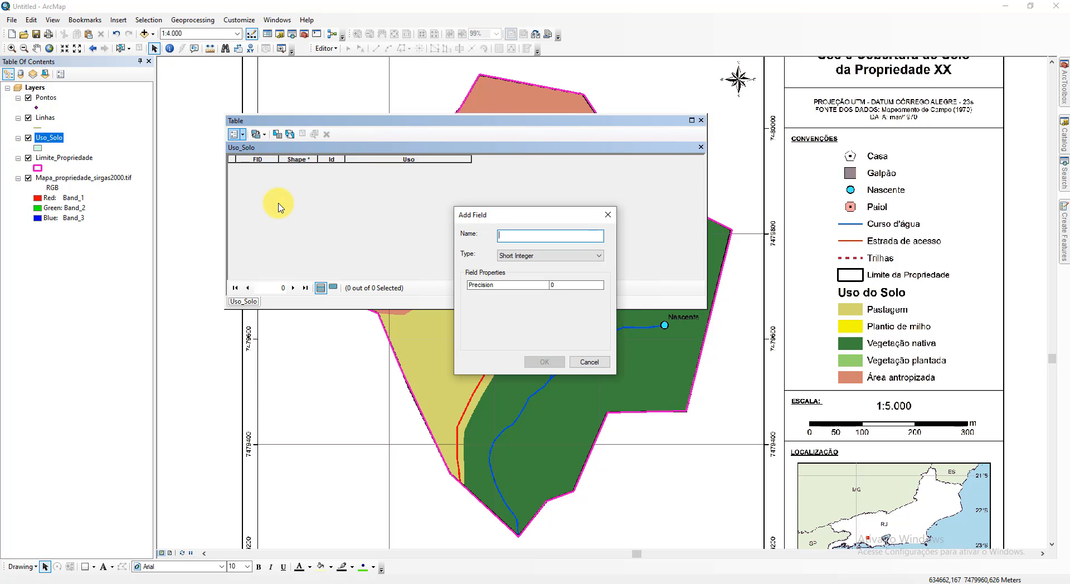
text(Area_ha)
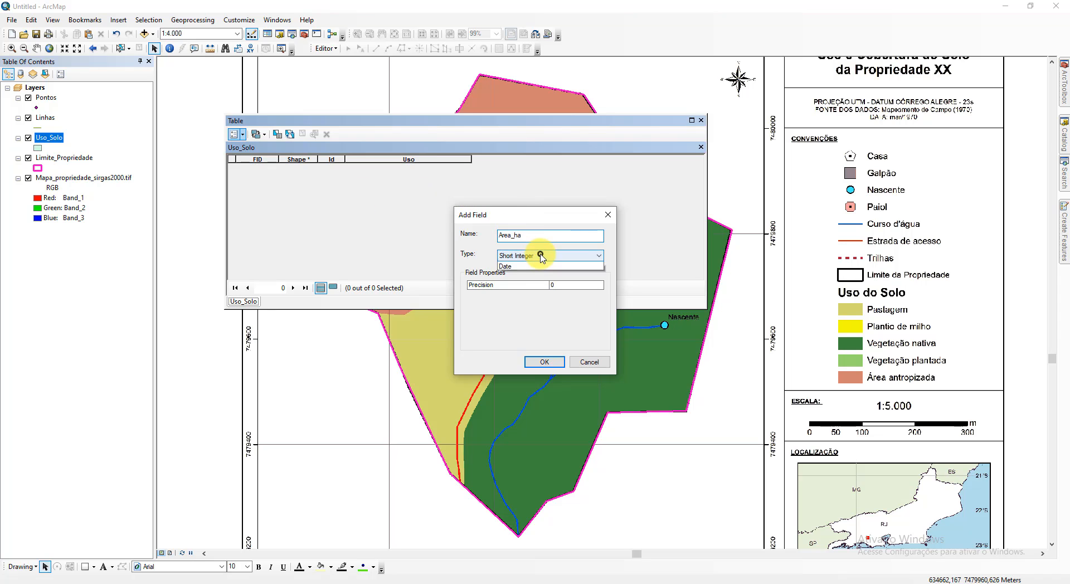
click(544, 256)
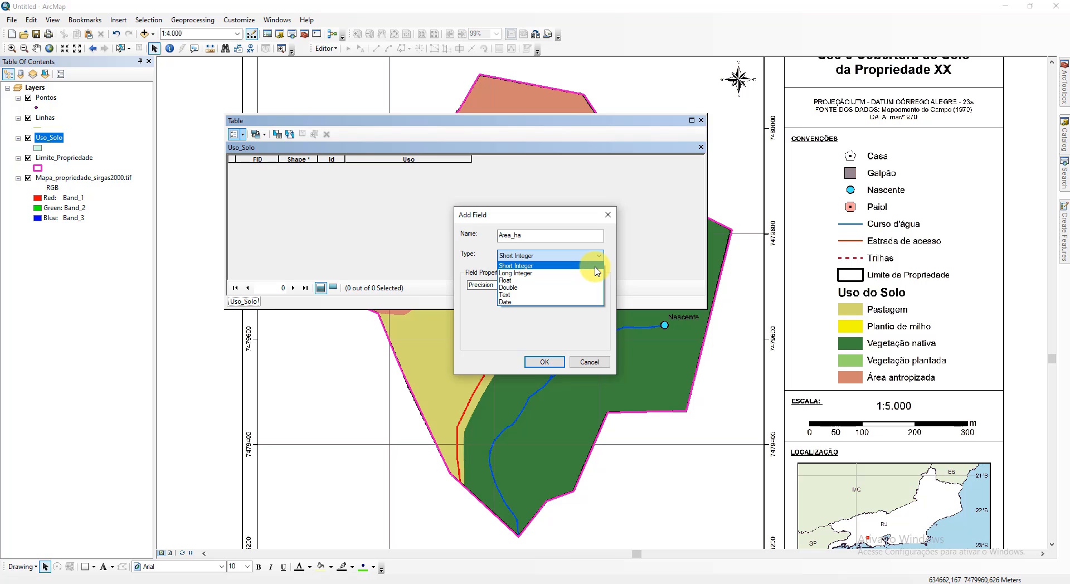
click(517, 288)
click(544, 361)
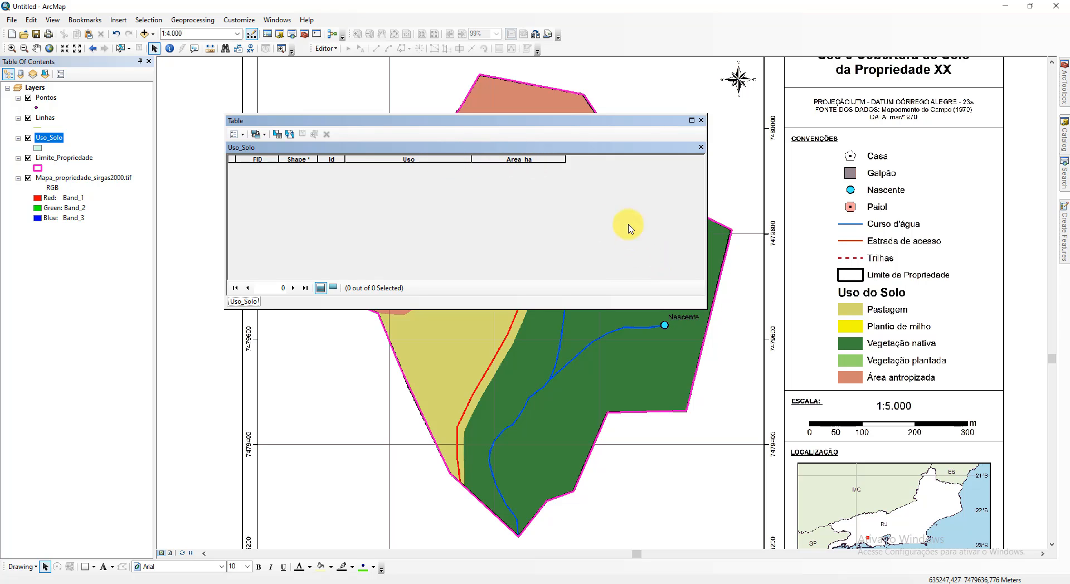
Step: Add a Text field named Nome with length 50 to the attribute table of the Linhas layer
right_click(51, 123)
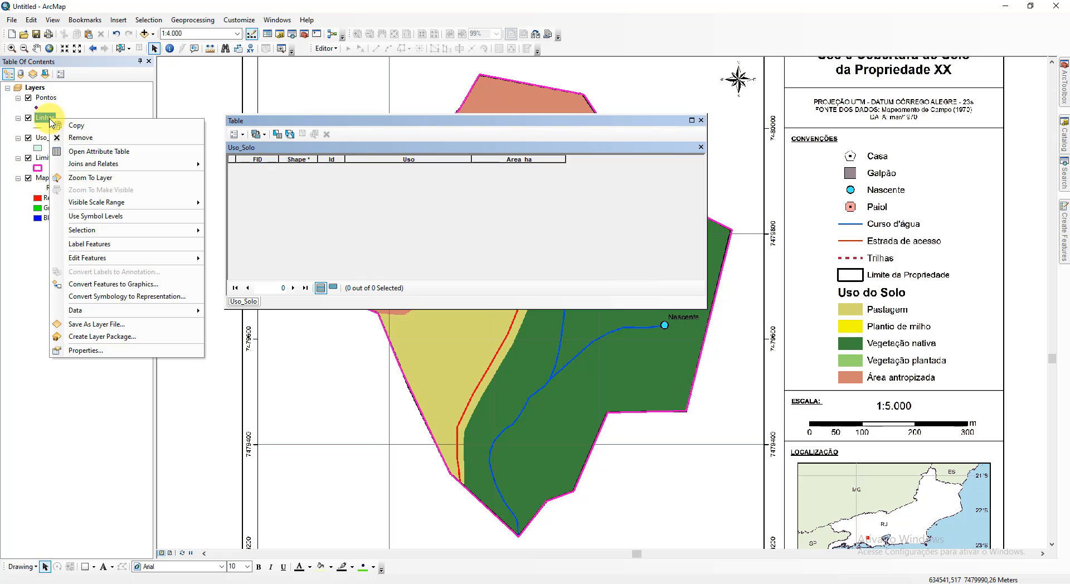
click(137, 153)
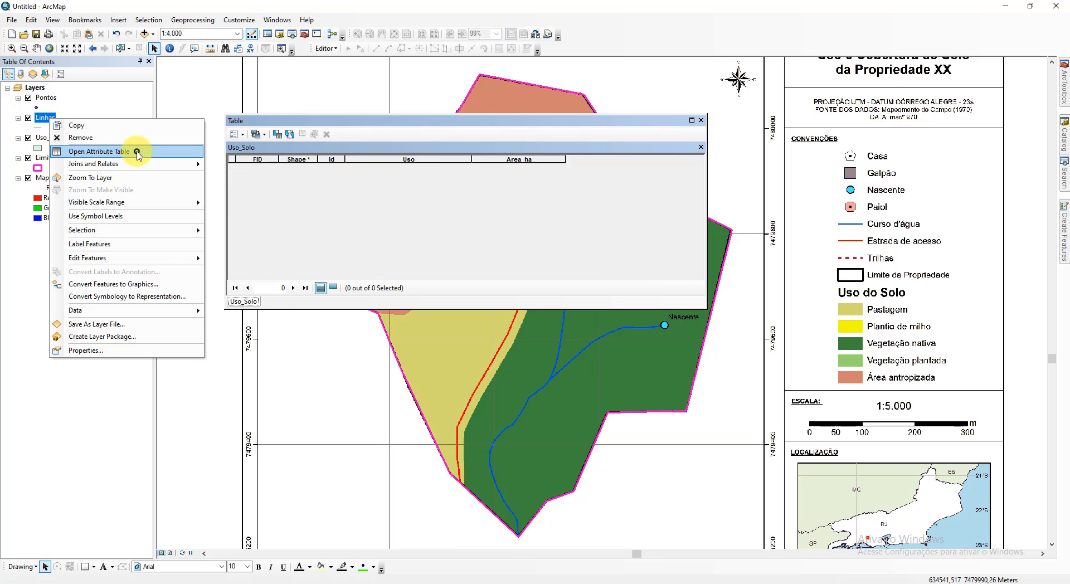
click(238, 136)
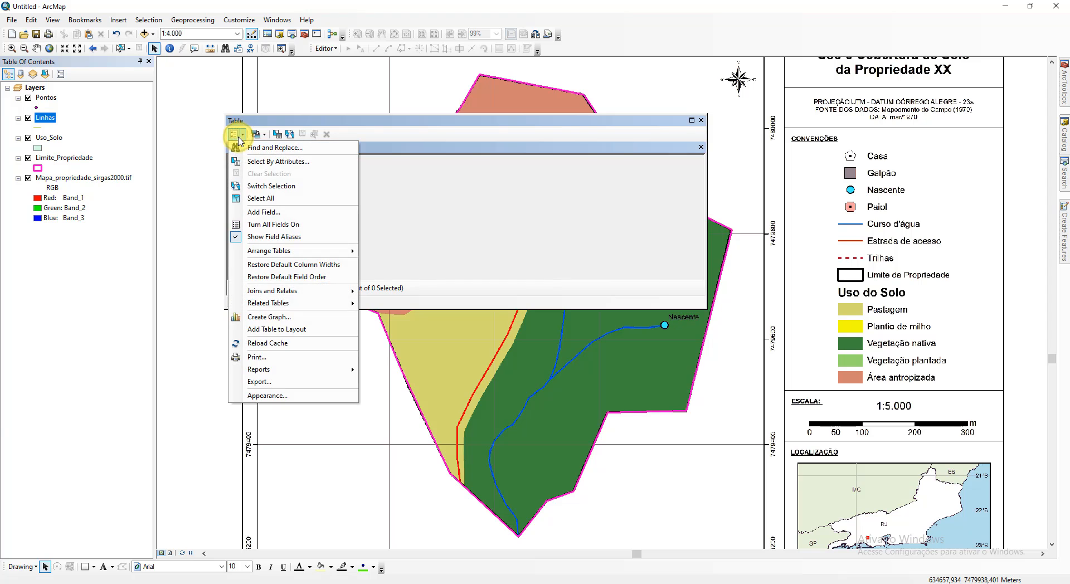
click(304, 212)
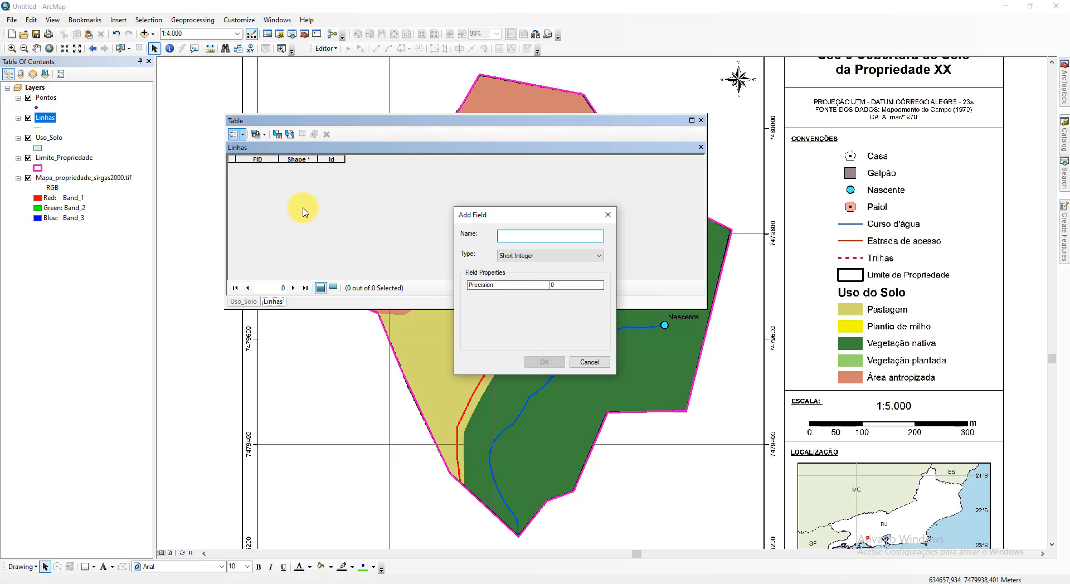
text(Nome)
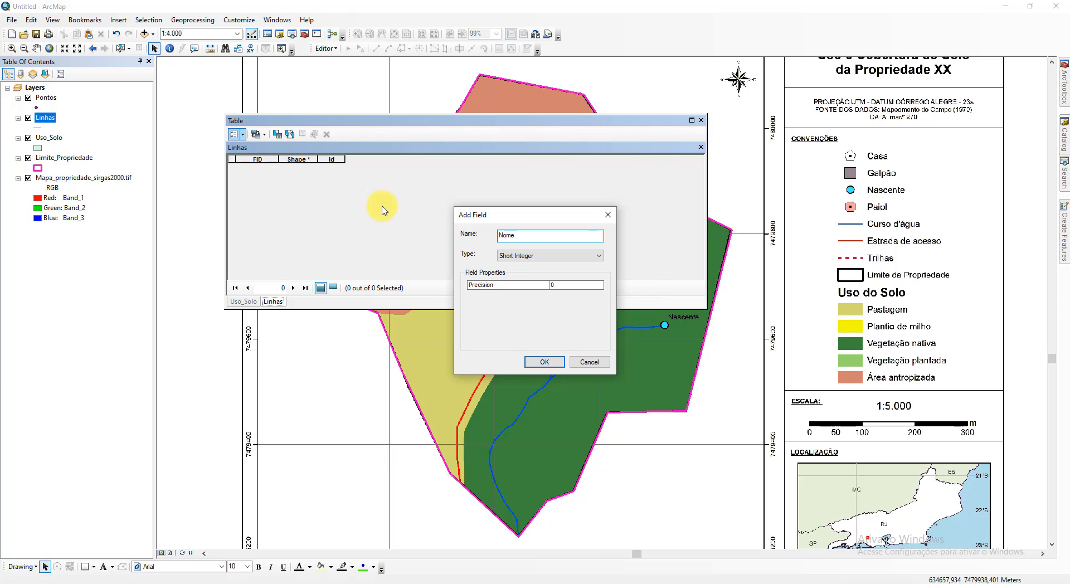
click(545, 257)
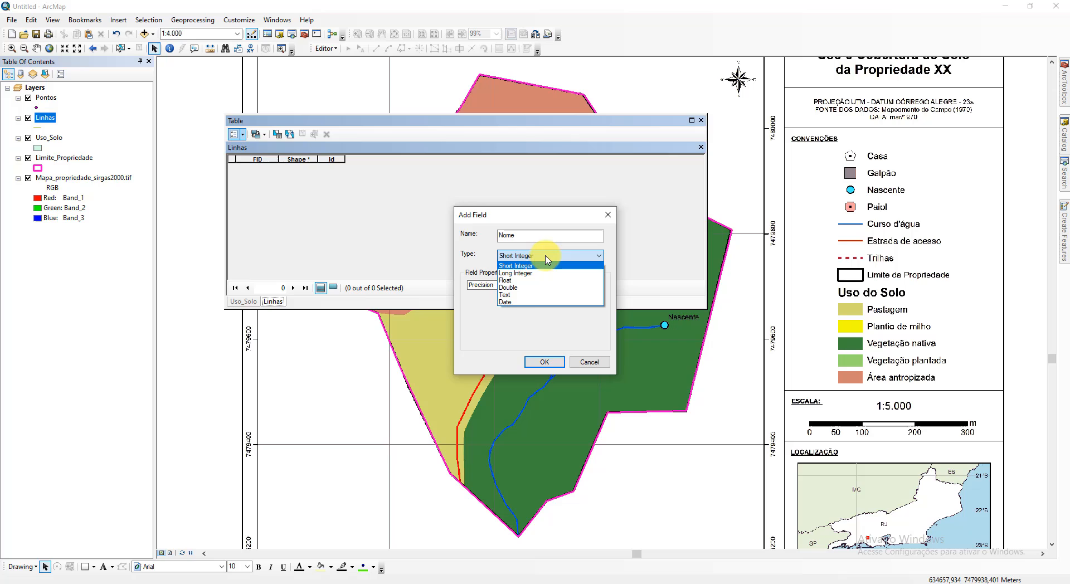
click(529, 295)
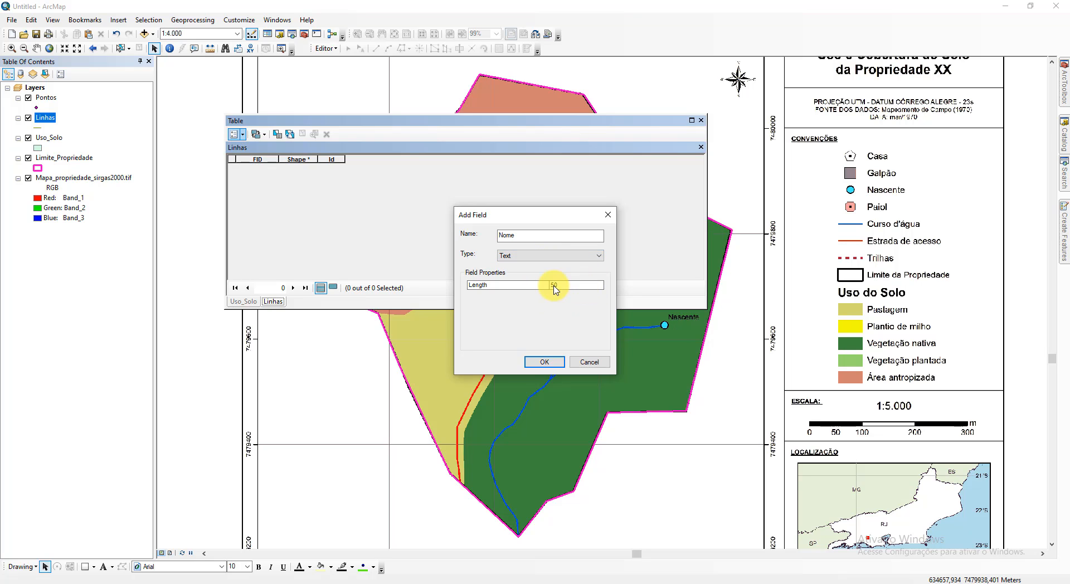
click(560, 364)
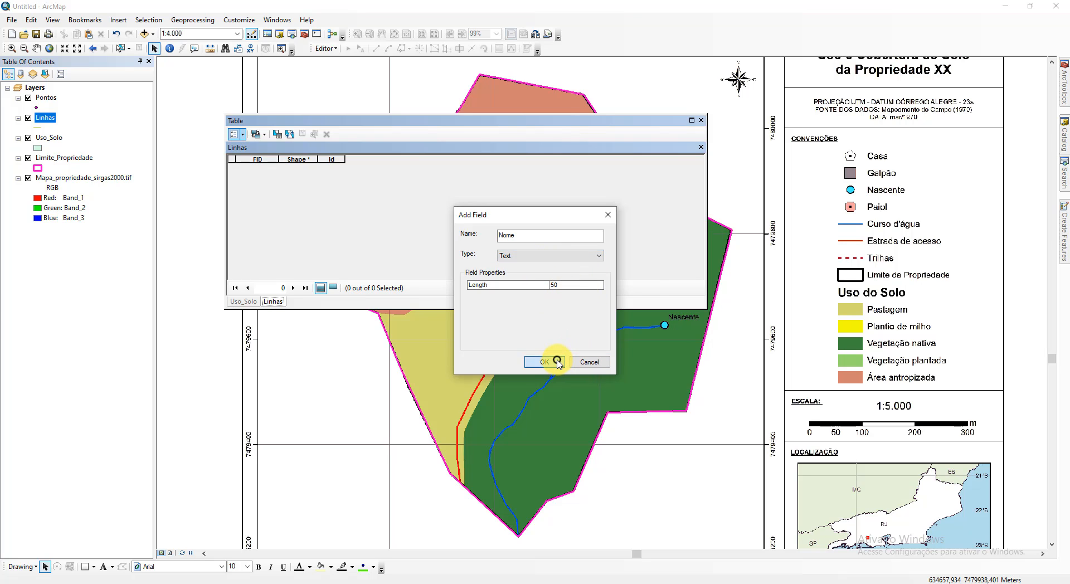
Step: Add a Double field named Comprimento to the Linhas table, accepting the shortened name Compriment, and narrow the Nome column
click(238, 136)
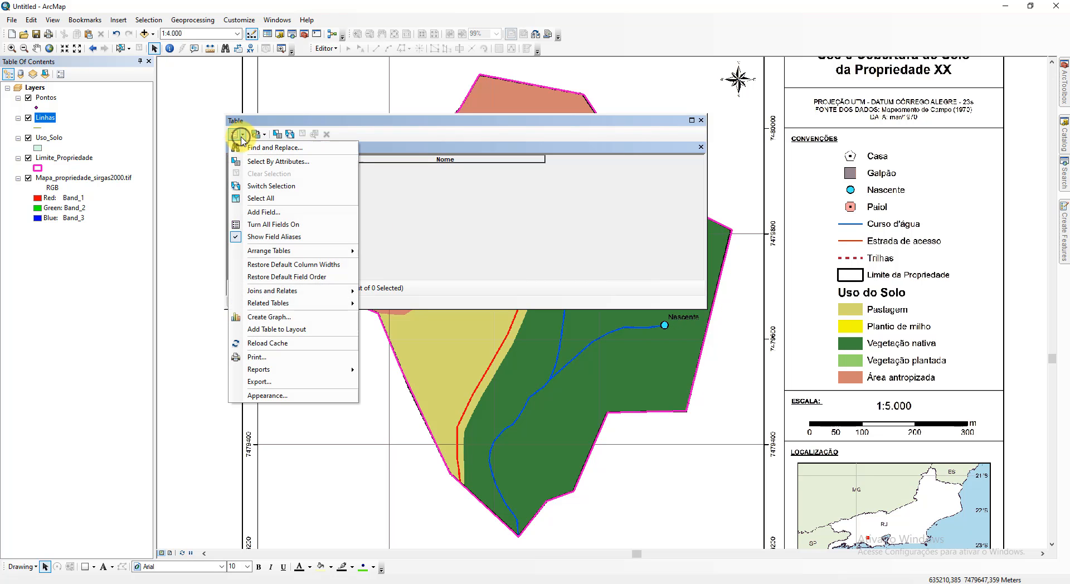
click(284, 212)
text(Comp)
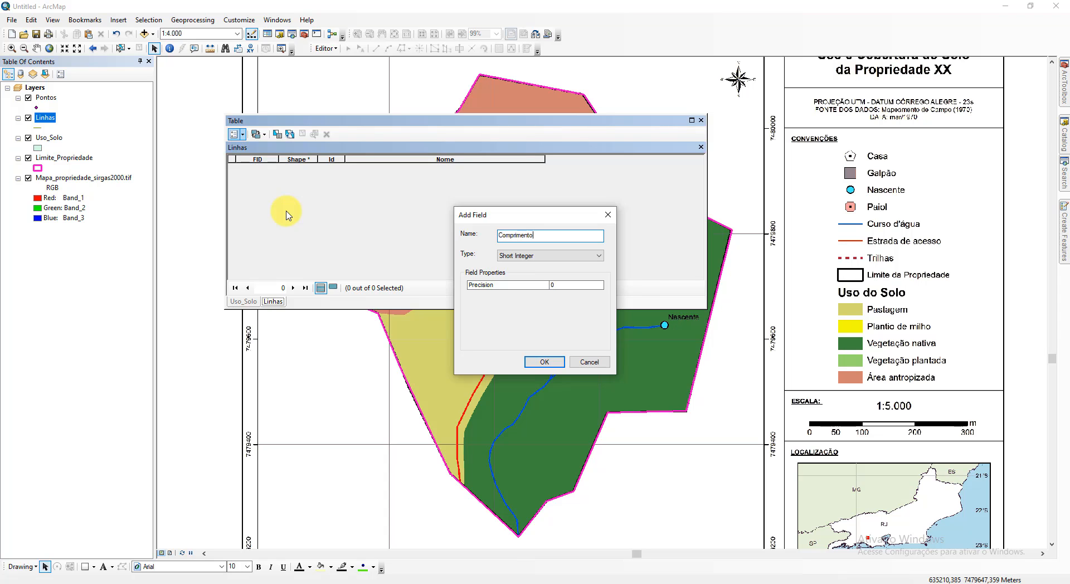
text(rimento)
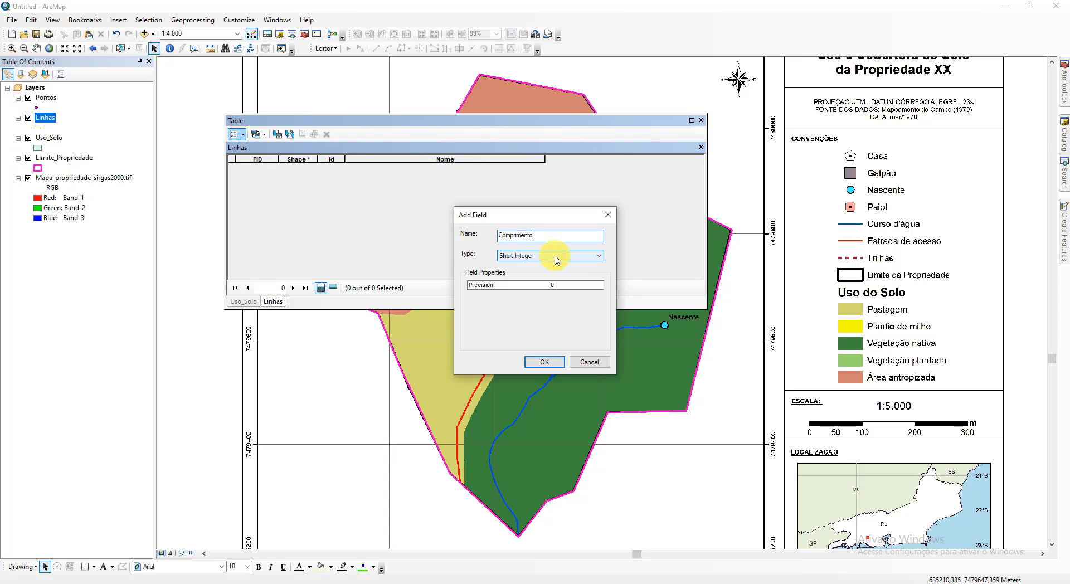
click(551, 256)
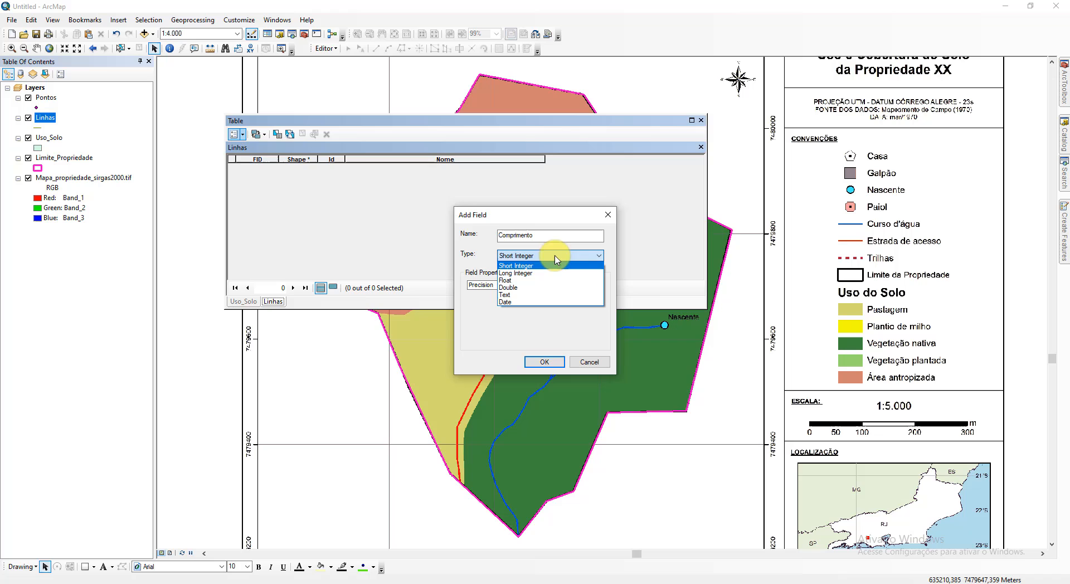
click(537, 287)
click(544, 361)
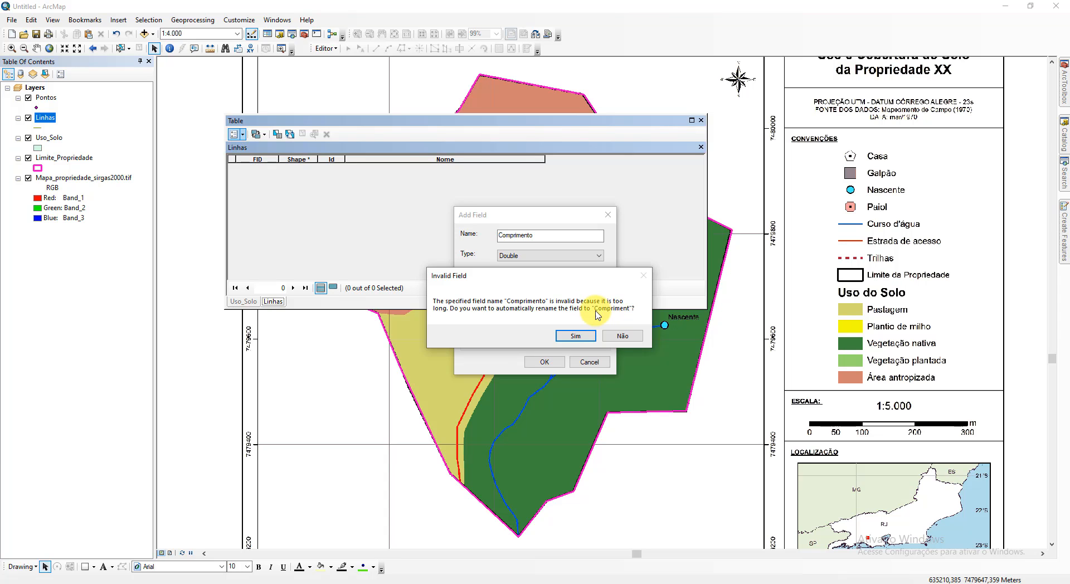
click(576, 336)
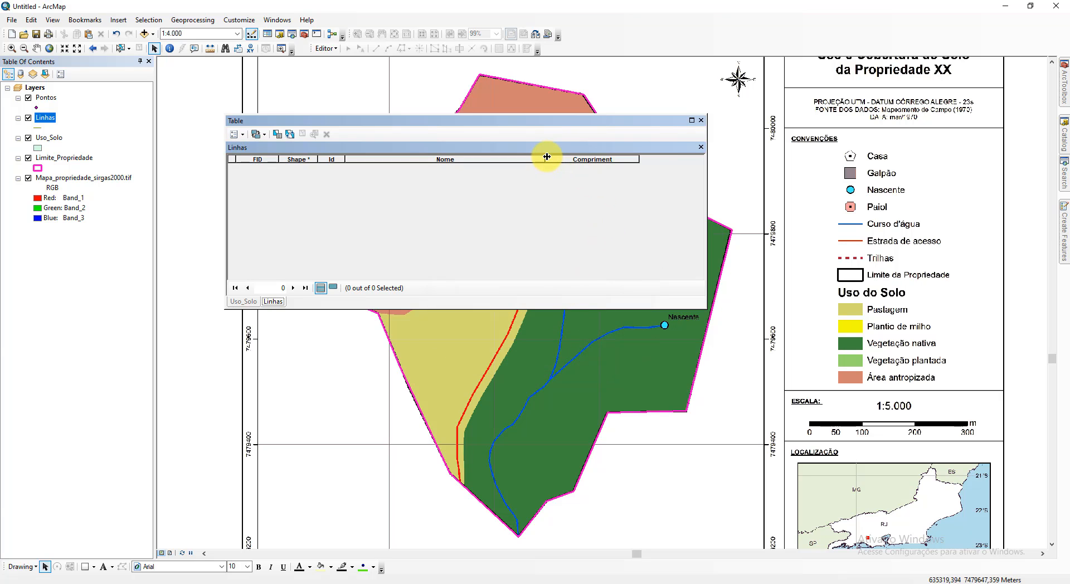
drag(545, 158, 467, 167)
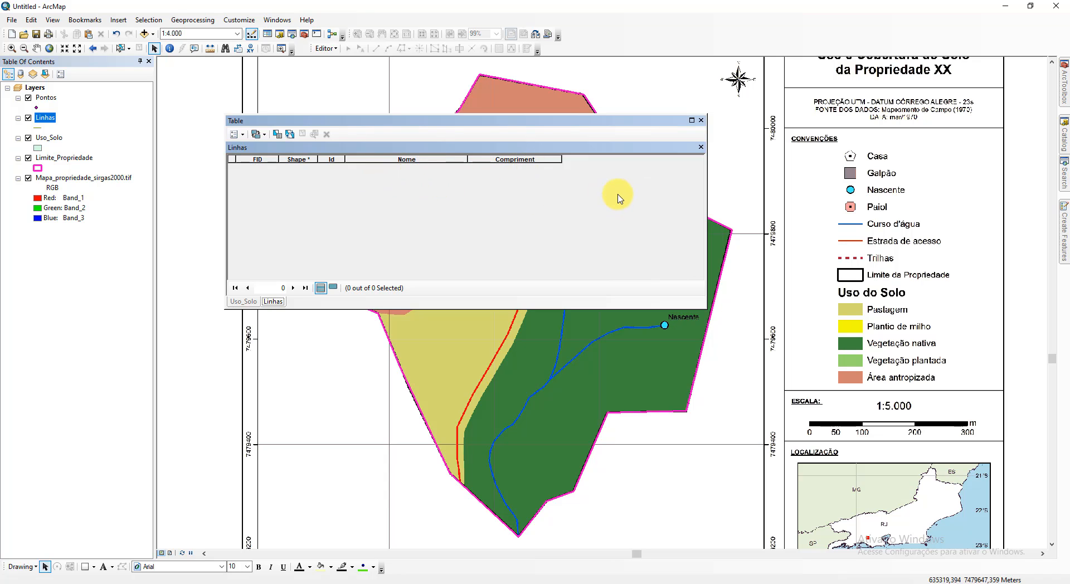
Step: Open the attribute table of the Pontos layer and add a Text field named Nome with length 50
right_click(47, 100)
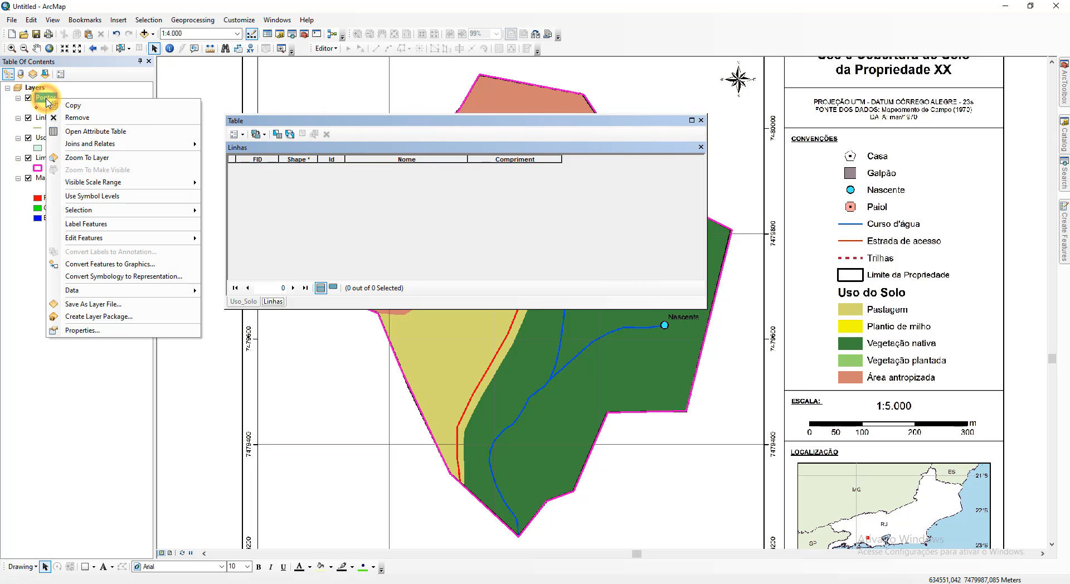
click(139, 132)
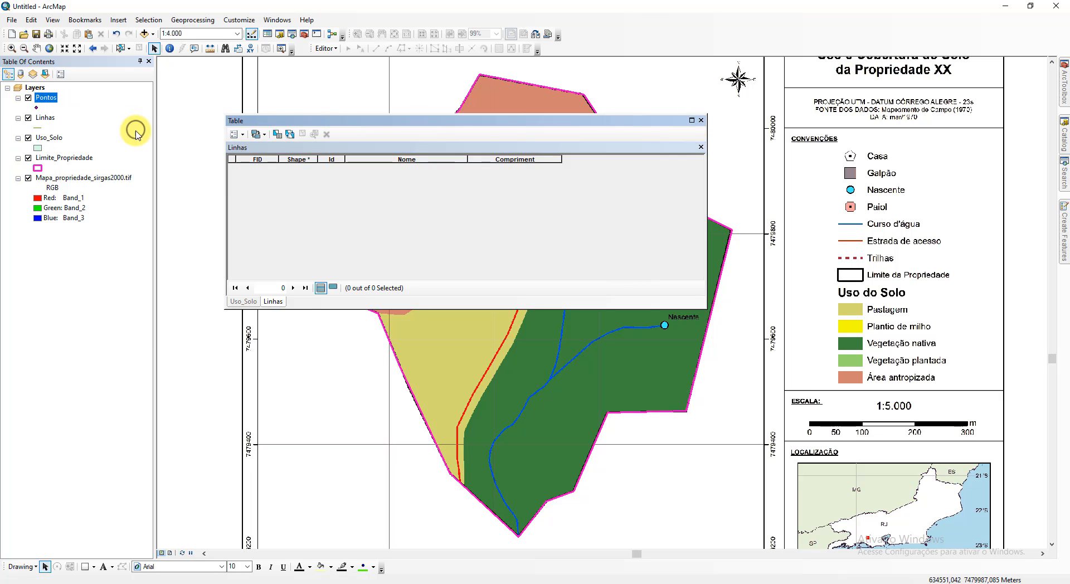
click(235, 134)
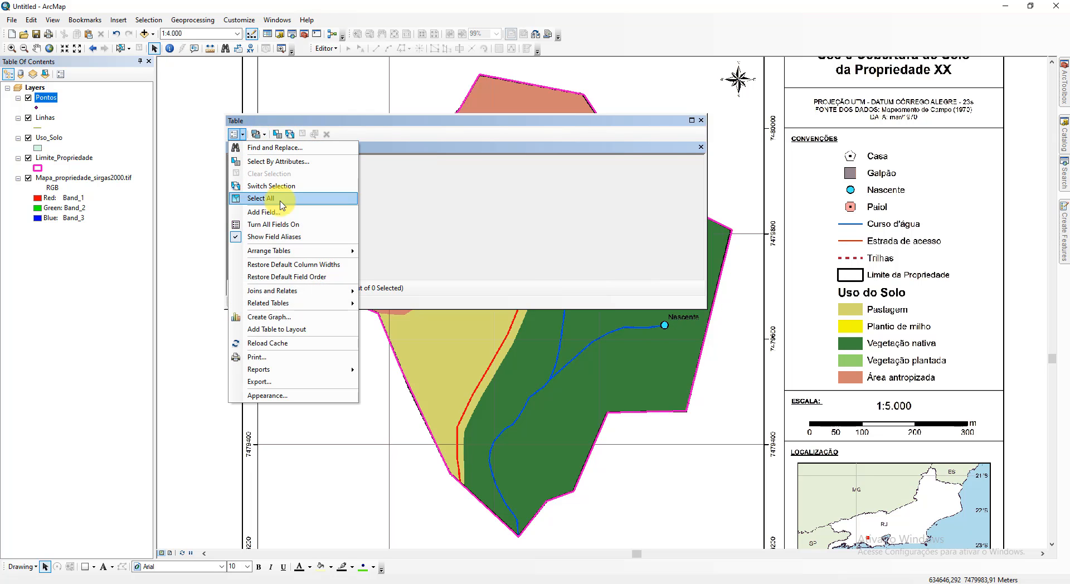
click(292, 212)
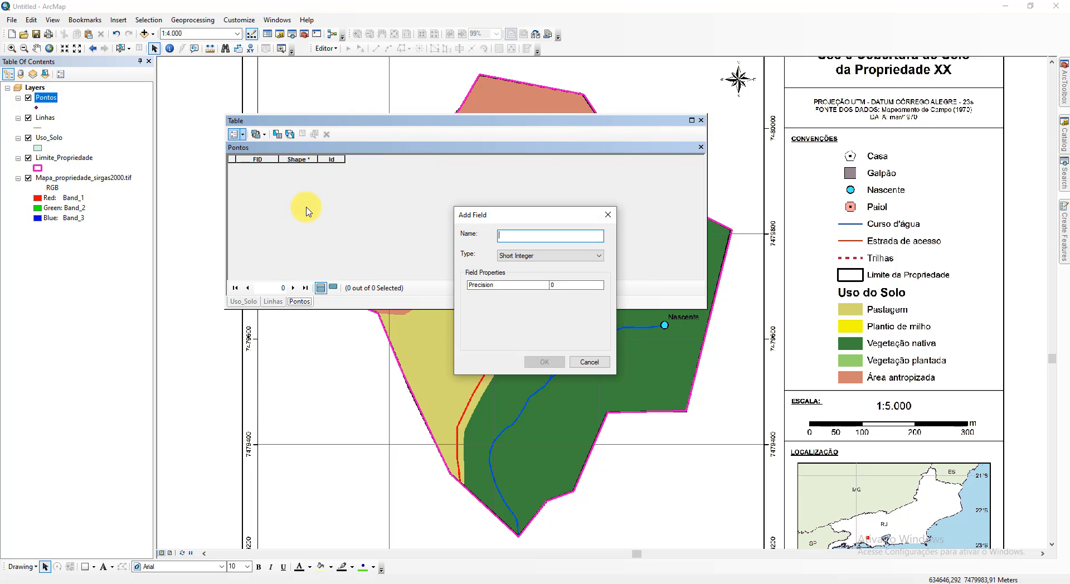
text(Nome)
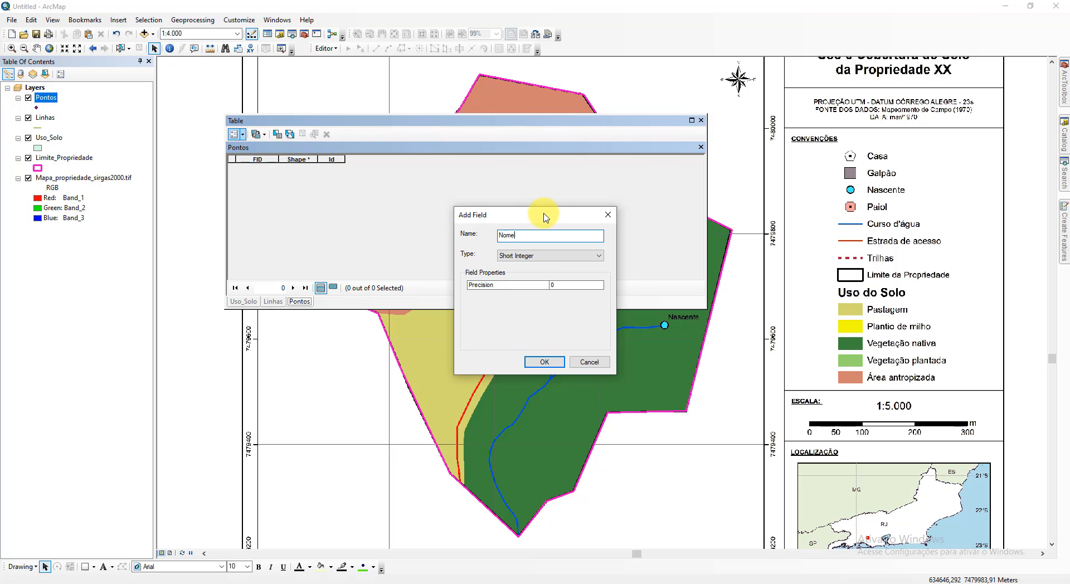
click(538, 255)
click(538, 296)
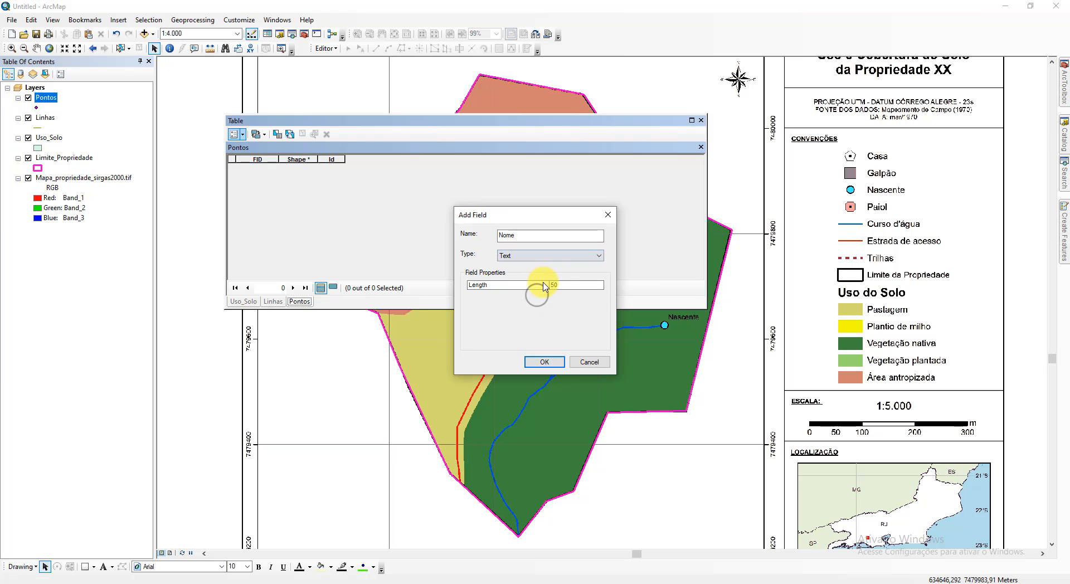
click(548, 362)
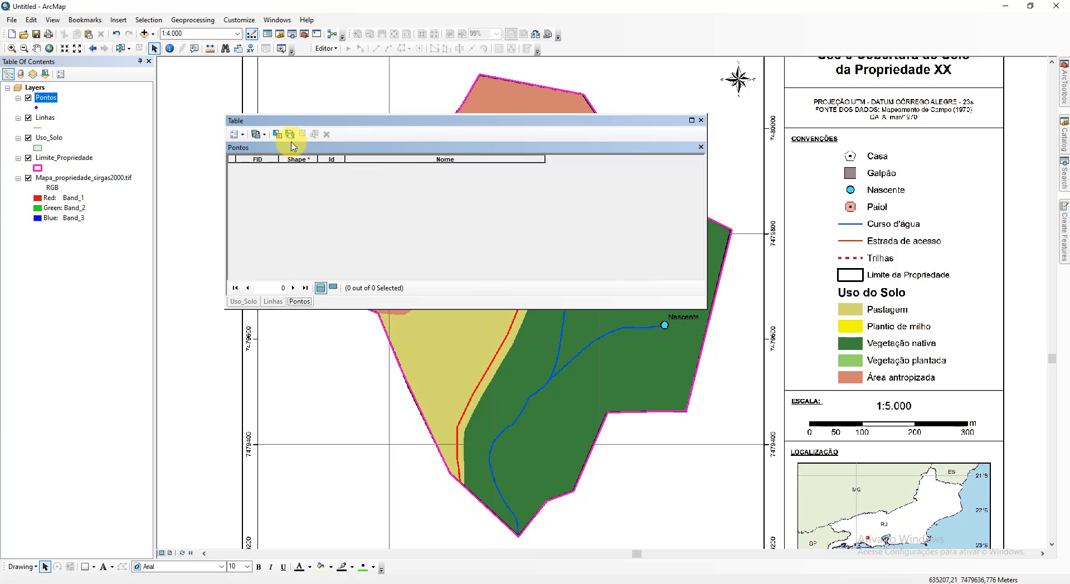
Step: Add a Double field named Coord_X to the attribute table of the Pontos layer
click(237, 134)
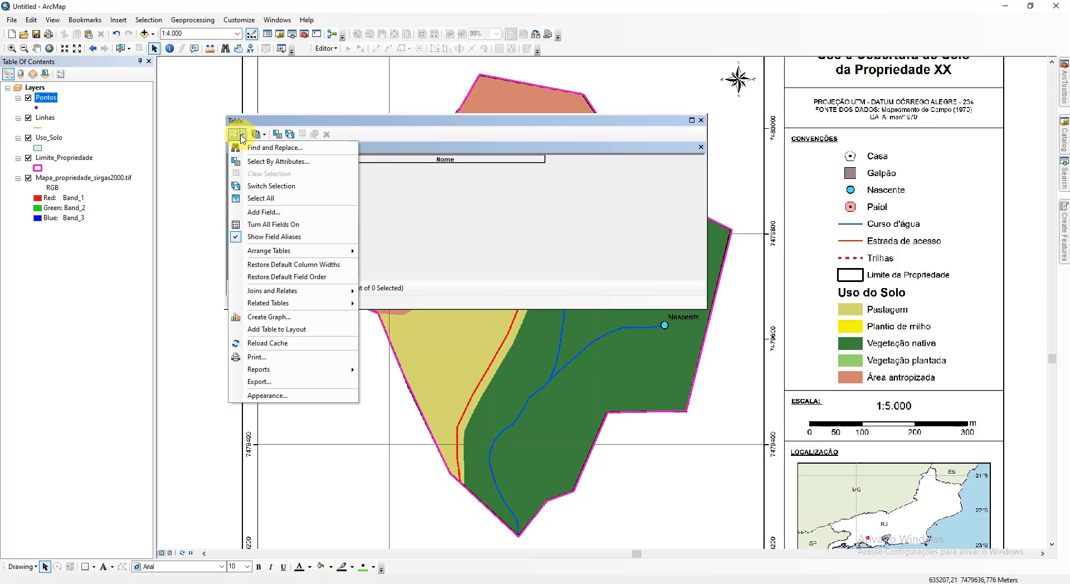
click(301, 212)
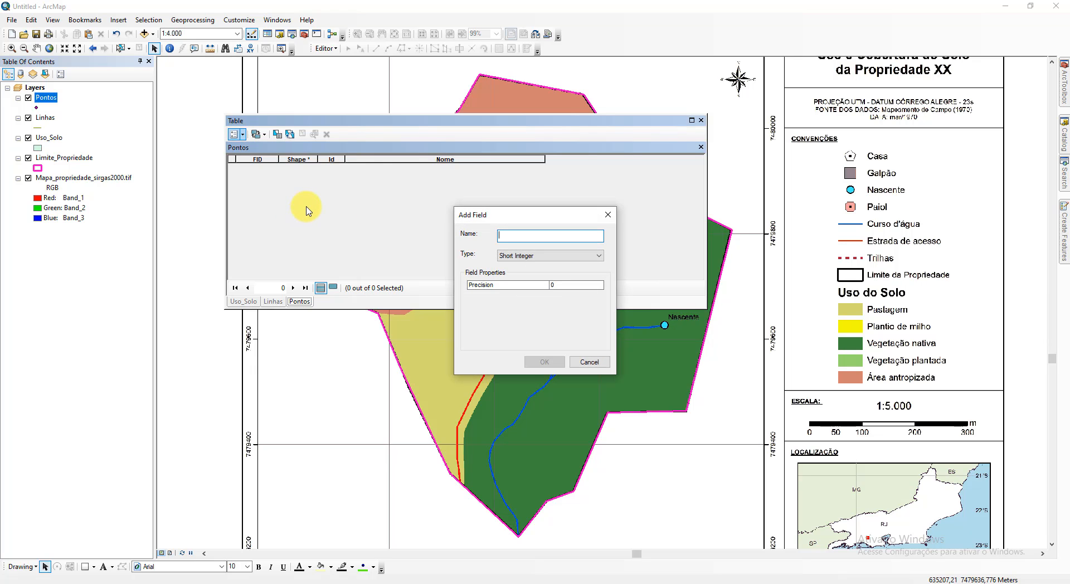
text(X)
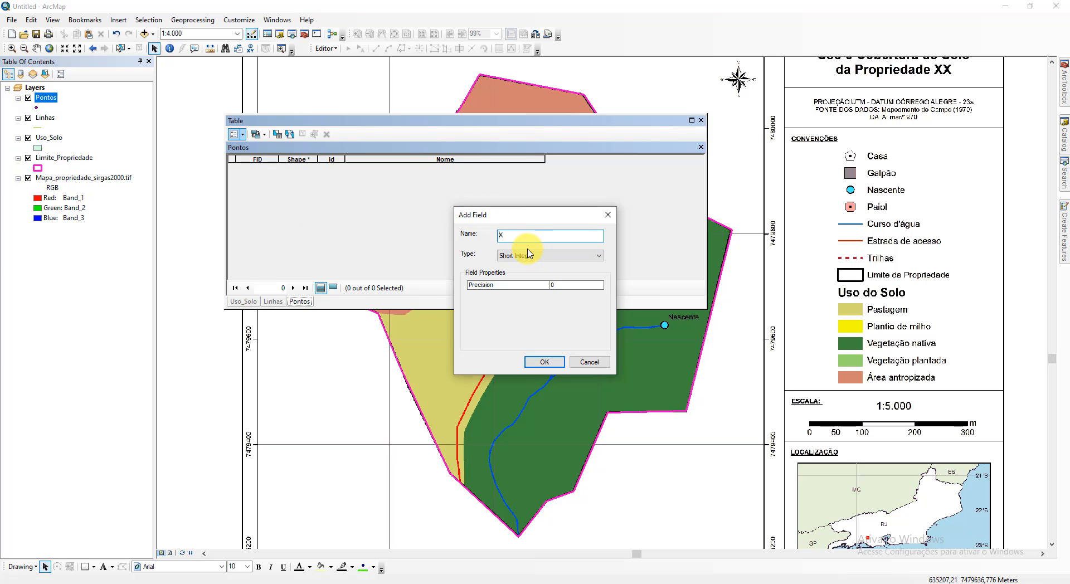
text(Coord_)
click(561, 256)
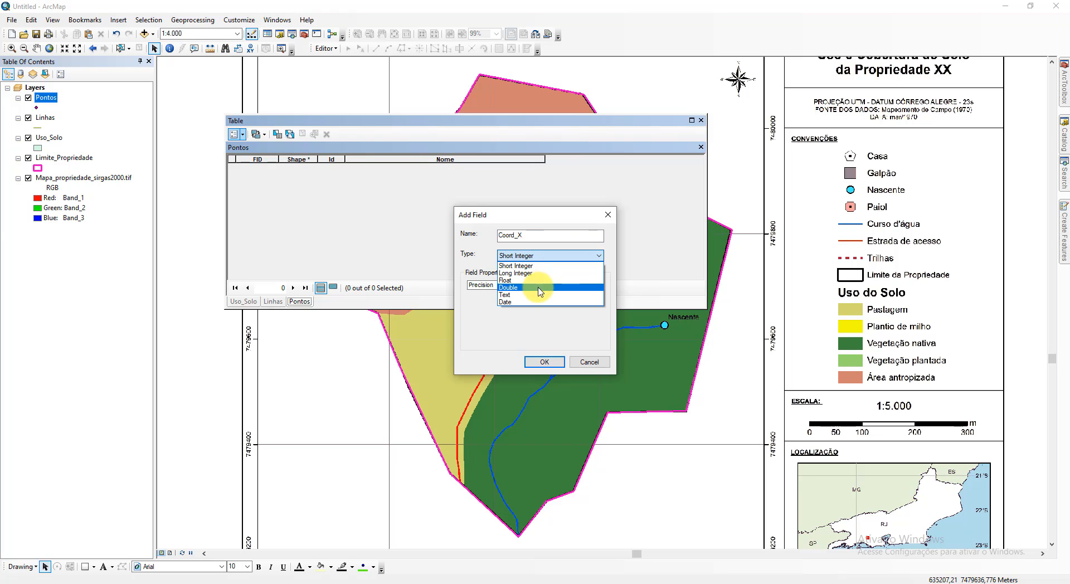
click(538, 288)
click(544, 361)
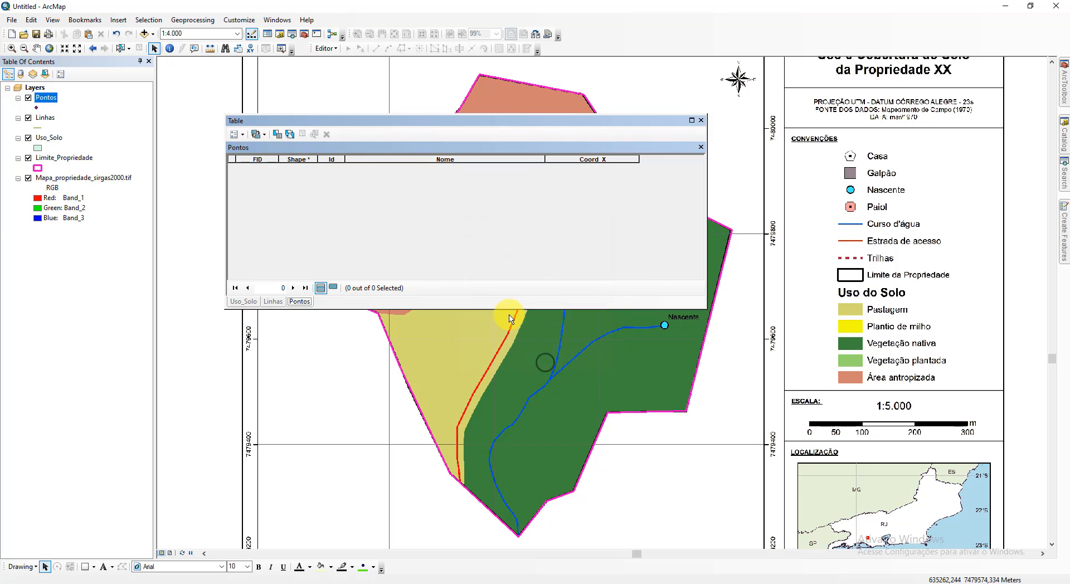
Step: Add a Double field named Coord_Y to the attribute table of the Pontos layer
click(235, 135)
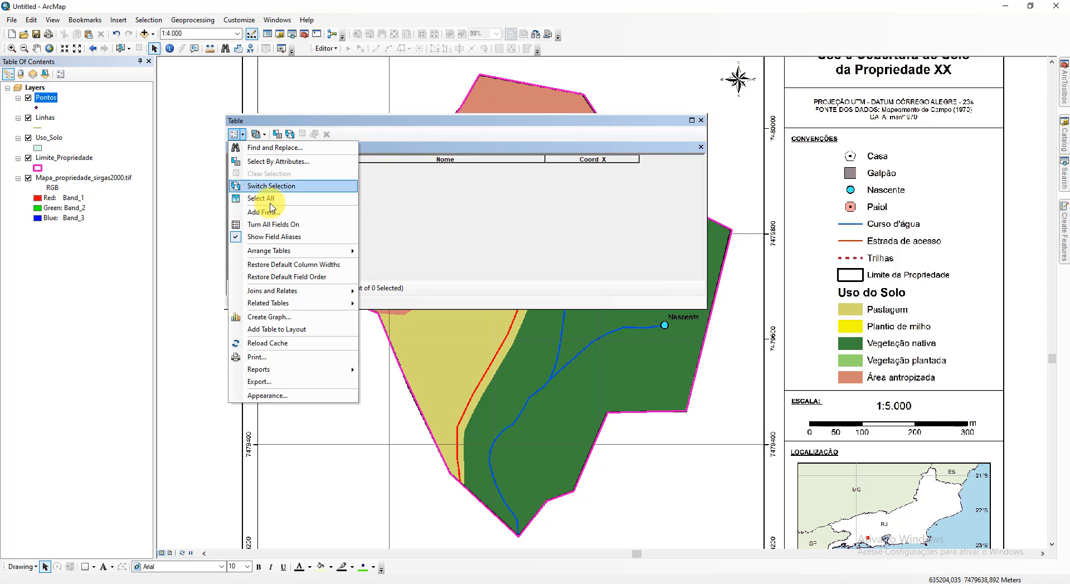
click(280, 216)
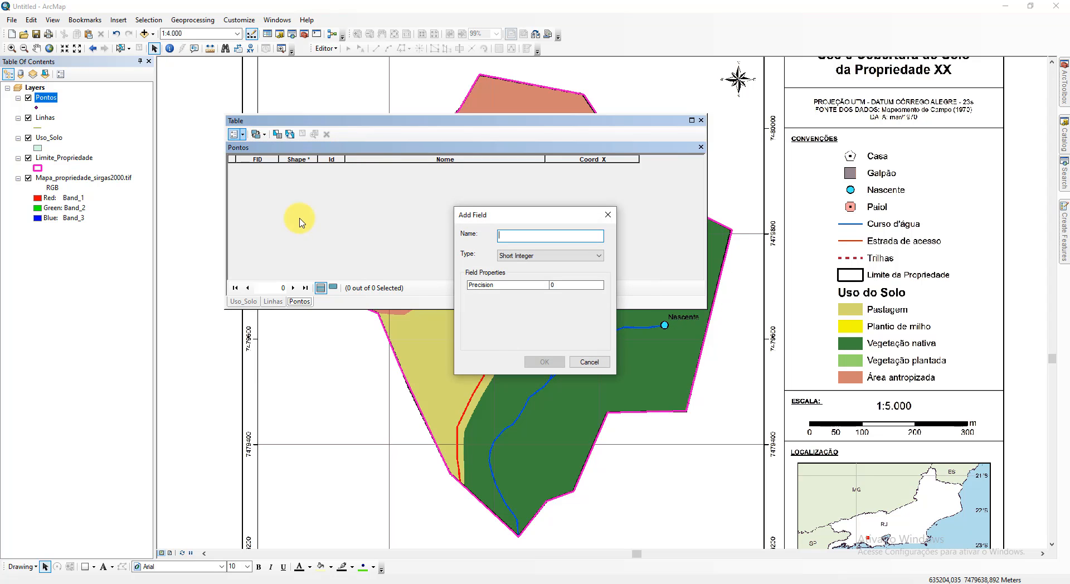
text(Coord_)
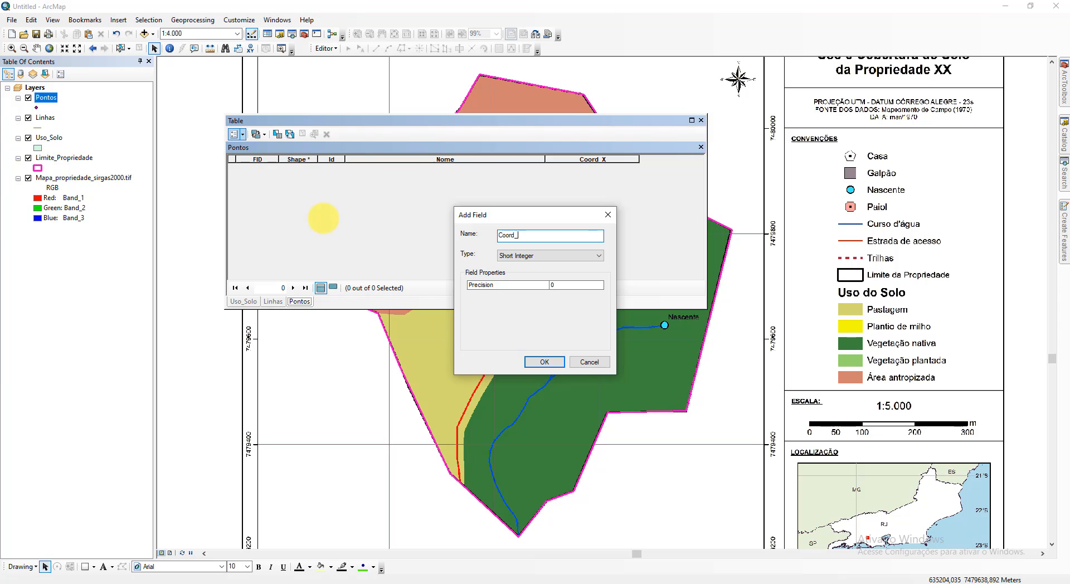
key(Tab)
key(Down)
key(Down)
key(Down)
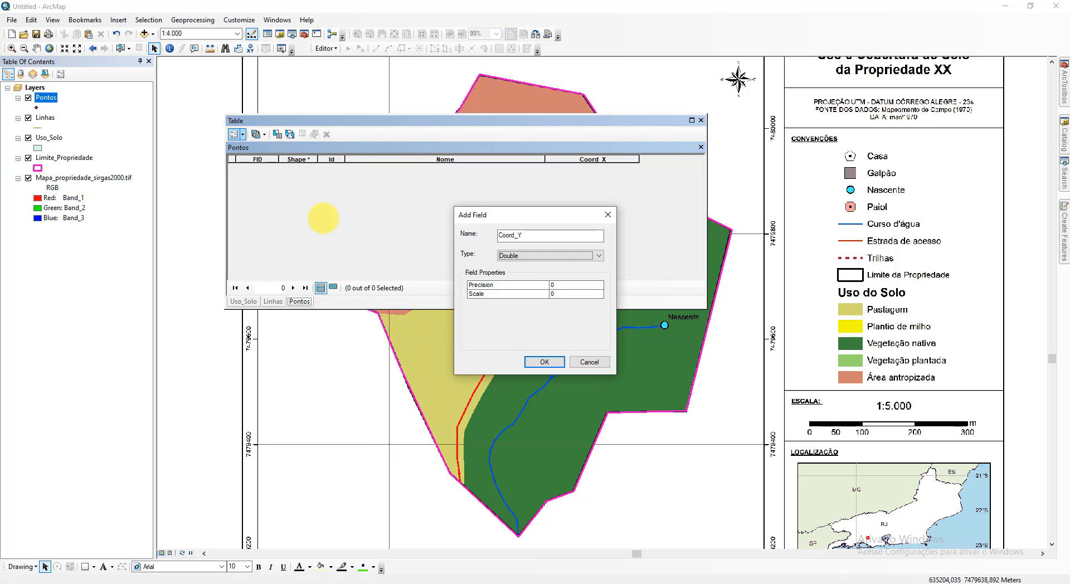
click(549, 363)
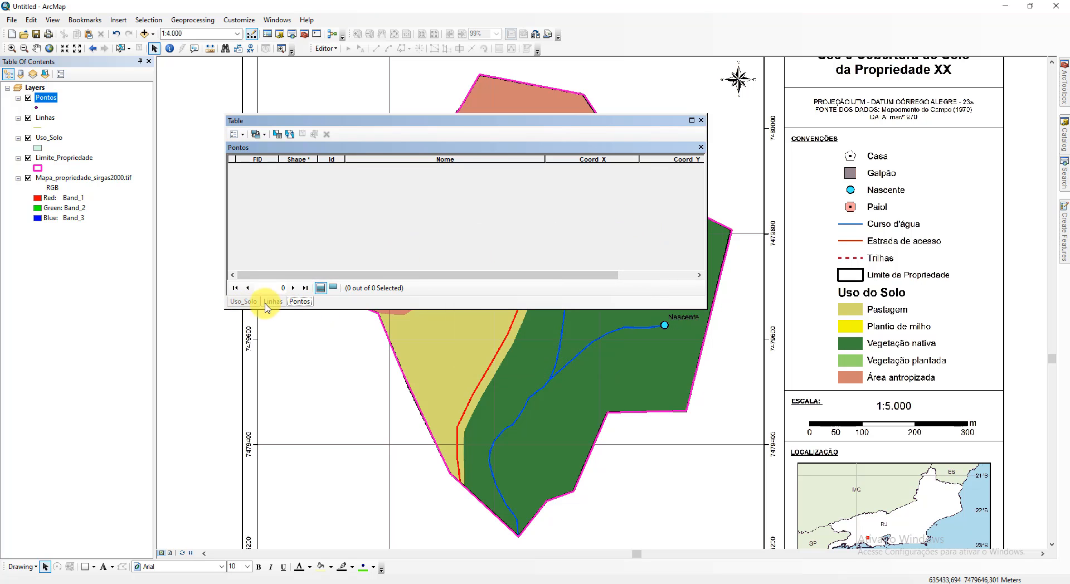
Step: Review the fields in the Uso_Solo, Linhas and Pontos attribute tables, and close the table window
click(242, 301)
click(305, 303)
click(274, 302)
click(247, 302)
click(275, 302)
click(306, 301)
click(274, 302)
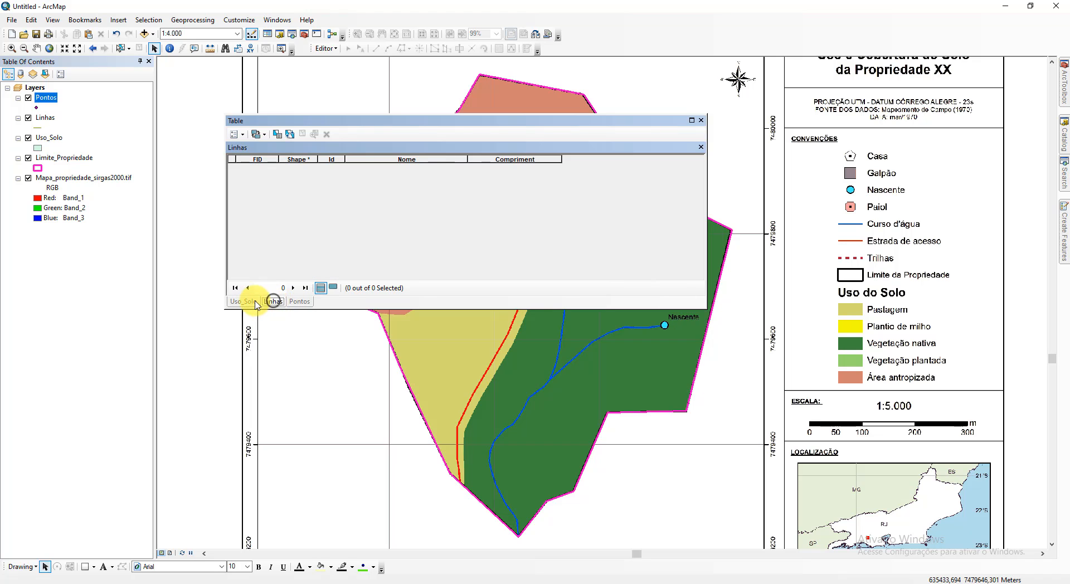
click(250, 301)
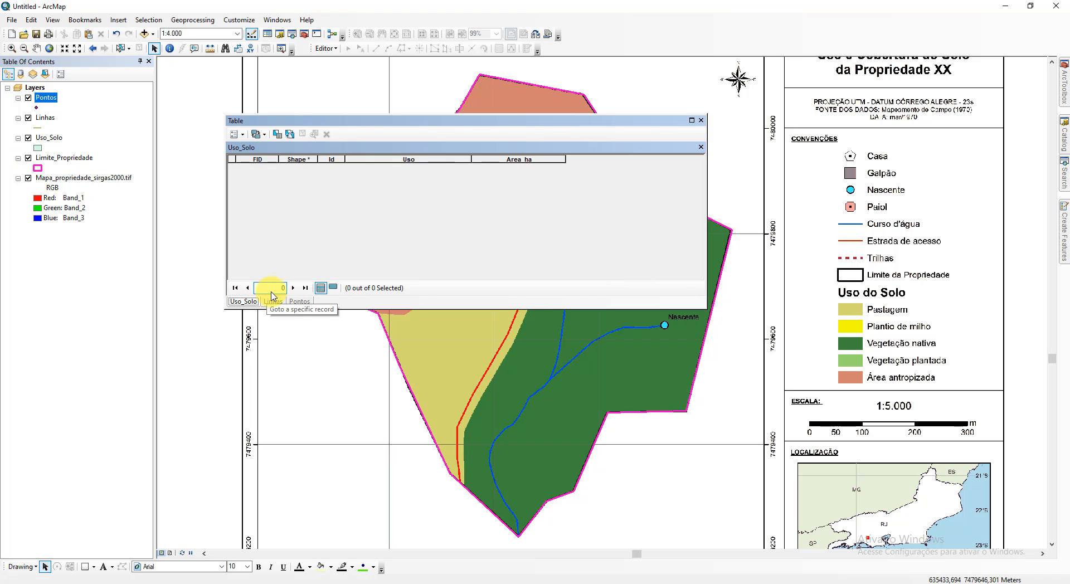
click(701, 120)
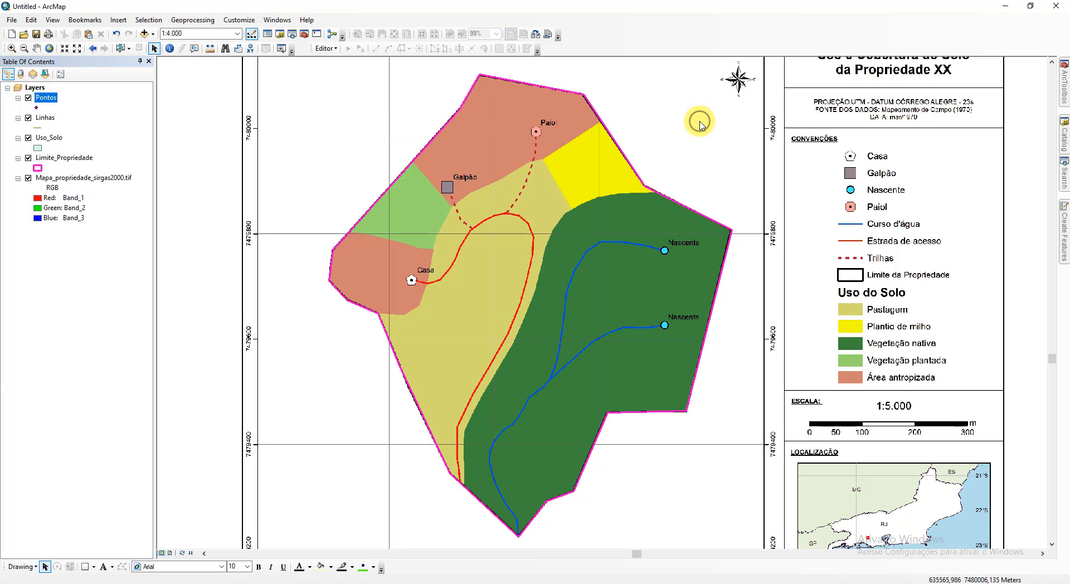
Step: Start an editing session on the Uso_Solo layer
click(58, 141)
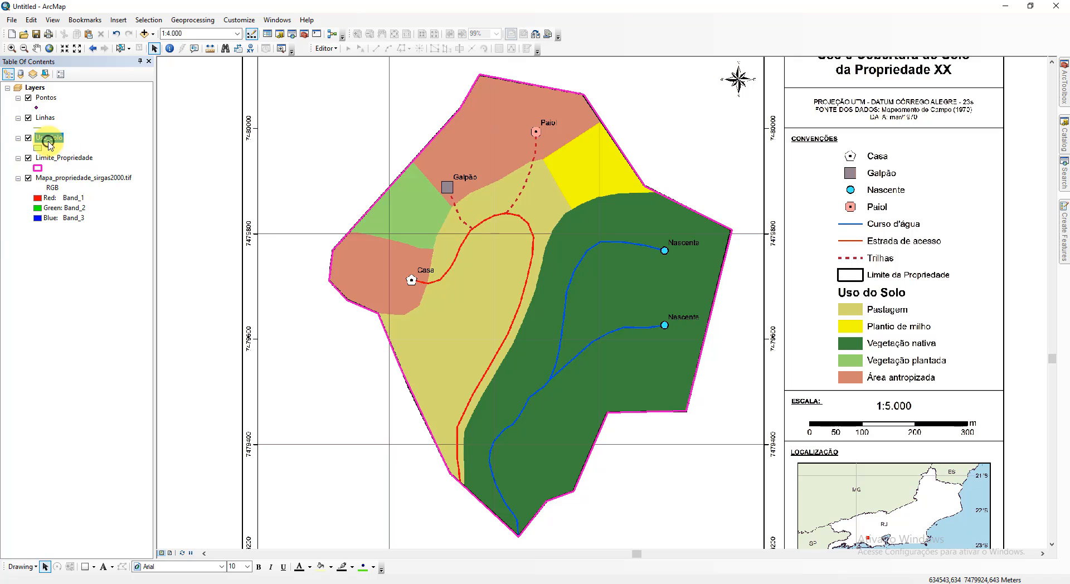
click(59, 143)
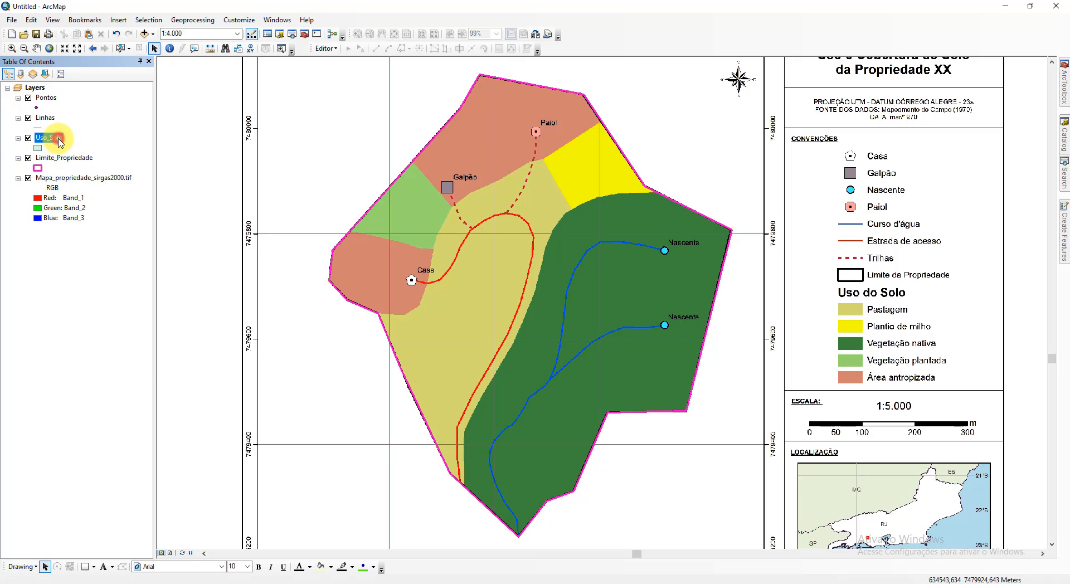
right_click(59, 143)
mouse_move(208, 279)
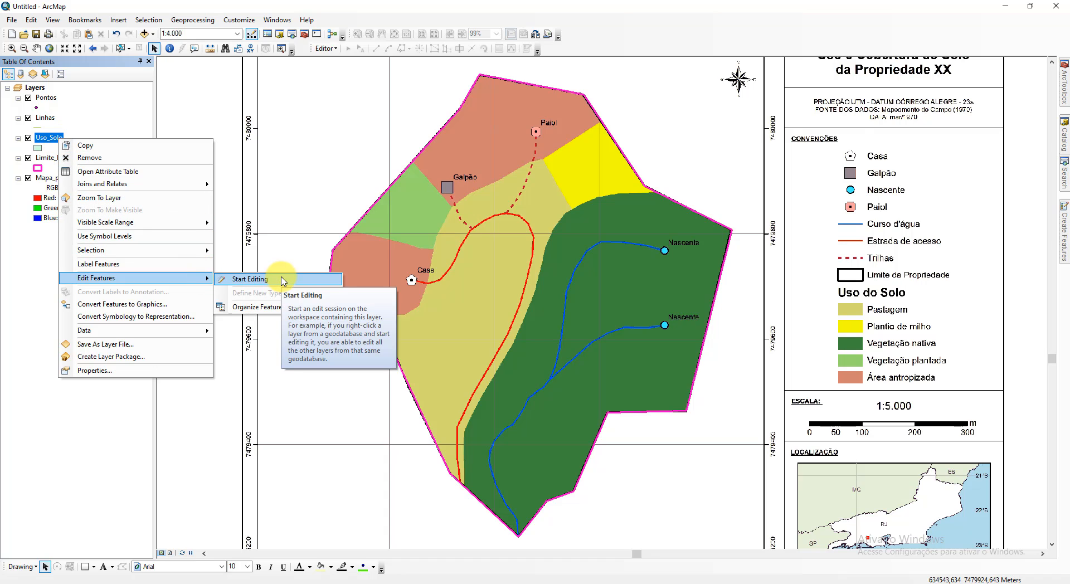
click(250, 278)
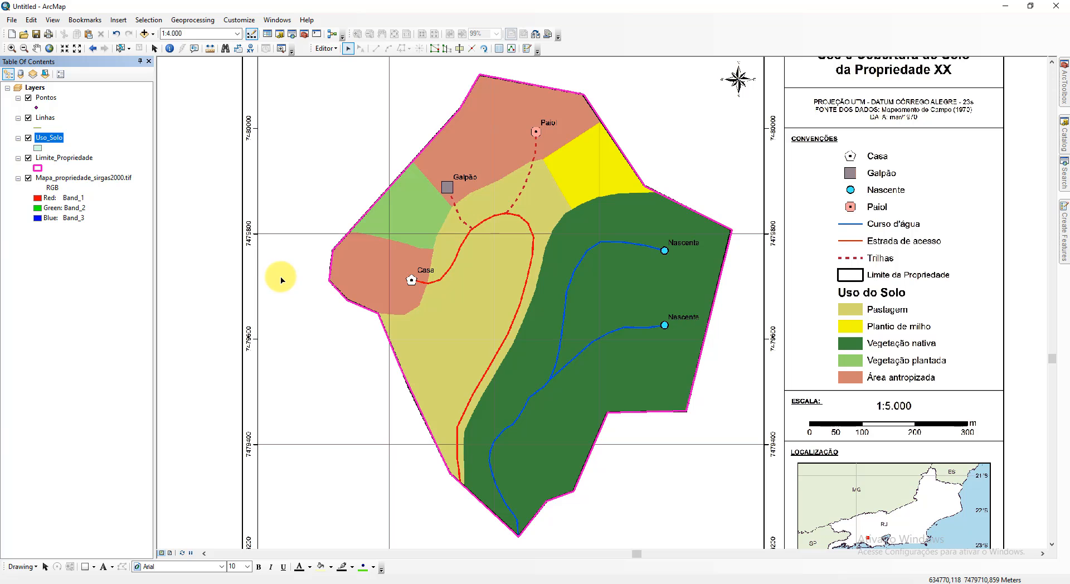
Step: Display the feature creation templates beside the map and choose the Uso_Solo template for polygon drawing
click(1065, 229)
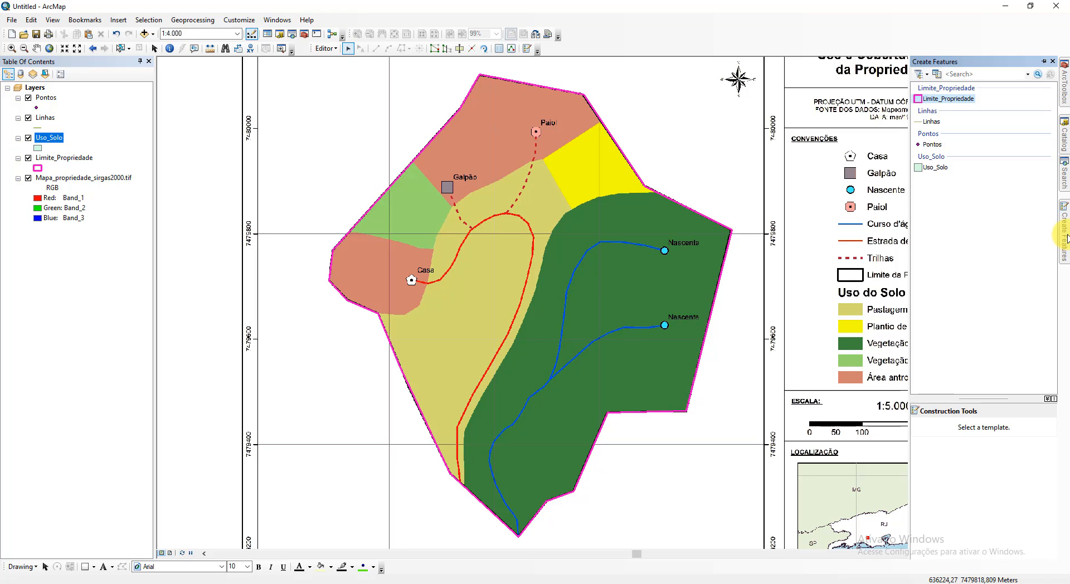
click(1054, 62)
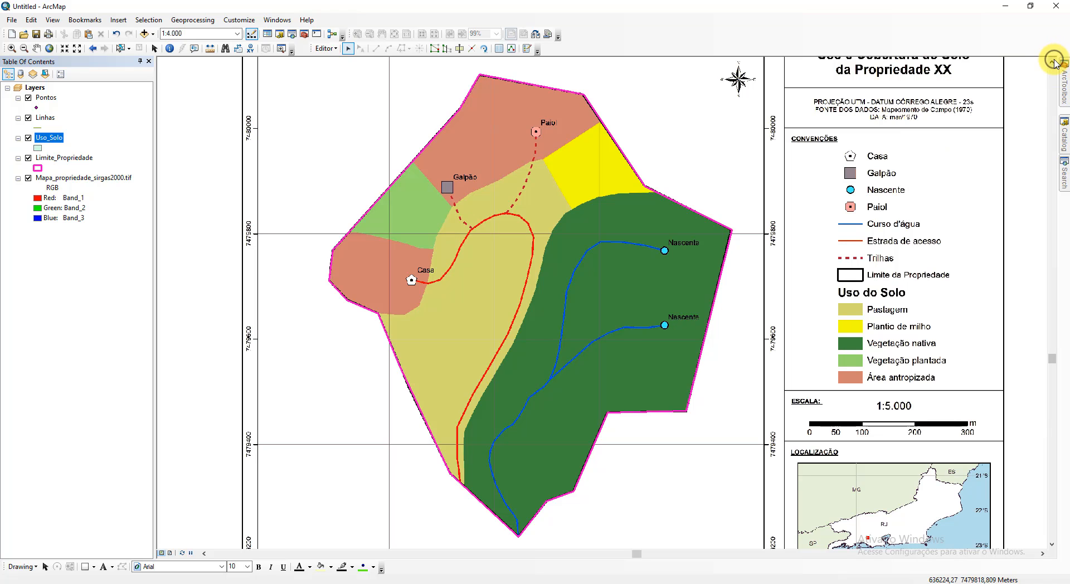
click(528, 49)
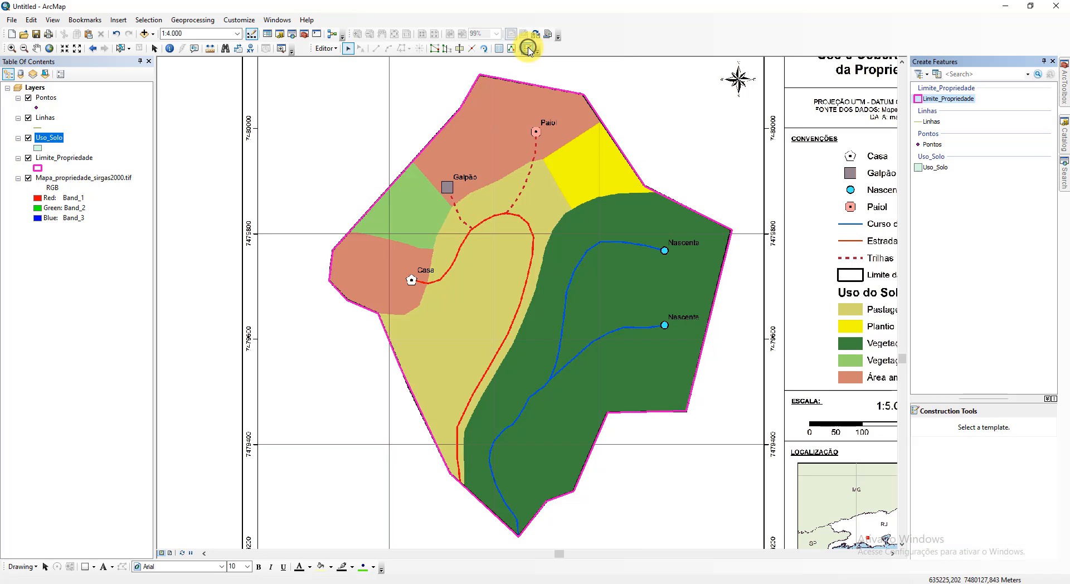
click(940, 170)
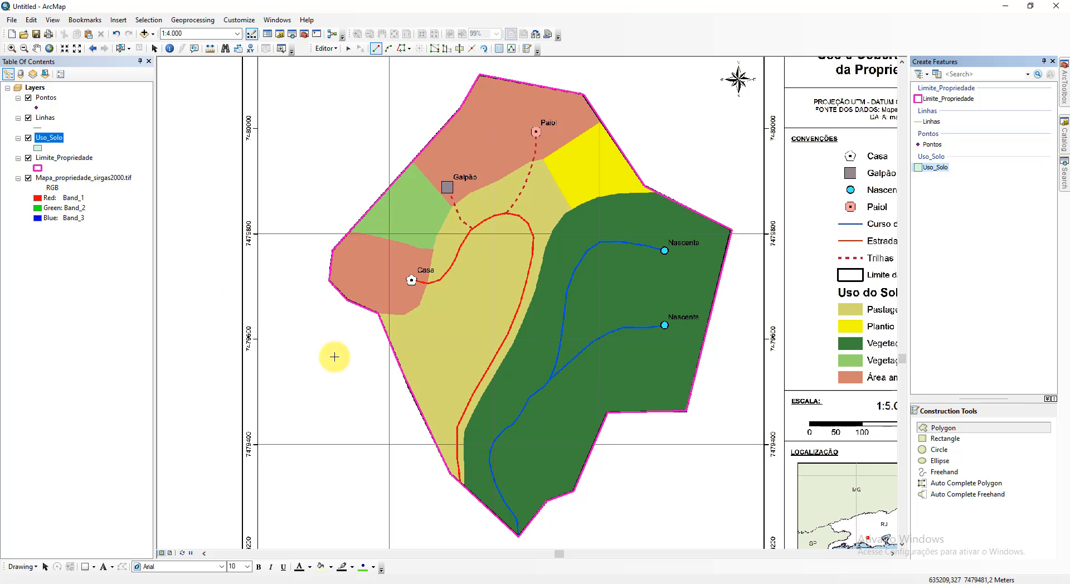
Step: View the property boundary without the scanned map, show the map again, and collapse the feature templates to enlarge the map area
click(27, 178)
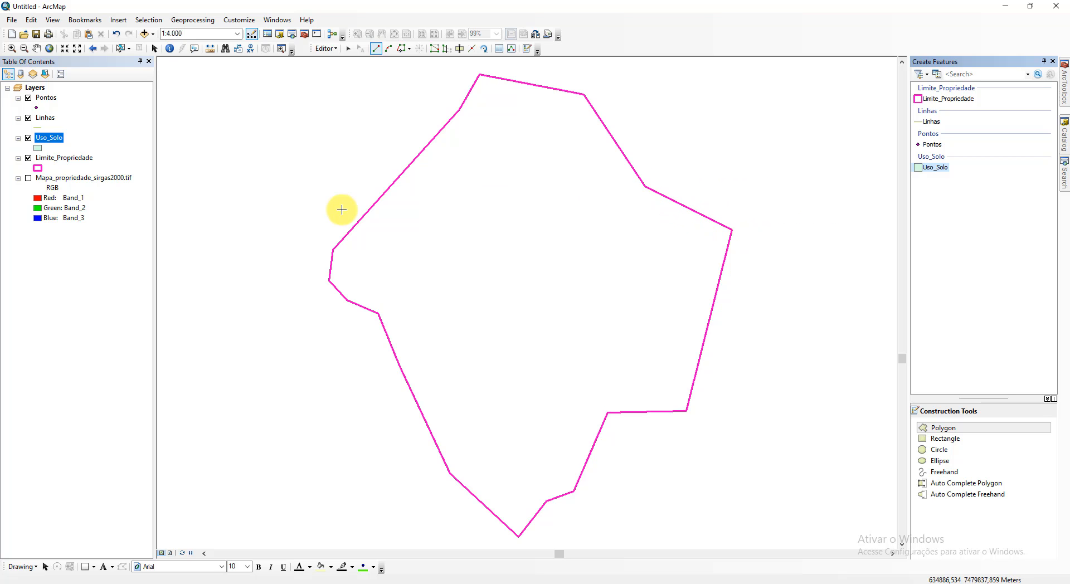
click(28, 178)
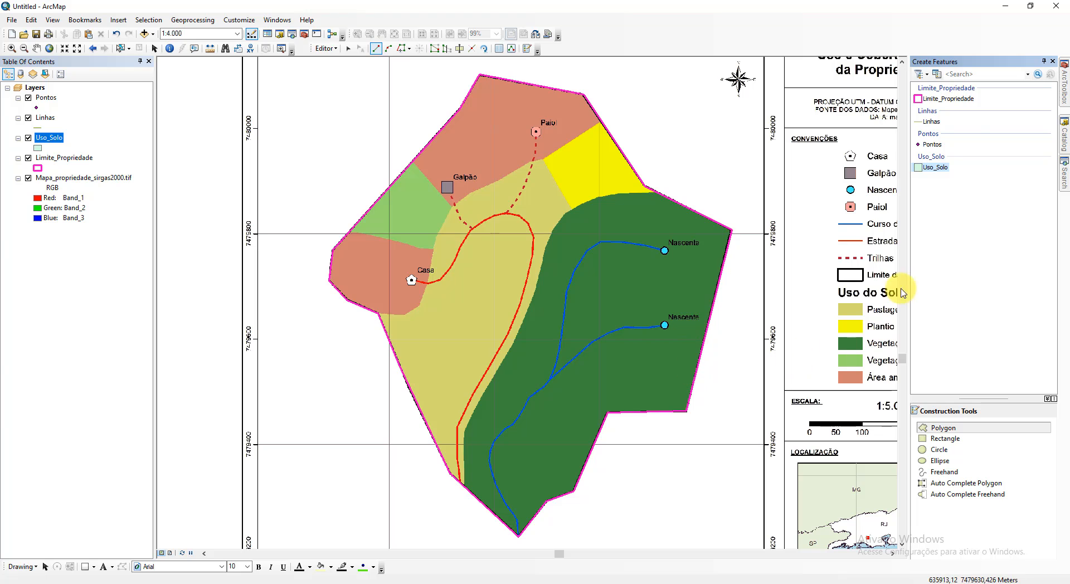
click(1047, 60)
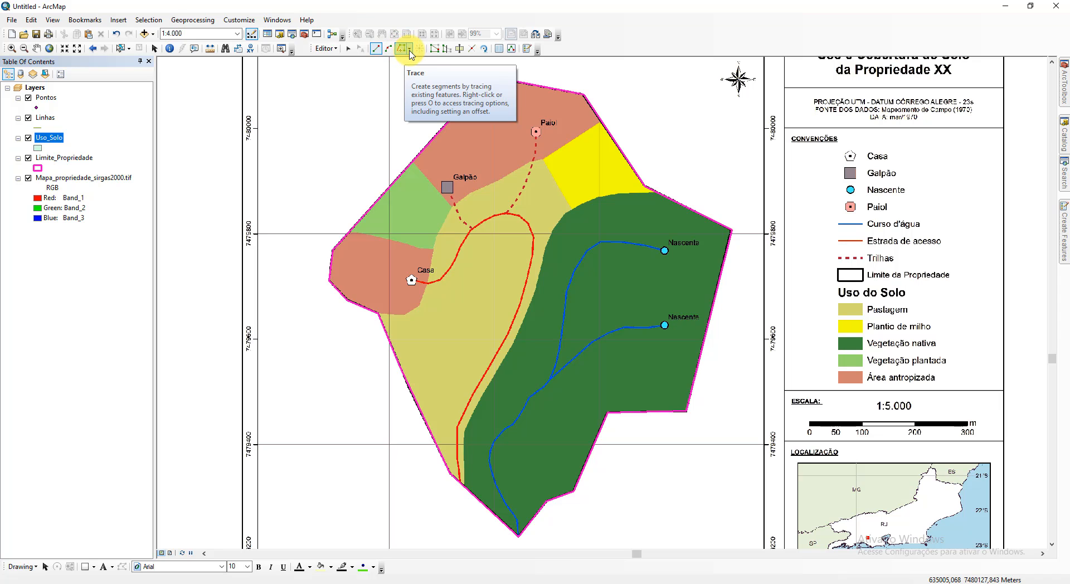
Step: Trace the property boundary clockwise for the native vegetation polygon, from the corn plantation border to the southern end of the pasture border
click(410, 51)
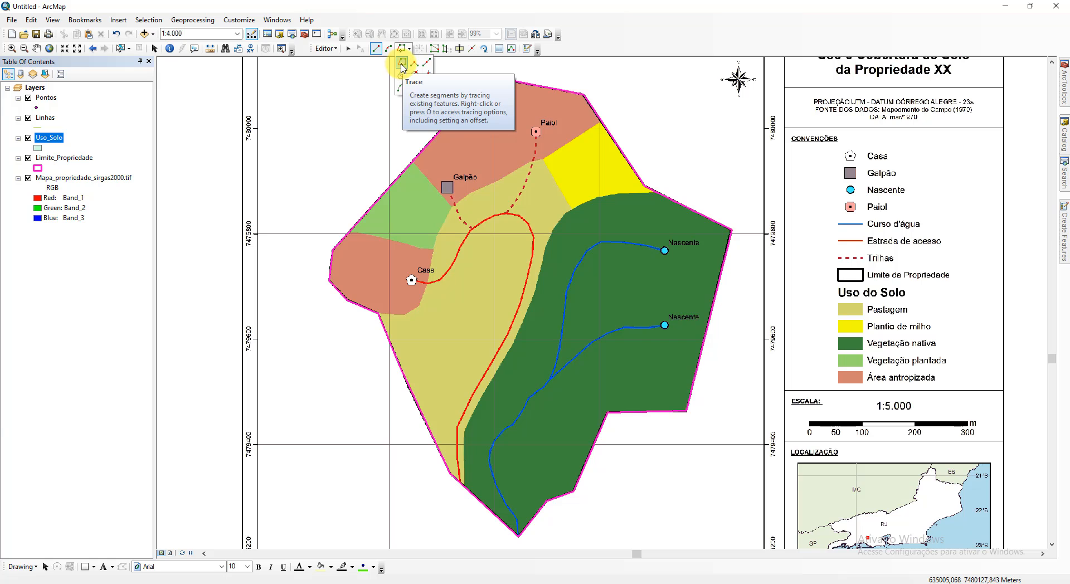
click(402, 65)
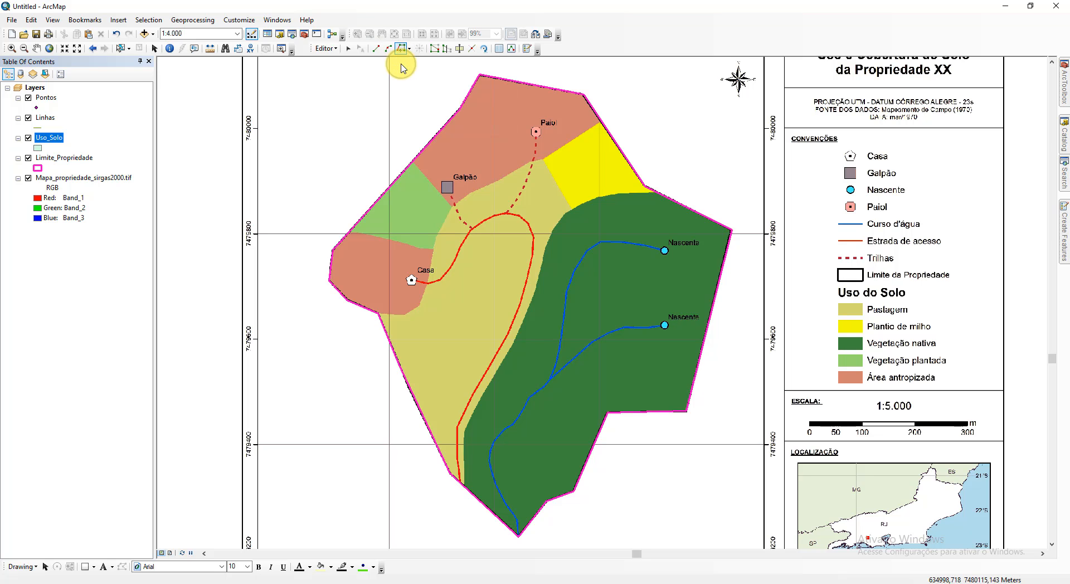
scroll(658, 192, down, 5)
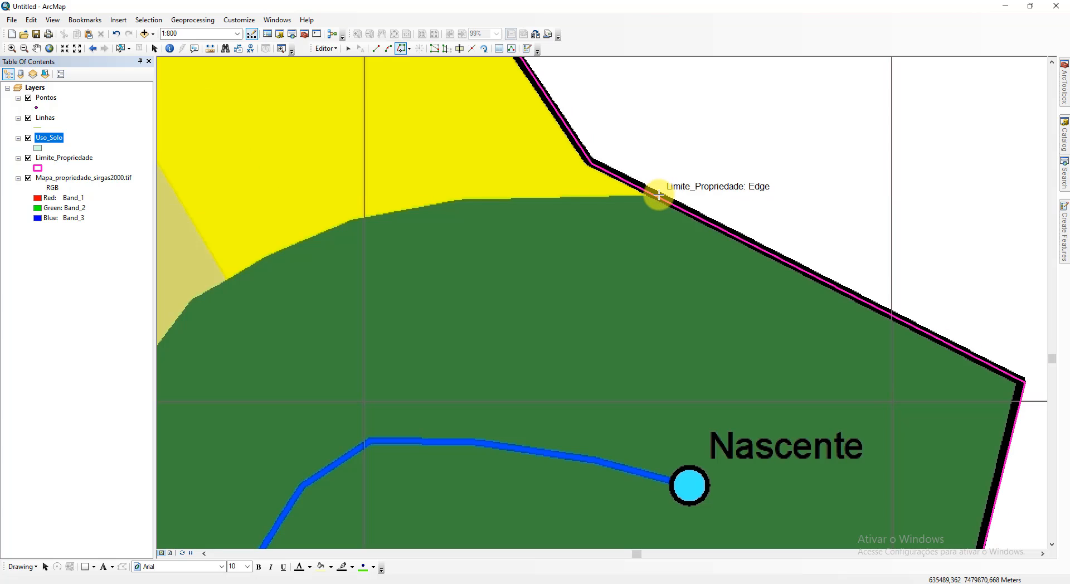
scroll(651, 196, down, 3)
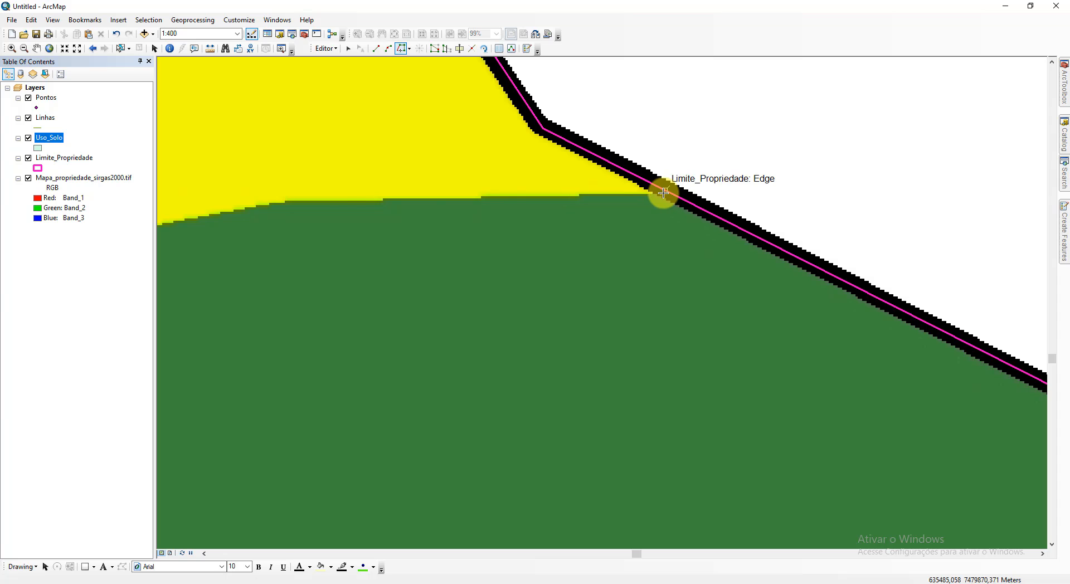
scroll(668, 193, up, 6)
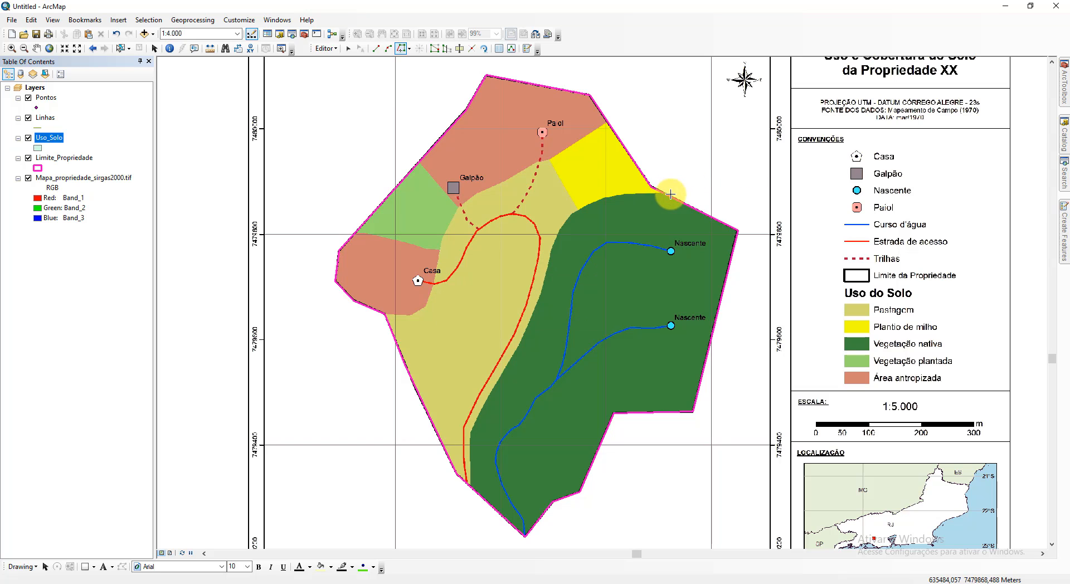
click(667, 194)
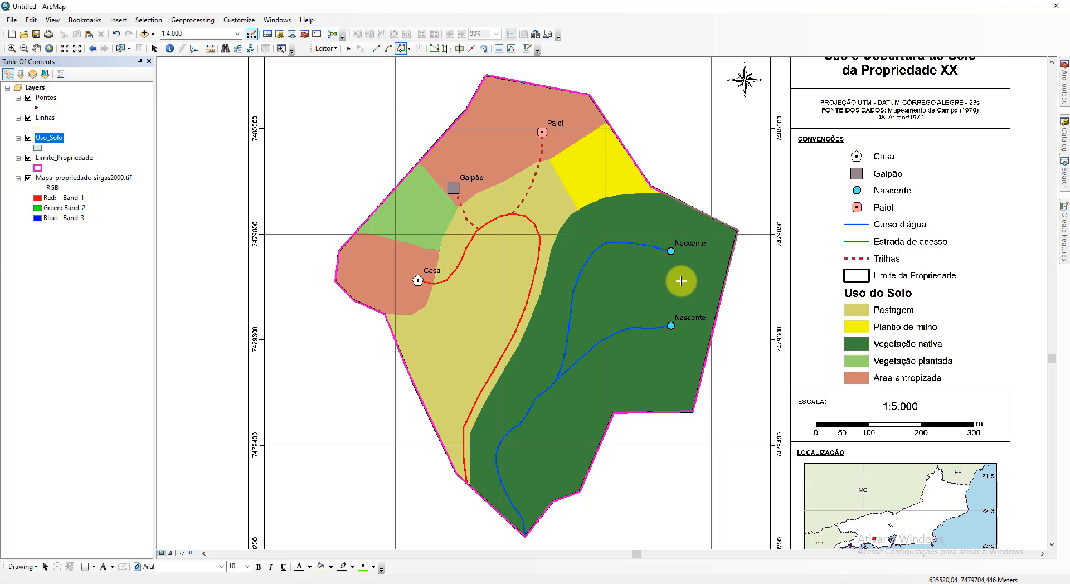
click(586, 335)
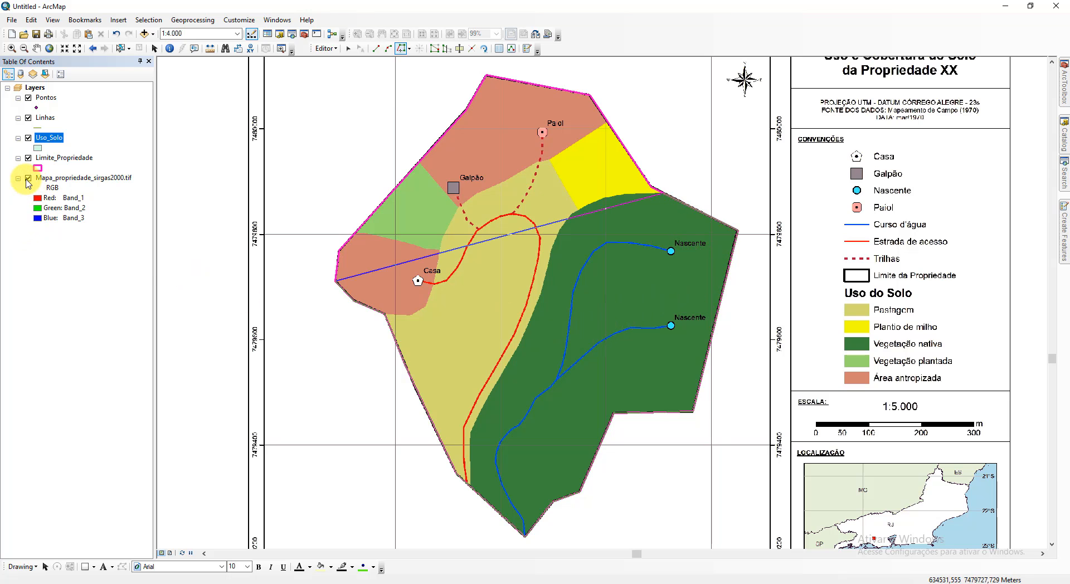
click(27, 179)
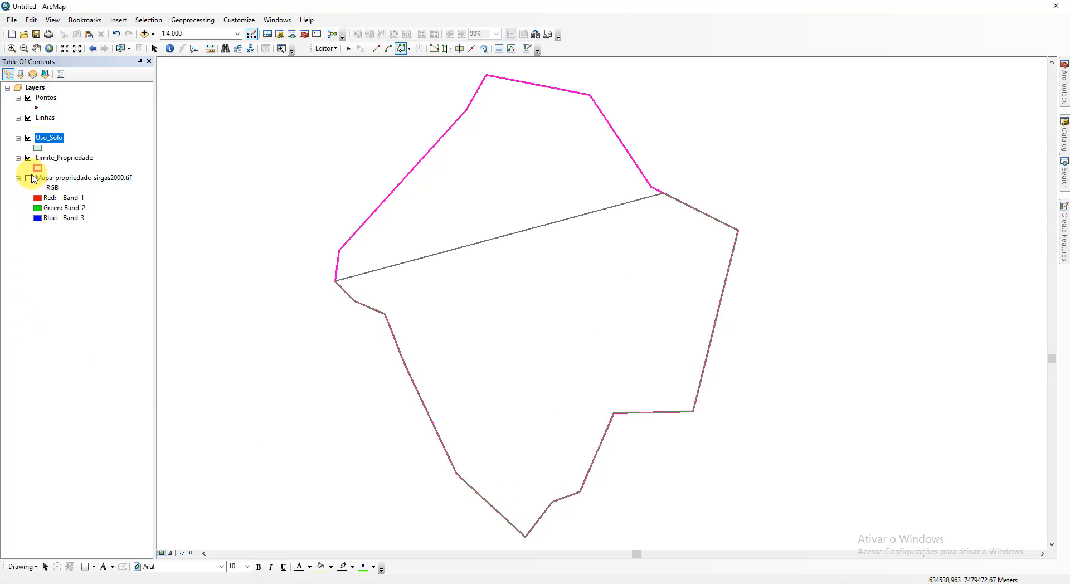
click(29, 178)
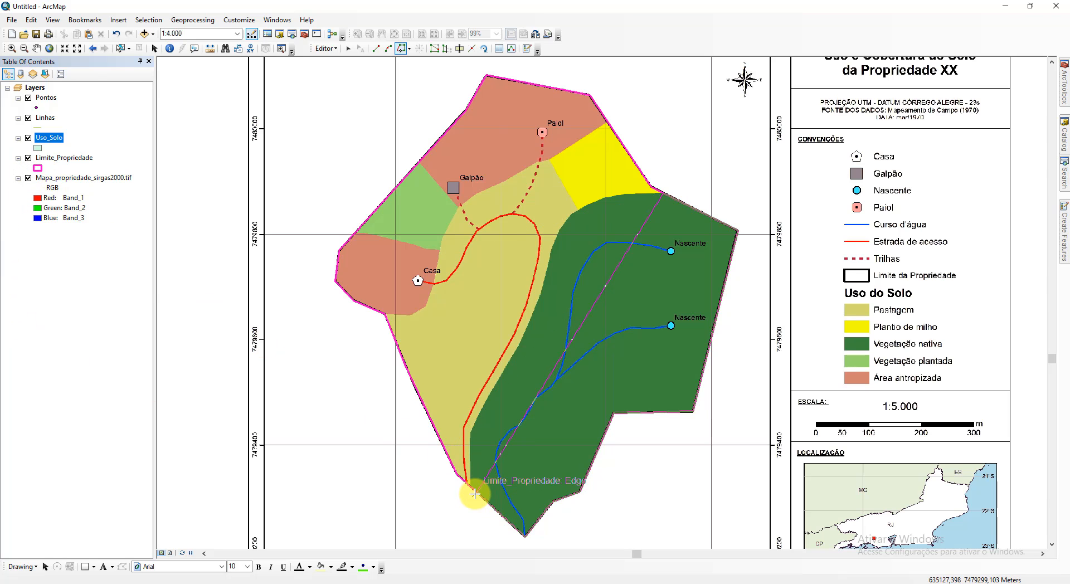
scroll(473, 492, up, 5)
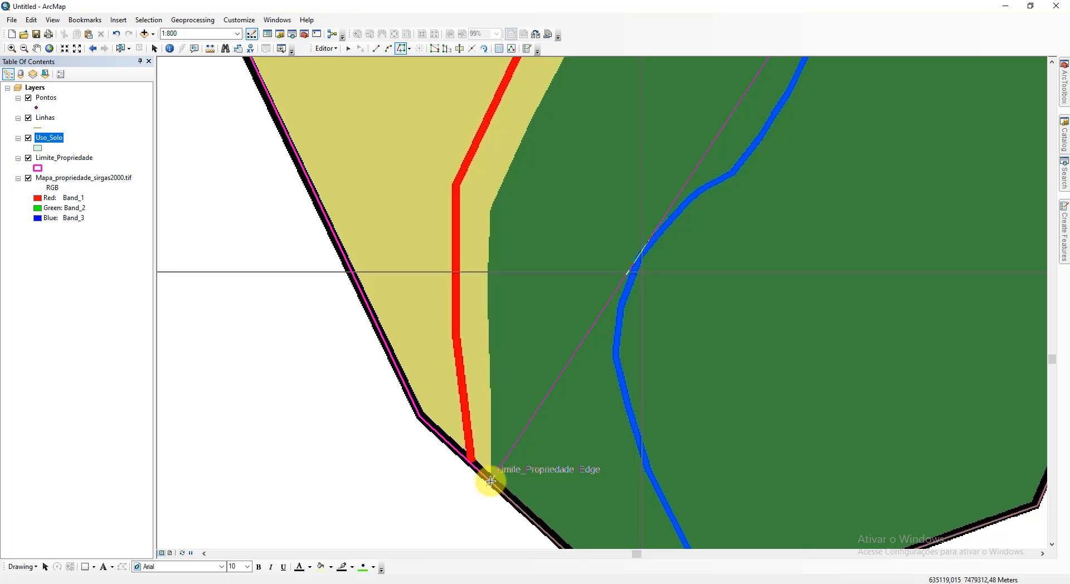
double_click(490, 480)
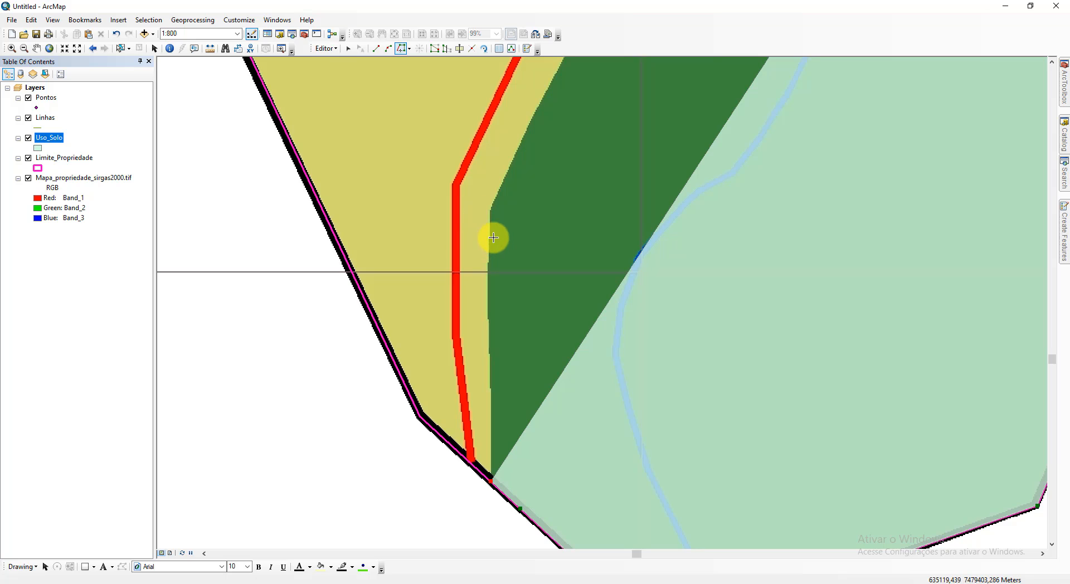
Step: Switch to straight segments and digitize the native vegetation's border with the pasture, working northward from the property's southern edge
scroll(494, 238, down, 4)
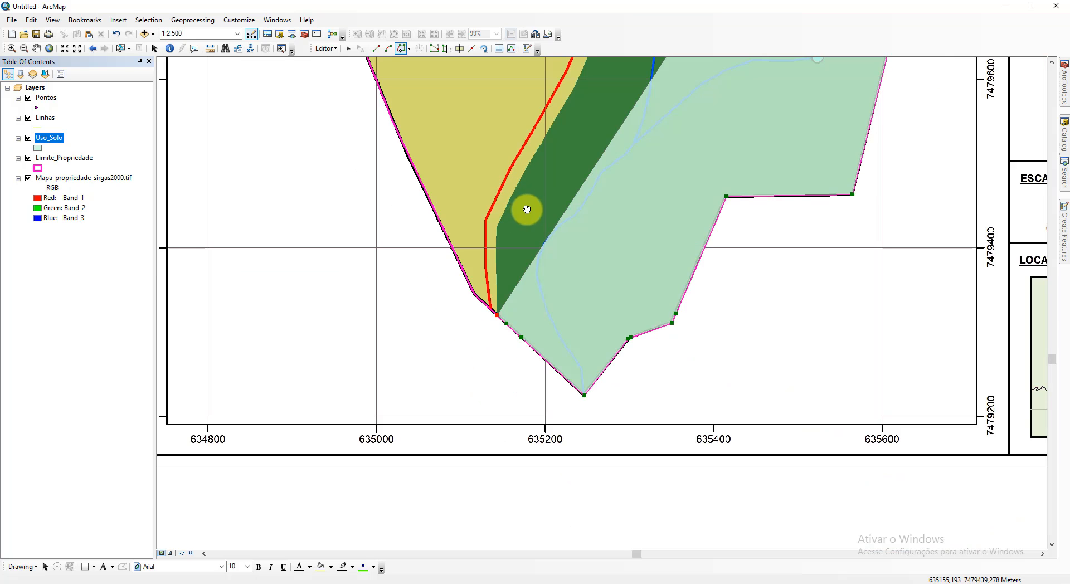
drag(527, 209, 293, 375)
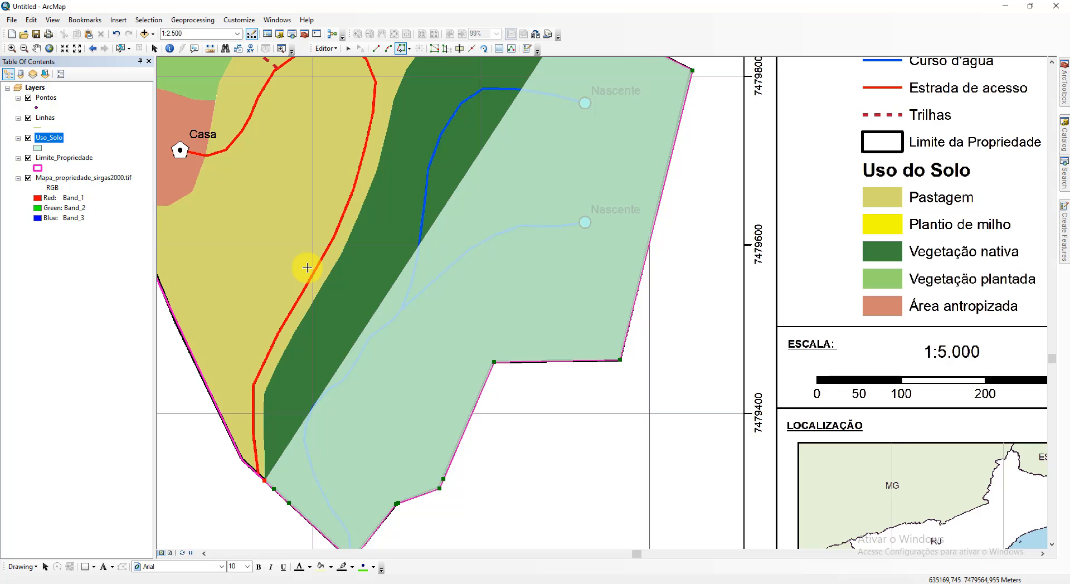
drag(395, 223, 347, 369)
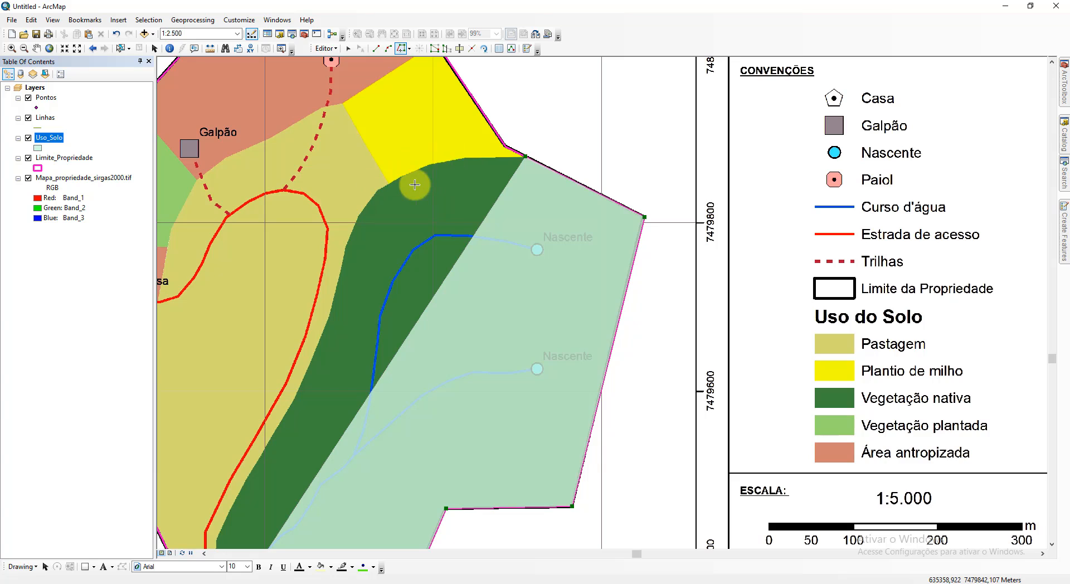
drag(414, 185, 495, 131)
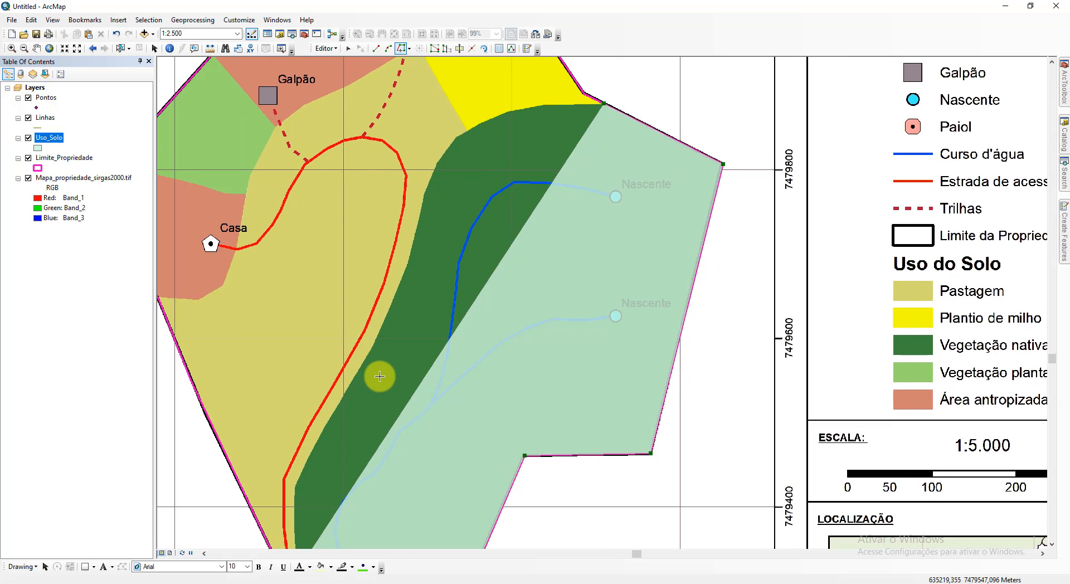
click(375, 53)
drag(352, 409, 445, 208)
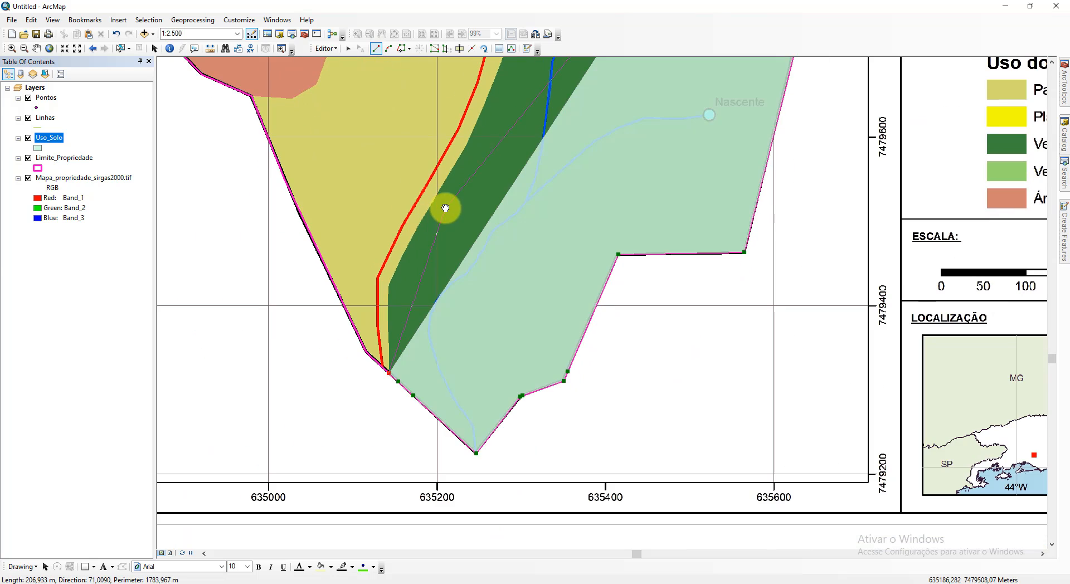
scroll(389, 288, up, 1)
scroll(390, 290, down, 1)
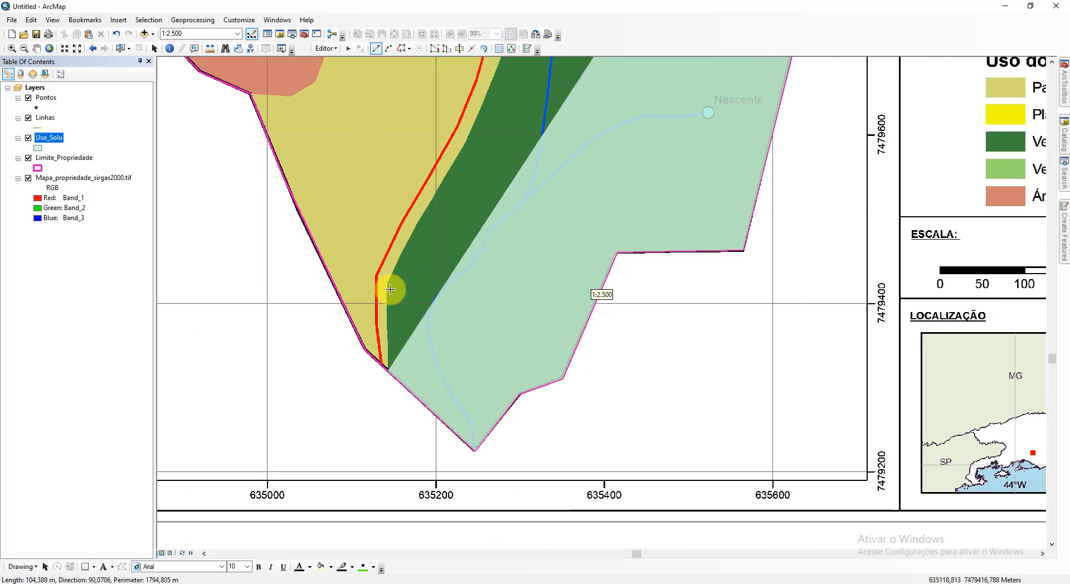
scroll(390, 290, down, 2)
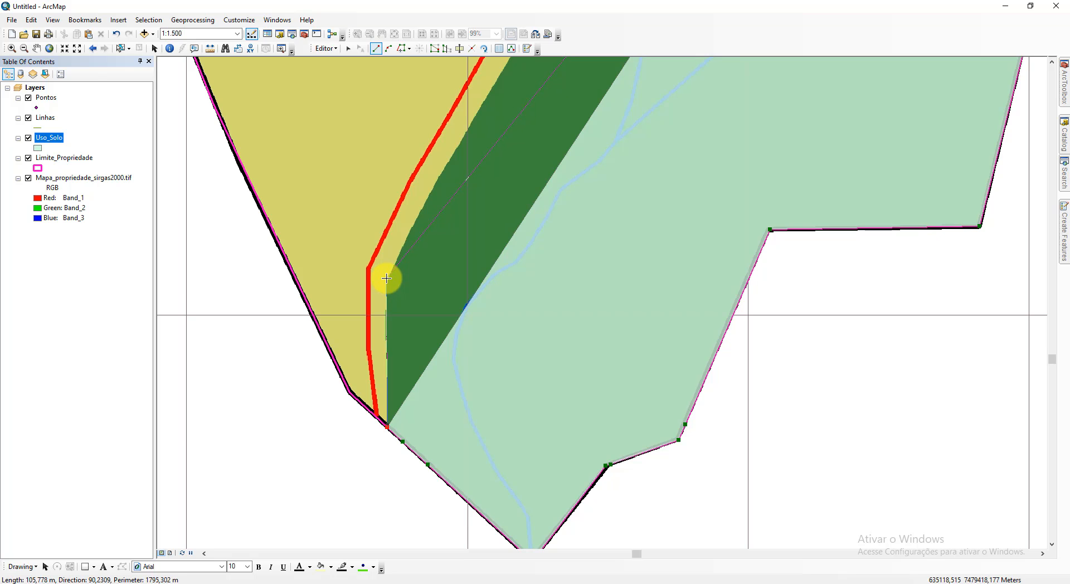
scroll(387, 278, down, 1)
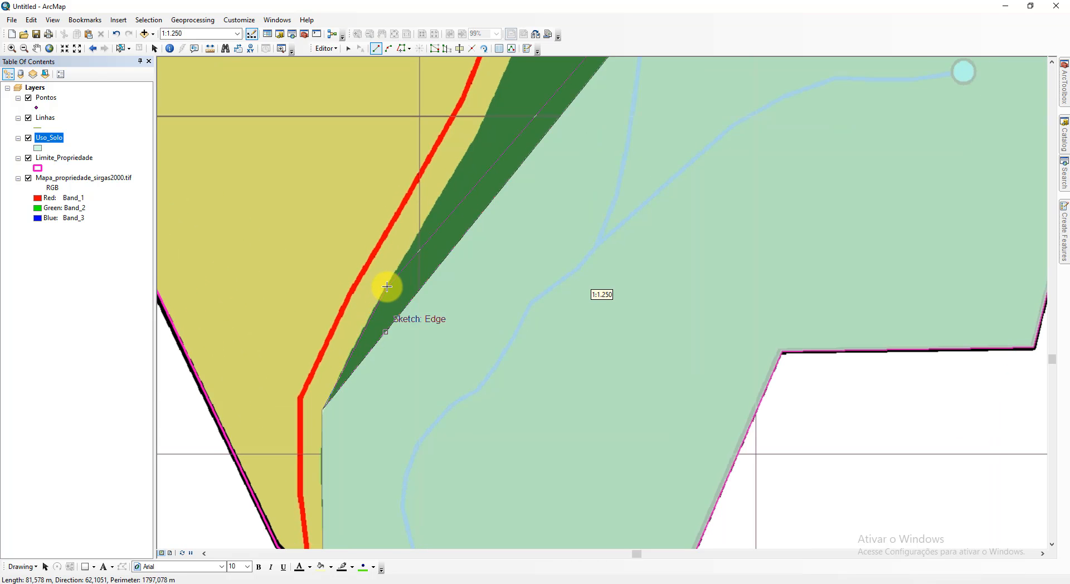
click(389, 280)
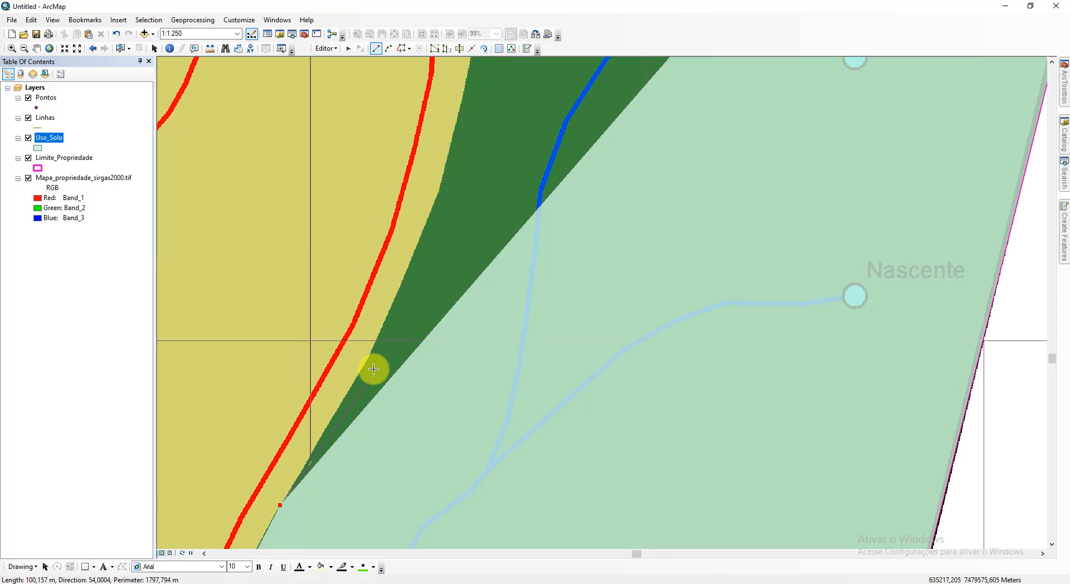
click(369, 357)
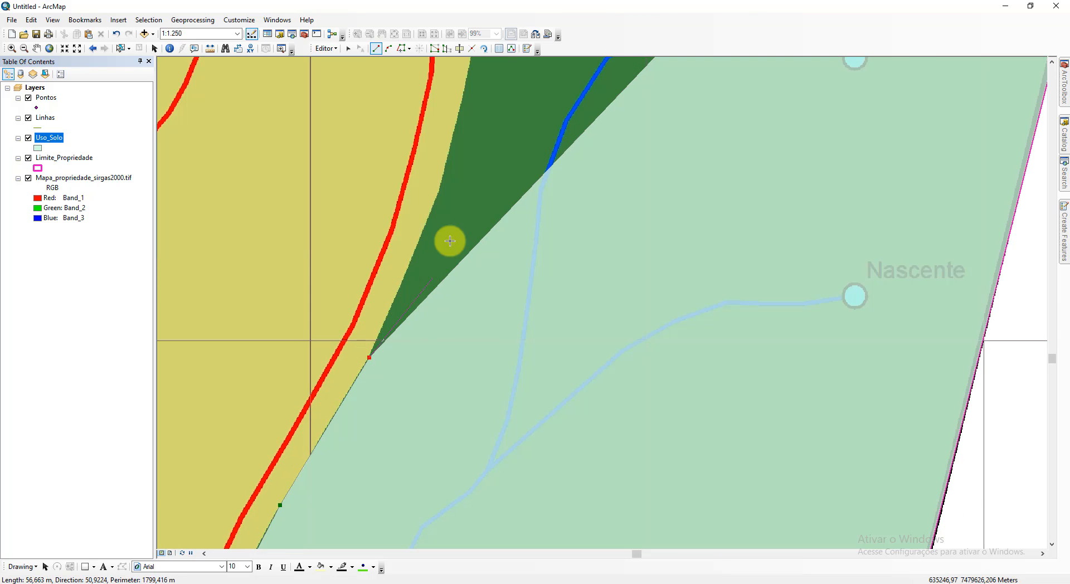
click(439, 189)
Step: Digitize the curved northern border of the native vegetation along the pasture and corn plantation, and finish the Uso_Solo polygon
drag(439, 189, 296, 528)
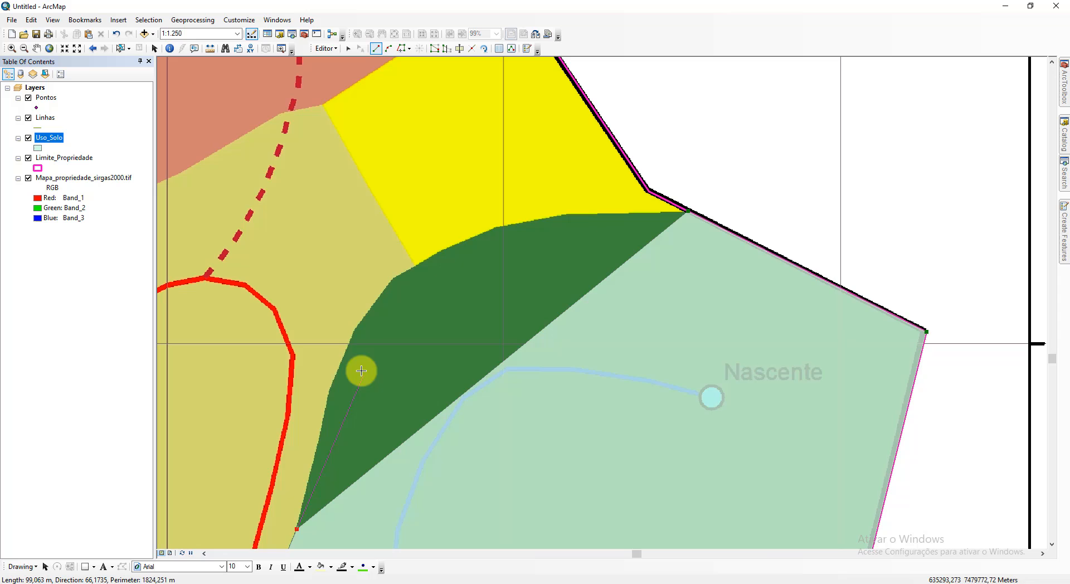
click(331, 388)
click(352, 336)
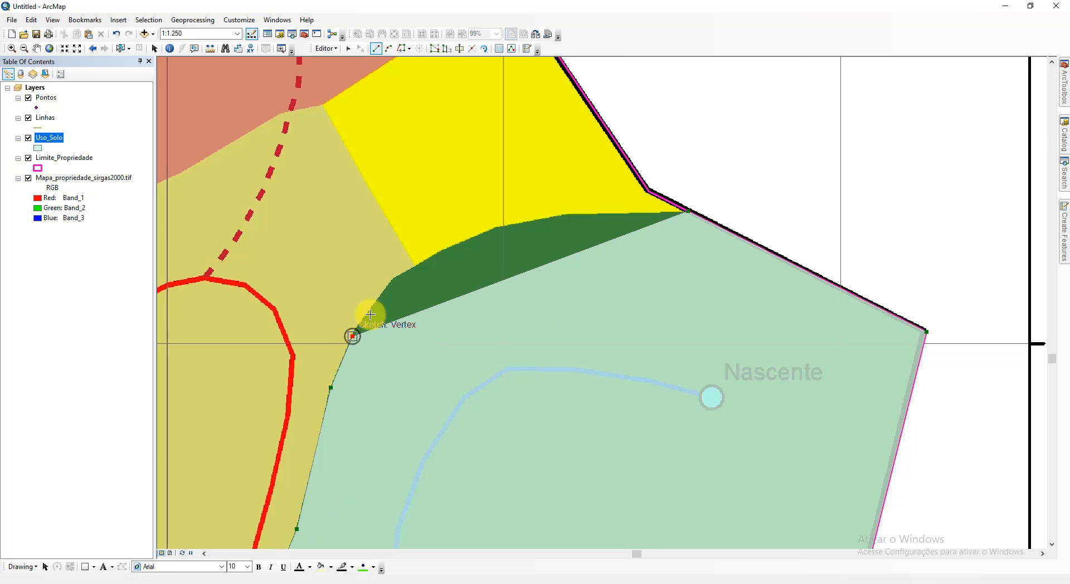
click(500, 225)
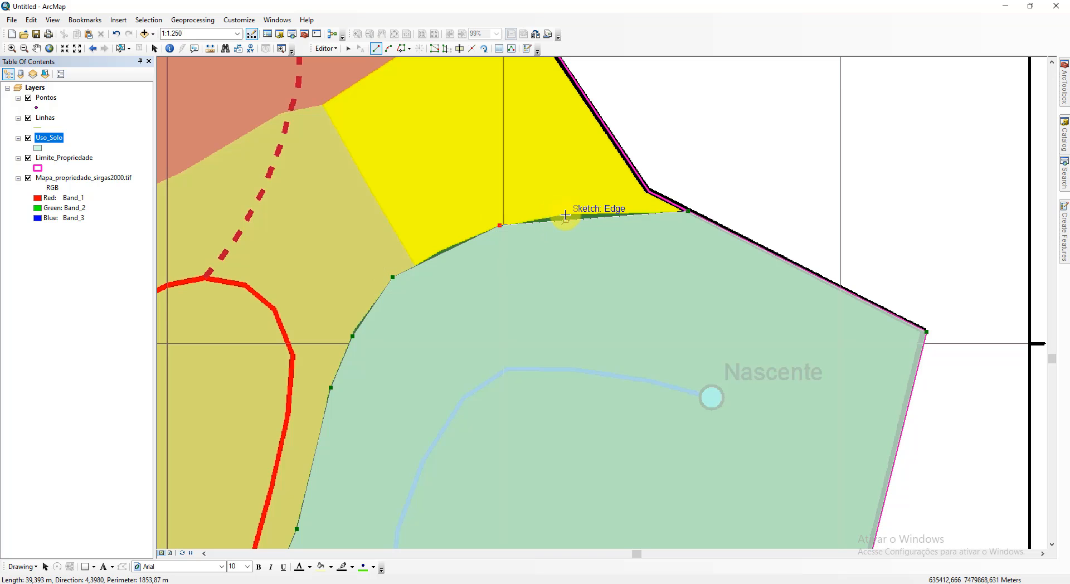
click(565, 215)
scroll(565, 220, down, 4)
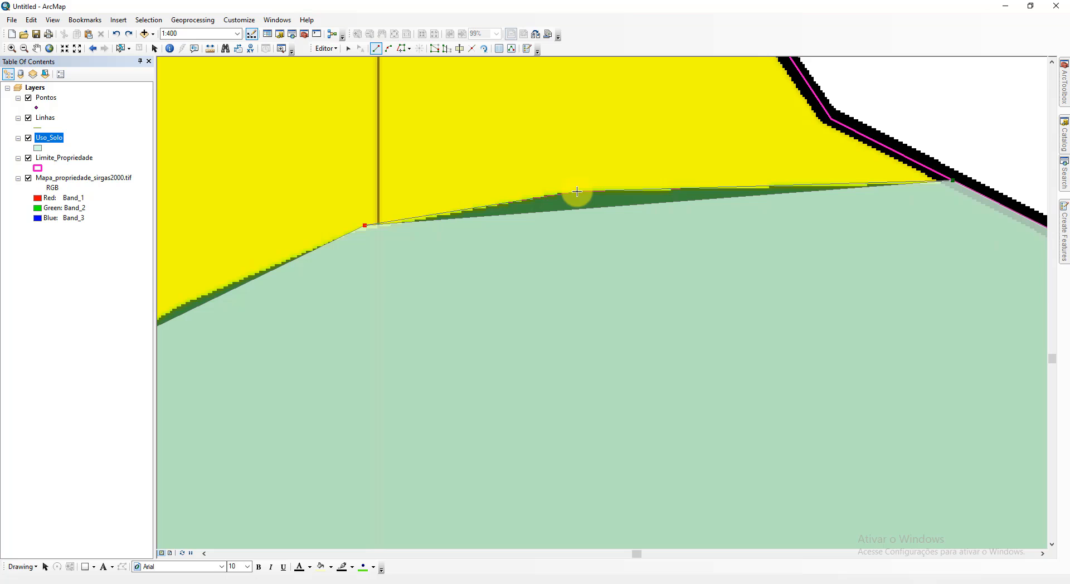
double_click(576, 191)
scroll(557, 228, up, 8)
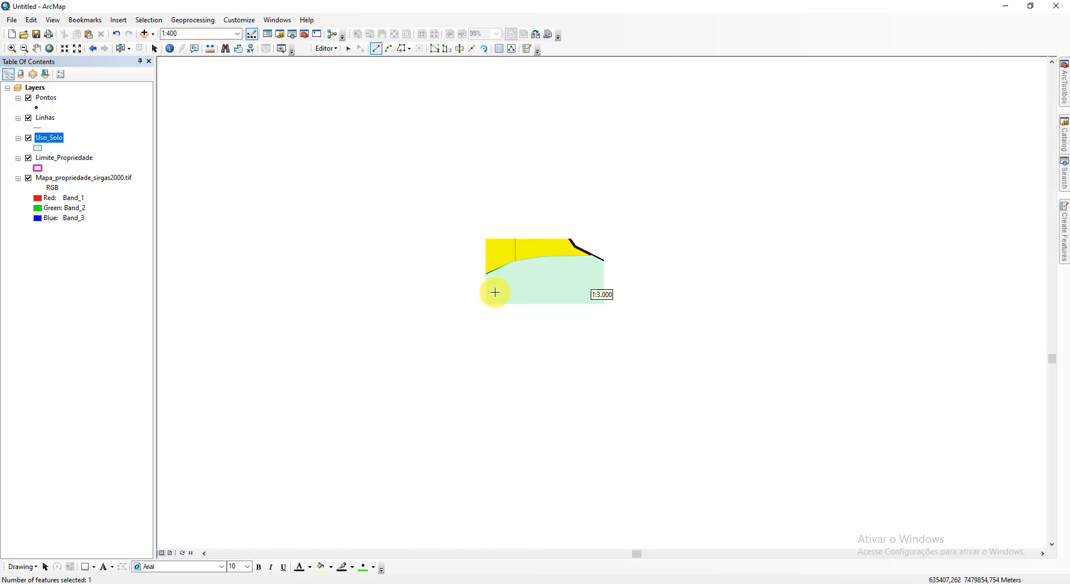
scroll(527, 324, up, 2)
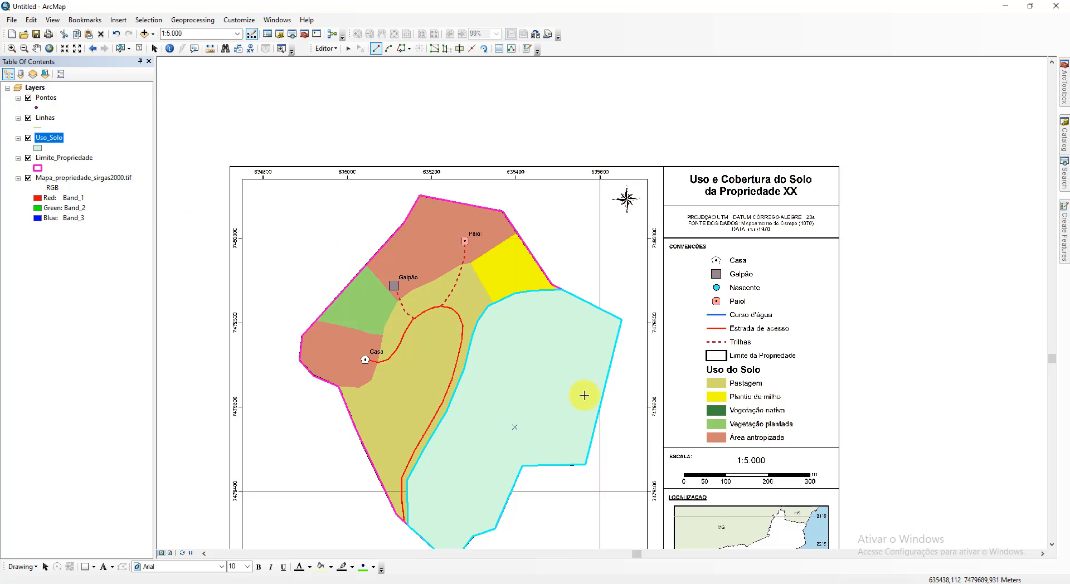
Step: Open the attribute table of the Uso_Solo layer and set the polygon's Uso value to "Vegetação nativa"
right_click(55, 141)
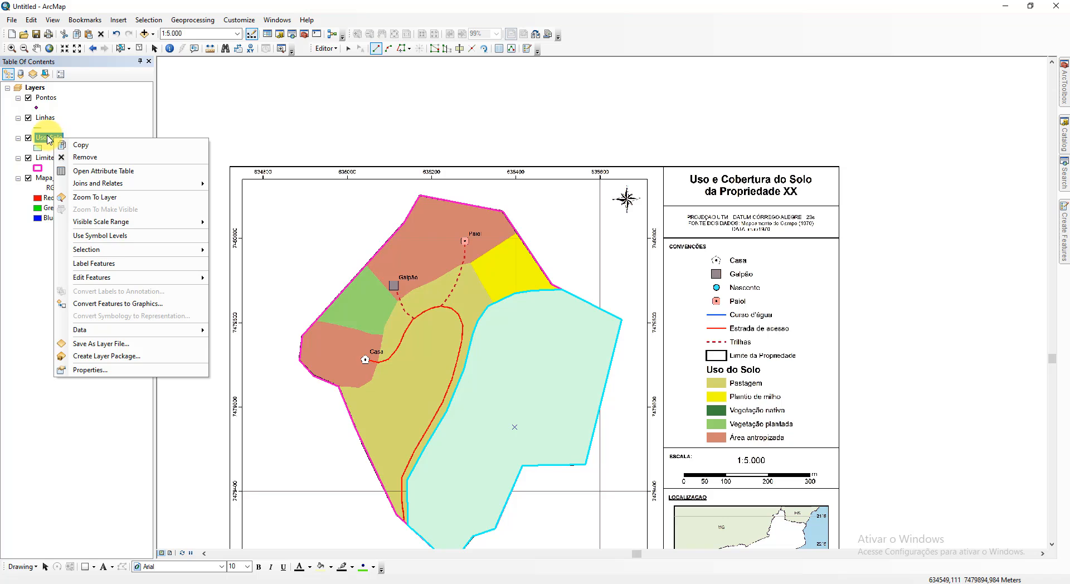
click(144, 174)
click(382, 168)
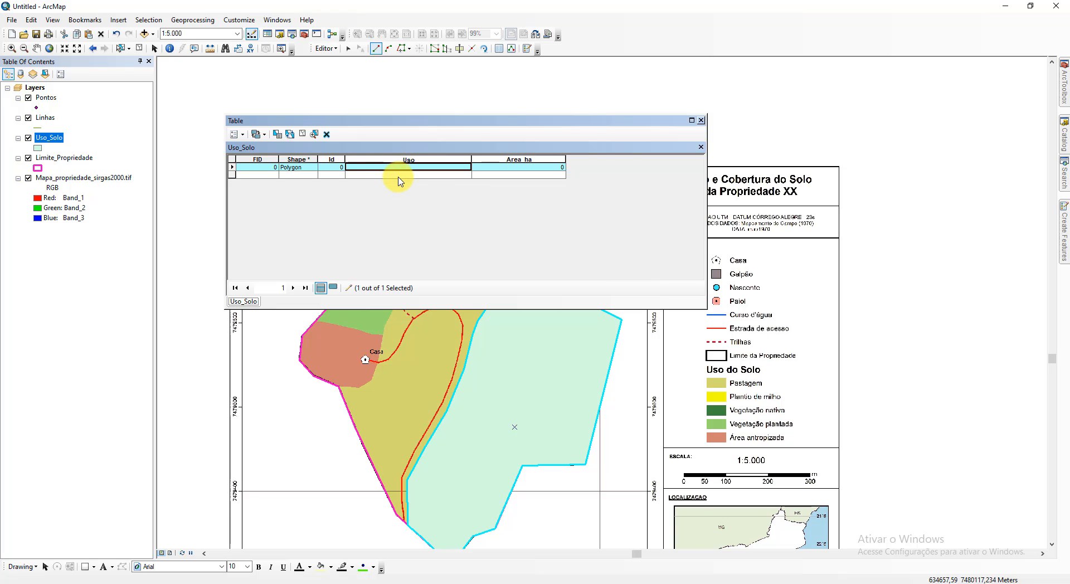
scroll(398, 180, up, 3)
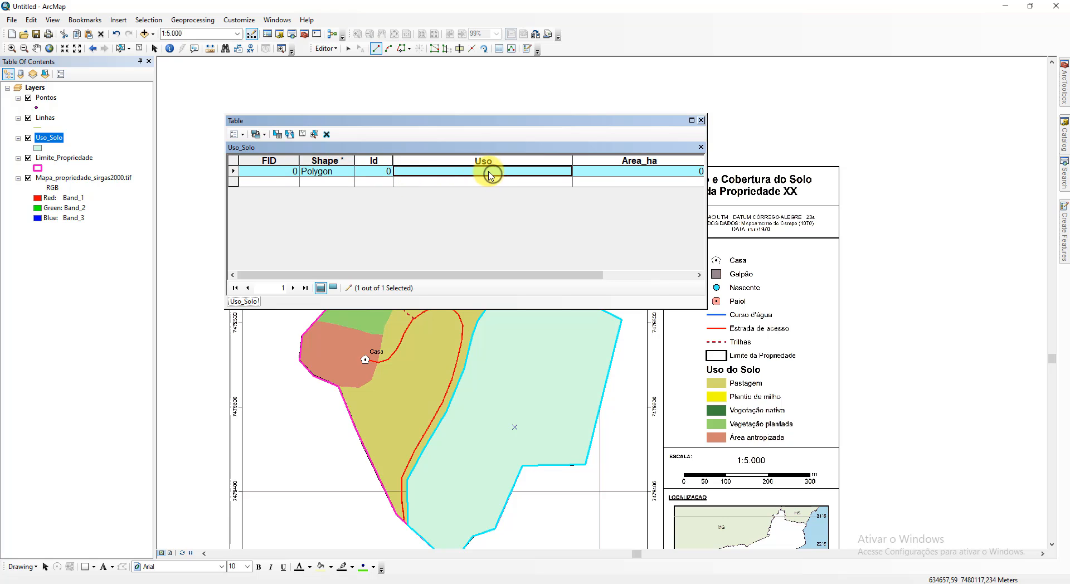
text(Vegetação nativa)
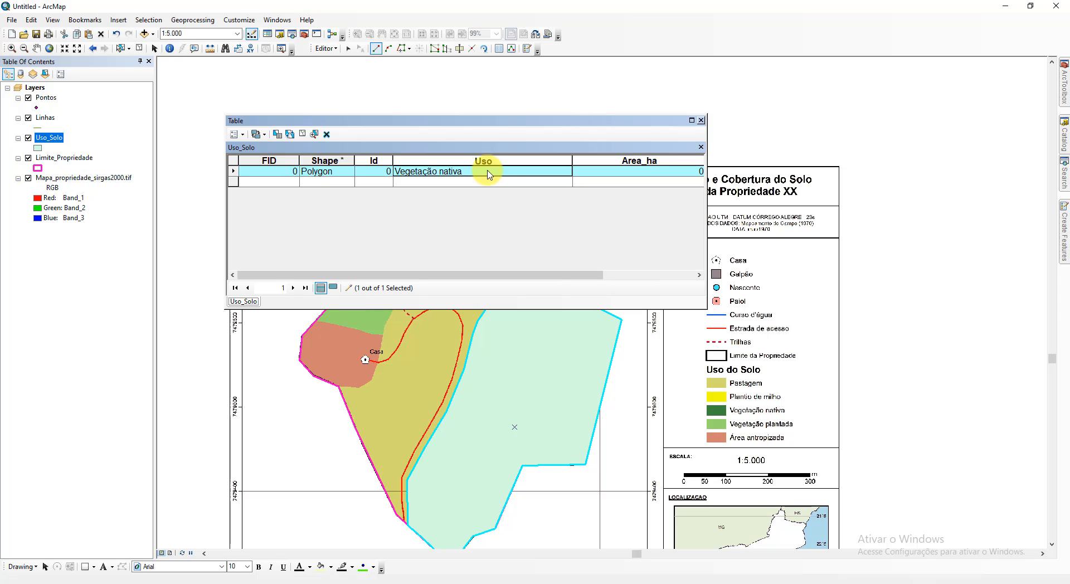
key(Return)
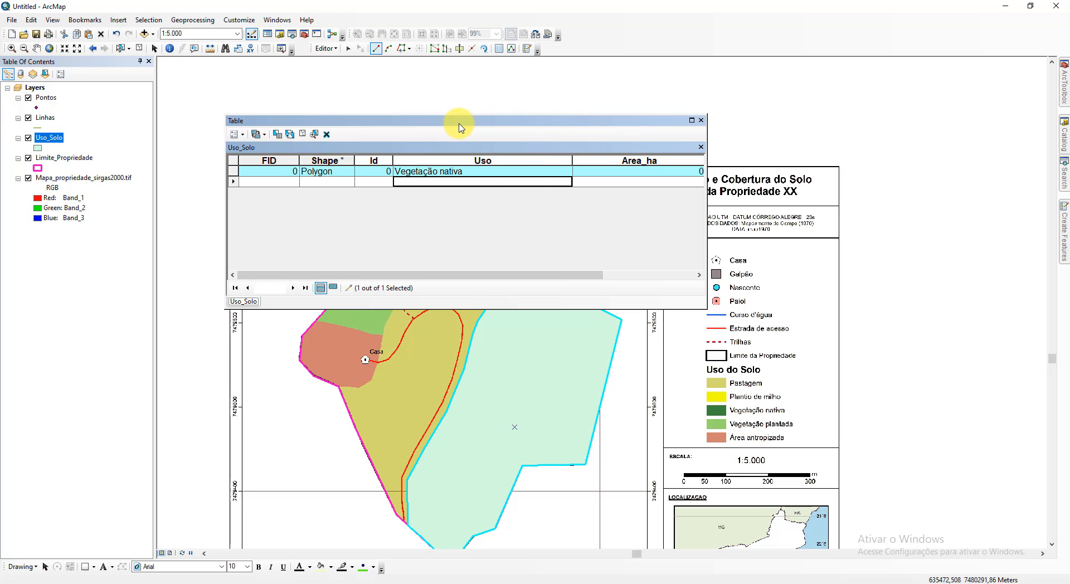
Step: Dock the attribute table beside the table of contents and set it to auto-hide
drag(475, 123, 23, 310)
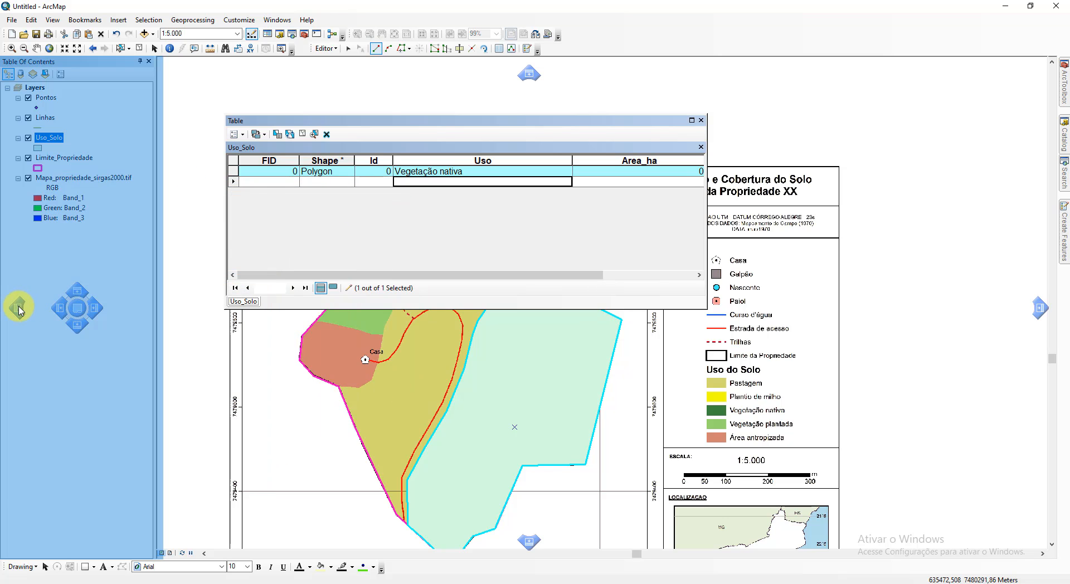
drag(19, 311, 19, 306)
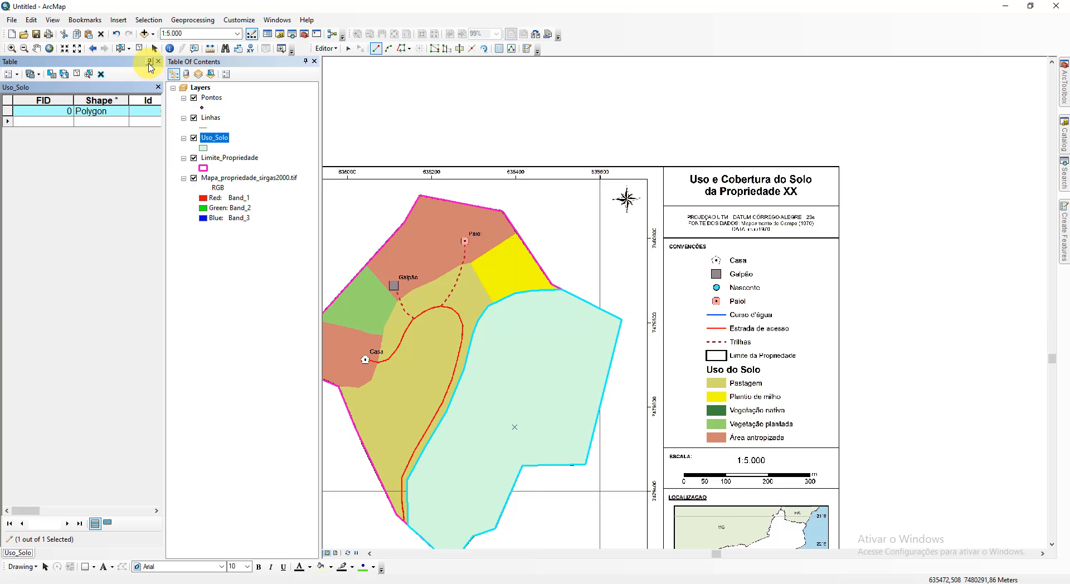
click(150, 62)
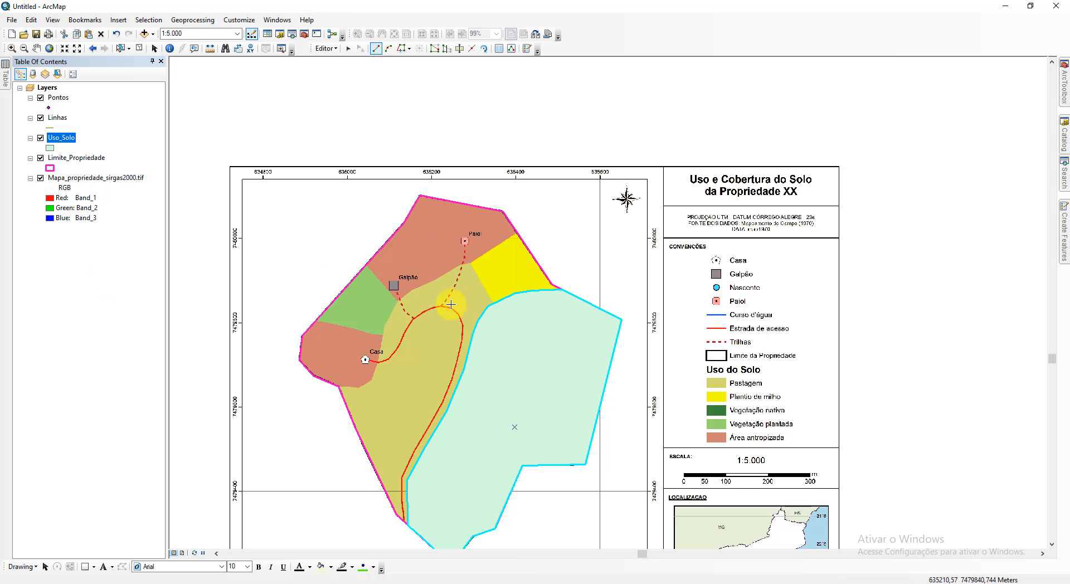
Step: Trace the corn field's outer edge along the property limit and the native vegetation polygon up to the pasture corner
scroll(546, 288, down, 1)
scroll(547, 288, down, 2)
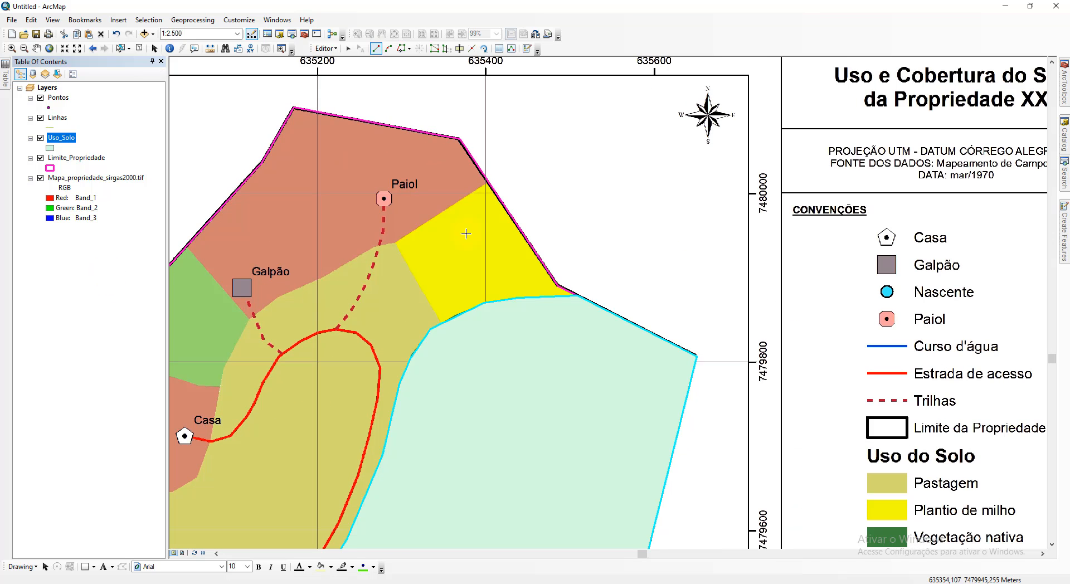
scroll(471, 212, down, 1)
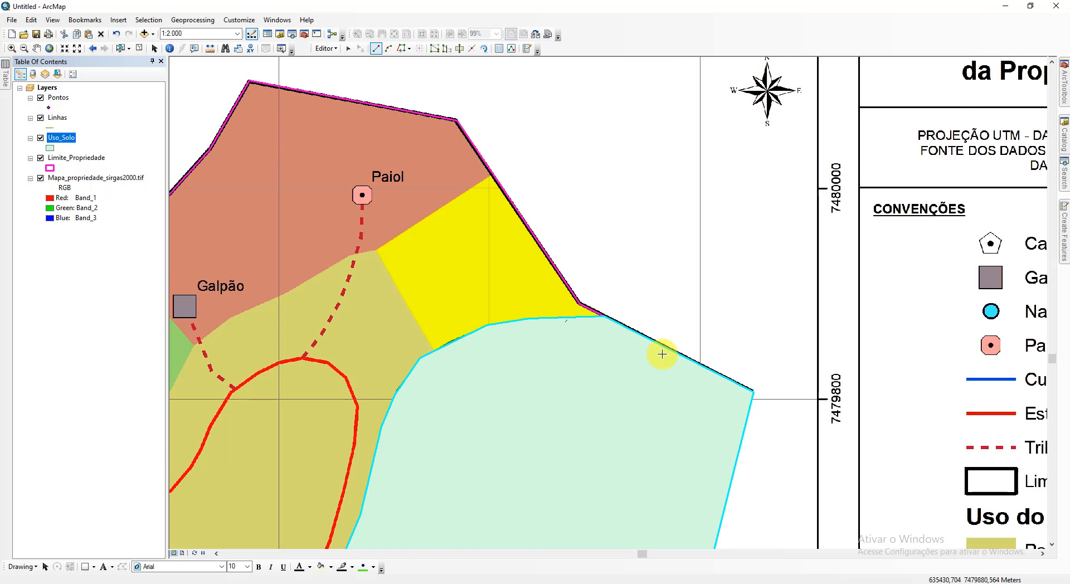
drag(692, 413, 546, 253)
drag(401, 288, 408, 476)
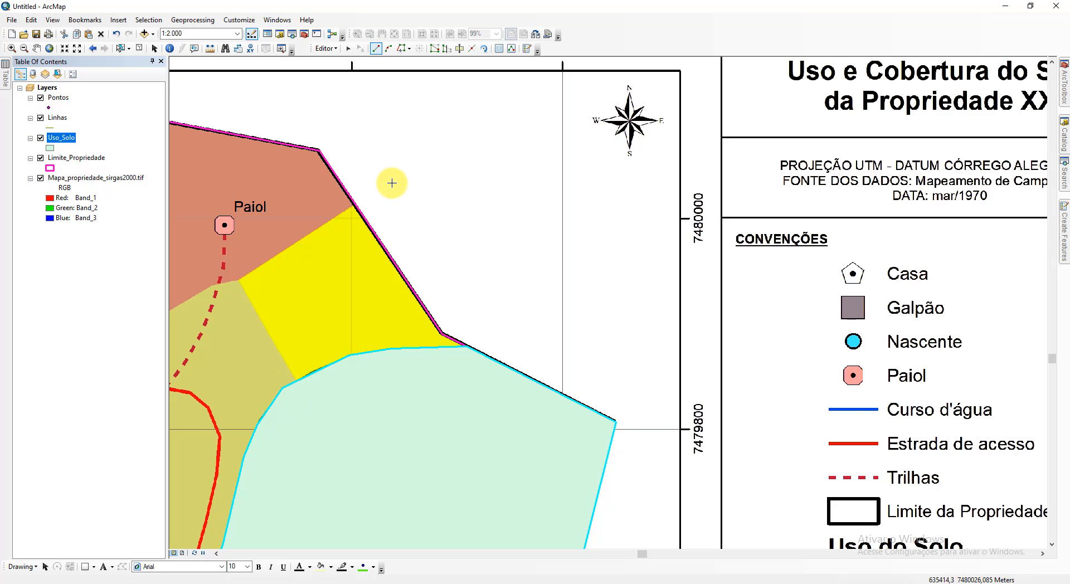
click(399, 50)
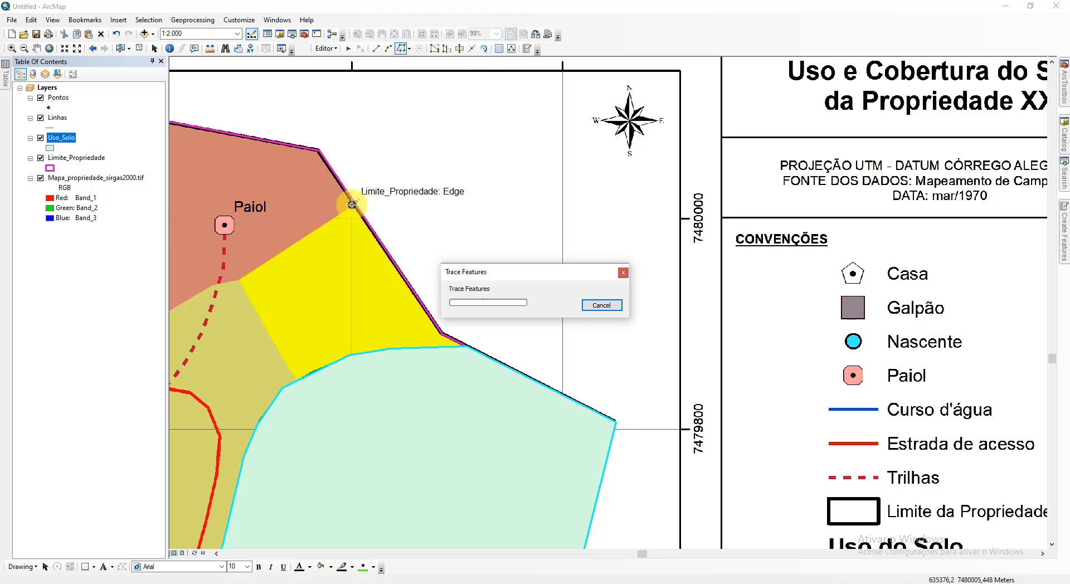
click(383, 248)
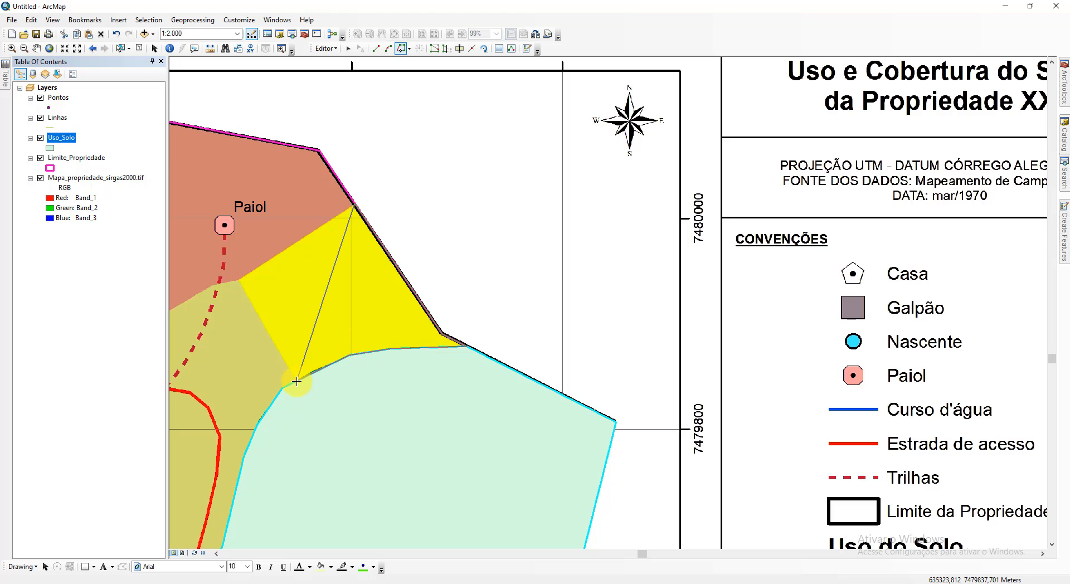
double_click(296, 382)
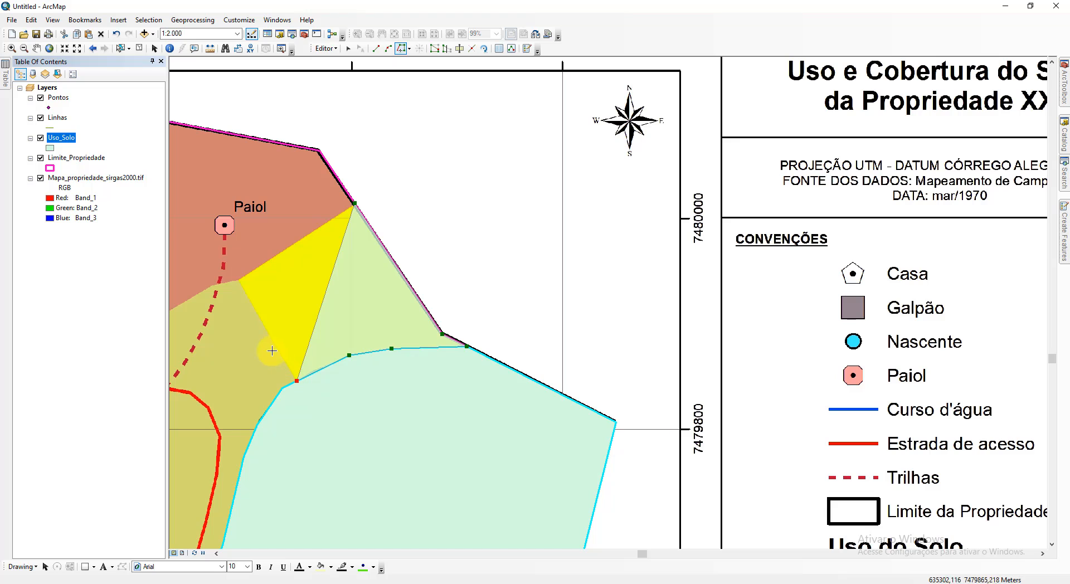
Step: Complete the corn field polygon with straight segments along its pasture and Área antropizada borders, and finish the sketch
click(376, 50)
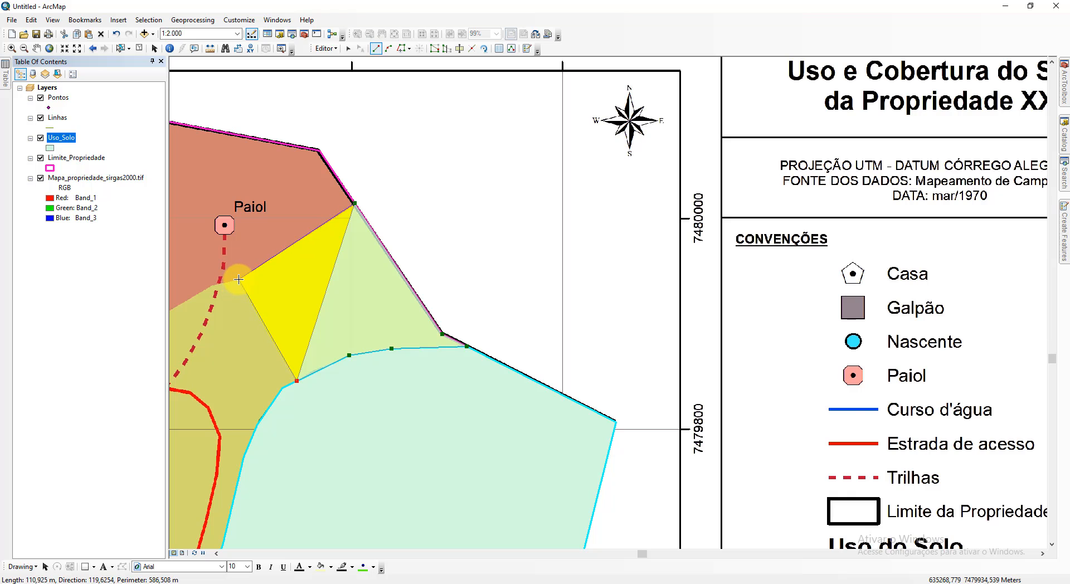
scroll(239, 281, up, 3)
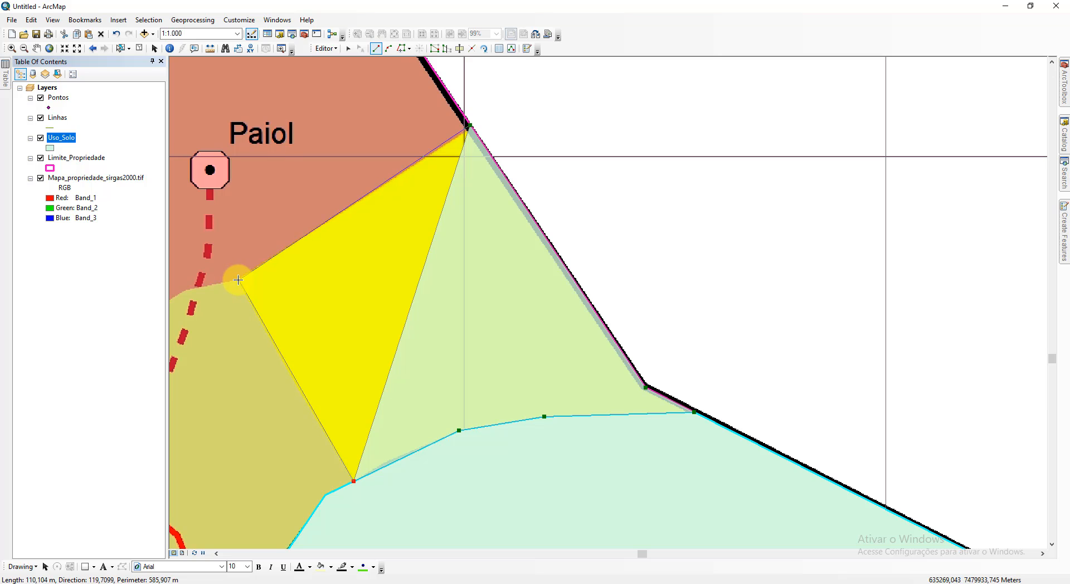
click(238, 280)
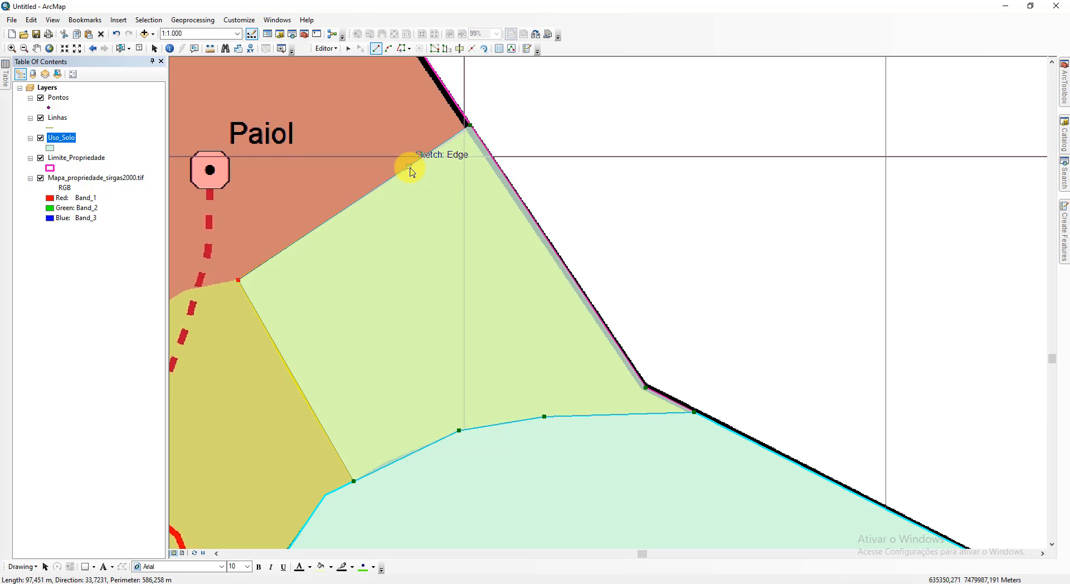
scroll(410, 170, up, 3)
scroll(425, 159, up, 2)
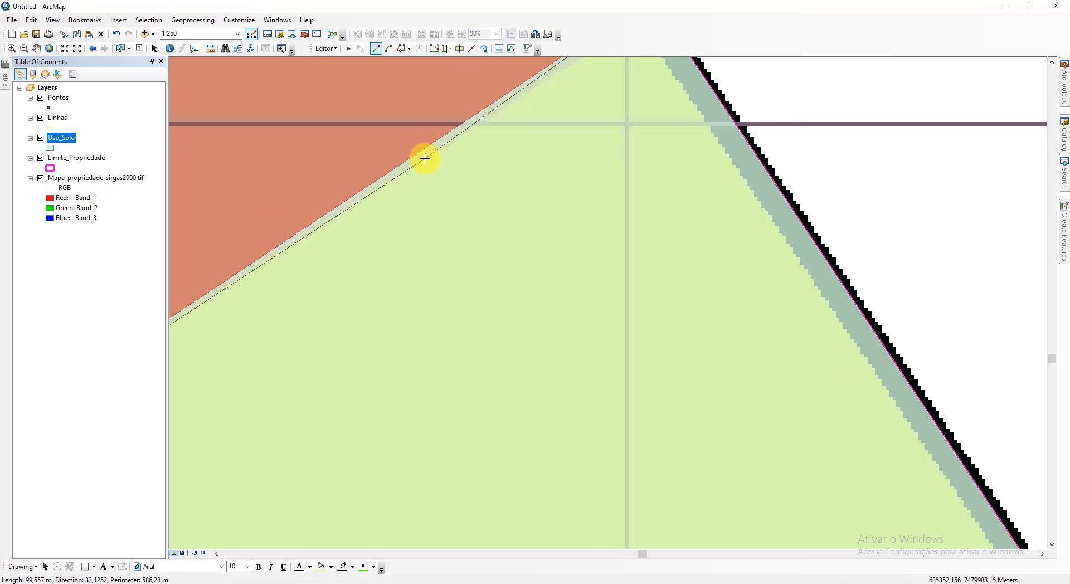
double_click(498, 111)
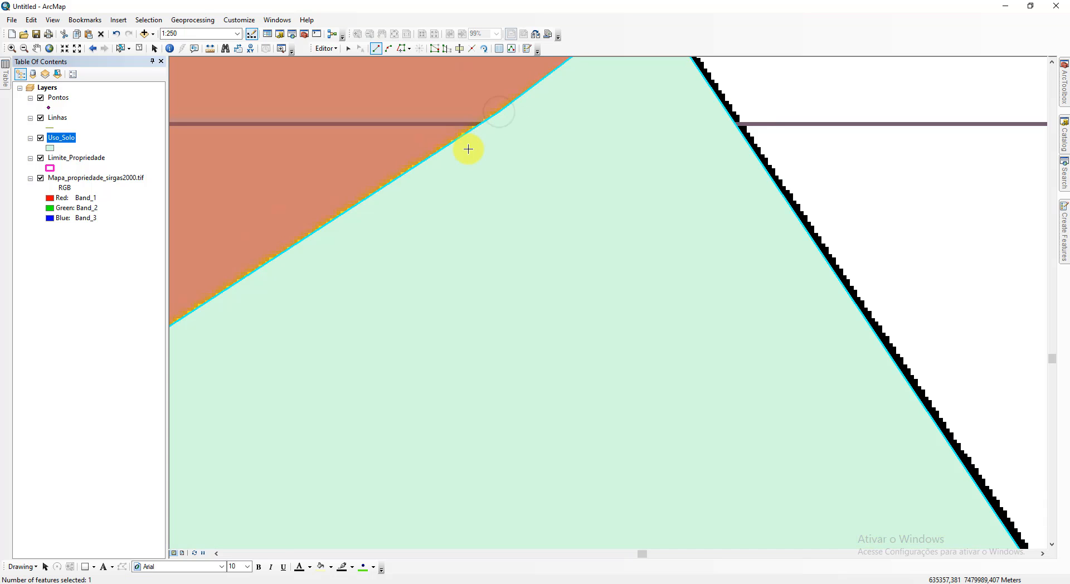
Step: Set the Uso value of the new corn field polygon to "Plantio de milho" in the Uso_Solo attribute table
scroll(468, 148, up, 5)
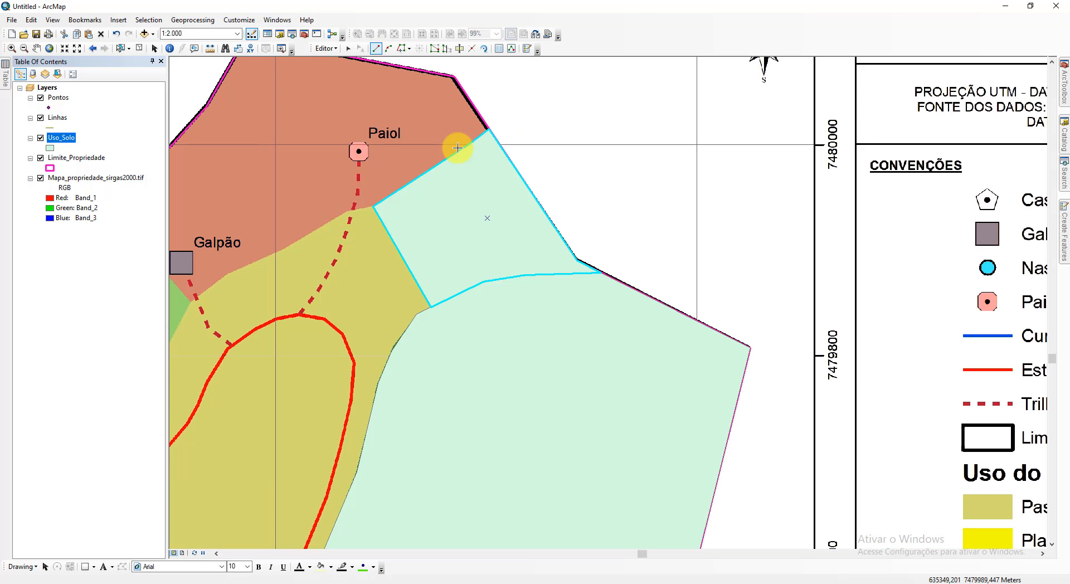
click(5, 78)
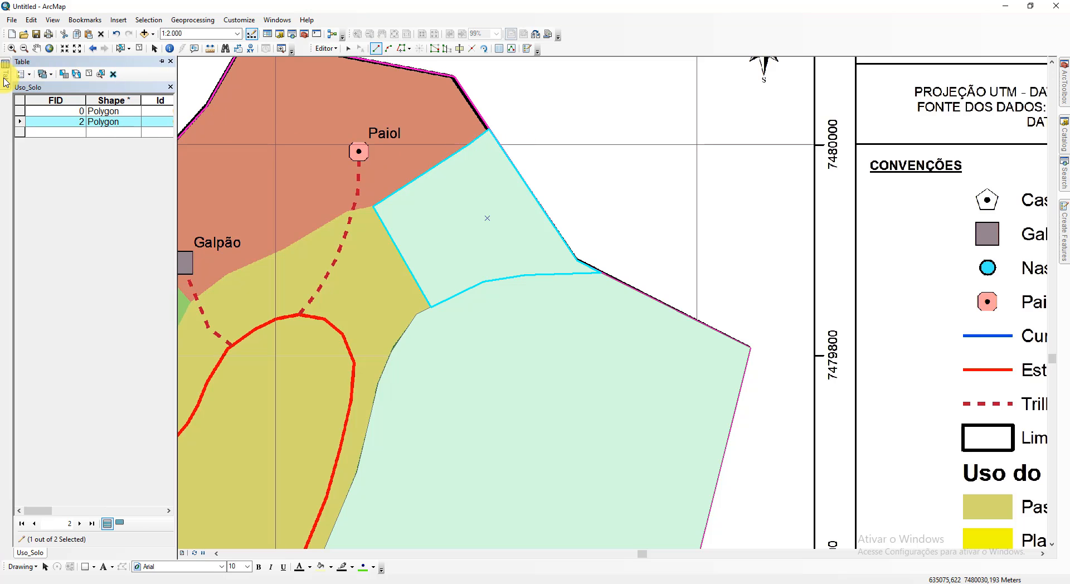
click(168, 511)
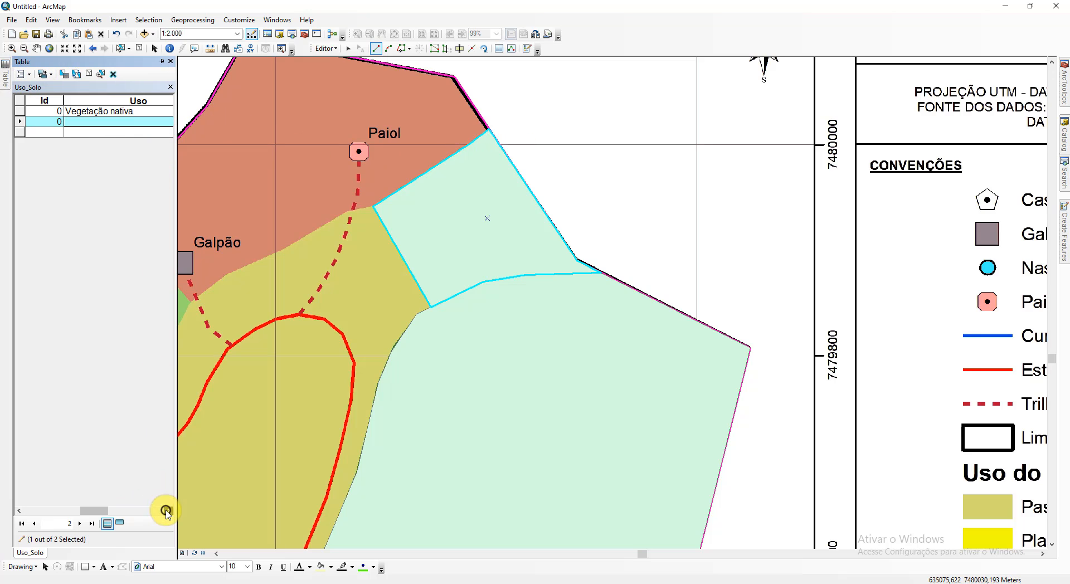
click(128, 123)
text(Planti)
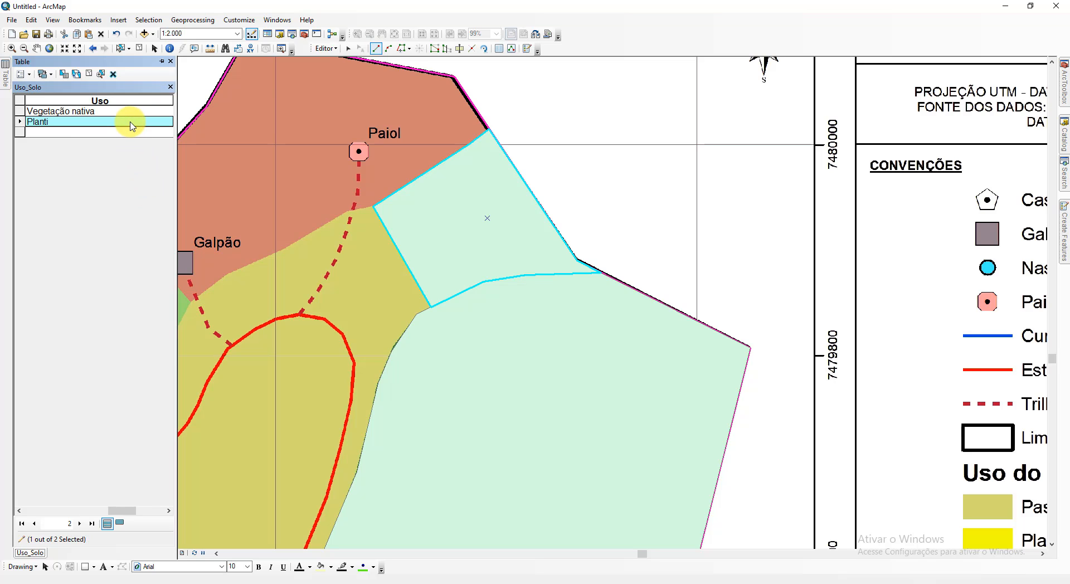
text(o de milho)
key(Return)
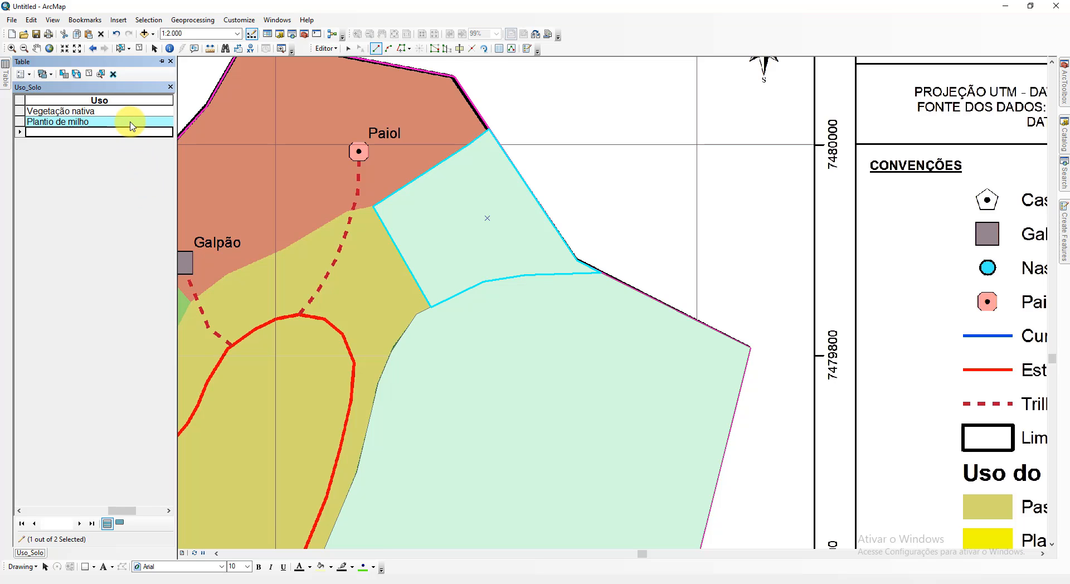
Step: Save the edits made to the Uso_Solo layer
scroll(401, 245, down, 2)
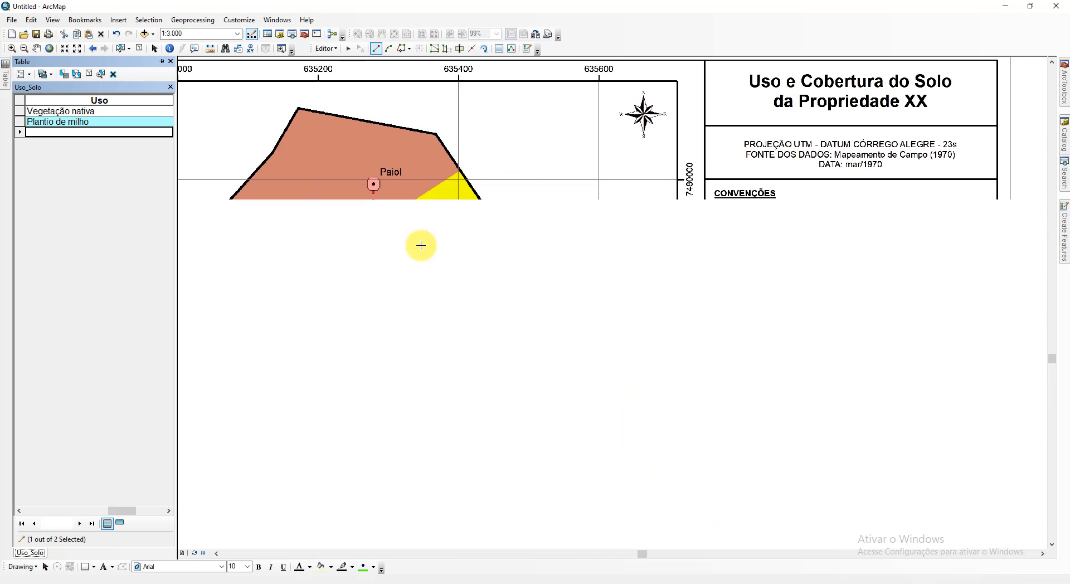
click(326, 48)
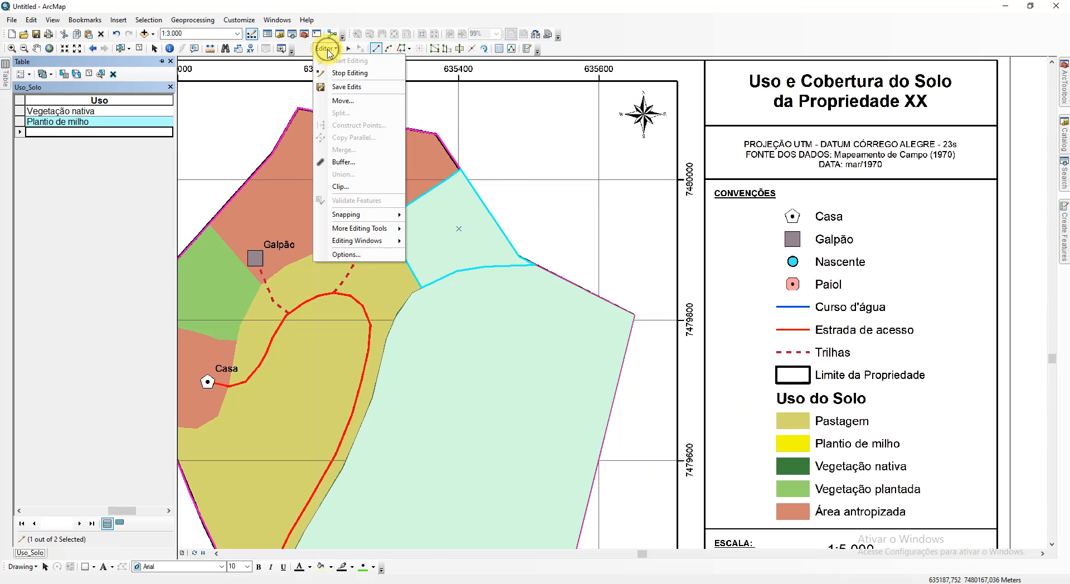
click(345, 88)
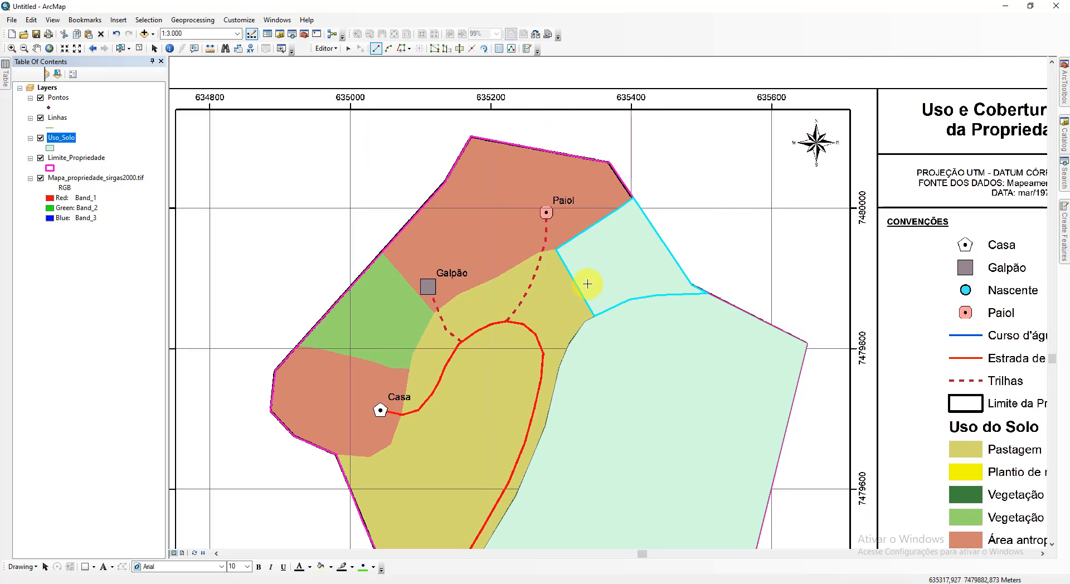
Step: Start a polygon for the northern Área antropizada with straight segments along the pasture and light-green vegetation borders, from the corn field corner to the property limit
scroll(476, 291, down, 2)
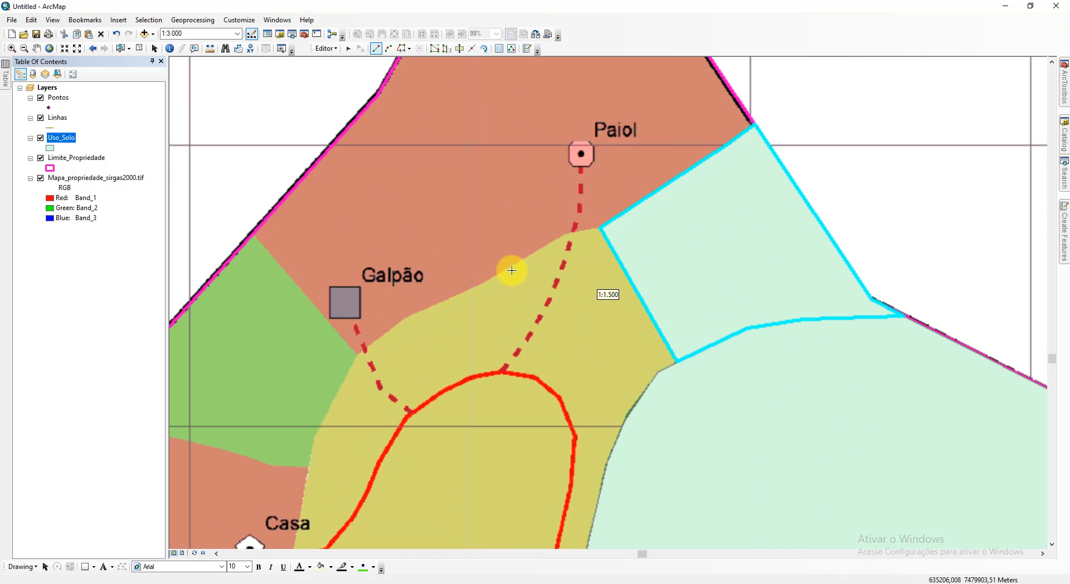
drag(530, 263, 530, 328)
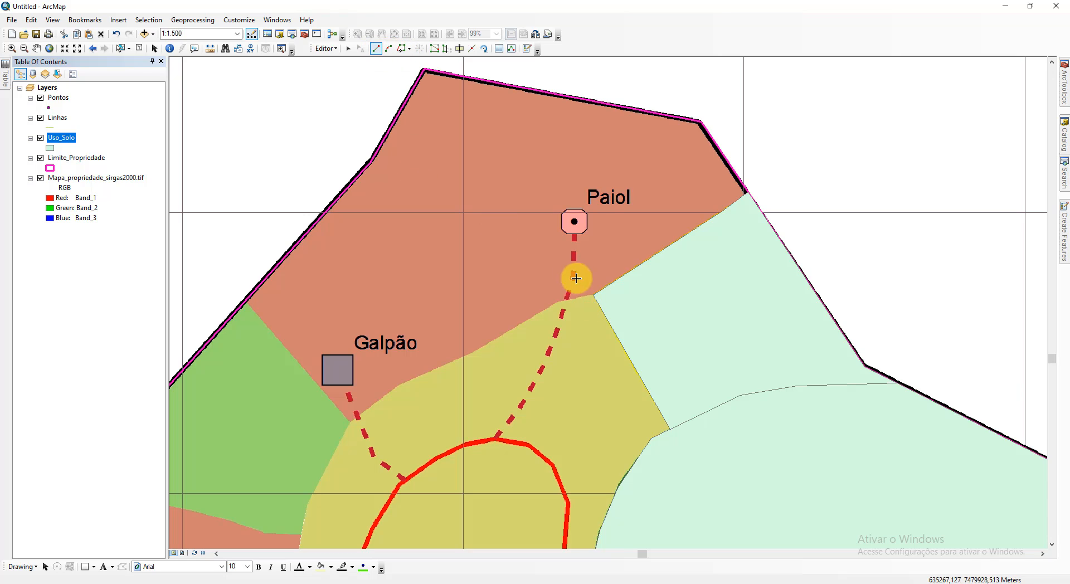
click(594, 295)
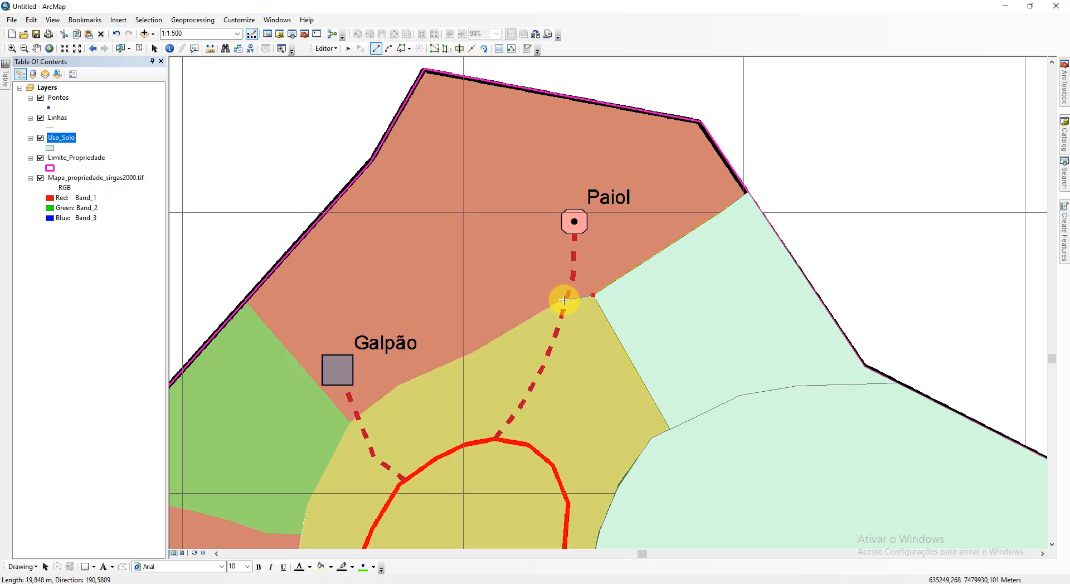
click(559, 301)
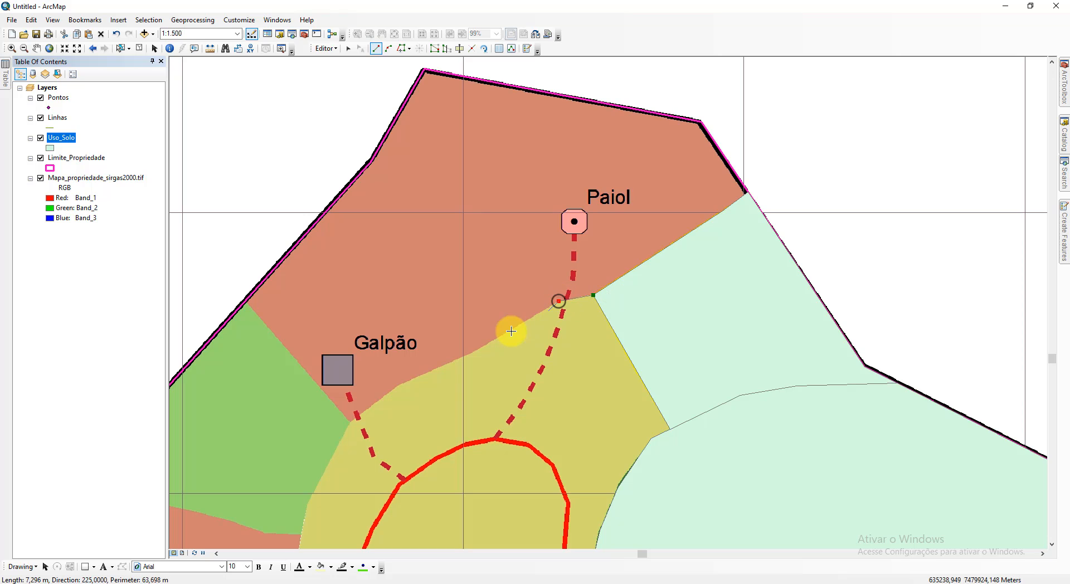
click(483, 347)
click(472, 354)
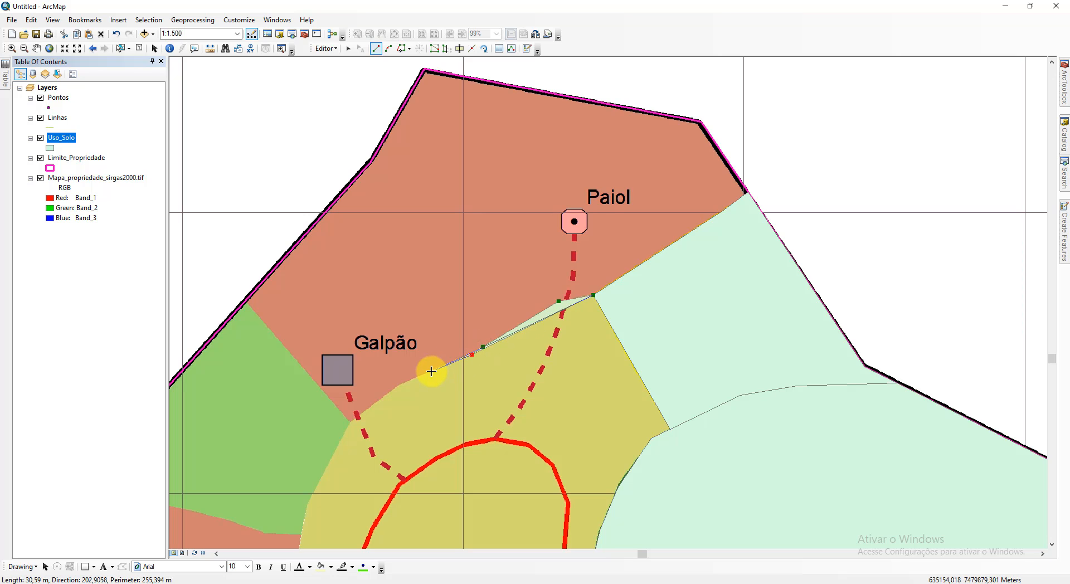
click(431, 372)
click(397, 385)
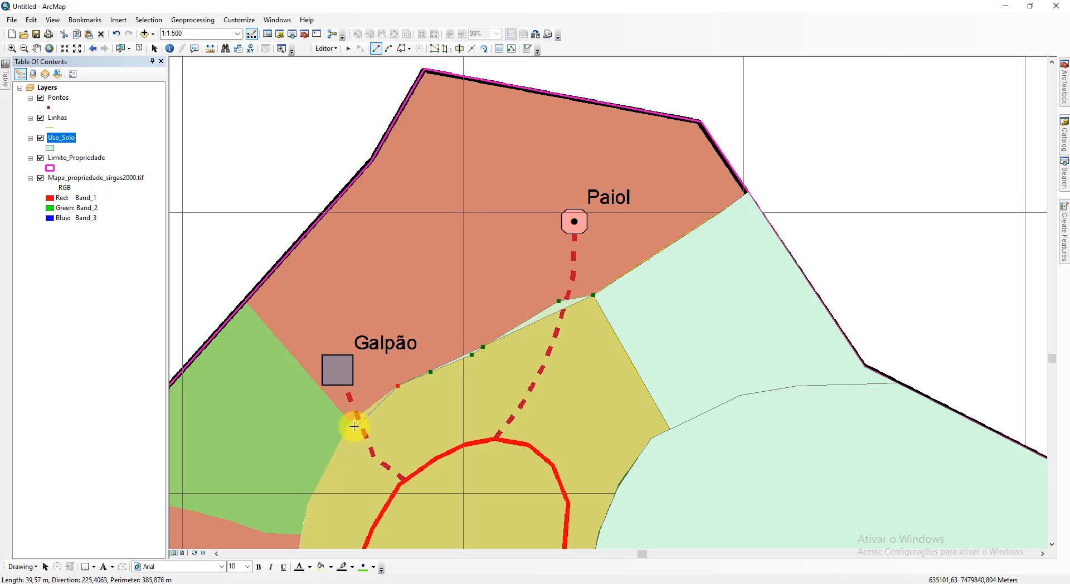
click(349, 424)
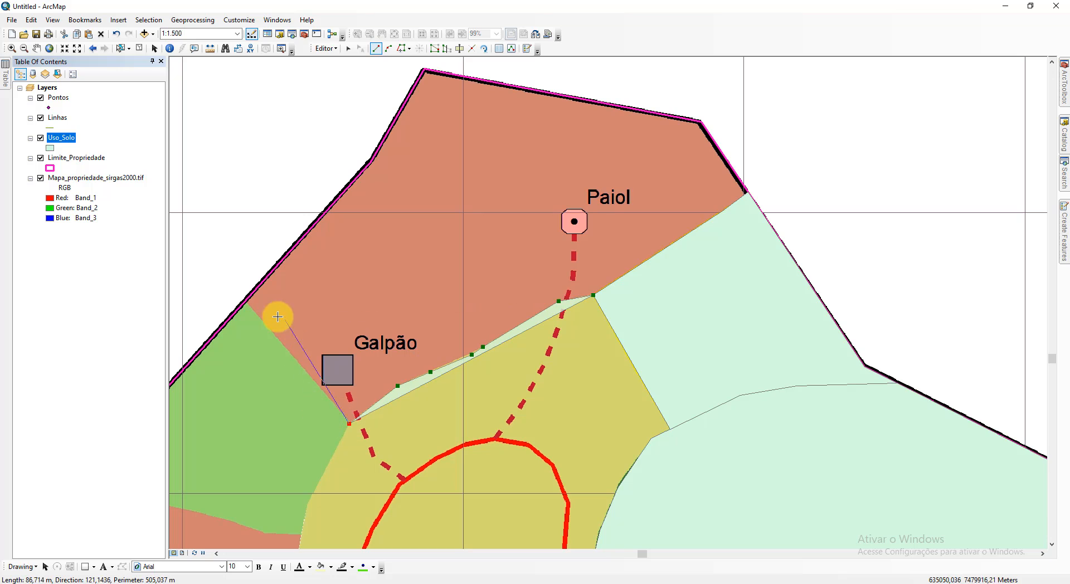
click(246, 301)
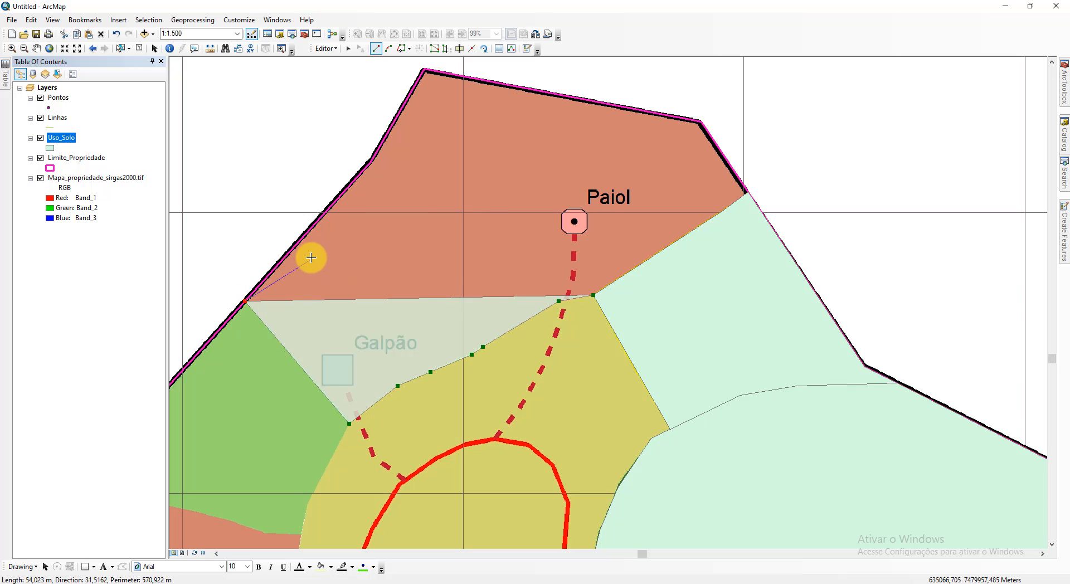
Step: Complete the northern Área antropizada polygon by tracing the property limit and the corn field polygon's edge, and finish the sketch
click(402, 49)
click(245, 301)
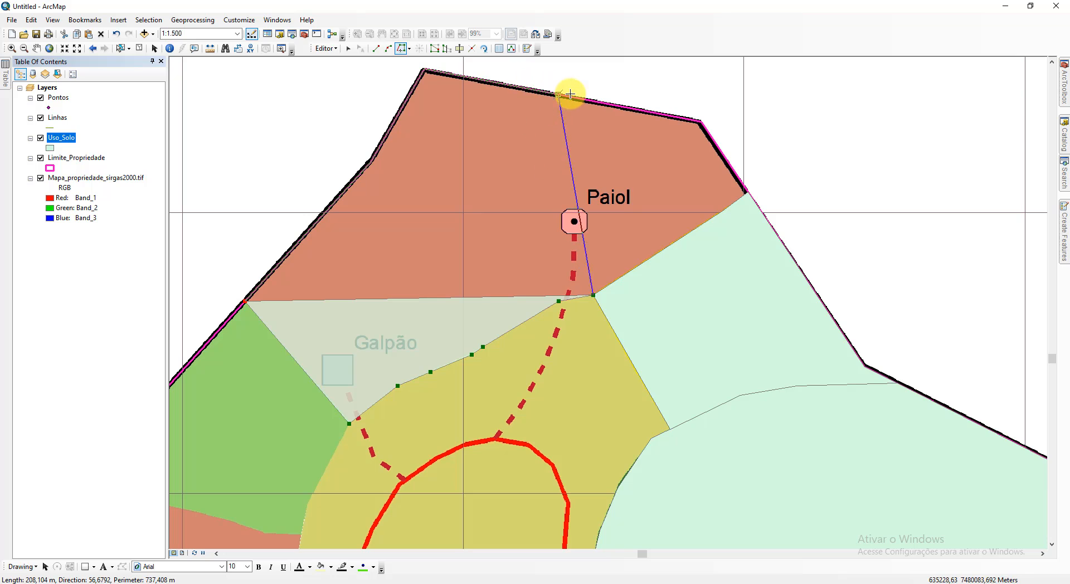
click(741, 191)
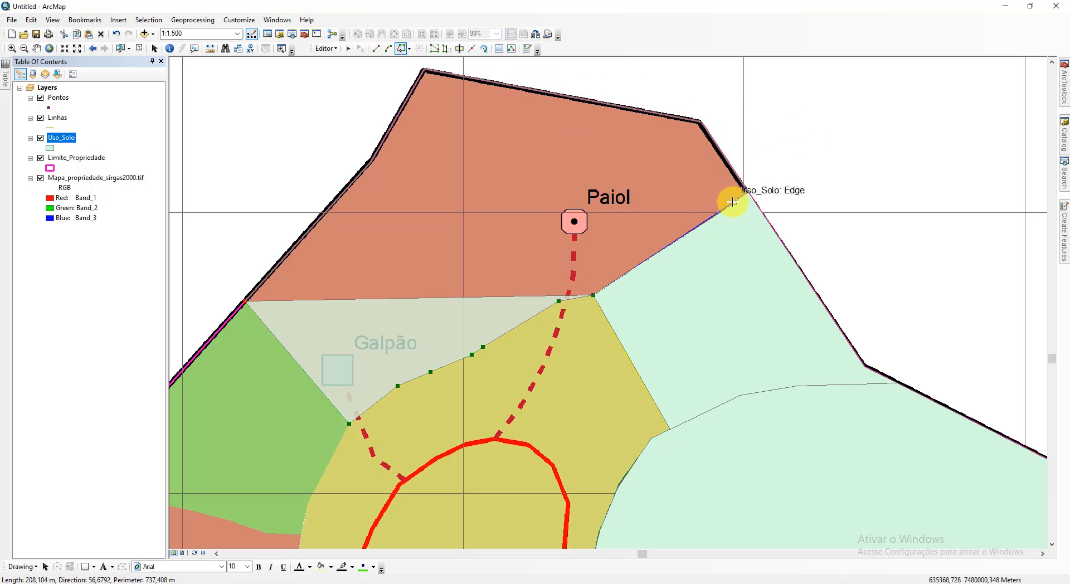
double_click(591, 296)
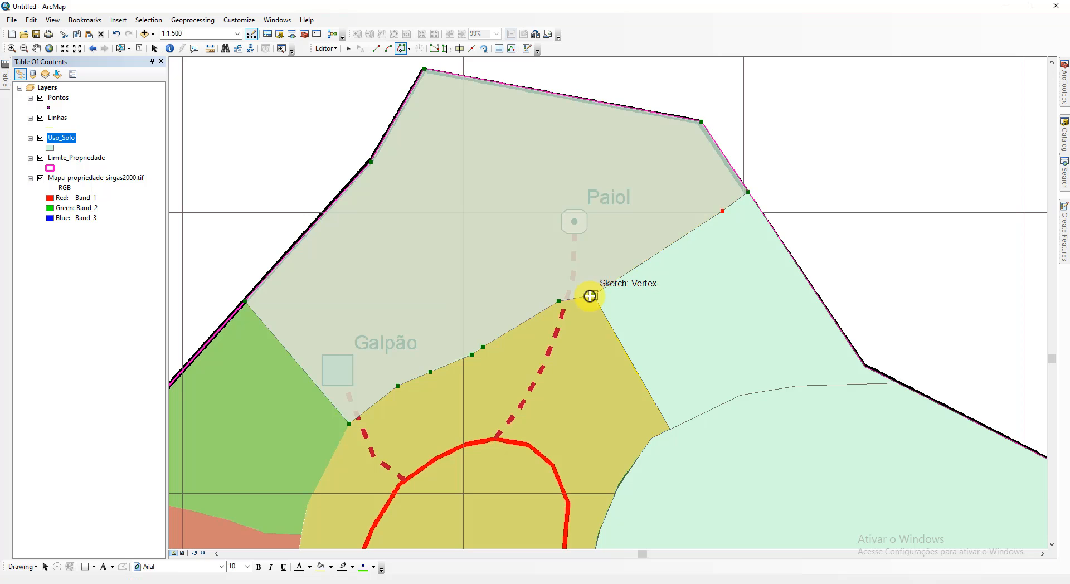
Step: Set the Uso value of the new northern polygon to "Área antropizada" in the Uso_Solo attribute table
click(10, 78)
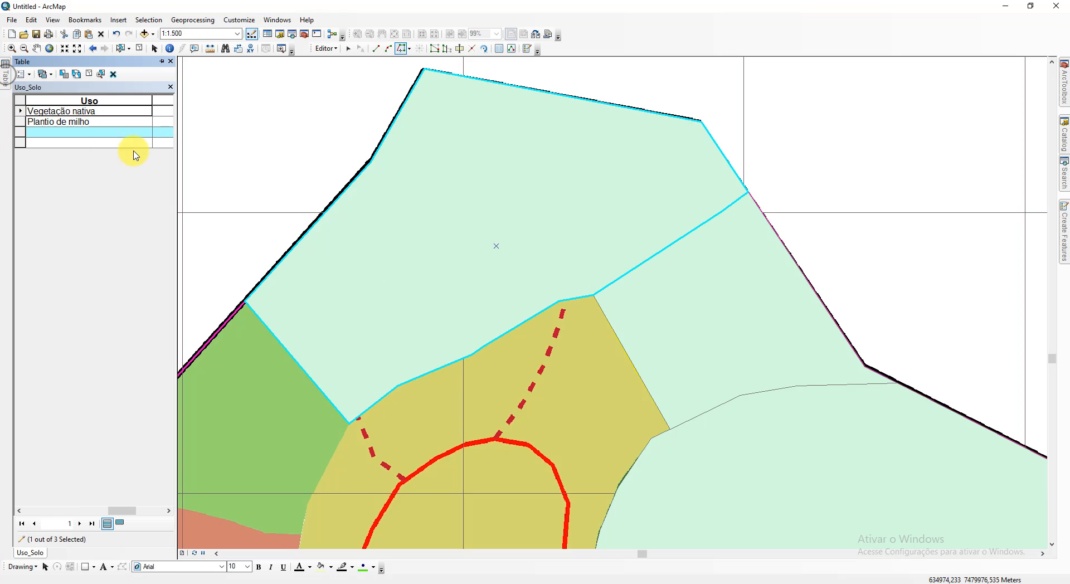
click(89, 134)
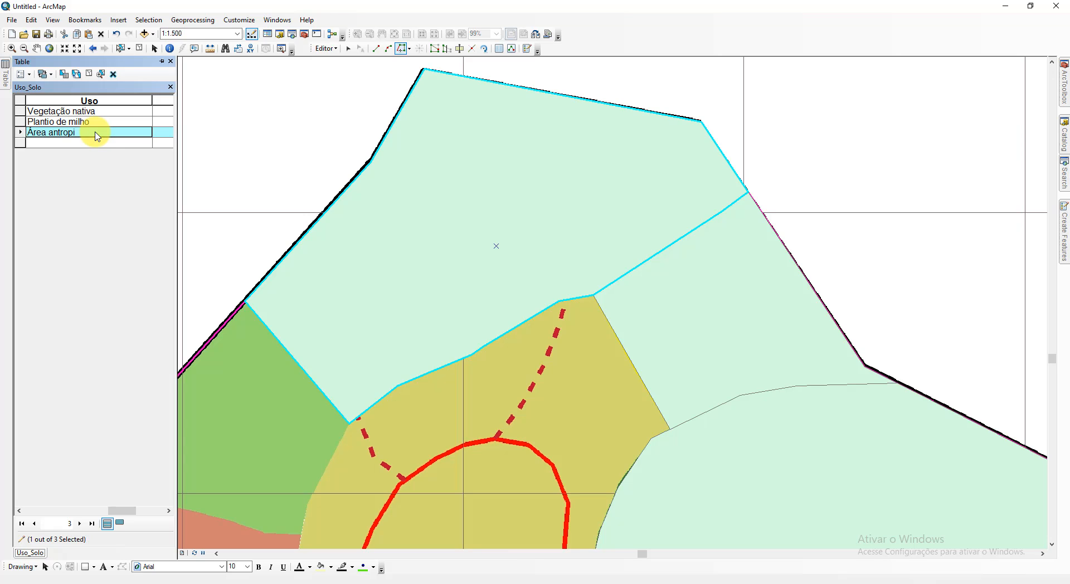
text(Área antropizada)
key(Return)
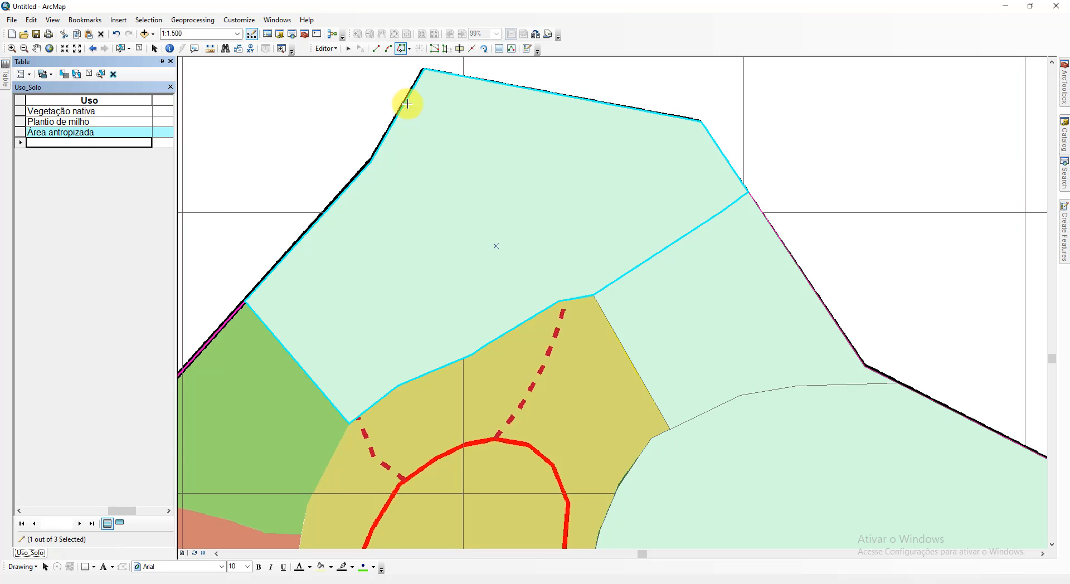
Step: Start the light-green vegetation polygon with straight segments along its pasture border, from the Área antropizada corner down to the Casa area
drag(490, 372, 738, 148)
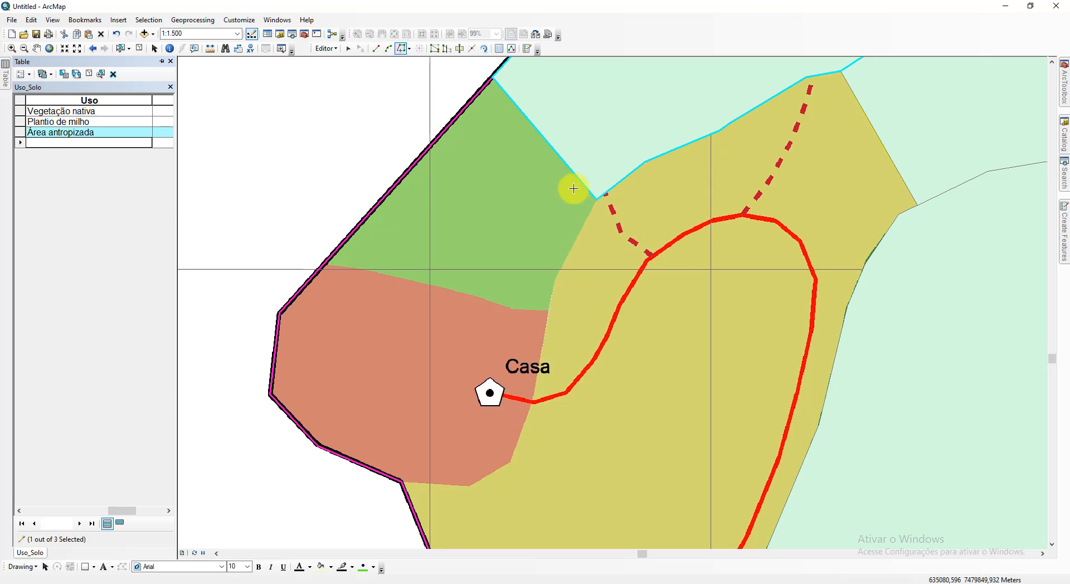
drag(541, 211, 489, 280)
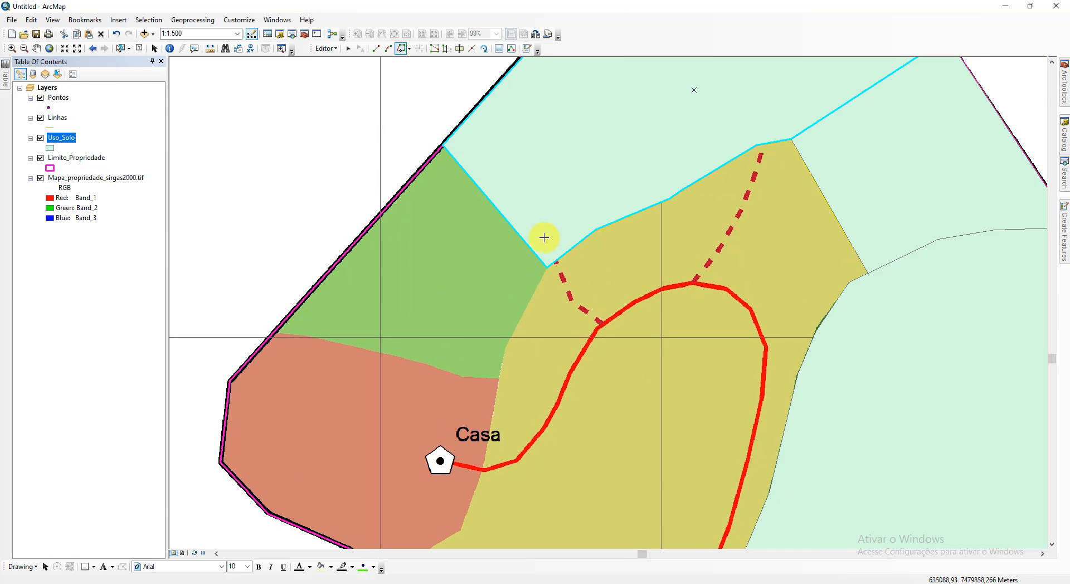
click(376, 48)
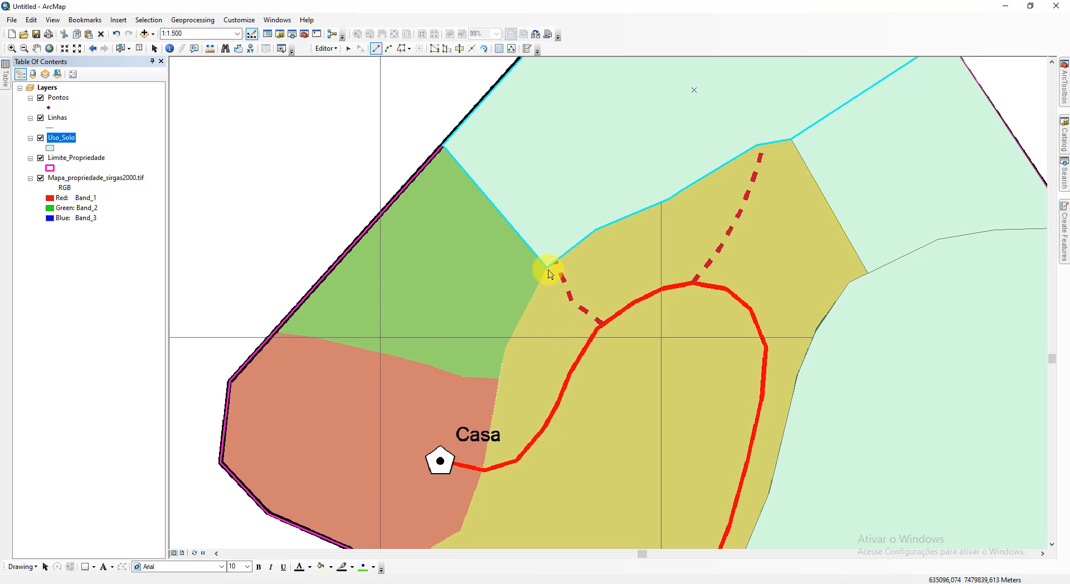
click(546, 267)
scroll(509, 347, down, 1)
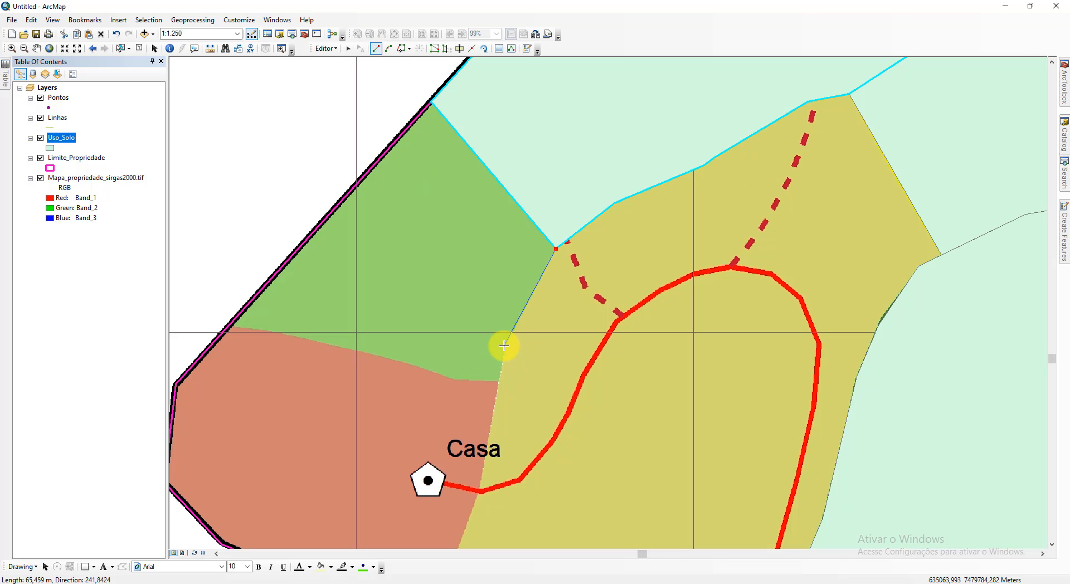
click(504, 345)
click(499, 382)
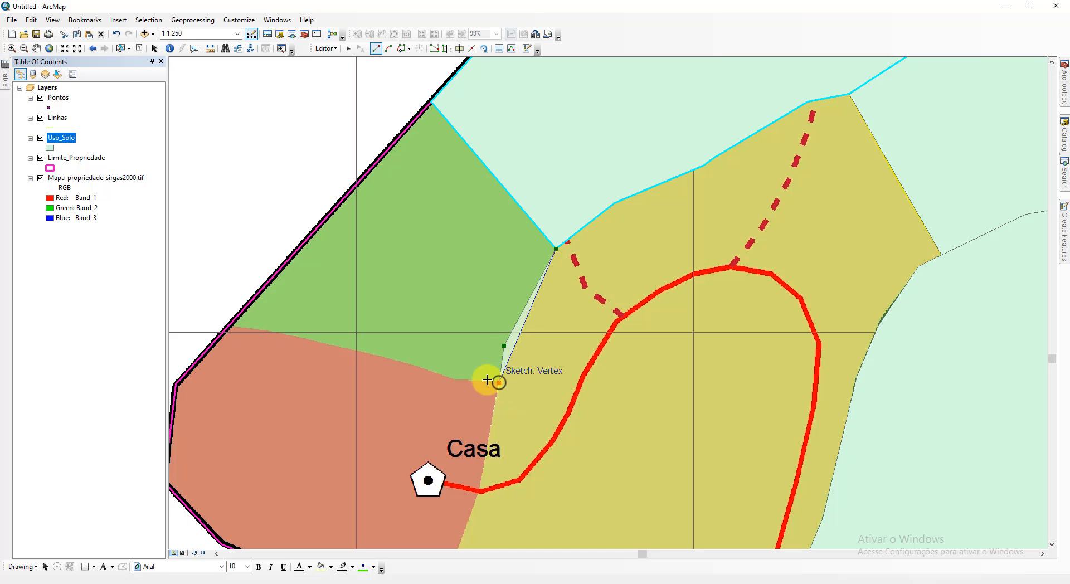
Step: Complete the light-green vegetation polygon along the Casa area's border, trace the property limit and northern Área antropizada edge, and finish the sketch
click(453, 380)
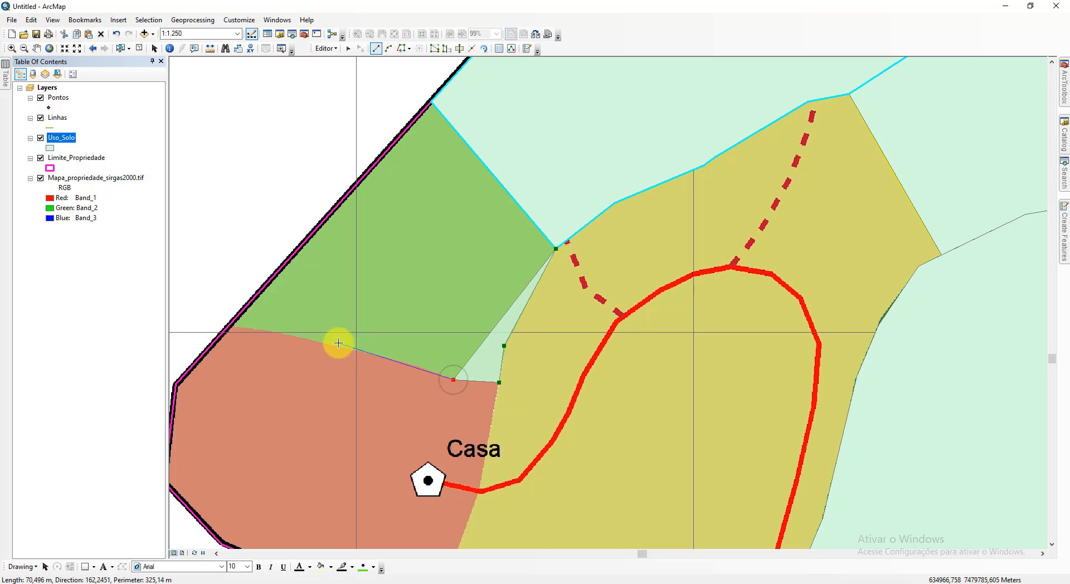
click(395, 359)
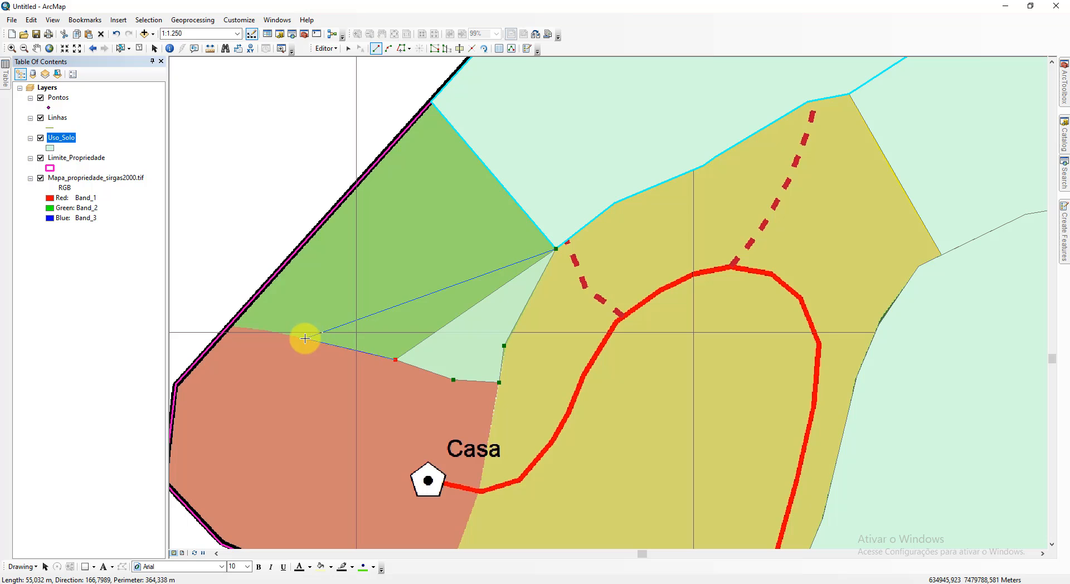
click(306, 339)
click(274, 331)
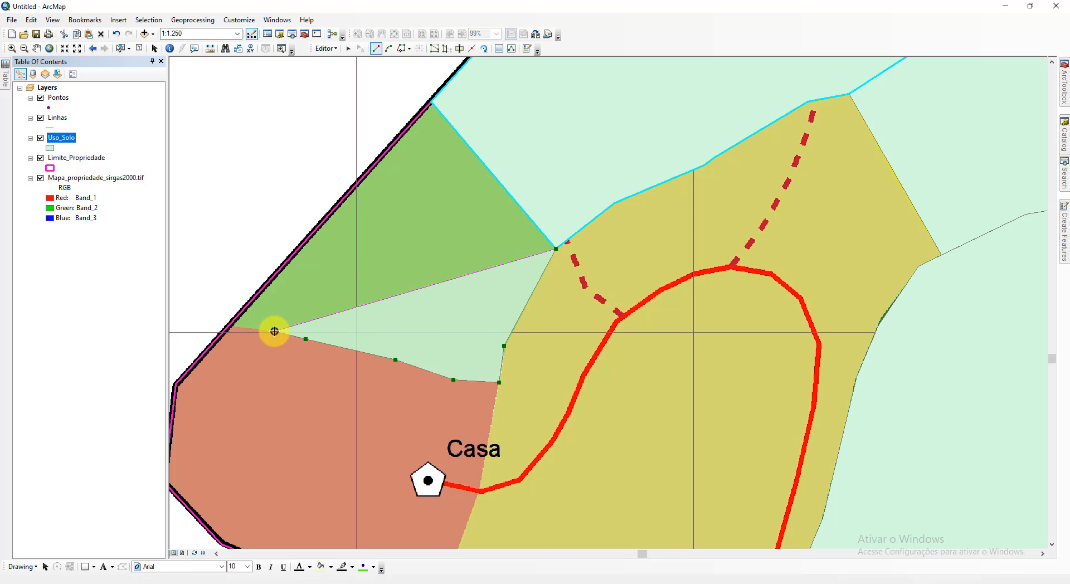
double_click(230, 330)
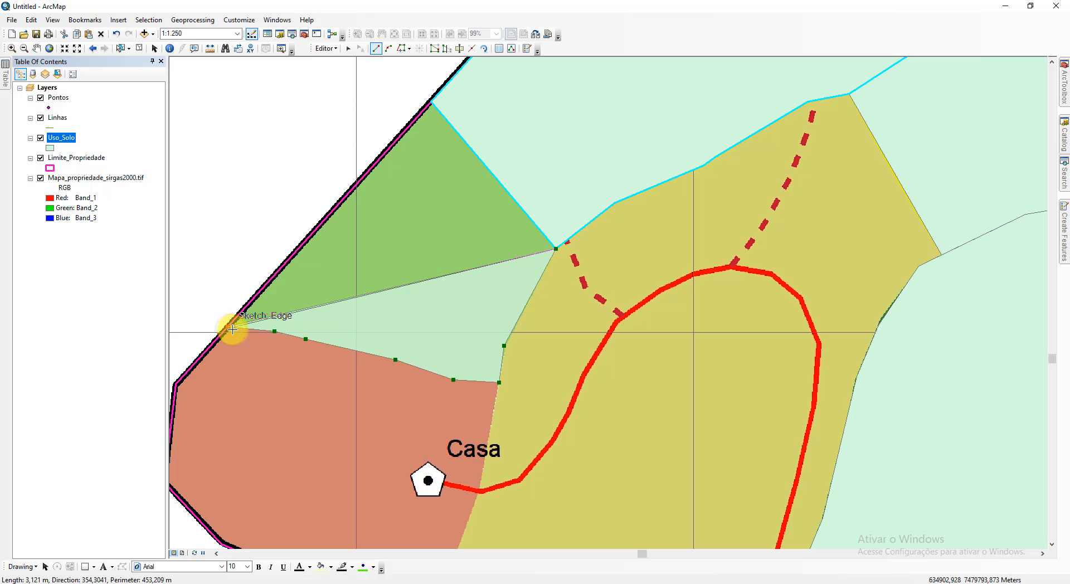
click(402, 49)
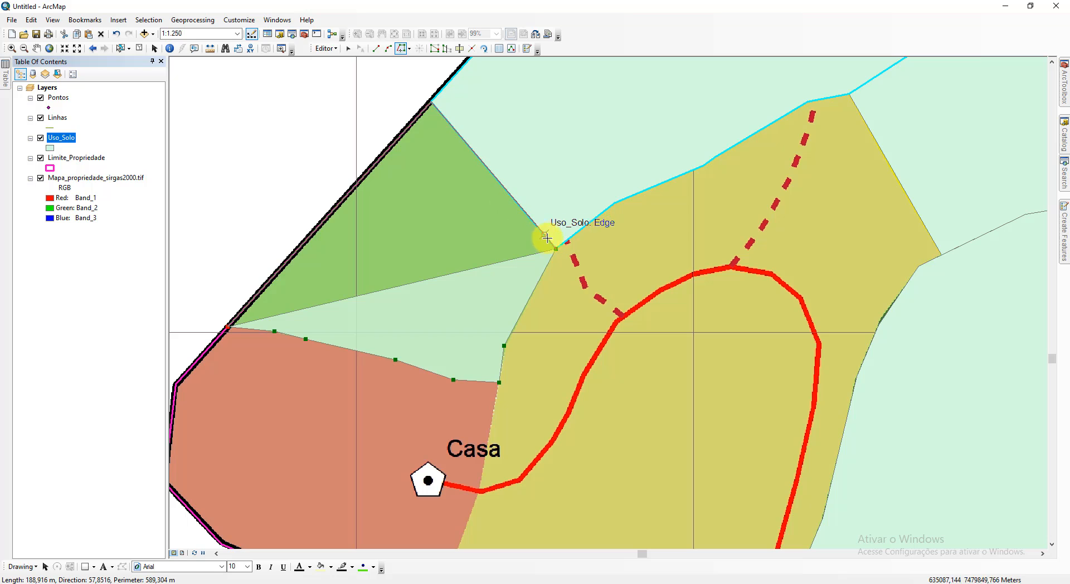
double_click(555, 250)
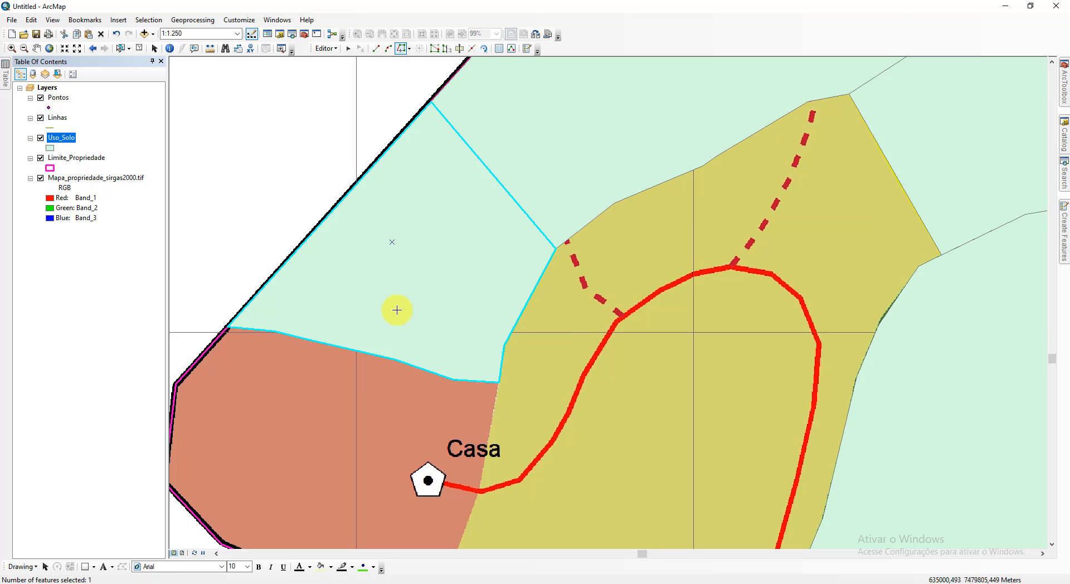
Step: Set the Uso value of the new light-green area's polygon to "Vegetação plantada" in the Uso_Solo attribute table
click(4, 89)
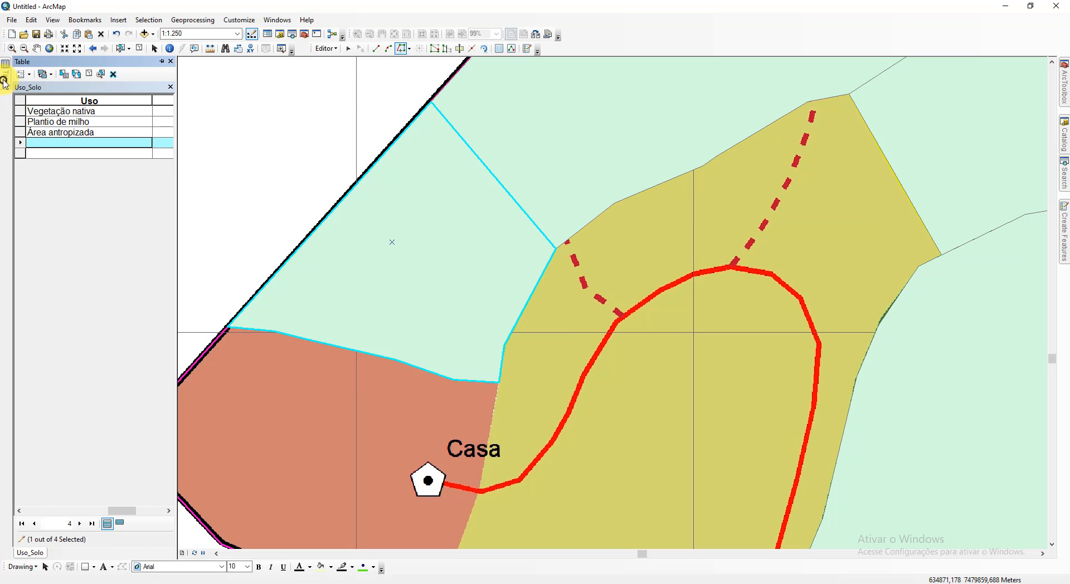
click(81, 143)
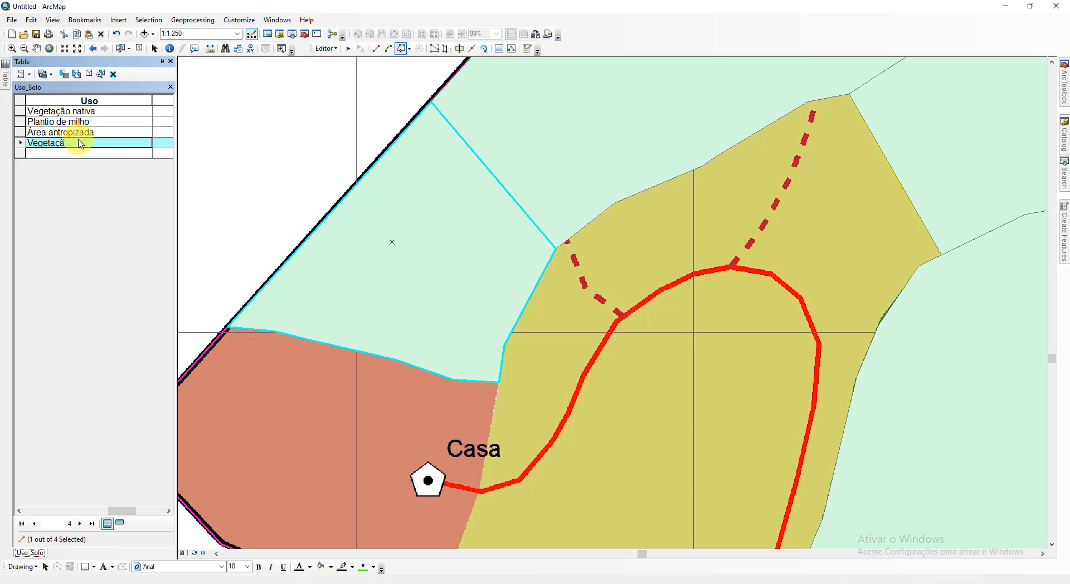
text(Vegetação plantada)
key(Return)
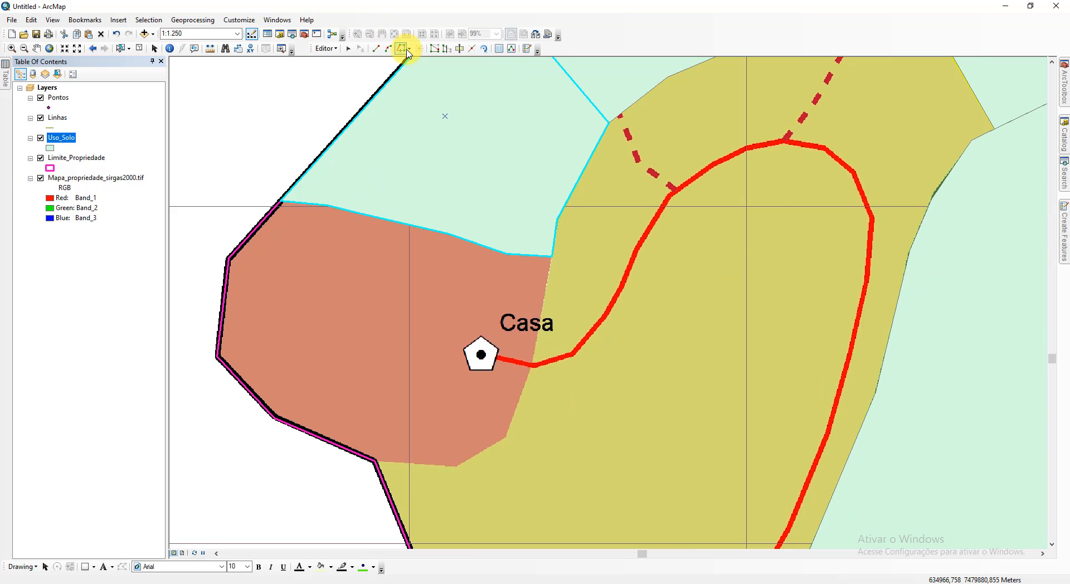
Step: Start the polygon around Casa by tracing the planted vegetation polygon's lower edge and the property limit to the pasture corner
click(401, 49)
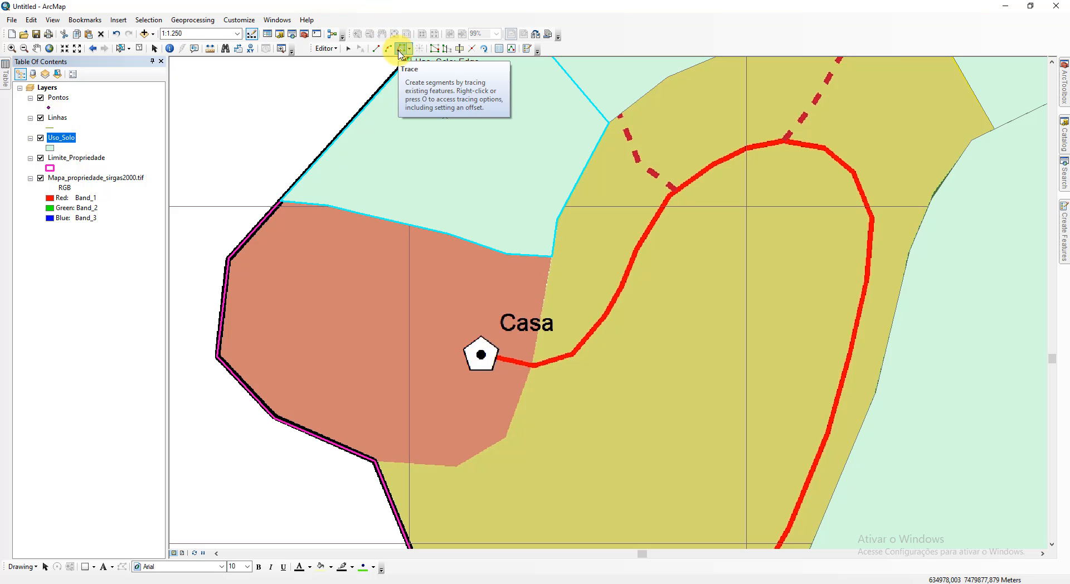
click(550, 259)
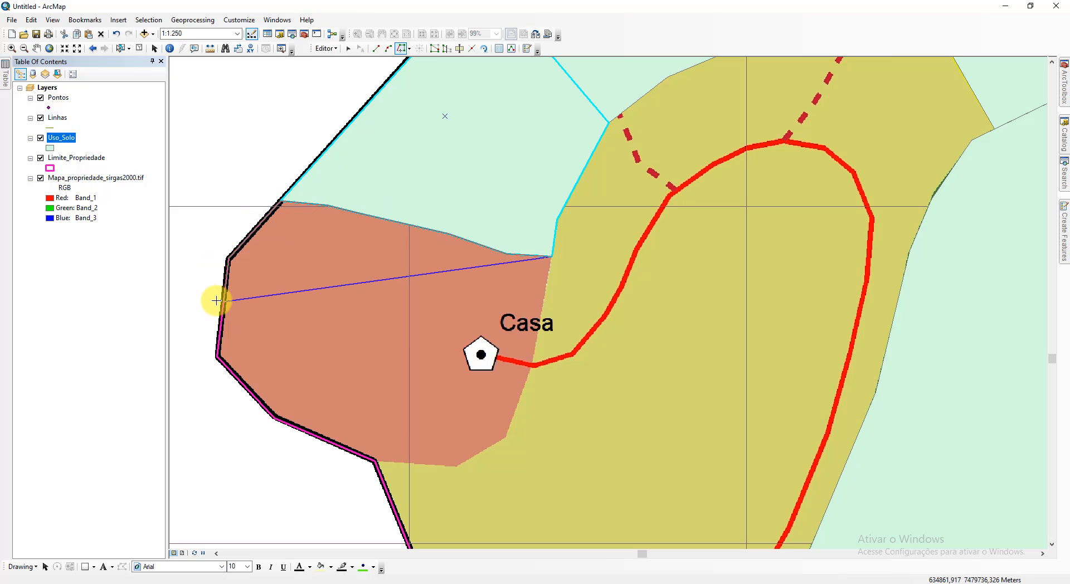
double_click(375, 461)
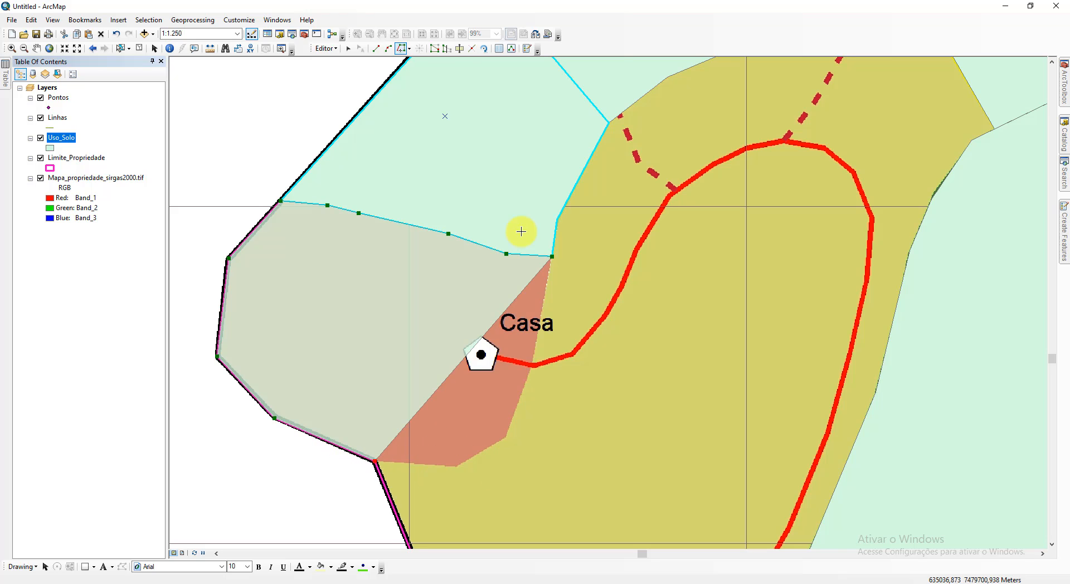
Step: Complete the polygon around Casa with straight segments along the pasture border and finish the sketch at the access road
click(377, 49)
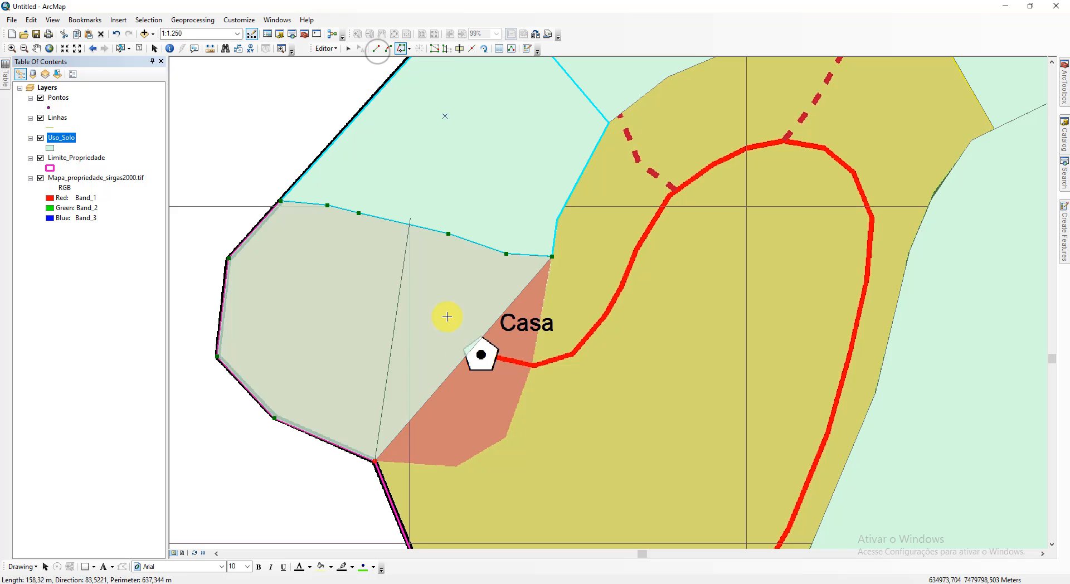
click(456, 466)
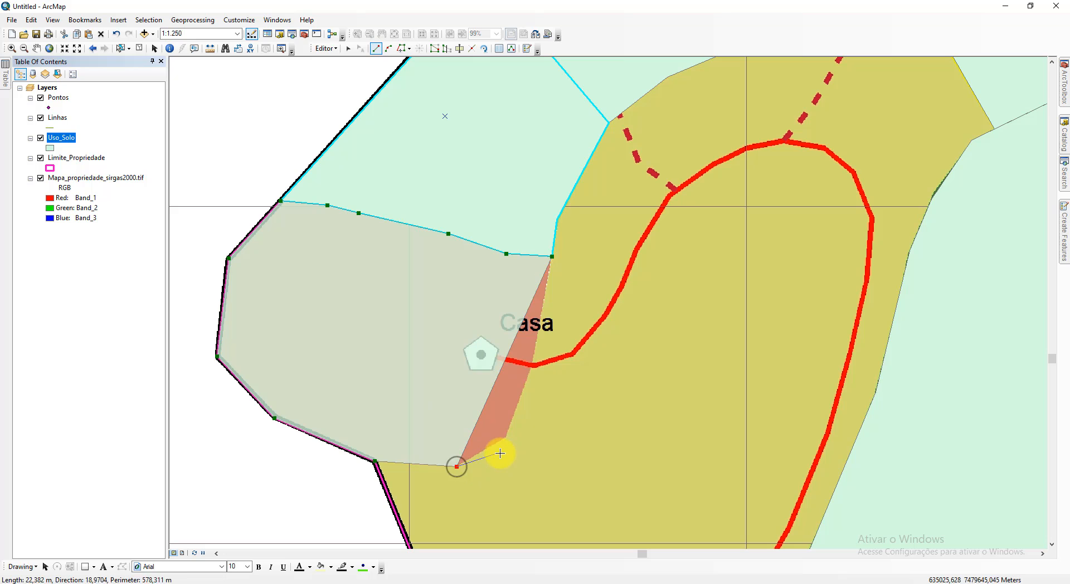
click(507, 436)
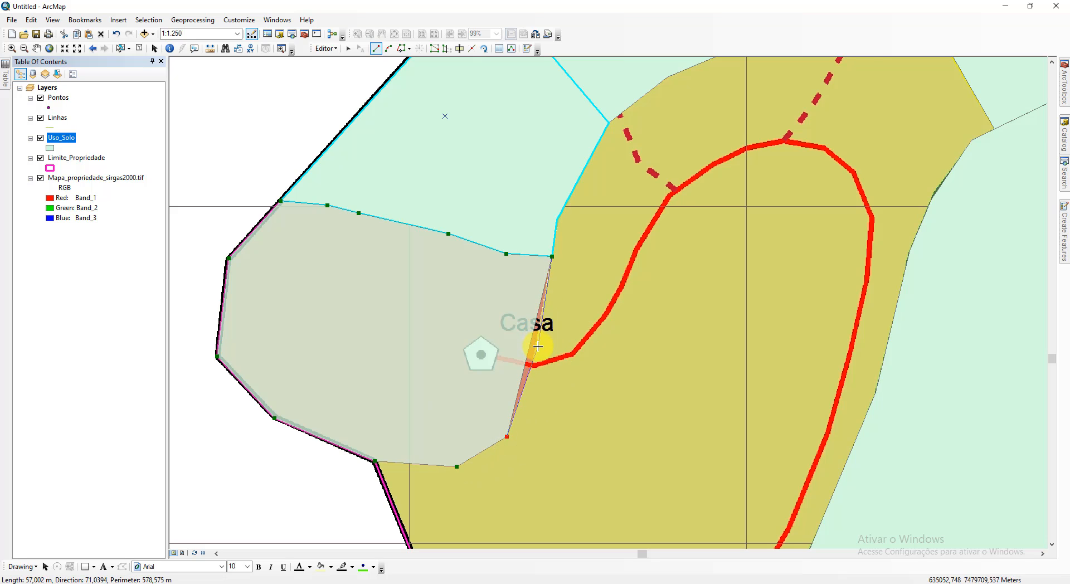
scroll(538, 333, up, 5)
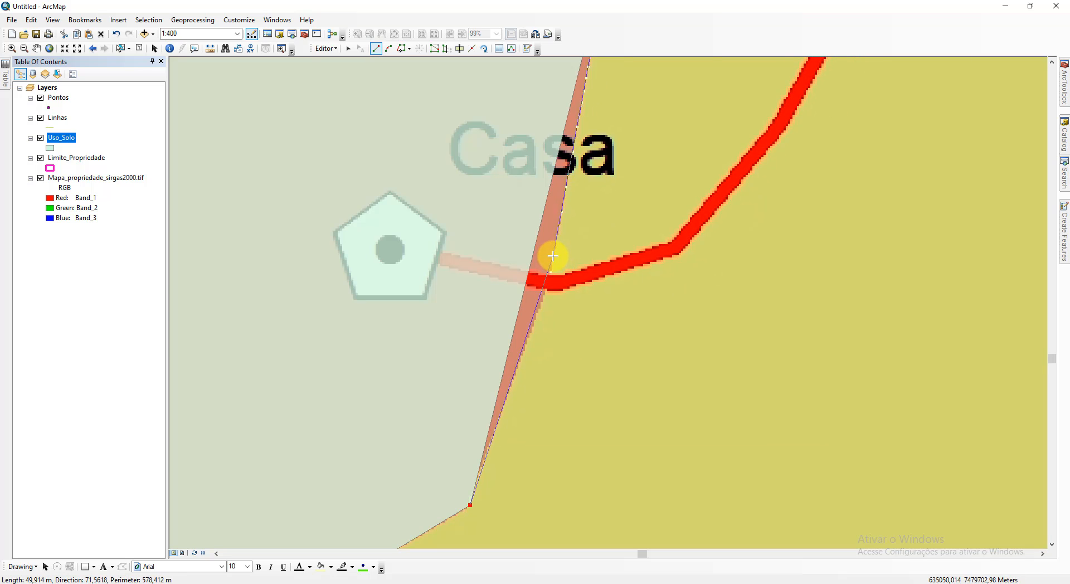
double_click(546, 289)
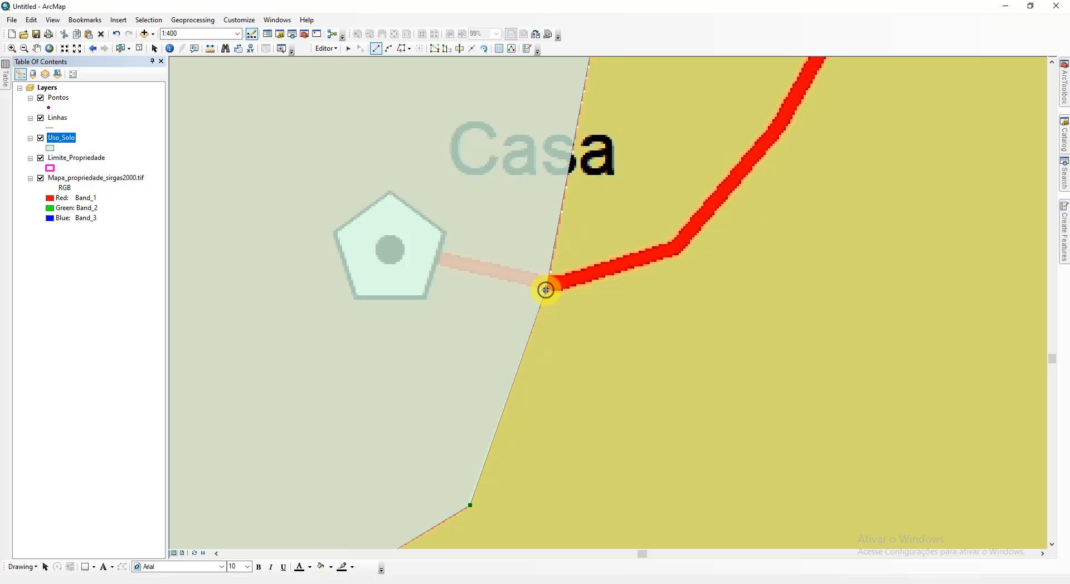
Step: Set the Uso value of the new Casa polygon to "Área antropizada" in the Uso_Solo attribute table
scroll(535, 301, down, 4)
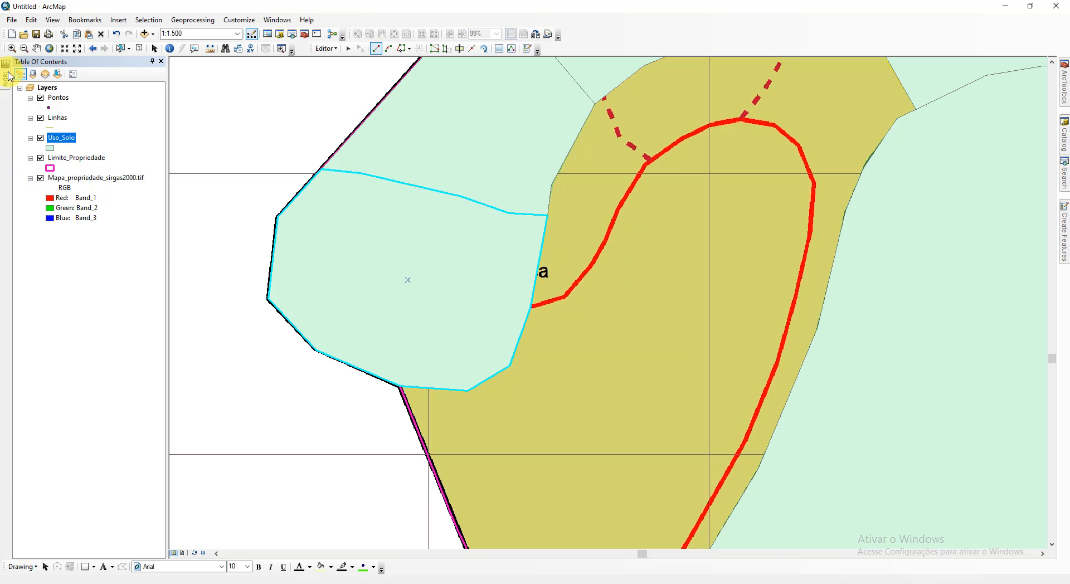
click(7, 74)
click(141, 155)
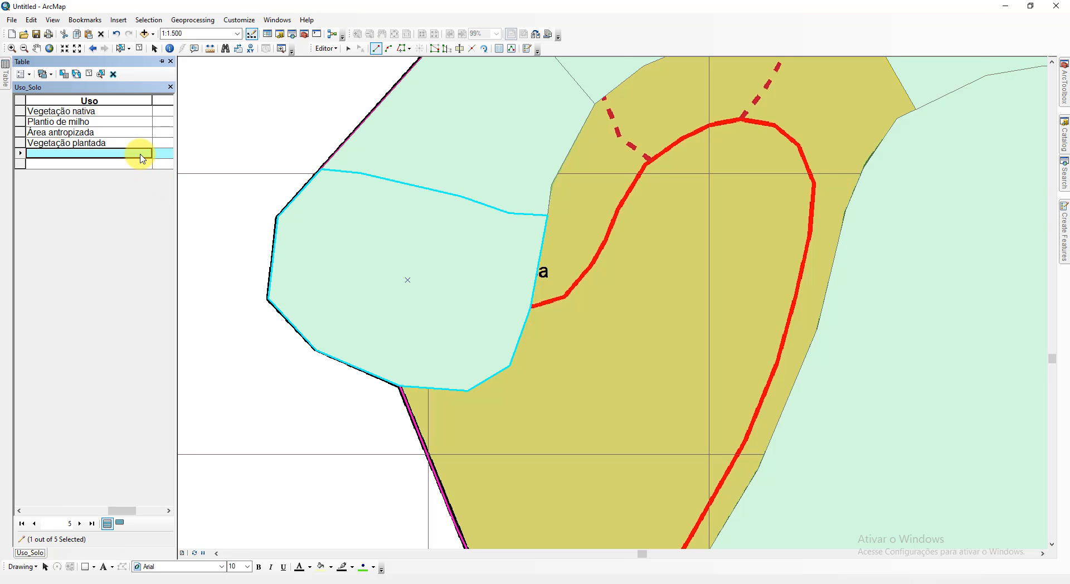
click(133, 140)
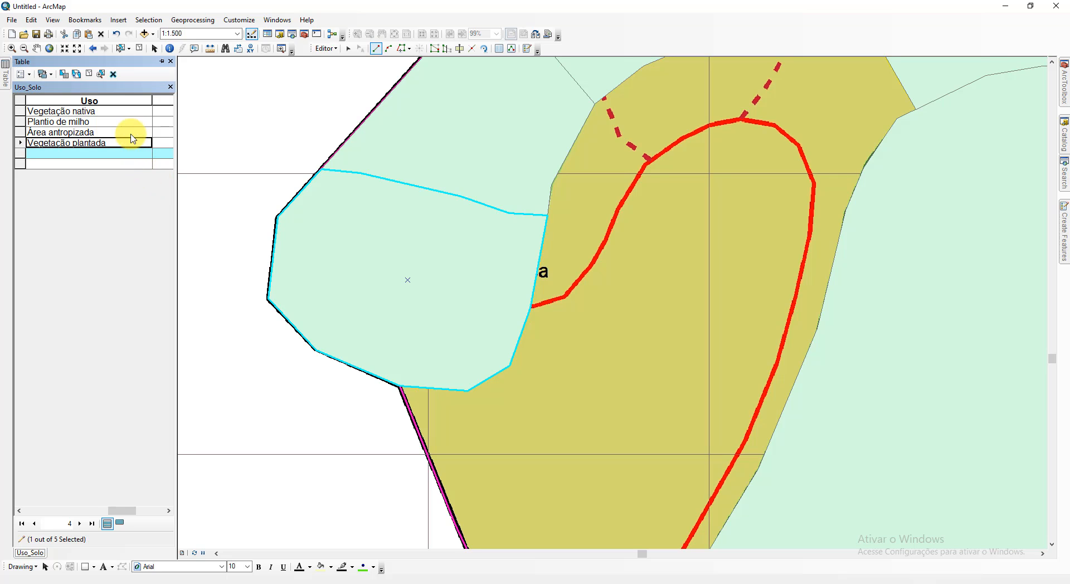
click(127, 133)
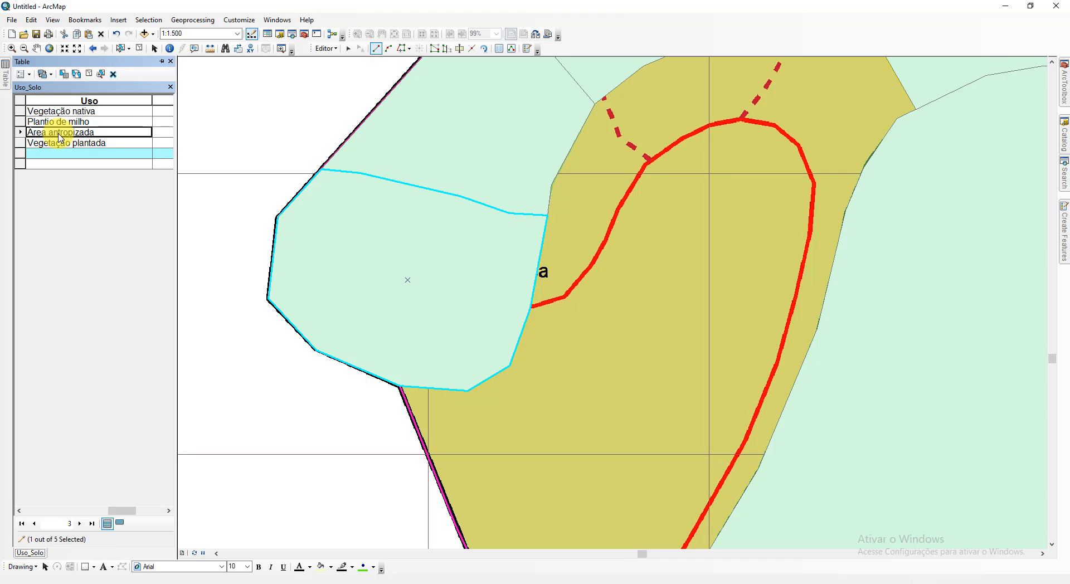
click(124, 144)
click(109, 132)
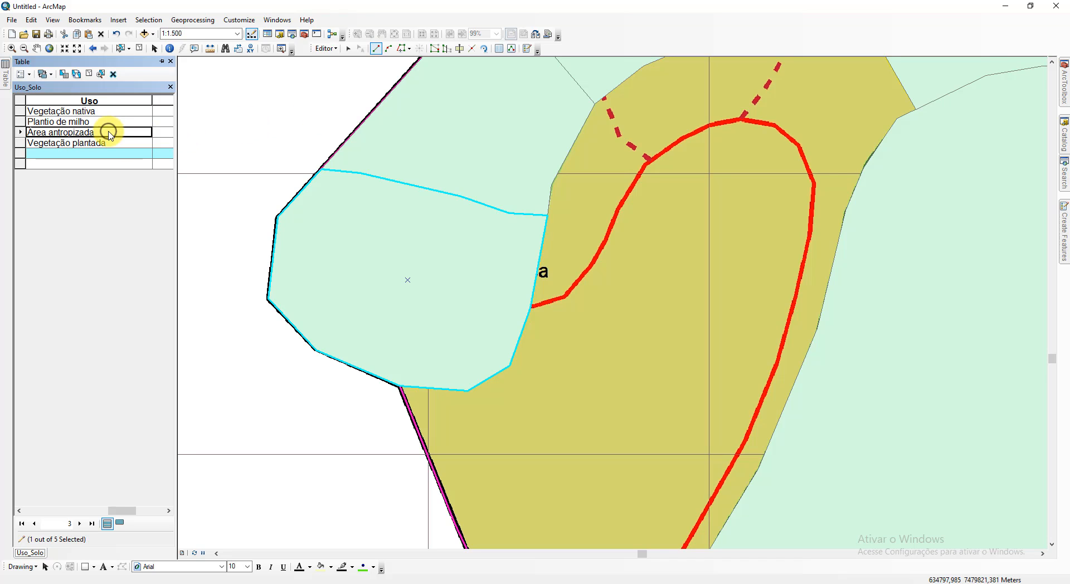
click(102, 159)
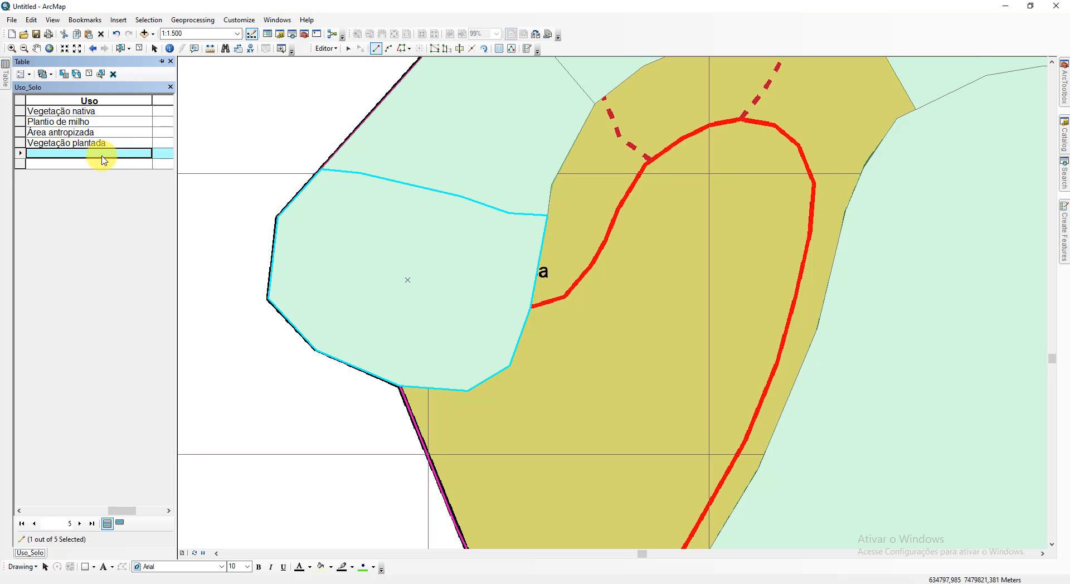
text(Área antropizada)
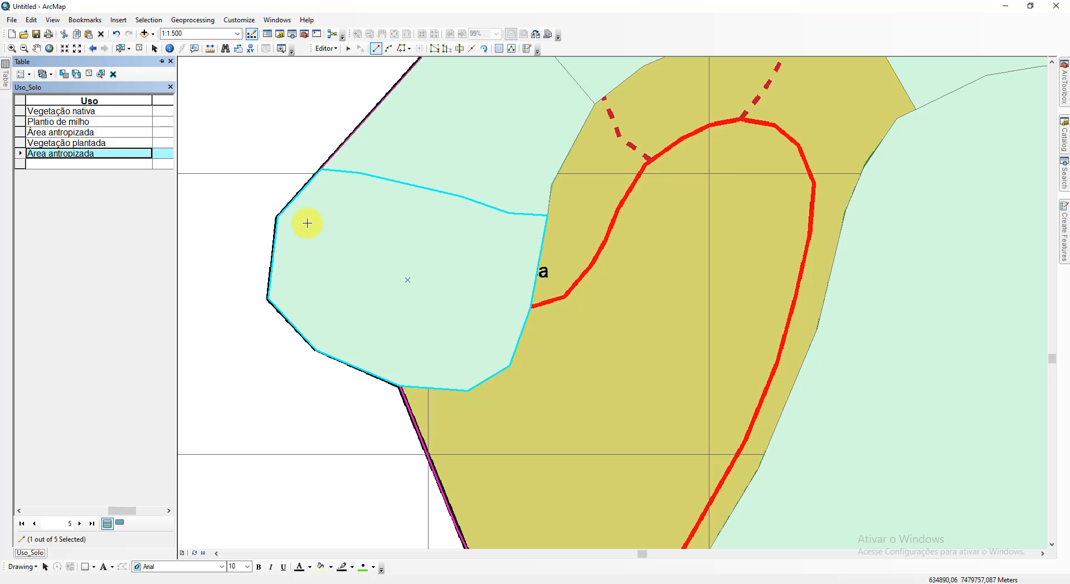
Step: Digitize the pasture polygon by tracing the neighbouring polygons' edges and the western property limit, and finish the sketch
scroll(661, 268, up, 1)
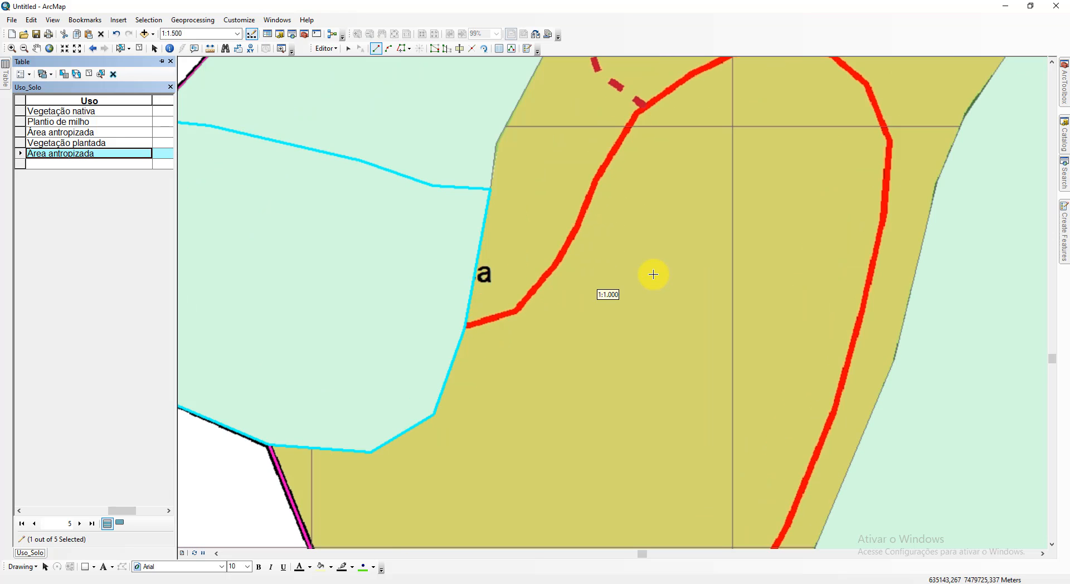
scroll(653, 275, down, 2)
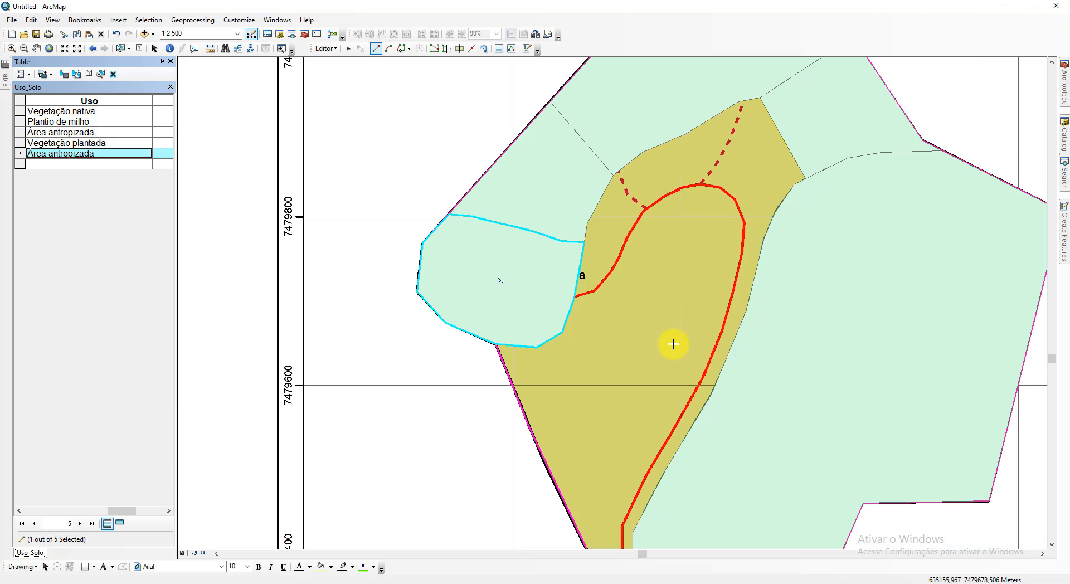
drag(619, 344, 538, 207)
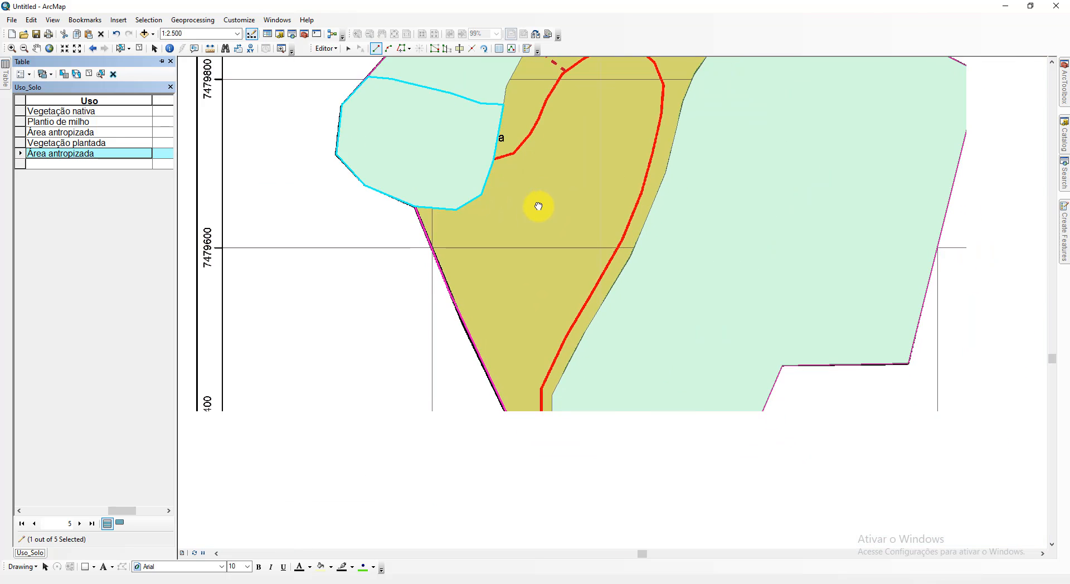
scroll(529, 229, down, 1)
drag(629, 134, 528, 201)
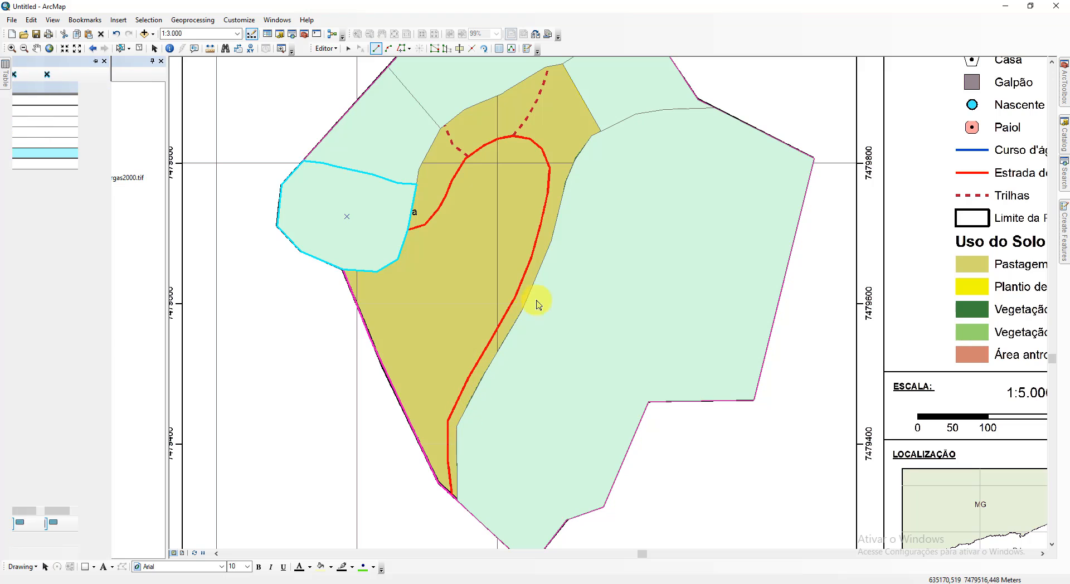
click(402, 50)
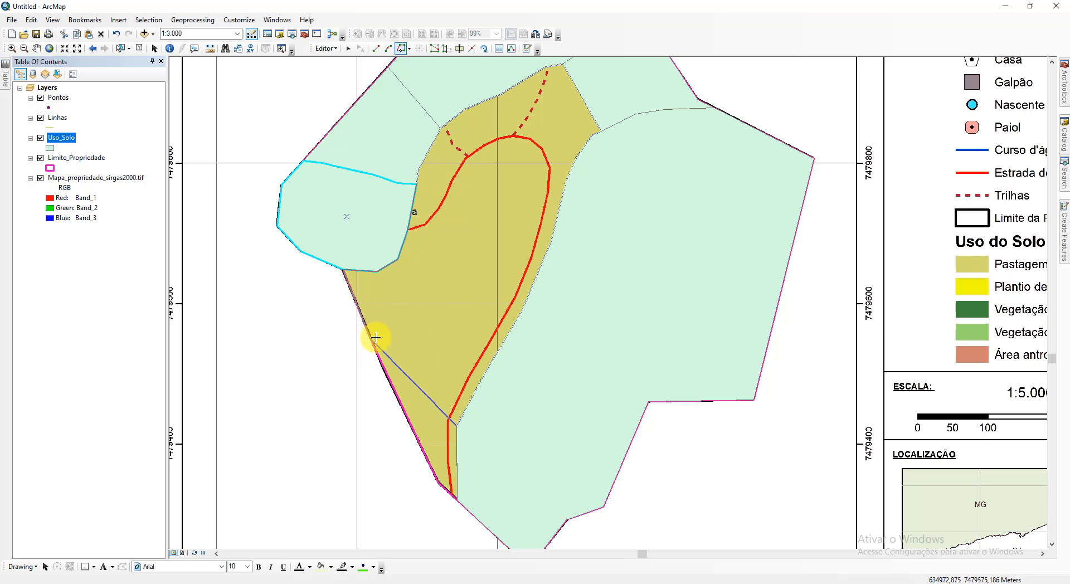
double_click(446, 491)
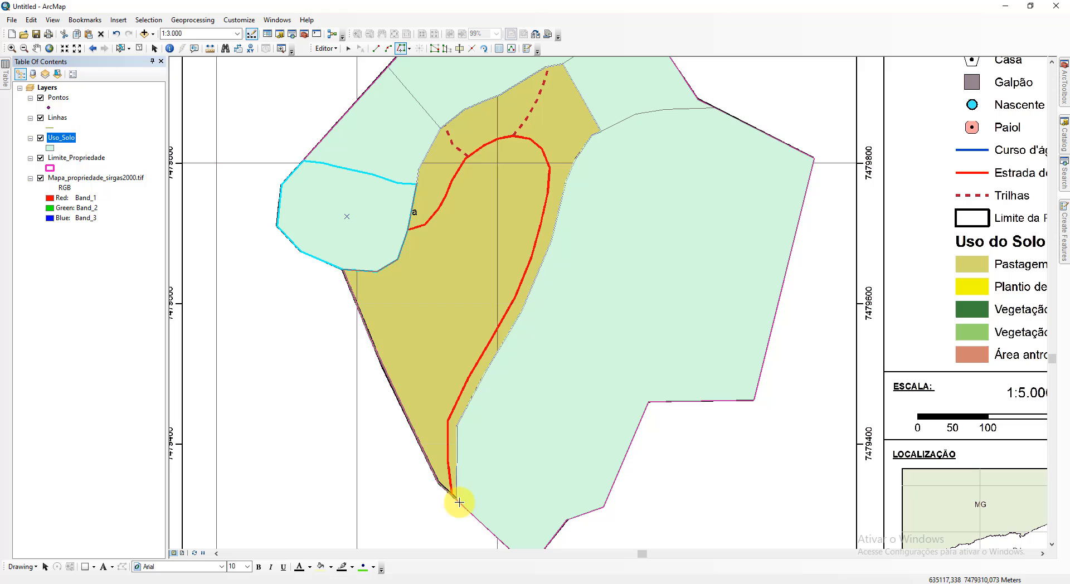
double_click(452, 427)
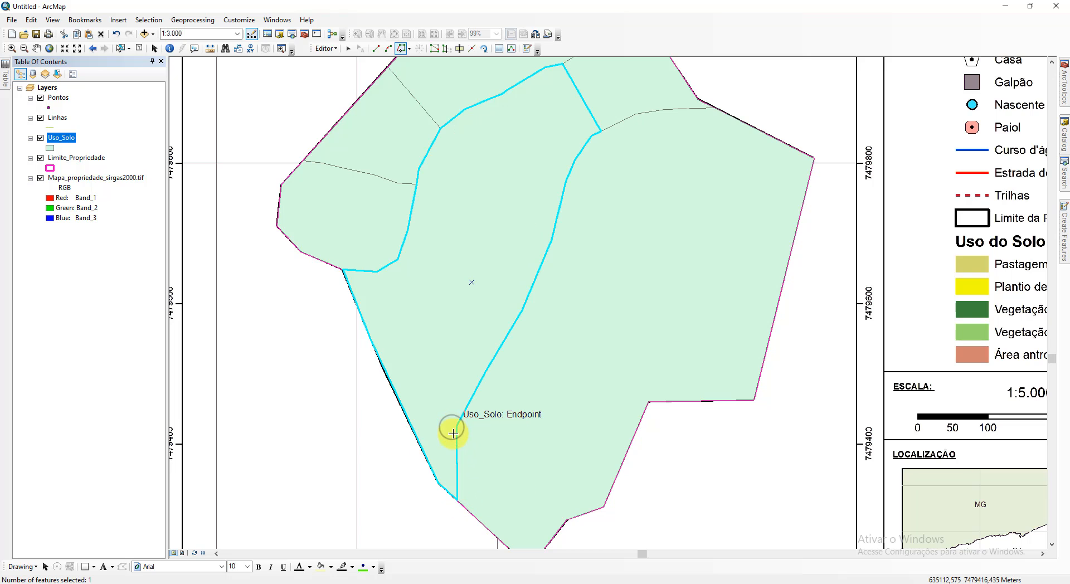
Step: Set the pasture polygon's Uso value to "Pastagem" in the Uso_Solo attribute table and save the edits
click(4, 68)
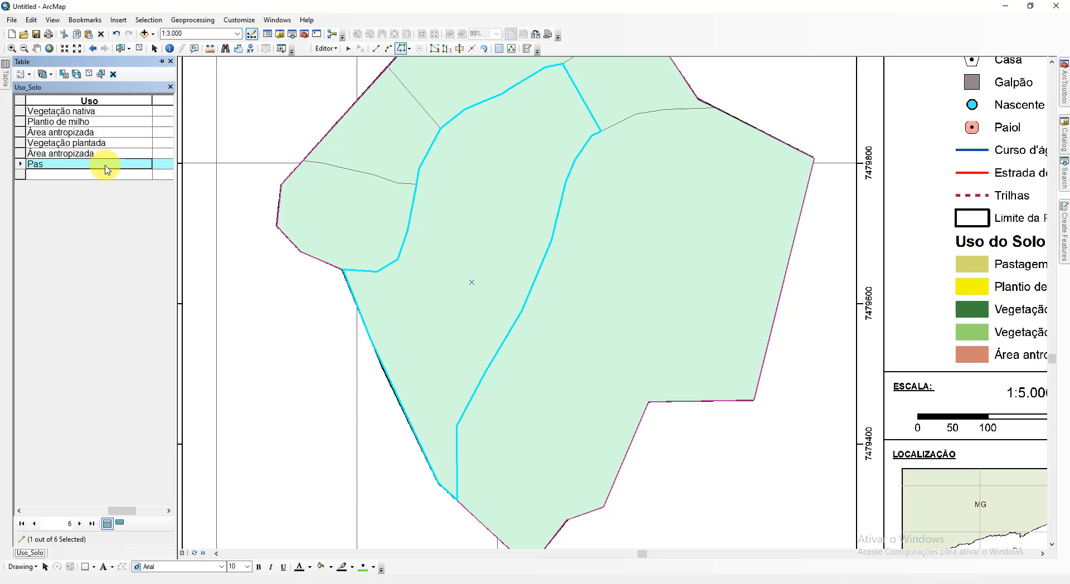
key(Return)
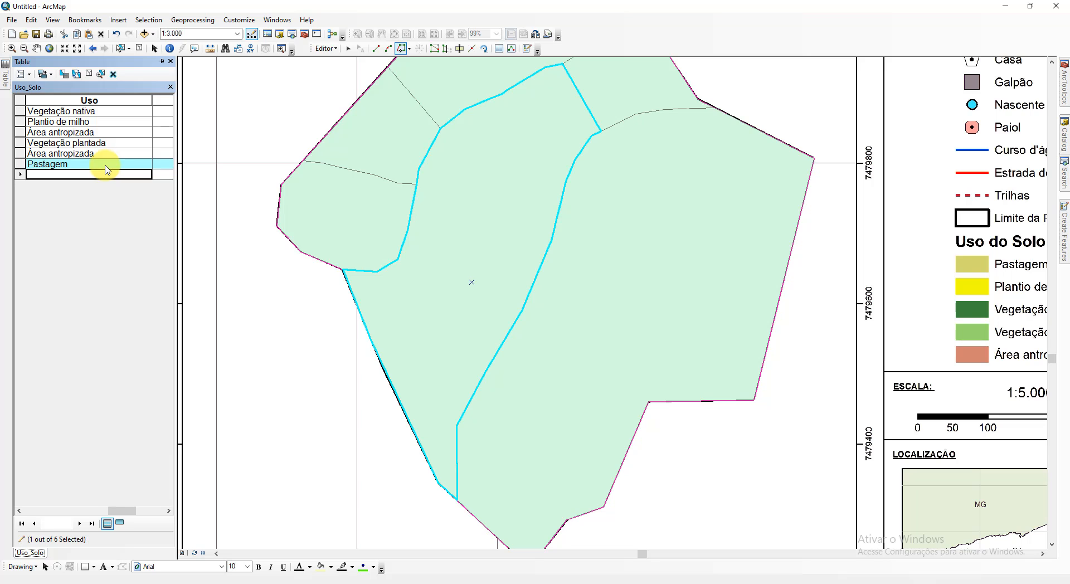
scroll(559, 263, down, 1)
scroll(552, 260, up, 2)
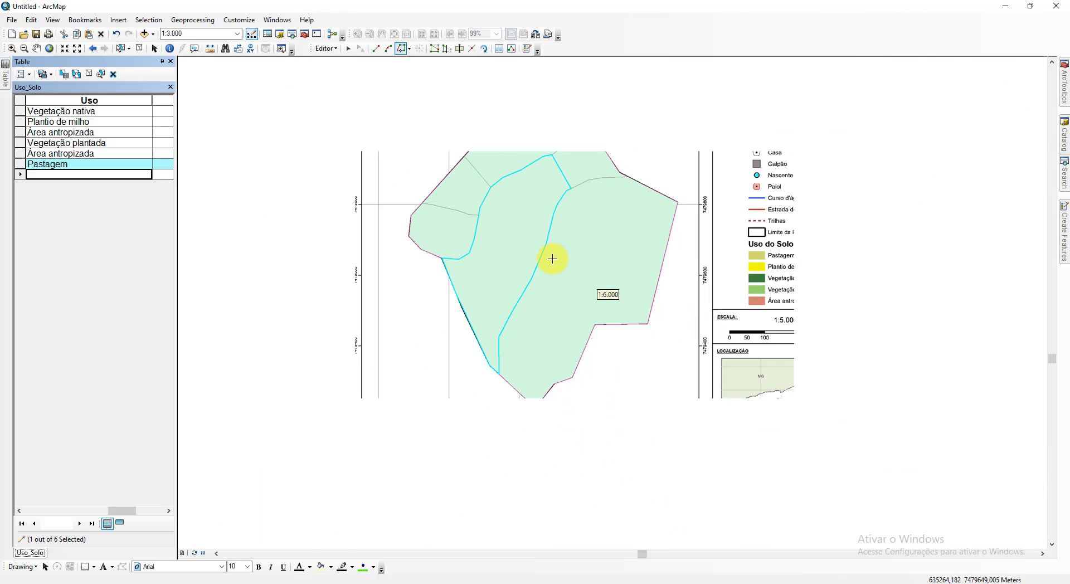
click(338, 49)
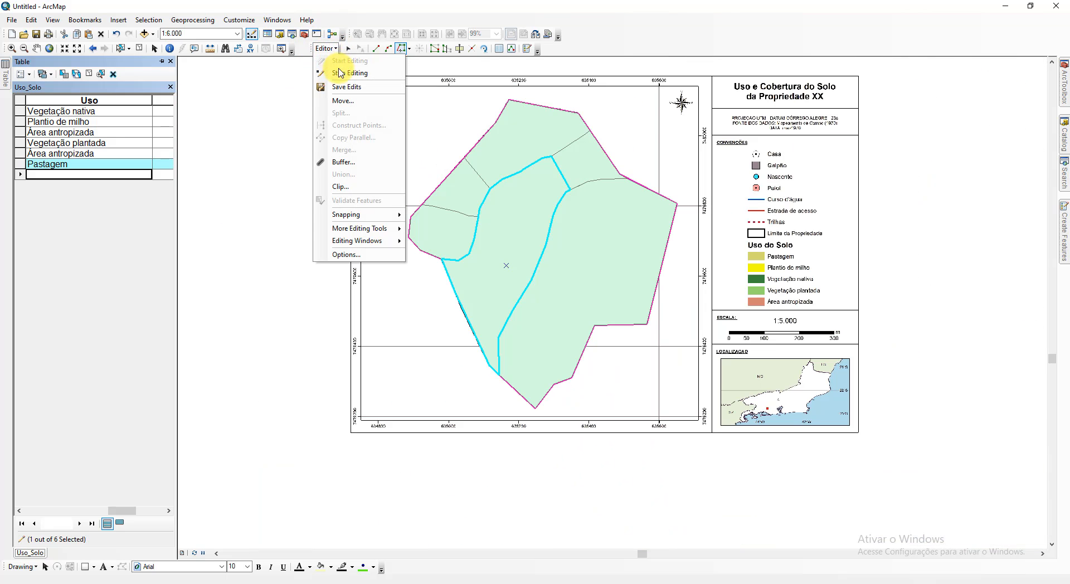
click(348, 87)
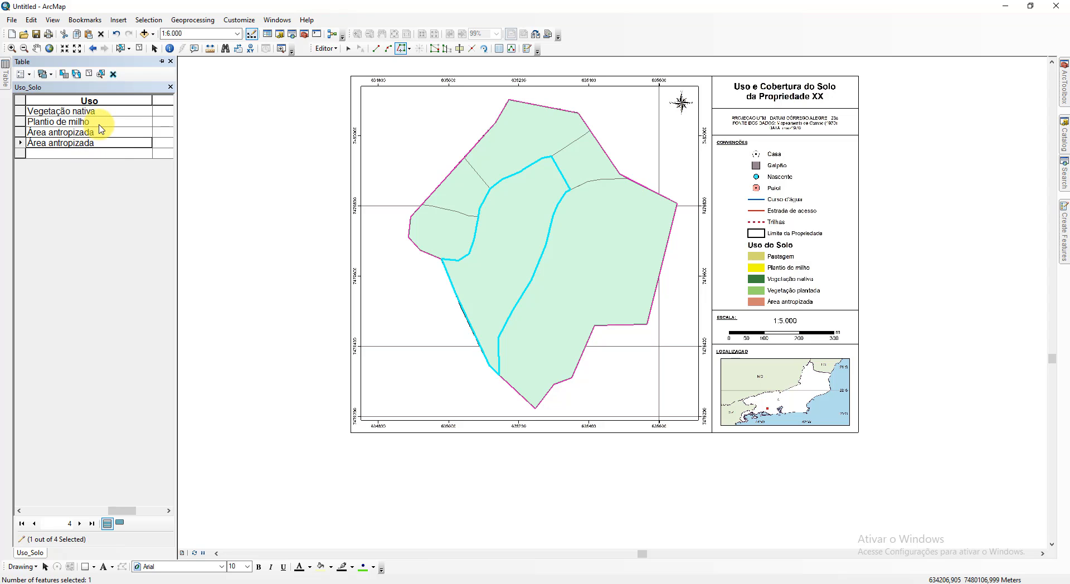
Step: Reopen the Uso_Solo attribute table to check the polygon records and their Uso values, and close it
click(171, 87)
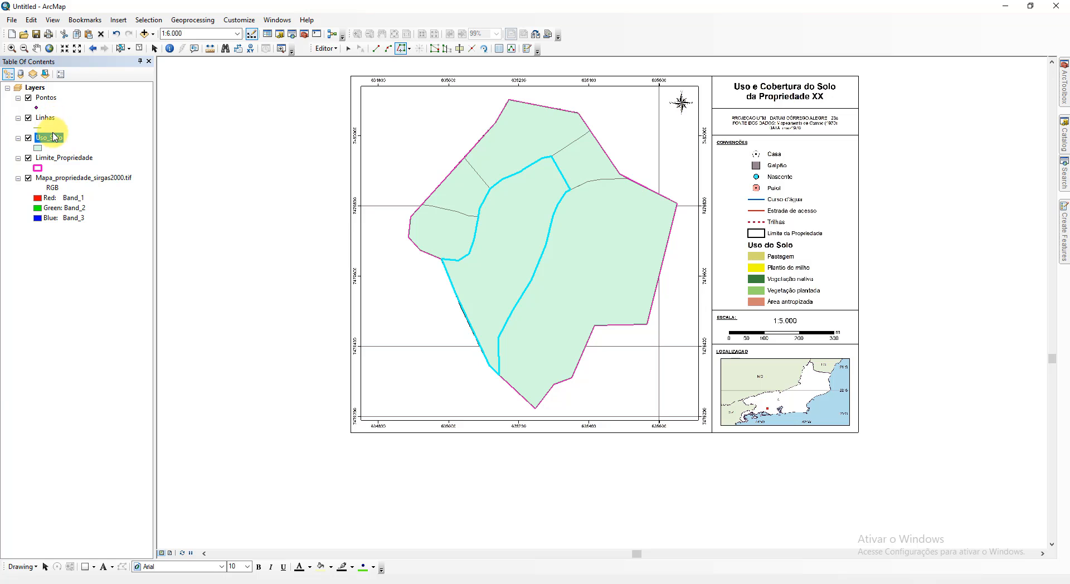
right_click(56, 138)
click(128, 172)
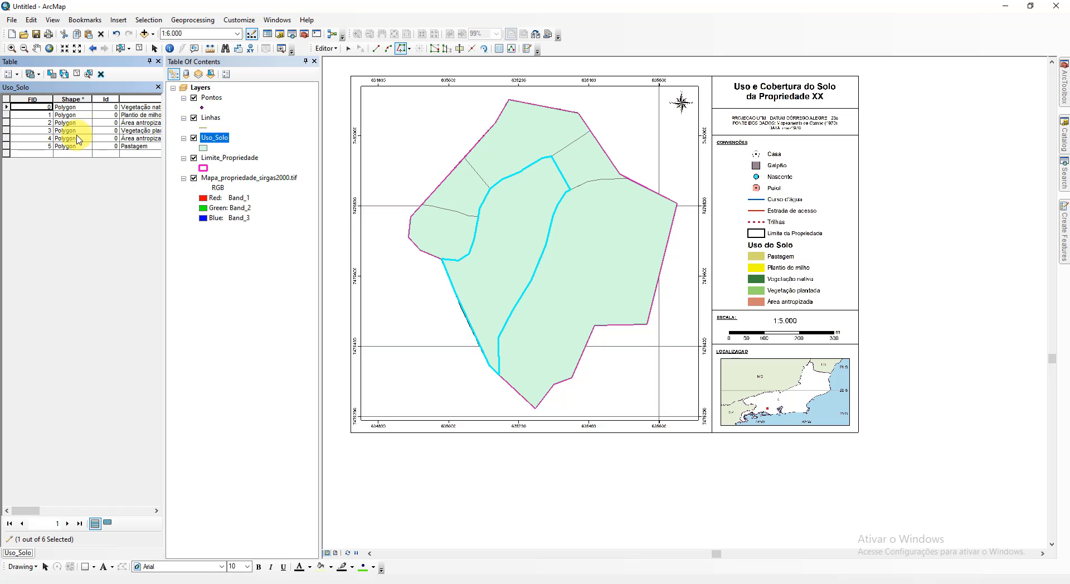
click(158, 88)
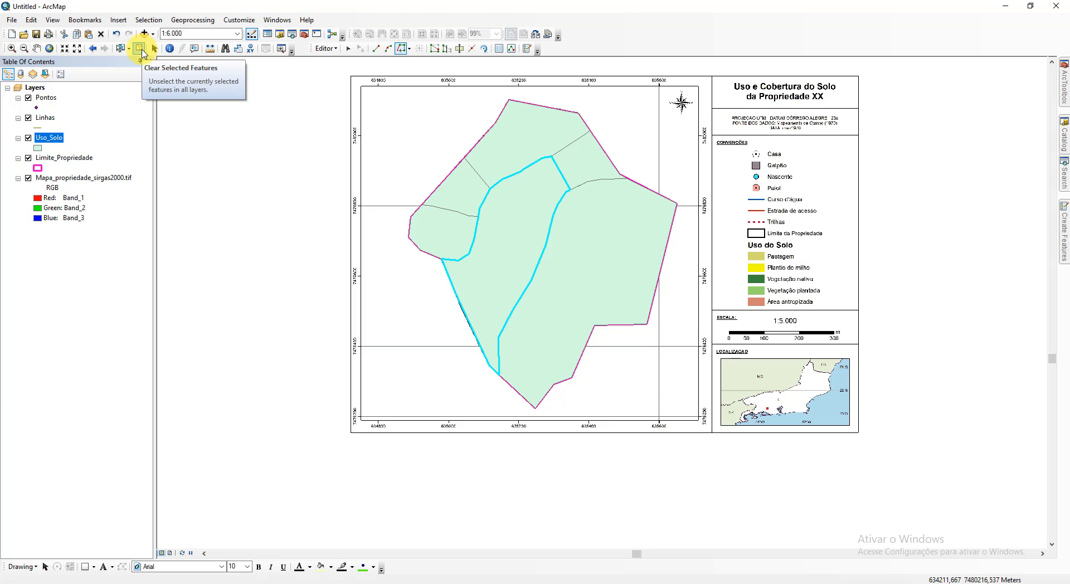
Step: Clear the feature selection and hide the Uso_Solo layer to expose the georeferenced map
click(140, 49)
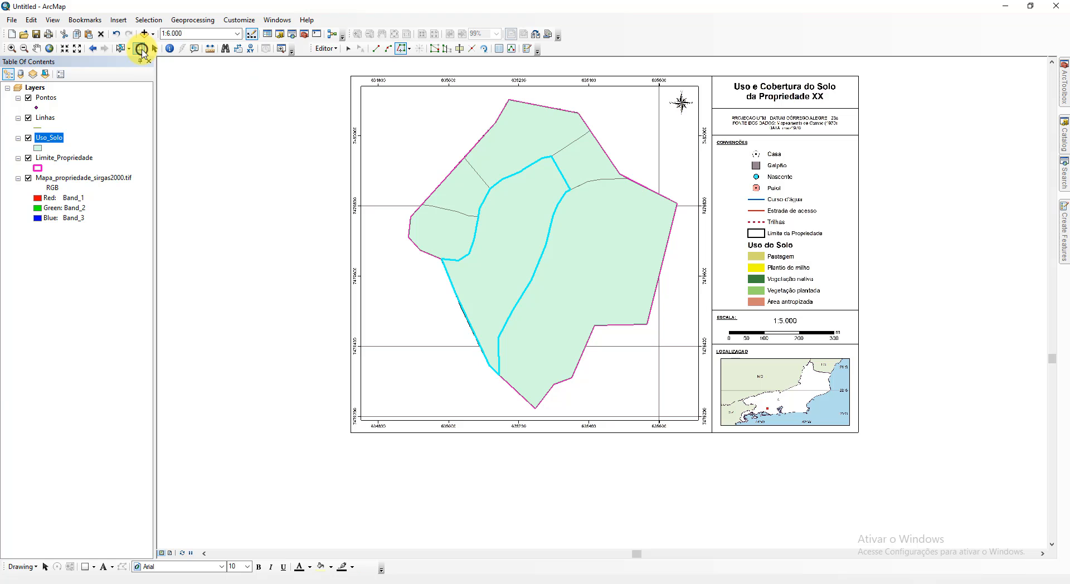
click(29, 138)
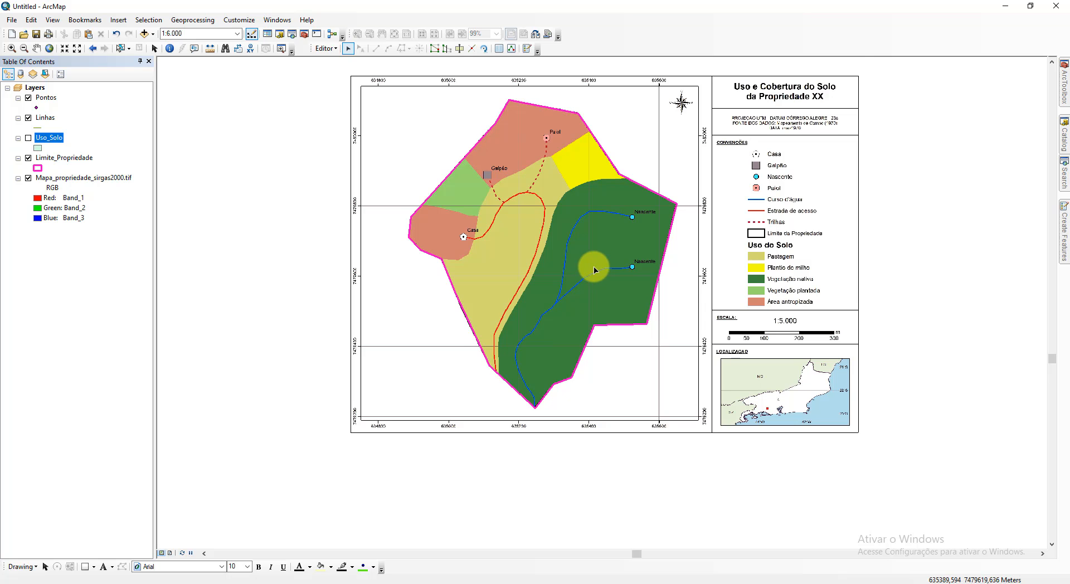
Step: Digitize the northern watercourse as a line in the Linhas layer, tracing from the upper Nascente down to the confluence, and finish the sketch
scroll(595, 270, up, 2)
scroll(590, 266, up, 1)
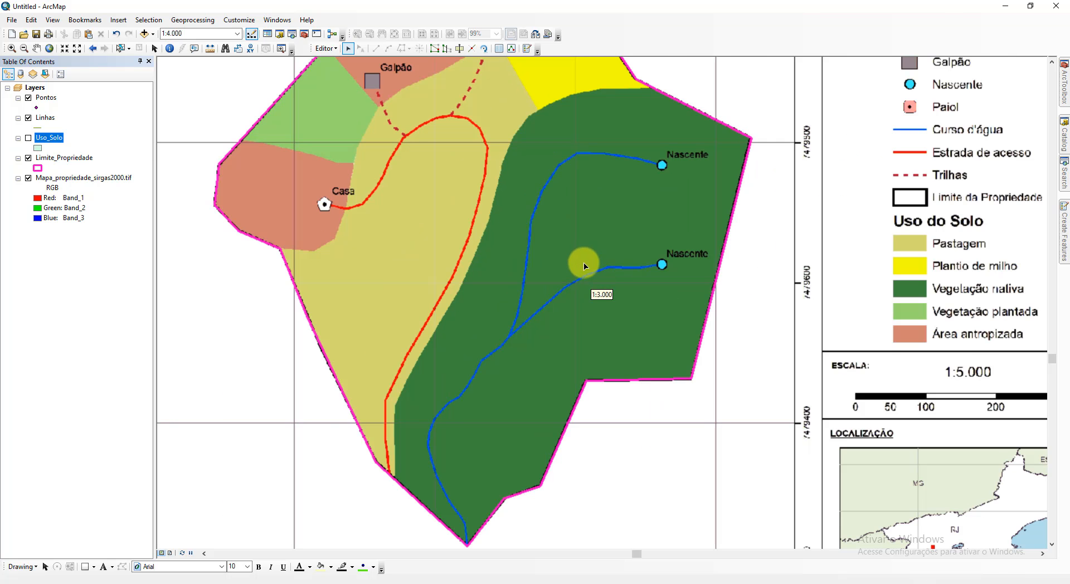
click(1066, 241)
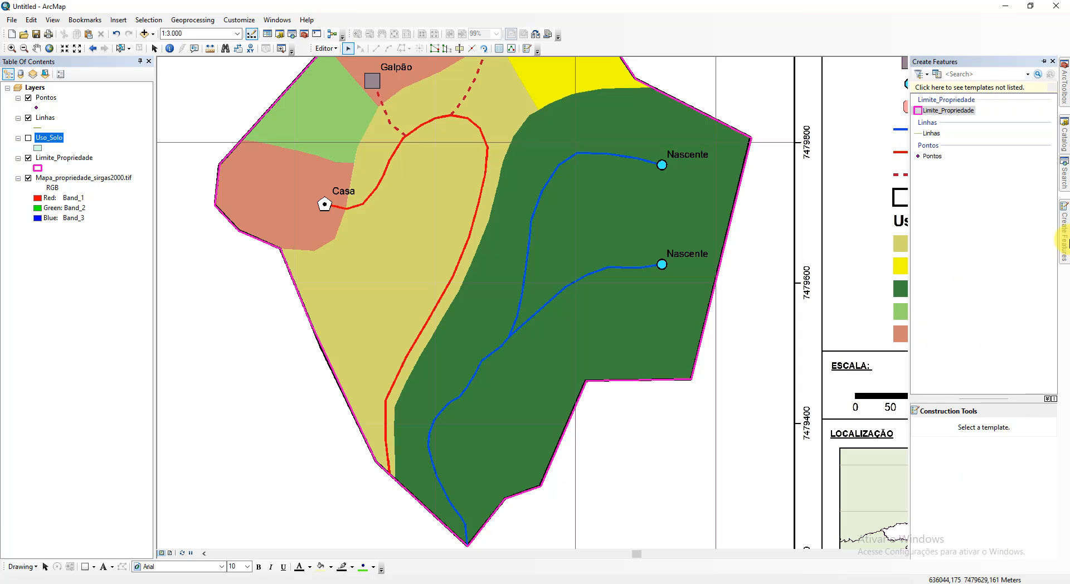
click(930, 134)
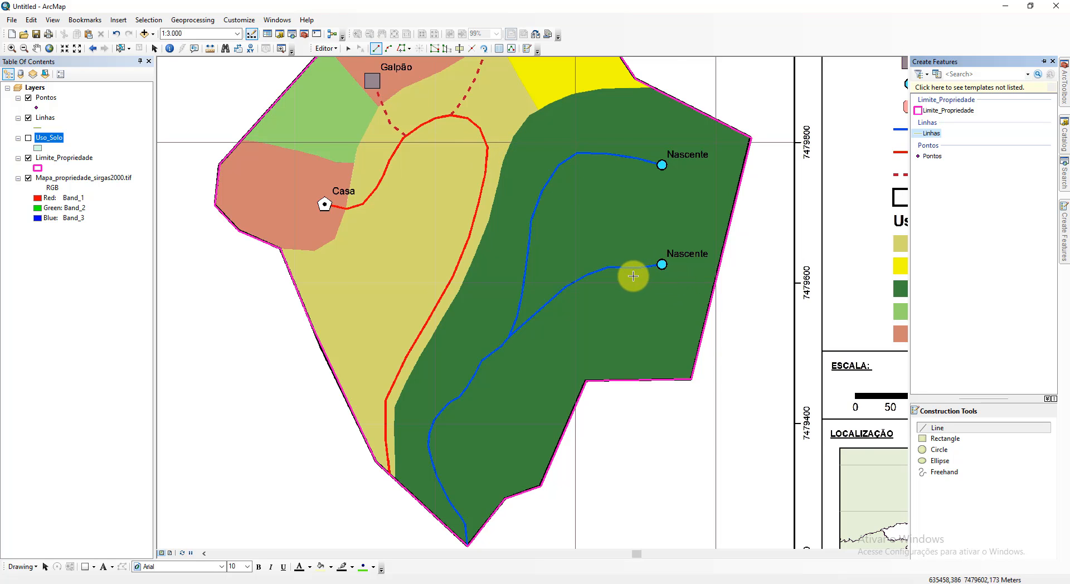
scroll(633, 276, down, 1)
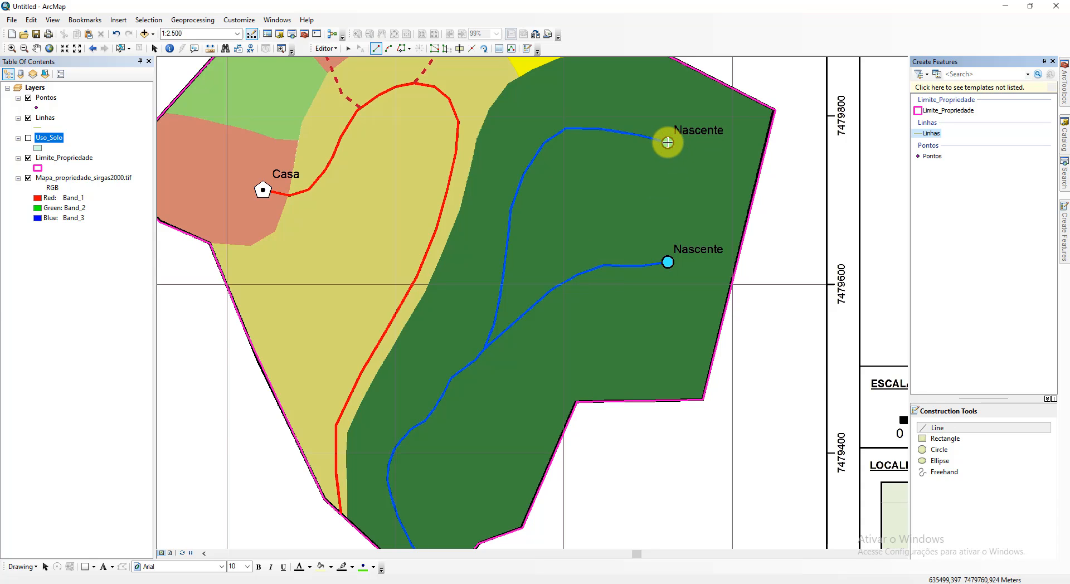
click(667, 143)
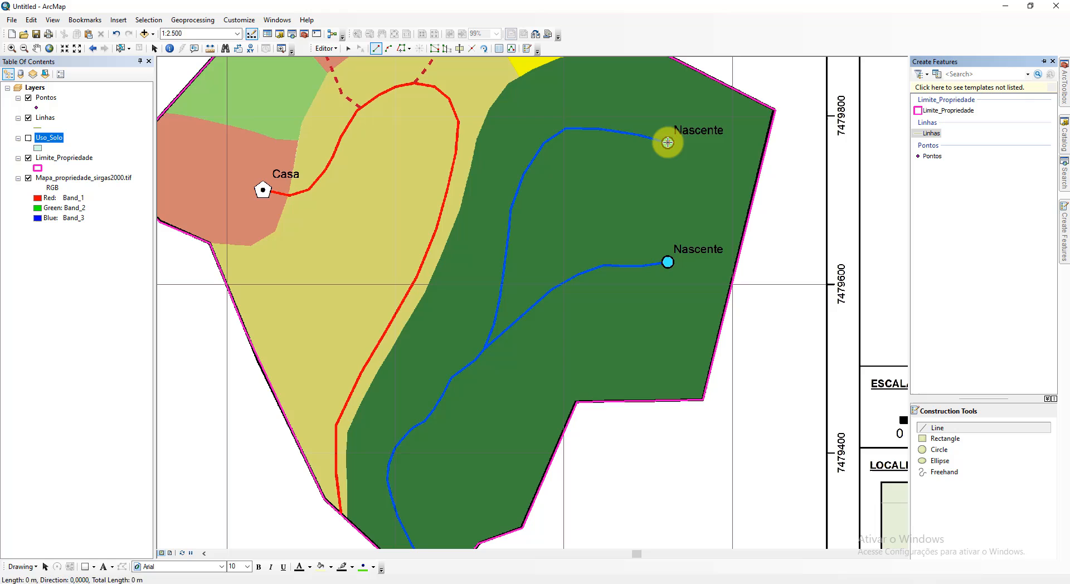
click(637, 134)
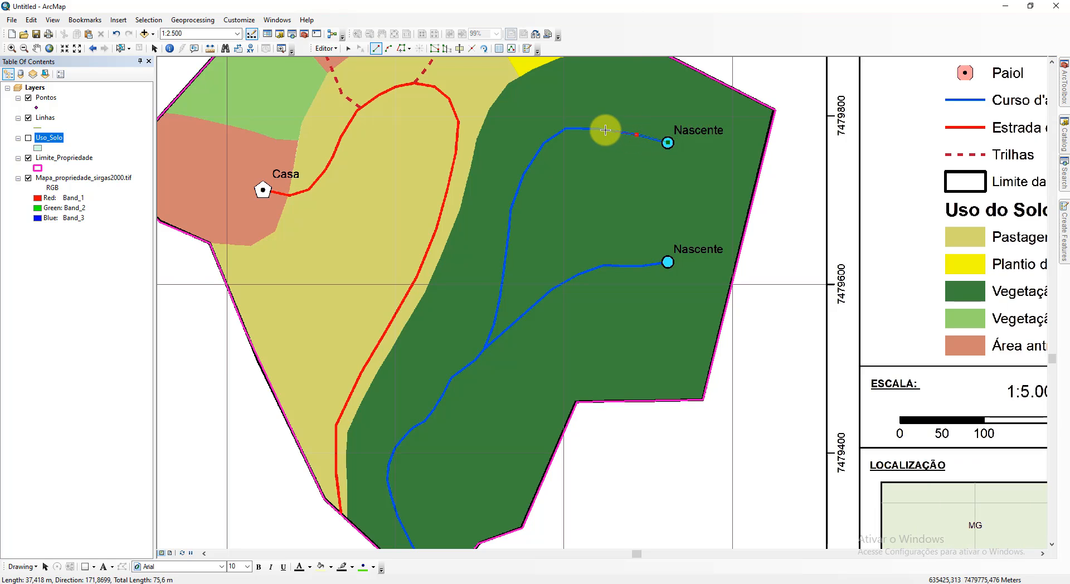
click(606, 130)
click(573, 127)
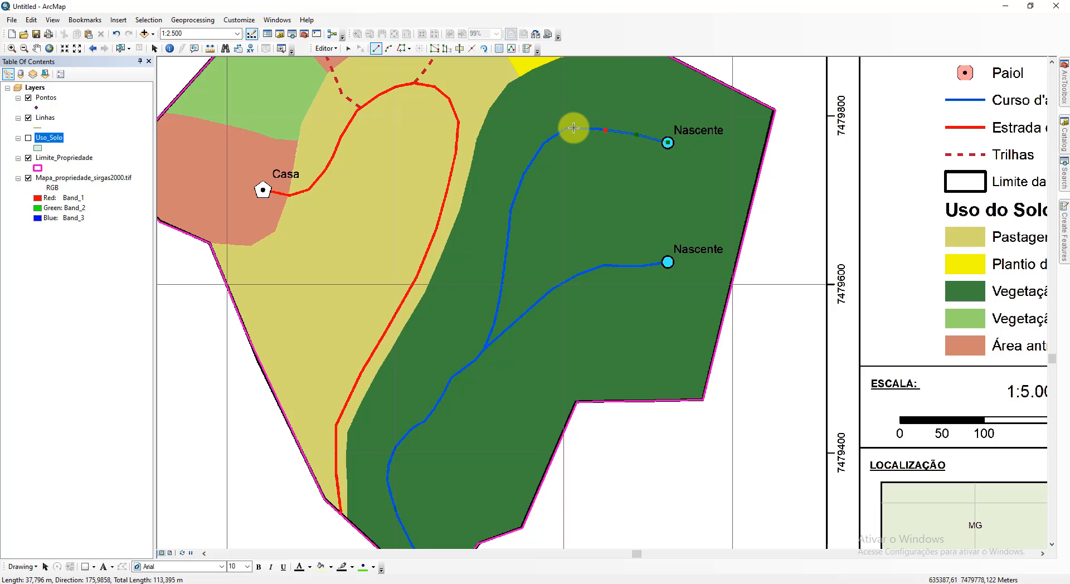
click(566, 128)
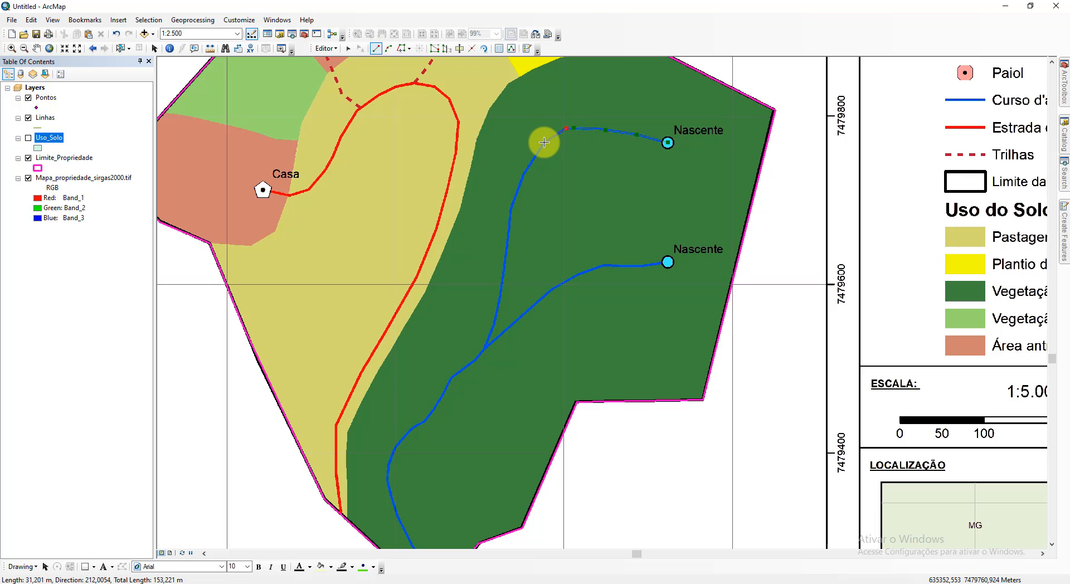
click(543, 143)
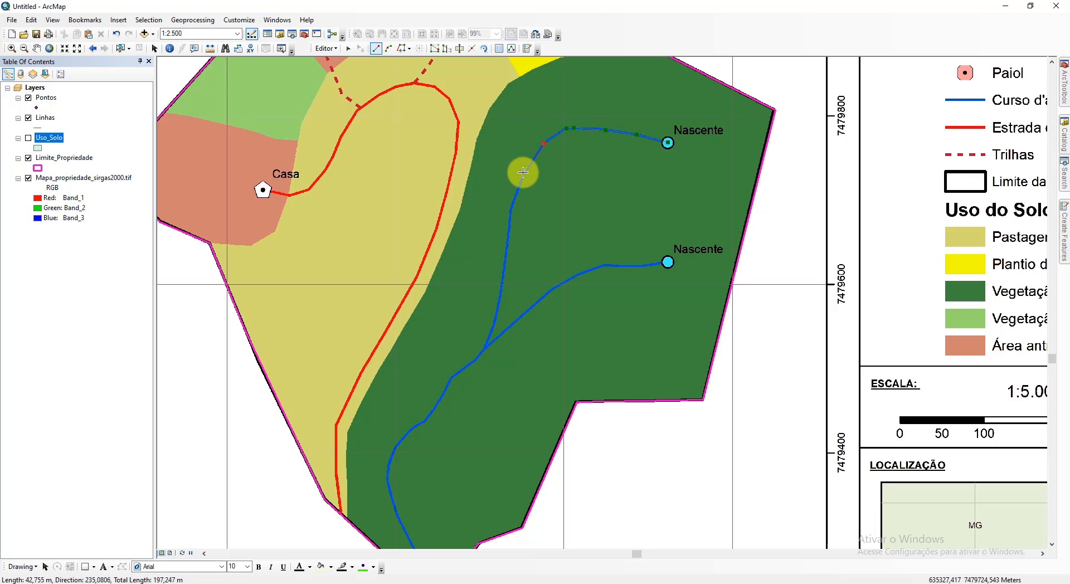
click(524, 173)
click(510, 210)
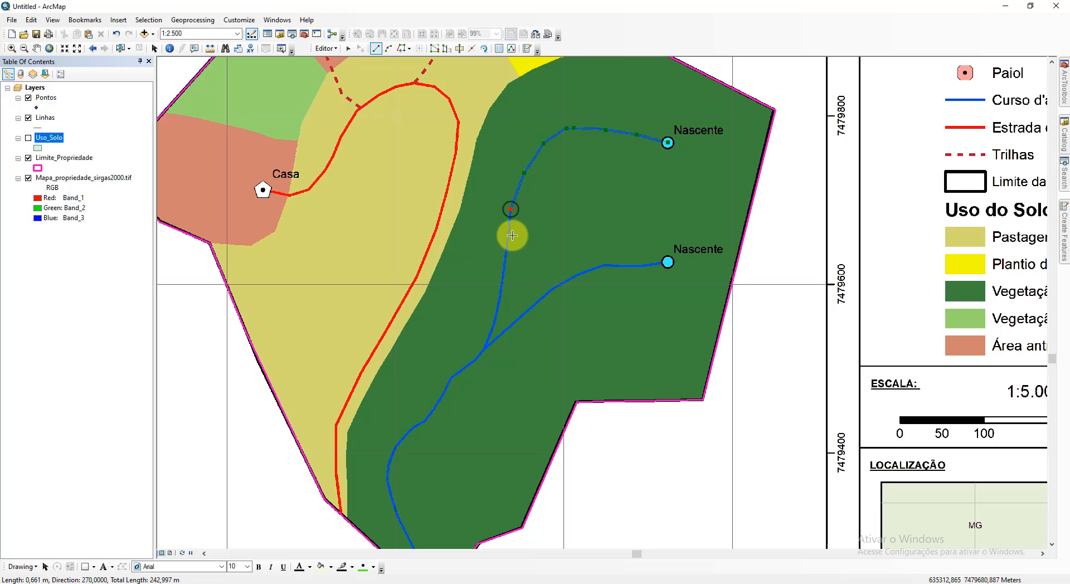
click(506, 257)
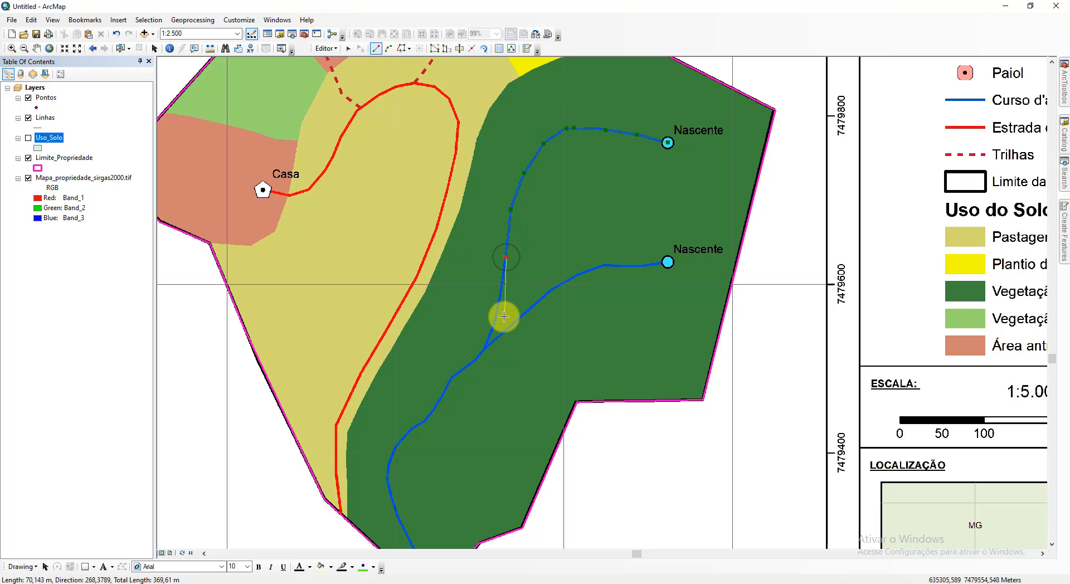
click(499, 300)
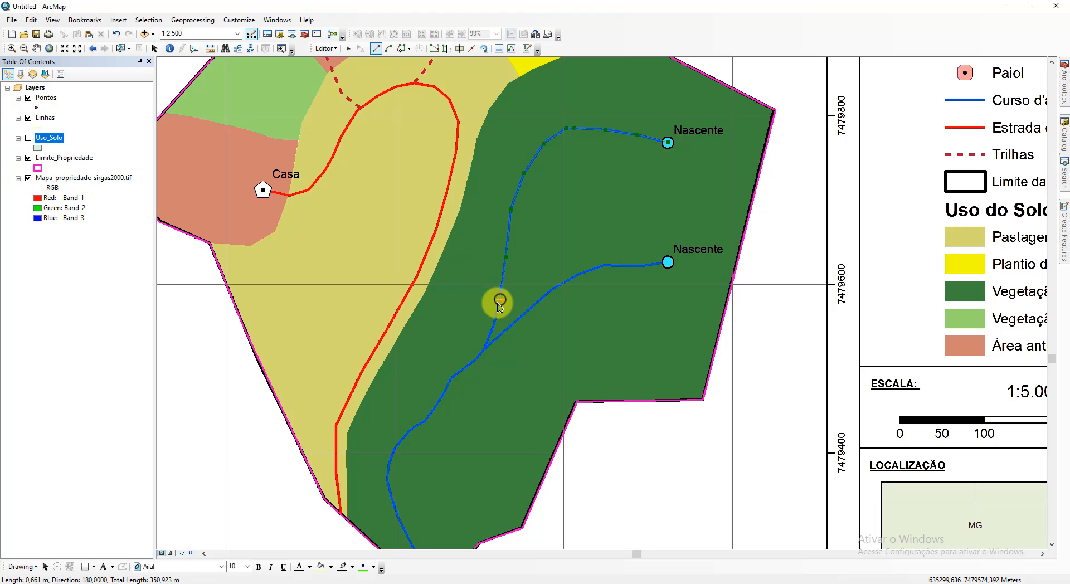
click(495, 319)
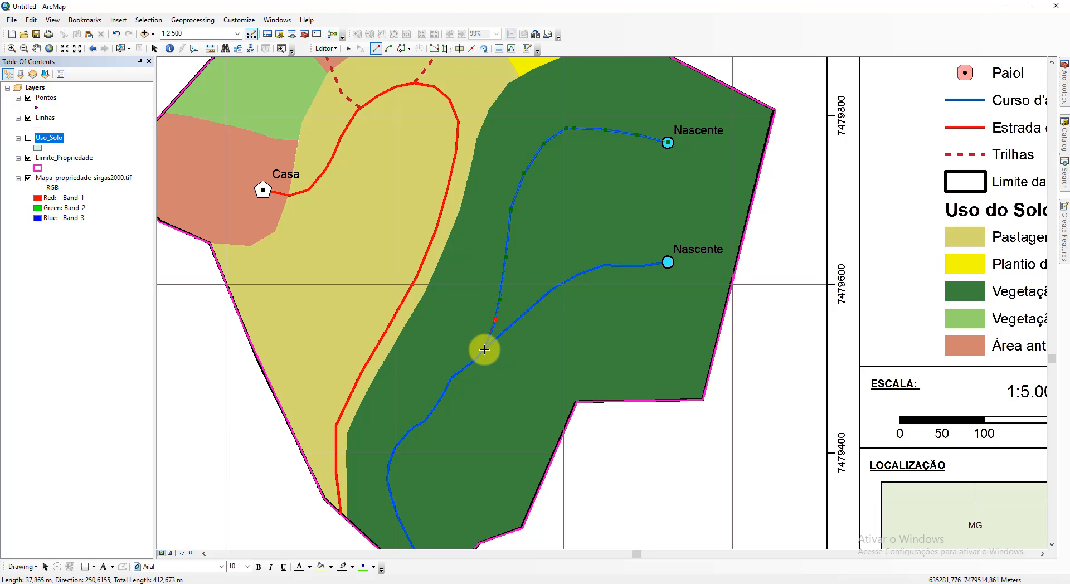
double_click(484, 349)
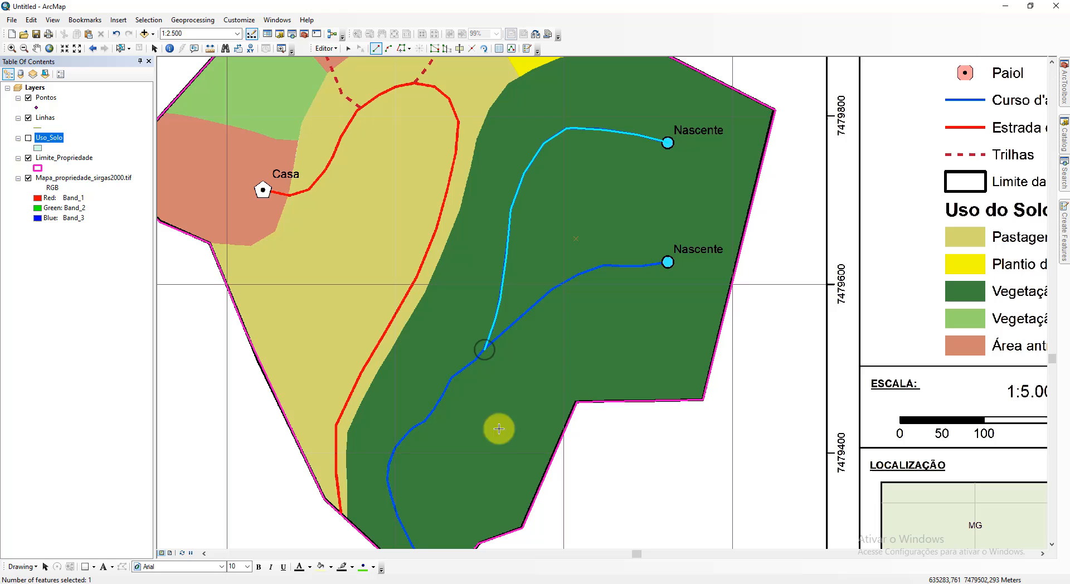
Step: Open the Linhas attribute table and set the new line's Nome value to "Curso d'água"
right_click(54, 121)
click(168, 146)
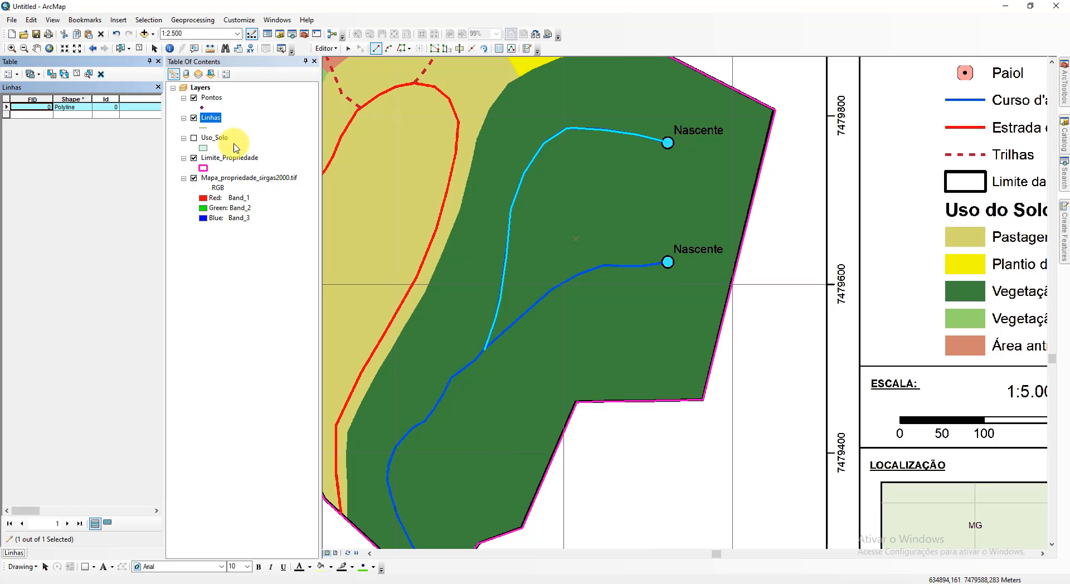
click(139, 109)
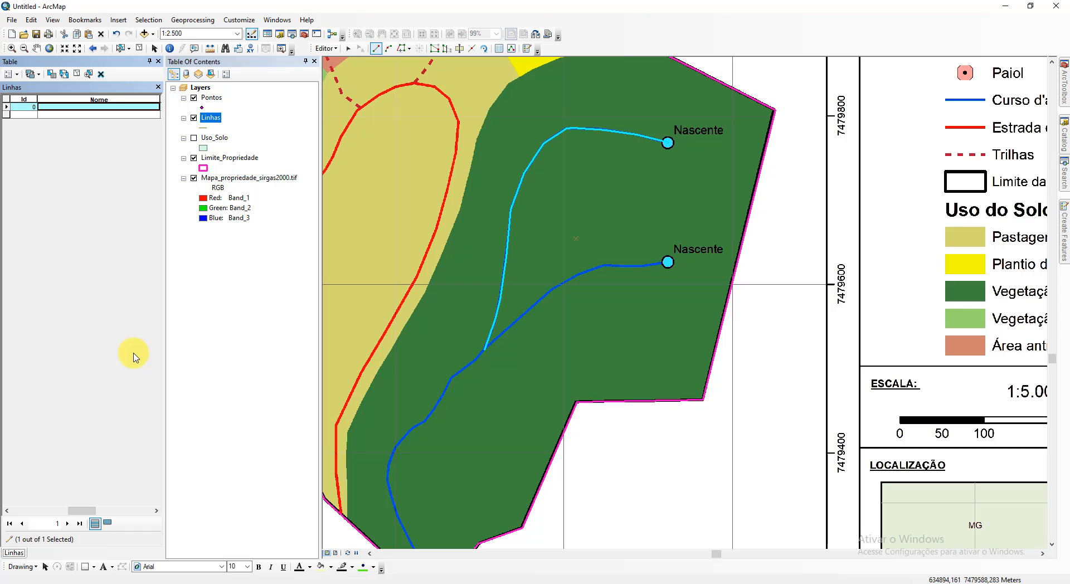
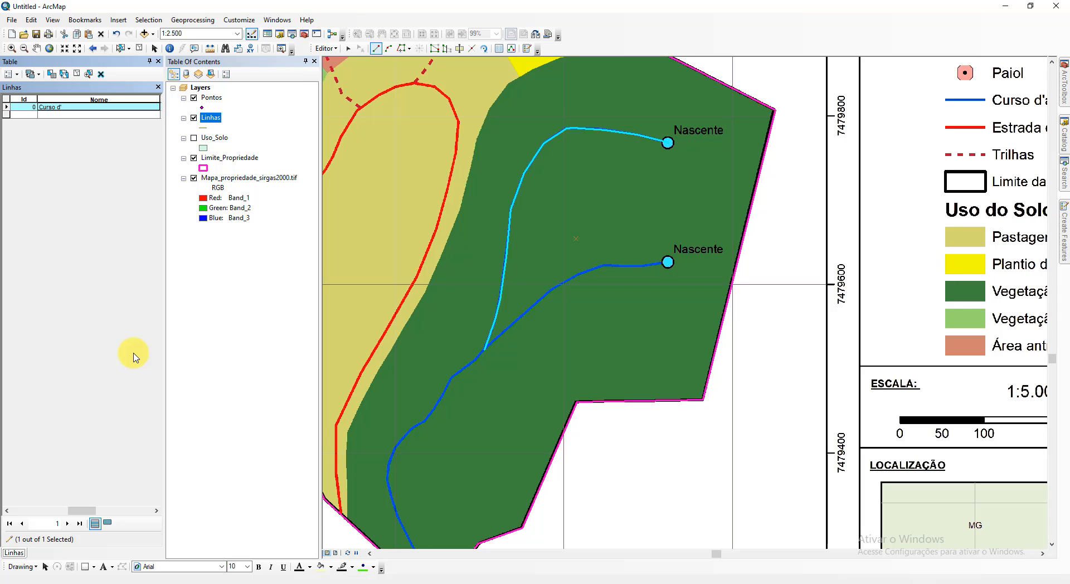
key(Return)
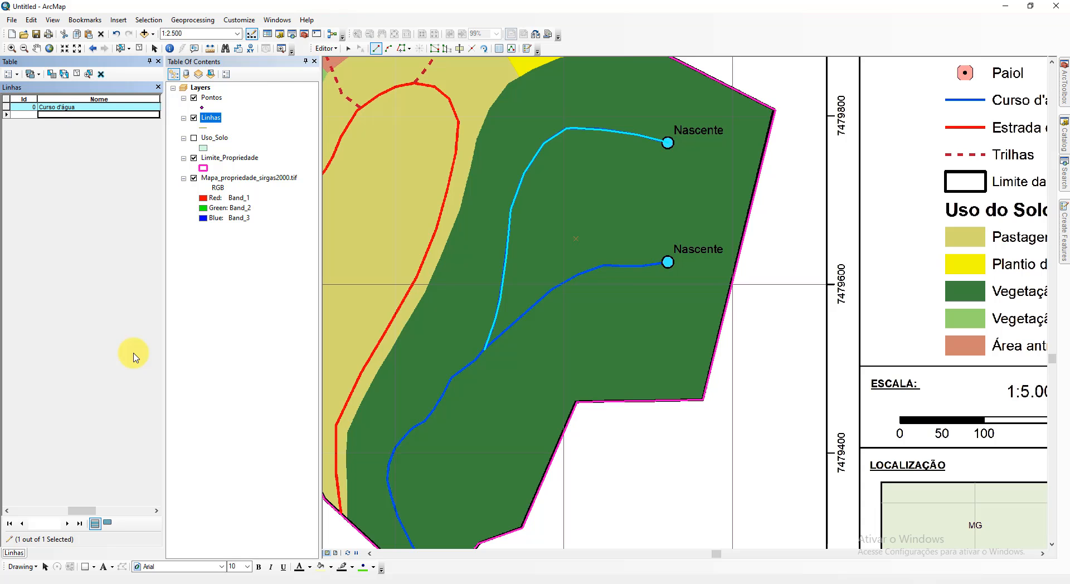
Step: Digitize the second watercourse from the lower Nascente to the first line's endpoint at the confluence, and finish the sketch
click(668, 262)
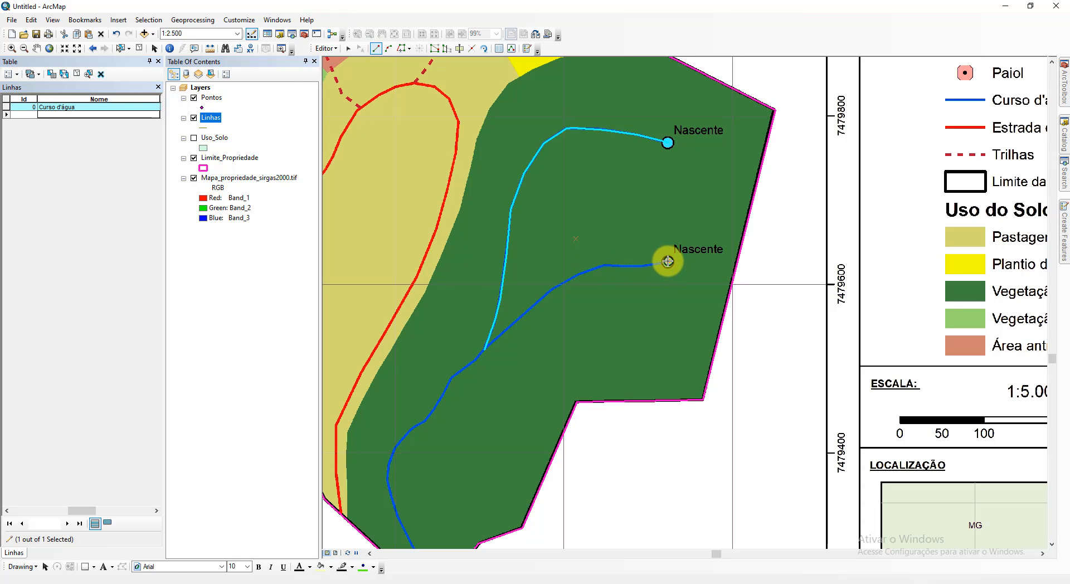
click(655, 264)
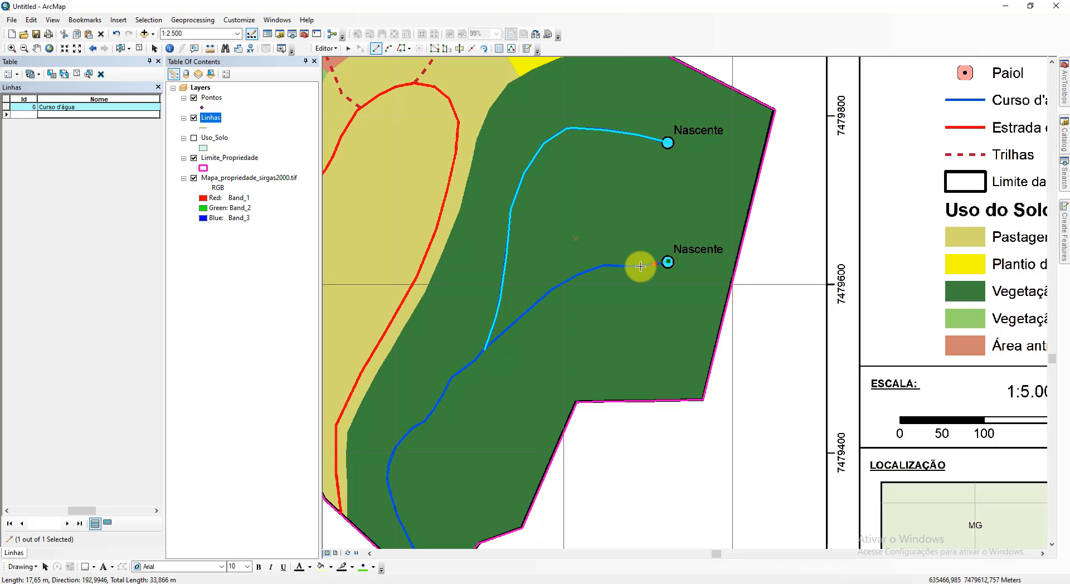
click(639, 265)
click(623, 265)
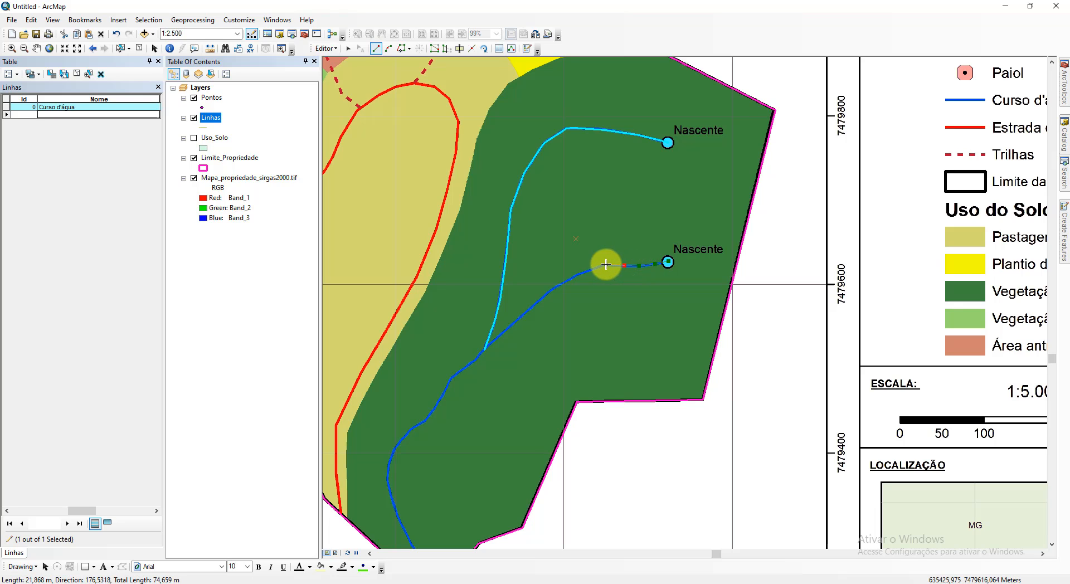
click(606, 264)
click(580, 275)
click(554, 288)
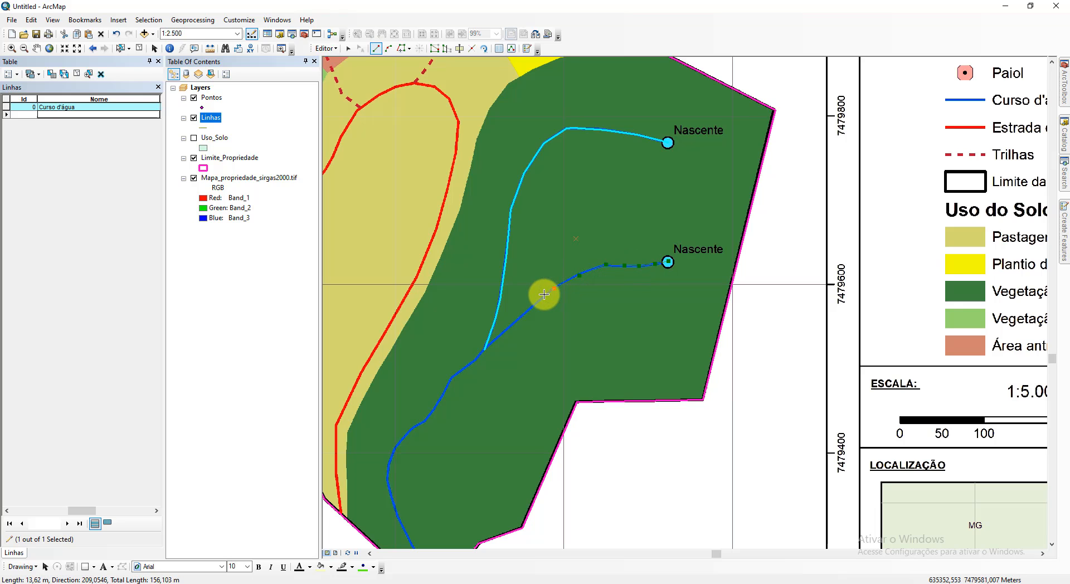
click(543, 298)
click(515, 322)
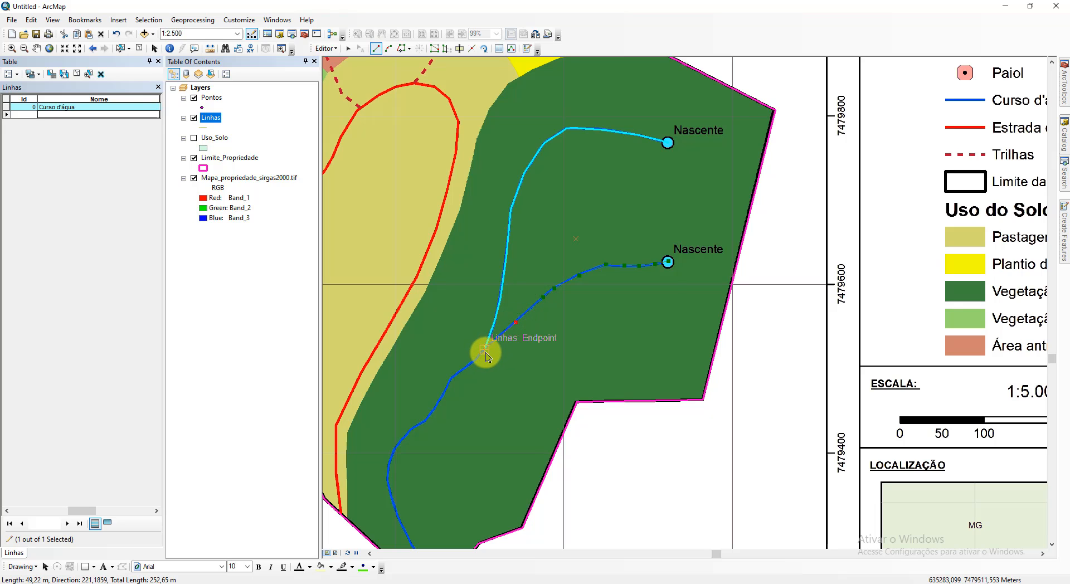
double_click(486, 357)
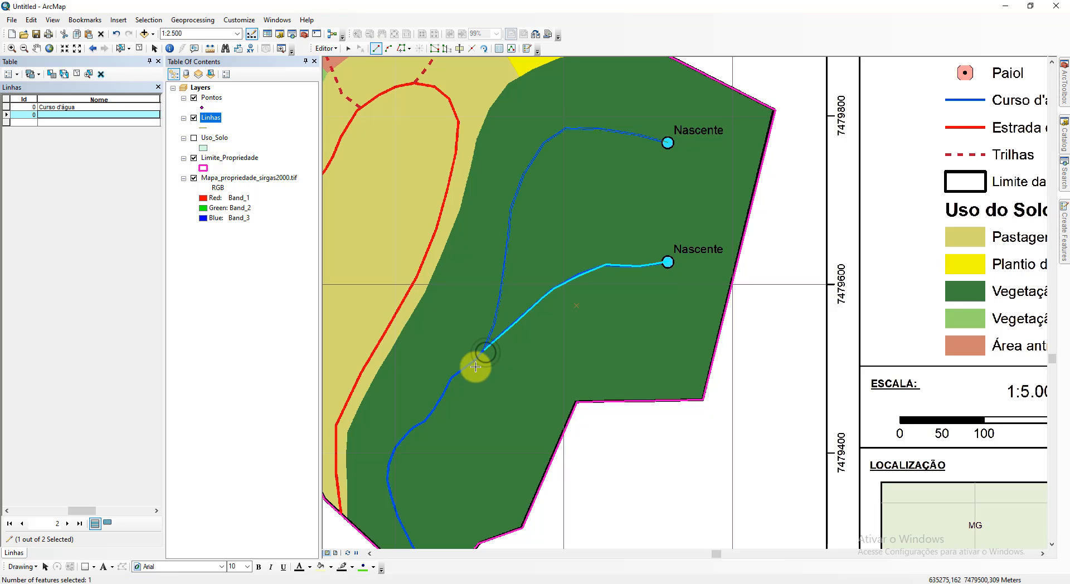
Step: Copy the Nome value "Curso d'água" from the first Linhas record into the second watercourse's record
click(76, 108)
click(79, 105)
key(ctrl+c)
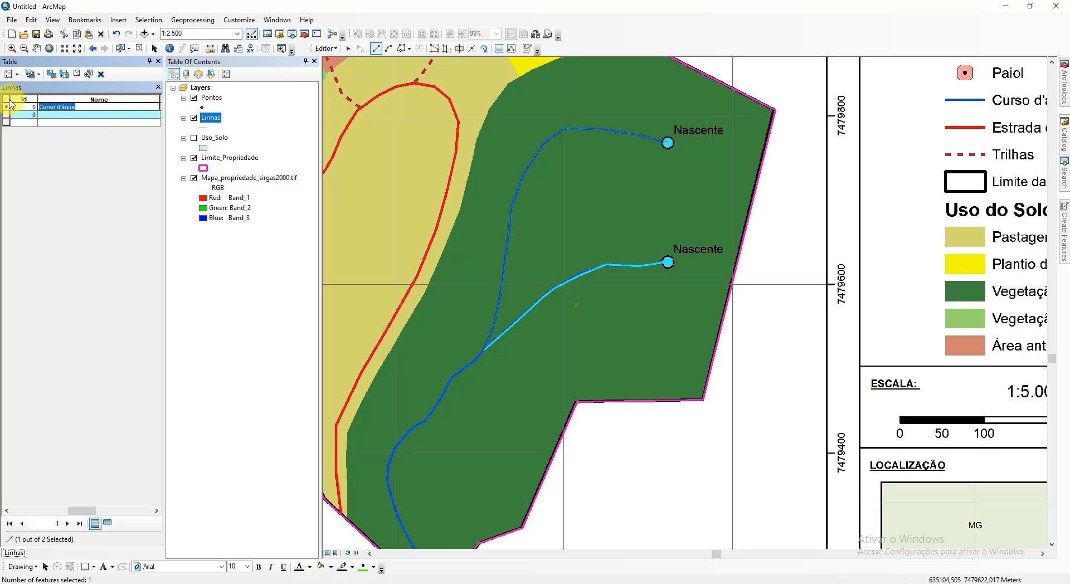
click(87, 115)
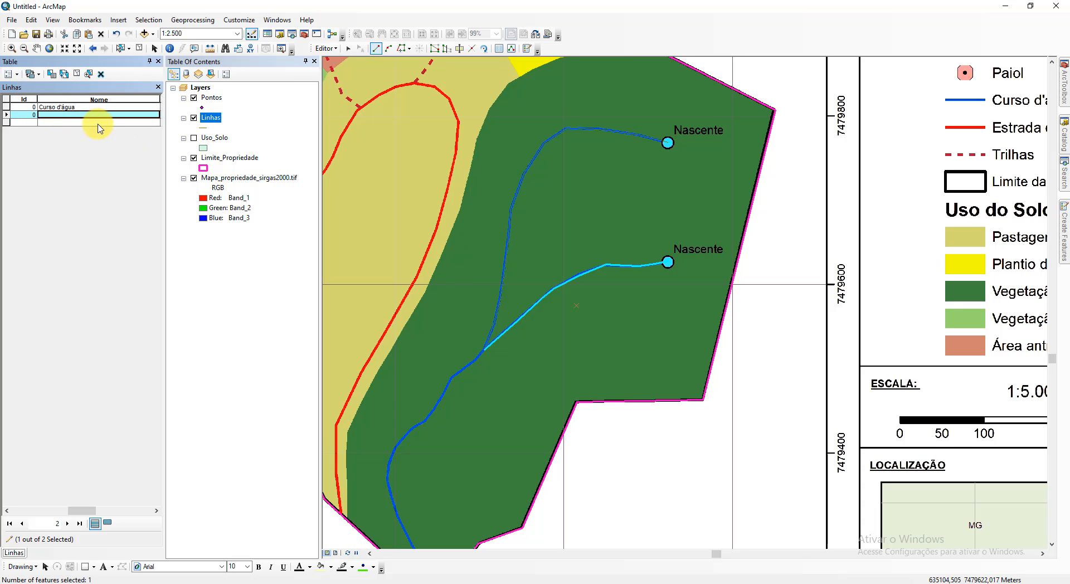
key(ctrl+v)
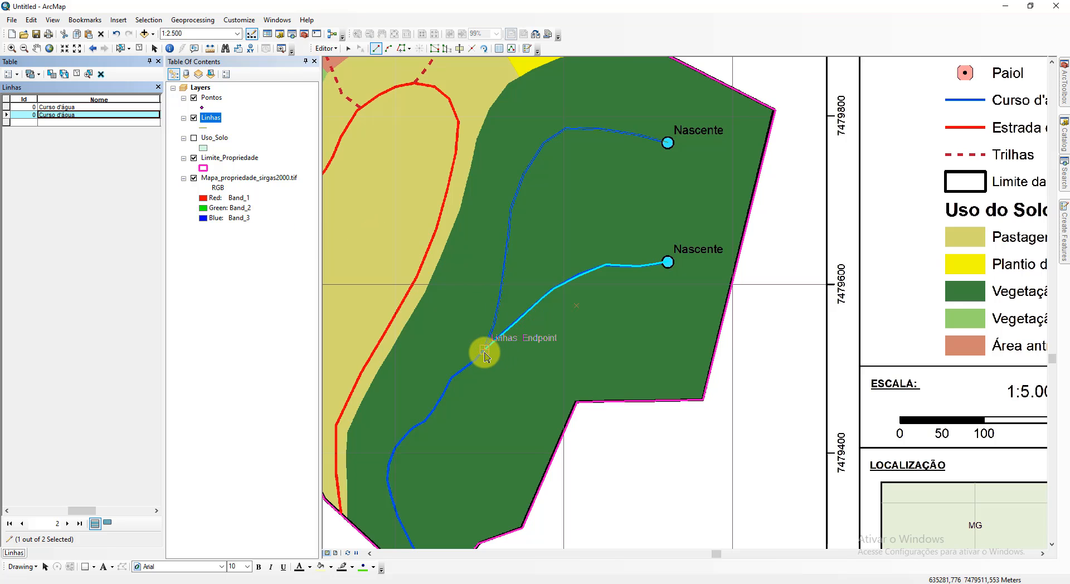
Step: Digitize the main watercourse in the Linhas layer from the confluence down to the property's southern boundary corner, and finish the sketch
scroll(470, 345, up, 3)
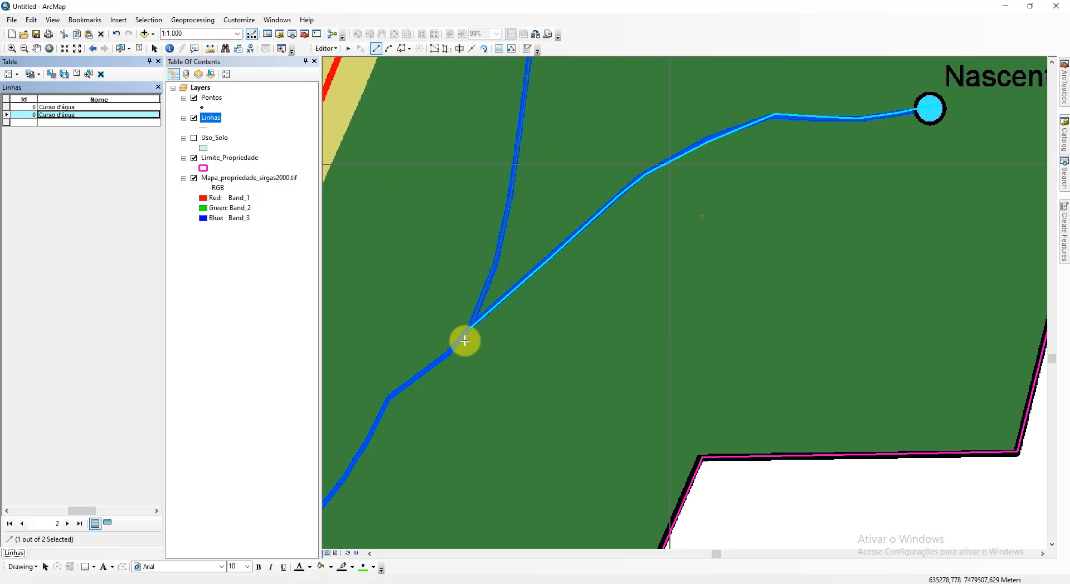
click(470, 329)
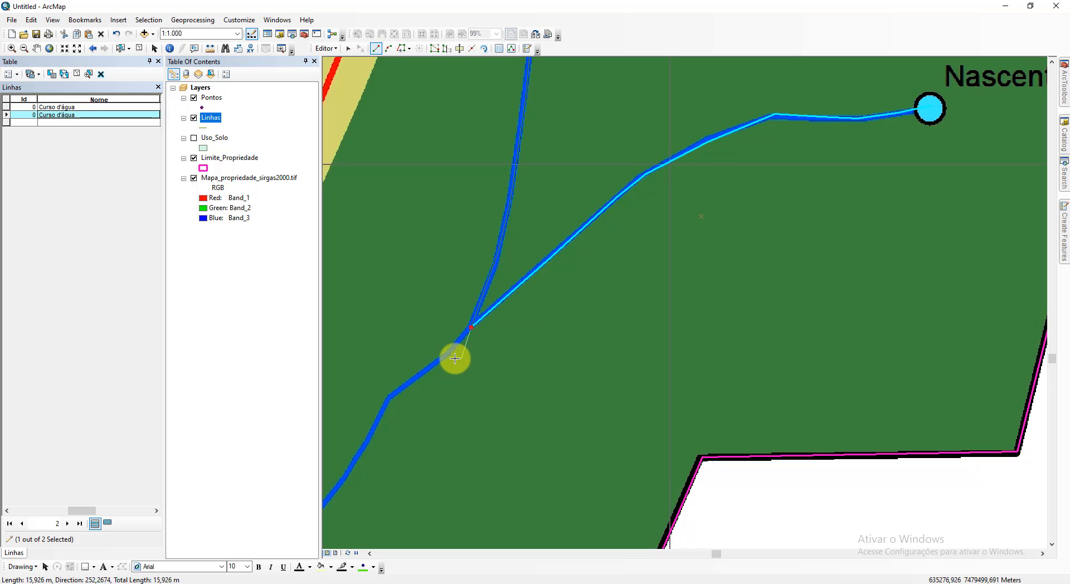
click(444, 357)
drag(447, 361, 698, 200)
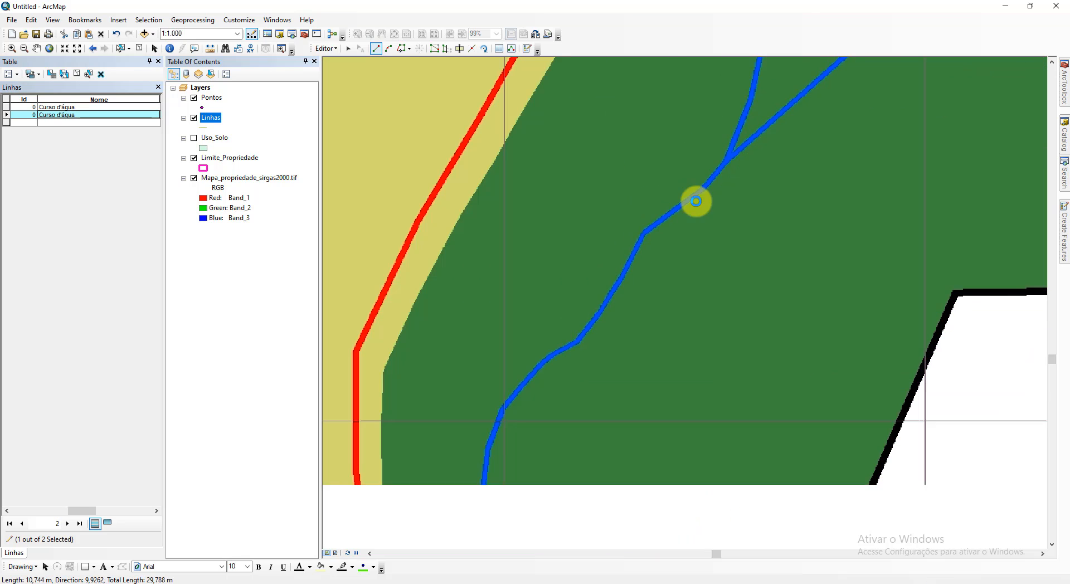
click(646, 233)
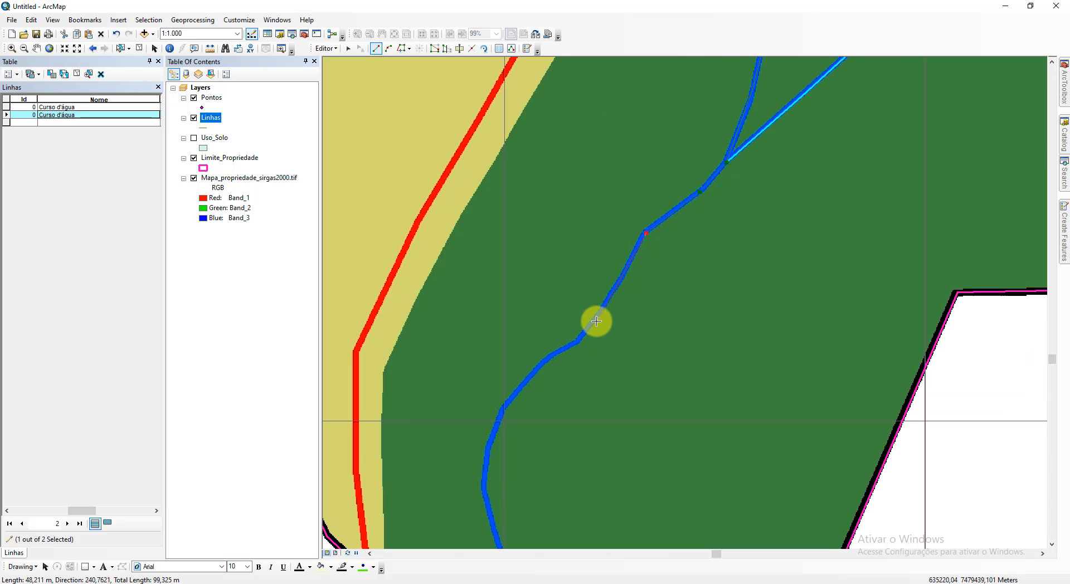
click(616, 287)
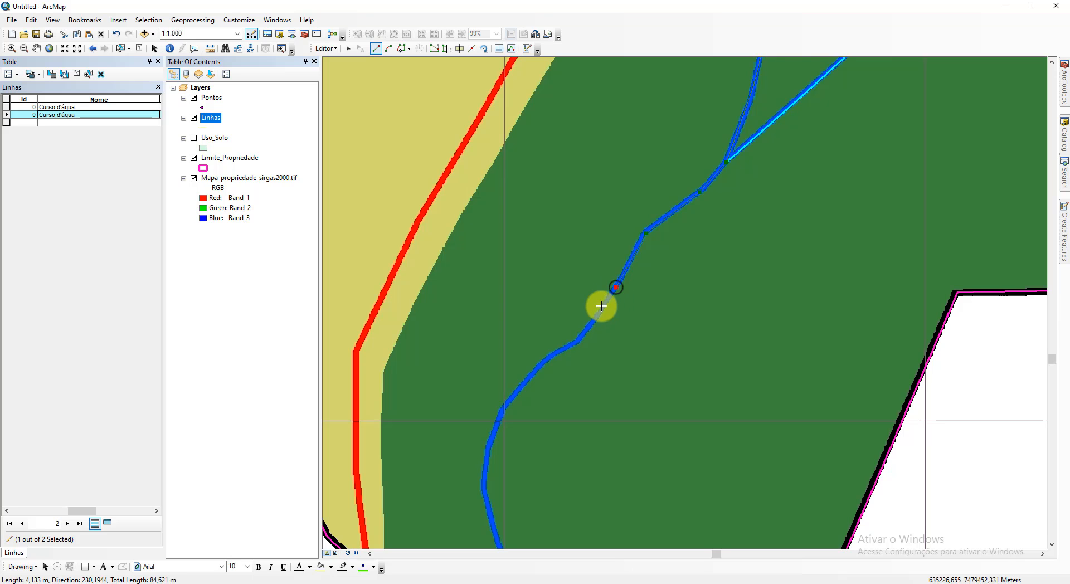
click(544, 359)
drag(544, 359, 667, 206)
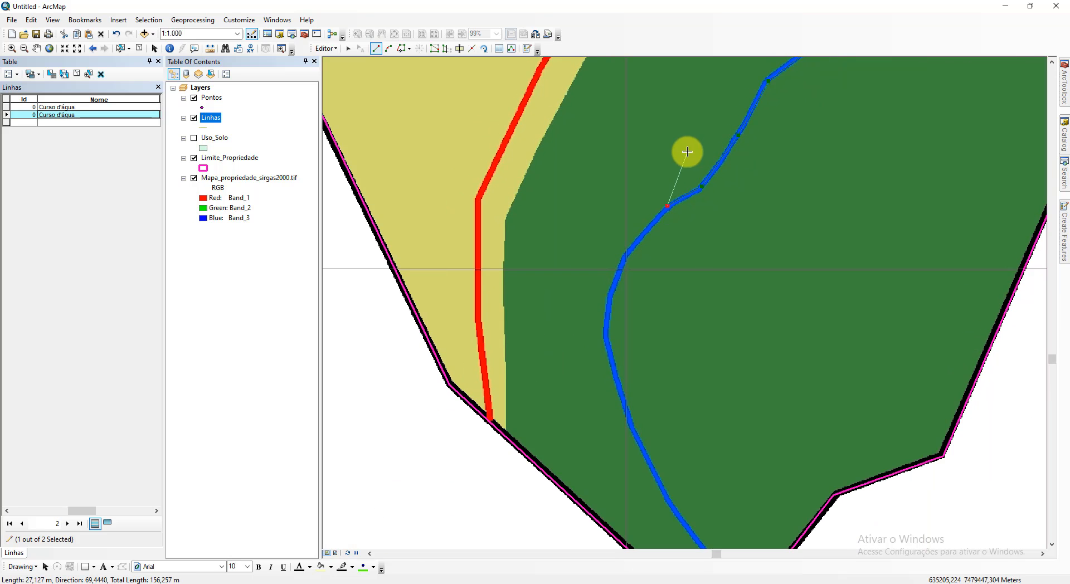
click(625, 254)
click(614, 282)
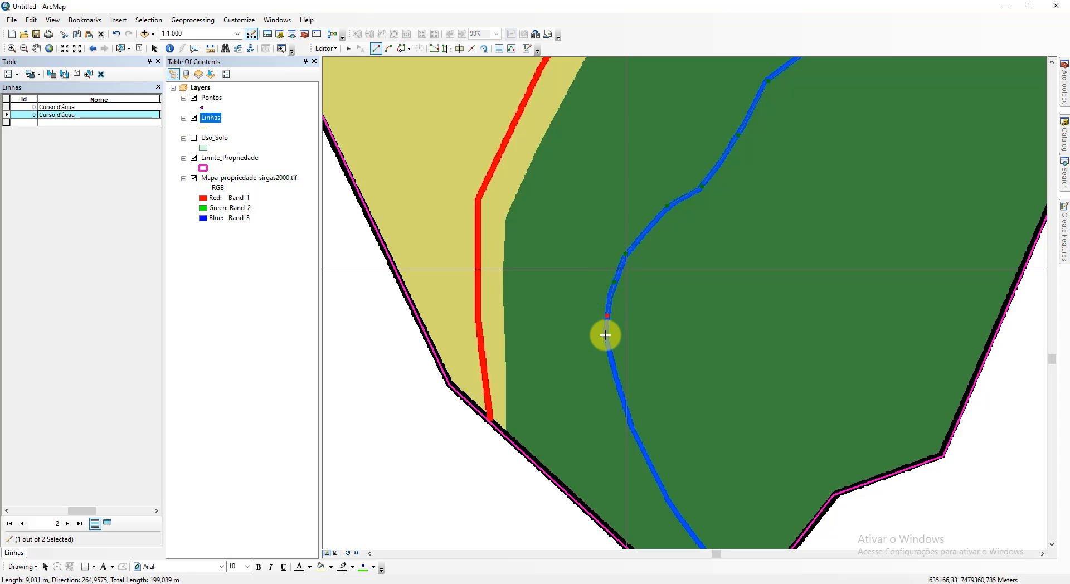
click(607, 336)
mouse_move(606, 301)
mouse_down()
mouse_move(563, 172)
mouse_move(540, 159)
mouse_up()
click(562, 275)
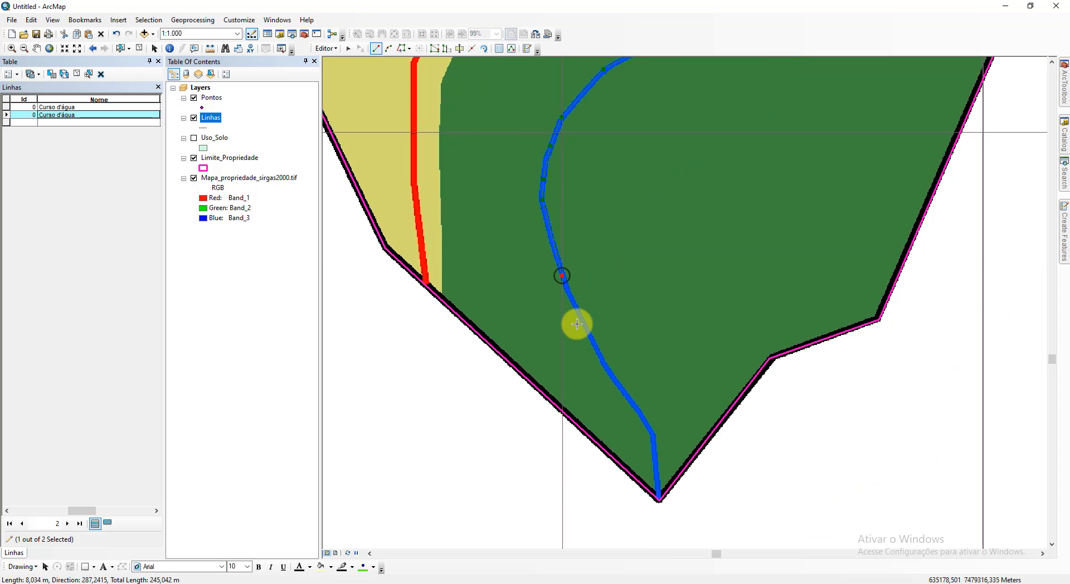
click(585, 324)
click(603, 364)
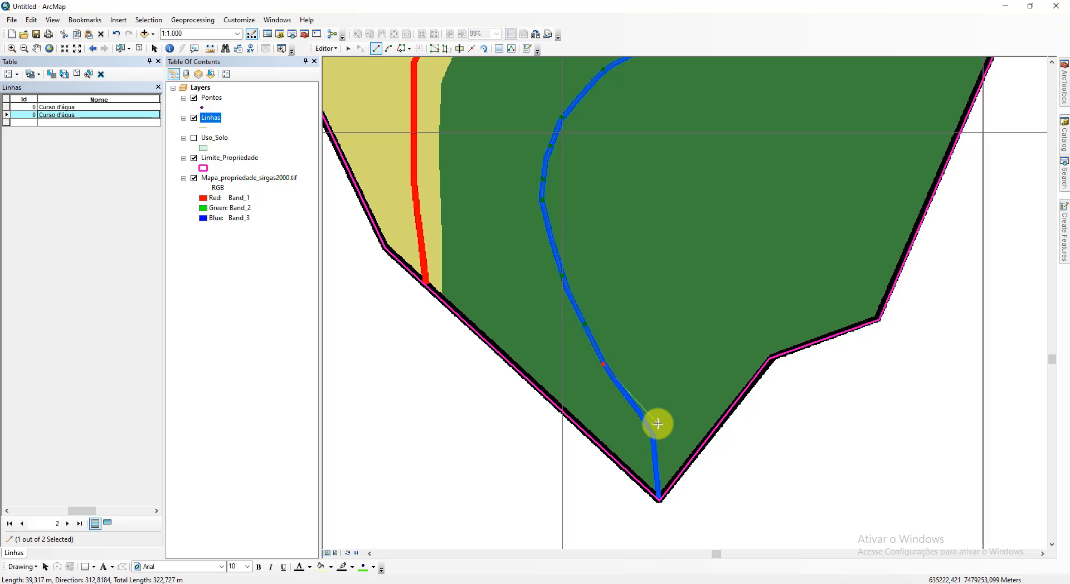
click(638, 413)
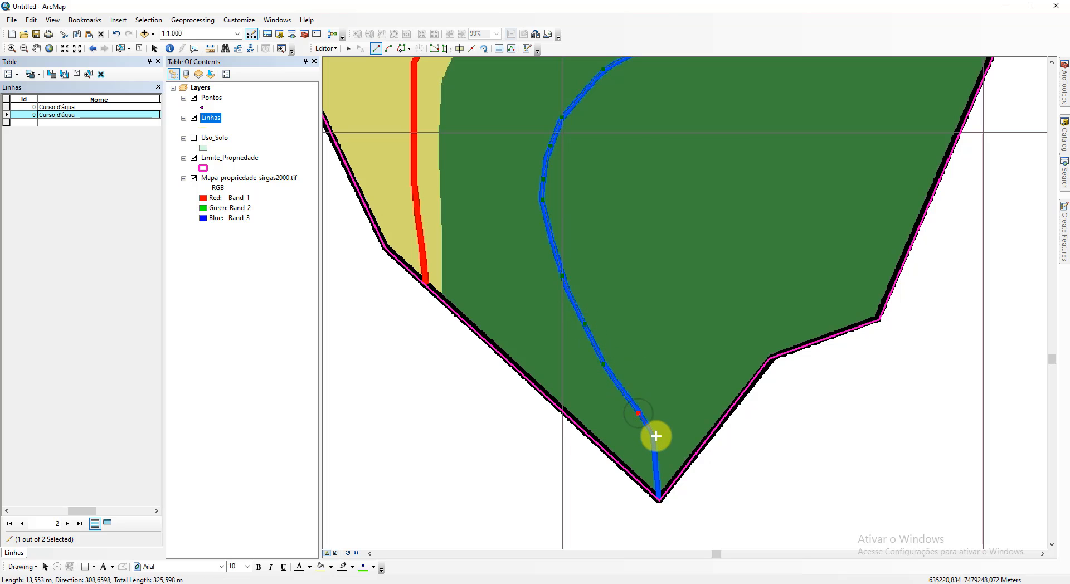
double_click(659, 499)
Step: Set the Nome value of the third watercourse's record in the Linhas table to "Curso d'água"
scroll(685, 335, up, 3)
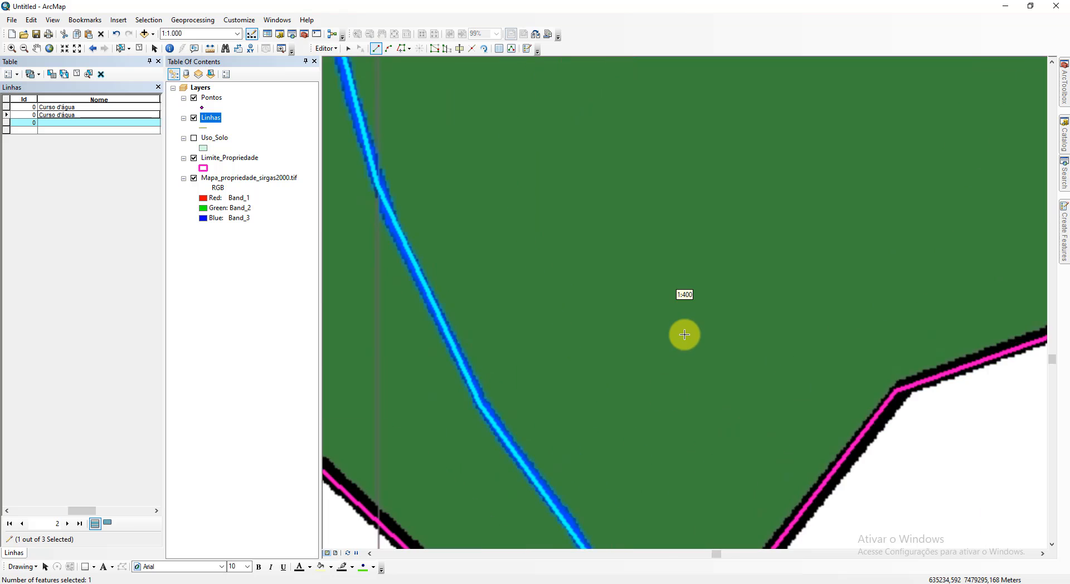
scroll(685, 335, down, 6)
click(80, 122)
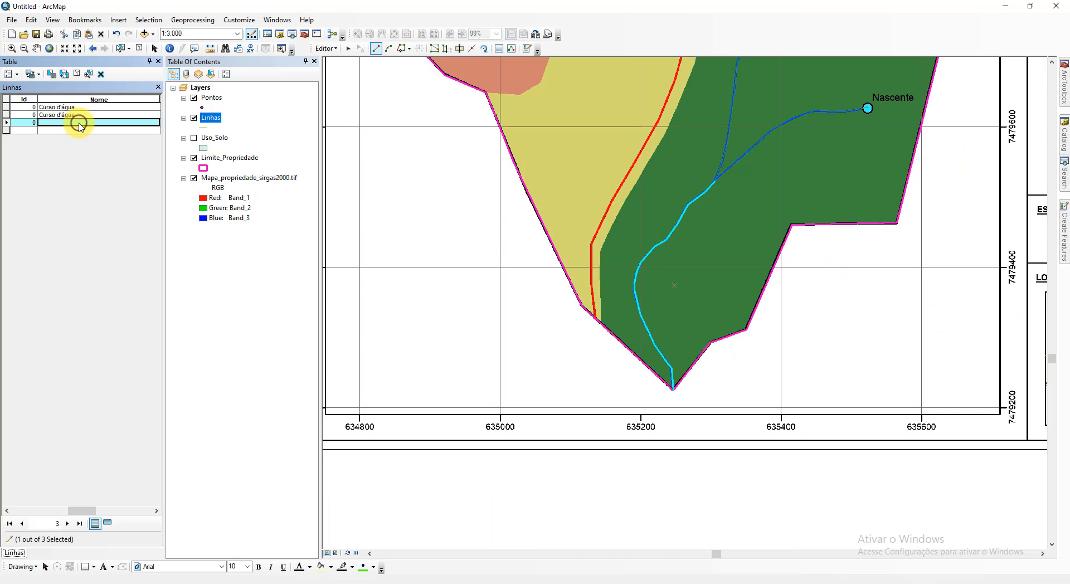
Step: Digitize the red road in the Linhas layer from the Casa point around the bend to the southwestern property boundary, and finish the sketch
scroll(652, 293, down, 2)
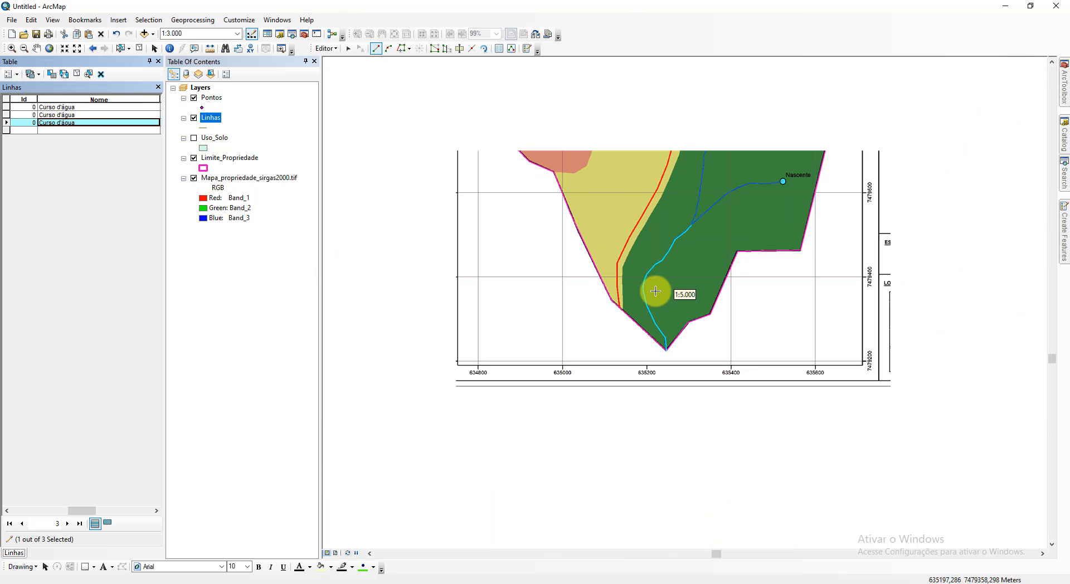
scroll(697, 178, down, 2)
scroll(577, 334, up, 5)
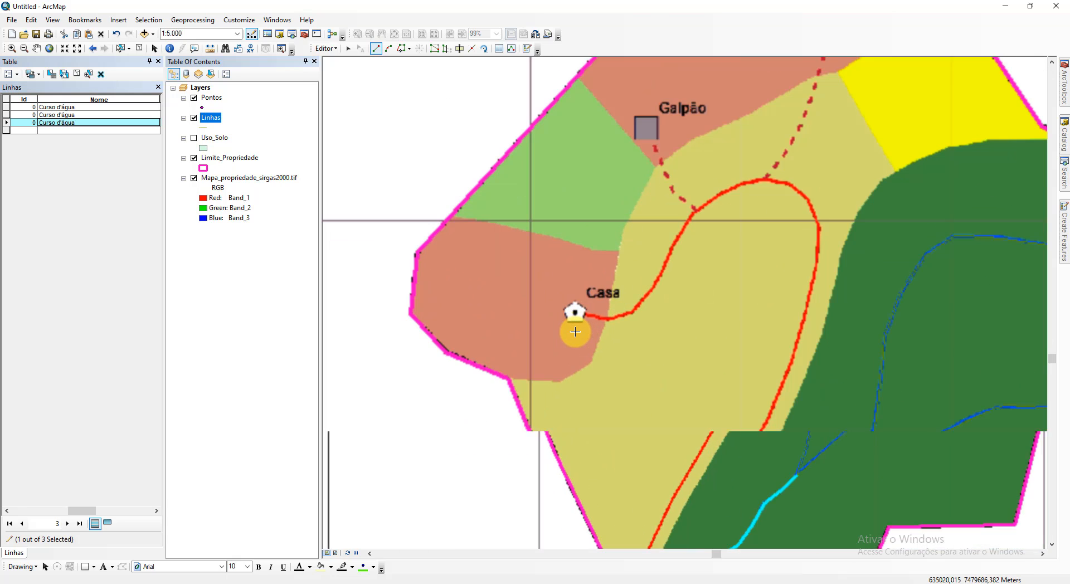
scroll(582, 308, up, 2)
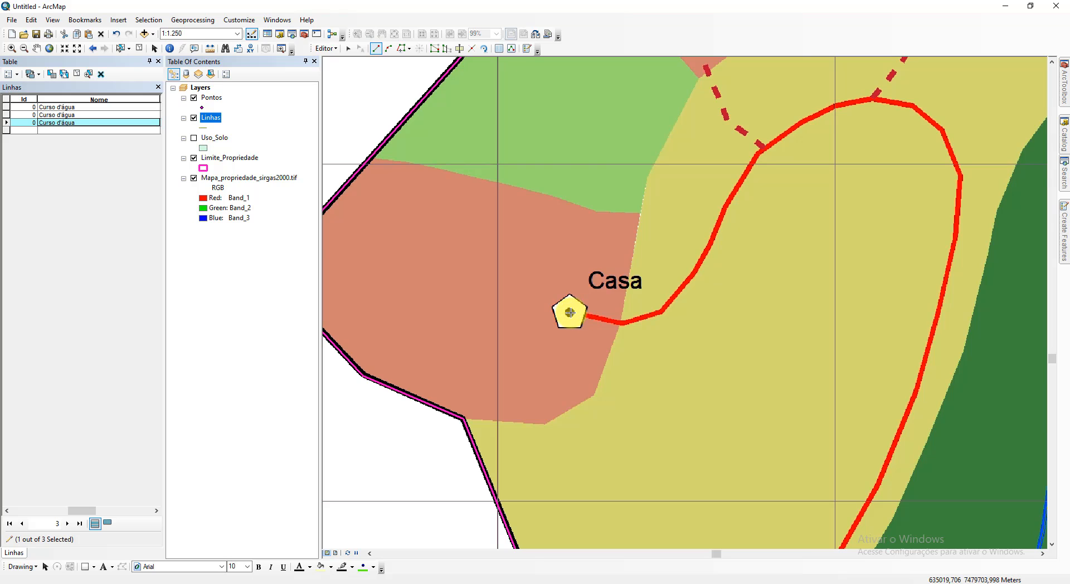
click(570, 313)
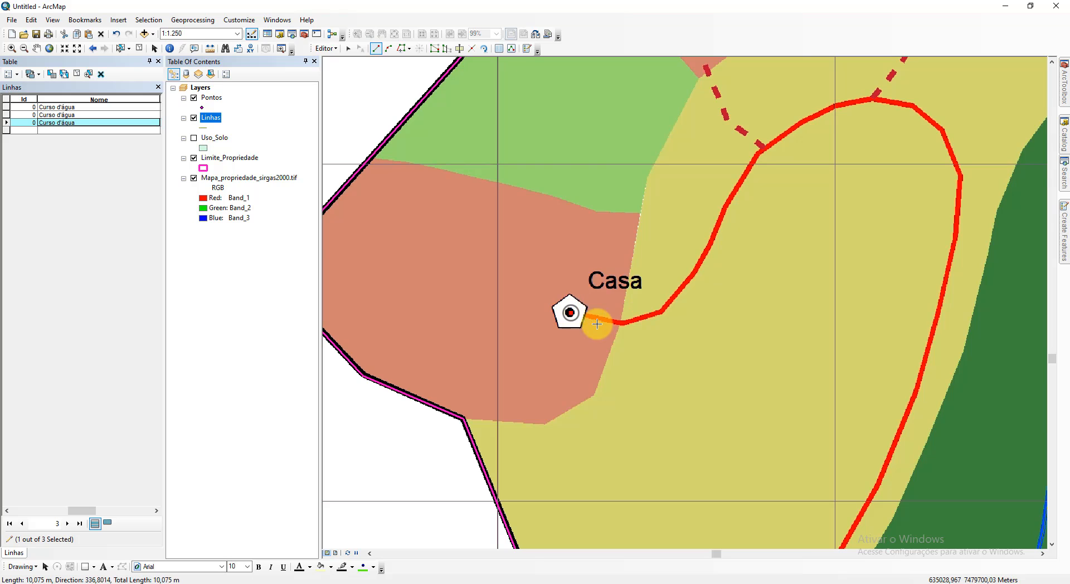
click(663, 311)
click(698, 269)
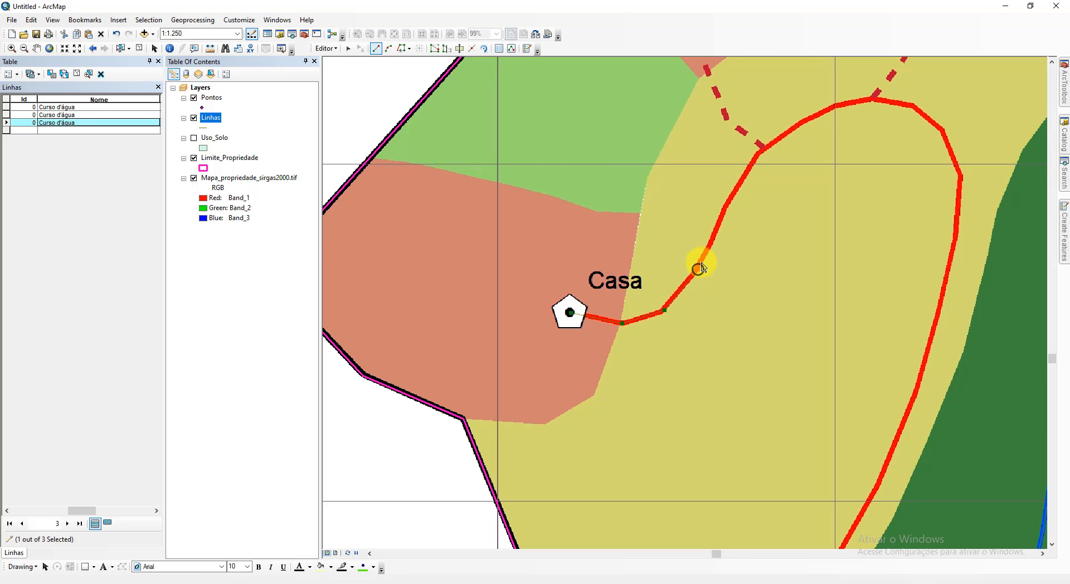
click(725, 205)
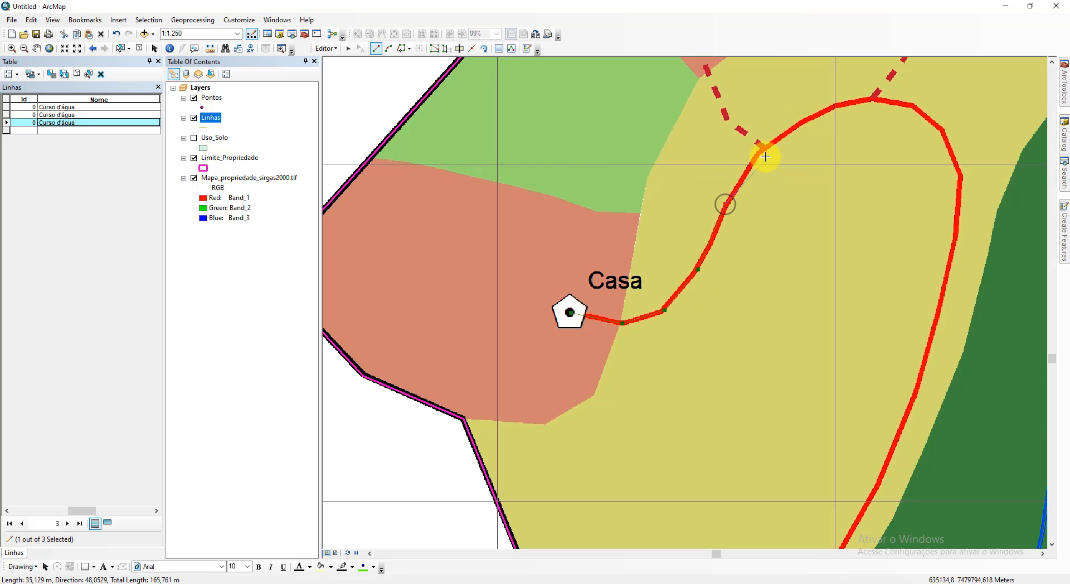
click(760, 152)
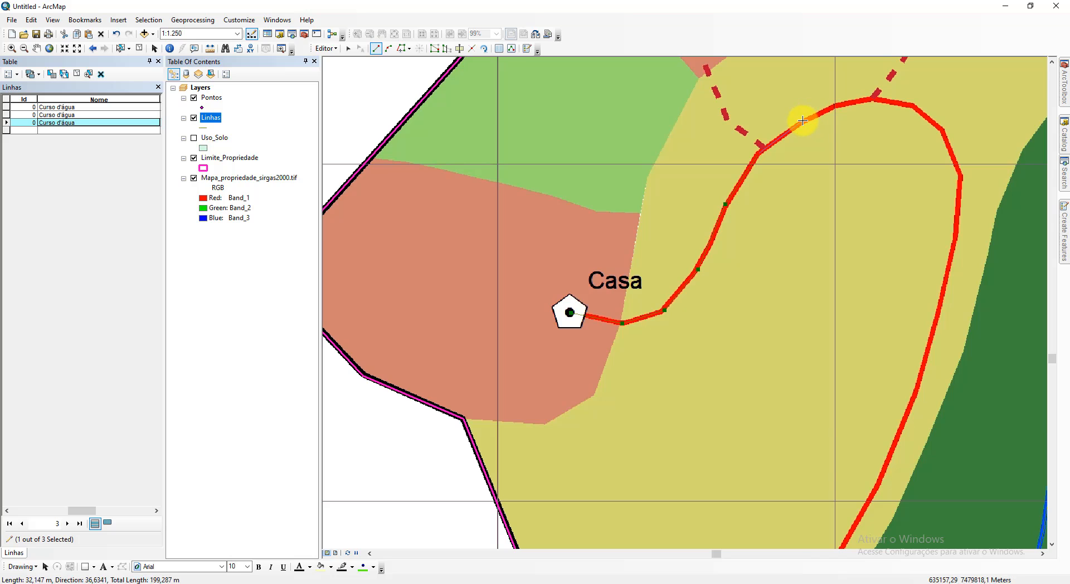
click(803, 120)
click(835, 105)
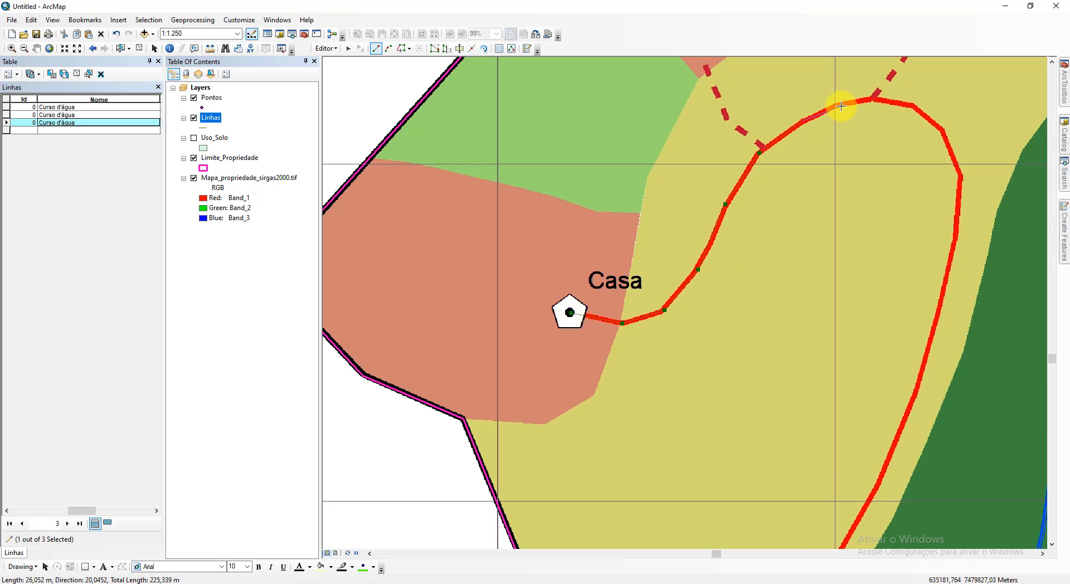
click(875, 99)
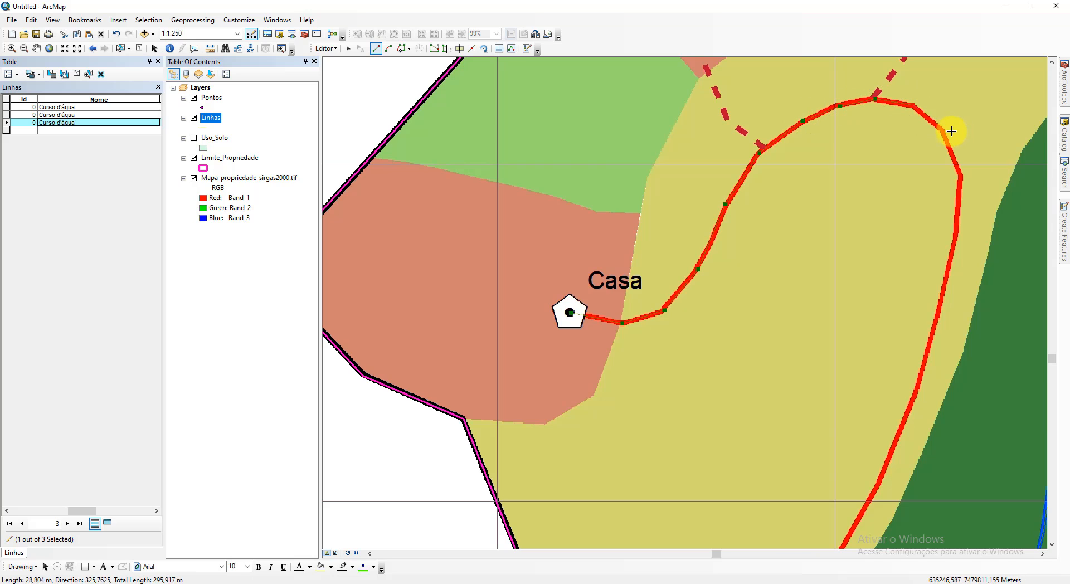
click(962, 177)
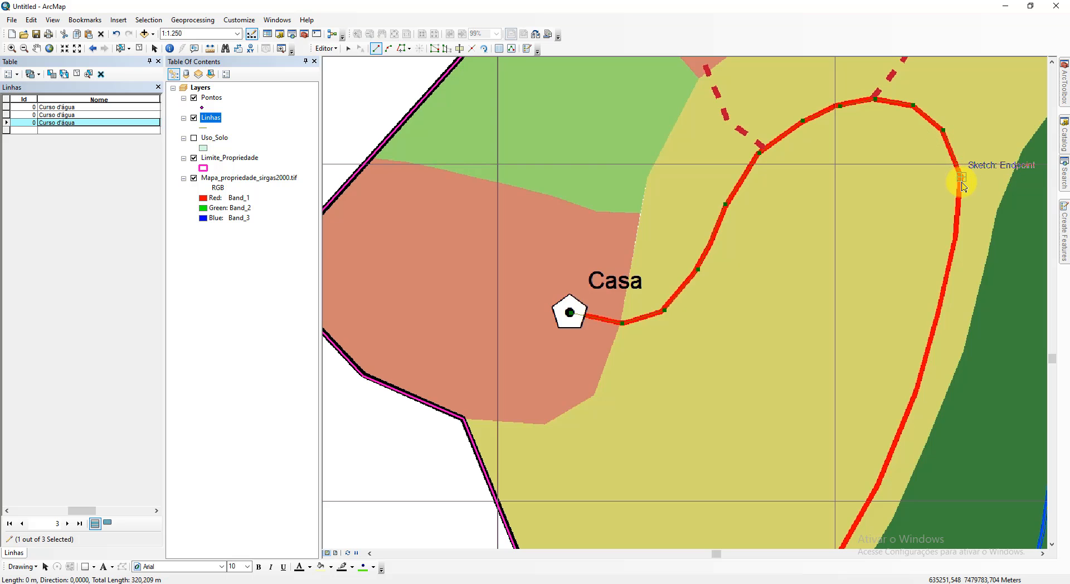
drag(954, 216, 679, 176)
click(681, 187)
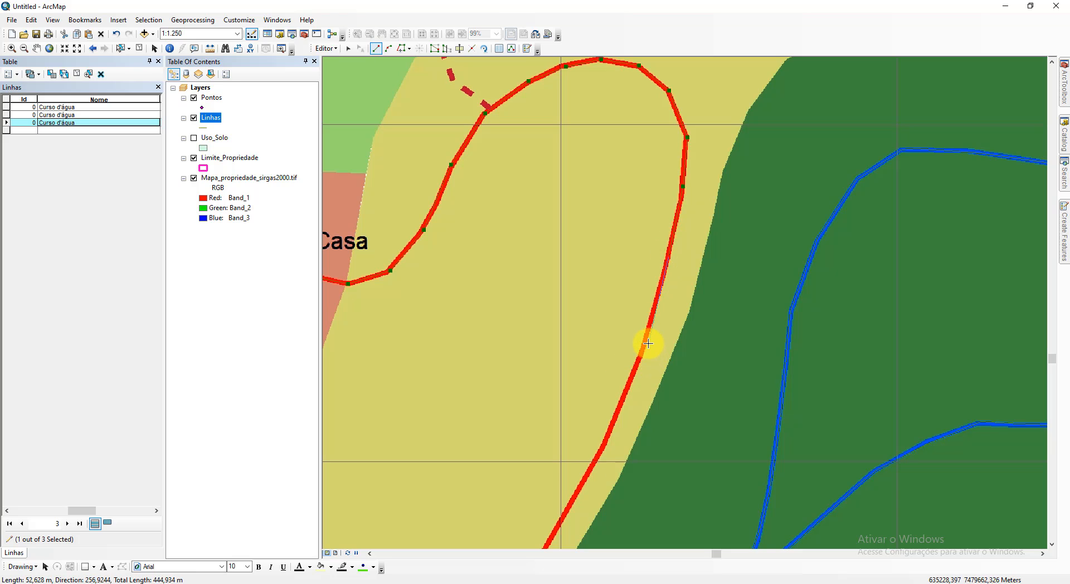
click(608, 436)
drag(609, 437, 667, 236)
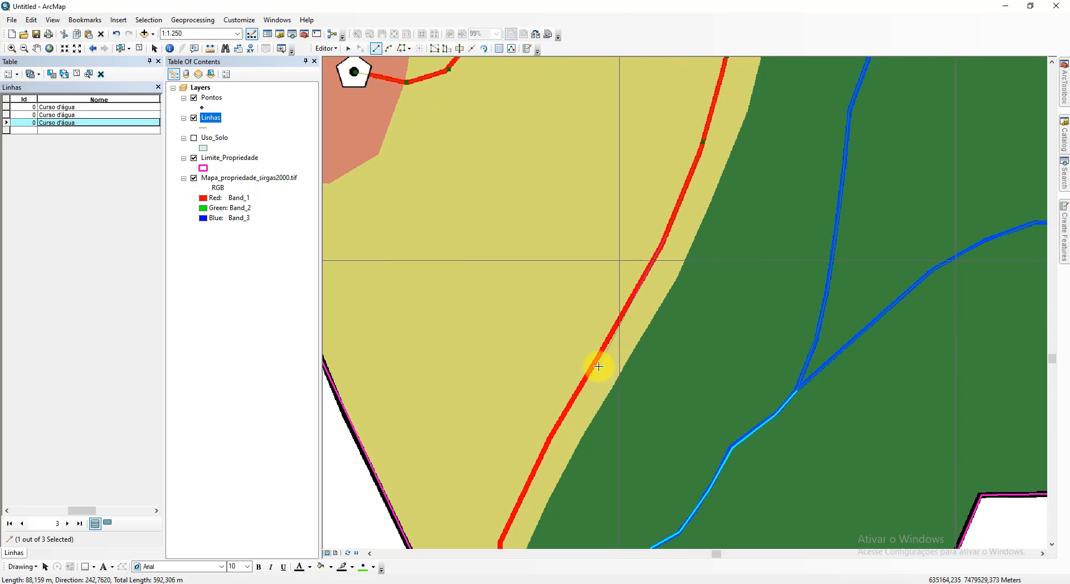
click(595, 362)
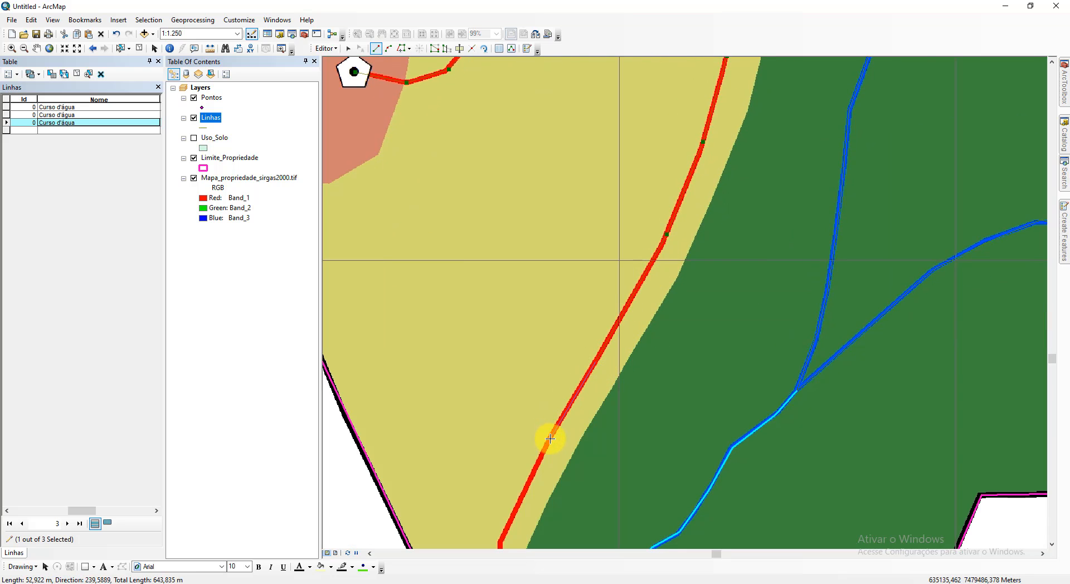
click(551, 439)
drag(550, 439, 588, 267)
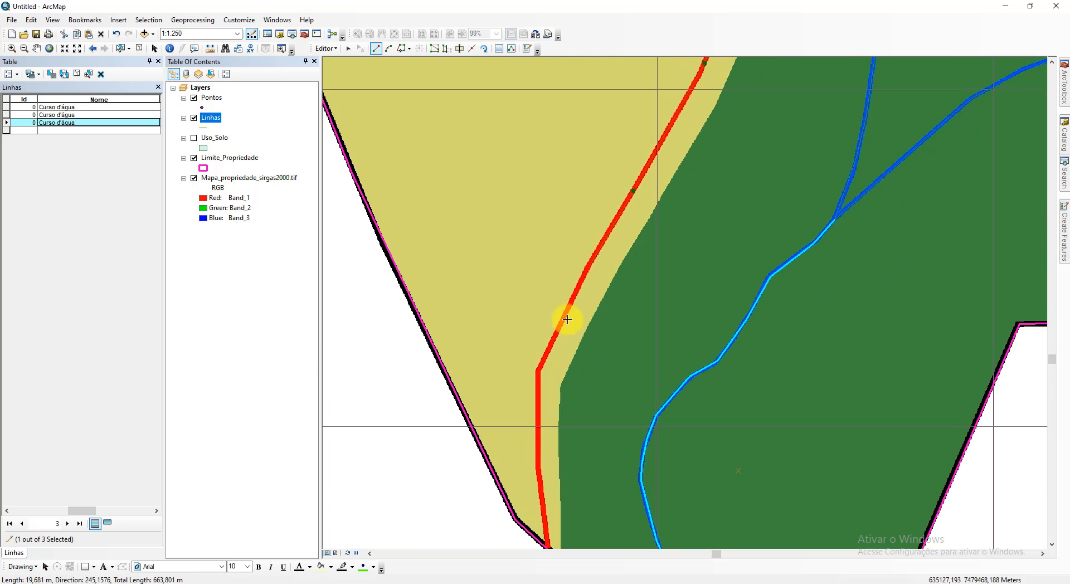
click(537, 372)
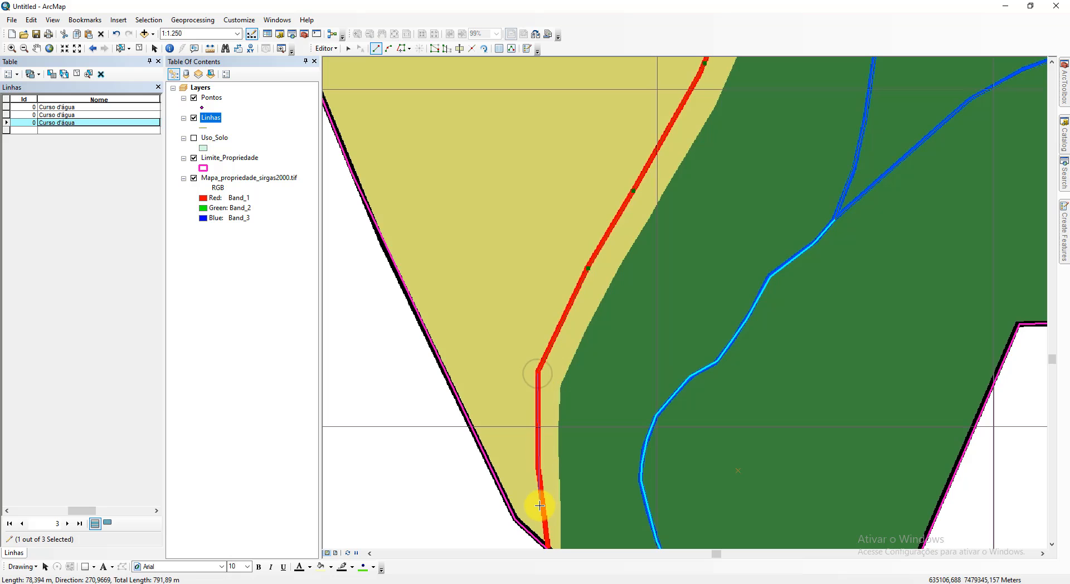
click(538, 474)
drag(539, 485, 521, 326)
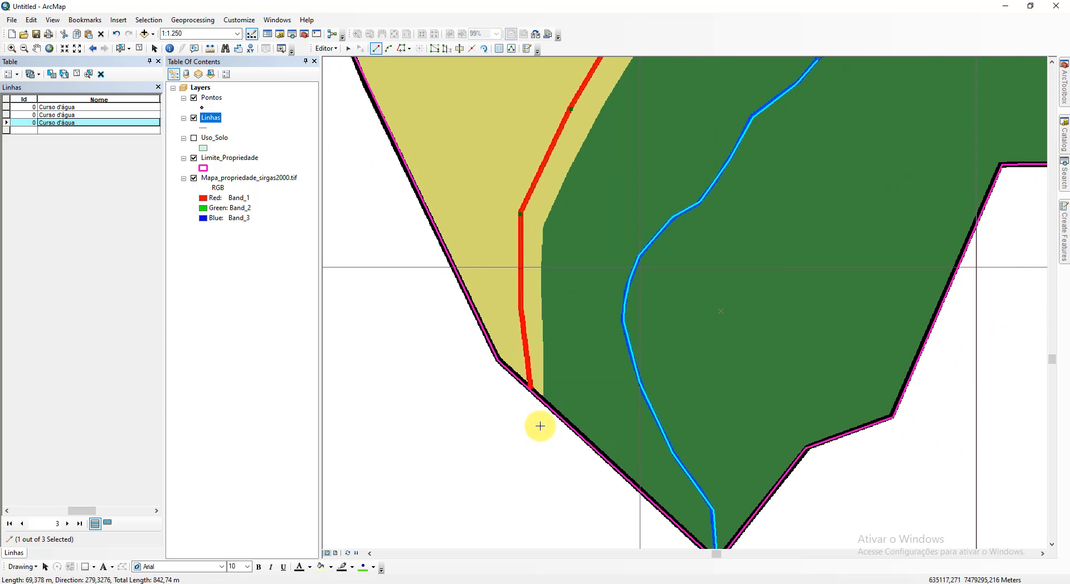
double_click(530, 396)
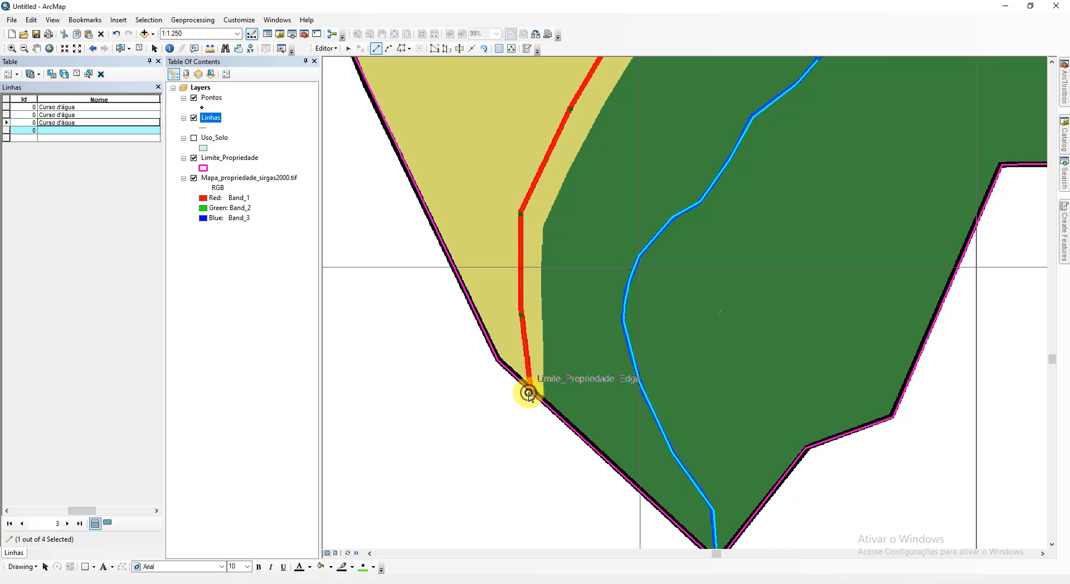
Step: Set the Nome value of the road's record in the Linhas table to "Estrada de acesso"
click(69, 129)
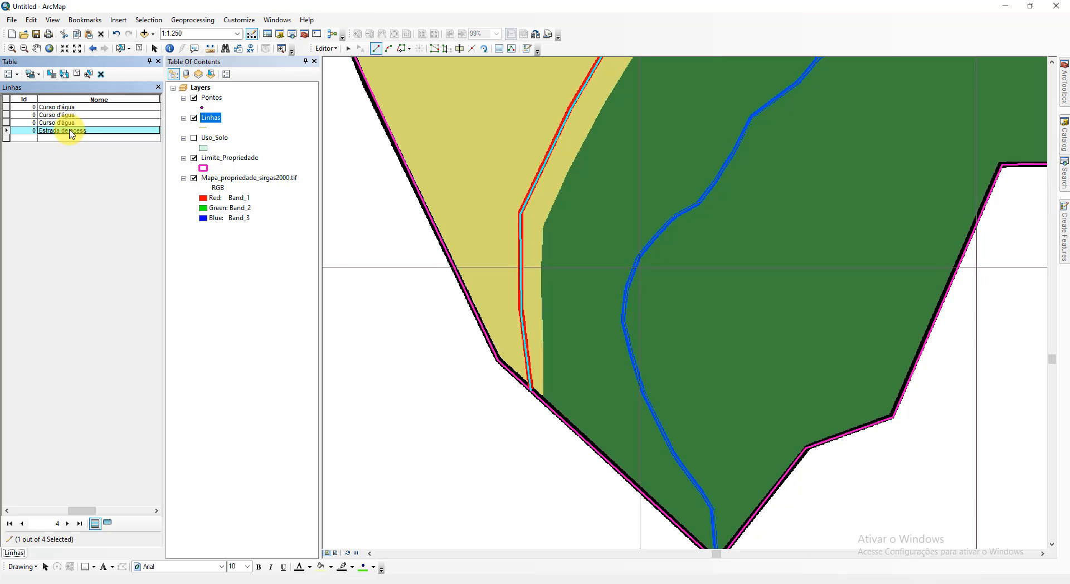
key(Return)
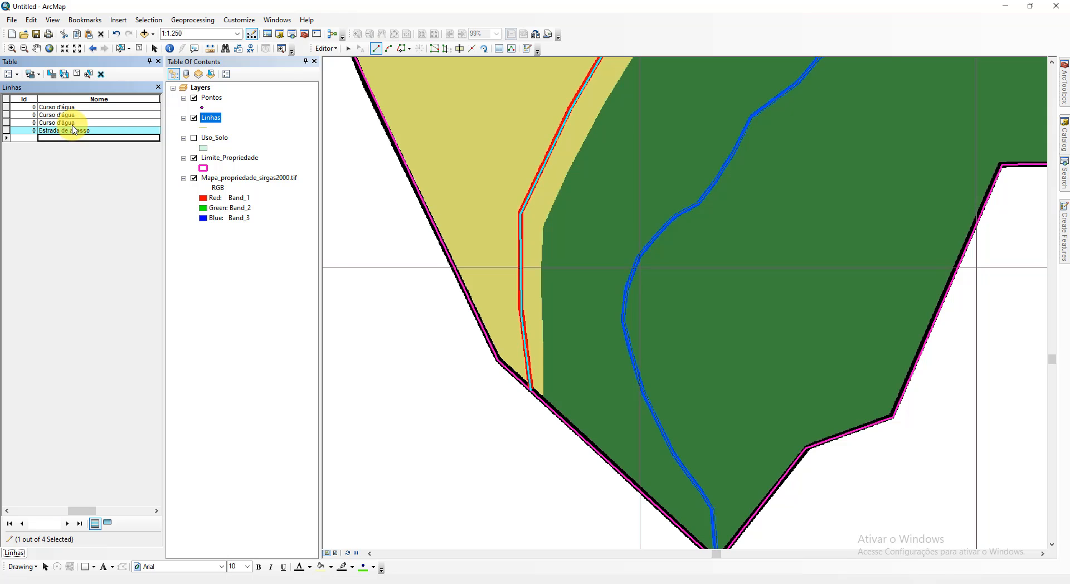
Step: Digitize the dashed trail in the Linhas layer from the Galpão point down to the access road, and finish the sketch
scroll(454, 119, down, 1)
drag(572, 185, 616, 456)
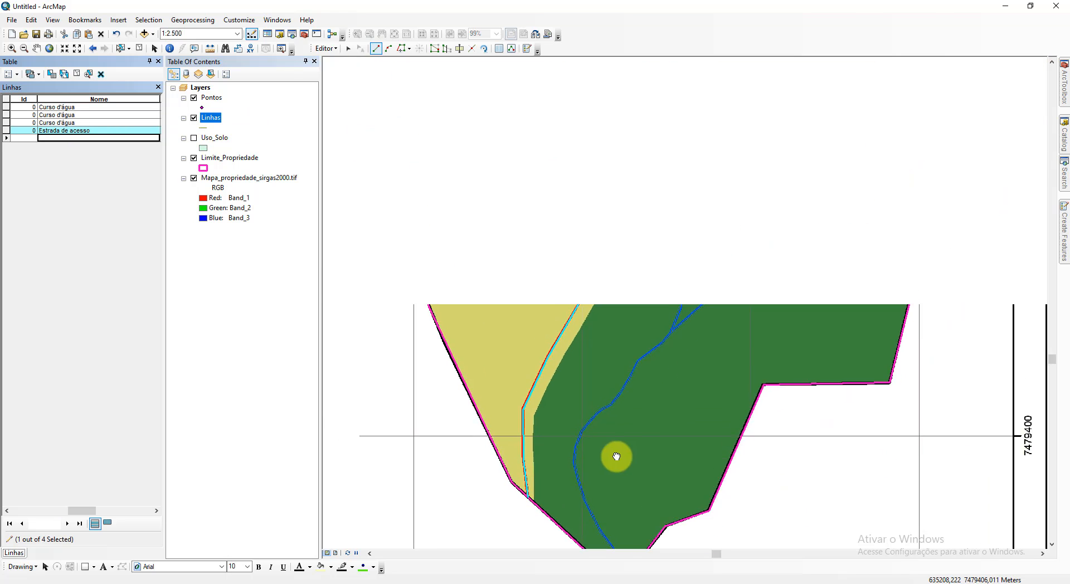
drag(647, 213, 650, 412)
scroll(561, 309, down, 1)
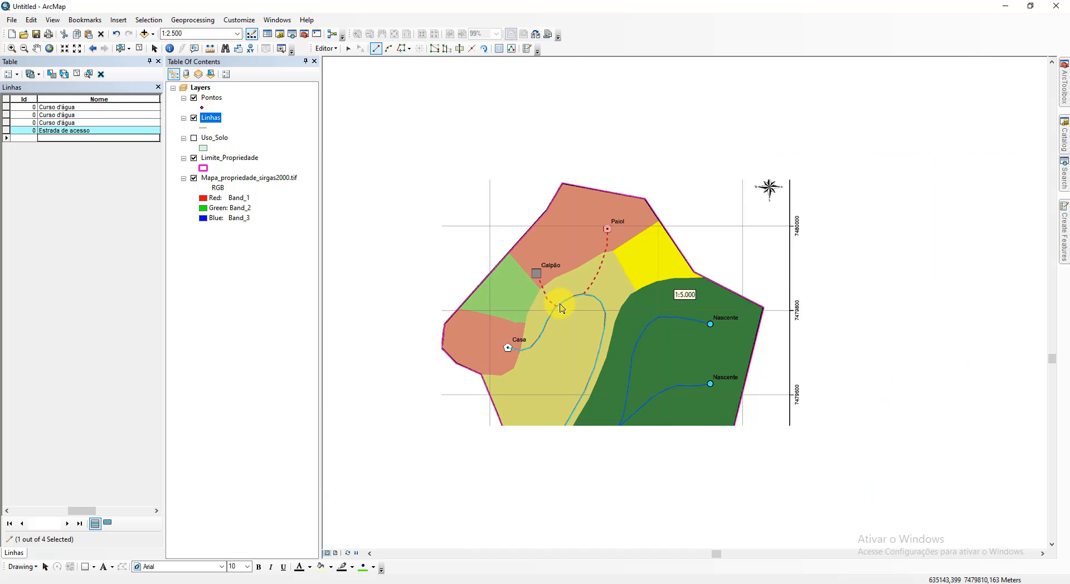
scroll(561, 308, up, 2)
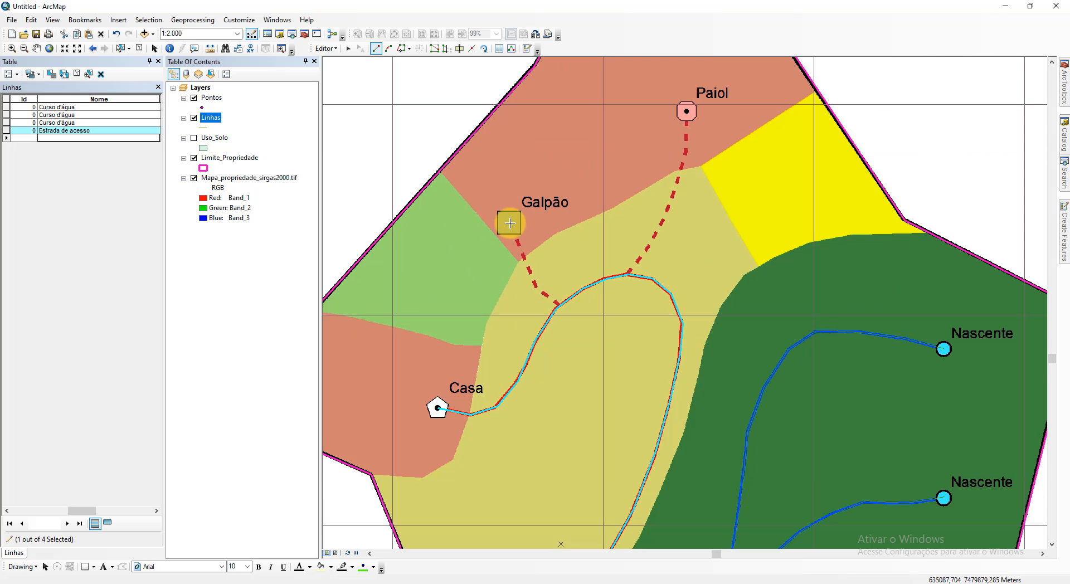
click(510, 223)
click(534, 284)
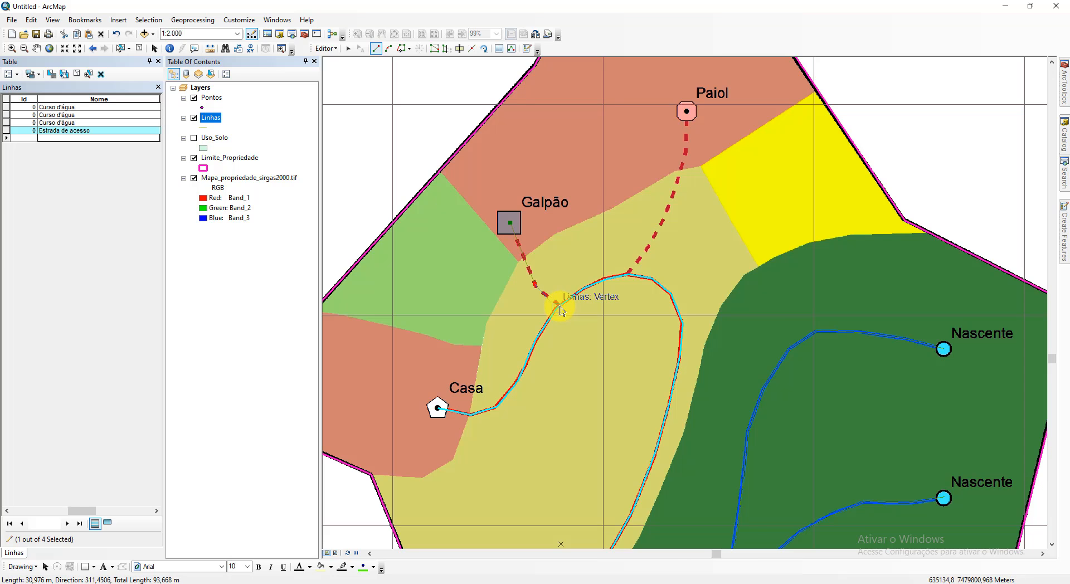
scroll(561, 308, up, 1)
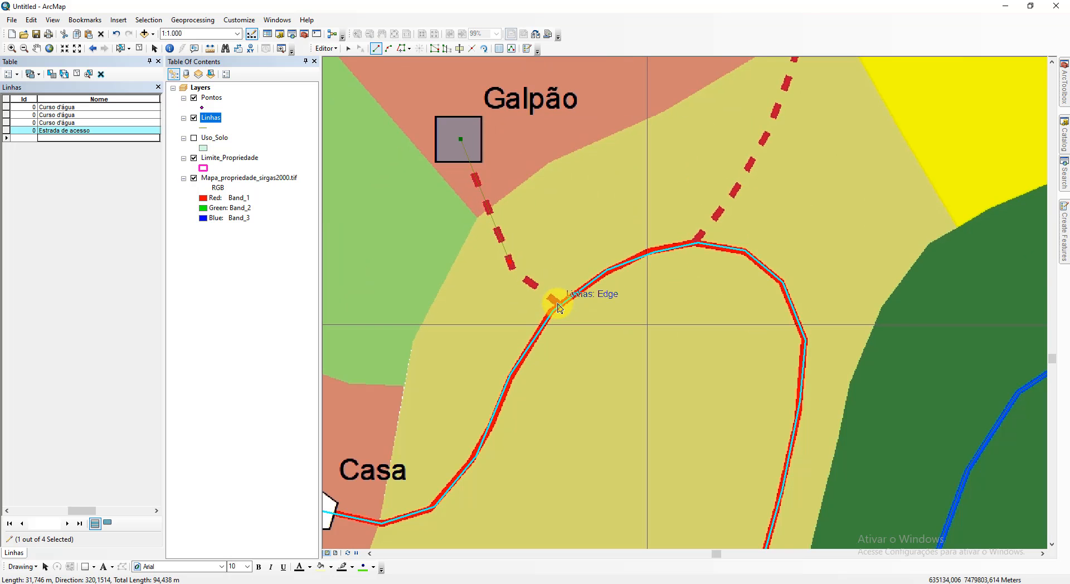
double_click(558, 304)
Step: Digitize the dashed trail in the Linhas layer from the Paiol point down to the top of the road's bend, and finish the sketch
drag(695, 226, 403, 460)
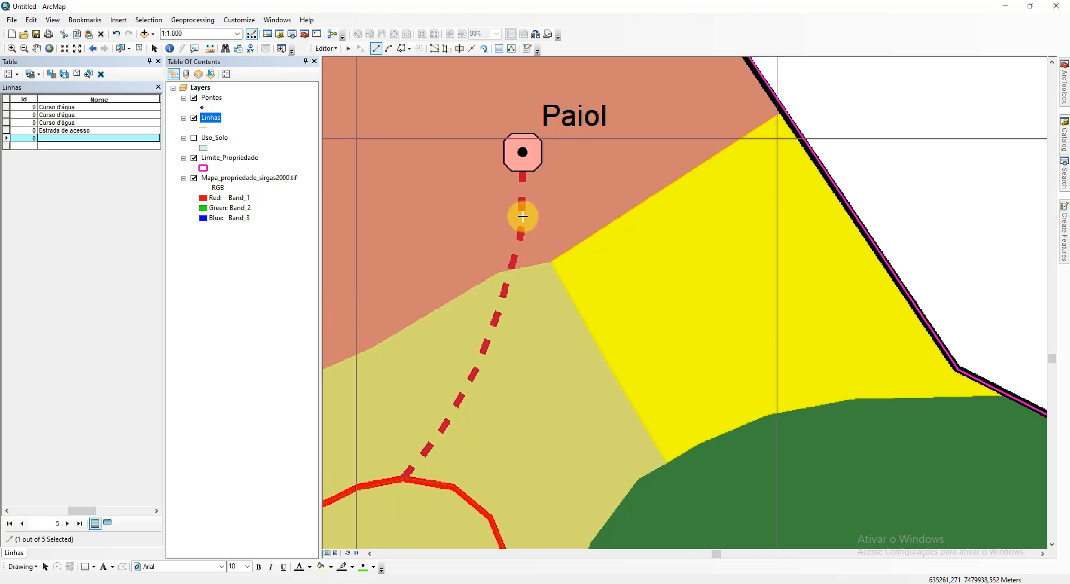
click(522, 152)
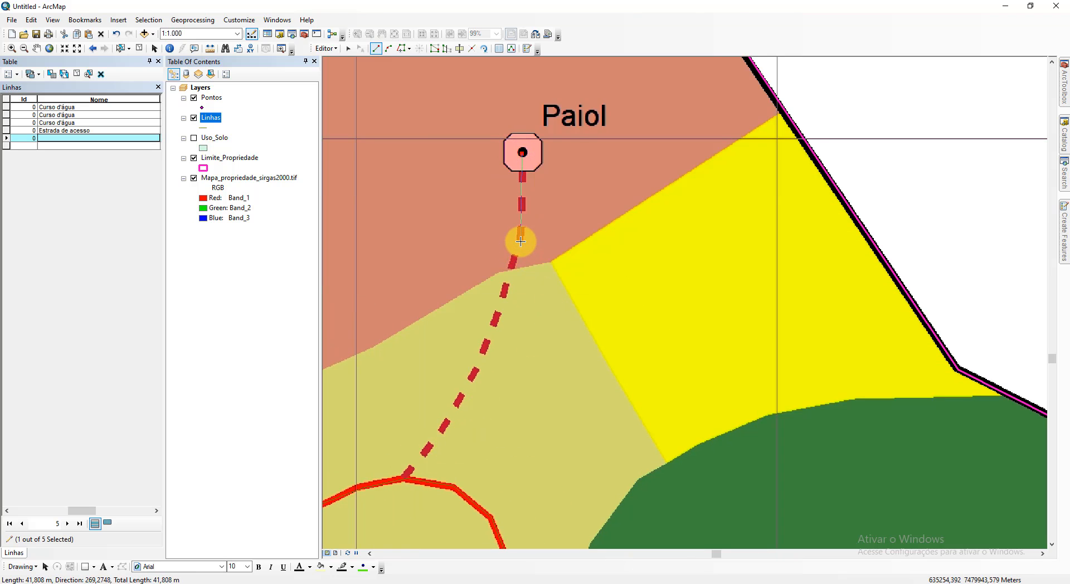
click(520, 240)
click(505, 288)
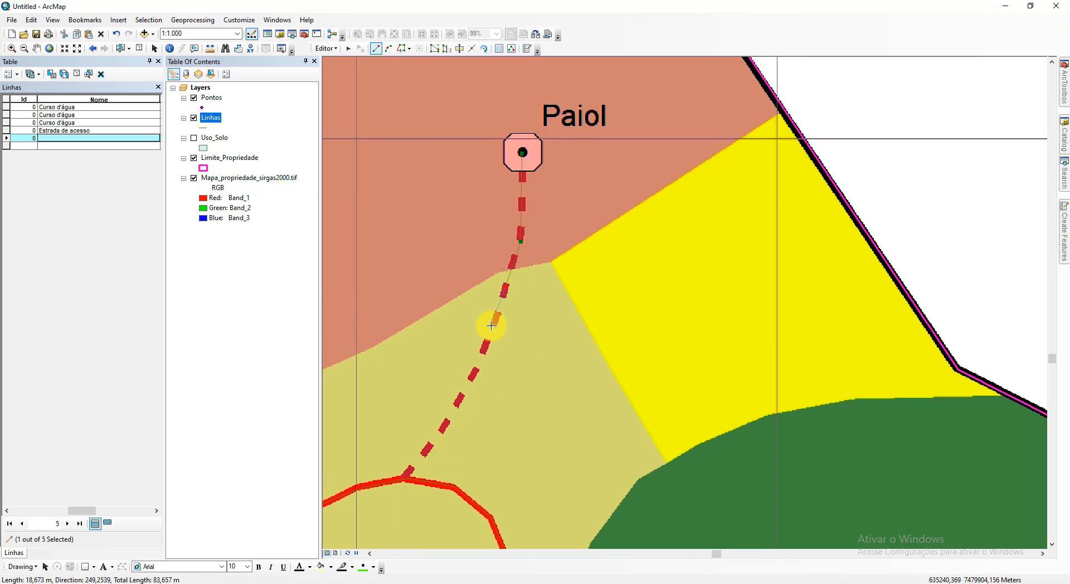
click(491, 328)
click(467, 389)
click(436, 436)
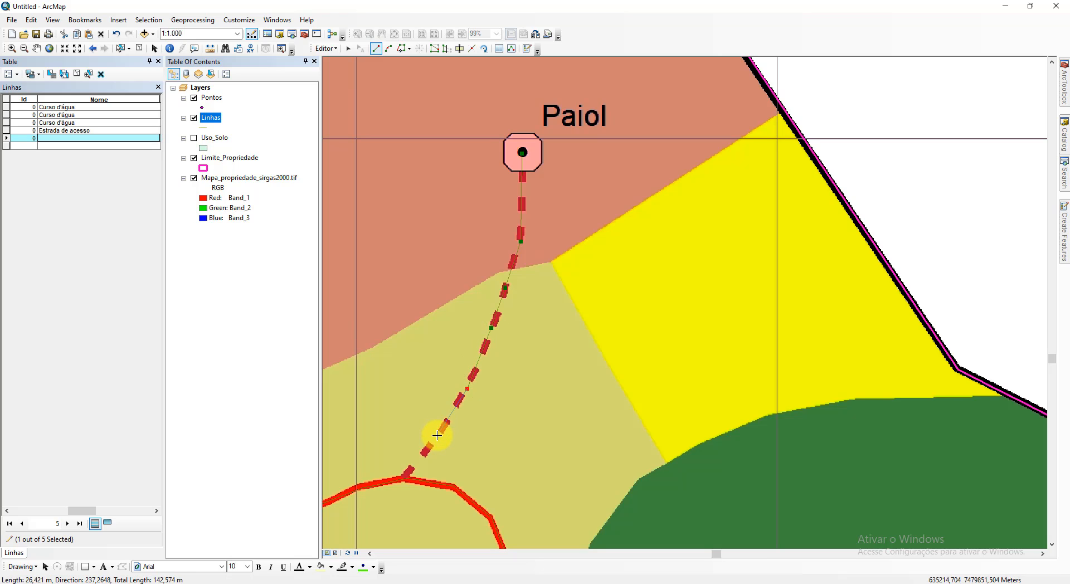
double_click(406, 480)
Step: Set the Nome value of both trail records in the Linhas table to "Trilhas"
click(82, 138)
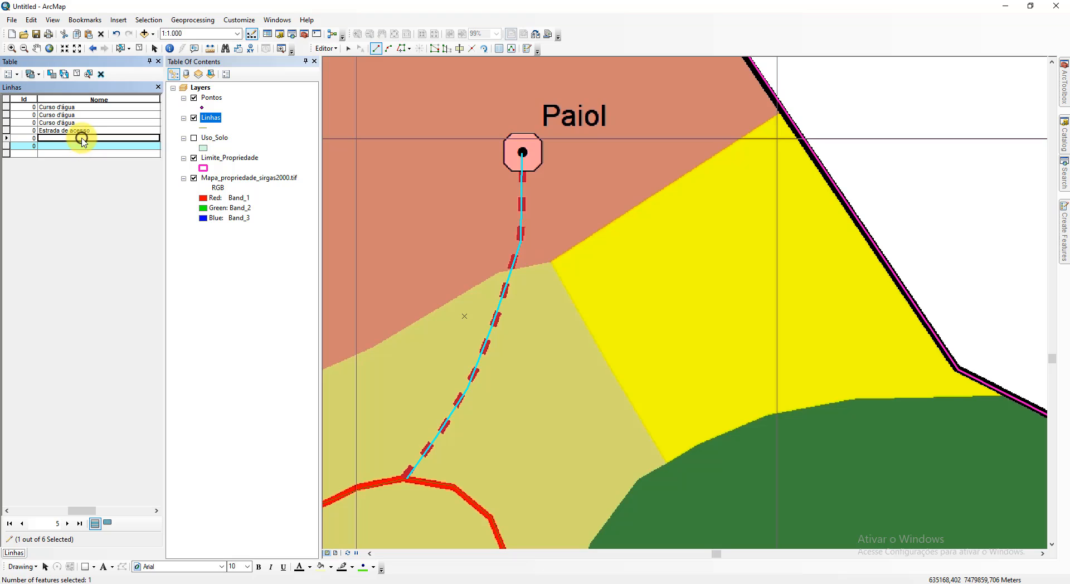
text(Trilhas)
key(Return)
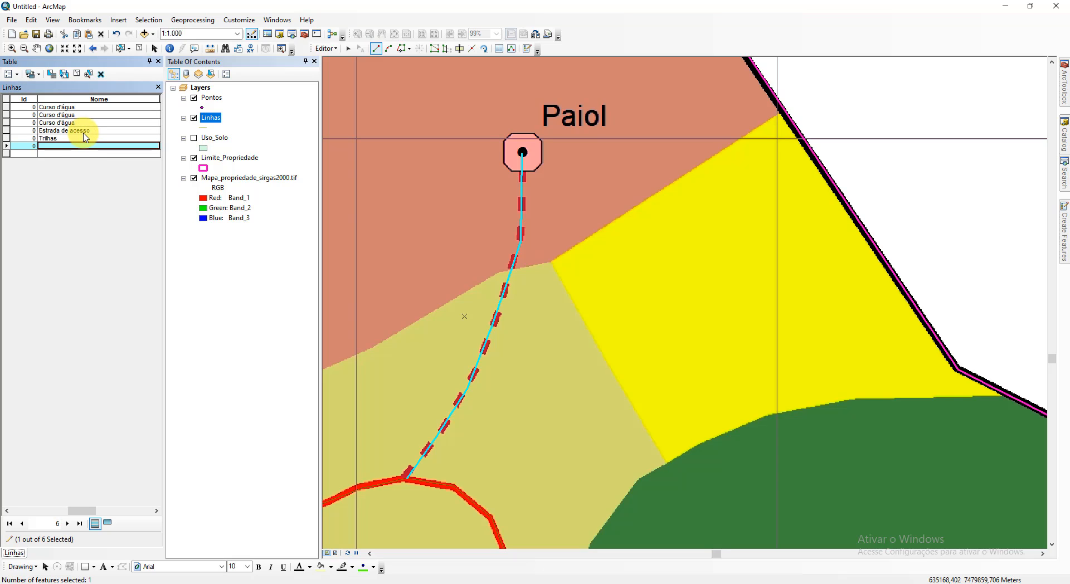
key(Up)
key(Down)
text(Trilhas)
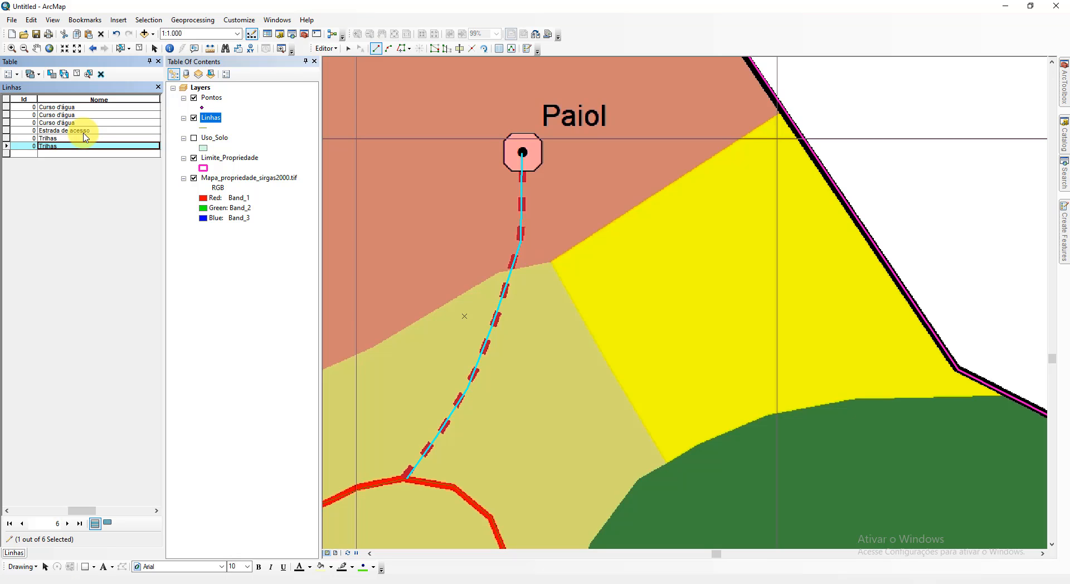
Step: Save the edits made to the Linhas layer
scroll(595, 340, up, 5)
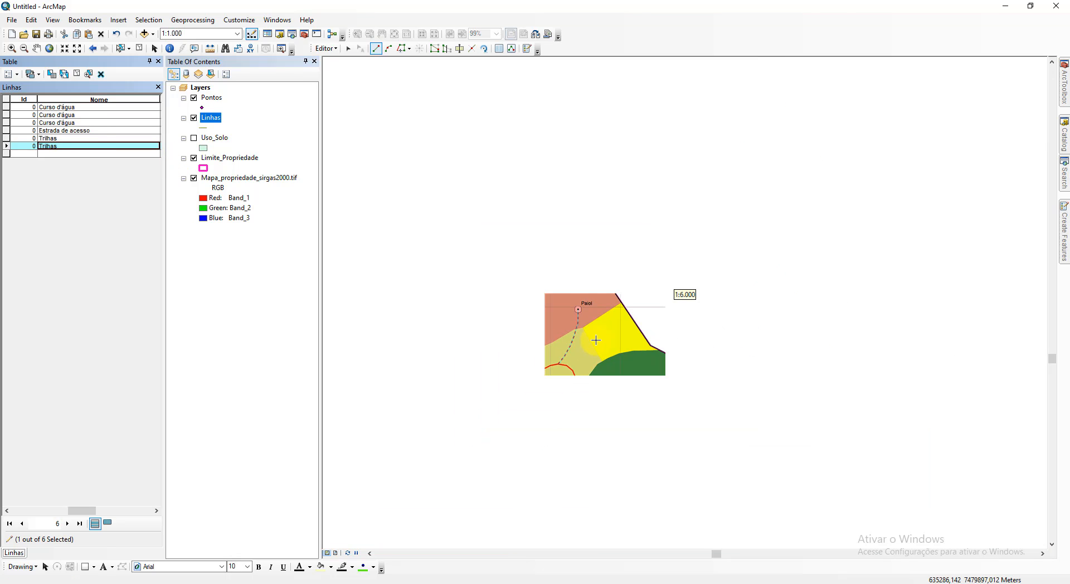
click(326, 49)
click(358, 87)
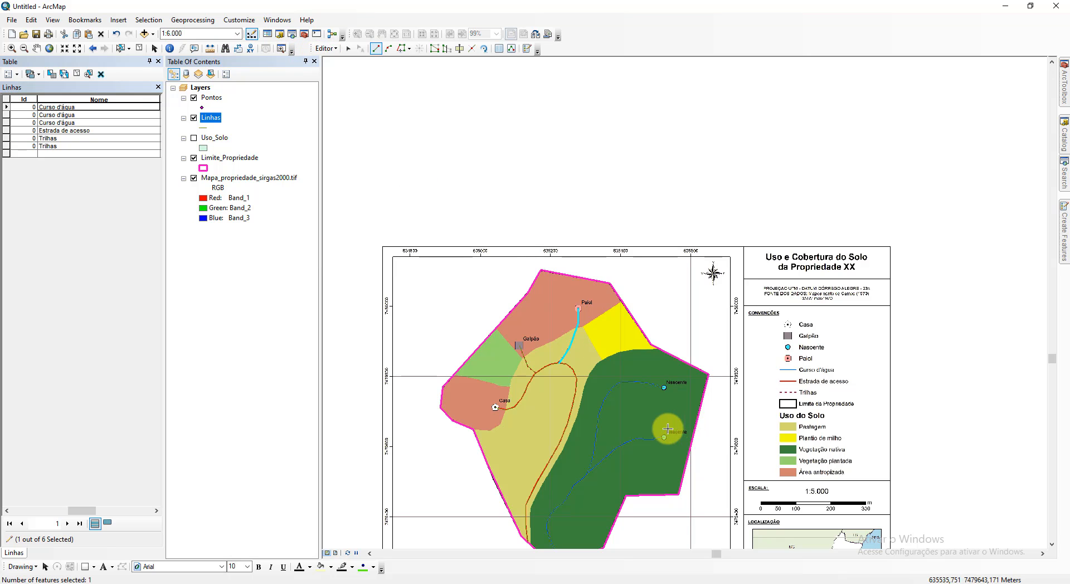
Step: Using the Pontos template, place a point on each of the map's two Nascente symbols, the lower one first
drag(672, 414, 660, 269)
click(1064, 234)
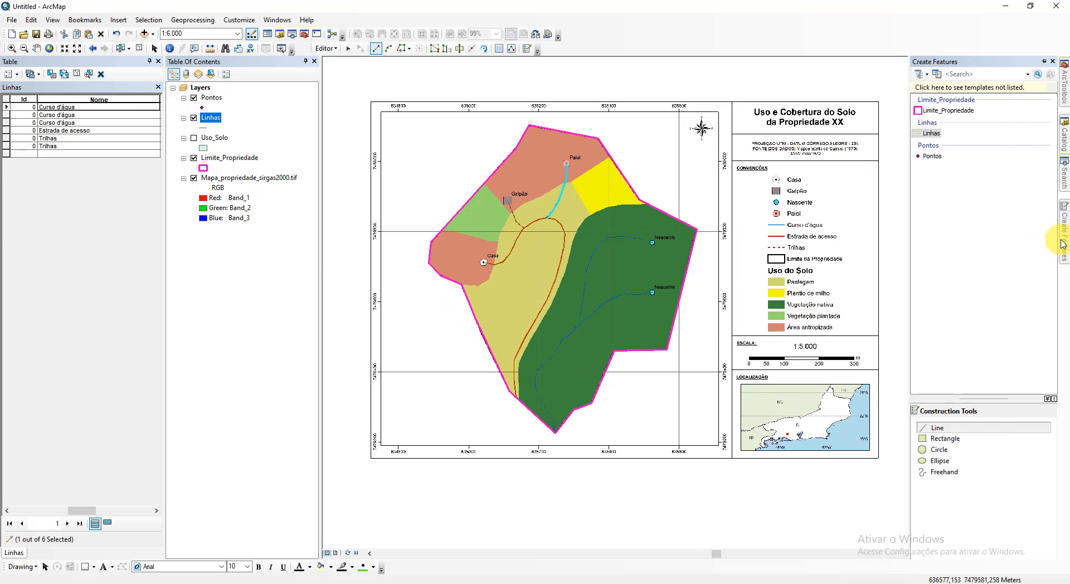
click(930, 156)
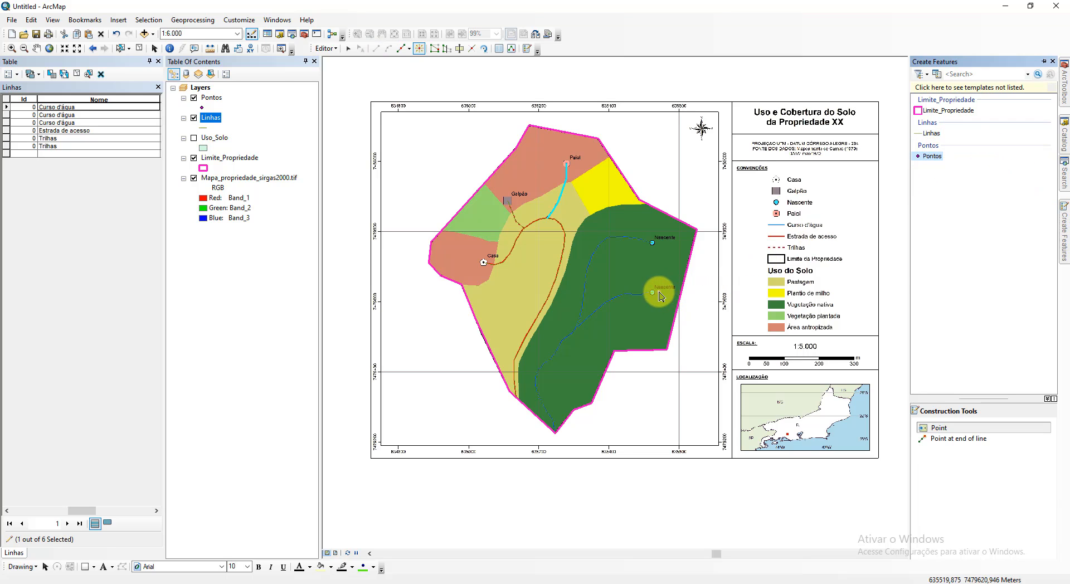
scroll(656, 300, down, 1)
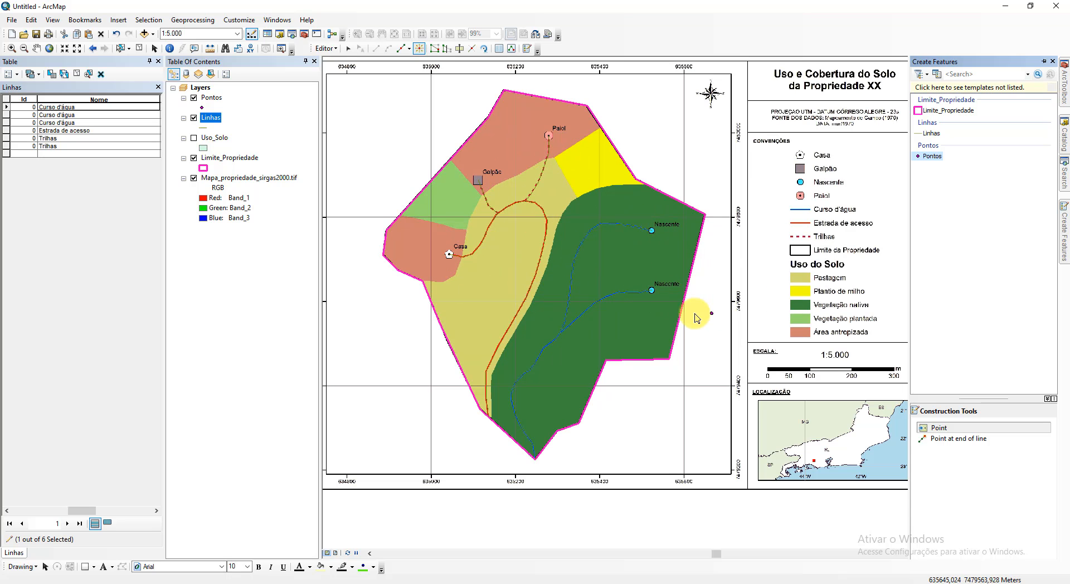
click(655, 293)
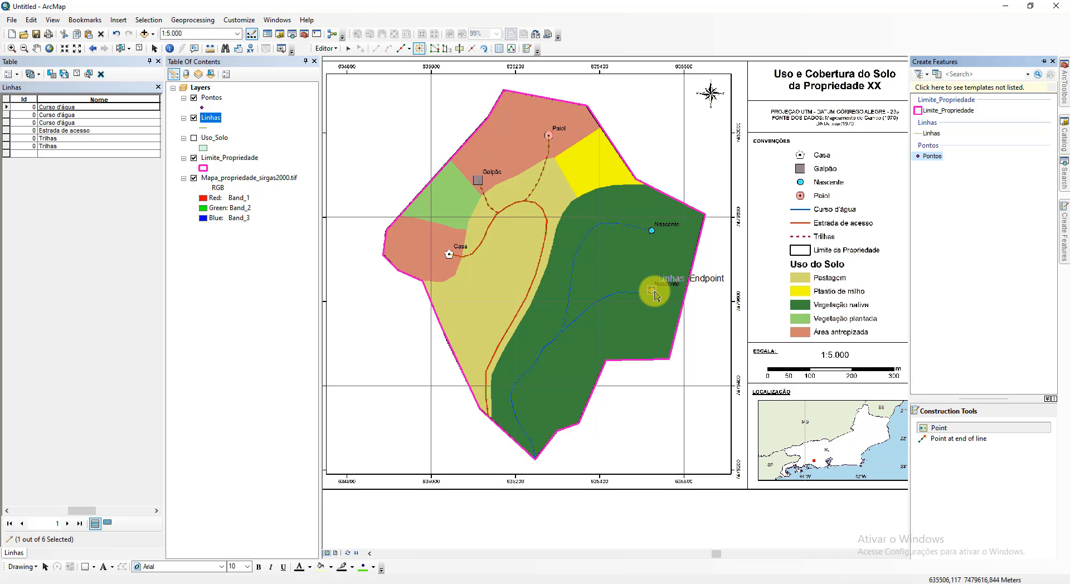
click(654, 234)
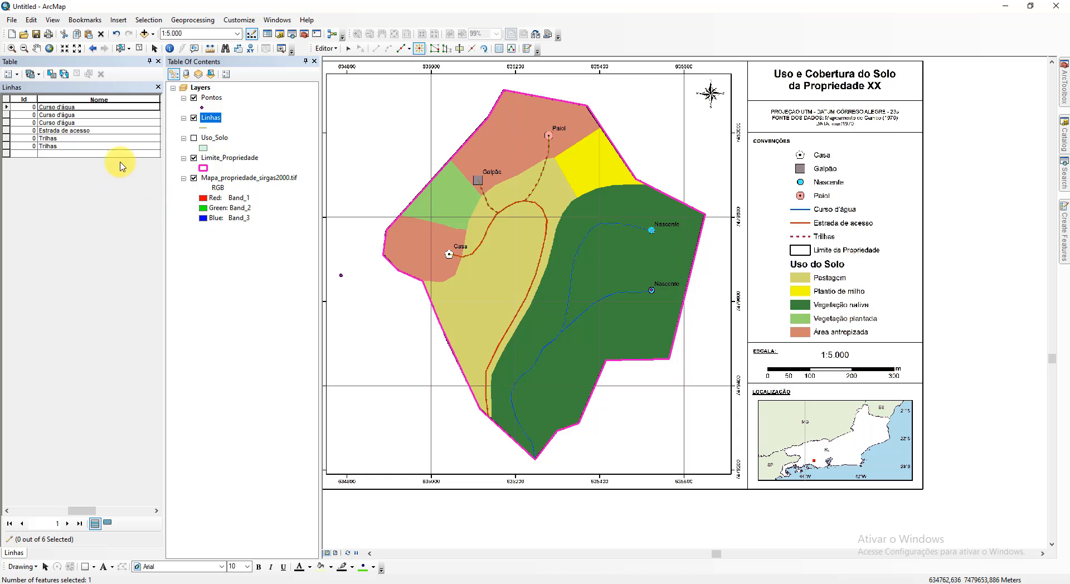
Step: Replace the Linhas table with the Pontos attribute table and set the Nome value of both spring records to "Nascentes"
click(159, 87)
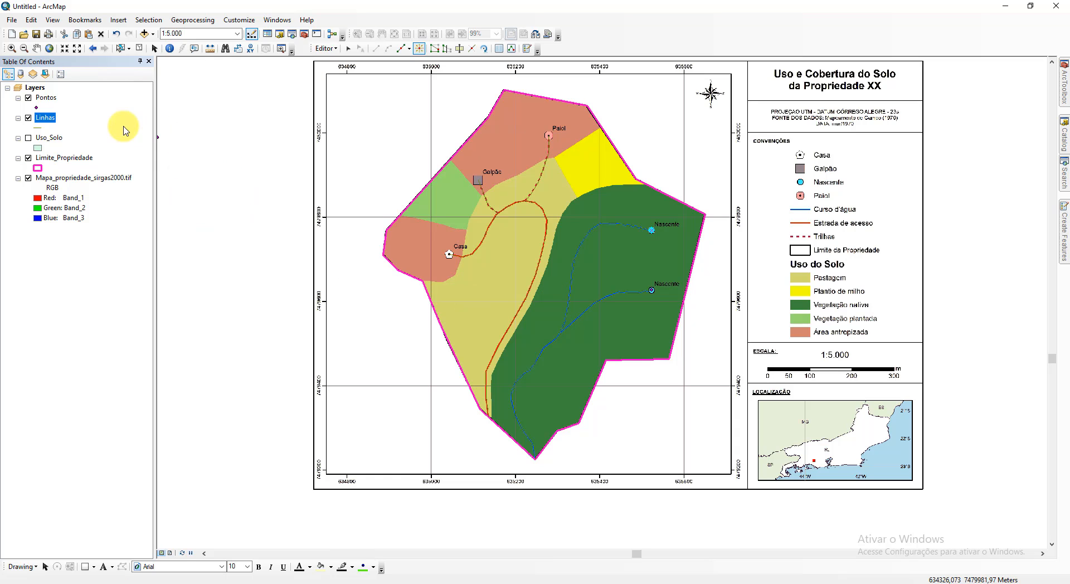
right_click(51, 102)
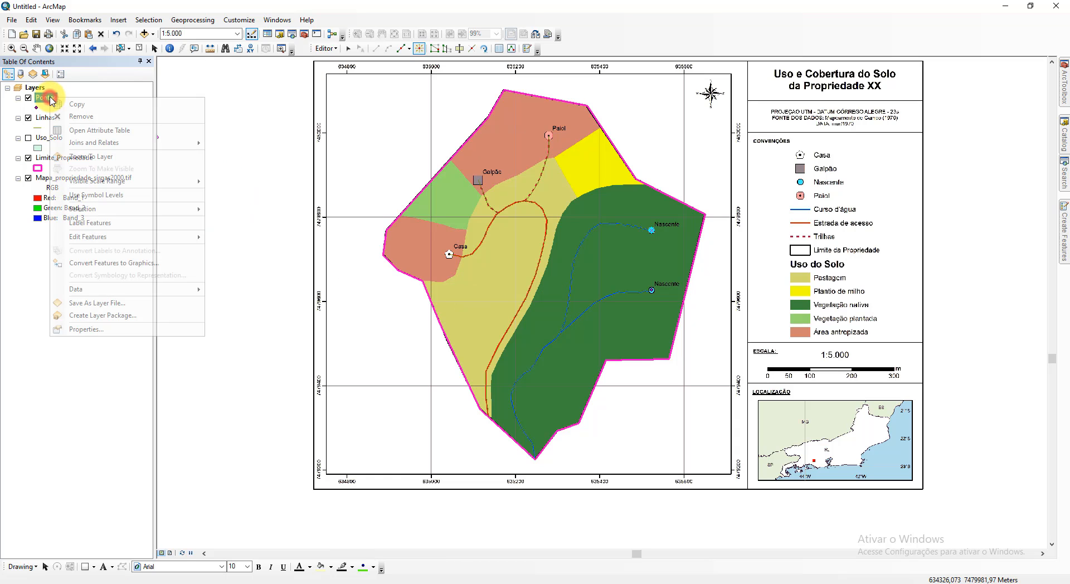
click(125, 131)
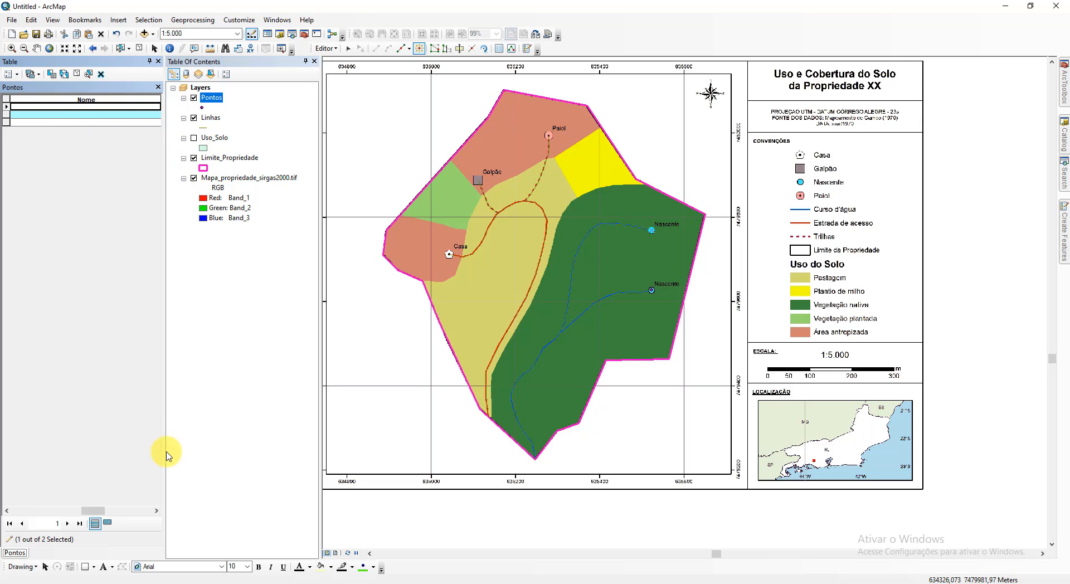
text(N)
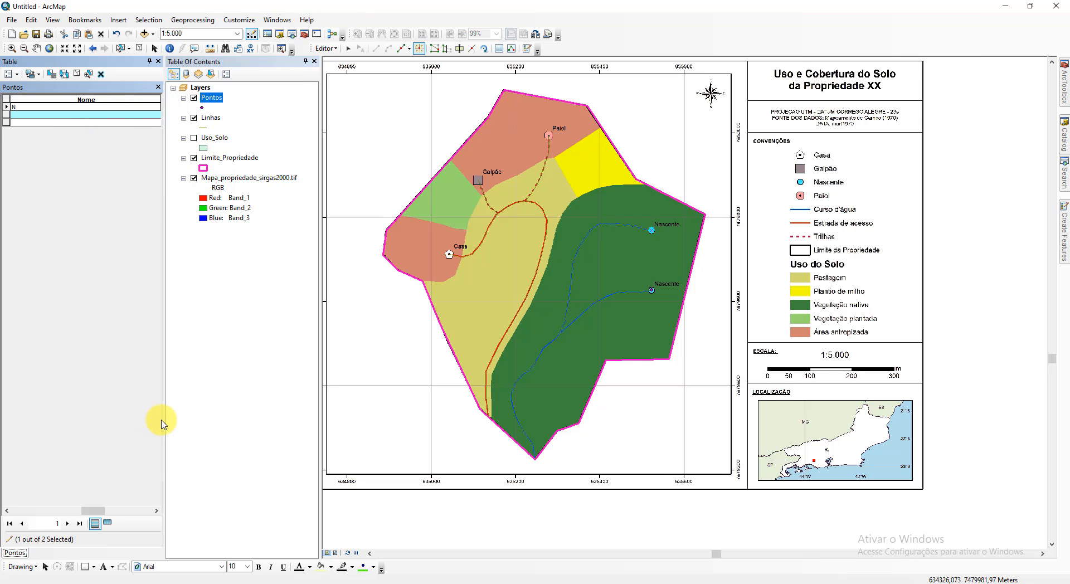
text(ascentes)
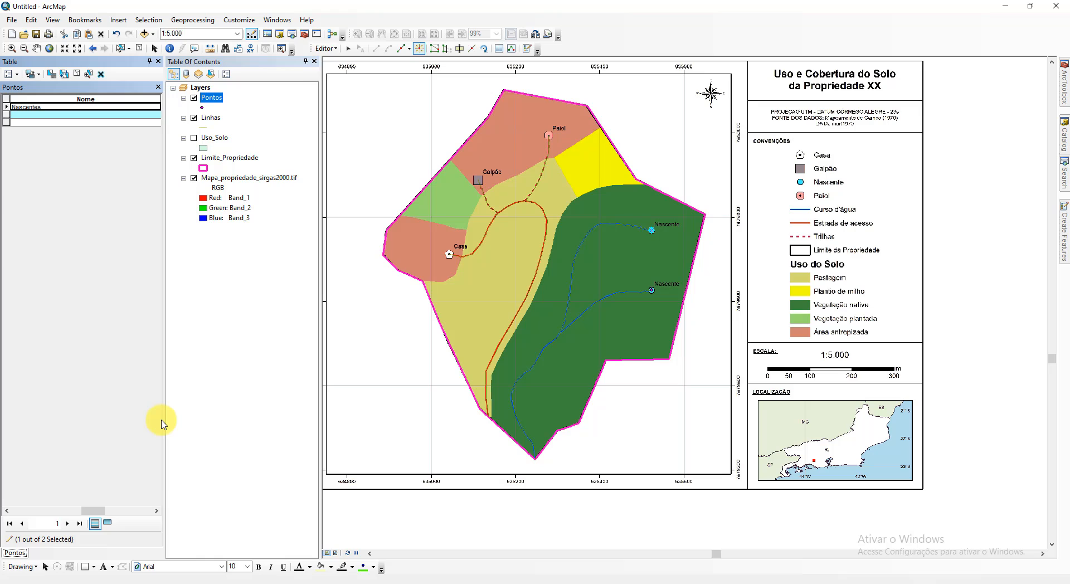
key(Return)
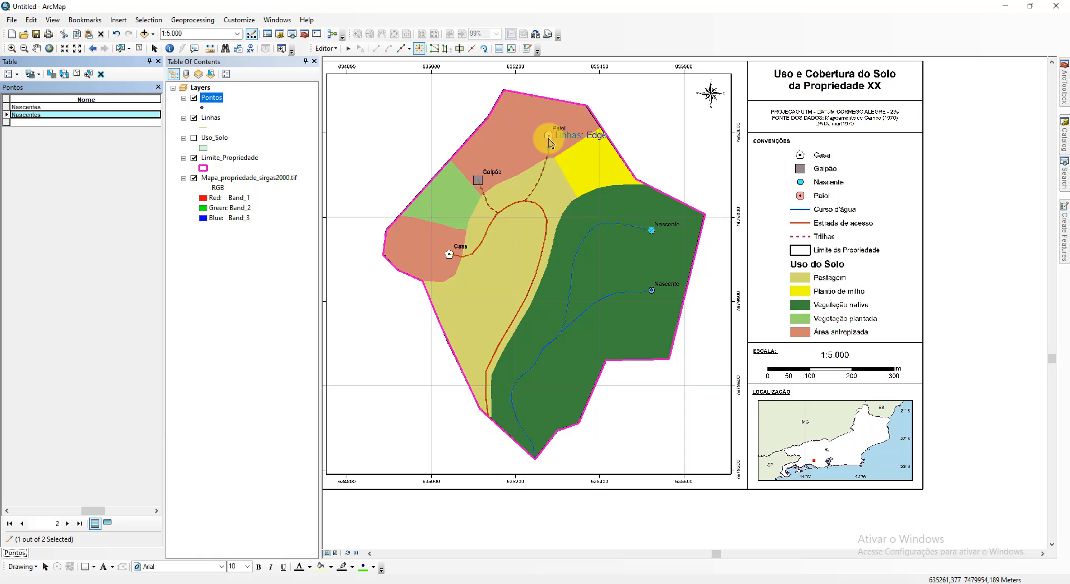
Step: Add a point in the Pontos layer on the Paiol symbol and set its Nome value to "Paiol"
click(549, 139)
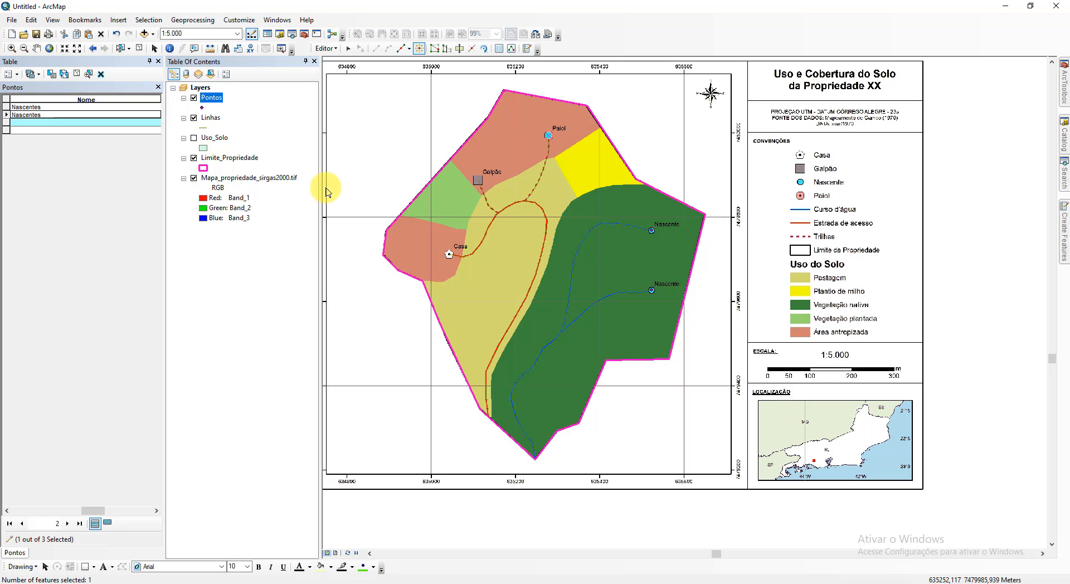
click(56, 125)
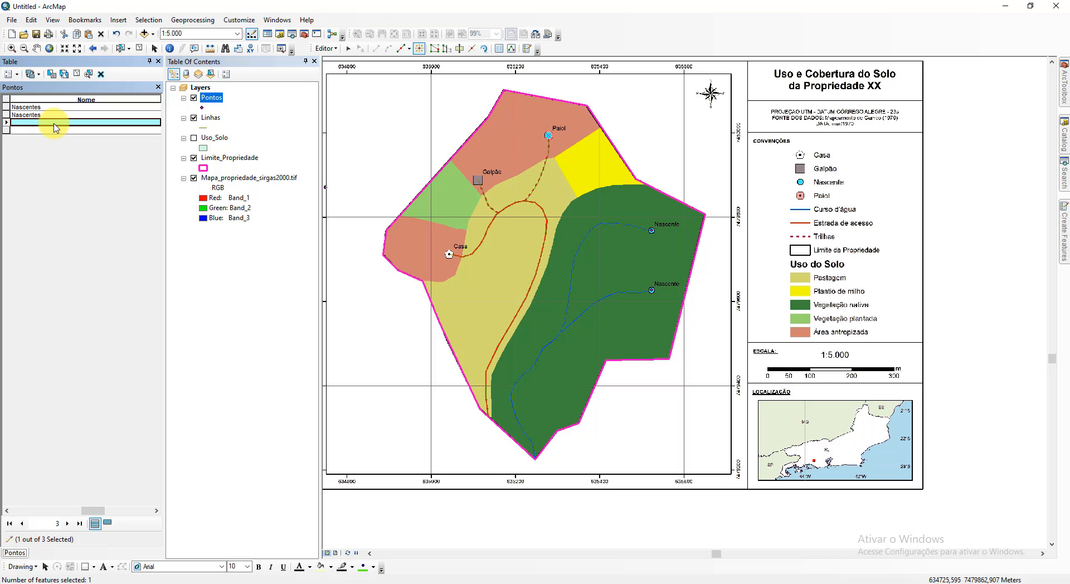
text(Paiol)
key(Return)
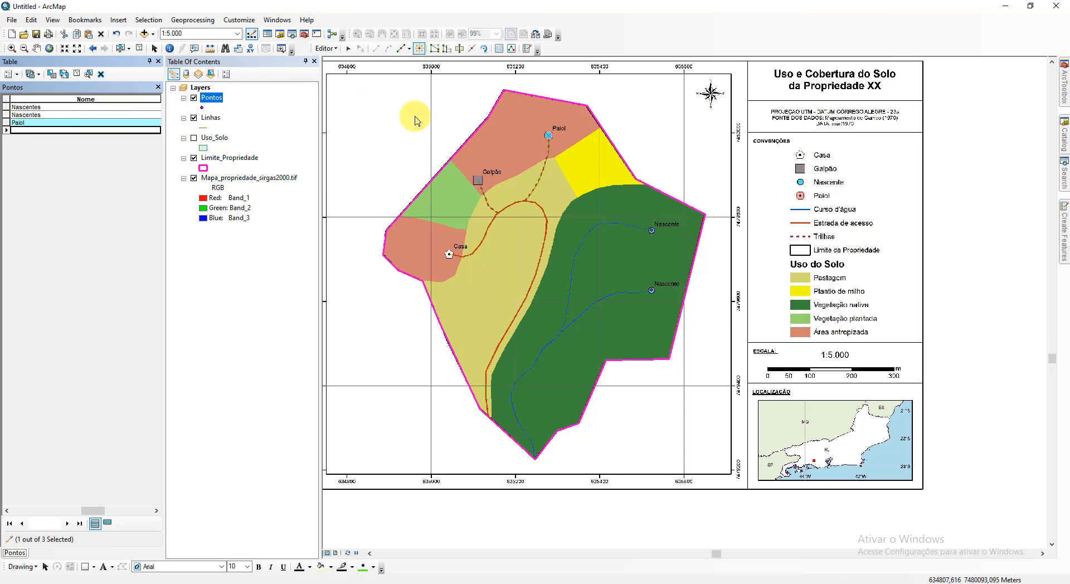
Step: Add a point in the Pontos layer on the Galpão symbol and set its Nome value to "Galpão"
click(481, 183)
click(77, 130)
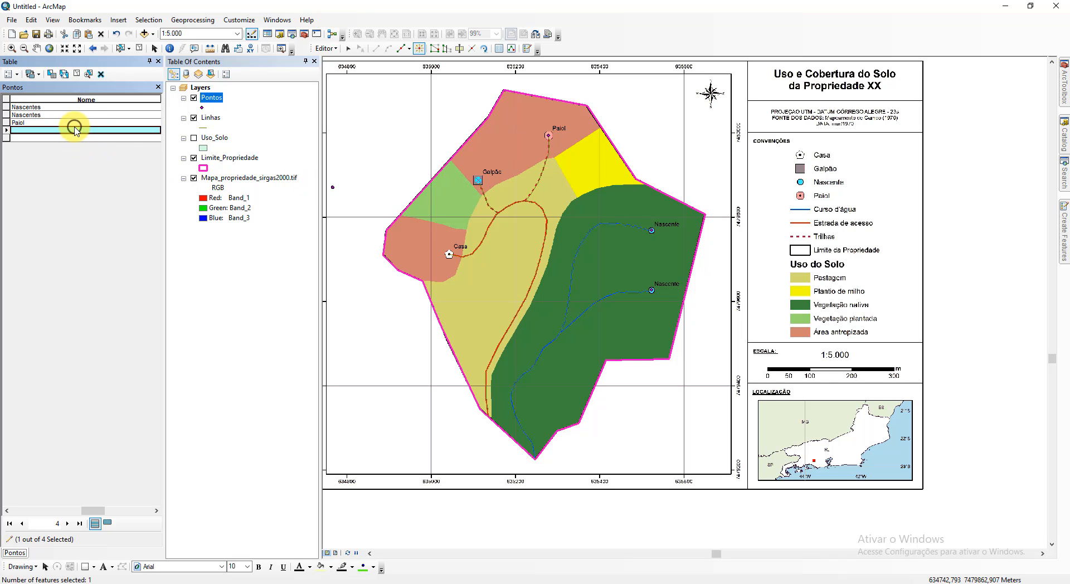
text(Galp)
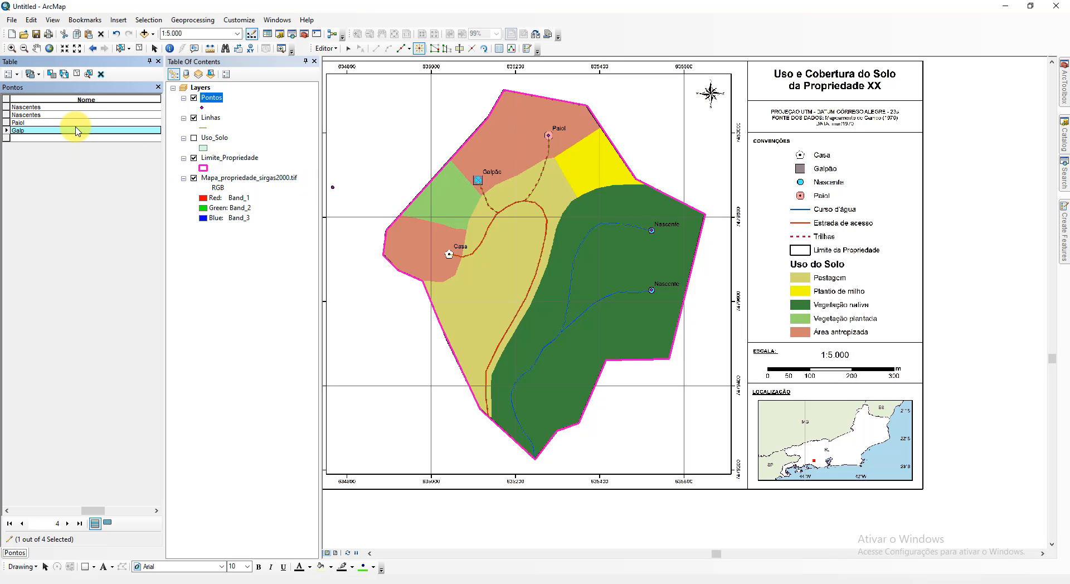
text(ão)
key(Return)
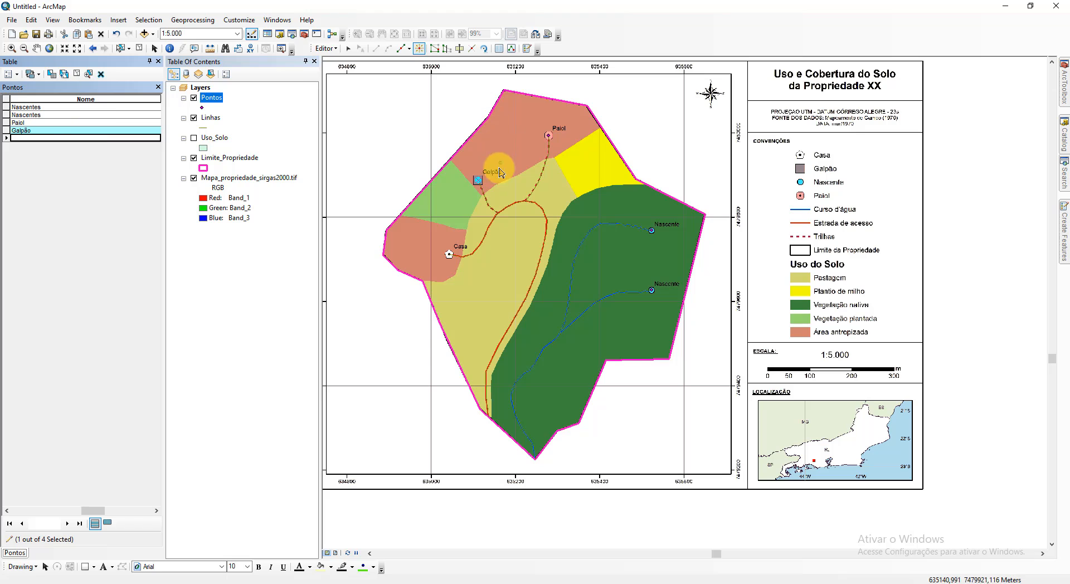
Step: Add a point in the Pontos layer on the Casa symbol and set its Nome value to "Casa"
click(449, 255)
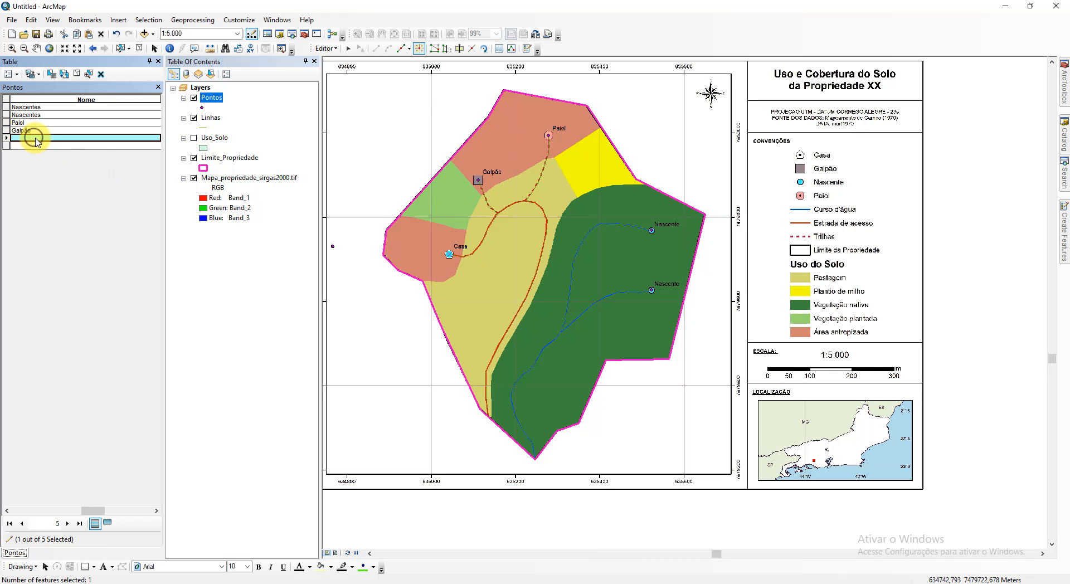
text(Casa)
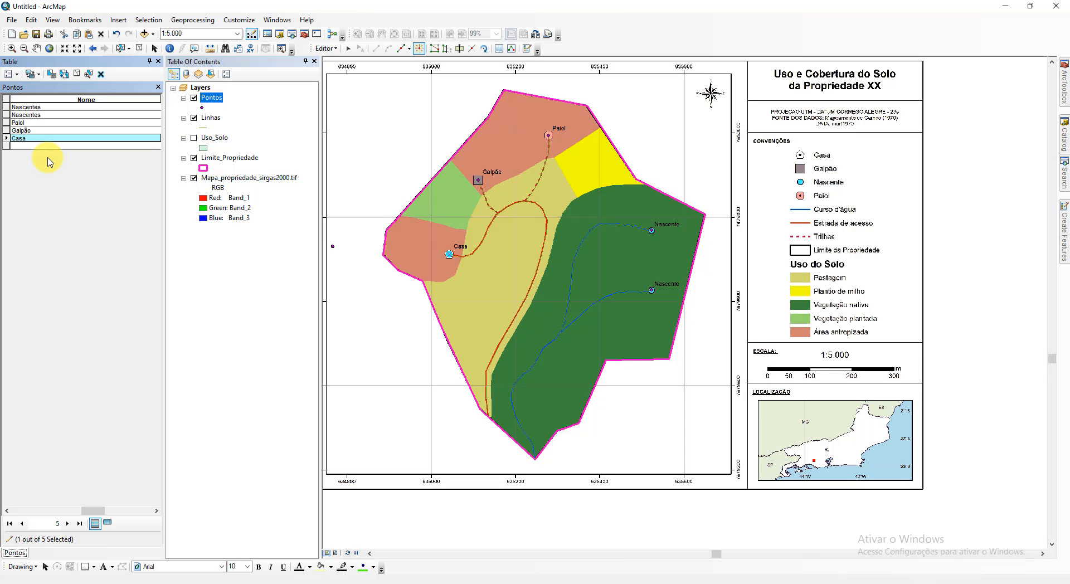
key(Return)
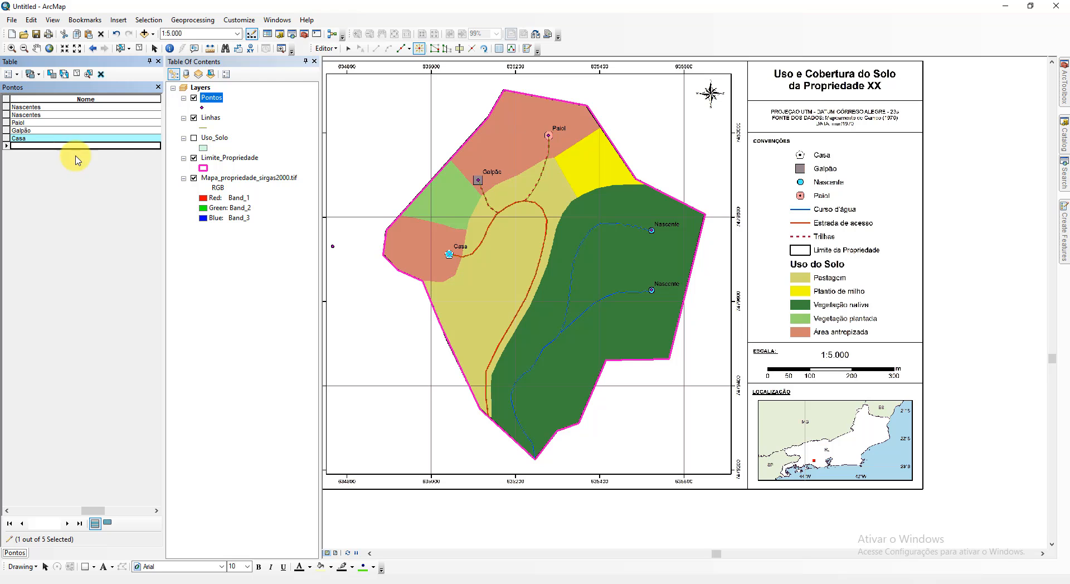
Step: Save the edits, end the editing session and close the Pontos attribute table
click(325, 49)
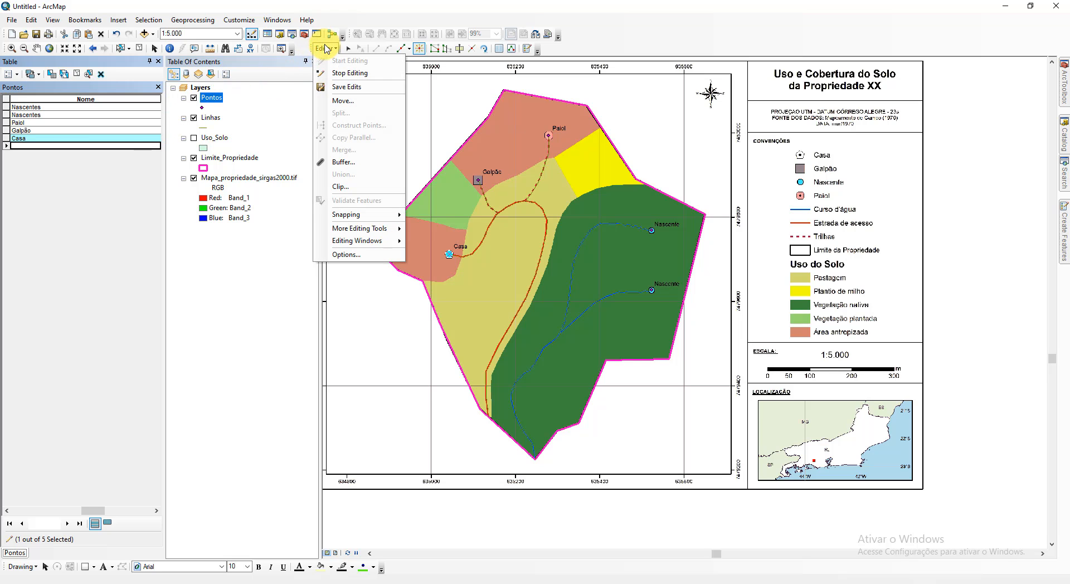
click(360, 88)
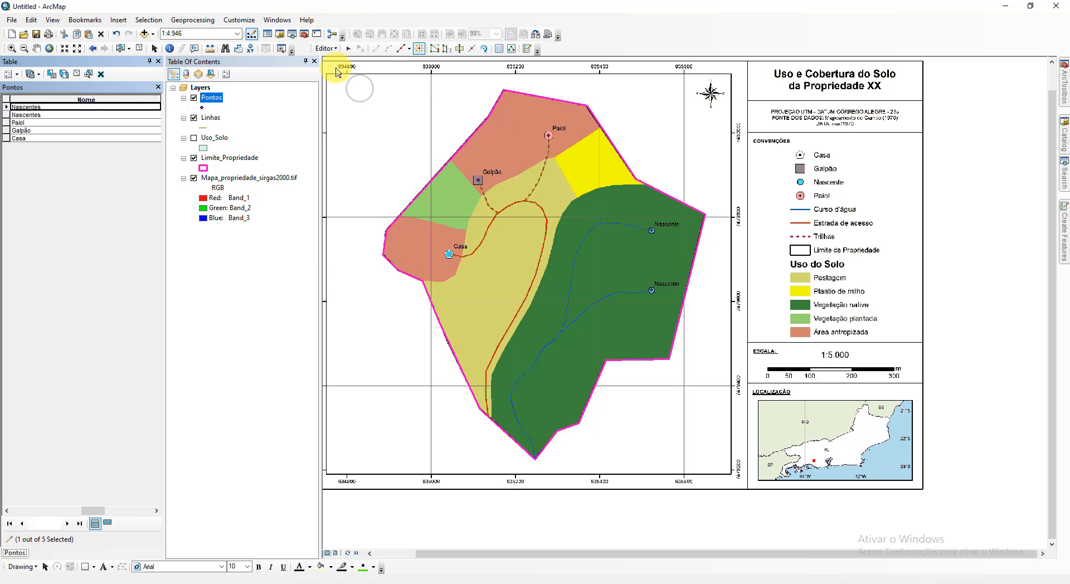
click(325, 48)
click(350, 74)
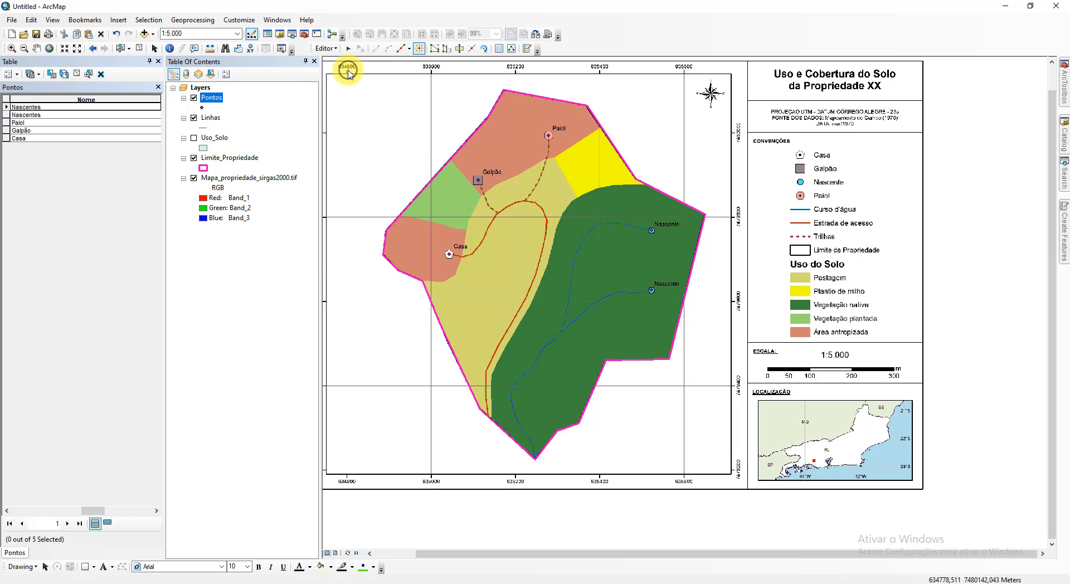
click(158, 89)
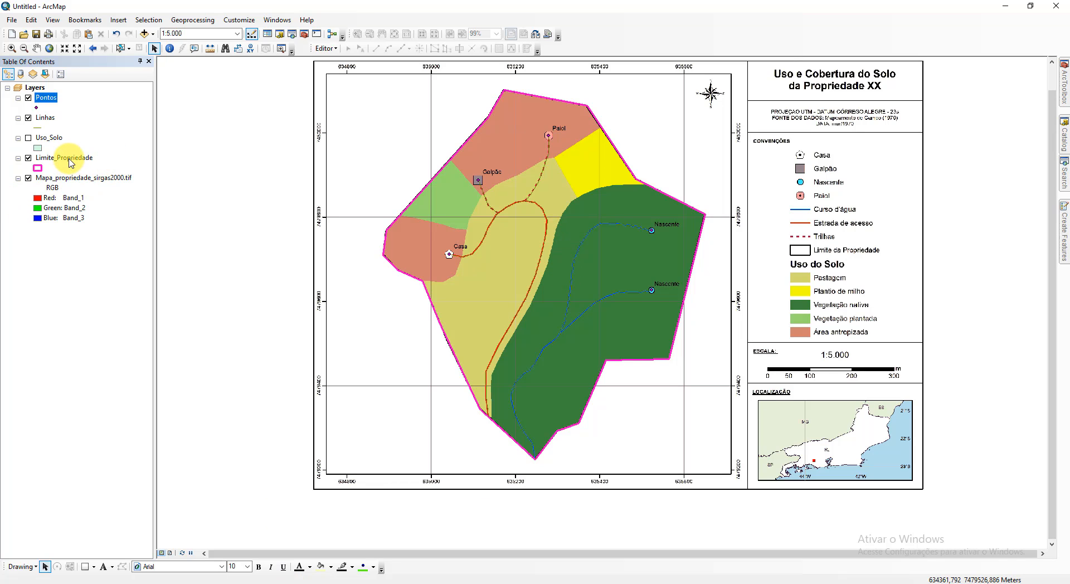
Step: Open the Limite_Propriedade attribute table and undock it as a floating window over the map
right_click(88, 162)
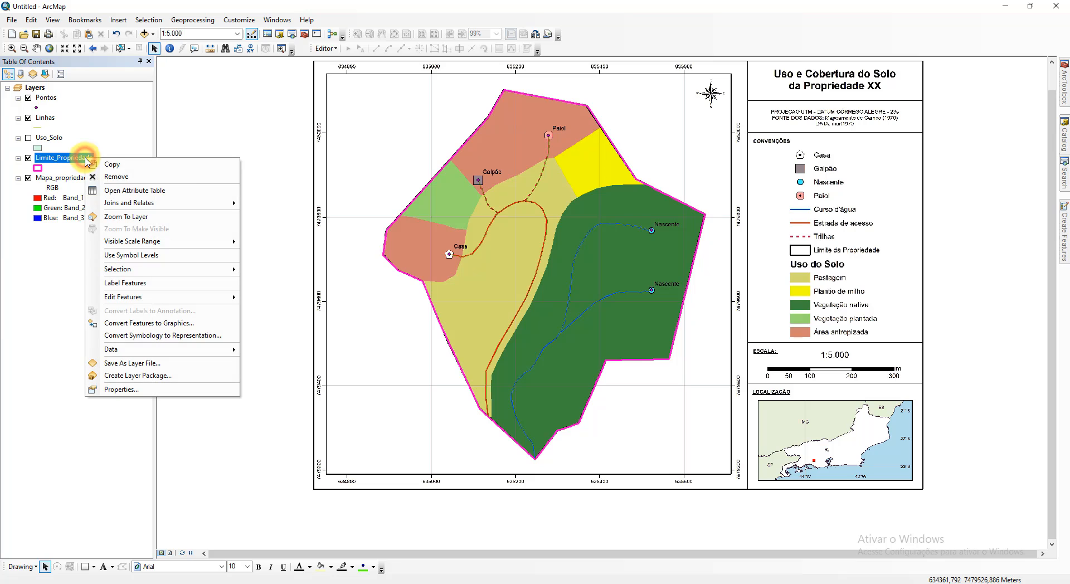
click(198, 185)
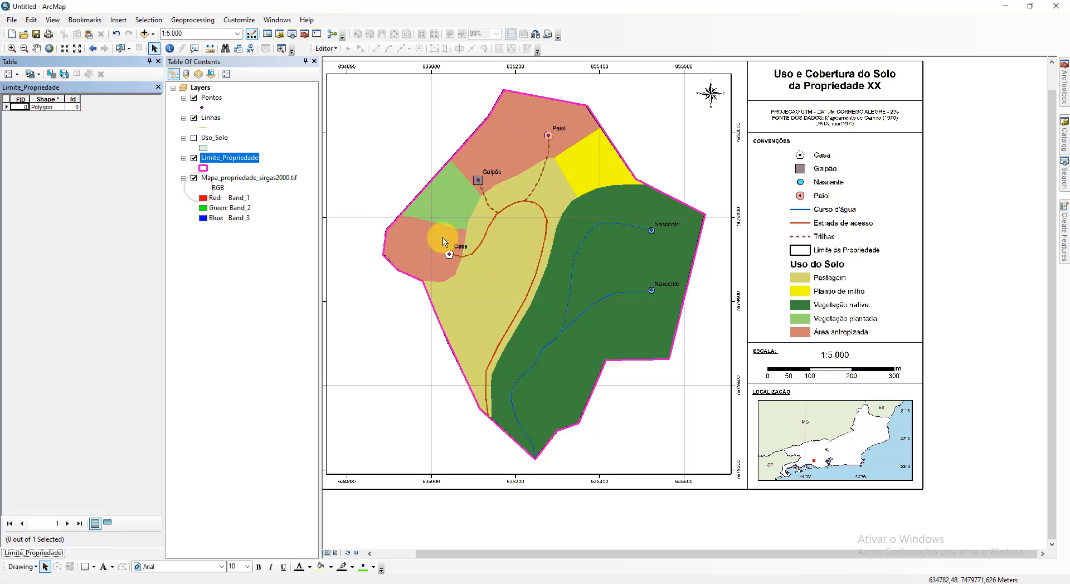
double_click(111, 62)
drag(352, 120, 374, 149)
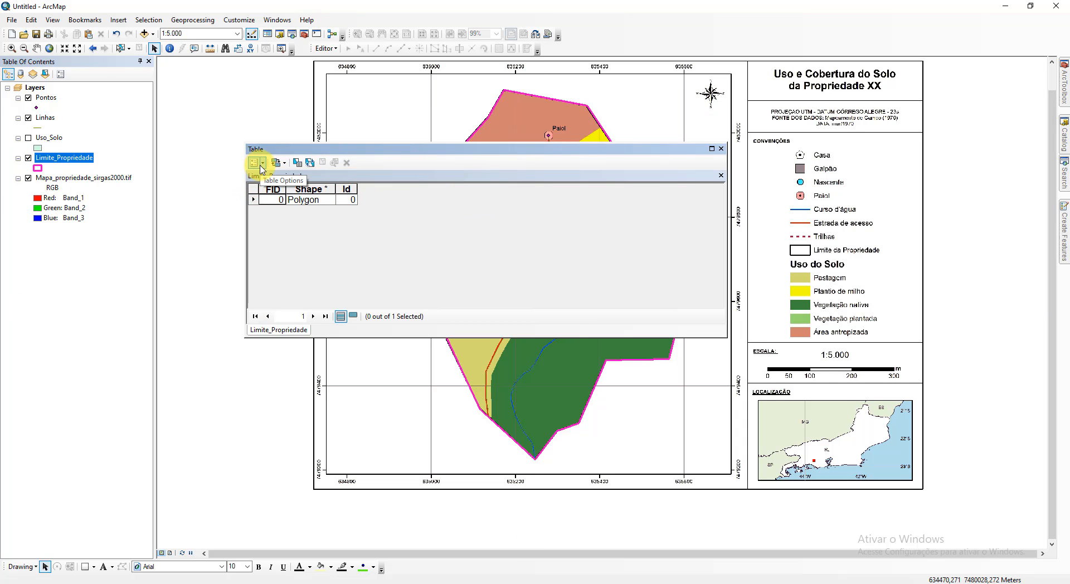
Step: Add a field named "Area" of type Double to the Limite_Propriedade table
click(261, 168)
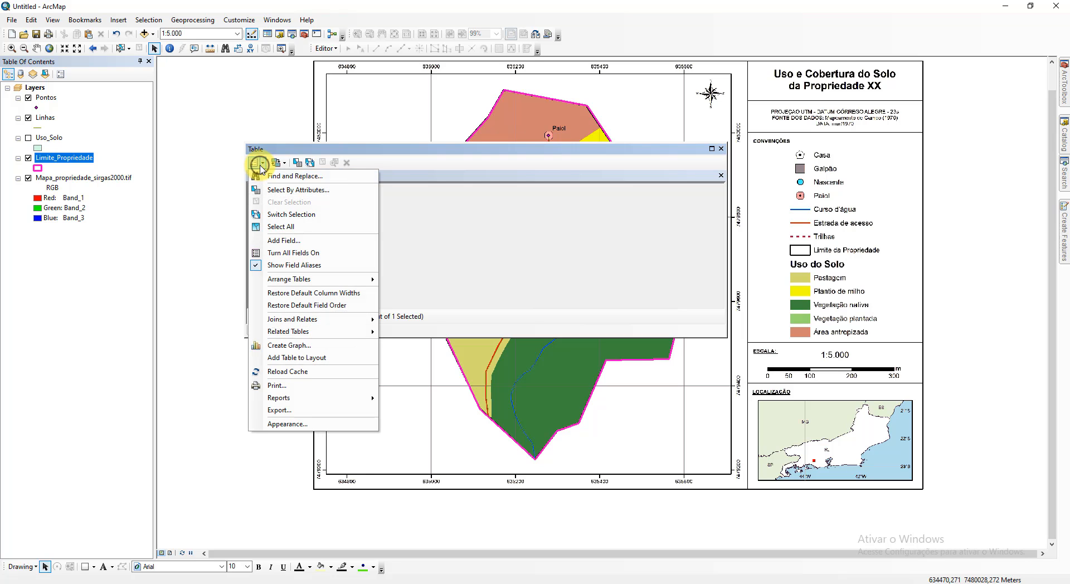
click(313, 241)
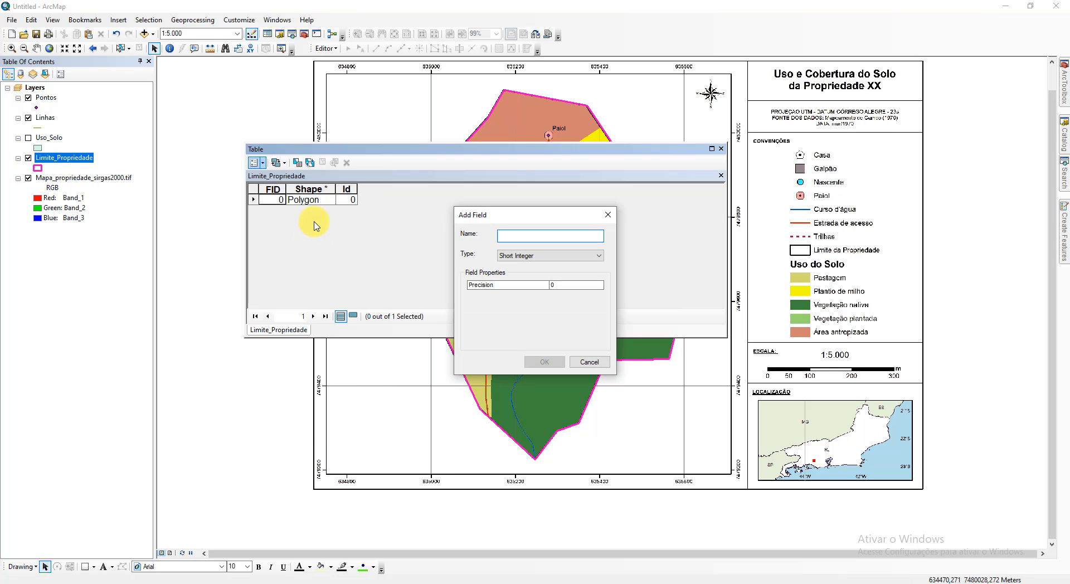
text(Area)
key(Tab)
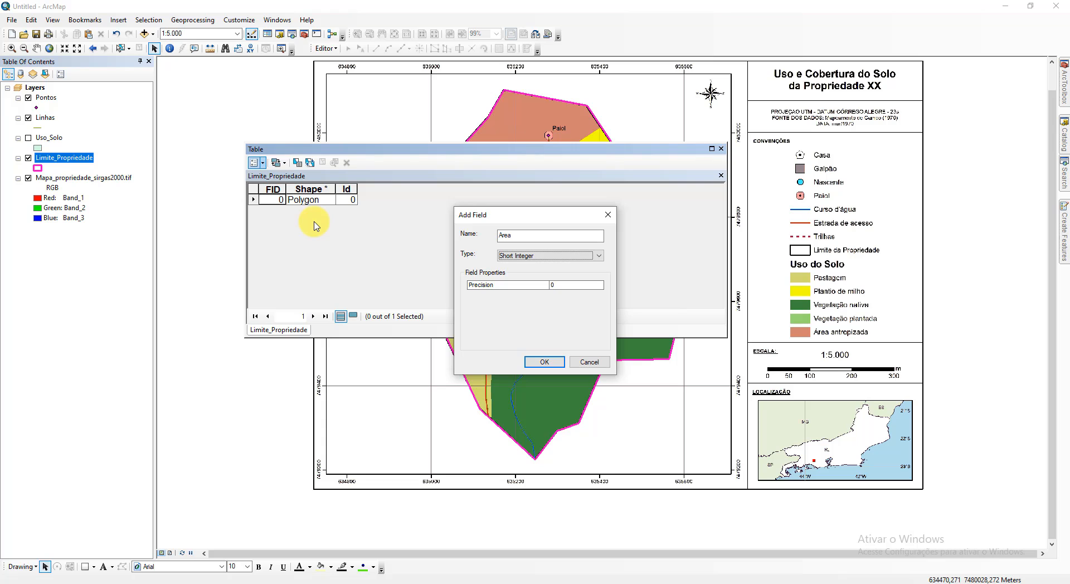
key(d)
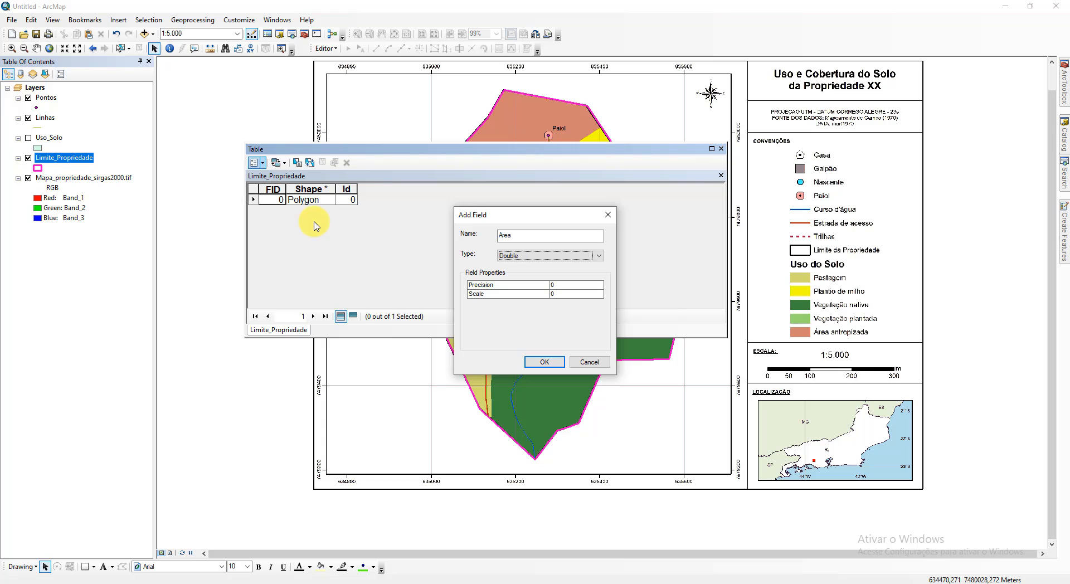
click(544, 361)
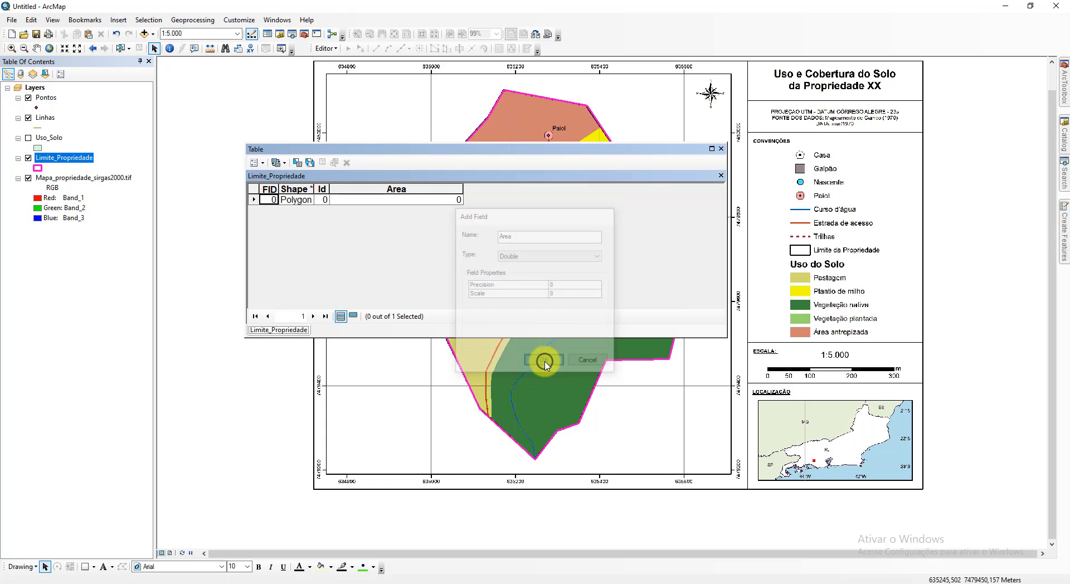
Step: Calculate the geometry of the Area field as polygon area in hectares, using the data source's coordinate system
click(395, 189)
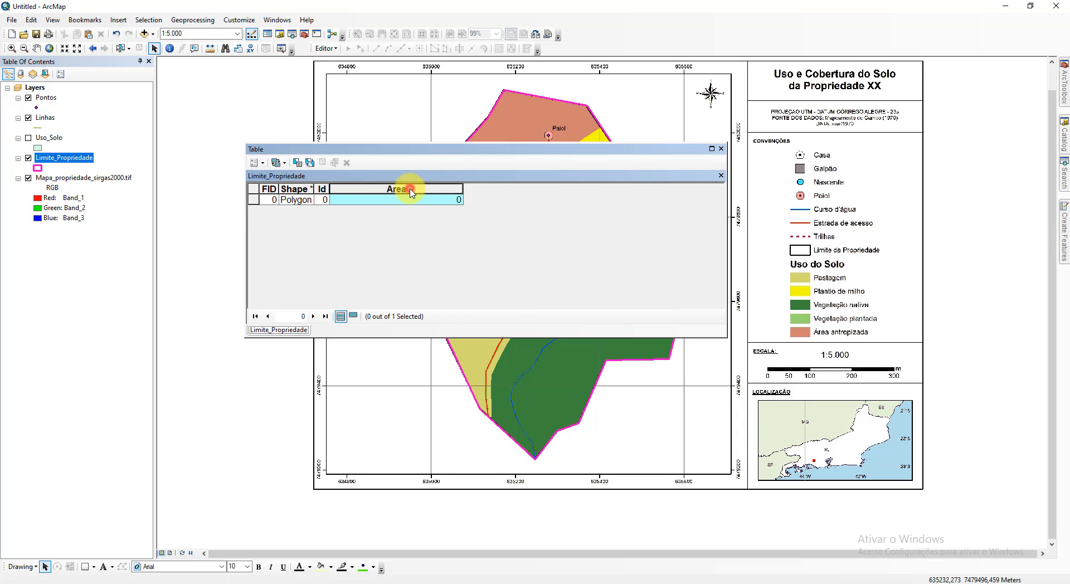
right_click(411, 191)
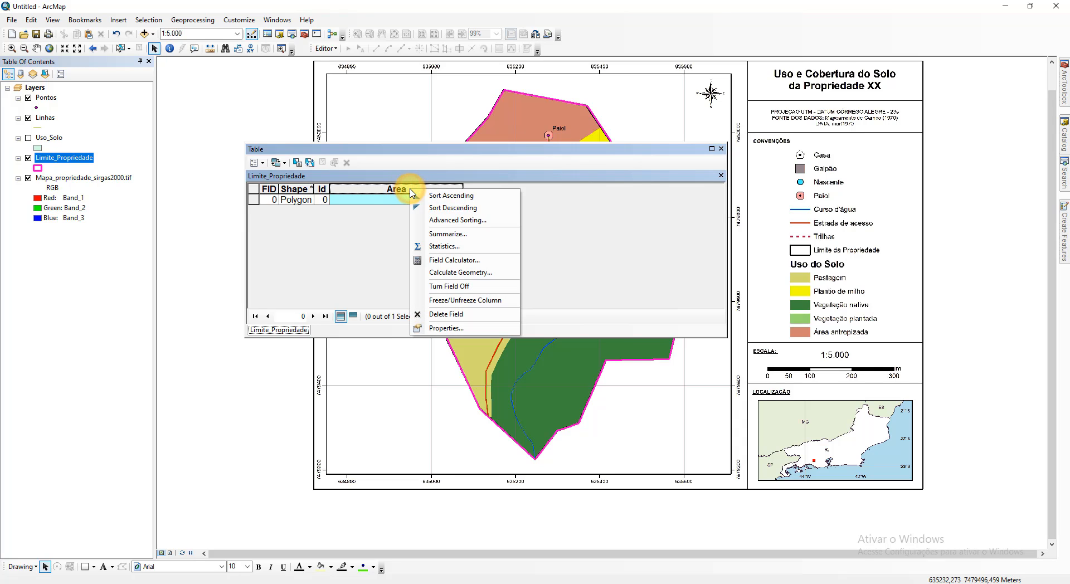
click(501, 274)
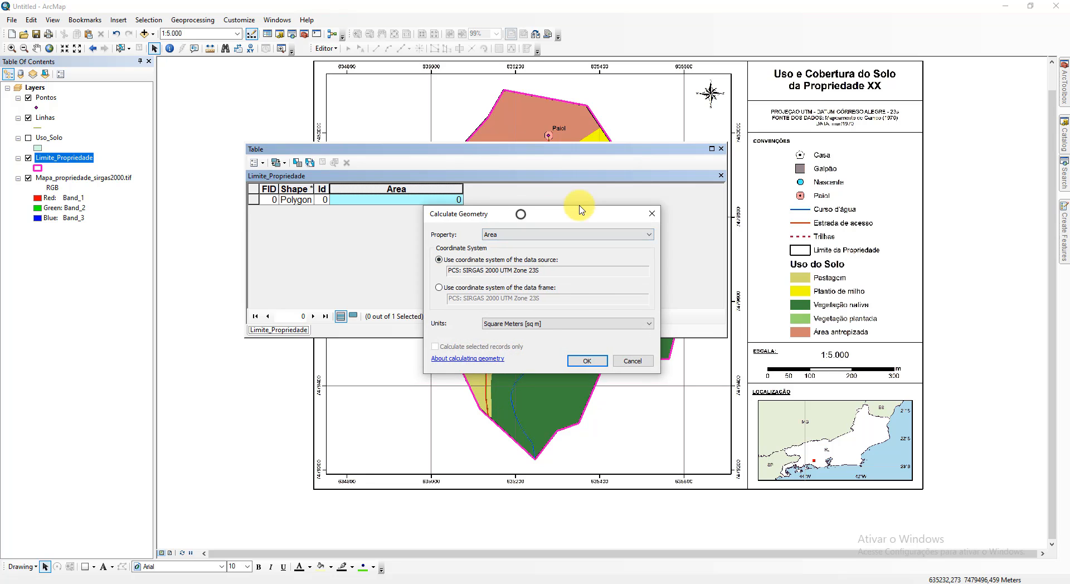
click(618, 207)
click(623, 208)
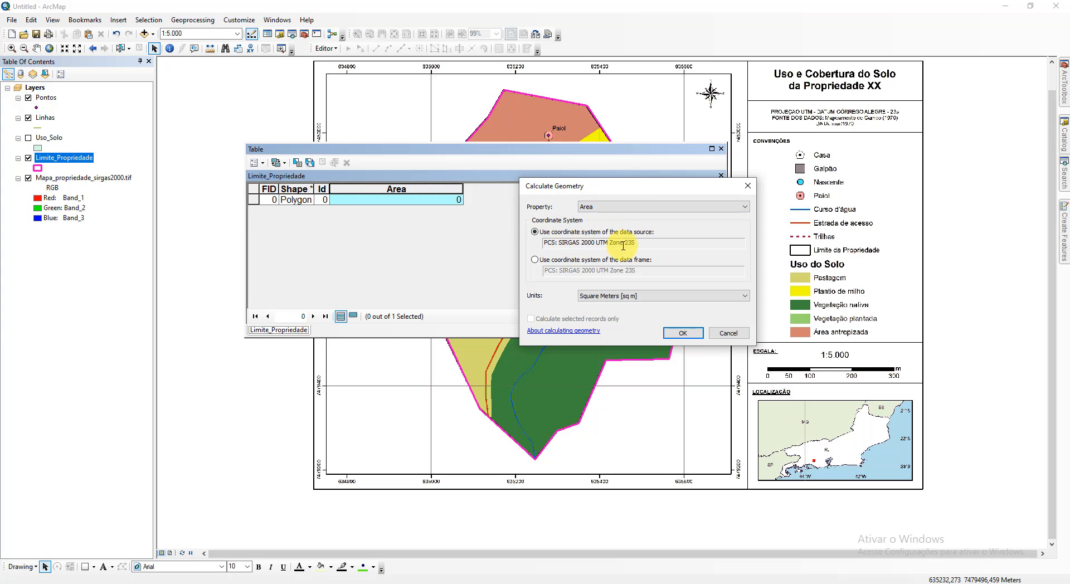
click(637, 297)
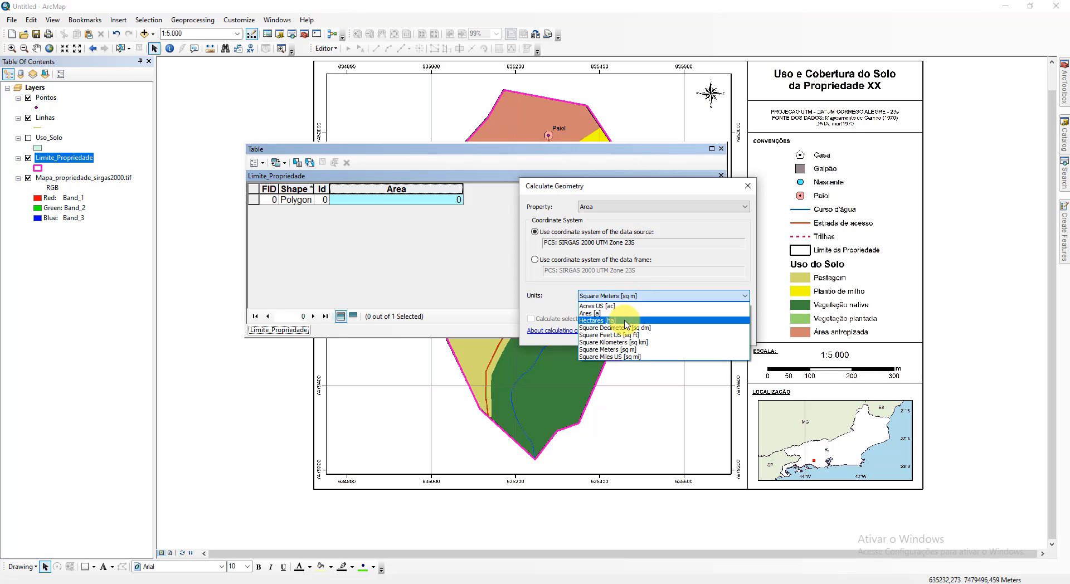
click(626, 321)
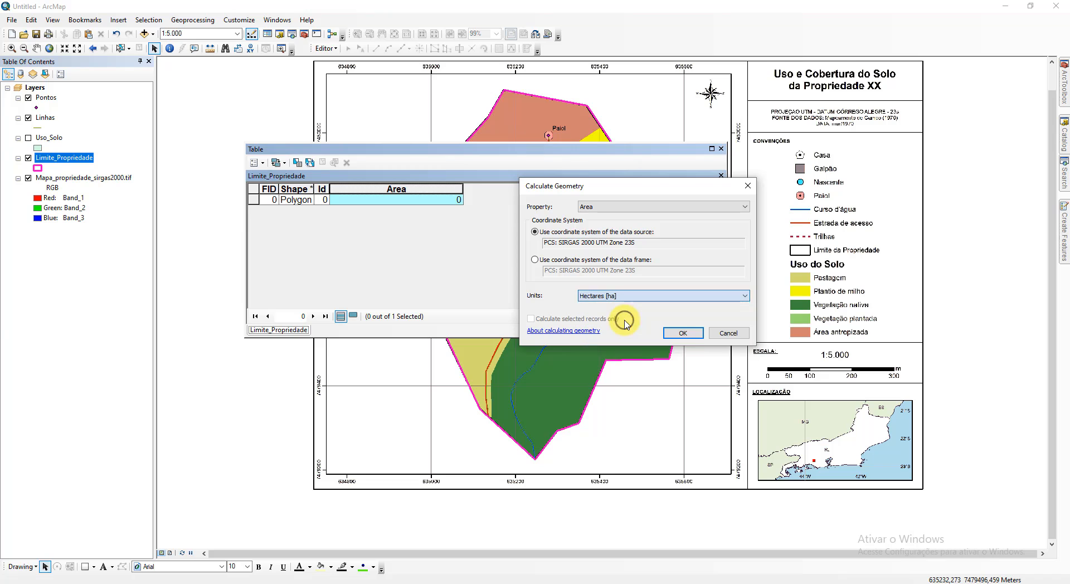
click(683, 333)
Step: Copy the property's calculated area value, switch to Notepad and paste it after "propriedade:"
click(441, 205)
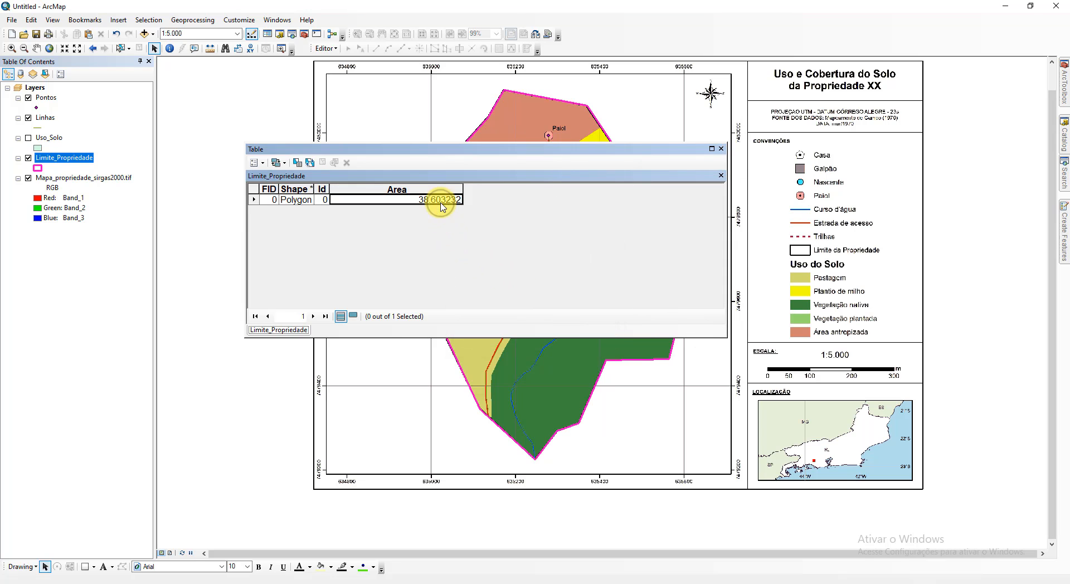
click(464, 222)
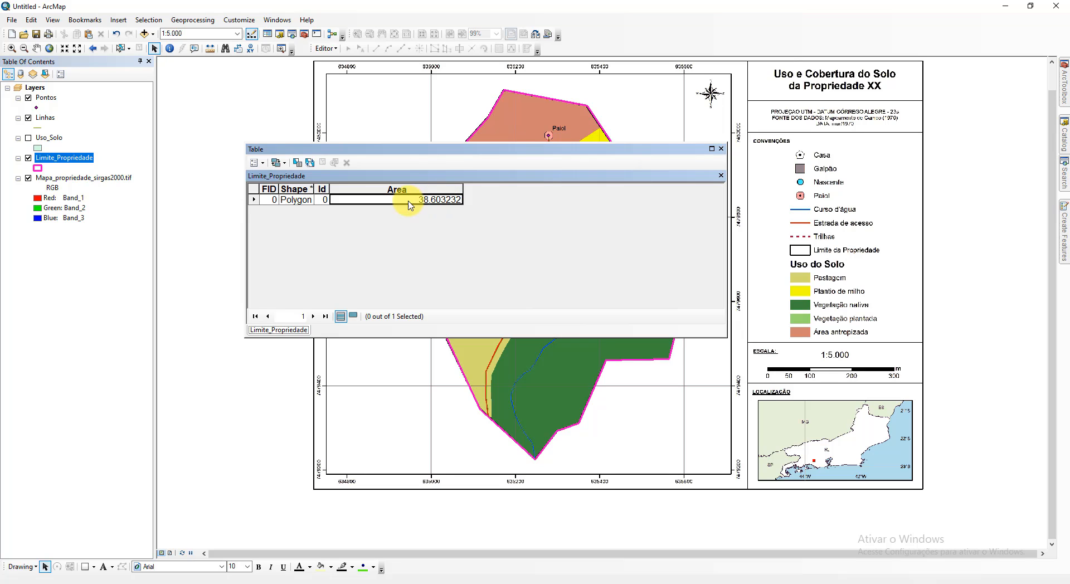
right_click(447, 207)
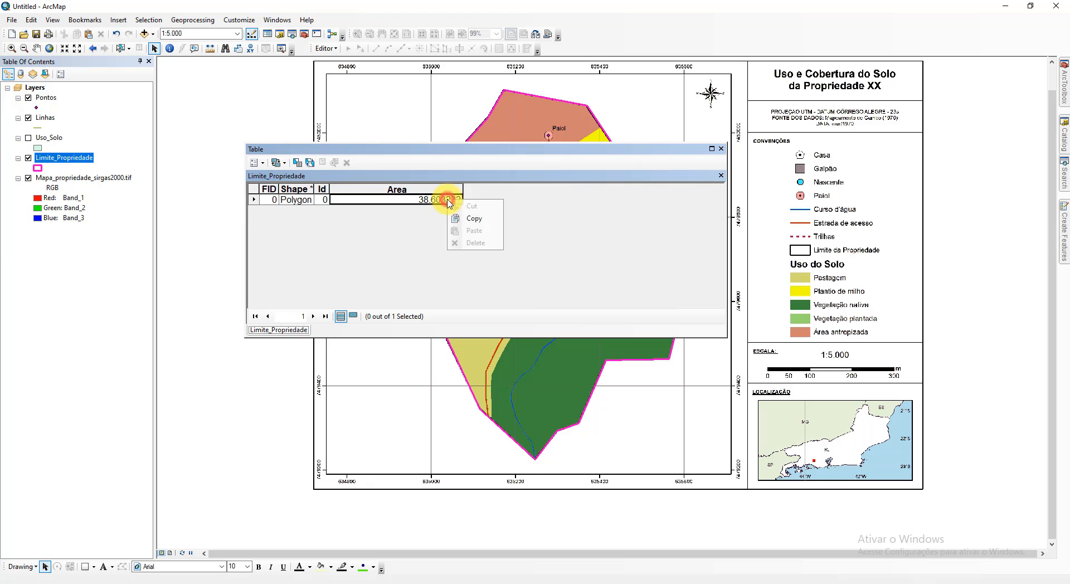
click(473, 223)
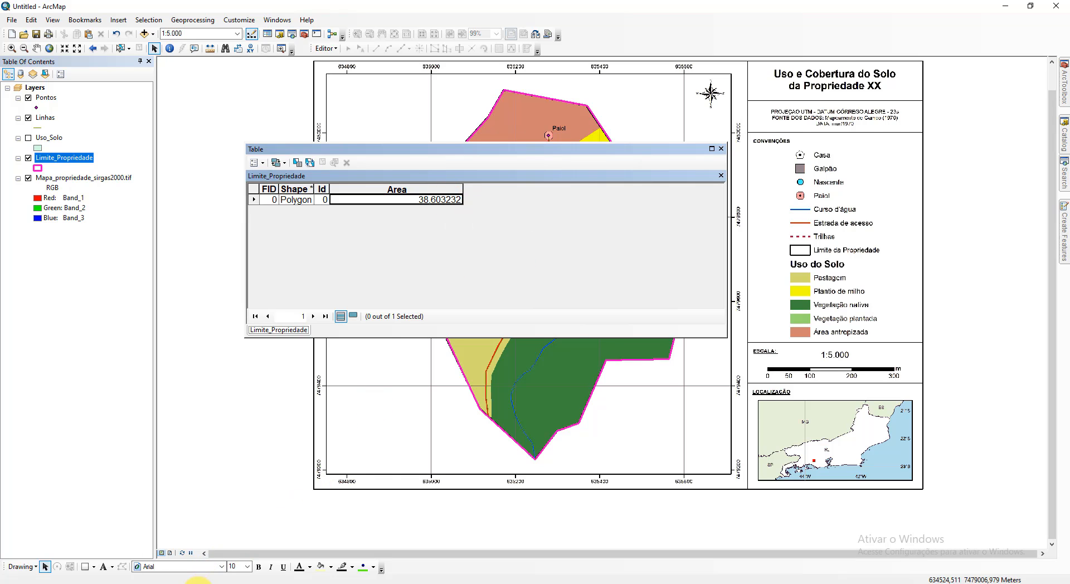
key(alt+Tab)
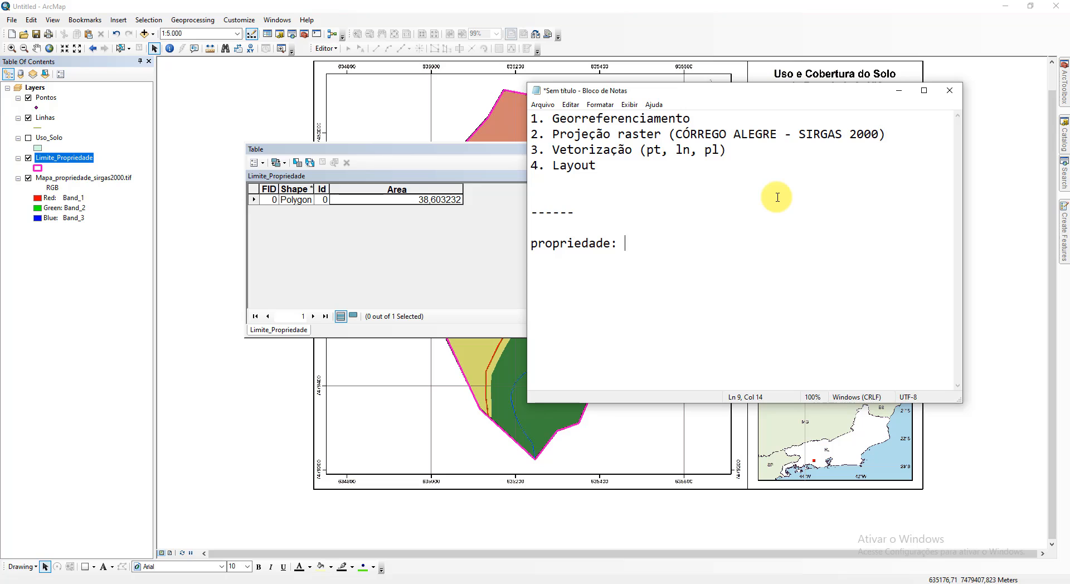
key(ctrl+v)
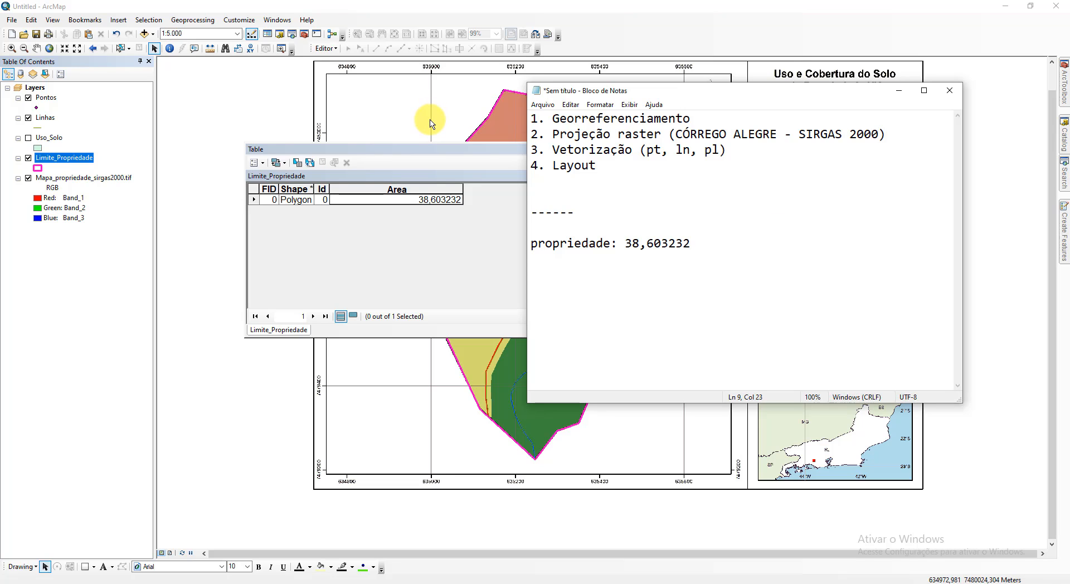
Step: Return to ArcMap, replace the Limite_Propriedade table with the Uso_Solo attribute table, turn on the Uso_Solo layer and widen the table window
click(454, 161)
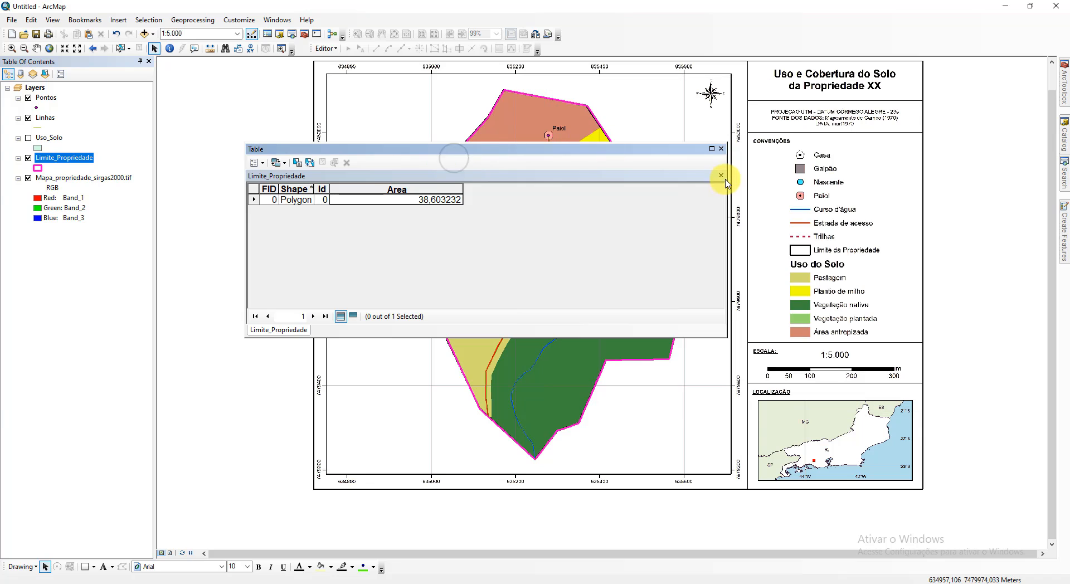
click(723, 149)
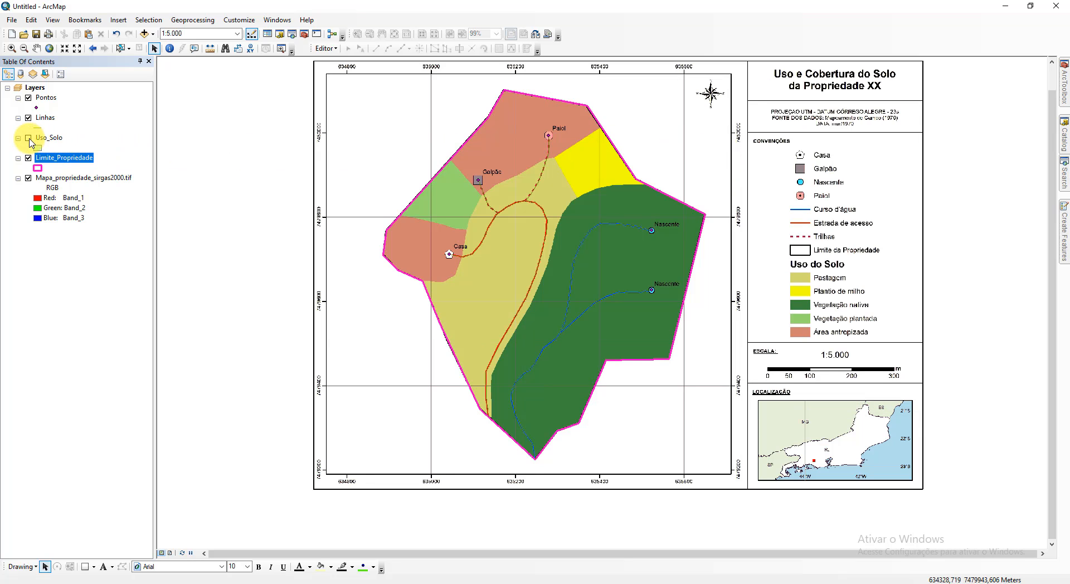
click(28, 138)
right_click(56, 139)
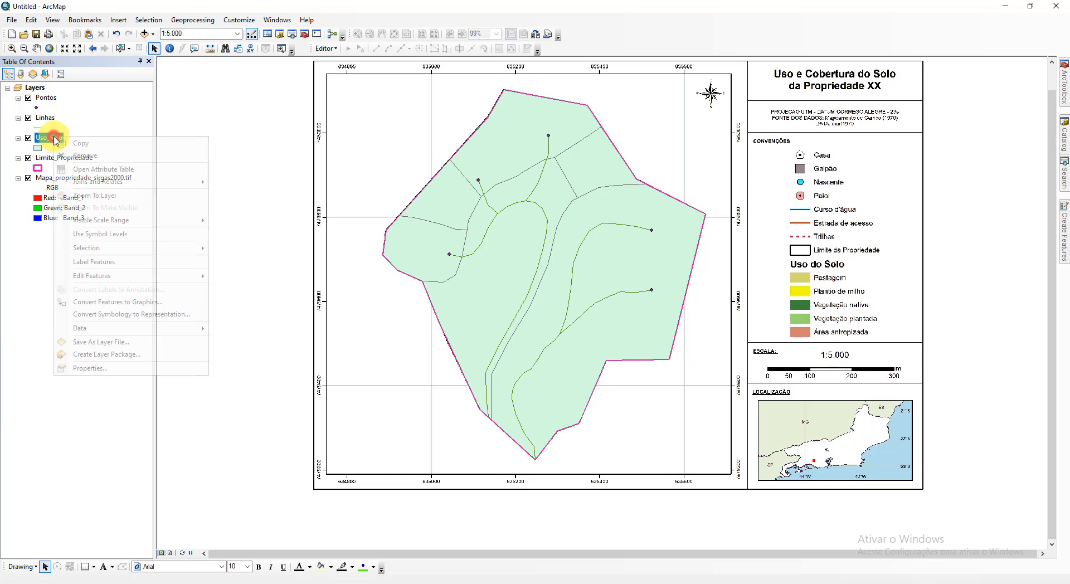
click(157, 169)
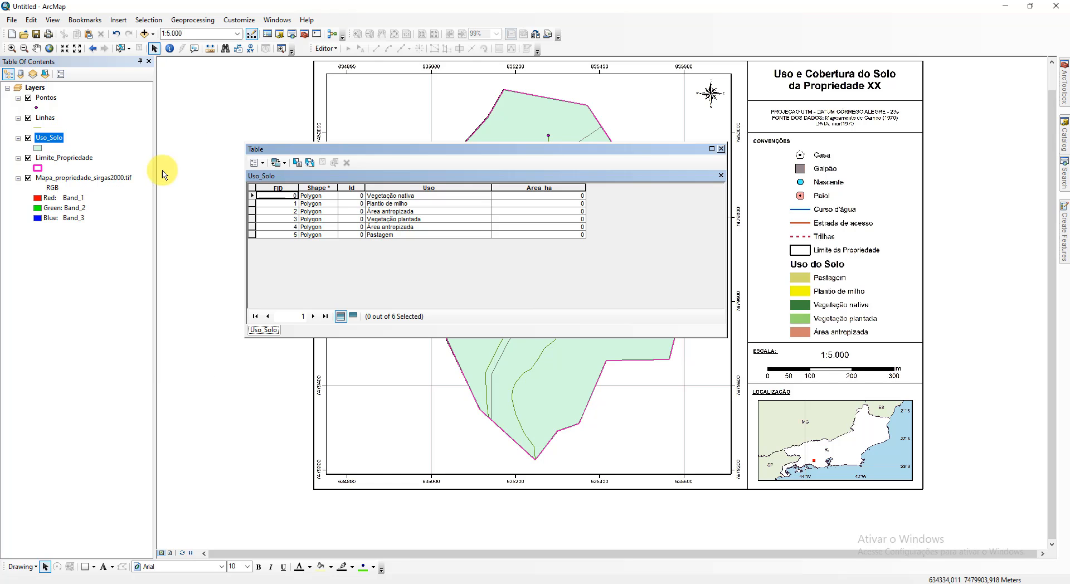
scroll(589, 237, up, 3)
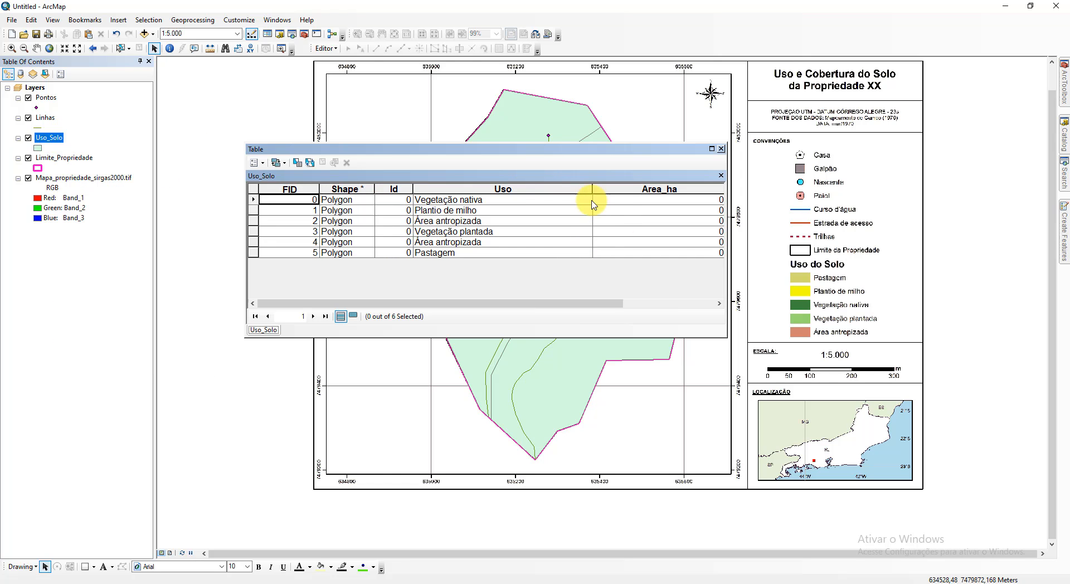
drag(726, 328, 834, 330)
Step: Calculate the Area_ha field of all Uso_Solo polygons as area in hectares and narrow the Uso column
right_click(657, 189)
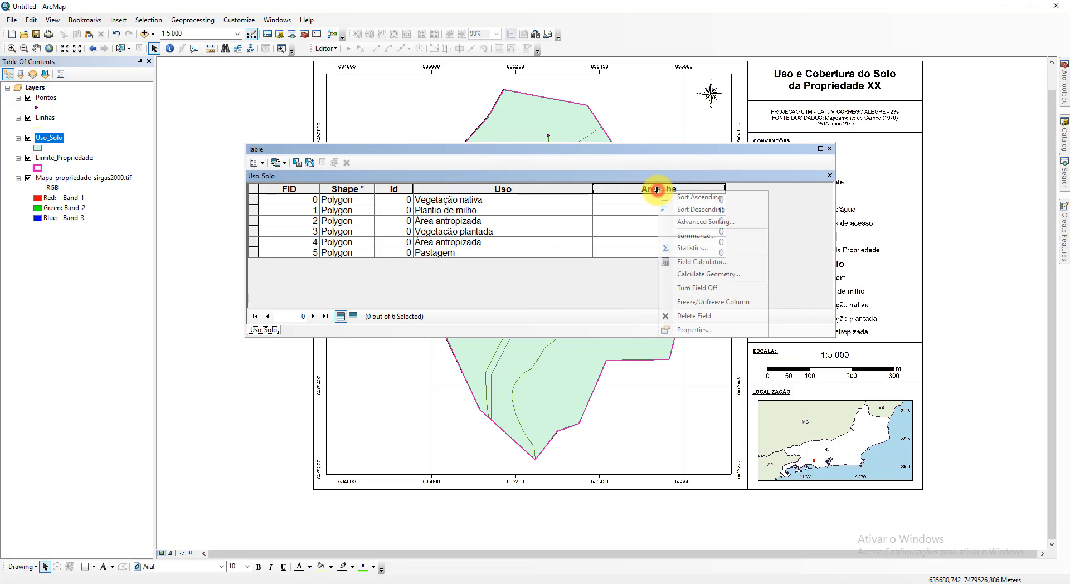
click(722, 275)
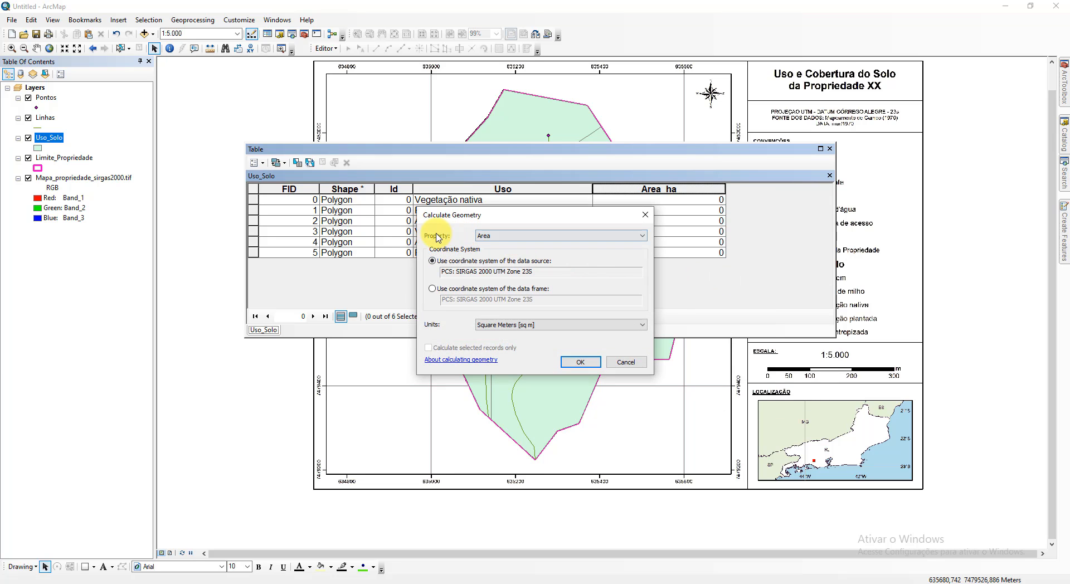
click(523, 327)
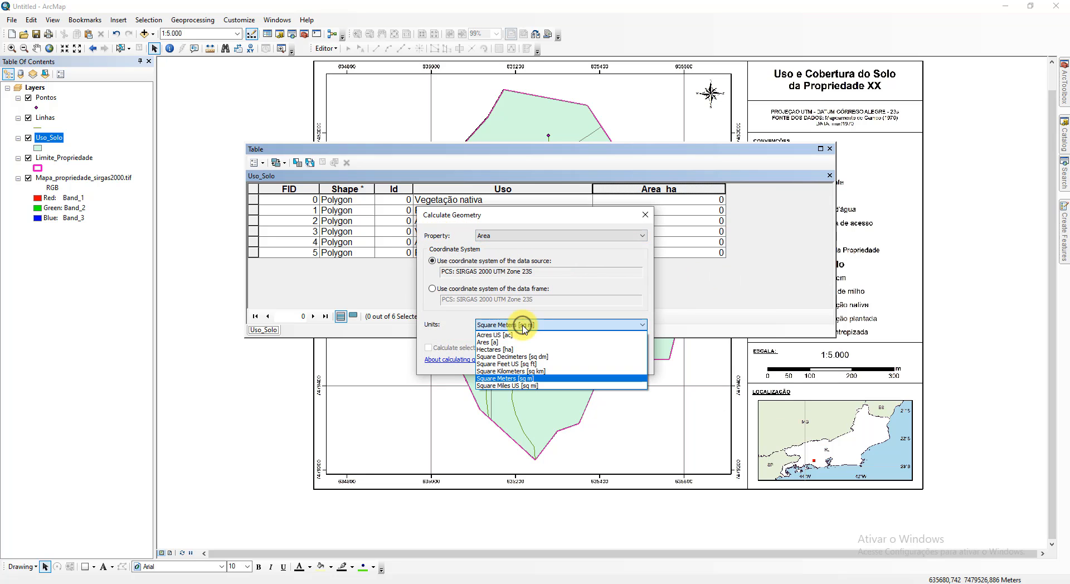
click(519, 349)
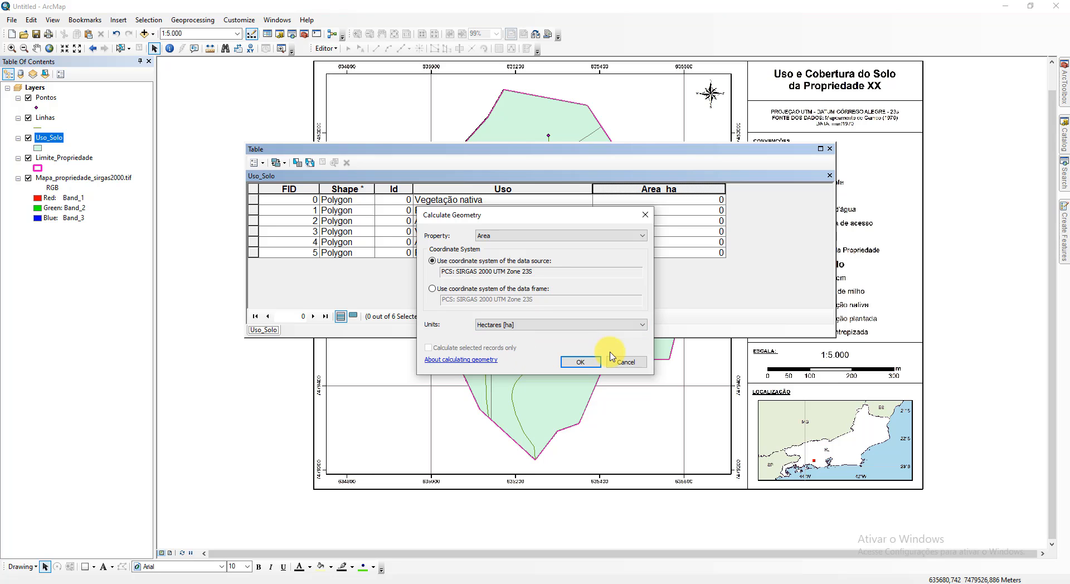
click(591, 364)
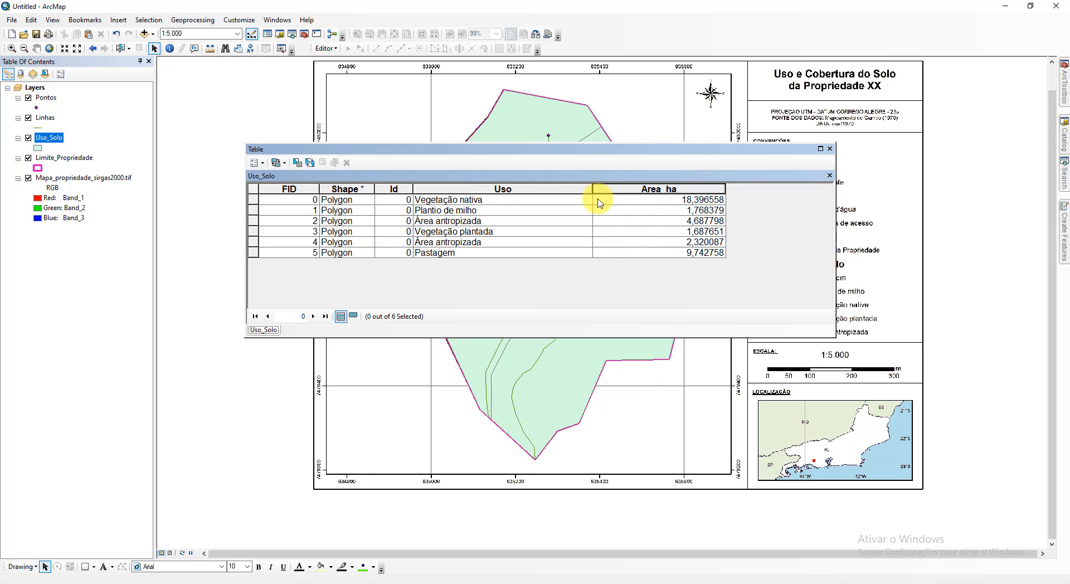
drag(593, 188, 526, 197)
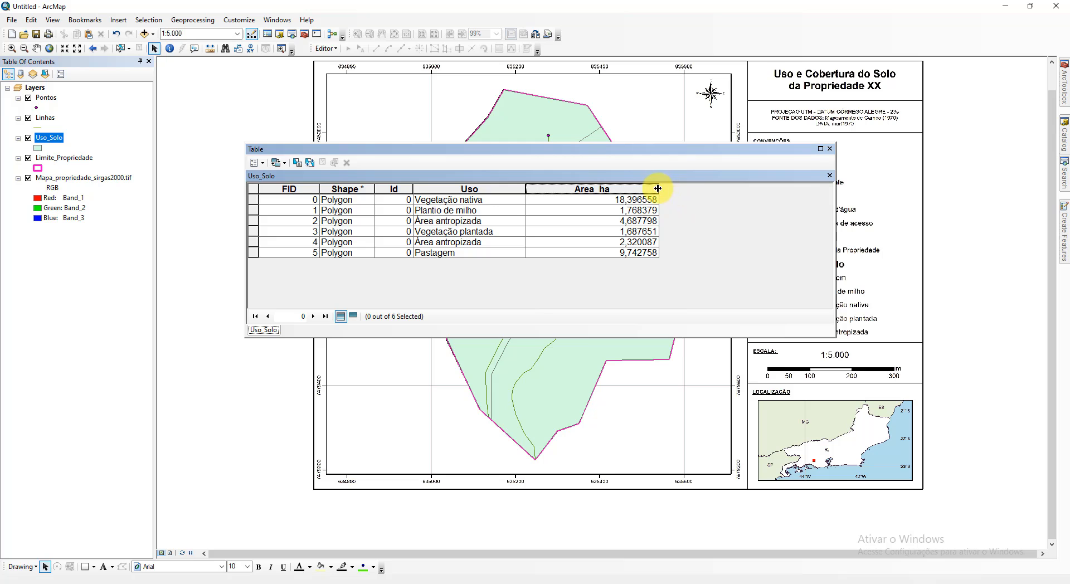
Step: Narrow the Area_ha column, generate its field statistics and copy the Sum value
drag(659, 189, 608, 193)
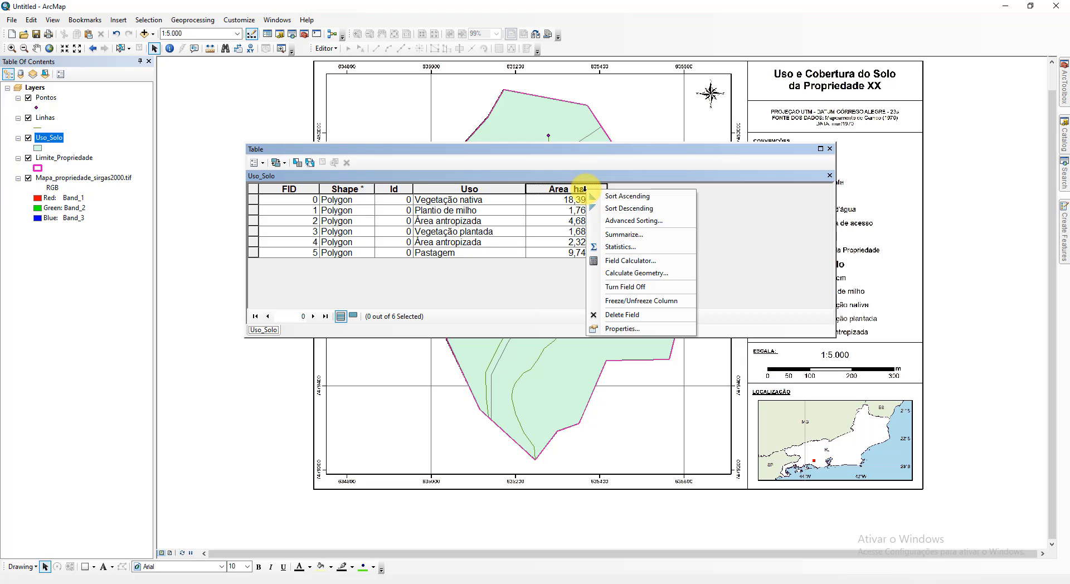
click(641, 251)
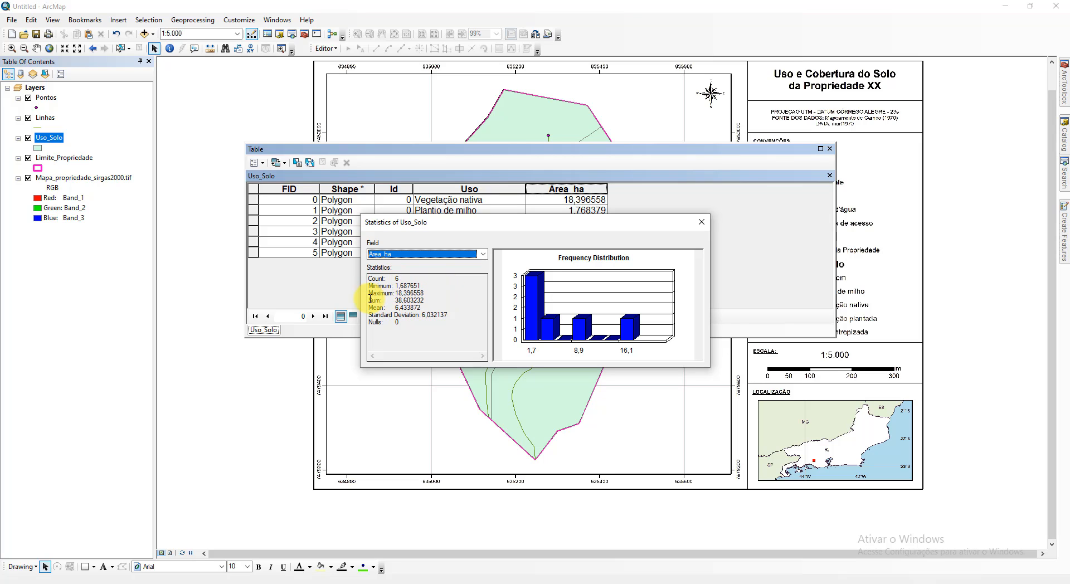
drag(369, 301, 437, 299)
key(ctrl+c)
click(412, 299)
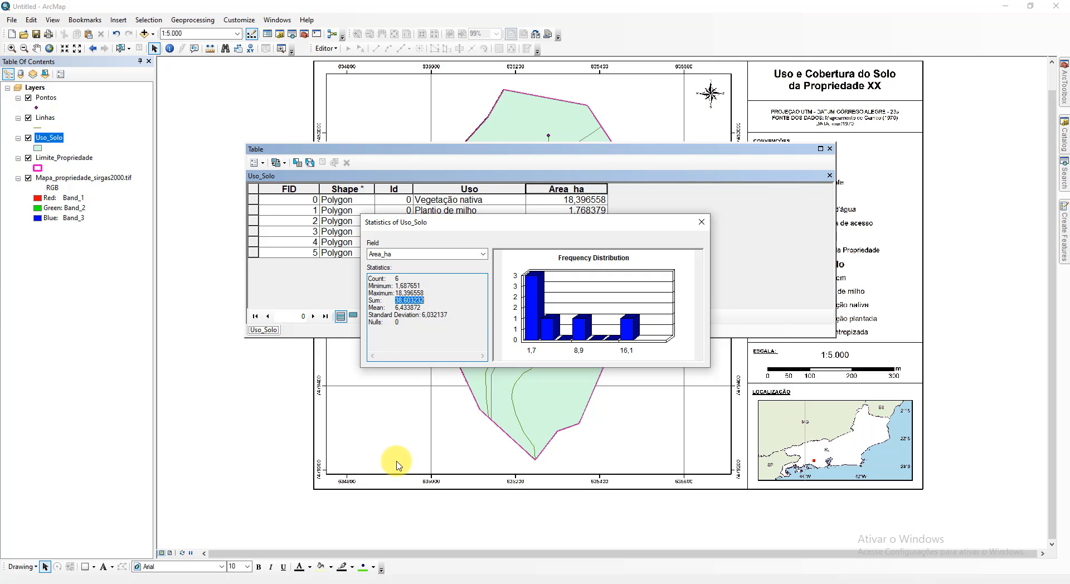
Step: Switch to Notepad, add a "uso:" line below the property area and paste the copied sum aligned with the value above
click(199, 582)
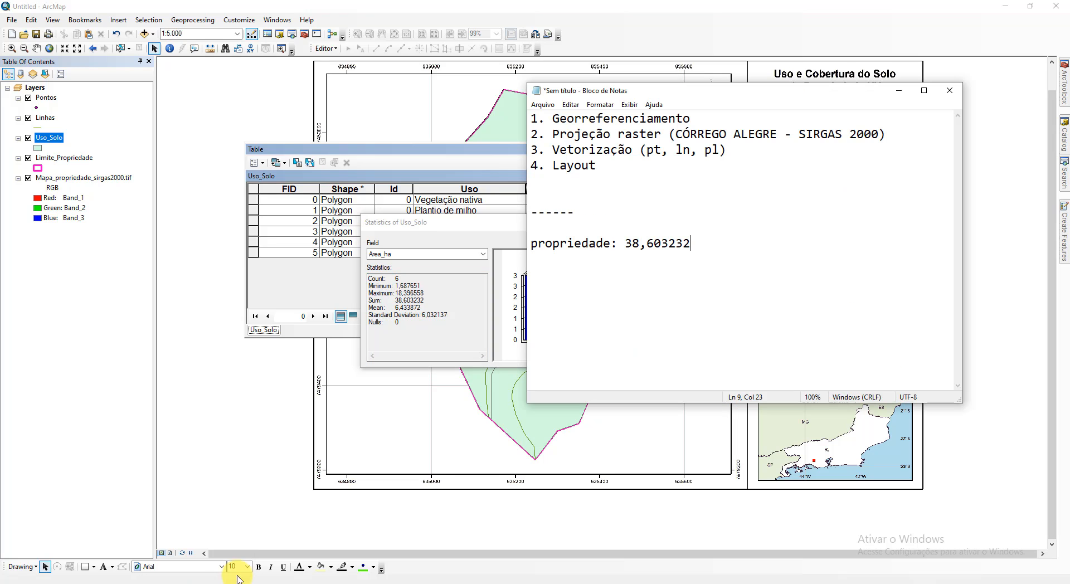
click(659, 291)
click(785, 262)
key(Return)
key(Return)
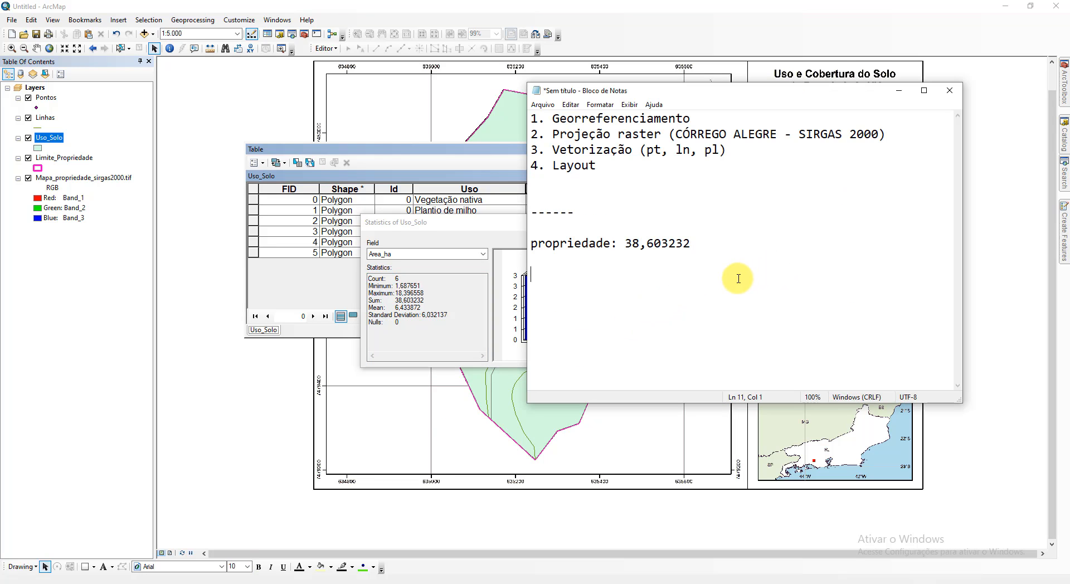
text(uso:    n)
key(ctrl+v)
key(Delete)
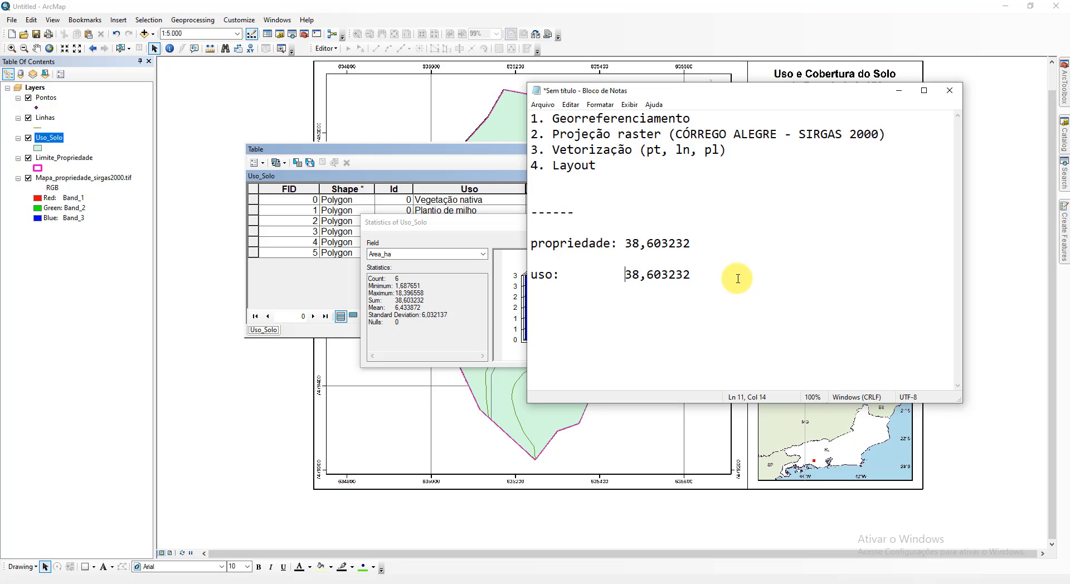
Step: Return to ArcMap and close the Uso_Solo statistics and attribute table
drag(495, 228, 351, 249)
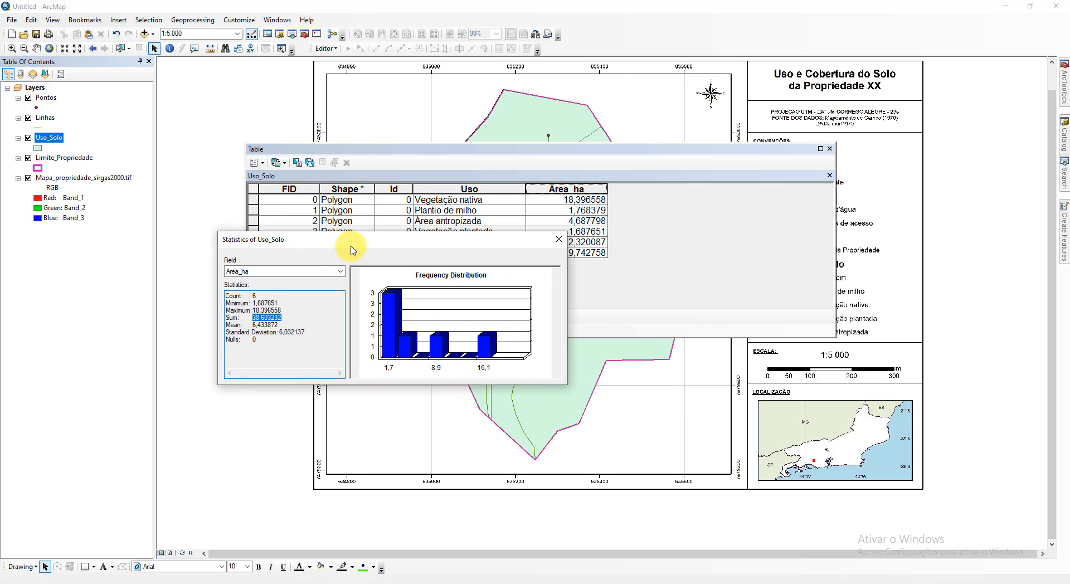
click(558, 239)
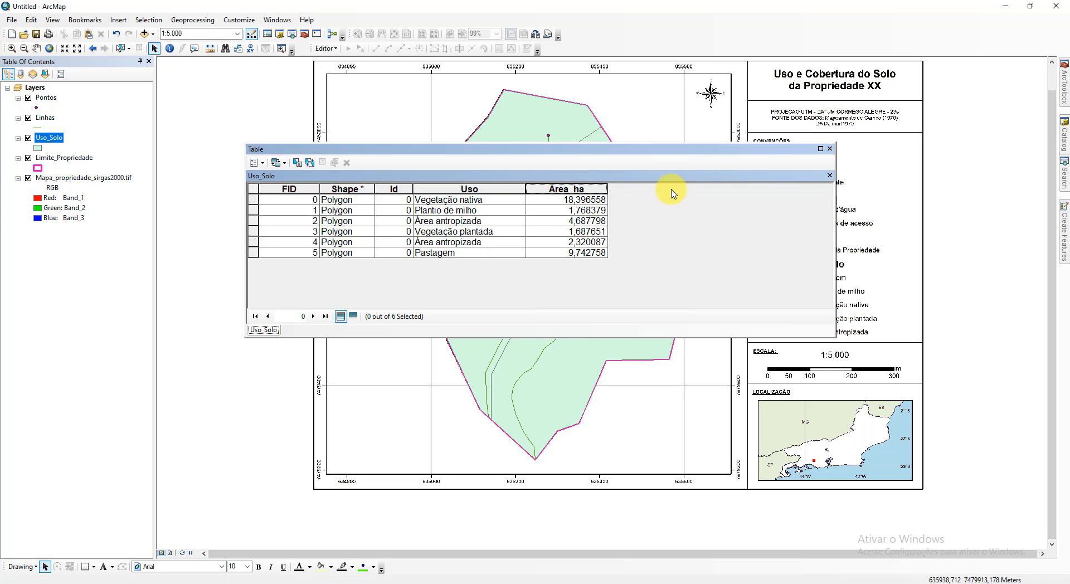
click(829, 148)
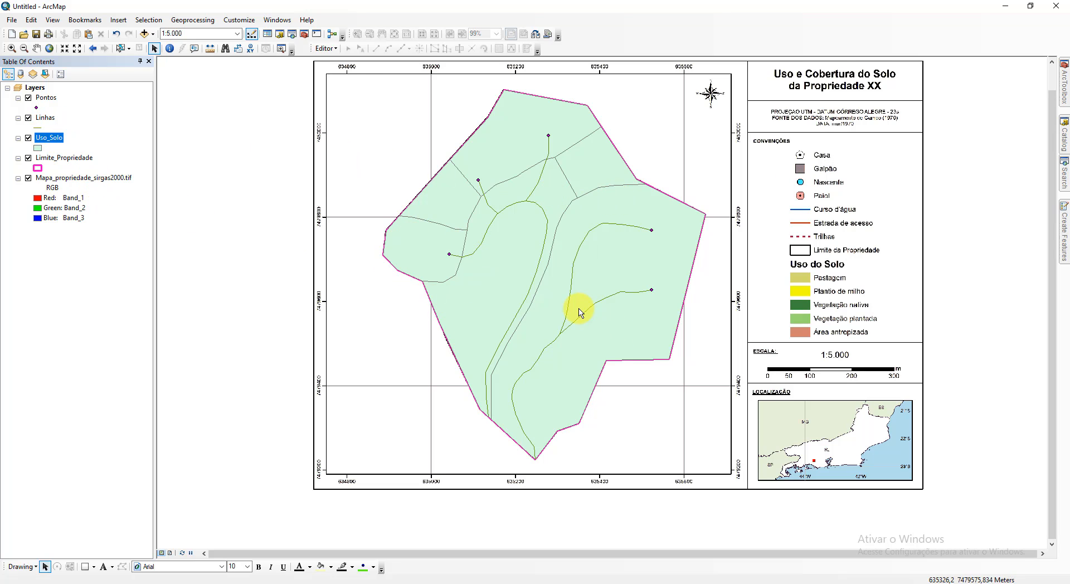
Step: Open the Linhas attribute table and calculate the Compriment field as length in meters, using the data source's coordinate system
right_click(49, 121)
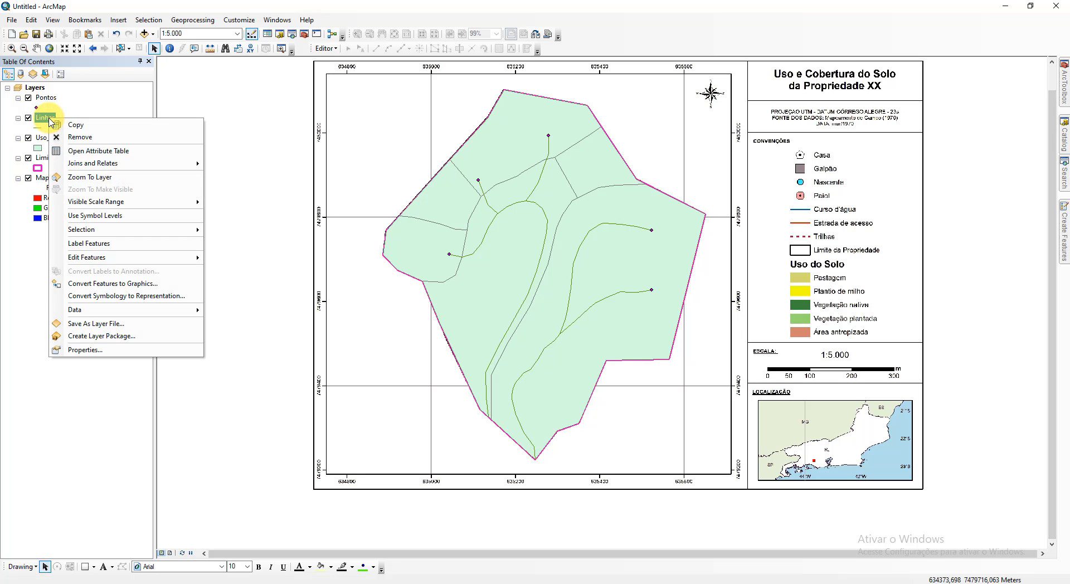
click(146, 157)
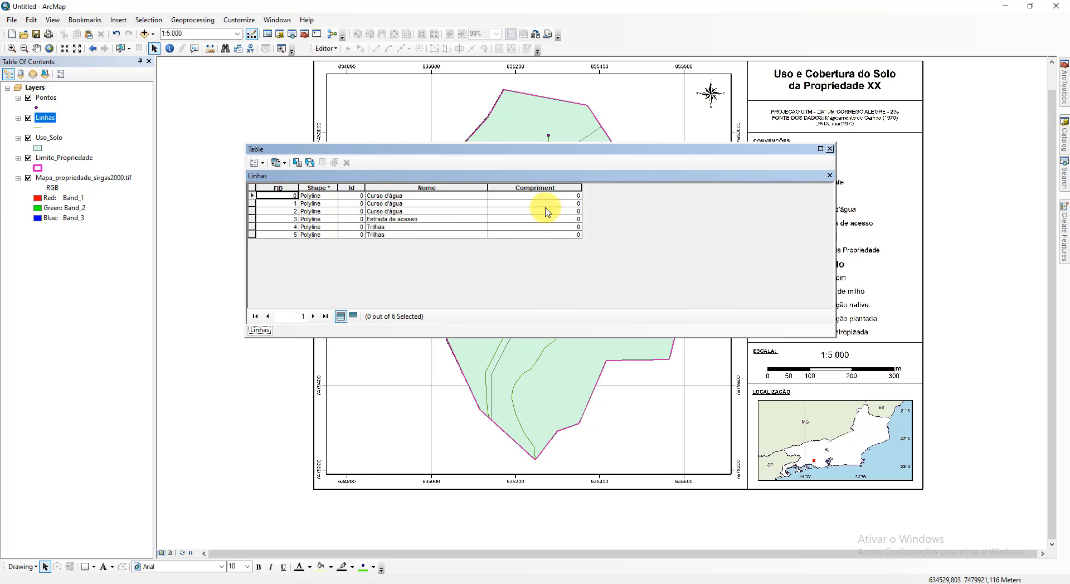
right_click(561, 187)
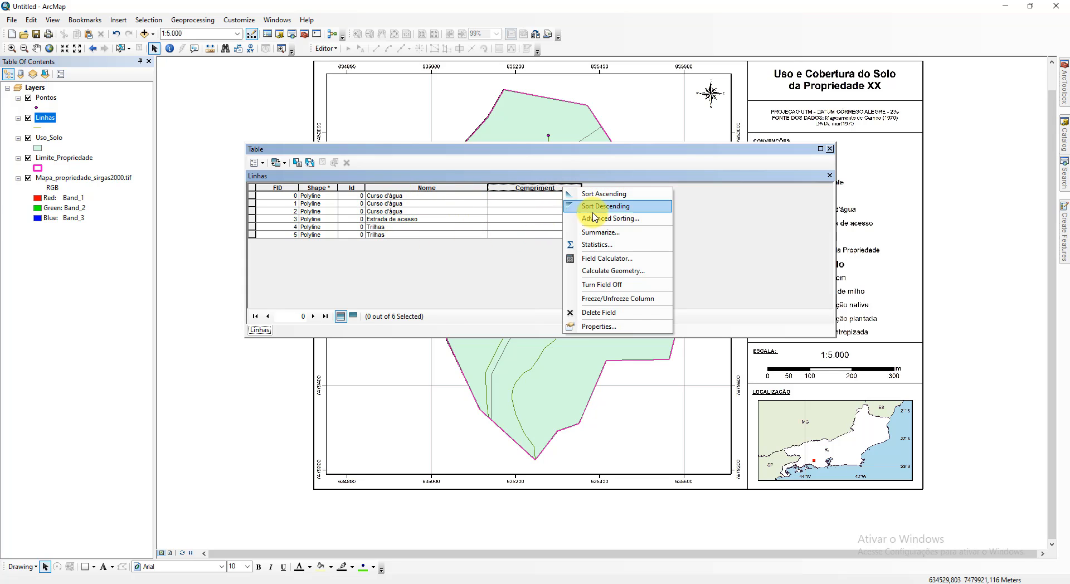
click(643, 277)
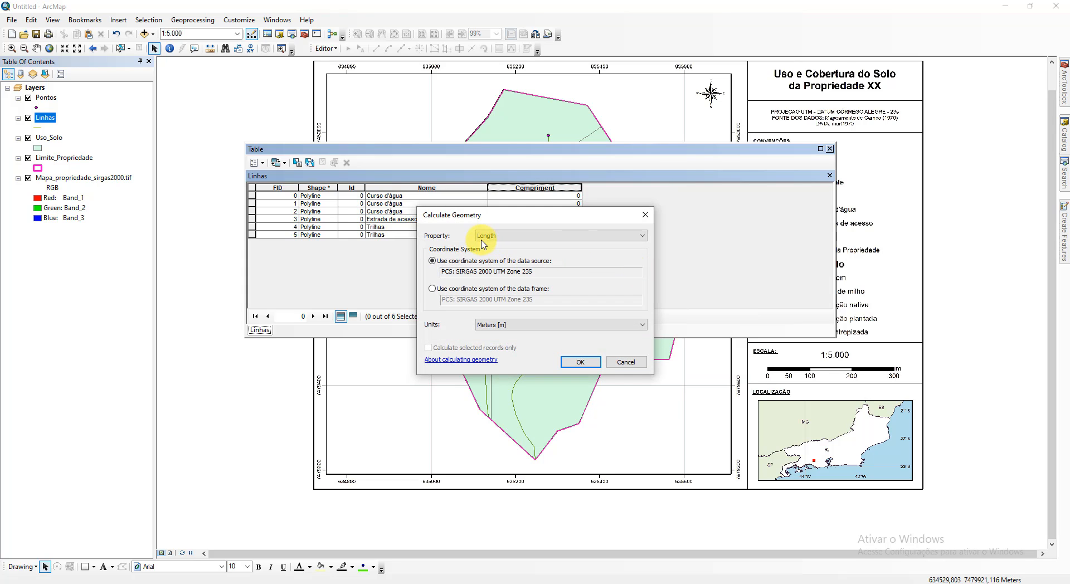
click(531, 238)
click(531, 239)
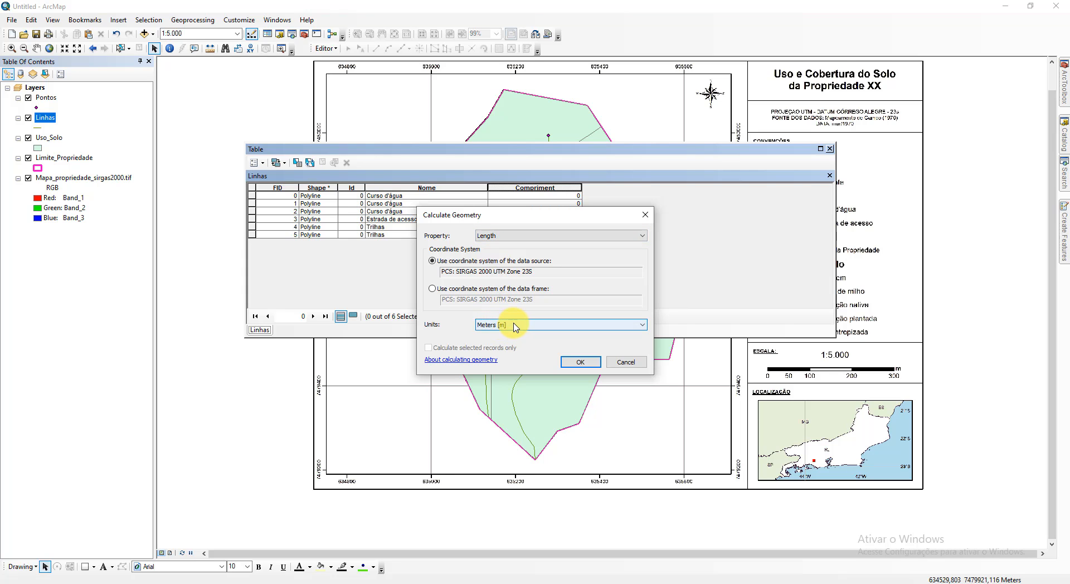
click(583, 362)
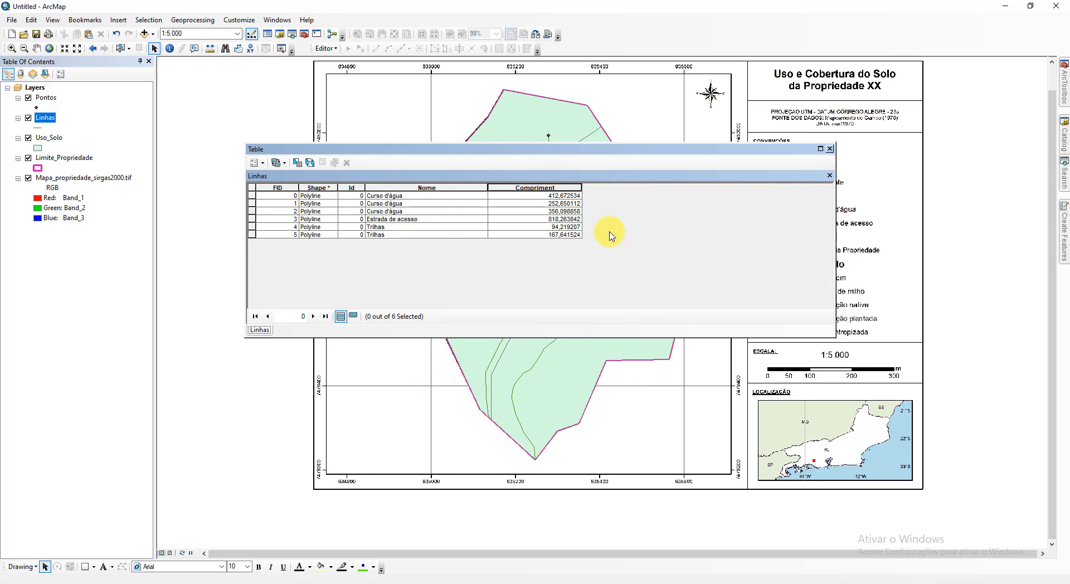
Step: Enlarge the Linhas table text, narrow the Nome column, shrink the table window and move it off the upper part of the map
scroll(582, 223, up, 3)
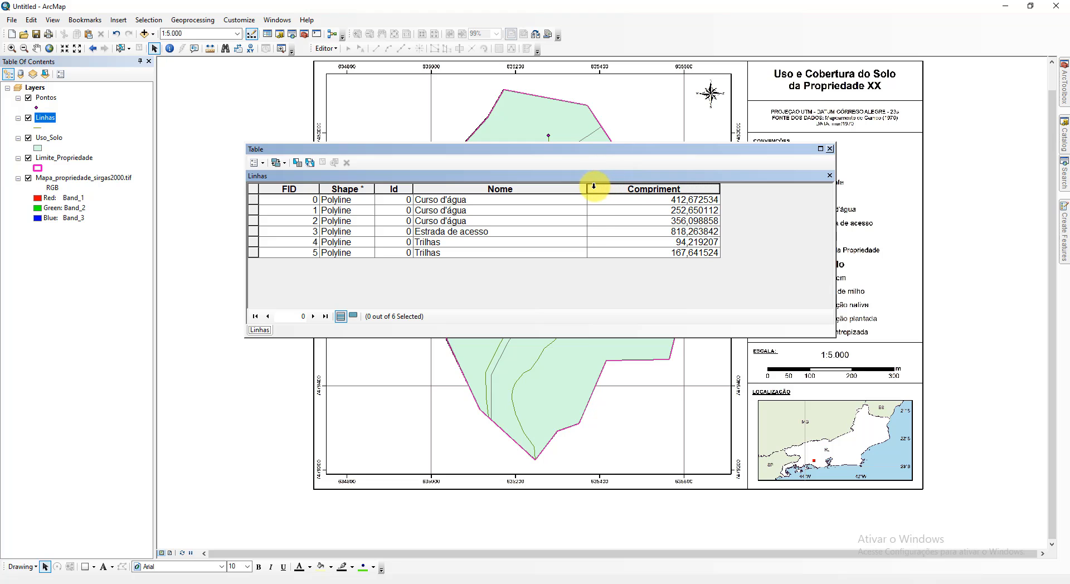
drag(586, 189, 520, 189)
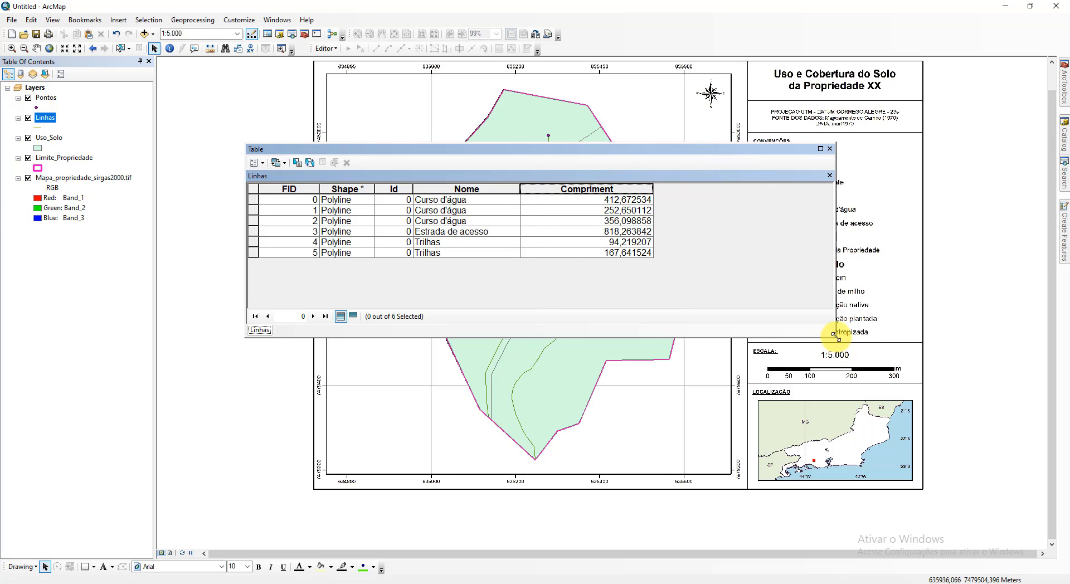
drag(835, 337, 723, 333)
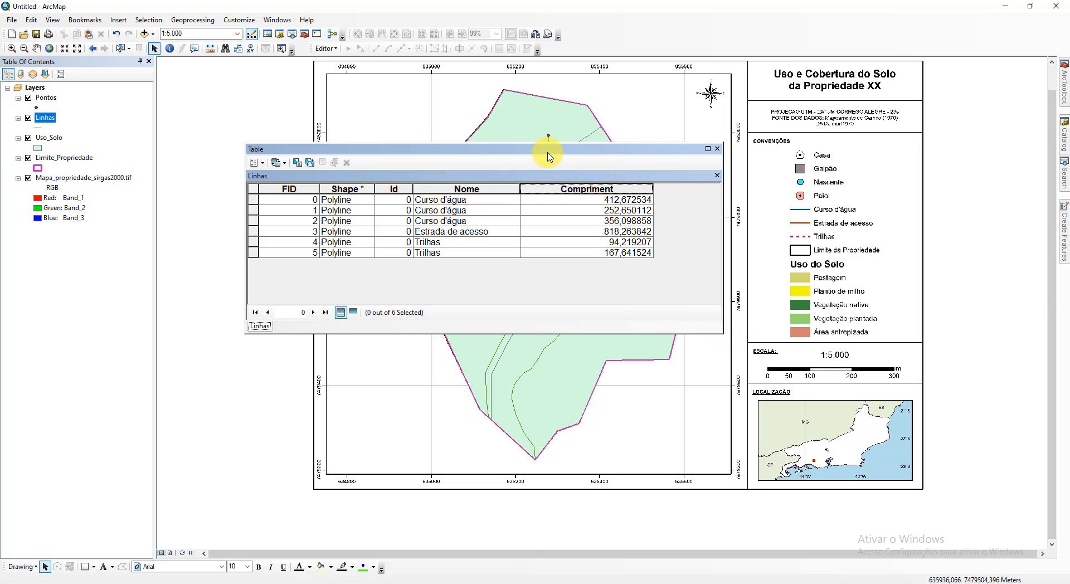
drag(551, 150, 801, 311)
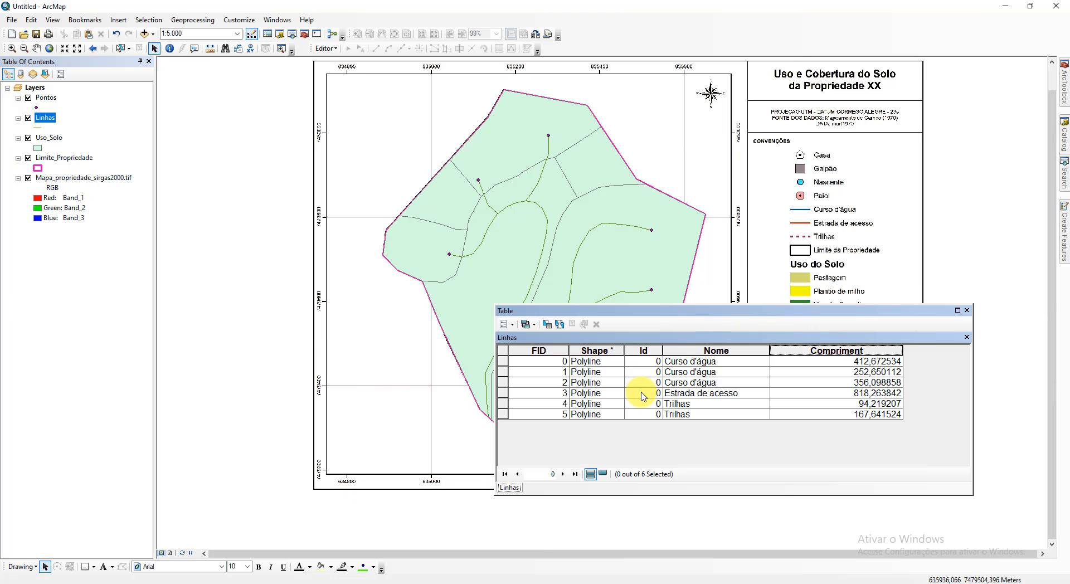
Step: Highlight the Estrada de acesso record to examine its line on the map, then clear the selection and close the table
click(503, 393)
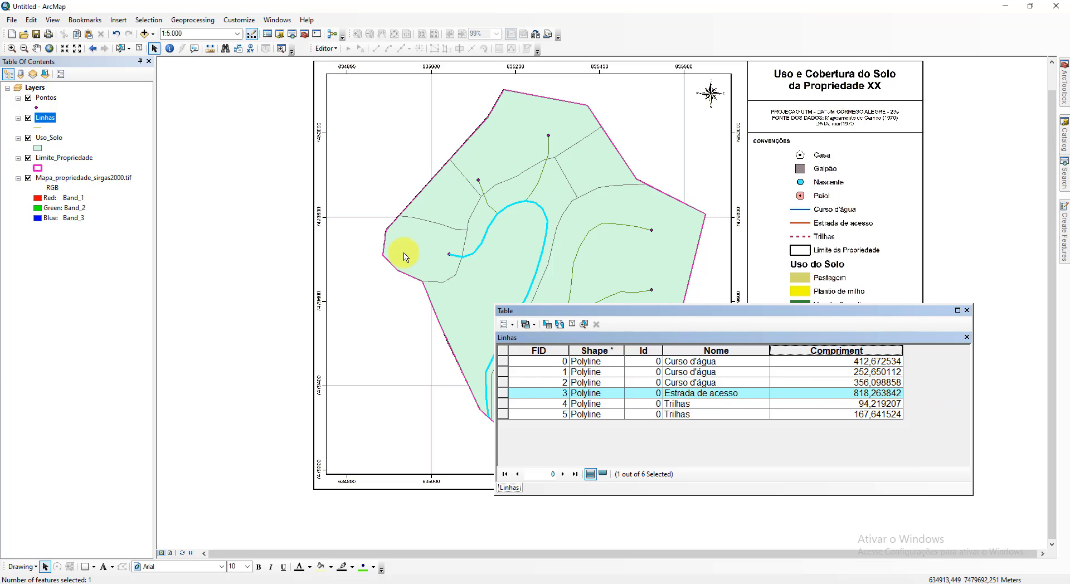
drag(669, 313, 728, 192)
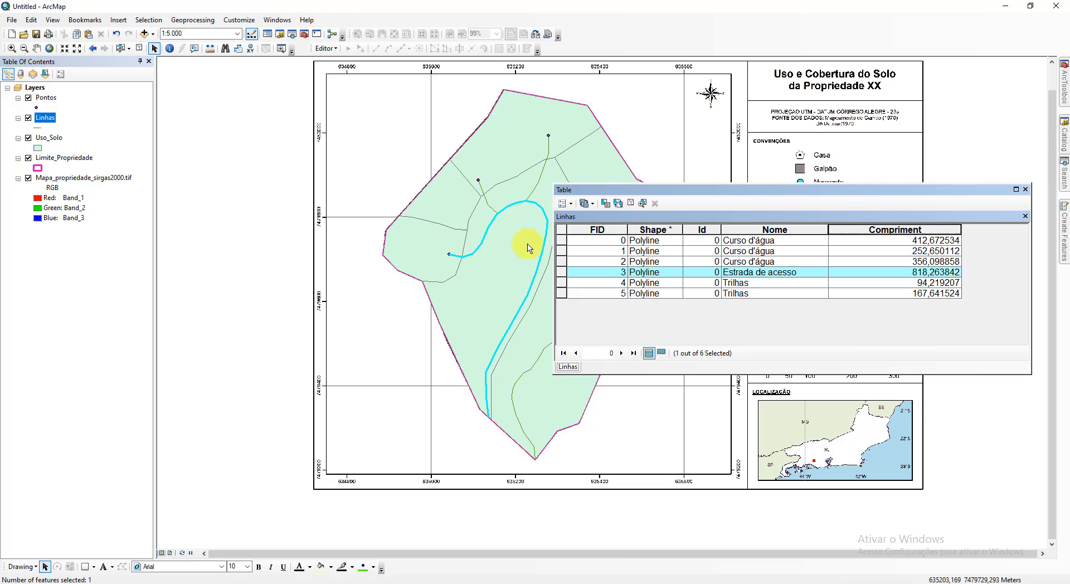
click(562, 233)
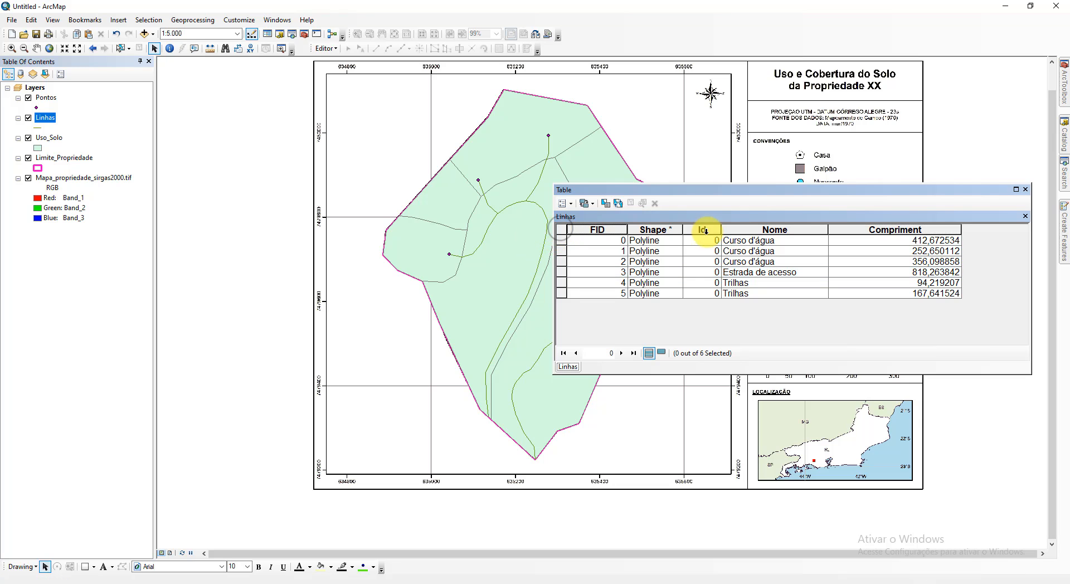
click(1027, 190)
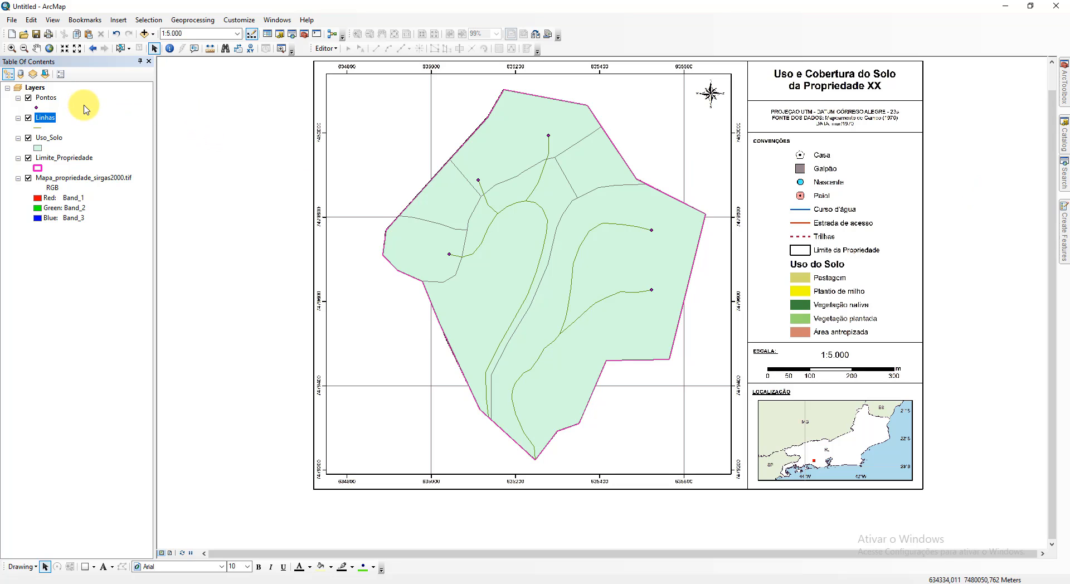
Step: Open the Pontos attribute table, move it over the map, narrow the Nome column and enlarge the table text
right_click(47, 99)
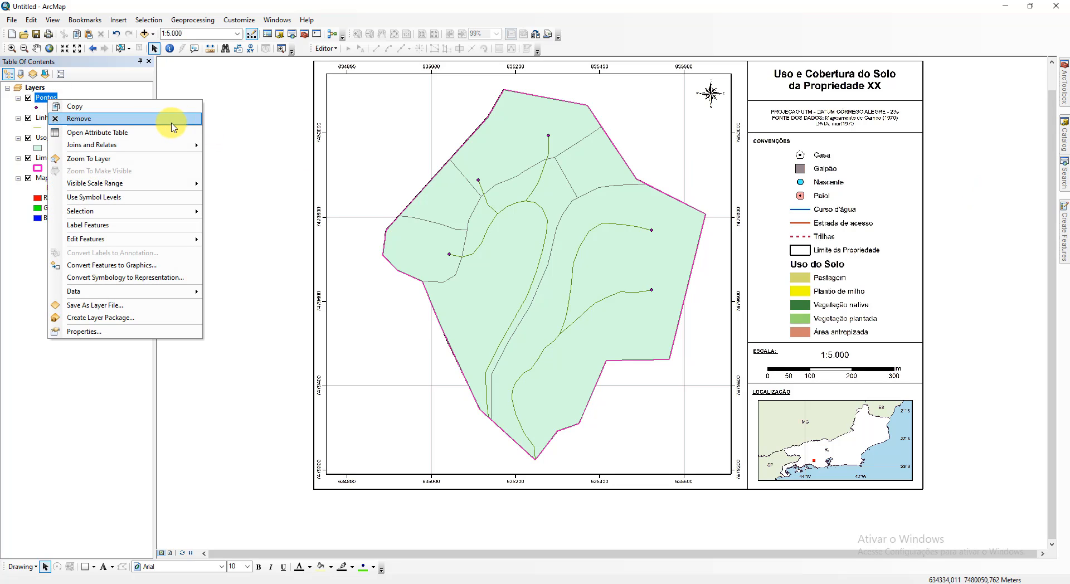
click(136, 132)
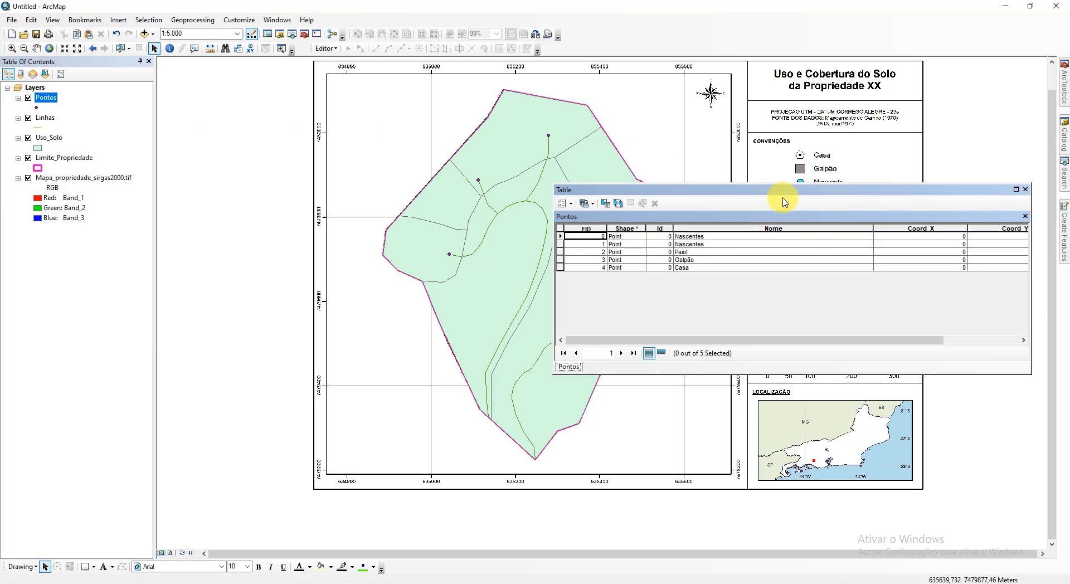
drag(783, 190, 429, 168)
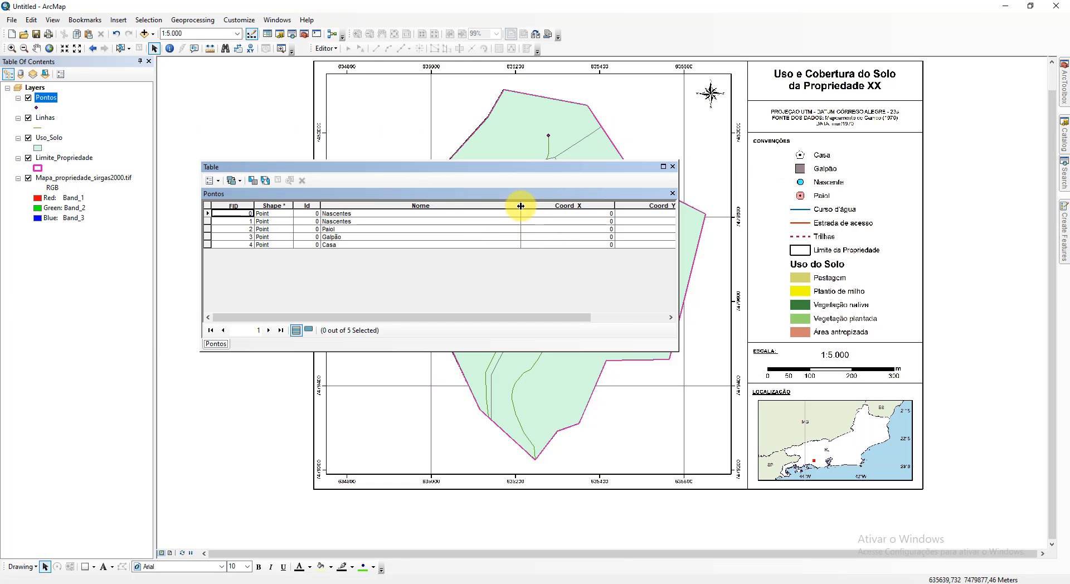
drag(520, 206, 383, 221)
scroll(455, 246, up, 2)
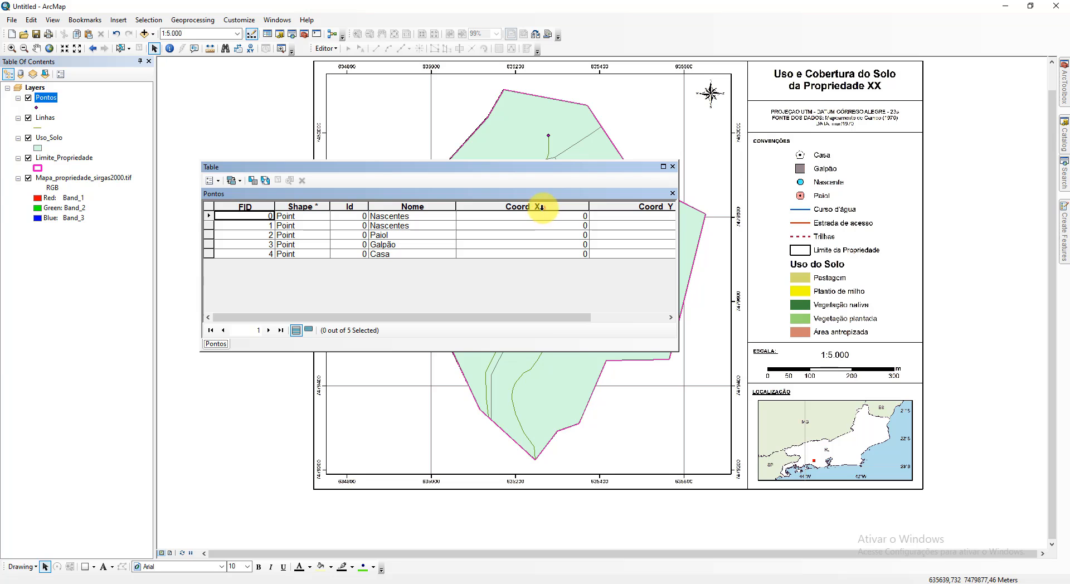
Step: Calculate the Coord_X field as the X coordinate of each point in meters, using the data source's coordinate system
right_click(542, 207)
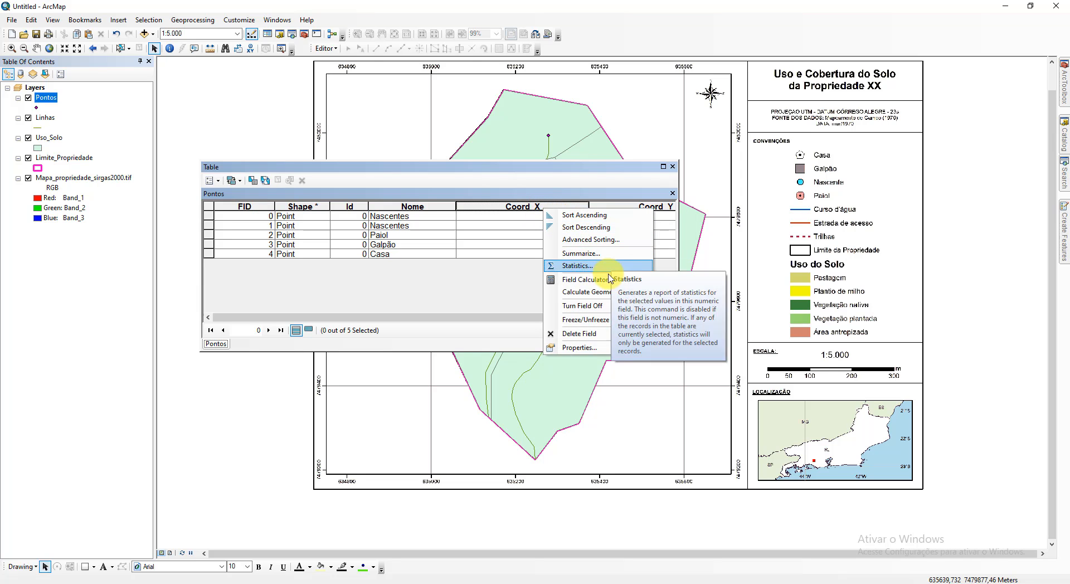
click(585, 291)
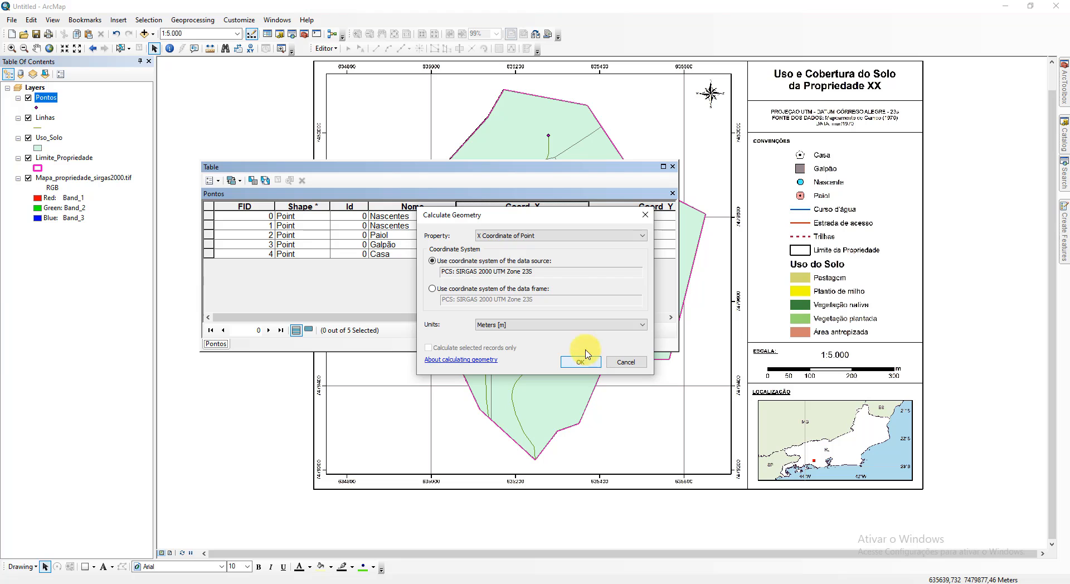
click(577, 363)
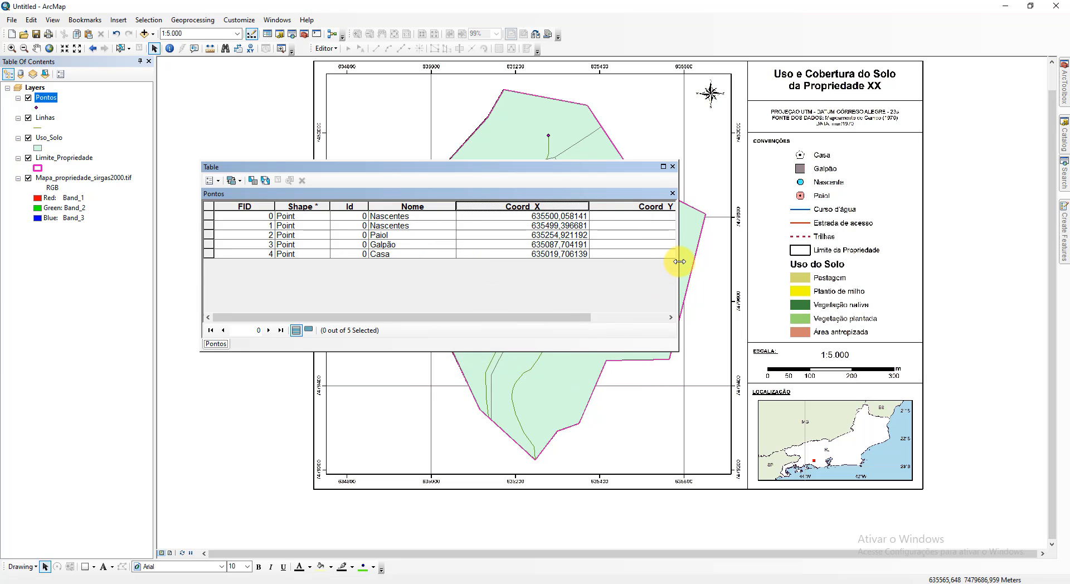
Step: Widen the Pontos table and calculate the Coord_Y field as the Y coordinate of each point in meters
drag(679, 262, 887, 244)
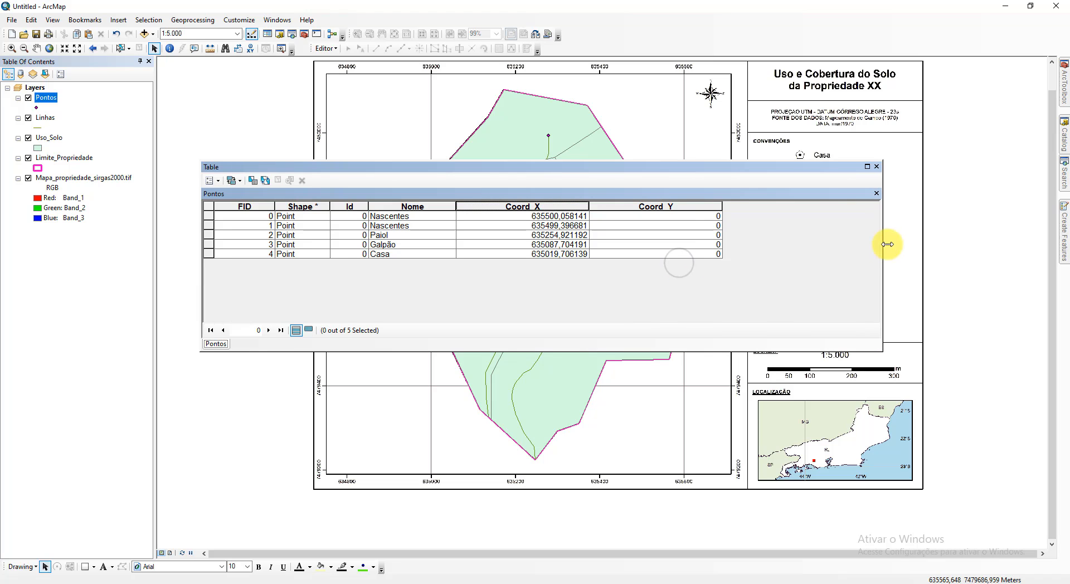
right_click(674, 211)
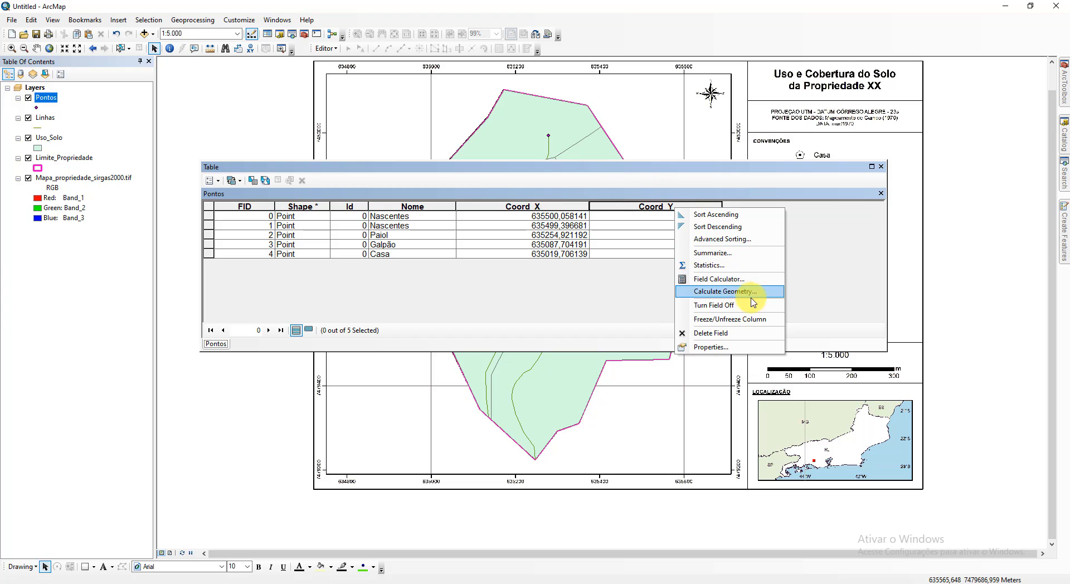
click(749, 290)
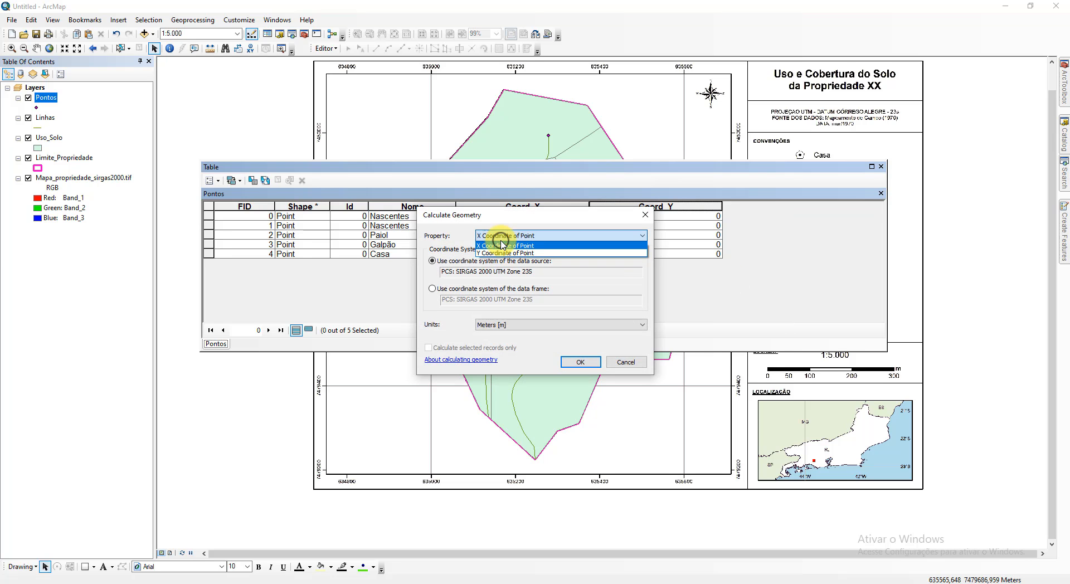
click(504, 236)
click(534, 253)
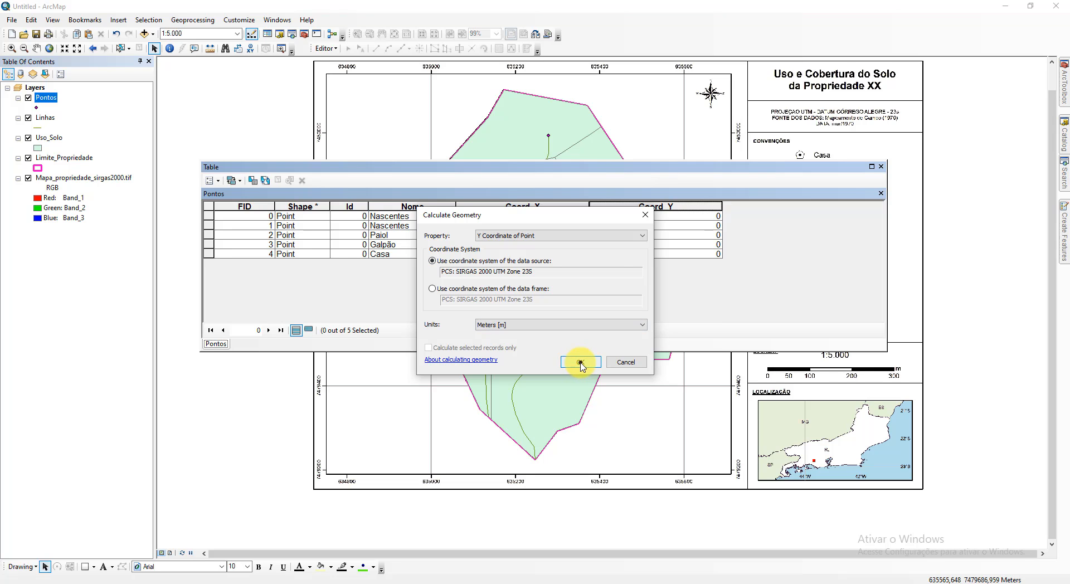
click(580, 363)
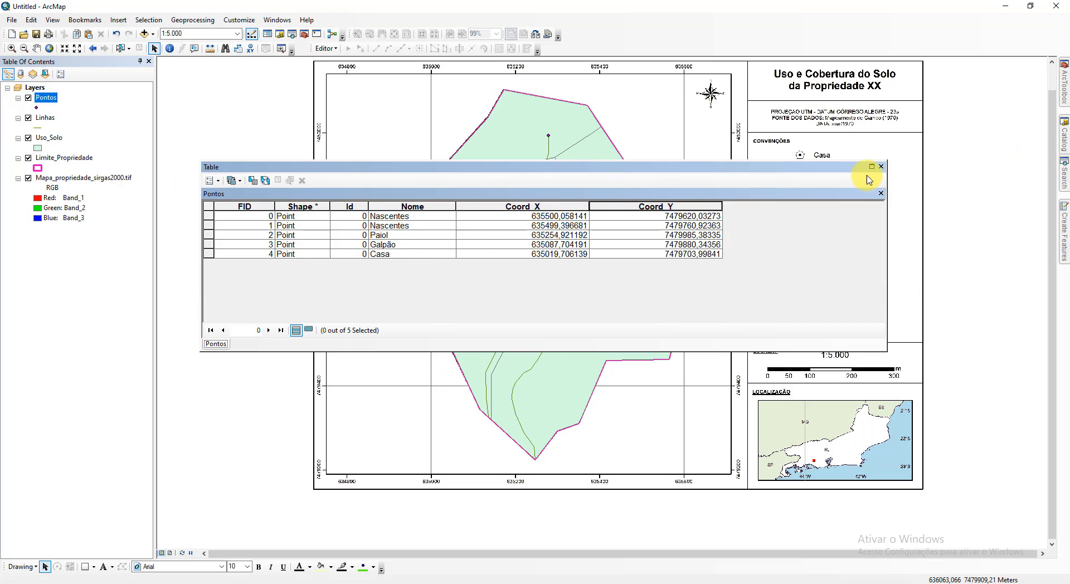
Step: Close the Pontos attribute table and hide the Mapa_propriedade_sirgas2000.tif raster
click(881, 168)
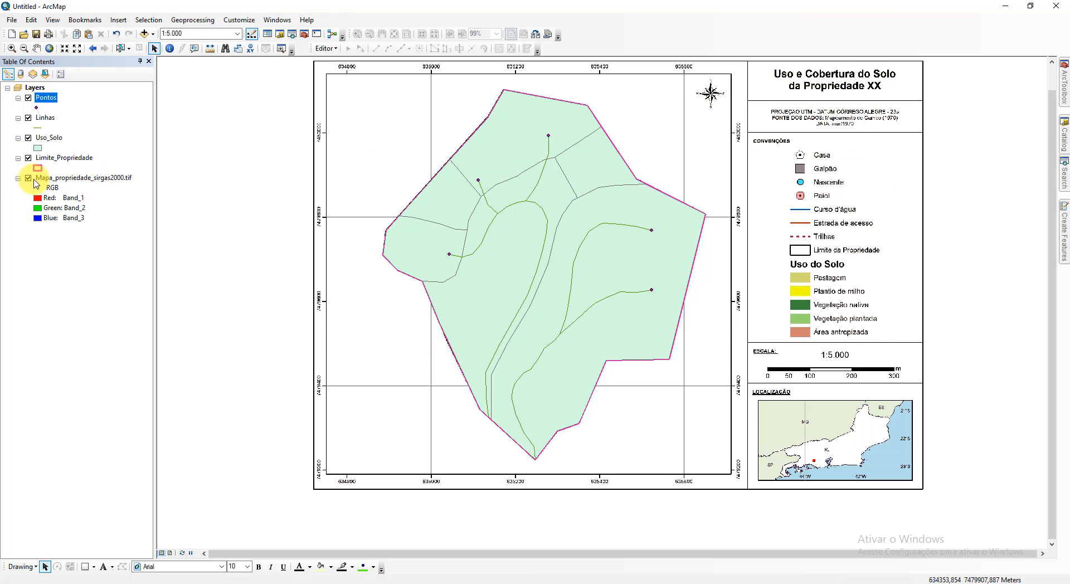
click(28, 178)
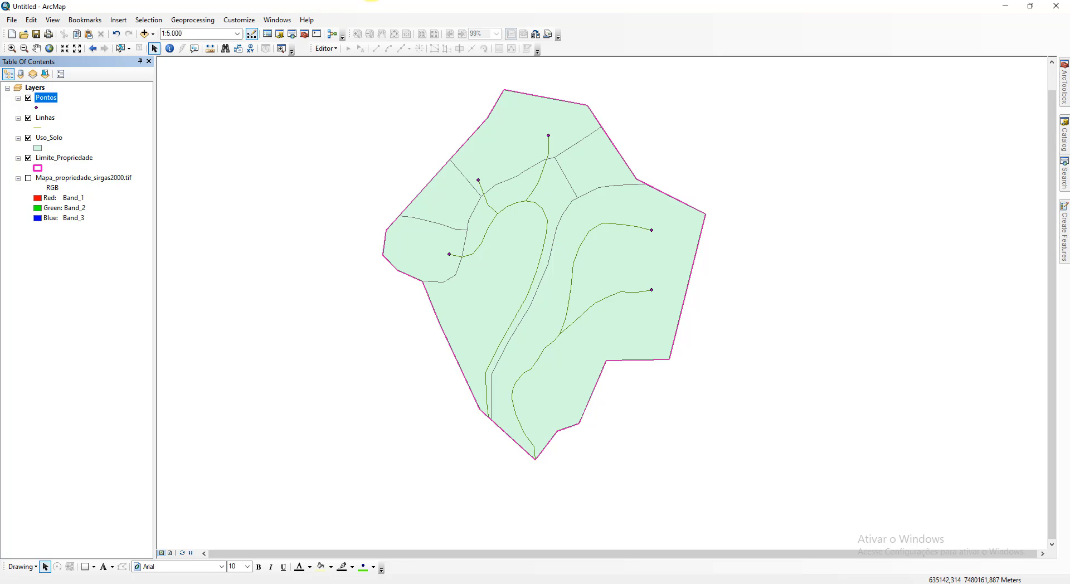
Step: Save the map document in the 1_Georref_Vetoriza folder inside 7_Avaliacoes, named A1_ followed by the author's first name
click(38, 36)
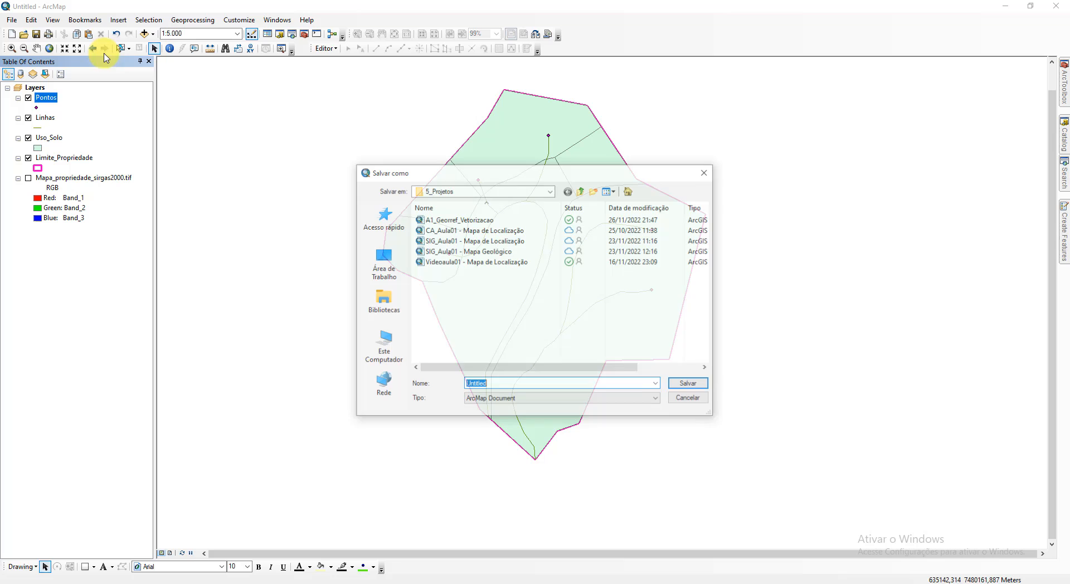
click(508, 189)
click(460, 265)
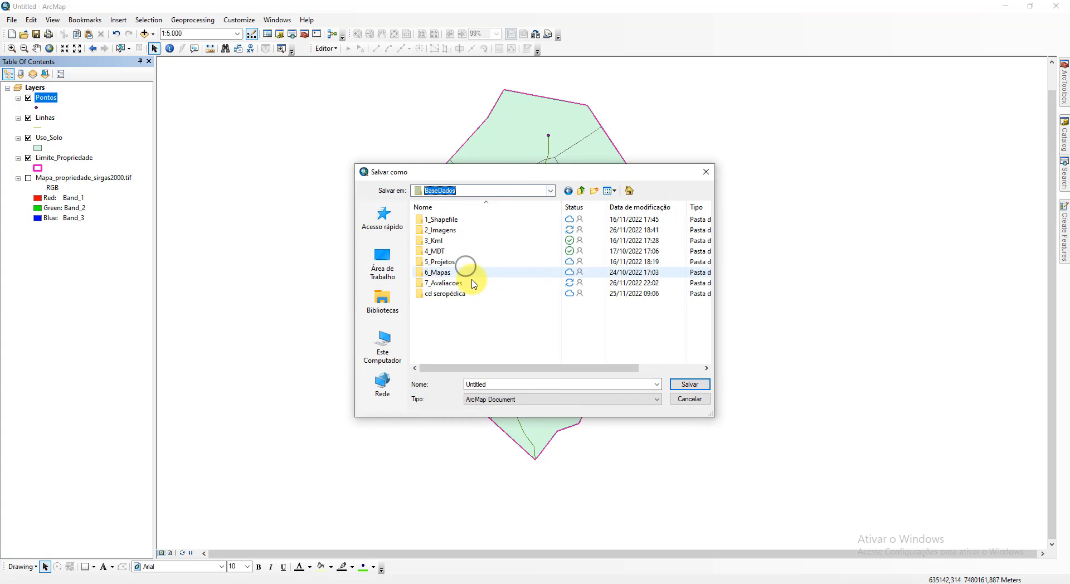
click(453, 284)
double_click(453, 285)
double_click(449, 230)
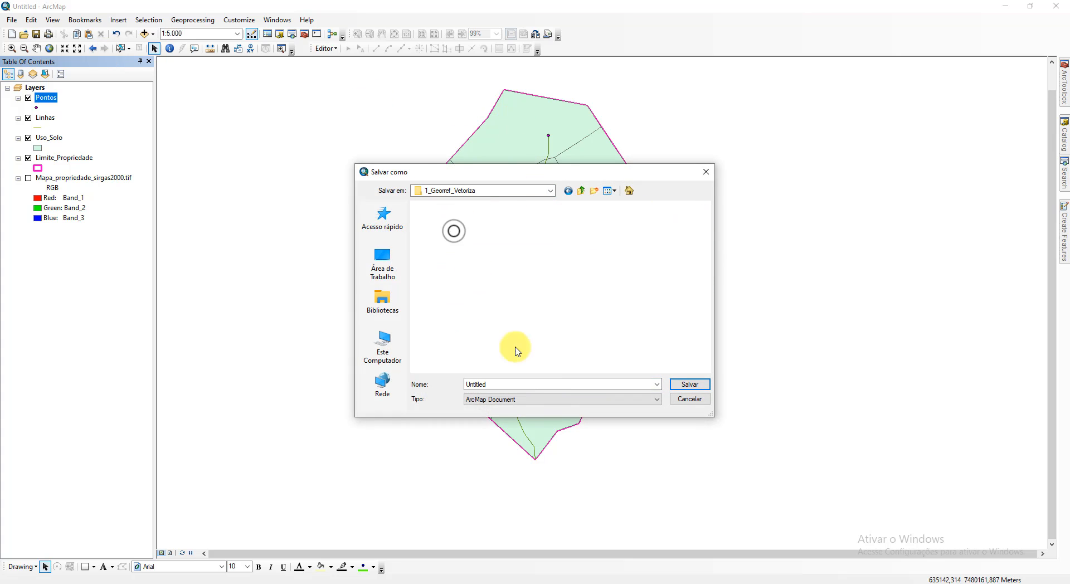
click(538, 383)
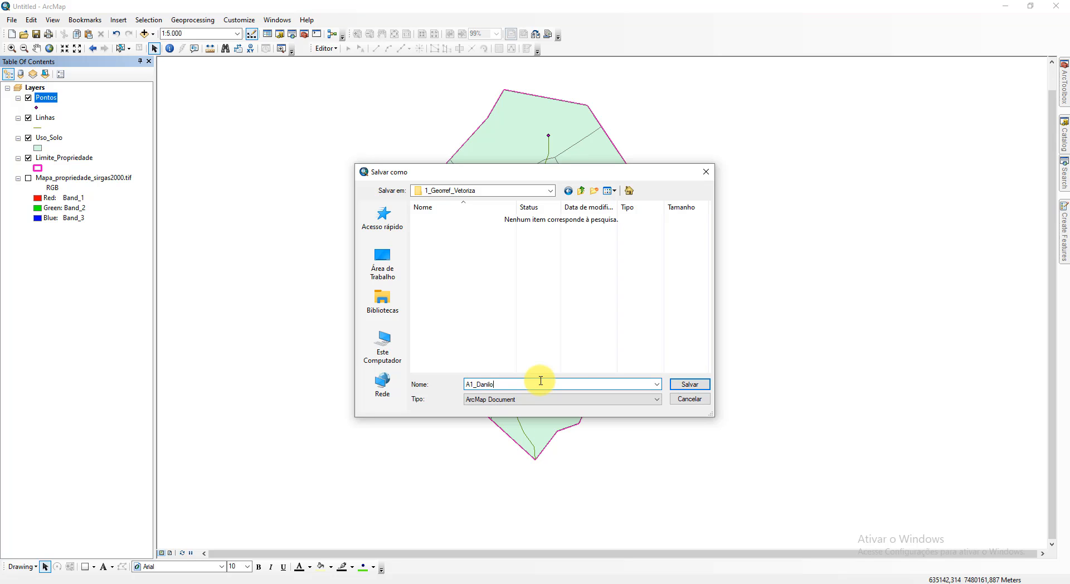
click(702, 387)
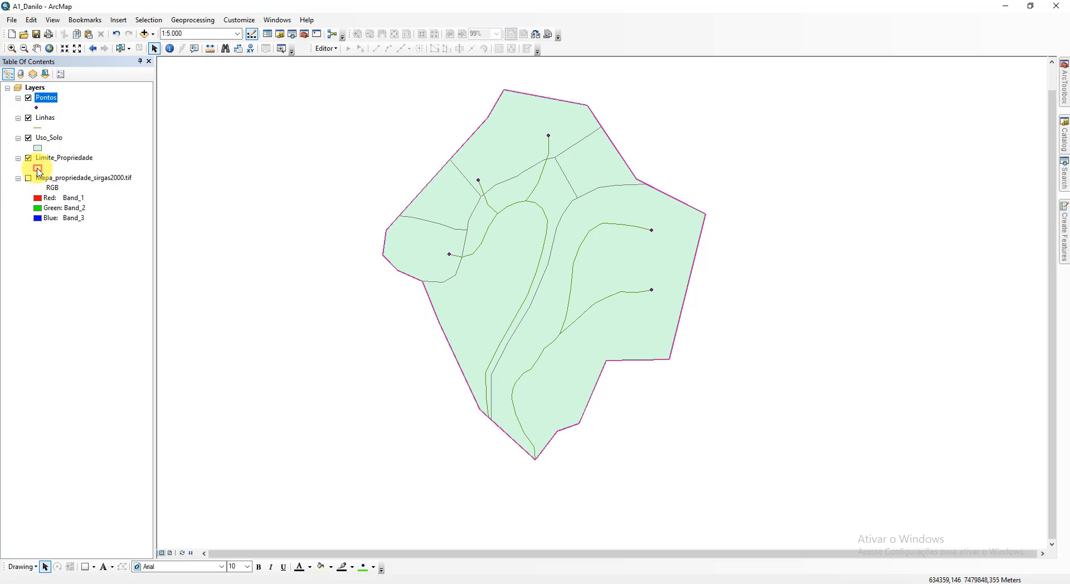
Step: Give the Limite_Propriedade polygon a black outline and no fill color
click(38, 169)
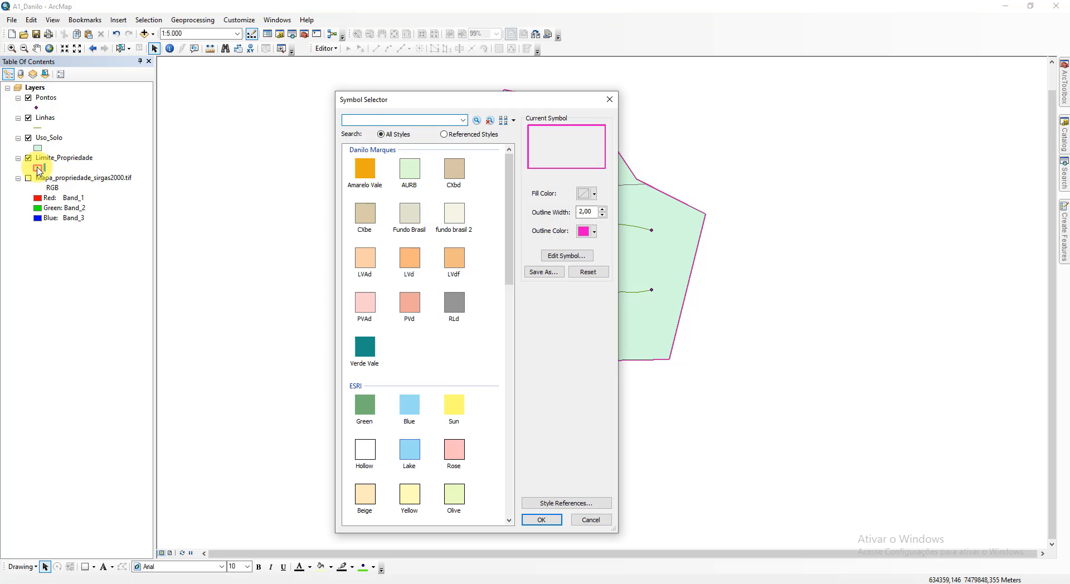
click(591, 232)
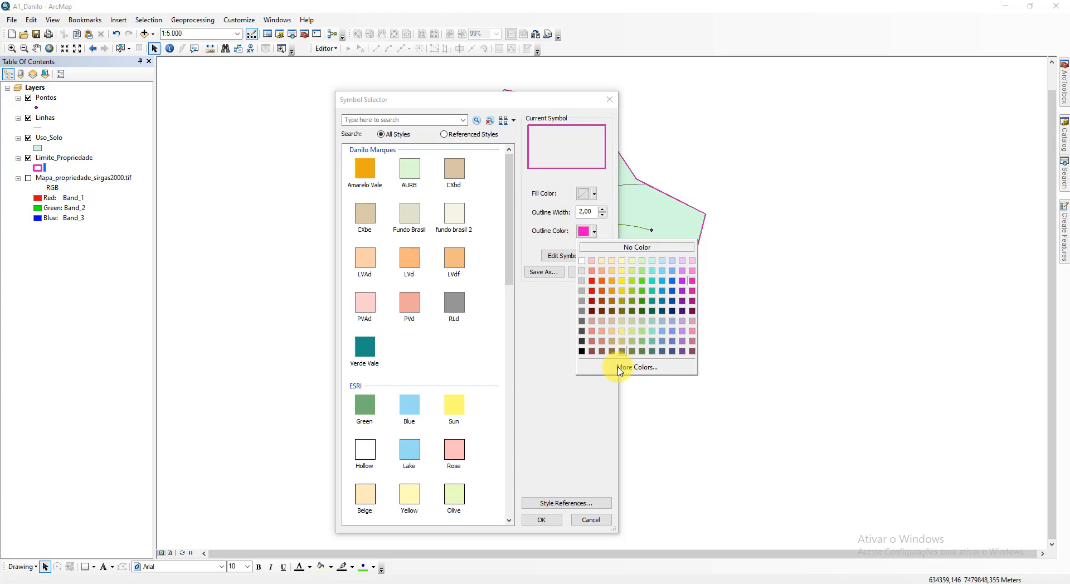
click(582, 353)
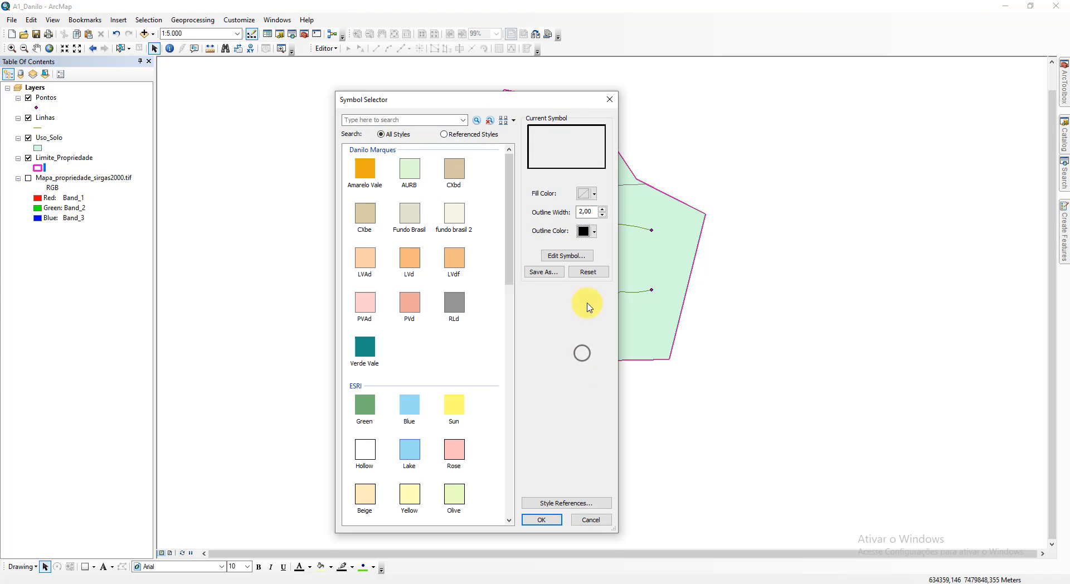
click(593, 194)
click(595, 210)
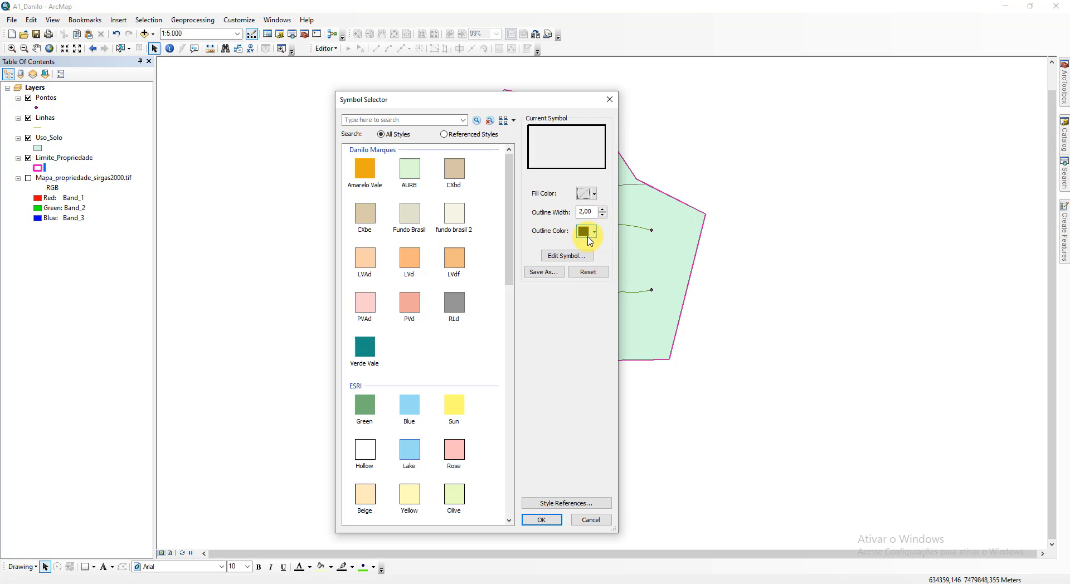
click(542, 519)
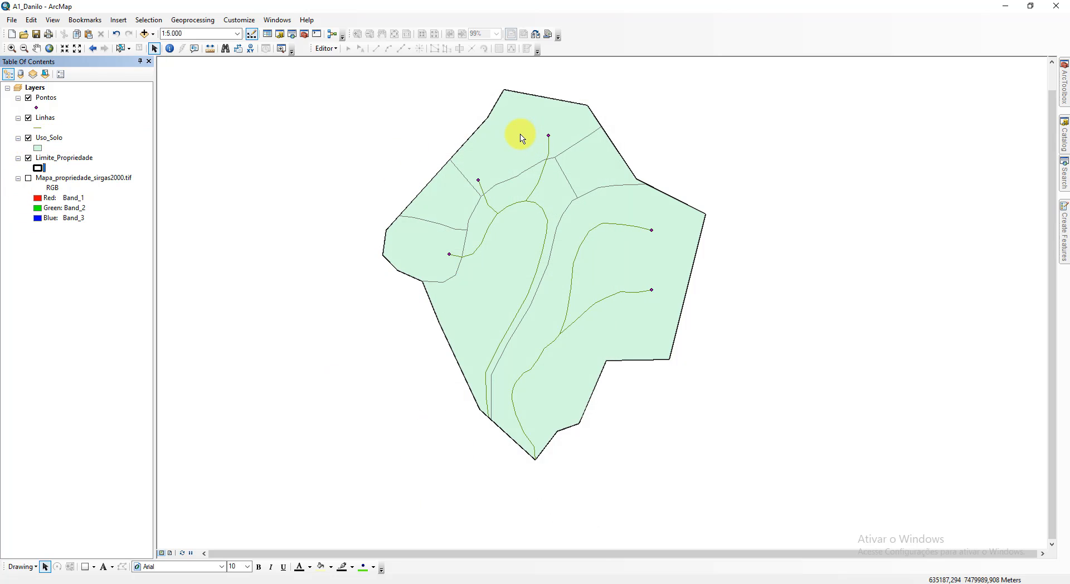
Step: Symbolize the Uso_Solo layer by unique values of the Uso field, adding all values and excluding the all other values class
right_click(42, 138)
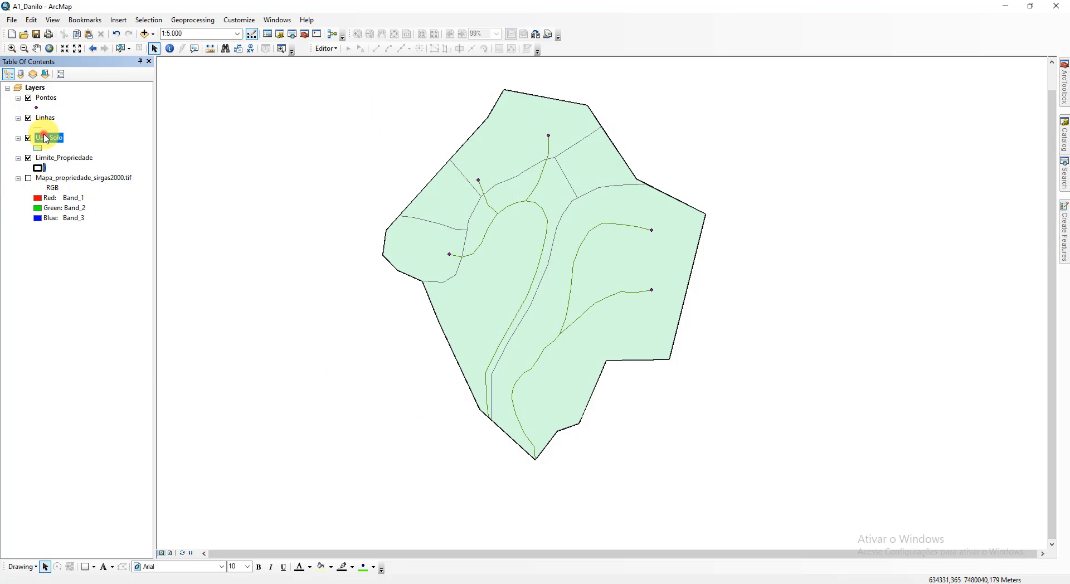
click(131, 366)
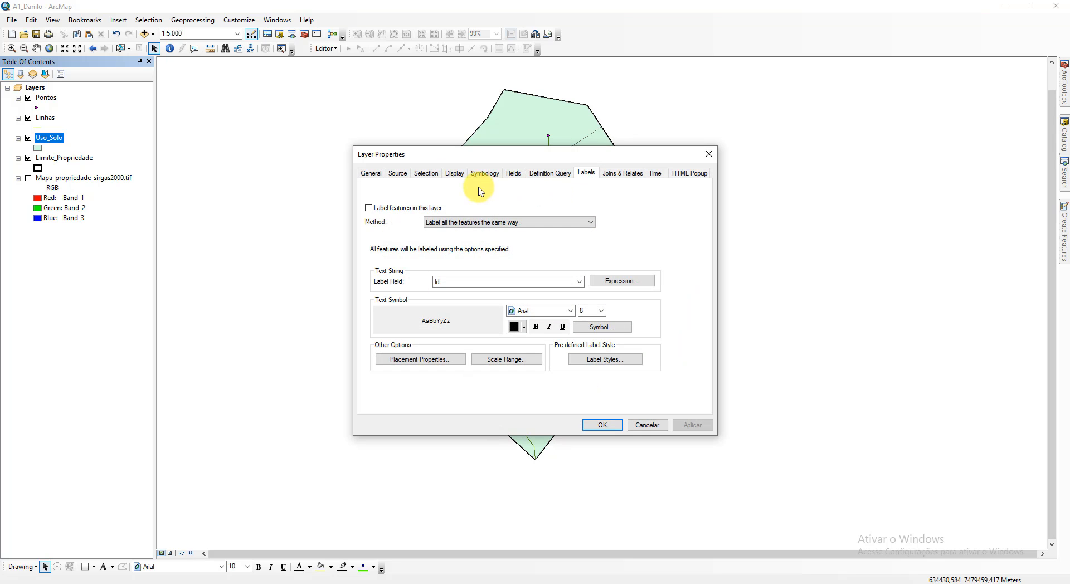
click(484, 173)
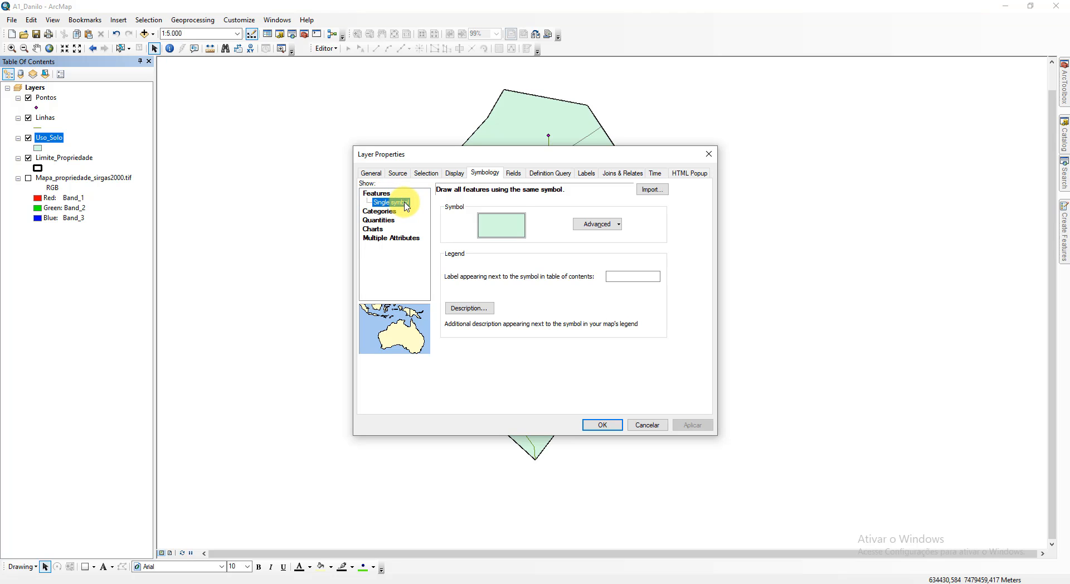
click(383, 214)
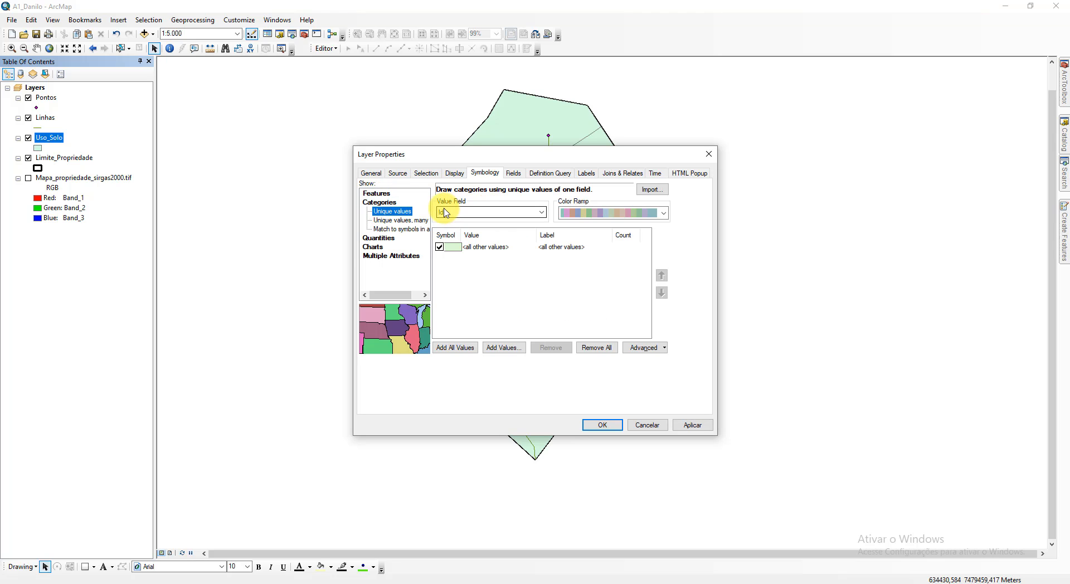
click(485, 215)
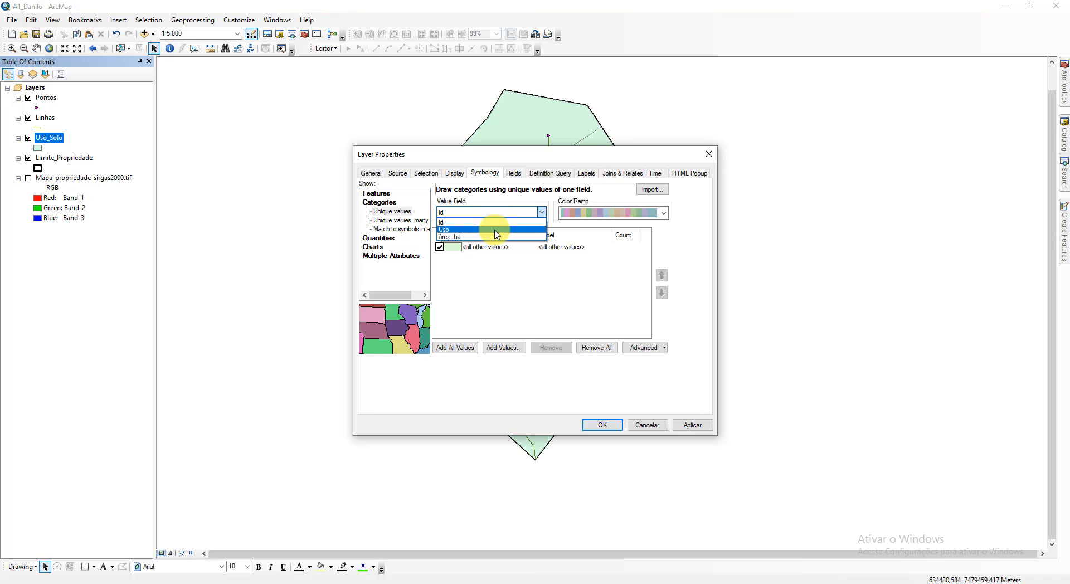
click(495, 230)
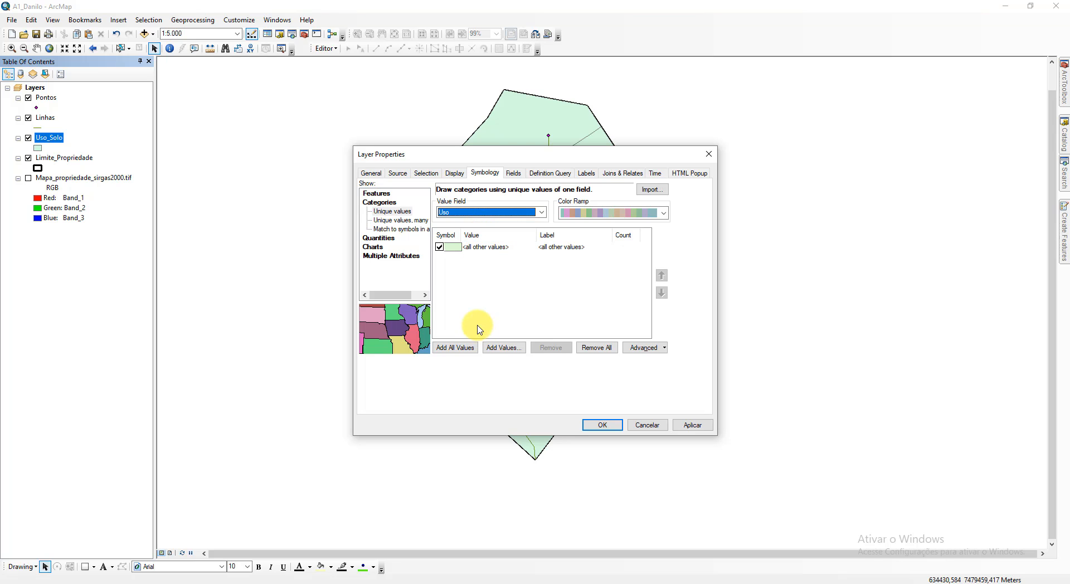
click(456, 347)
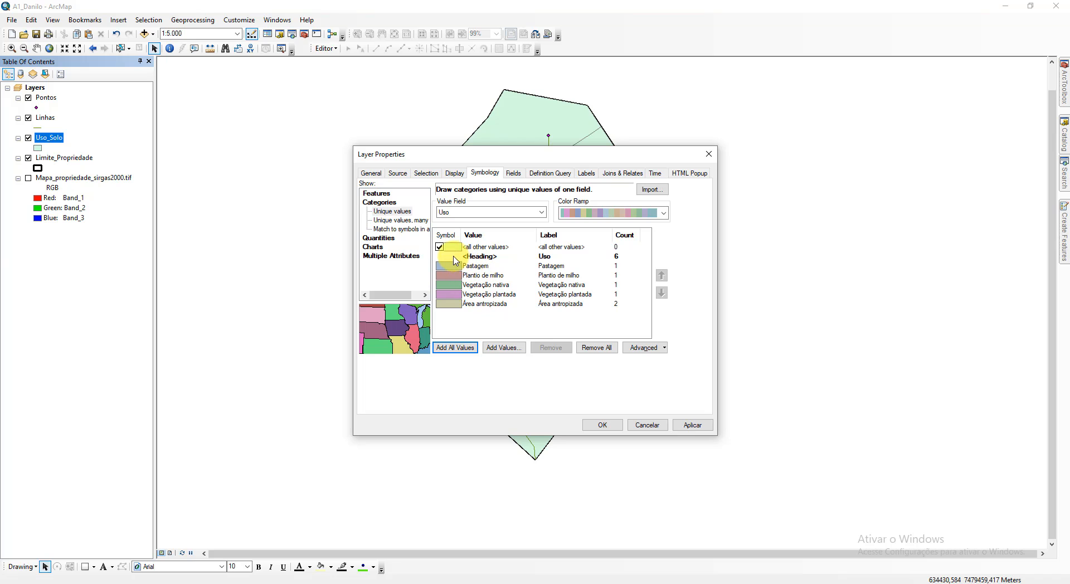
click(440, 247)
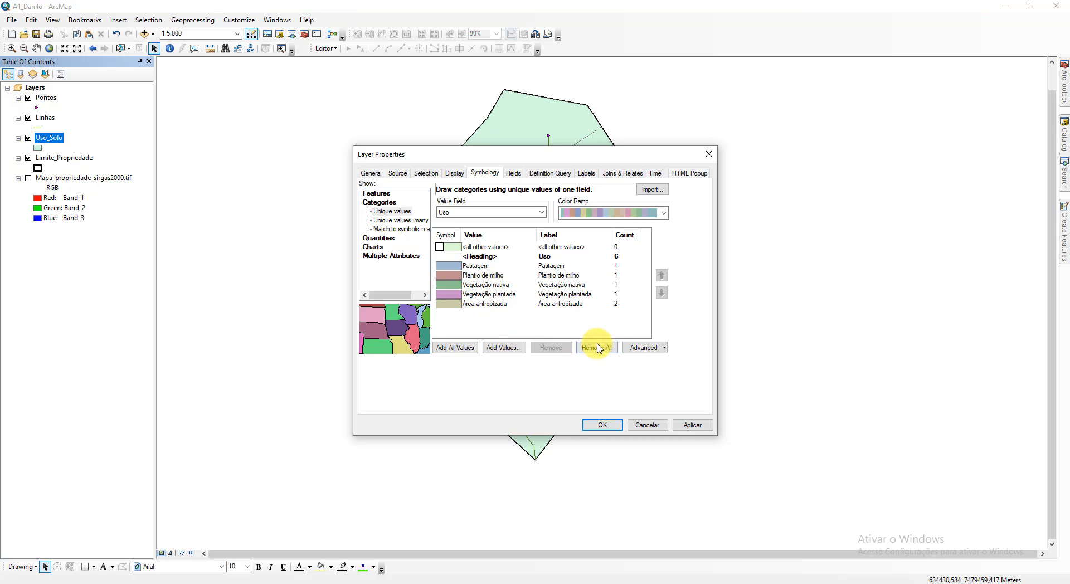
click(602, 425)
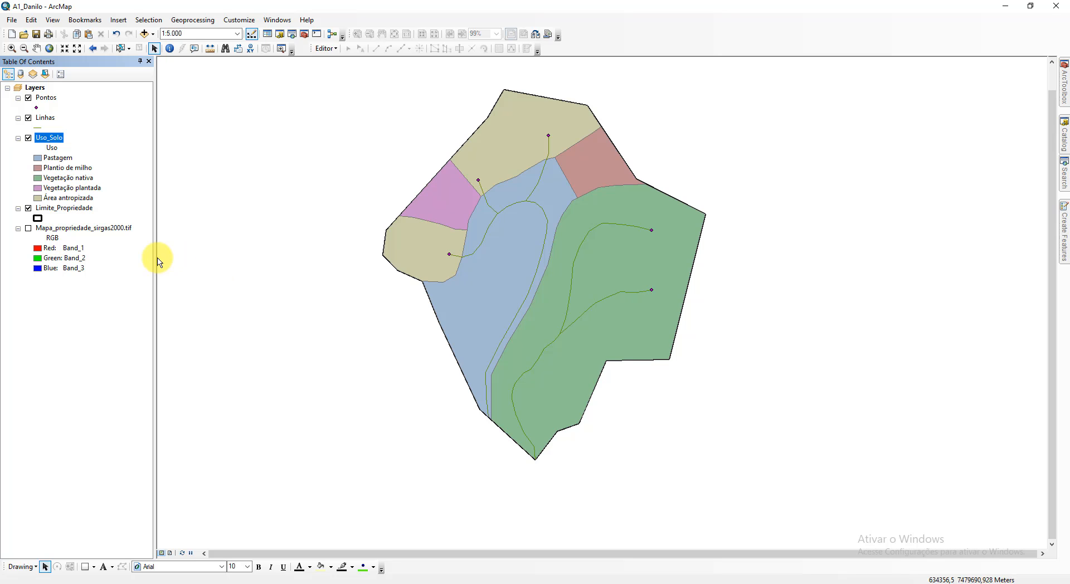
Step: Apply the ESRI Green symbol to the Vegetação nativa class of Uso_Solo
double_click(38, 177)
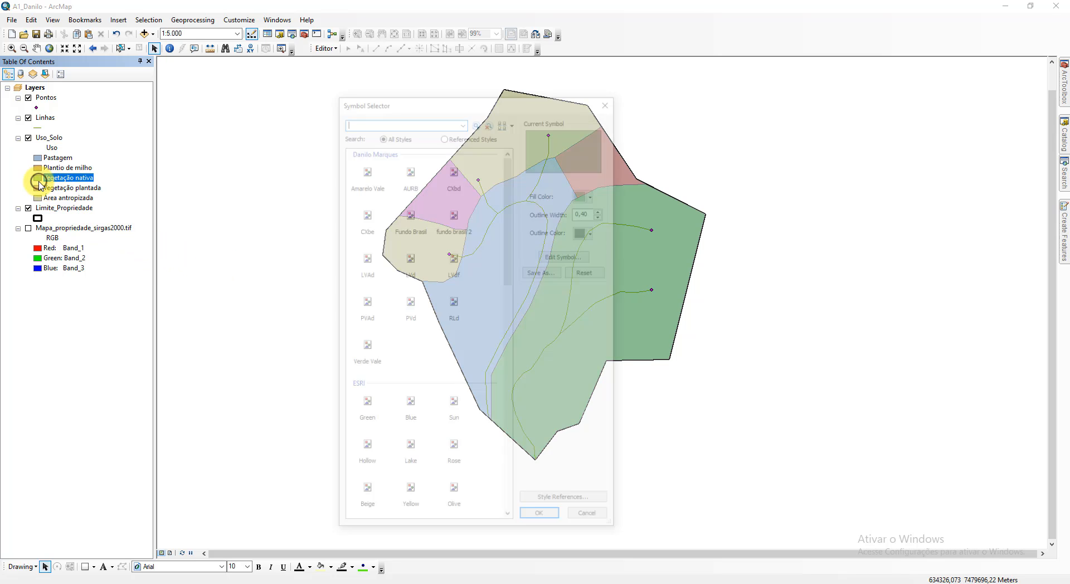
click(367, 410)
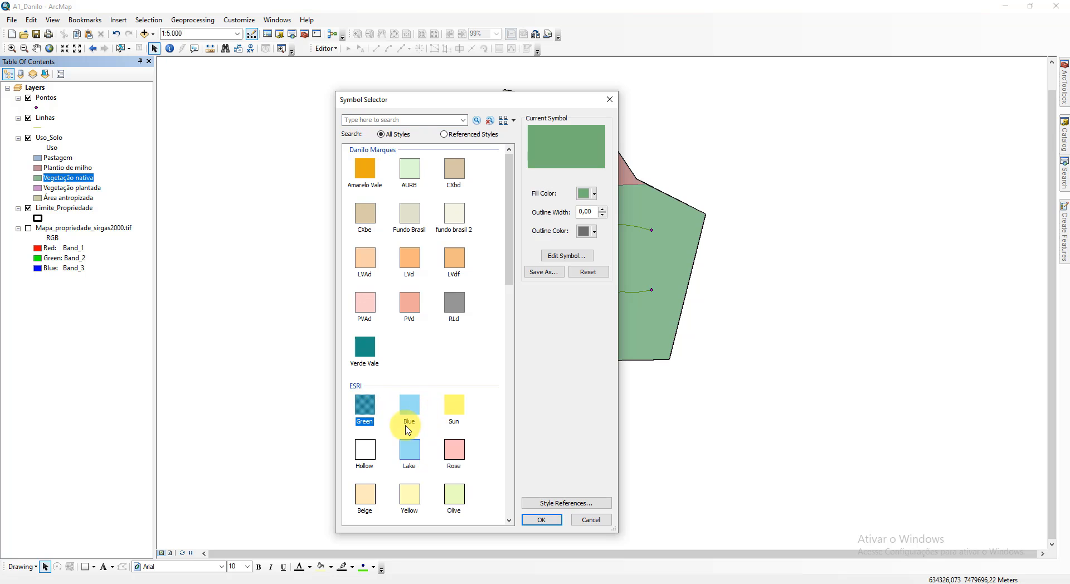
click(539, 520)
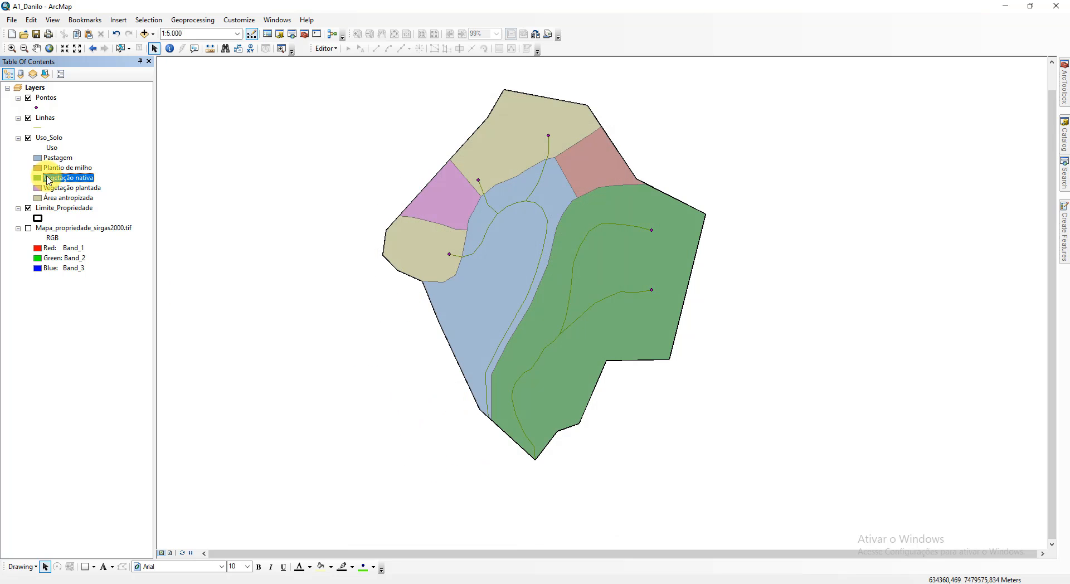
Step: Apply the ESRI Sun symbol to the Pastagem class and change its fill to a darker yellow
double_click(38, 158)
click(454, 404)
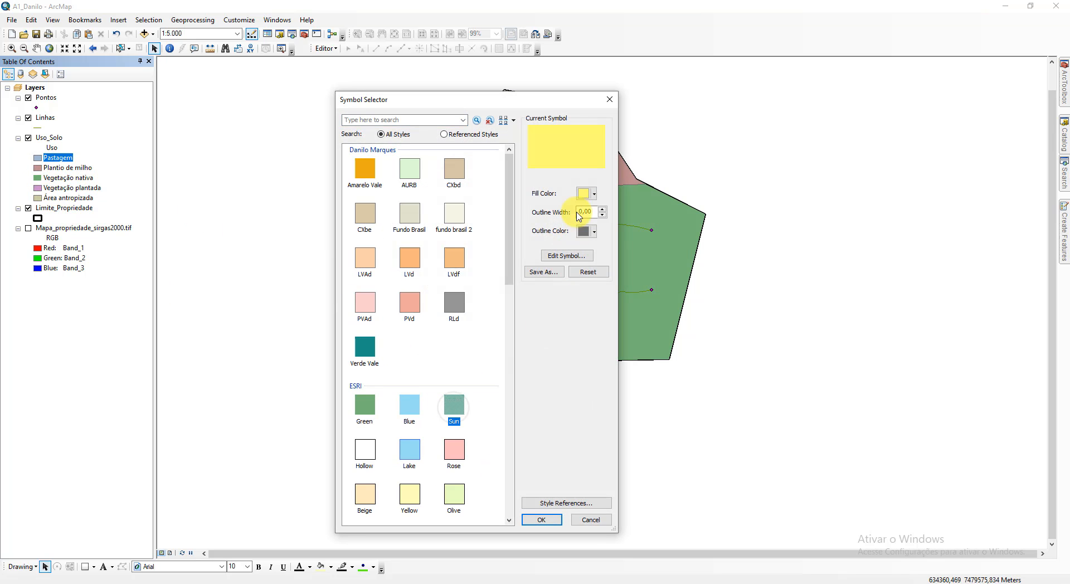
click(584, 193)
click(624, 253)
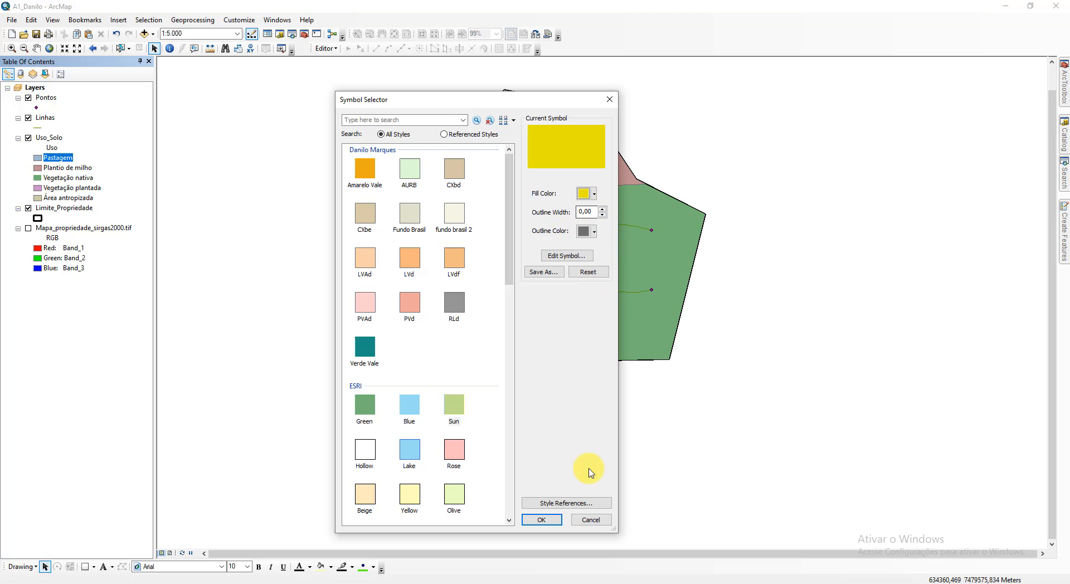
click(554, 524)
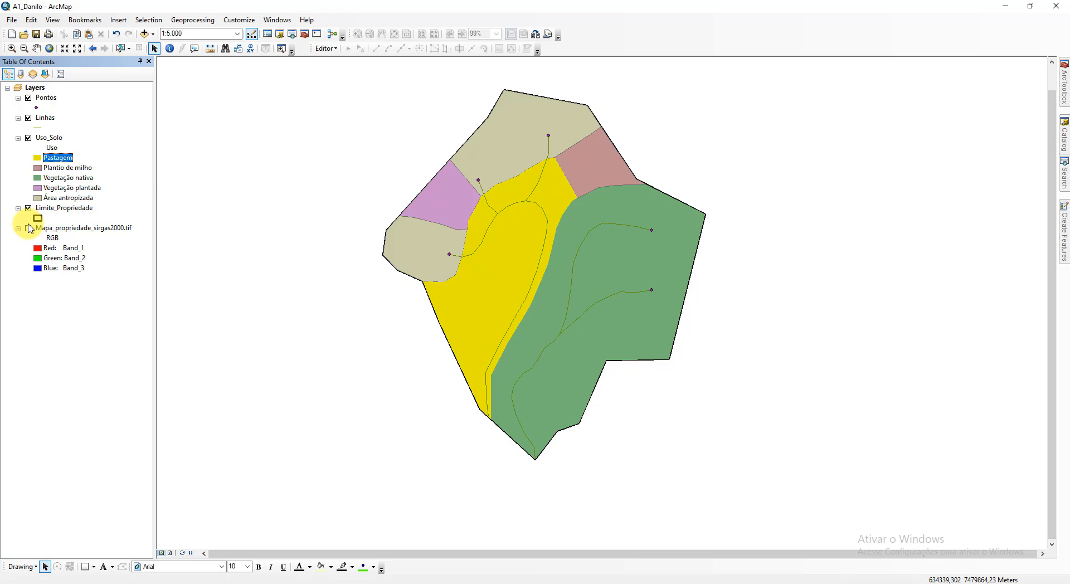
Step: Give the Plantio de milho class a light orange fill without an outline
double_click(37, 167)
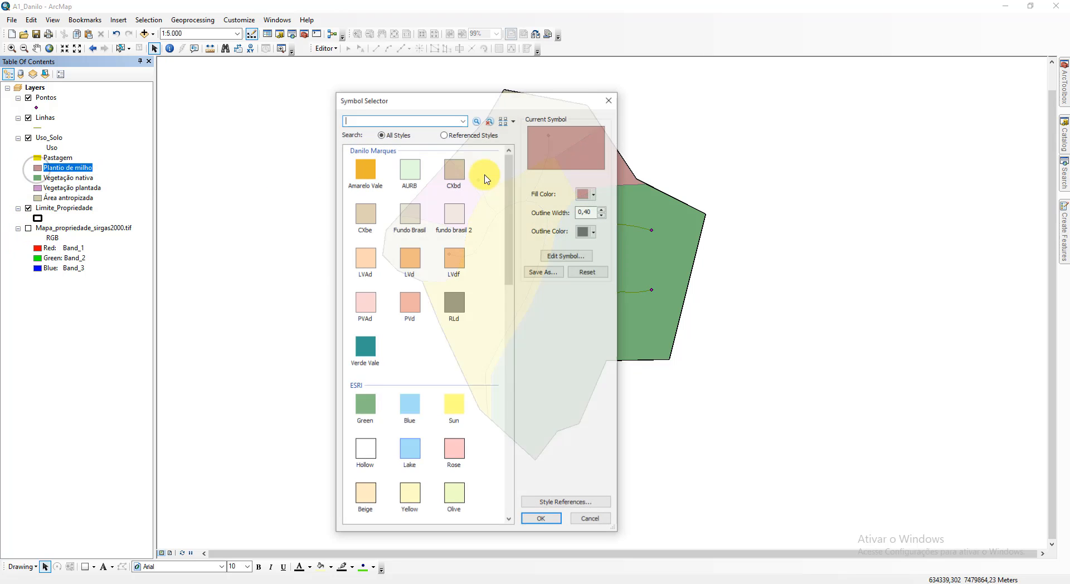
click(585, 194)
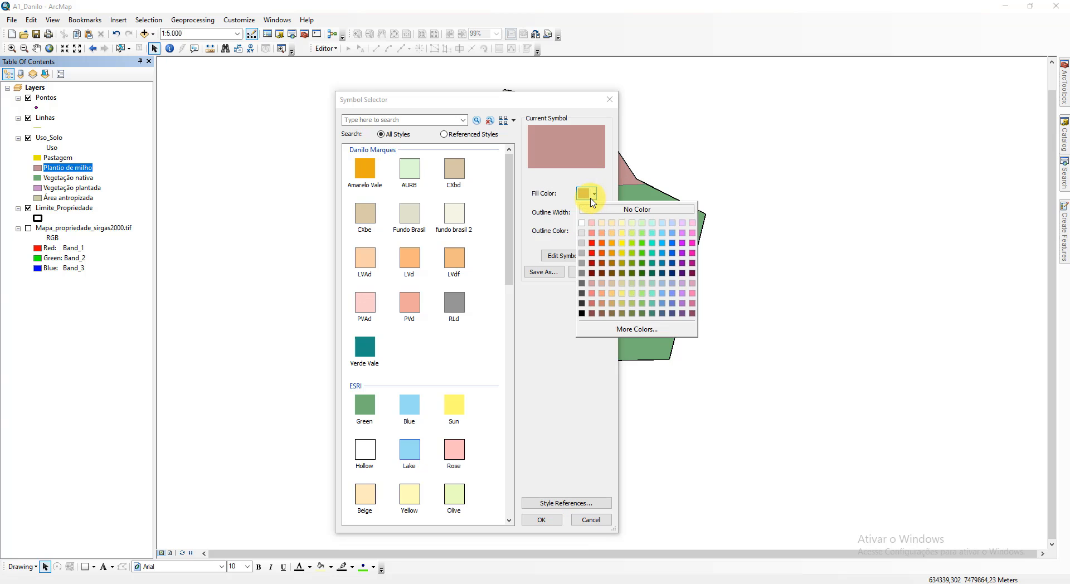
click(610, 292)
click(540, 518)
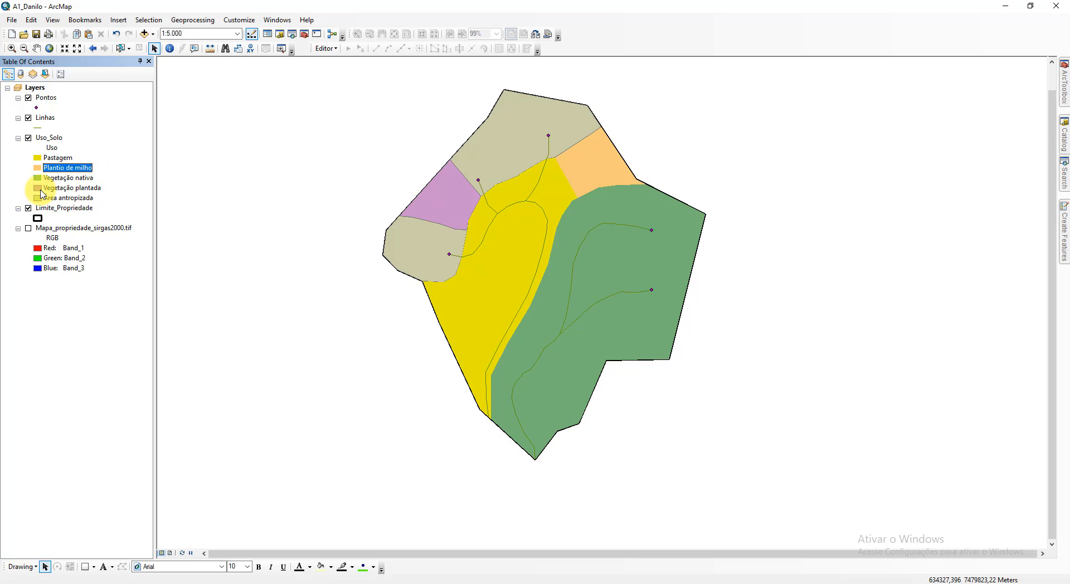
Step: Give the Vegetação plantada class a light green fill and an outline width of 0
double_click(41, 191)
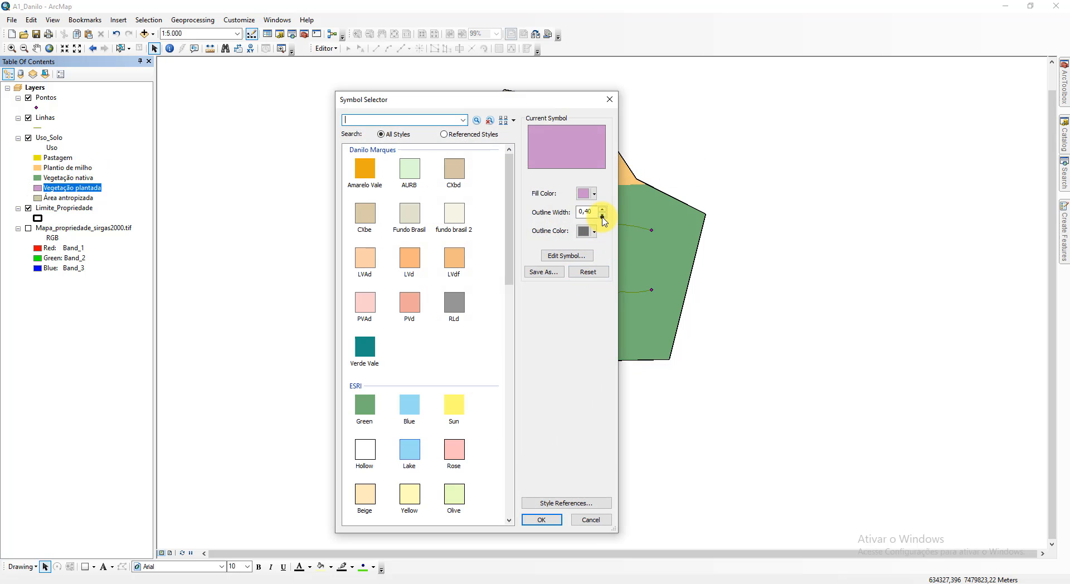
click(586, 194)
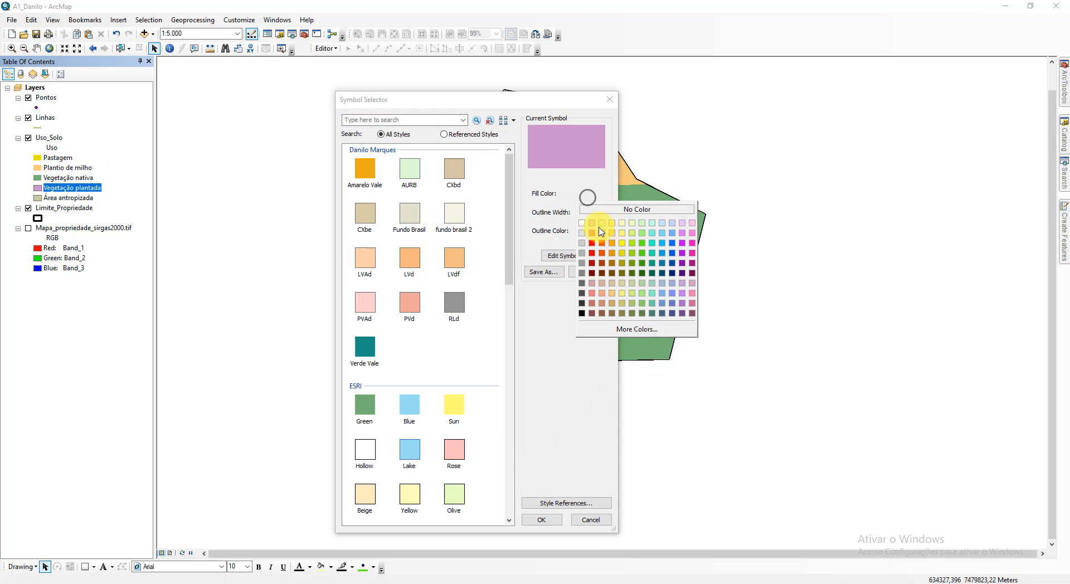
click(645, 291)
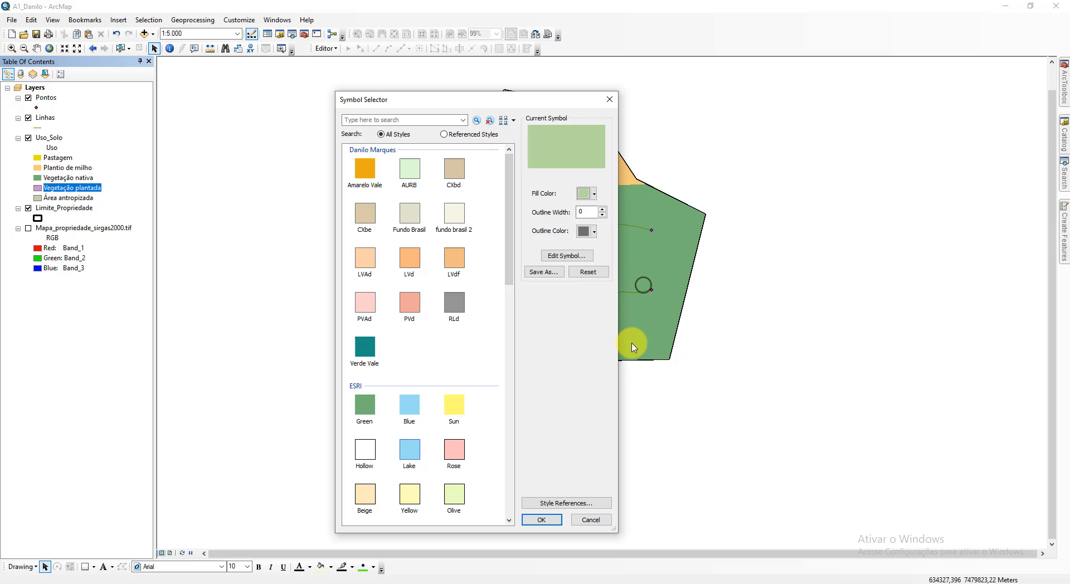
click(539, 520)
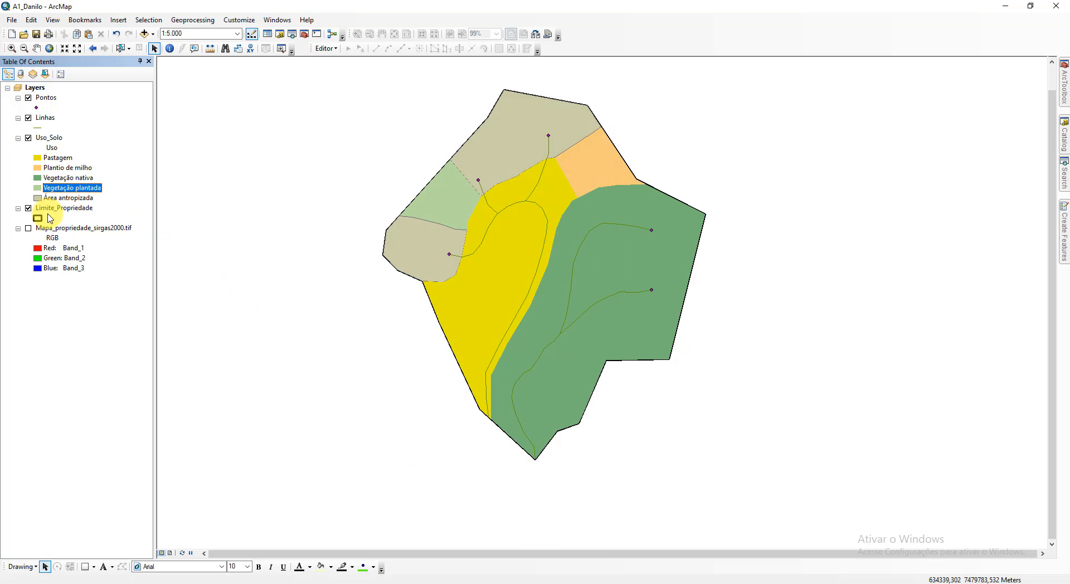
Step: Give the Área antropizada class of Uso_Solo a light pink fill without an outline
click(39, 199)
click(587, 194)
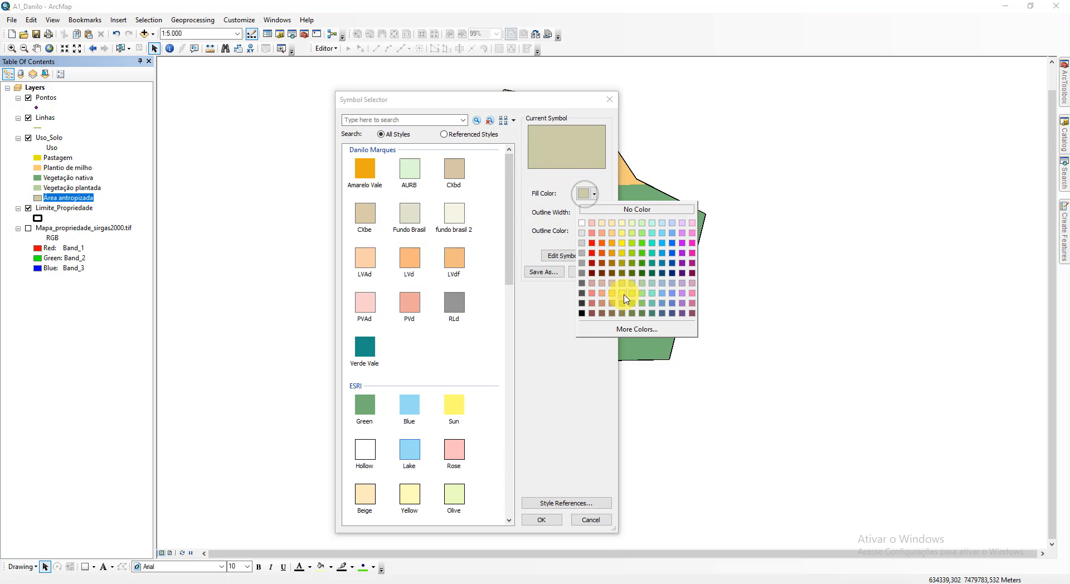
click(606, 284)
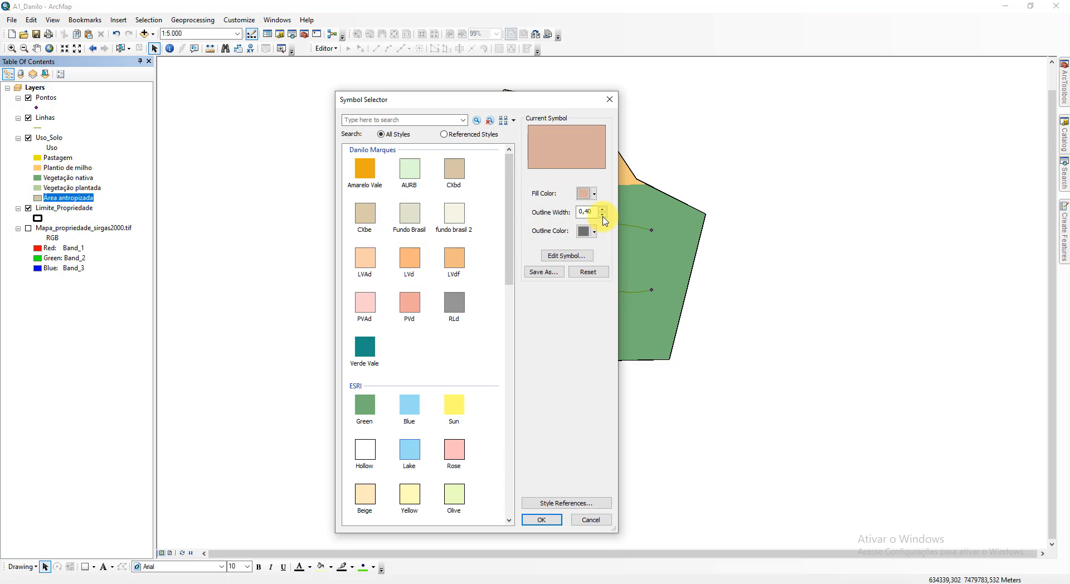
click(538, 518)
click(39, 198)
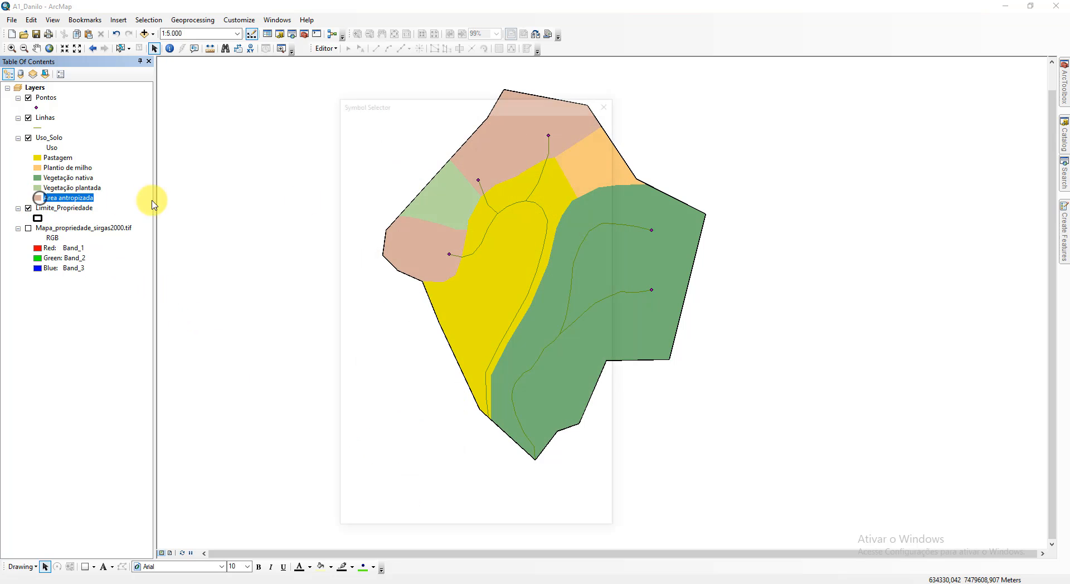
click(585, 193)
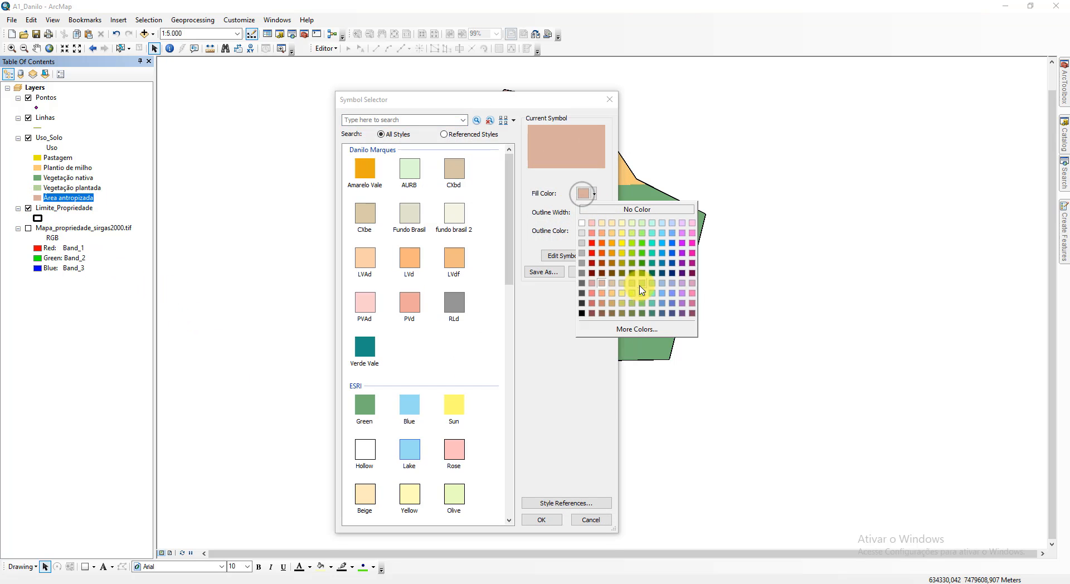
click(594, 283)
click(543, 518)
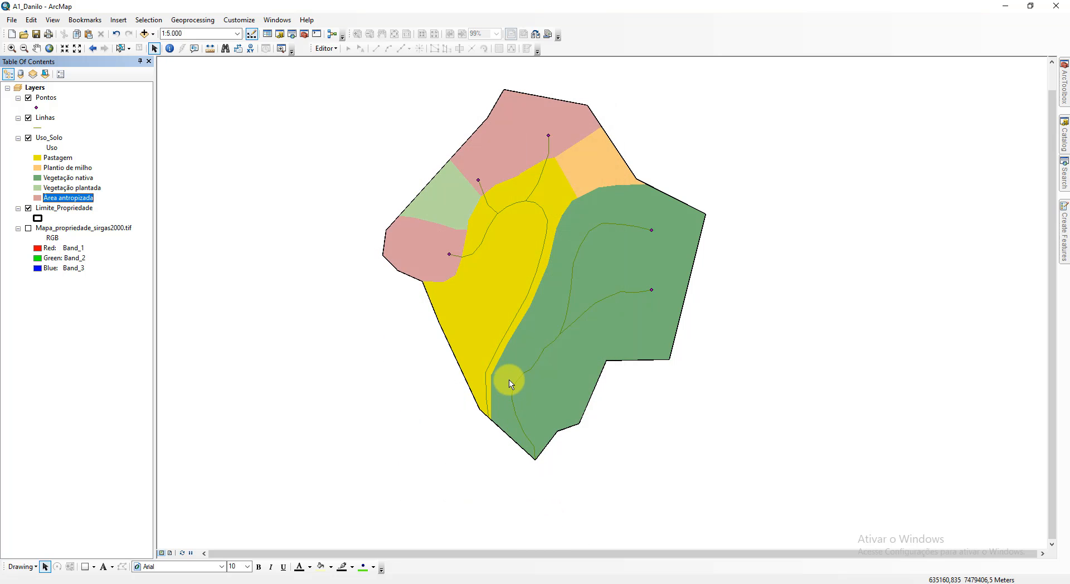
Step: Symbolize the Linhas layer by unique values of the Nome field, adding all values
right_click(53, 123)
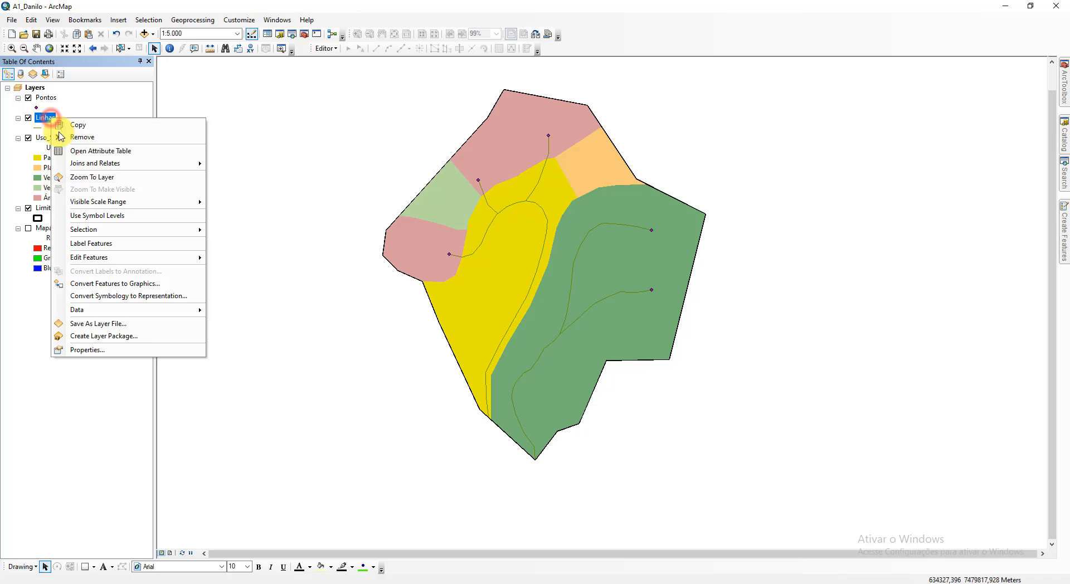
click(136, 351)
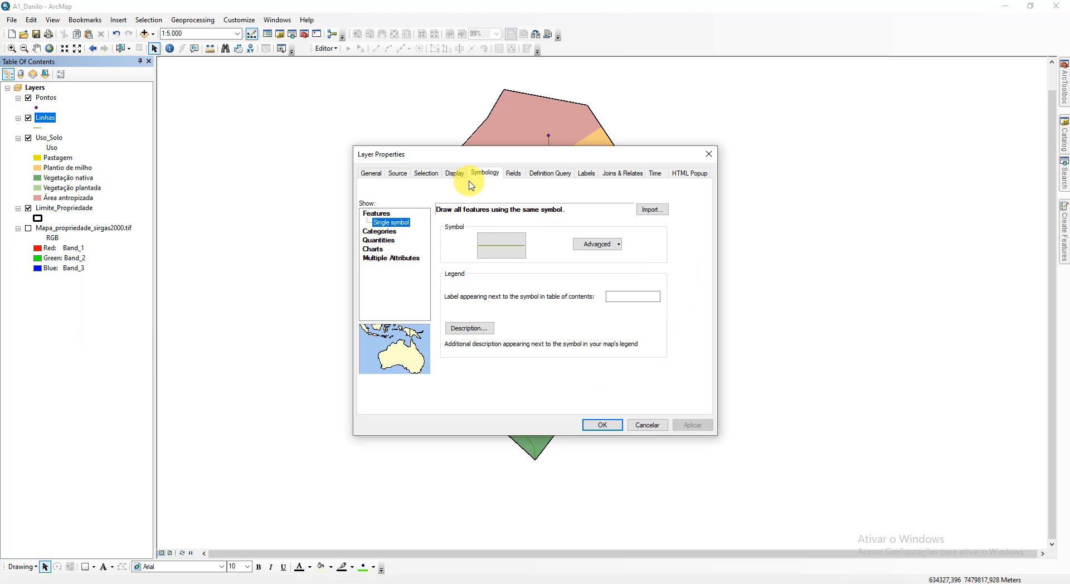
click(387, 231)
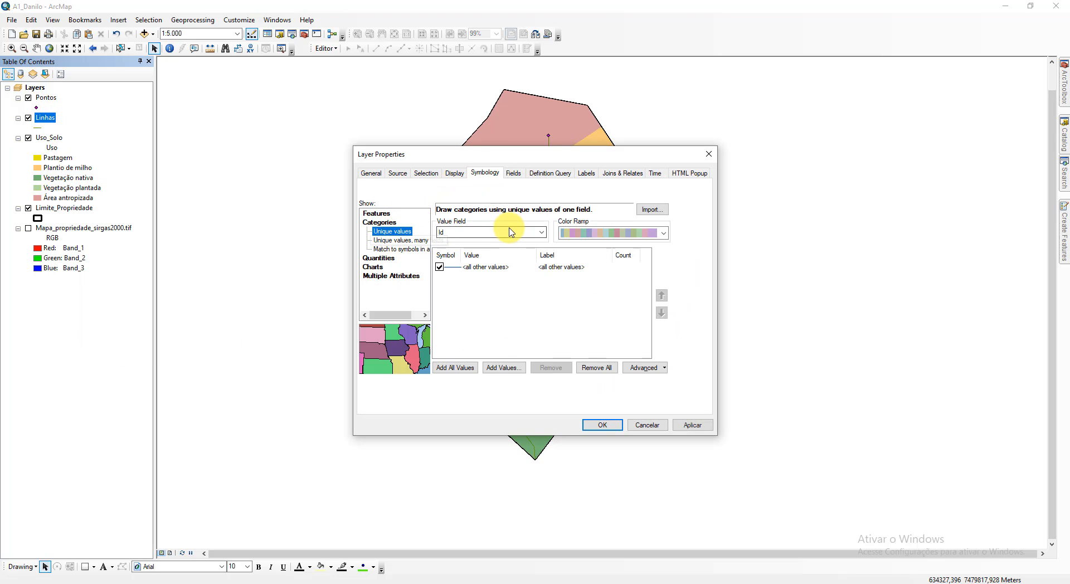
click(490, 233)
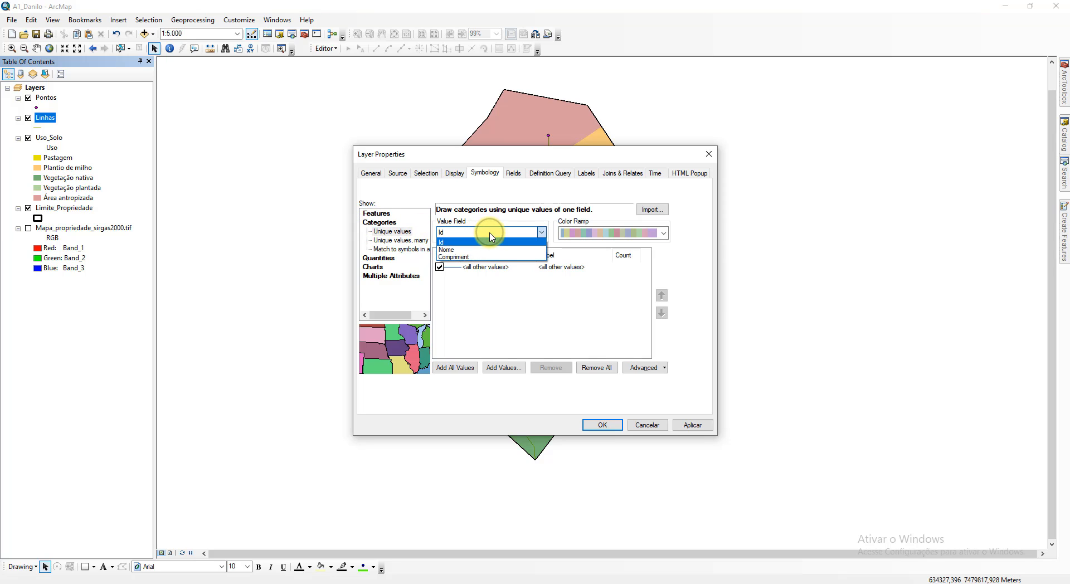
click(468, 250)
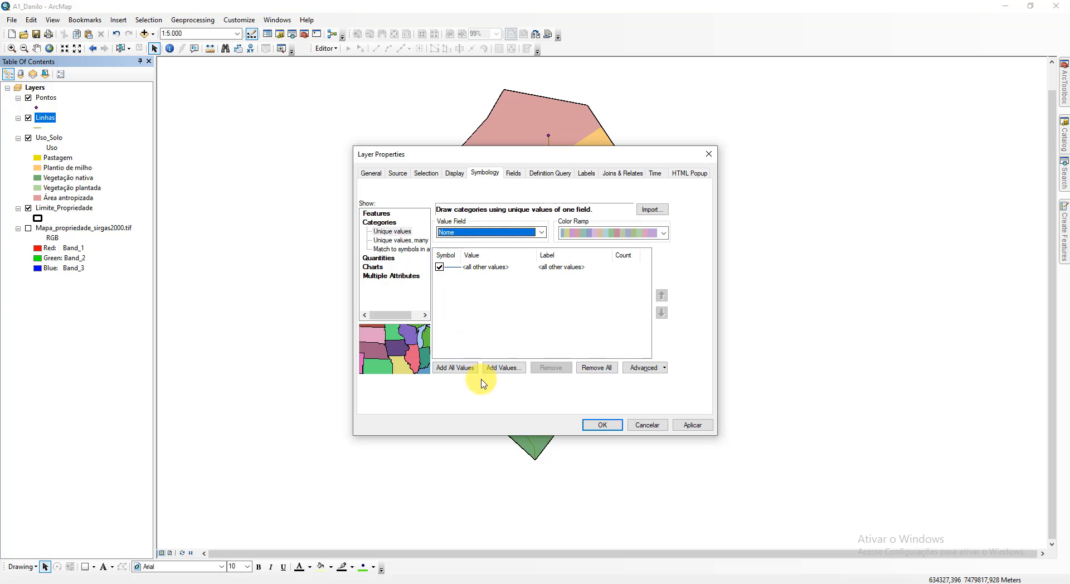
click(467, 370)
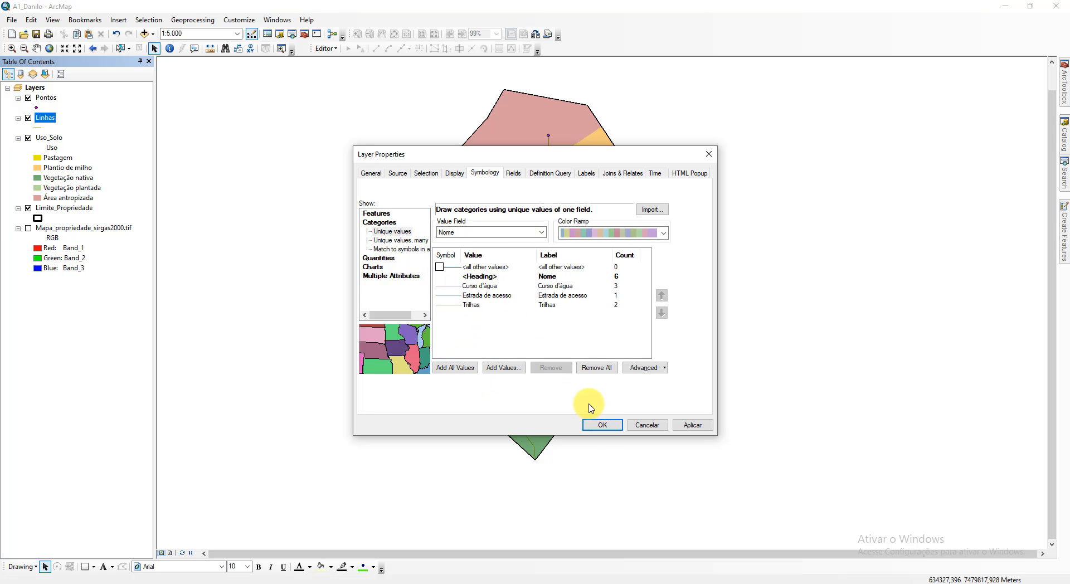
click(604, 425)
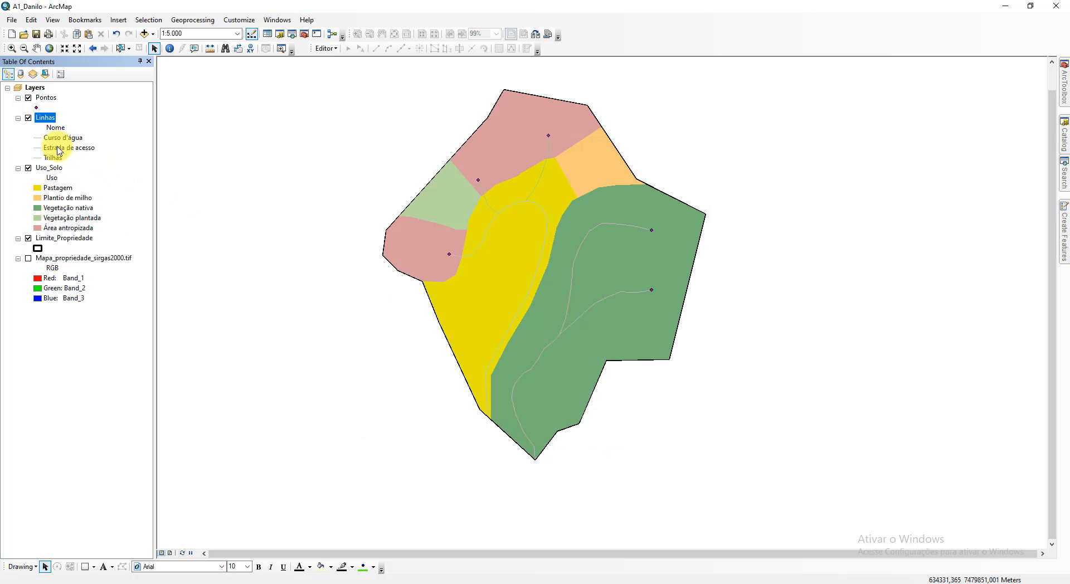
Step: Apply the ESRI River symbol to the Curso d'água class and set its width to 1,5
click(37, 139)
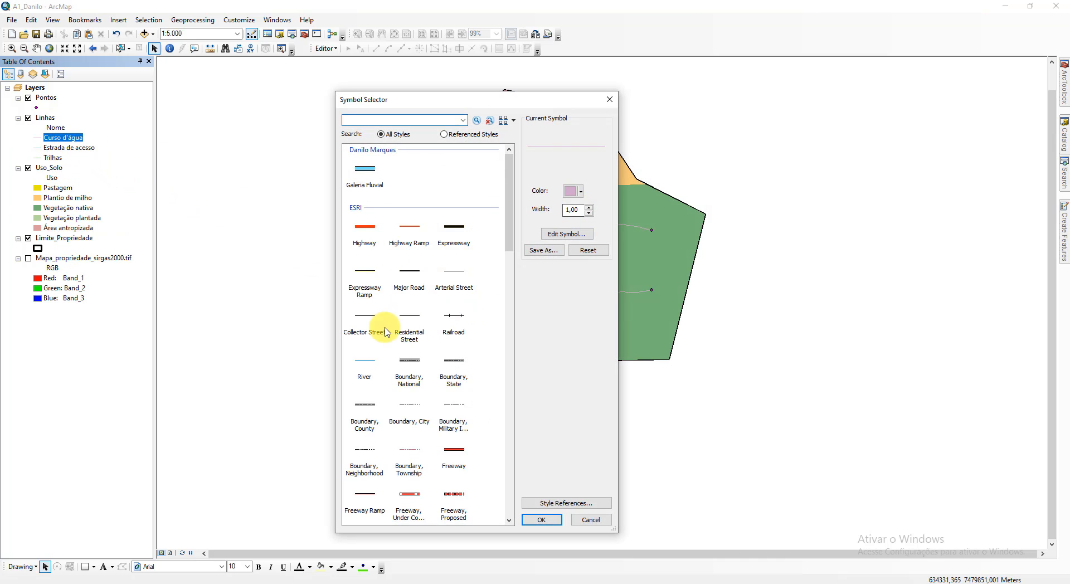
click(365, 362)
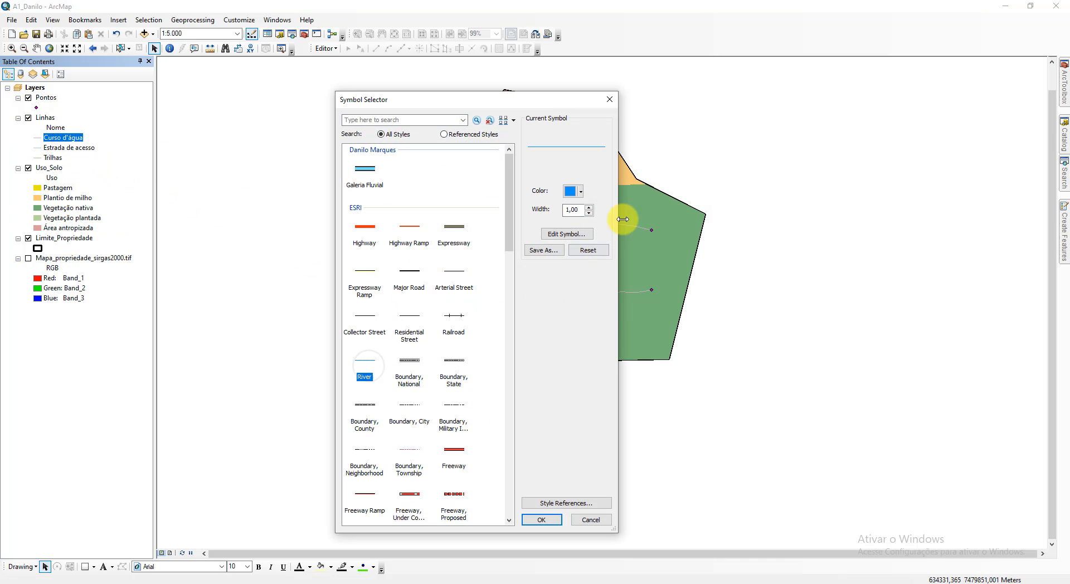
click(570, 211)
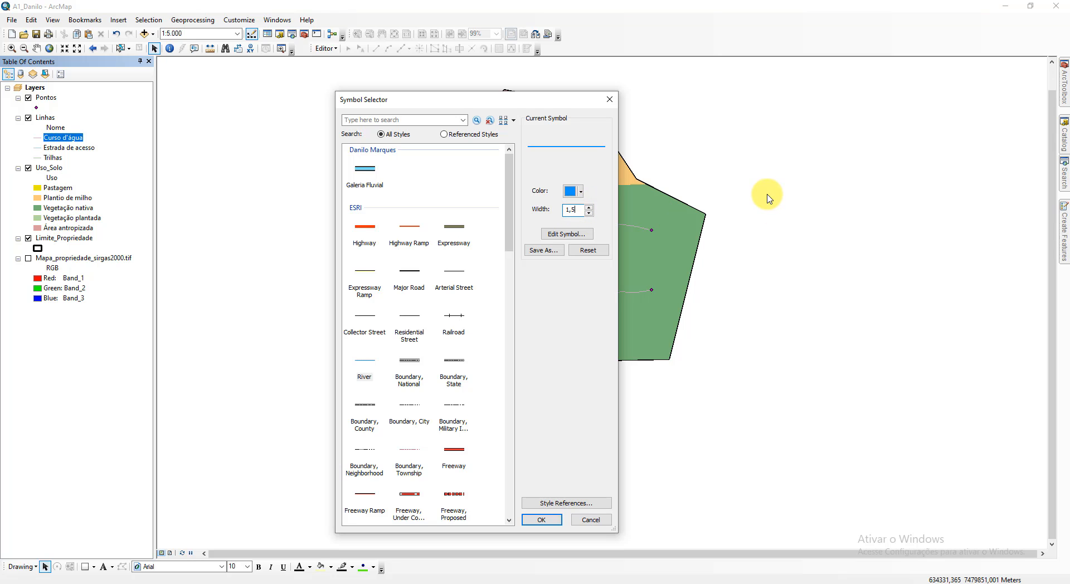
click(554, 520)
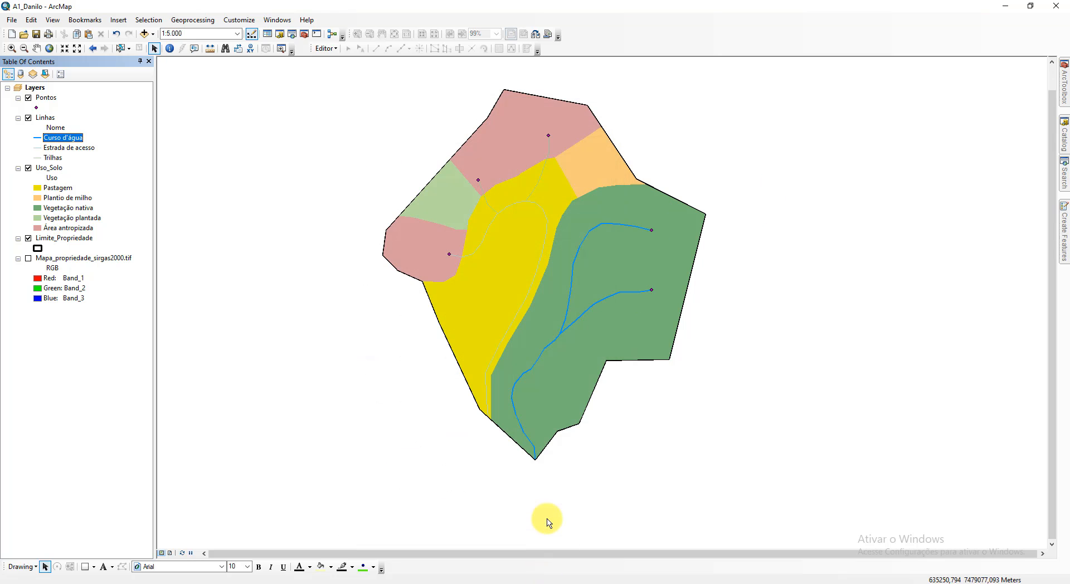
Step: Apply the ESRI Highway Ramp symbol to the Estrada de acesso class
click(38, 148)
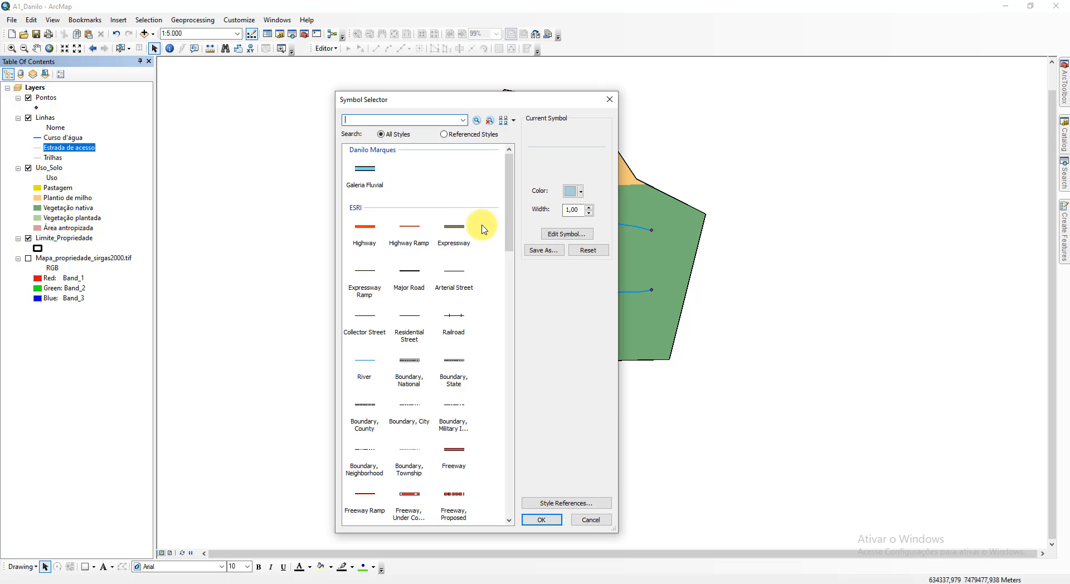
click(410, 234)
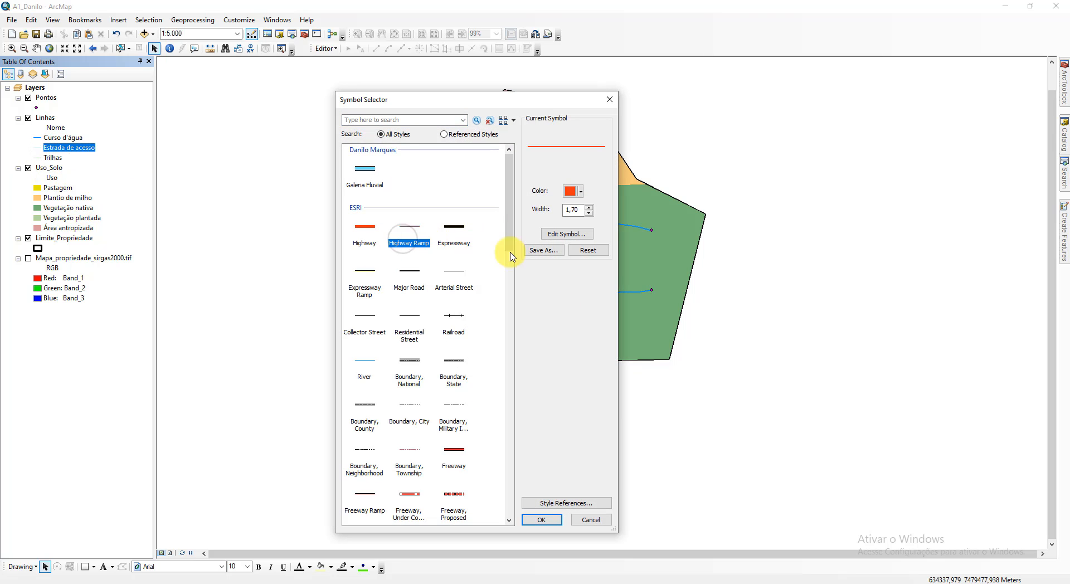
click(553, 521)
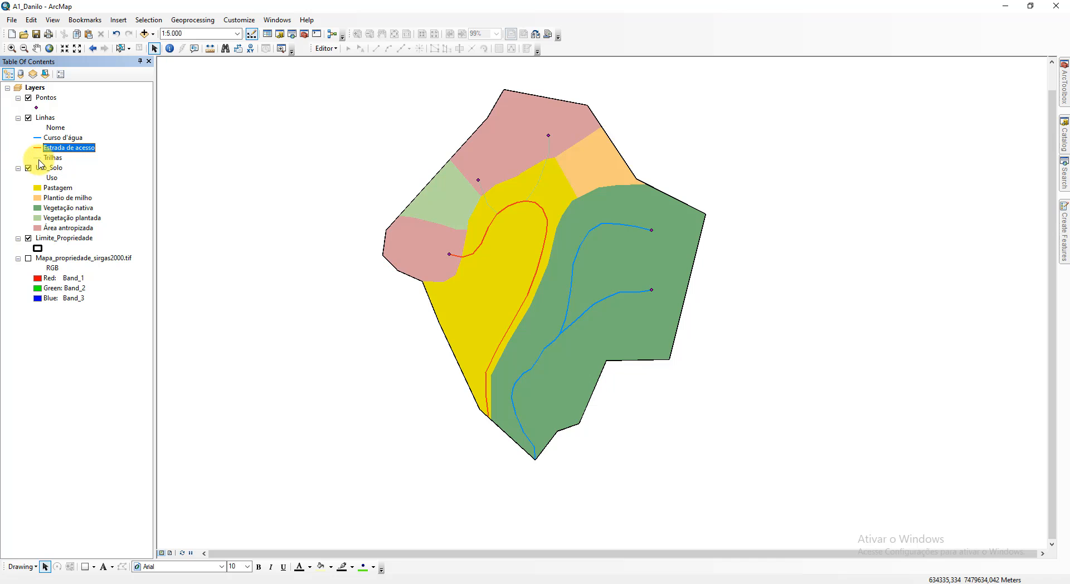
Step: Apply the Dashed 4:4 symbol to the Trilhas class with a width of 2 and a red color
click(38, 159)
click(413, 371)
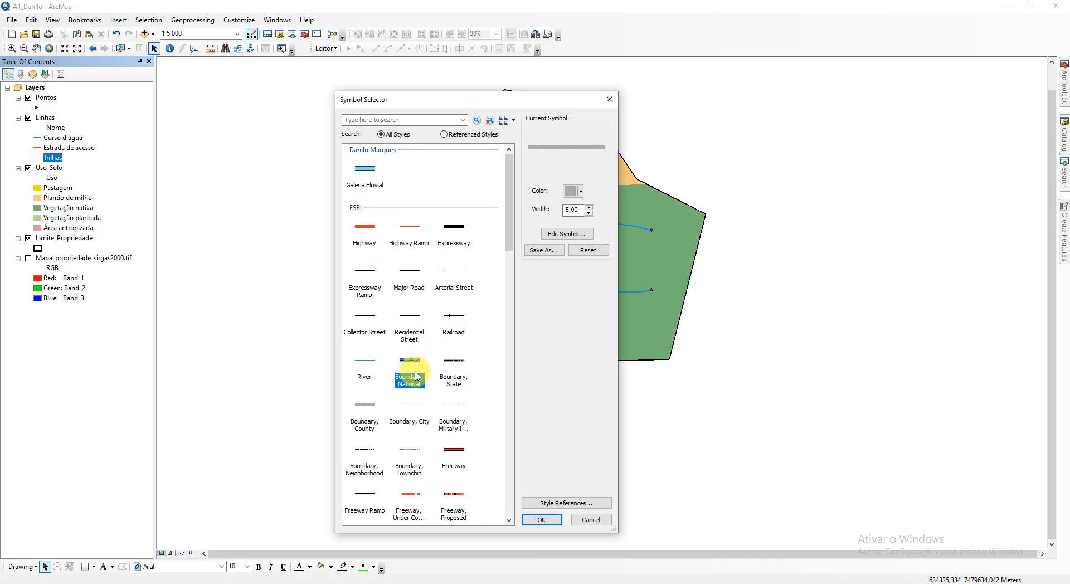
text(da)
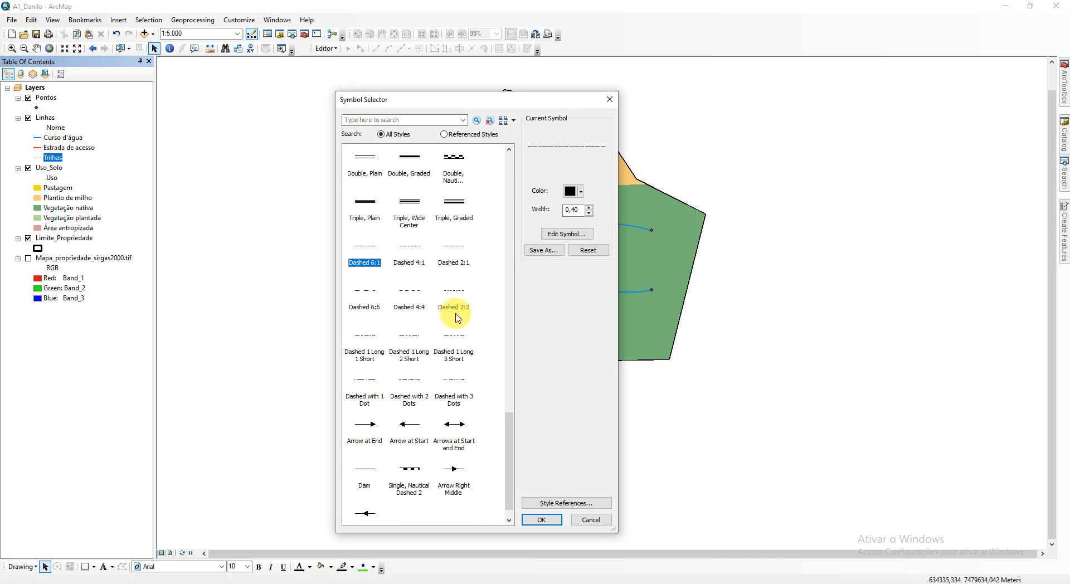
click(411, 307)
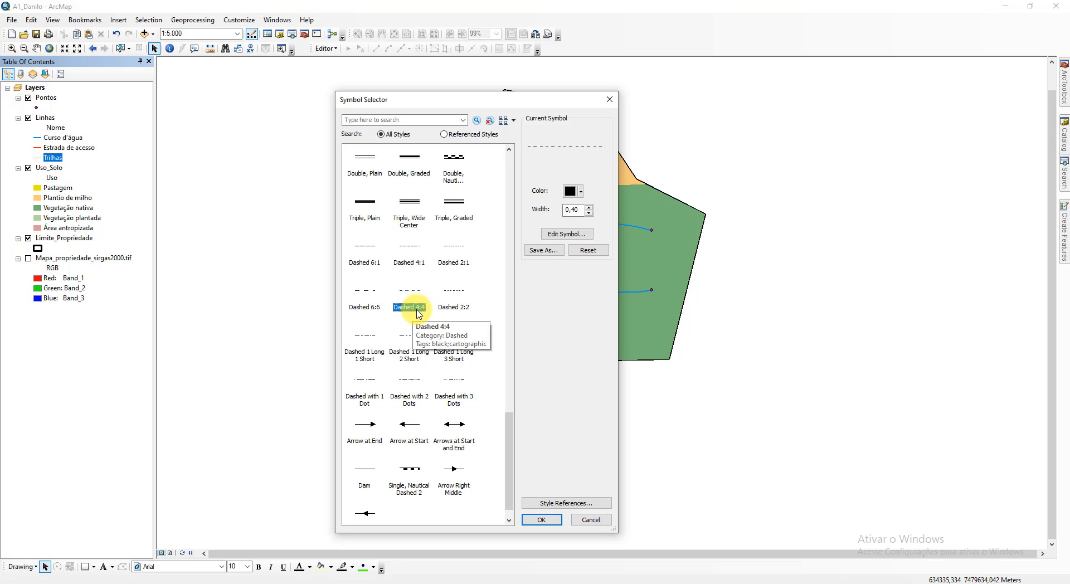
click(575, 193)
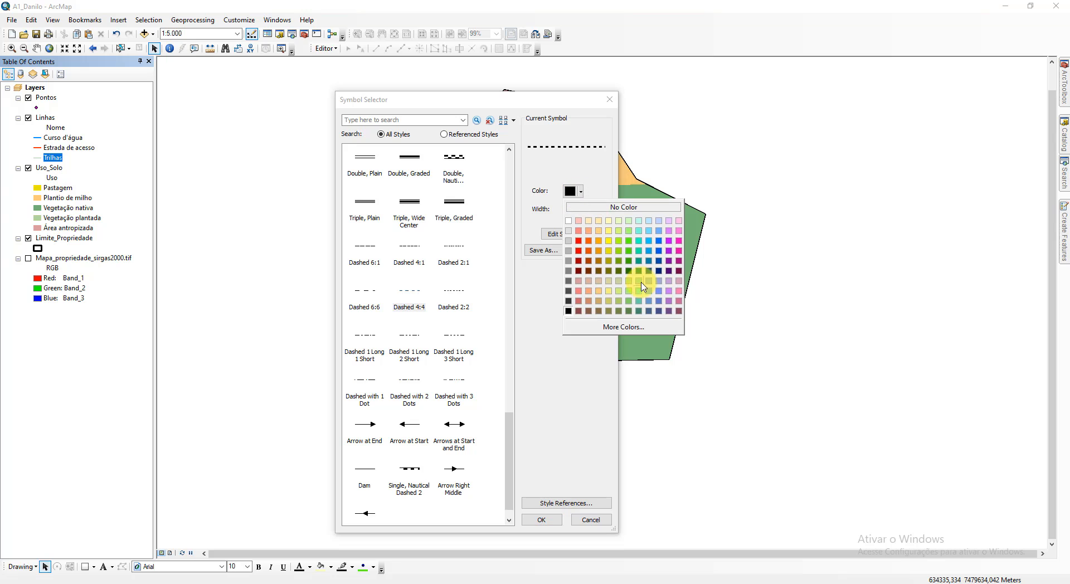
click(591, 295)
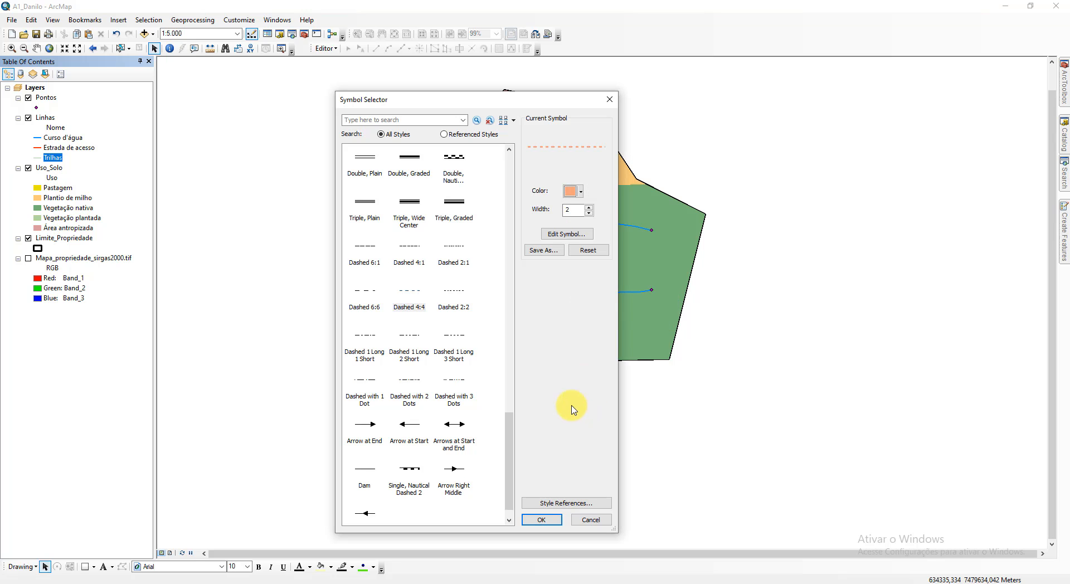
click(582, 192)
click(578, 290)
click(557, 522)
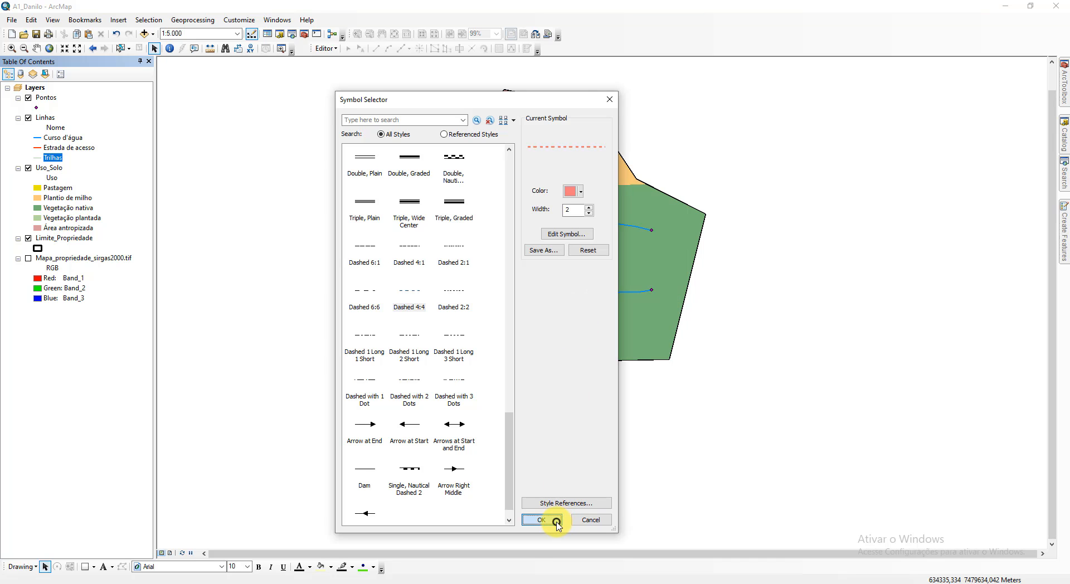
Step: Change the line color of the Trilhas class to orange-red
click(37, 158)
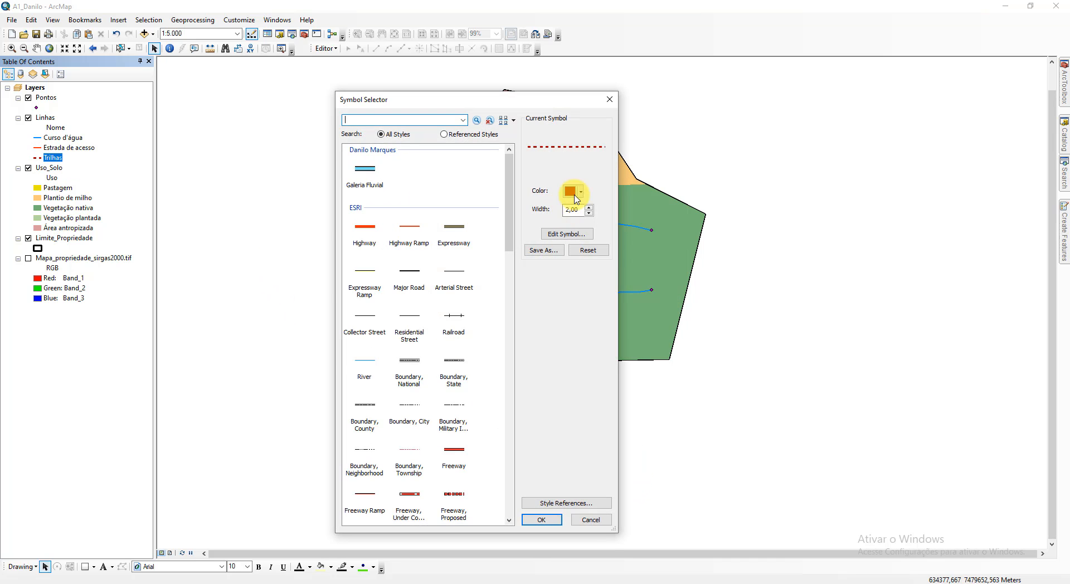
click(578, 198)
click(594, 261)
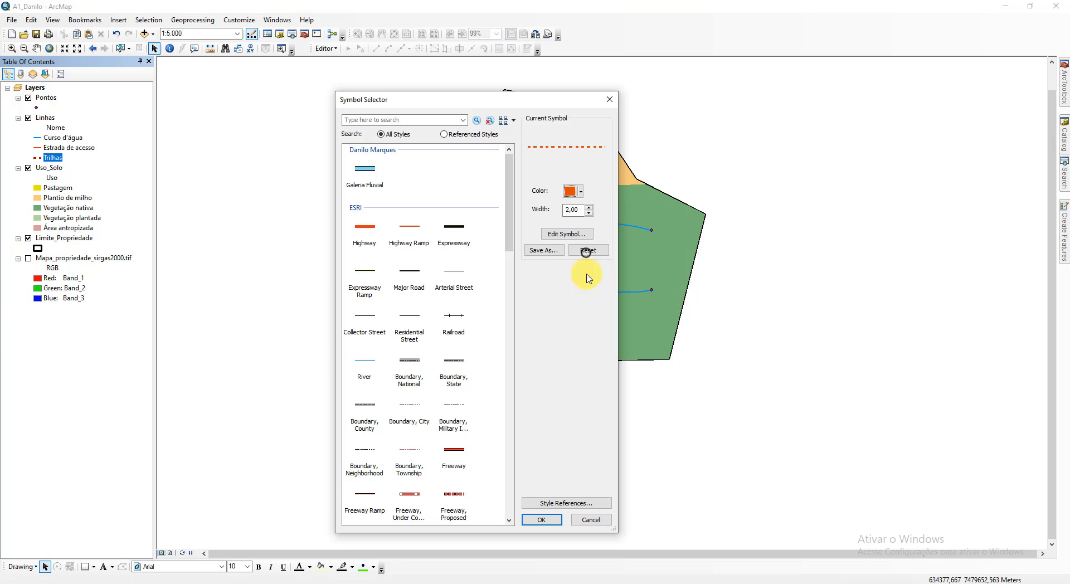
click(556, 520)
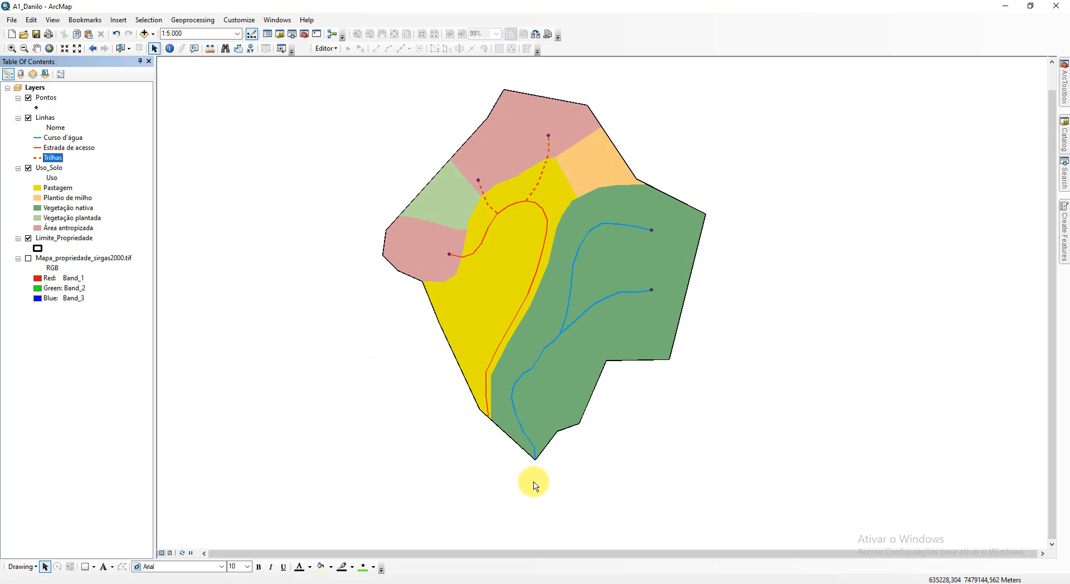
Step: Symbolize the Pontos layer by unique values of the Nome field, adding all values
right_click(50, 101)
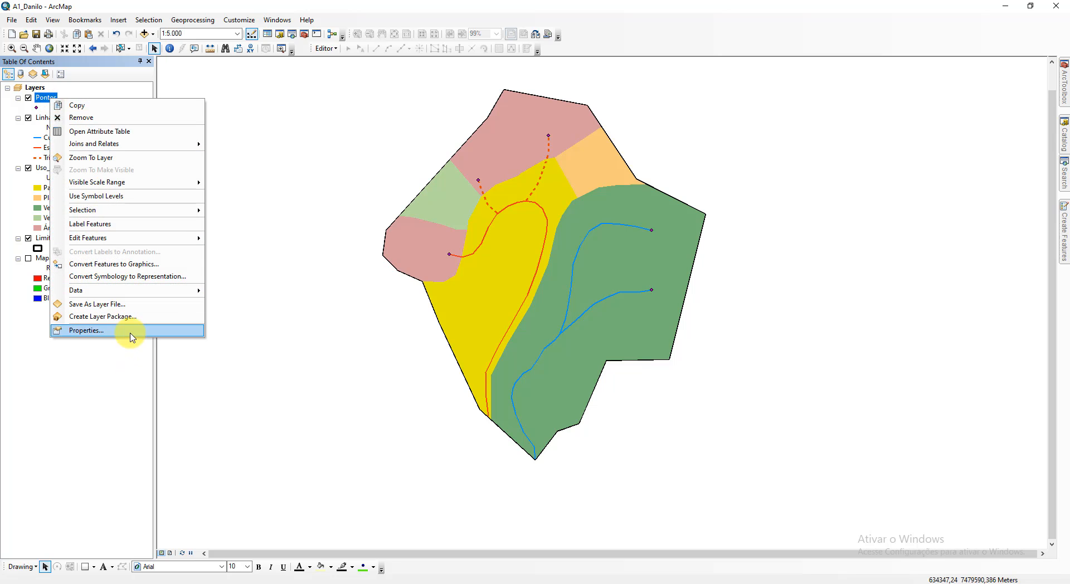
click(128, 330)
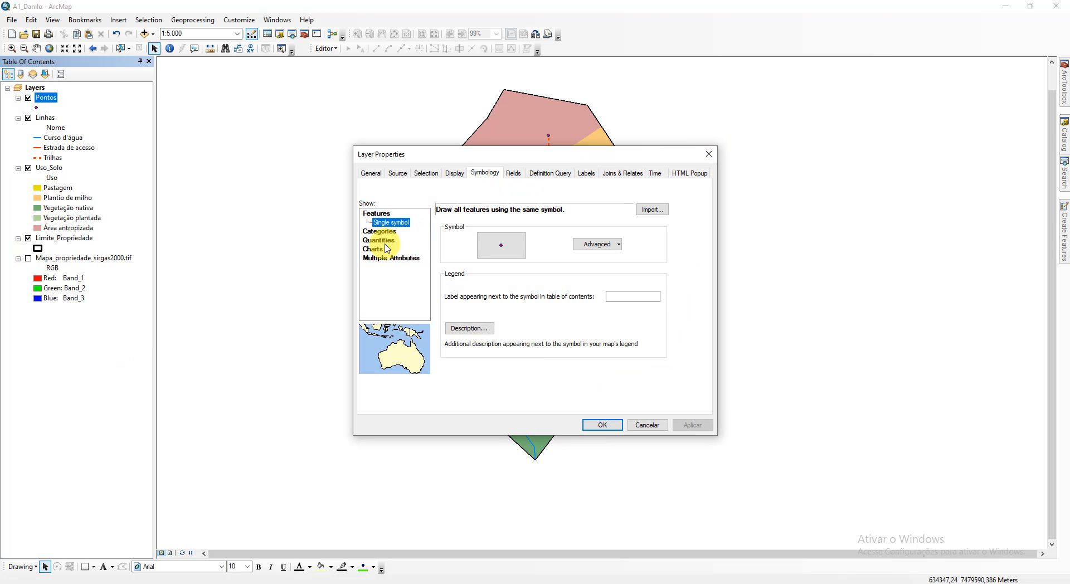
click(379, 231)
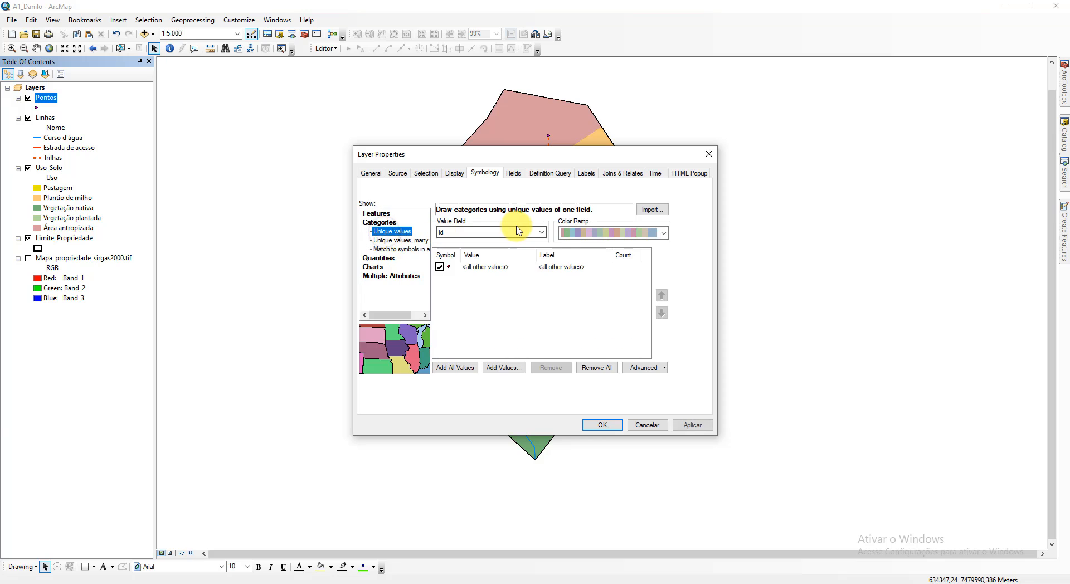
click(491, 233)
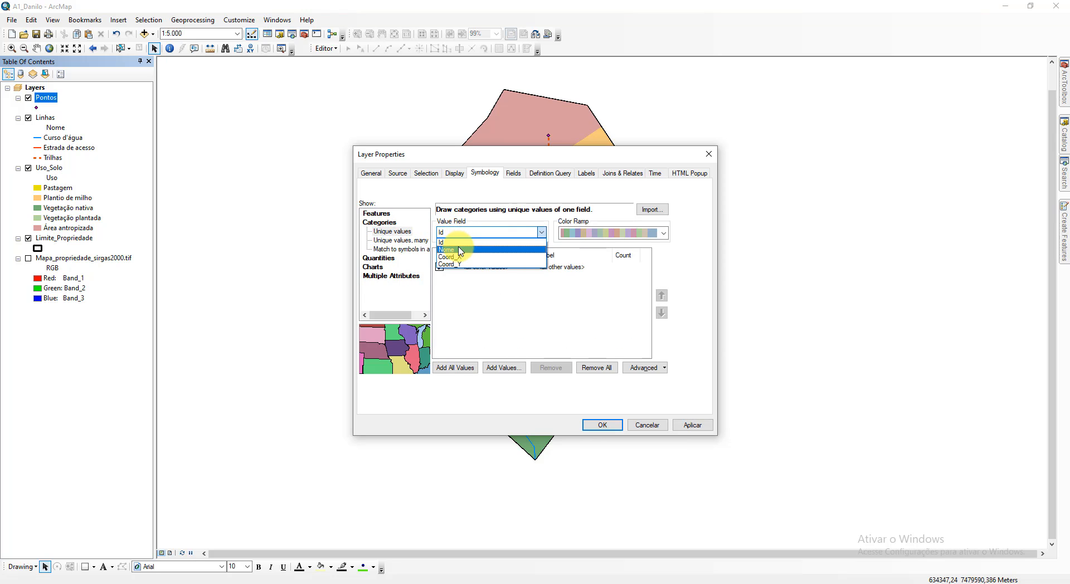
click(461, 252)
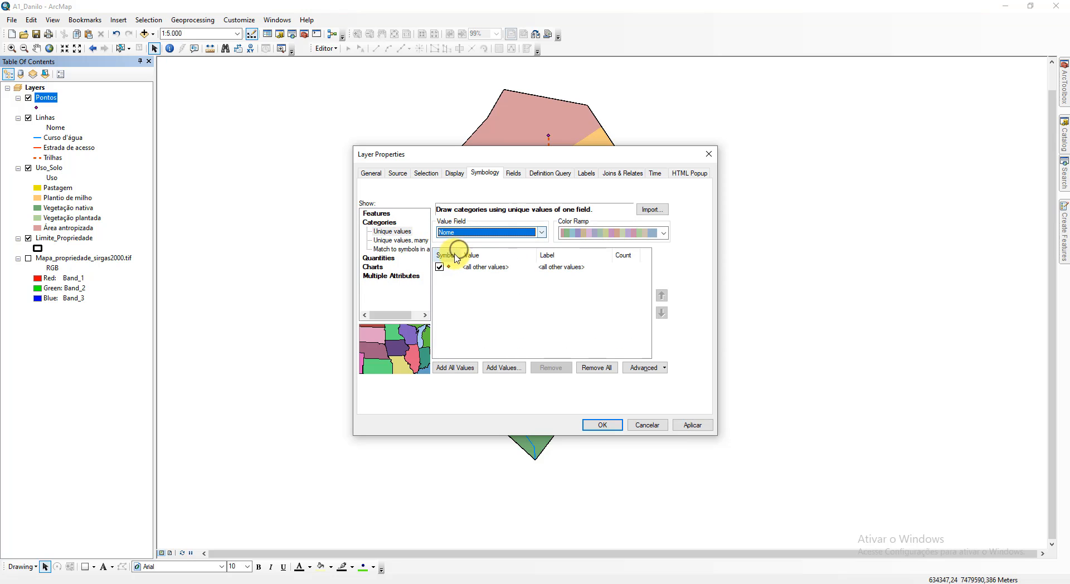
click(468, 370)
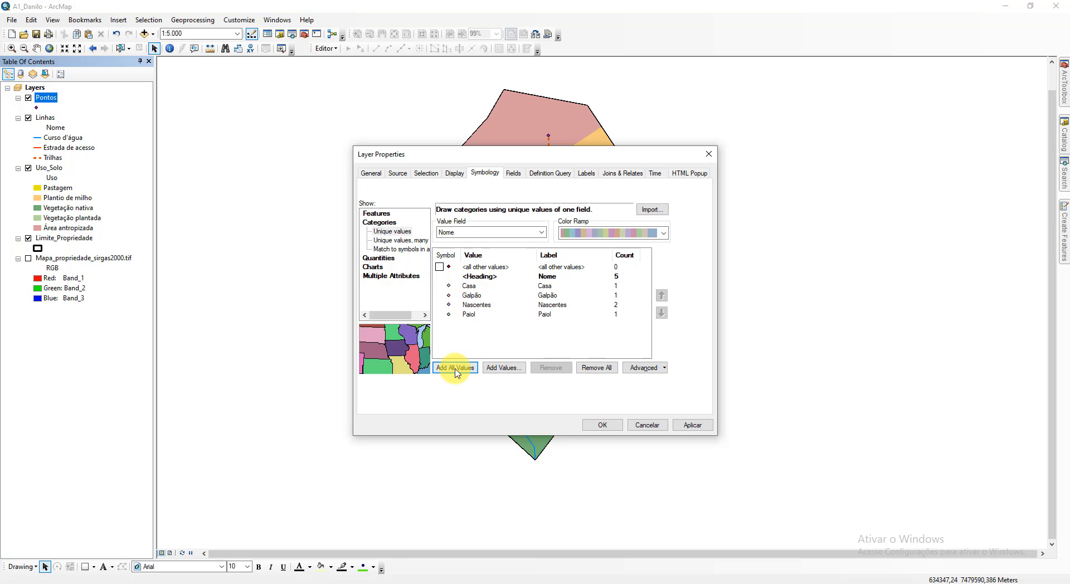
click(613, 425)
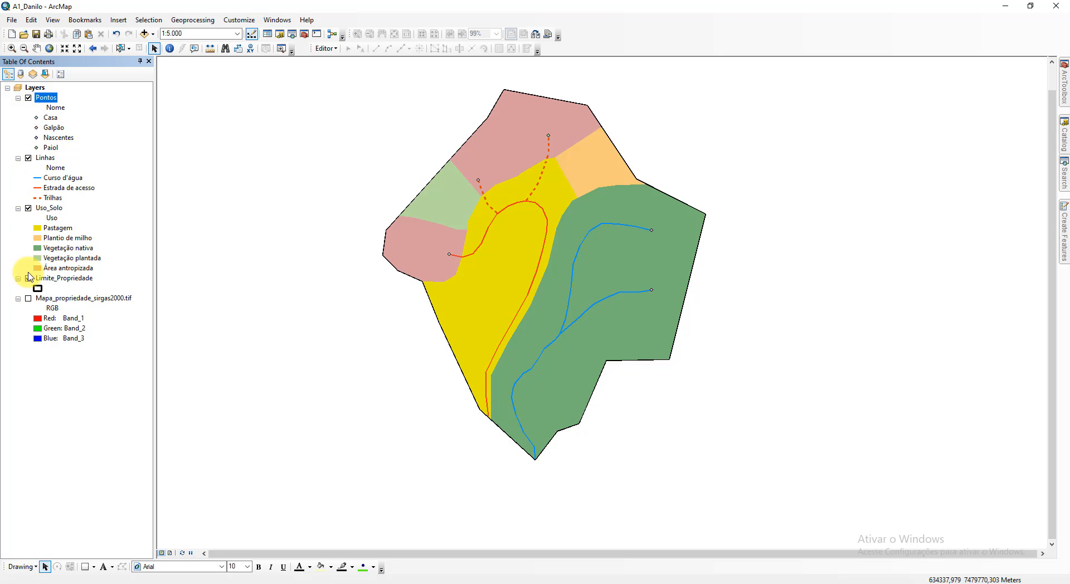
Step: Show the Mapa_propriedade_sirgas2000.tif raster and move it directly below the Pontos layer as a symbol reference
click(28, 298)
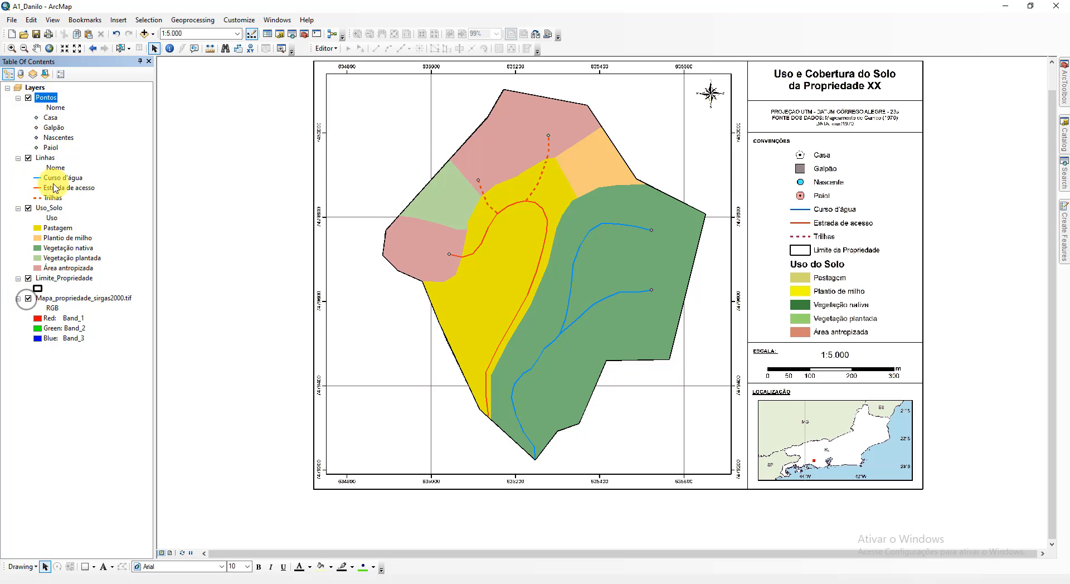
click(29, 98)
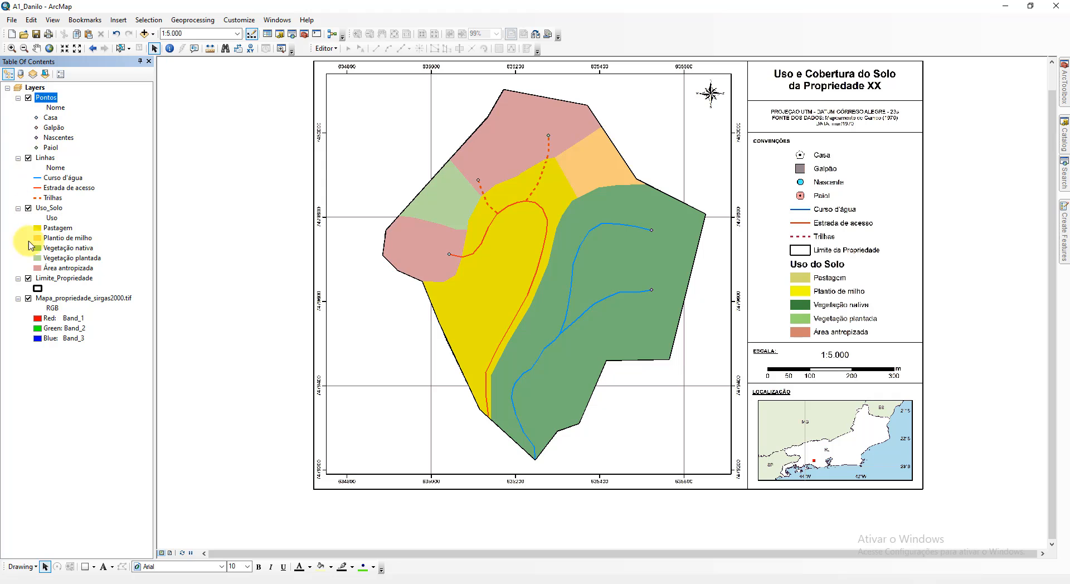
drag(73, 298, 97, 160)
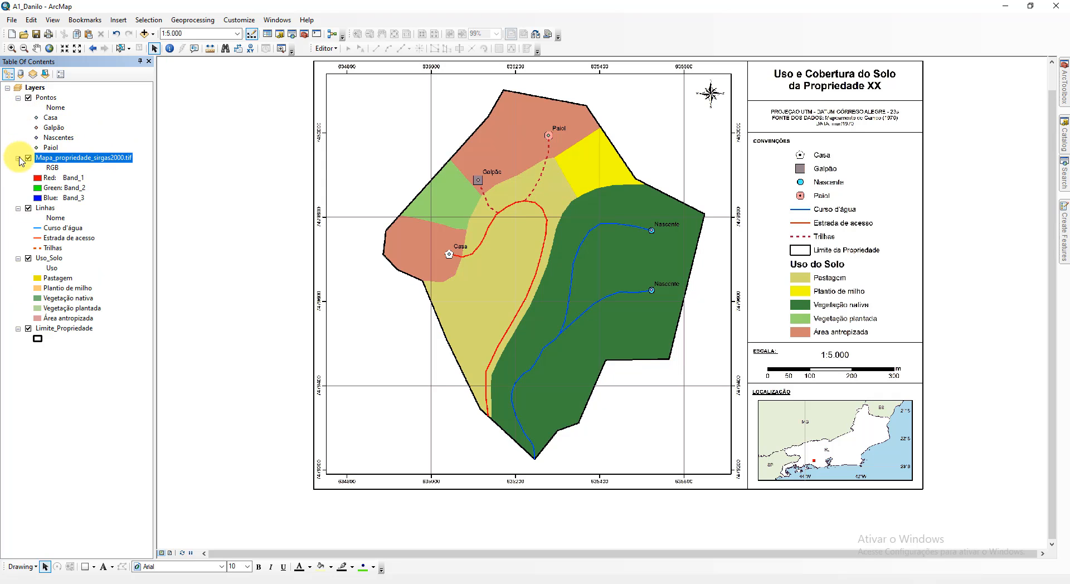
Step: Apply the Pentagon 3 symbol to the Casa class with a white color and a size of 18
click(38, 118)
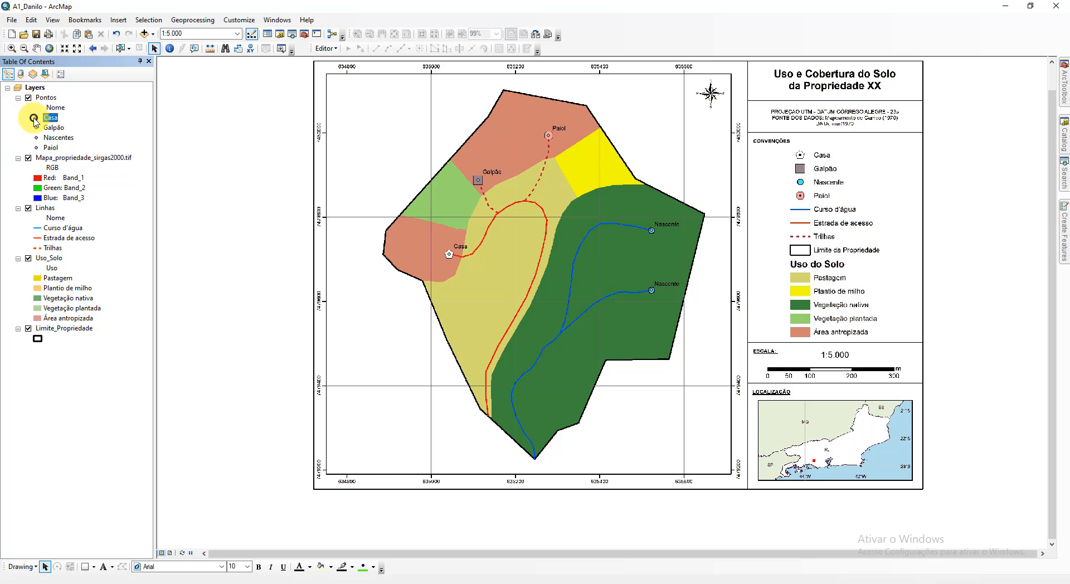
click(38, 119)
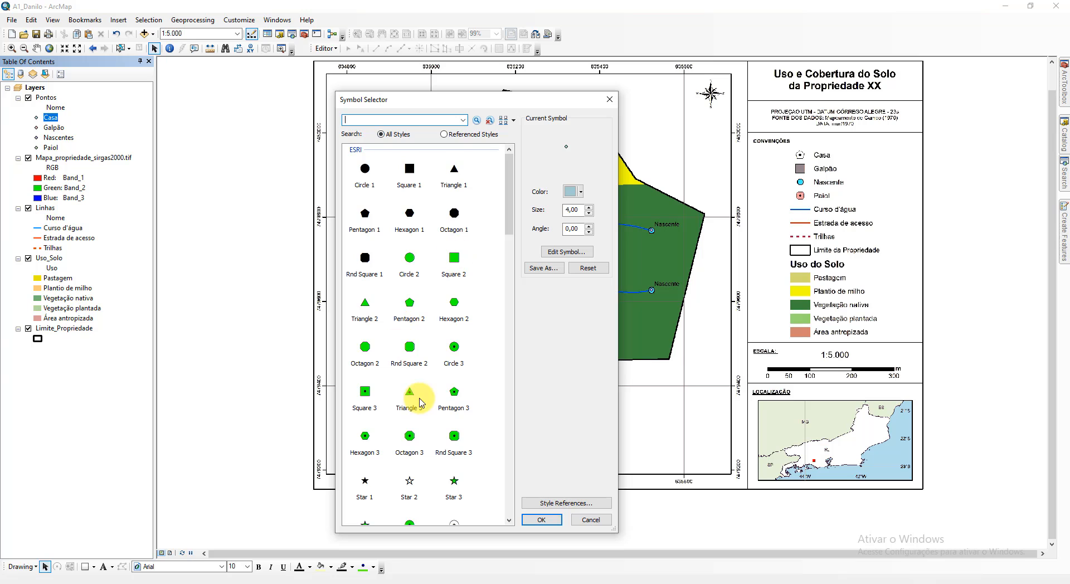
scroll(443, 365, down, 2)
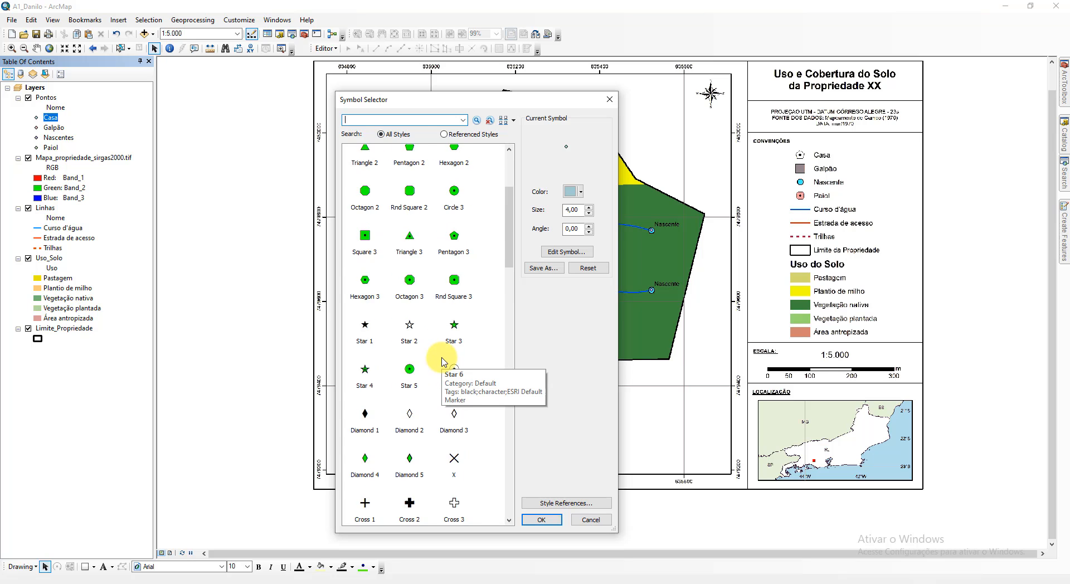
scroll(449, 361, up, 1)
click(454, 304)
click(580, 191)
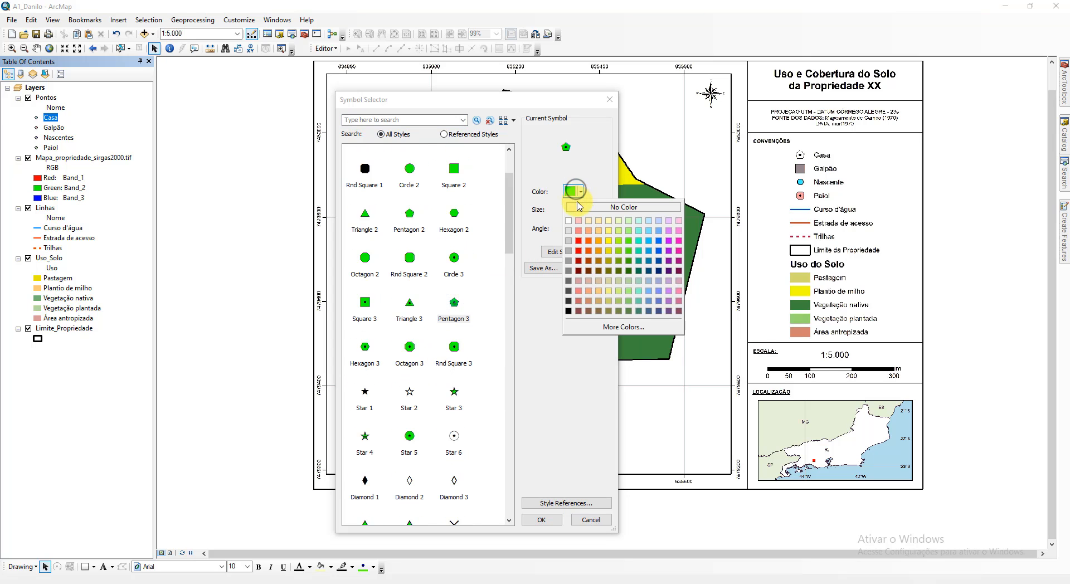
click(586, 217)
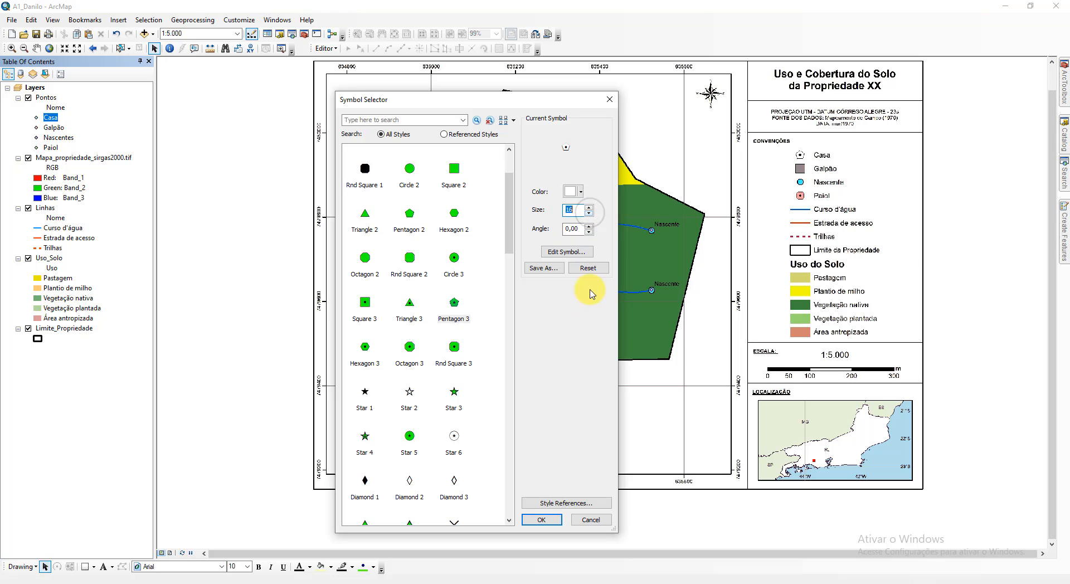
click(544, 520)
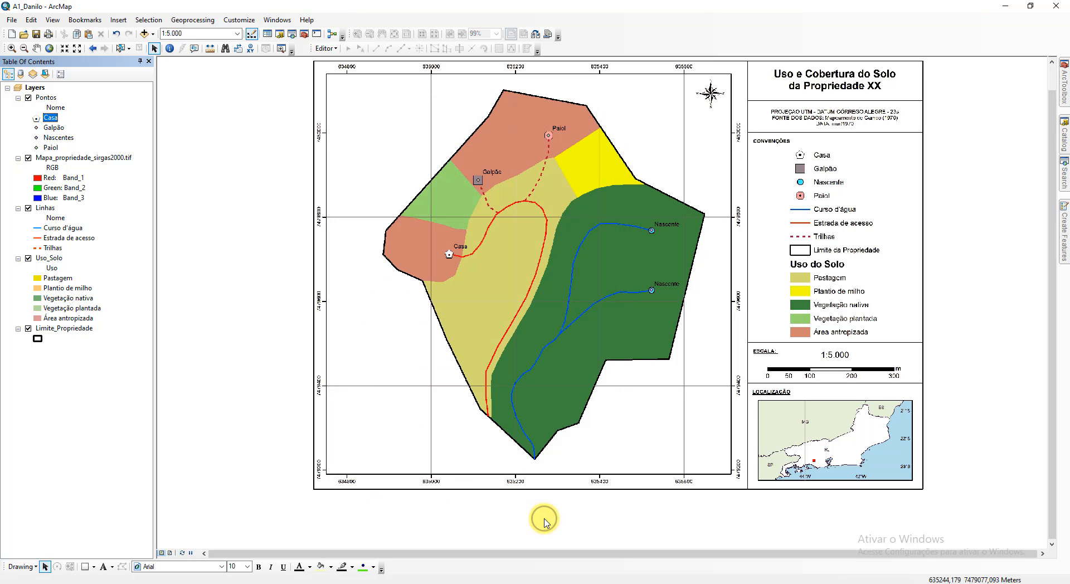
click(35, 119)
click(589, 207)
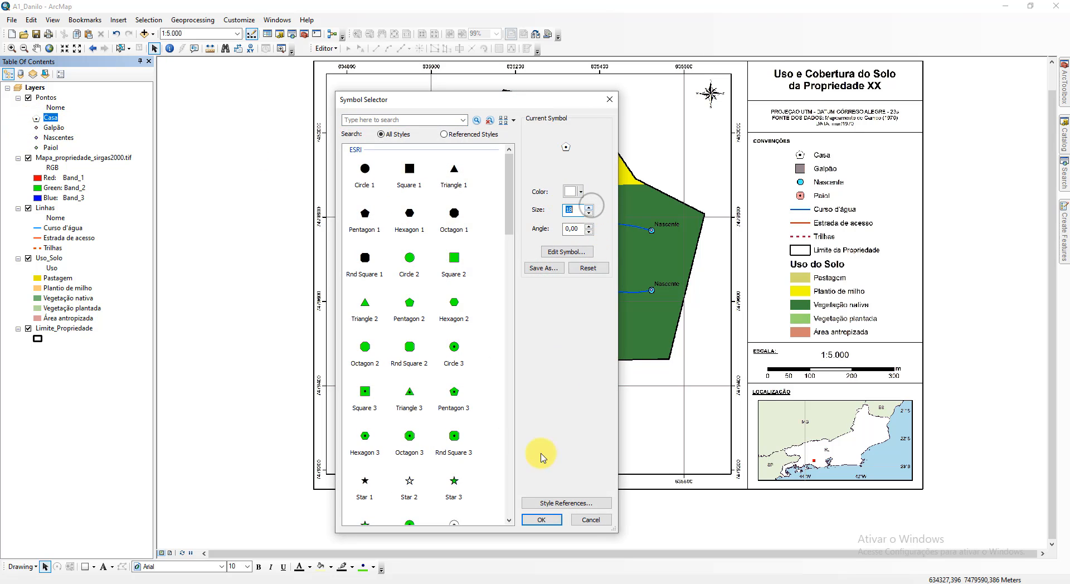
click(545, 520)
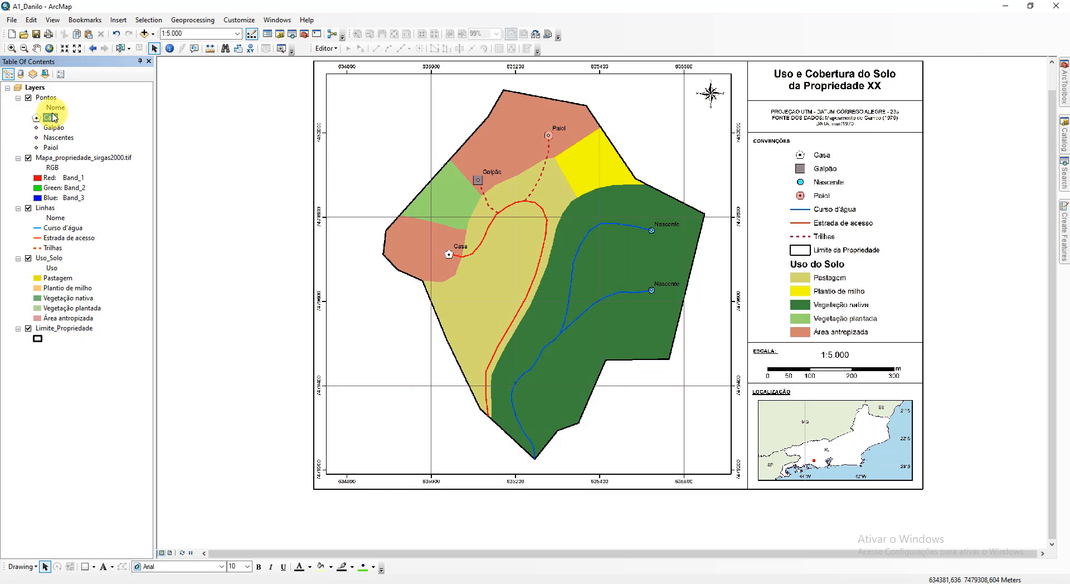
Step: Apply the Square 2 symbol to the Galpão class with a light gray color
click(37, 129)
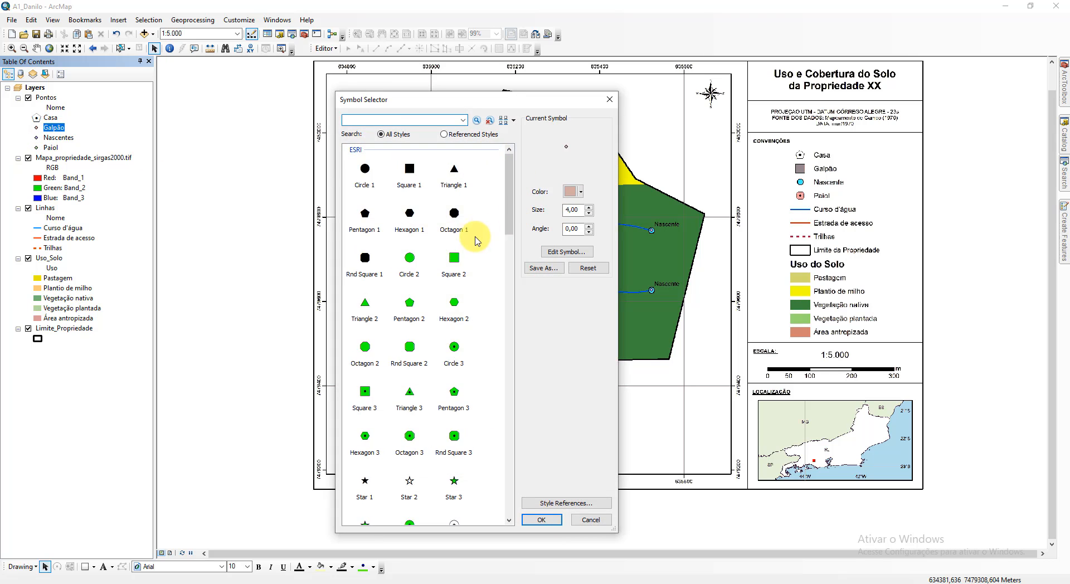
click(454, 257)
click(577, 193)
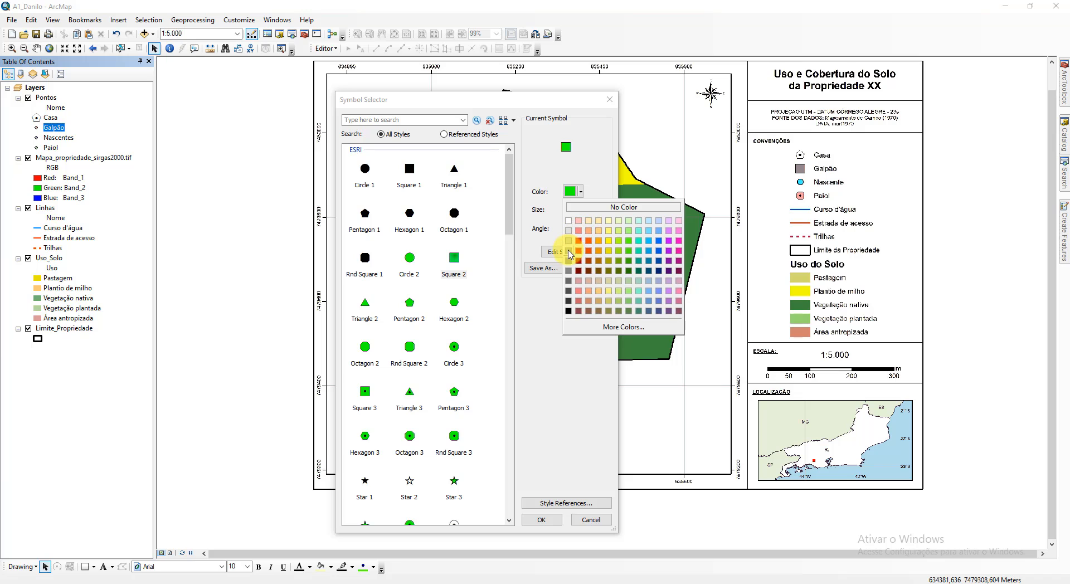
click(569, 240)
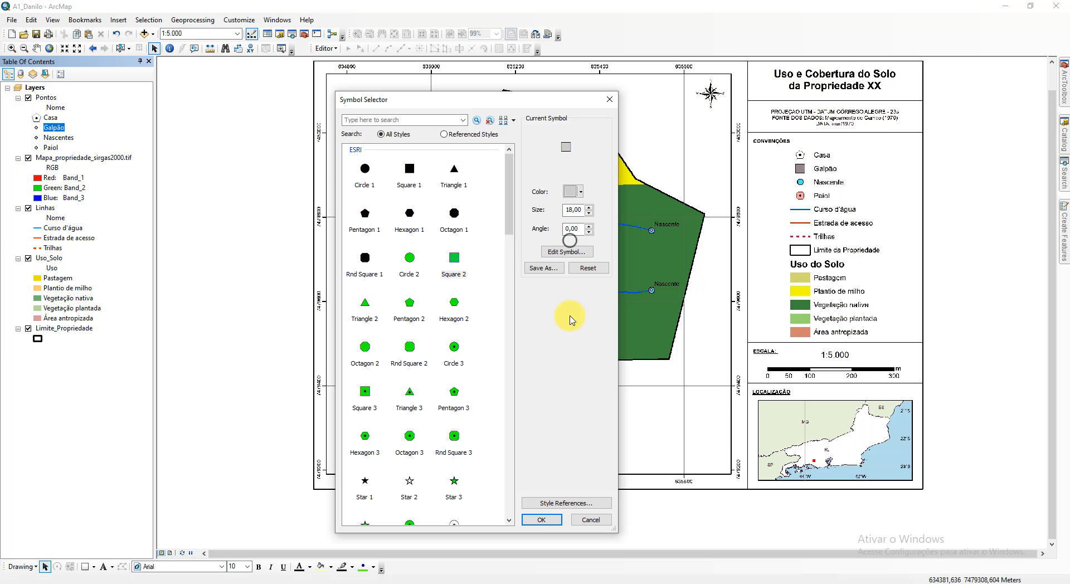
click(540, 520)
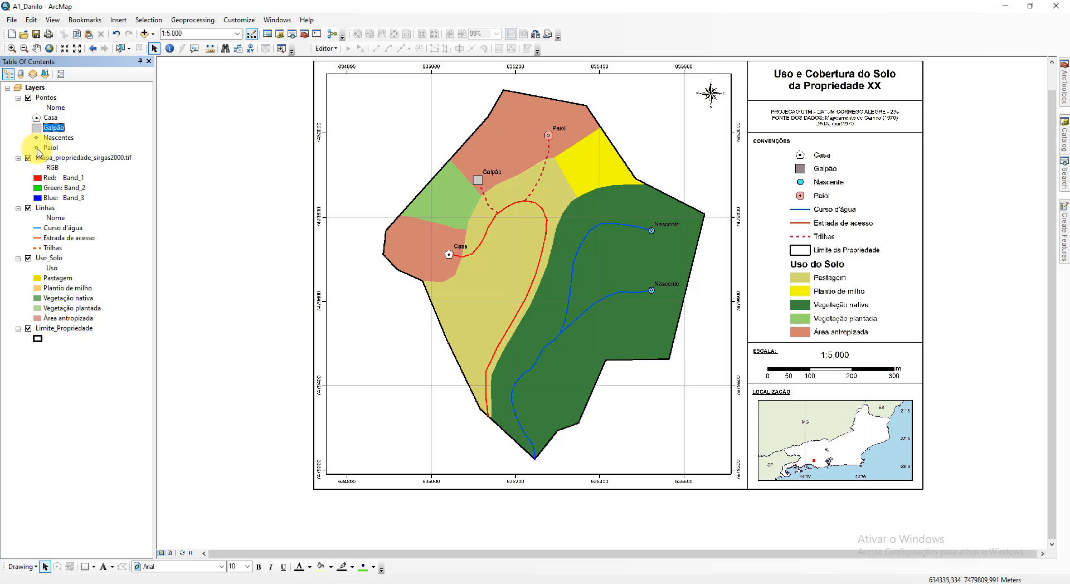
Step: Apply the Rnd Square 3 symbol to the Paiol class with a light orange color
click(36, 148)
click(454, 348)
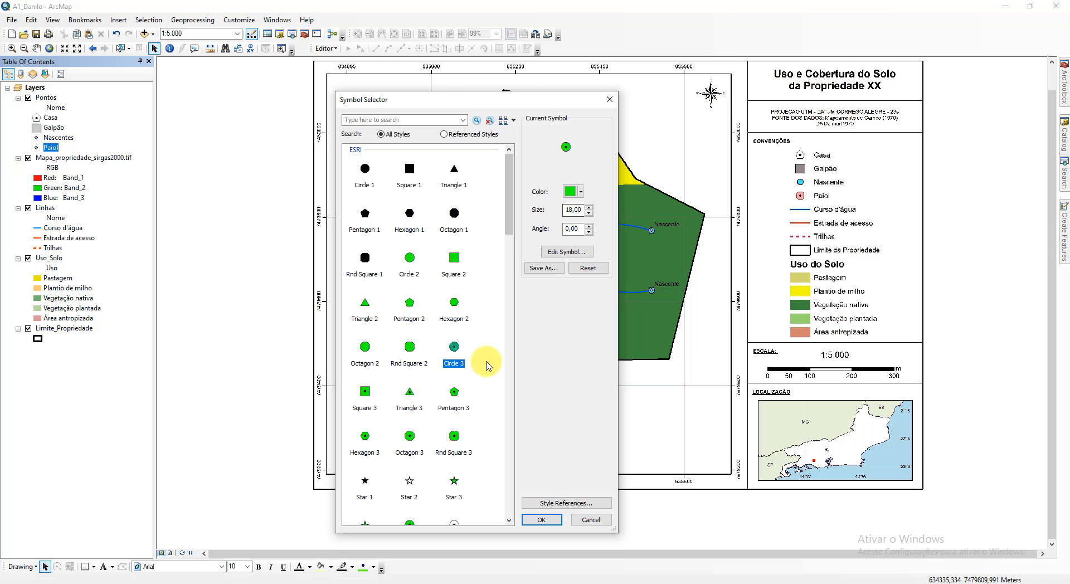
click(453, 436)
click(568, 191)
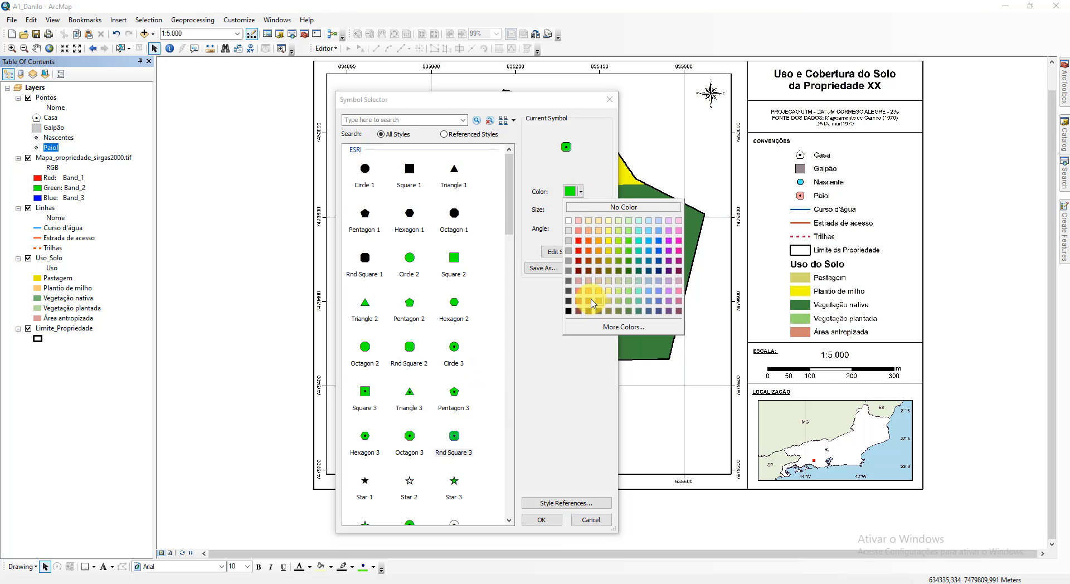
click(581, 283)
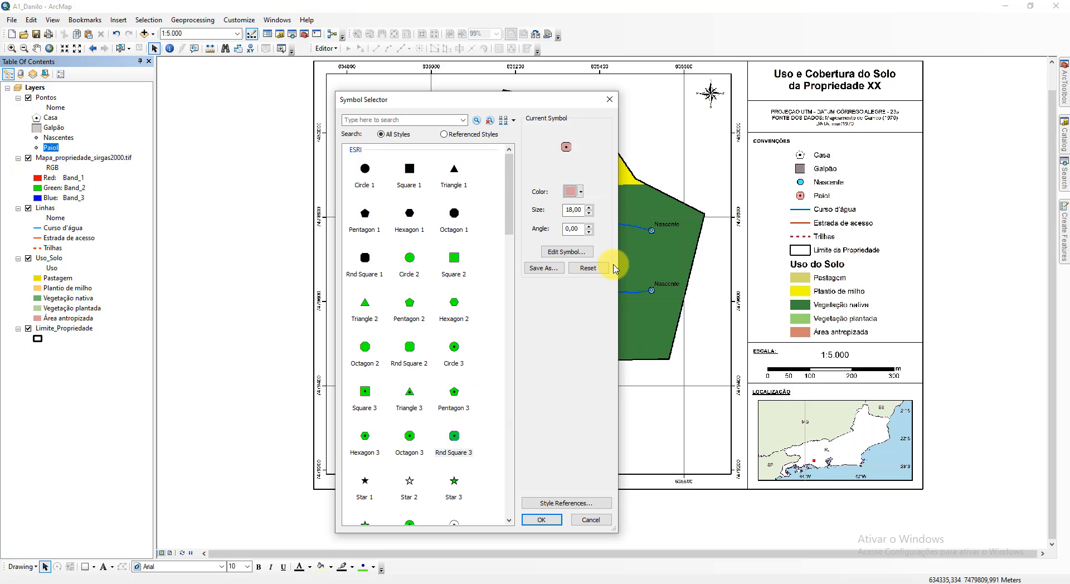
click(570, 192)
click(589, 294)
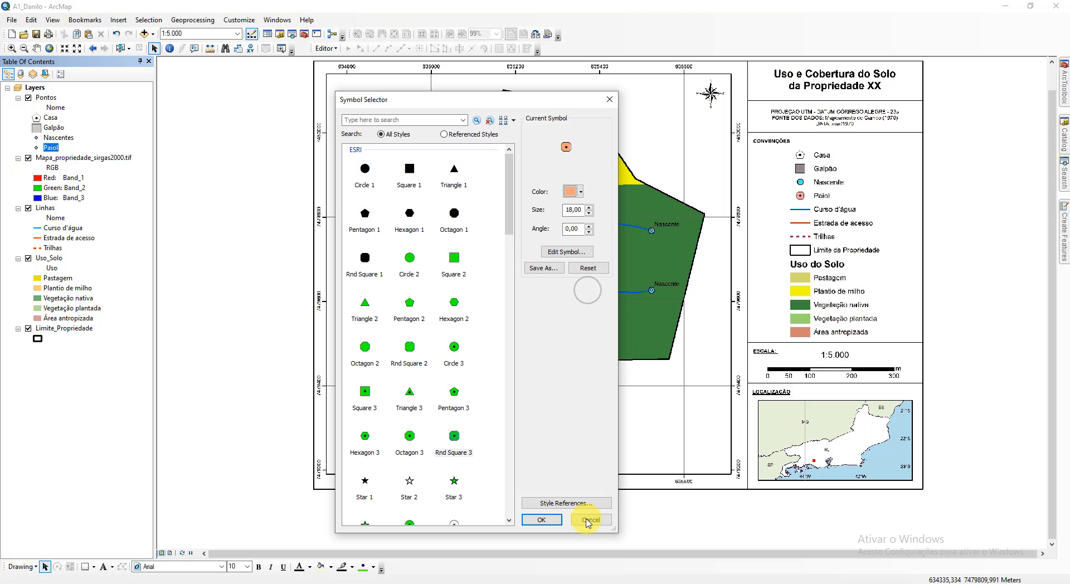
click(549, 520)
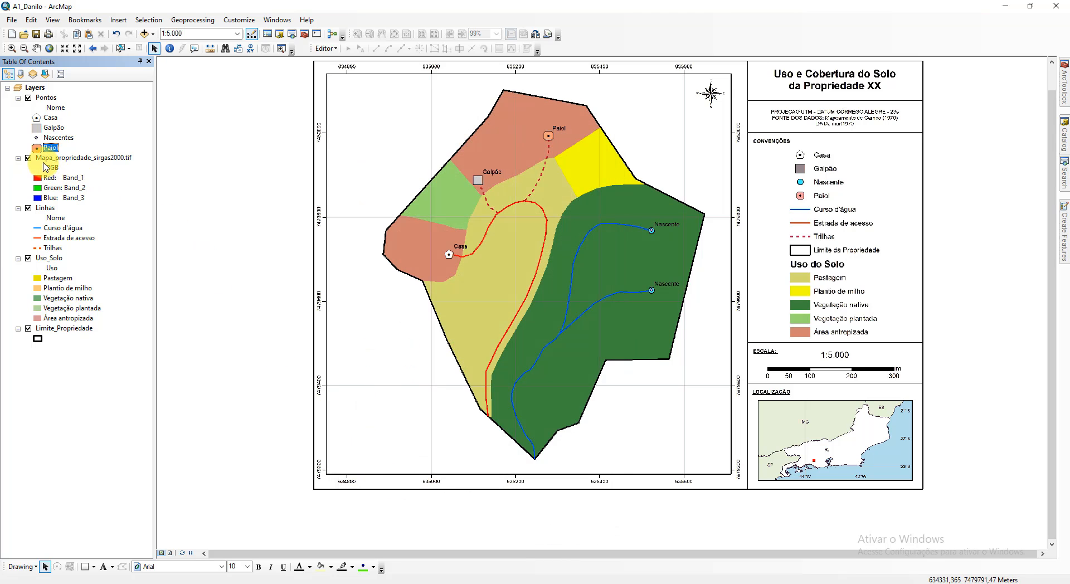
Step: Apply the Circle 2 symbol to the Nascentes class with a light blue color
click(37, 138)
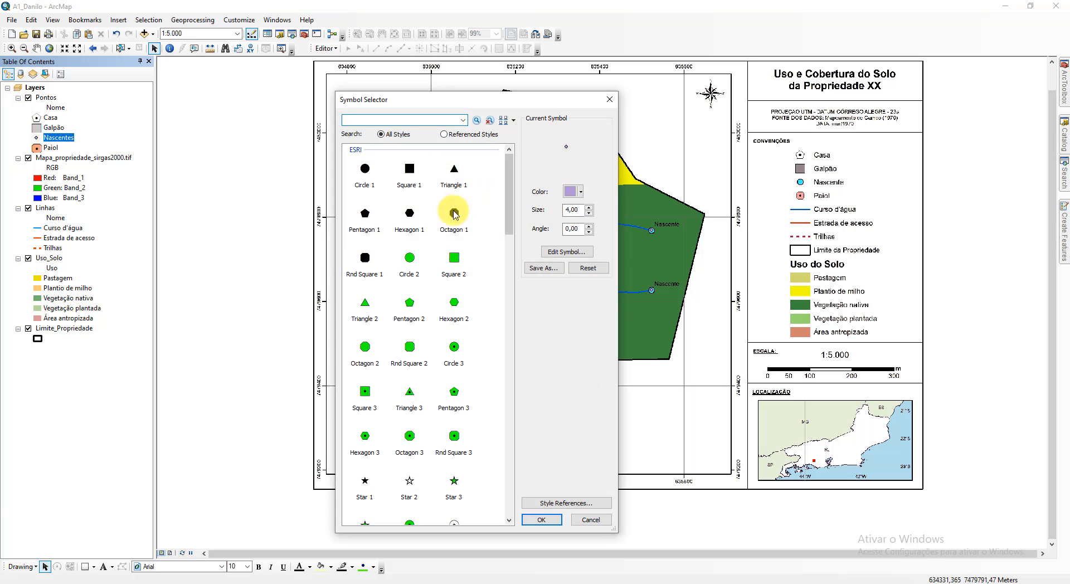
click(413, 266)
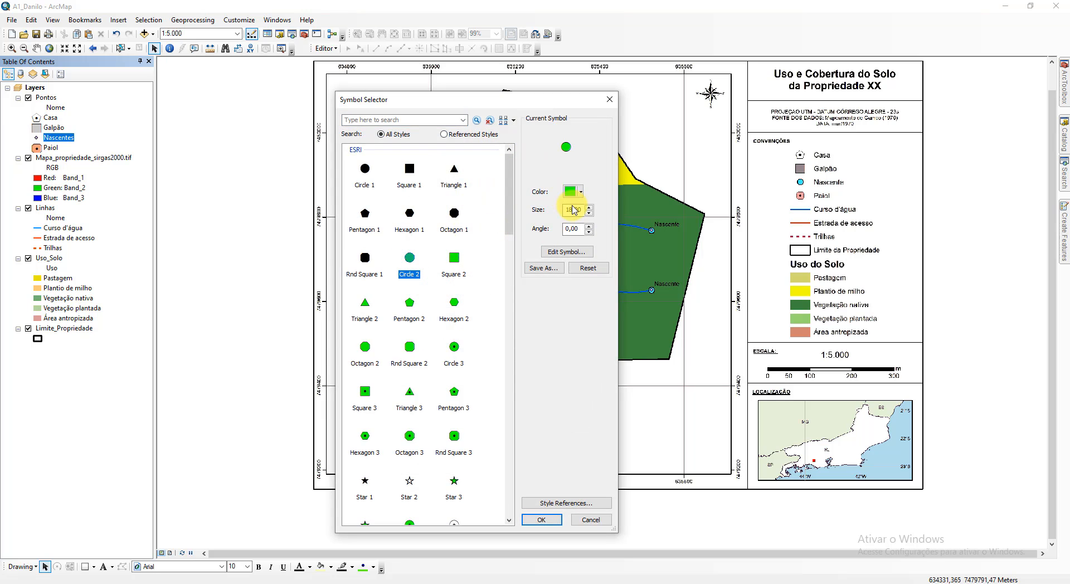
click(574, 192)
click(649, 233)
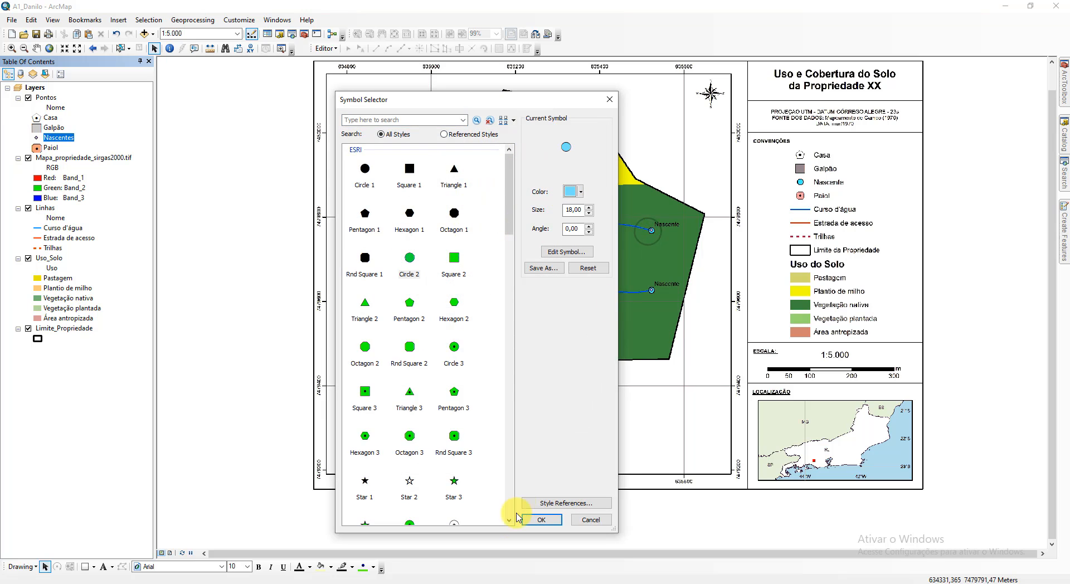
click(538, 519)
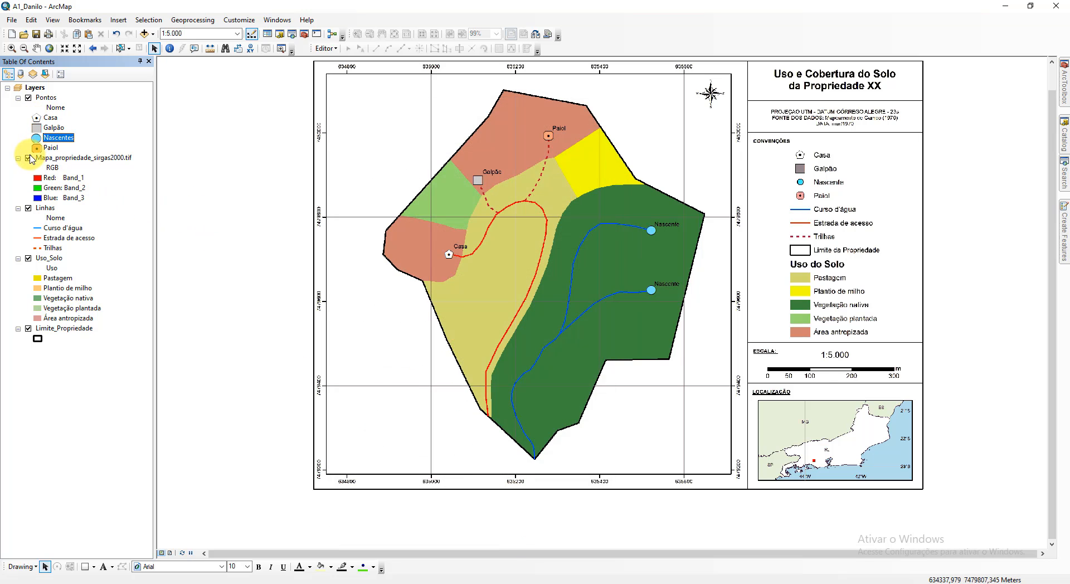
Step: Hide the Mapa_propriedade_sirgas2000.tif raster, move it below all other layers, and zoom to the Limite_Propriedade layer
click(29, 158)
drag(128, 158, 65, 384)
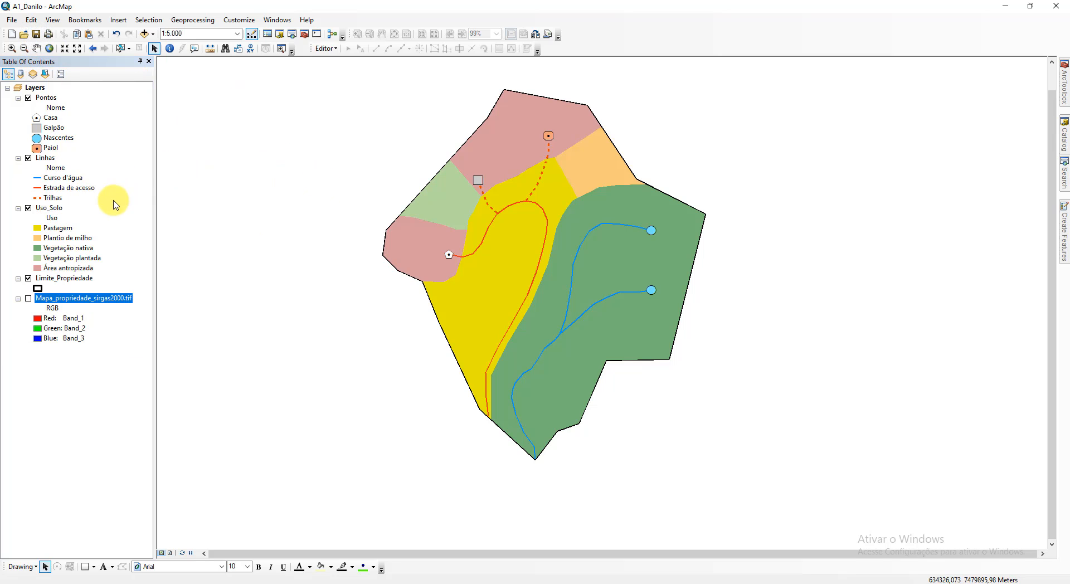
right_click(81, 279)
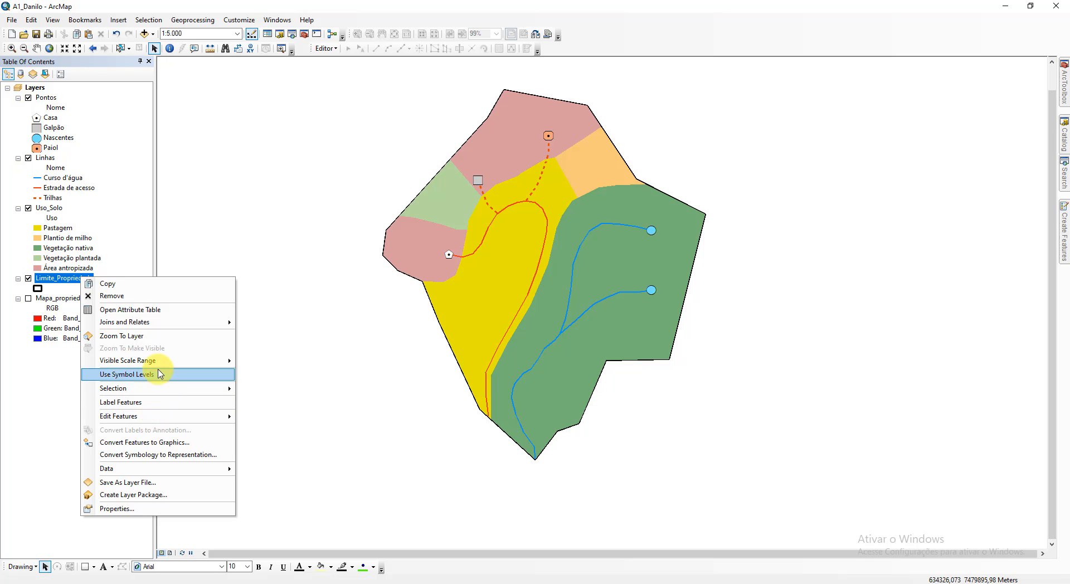
click(160, 337)
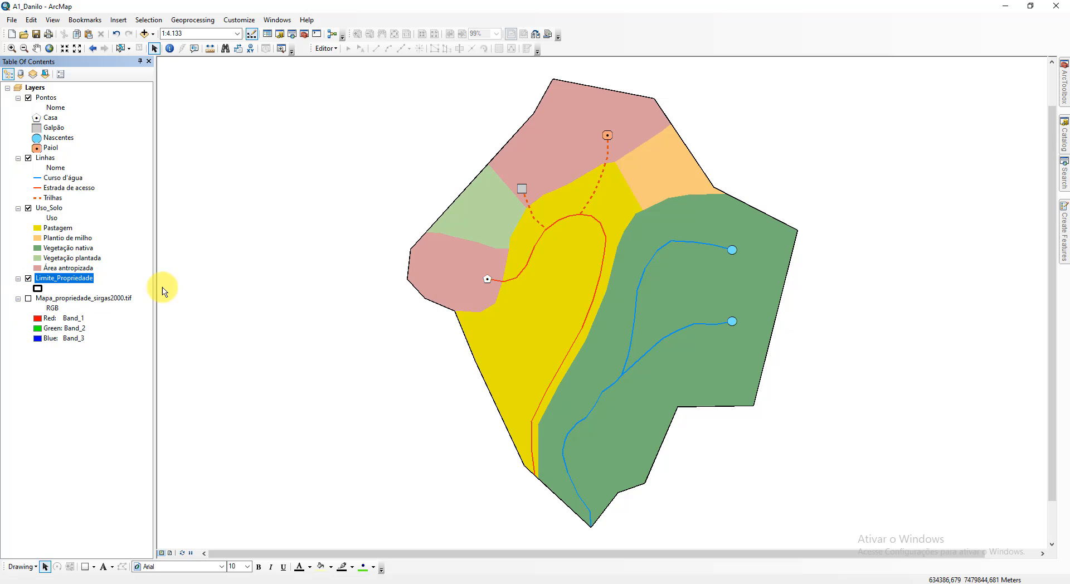
Step: Turn on labels for the Pontos layer and use Nome as the label field
right_click(49, 100)
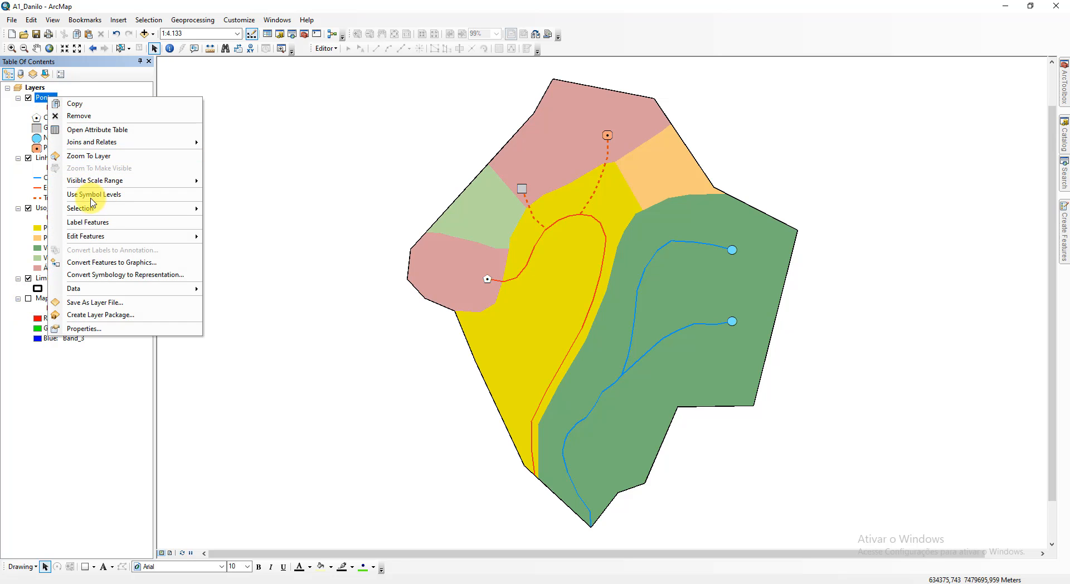
click(143, 223)
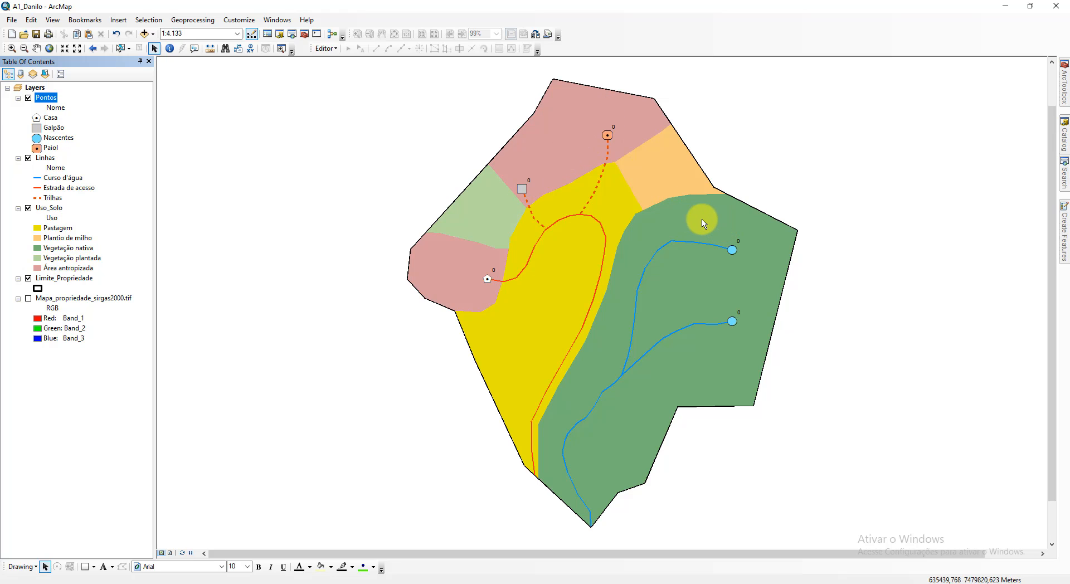
right_click(49, 100)
click(175, 331)
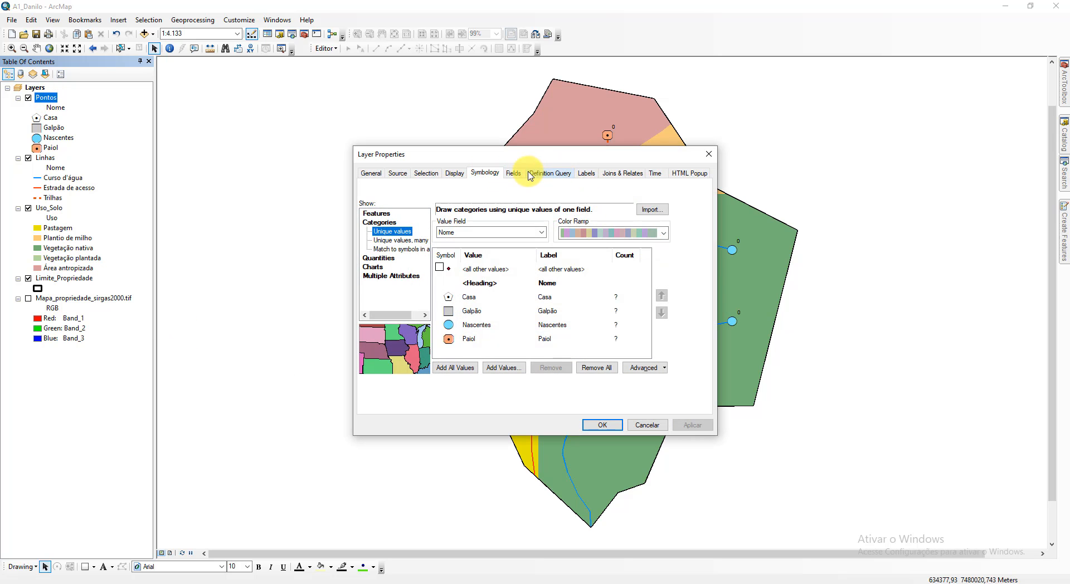
click(585, 173)
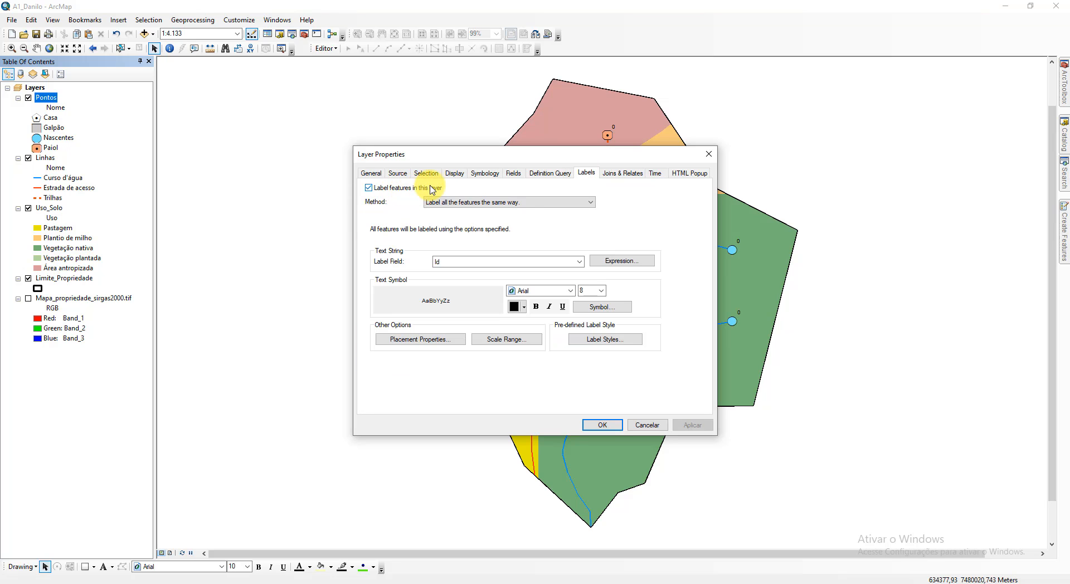
click(474, 262)
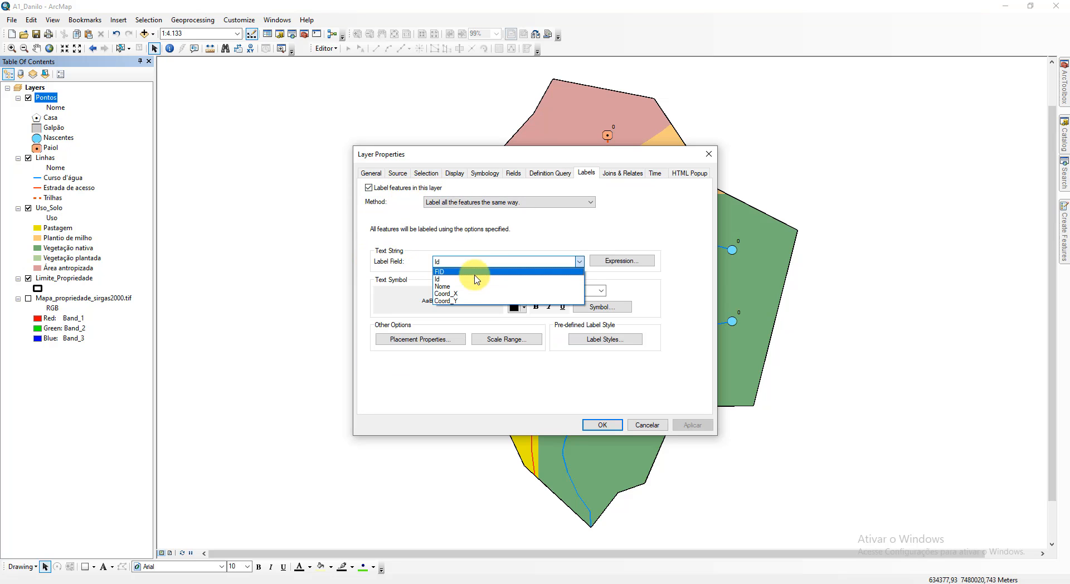
click(462, 291)
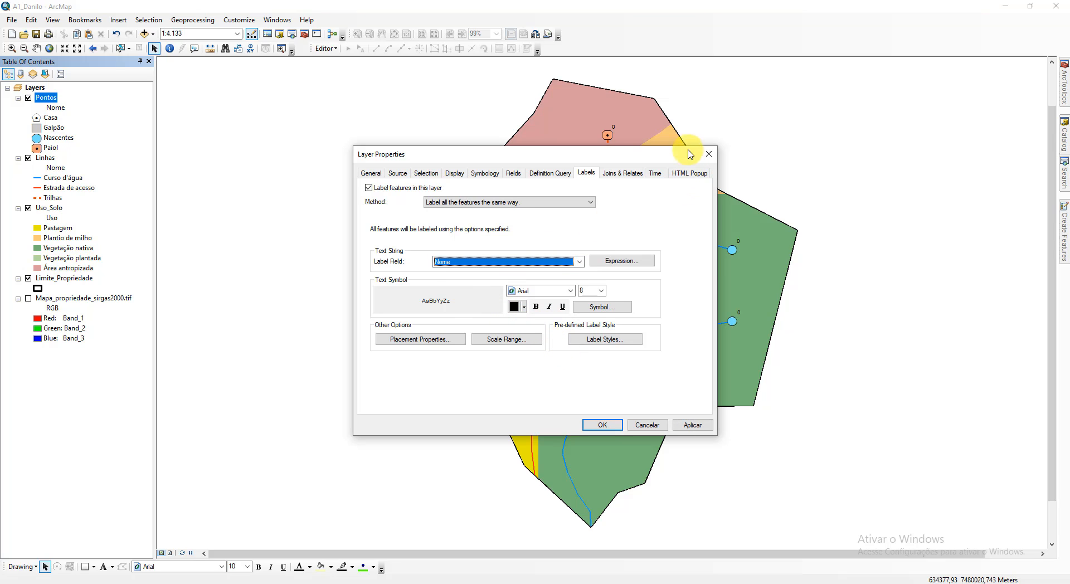
click(613, 427)
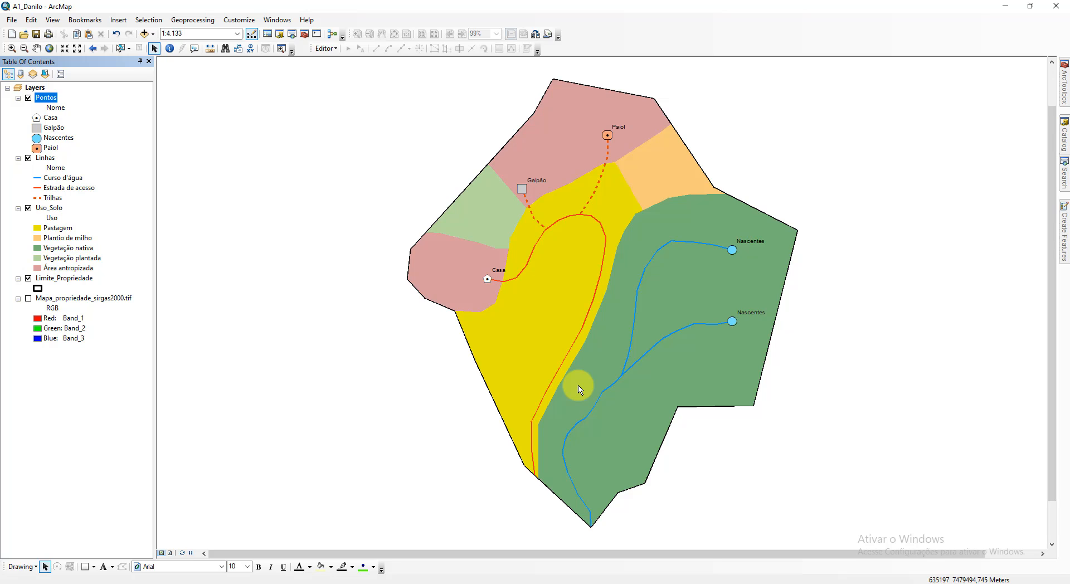
Step: Switch to the layout view and accept an A4 landscape page setup that uses the printer paper settings
click(58, 25)
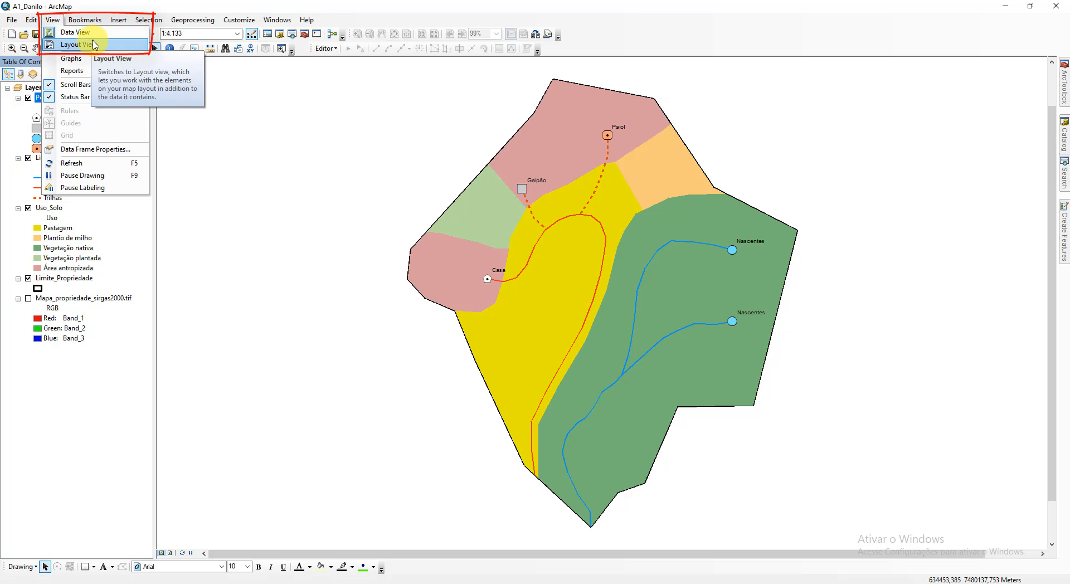
click(76, 44)
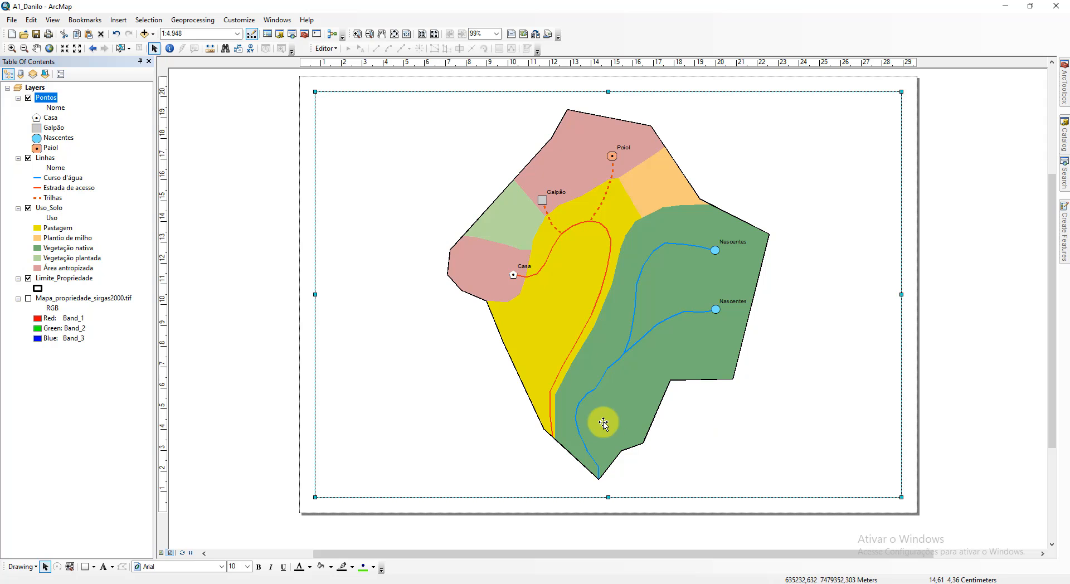
click(11, 22)
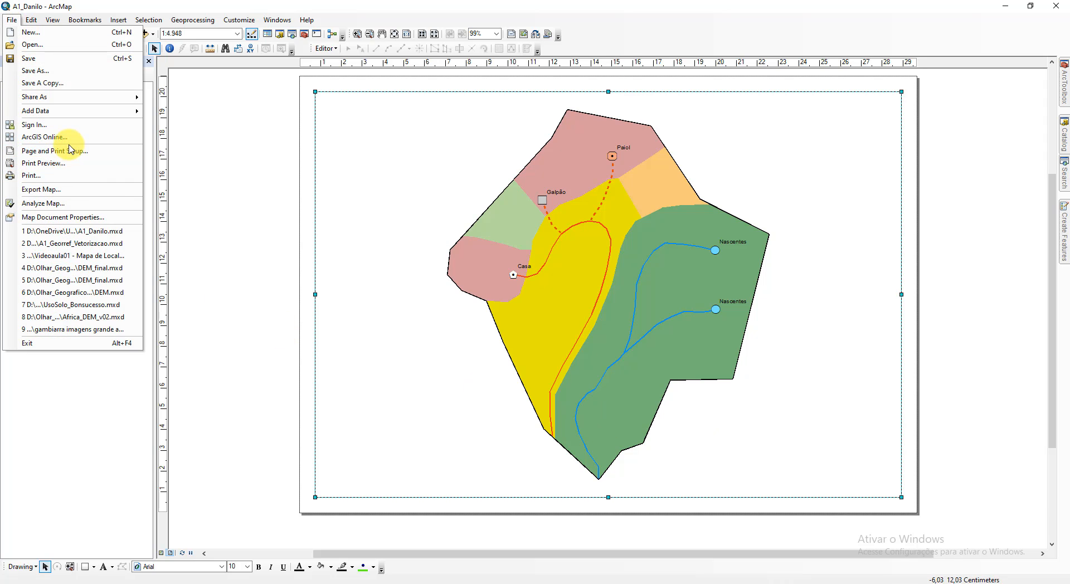
click(137, 152)
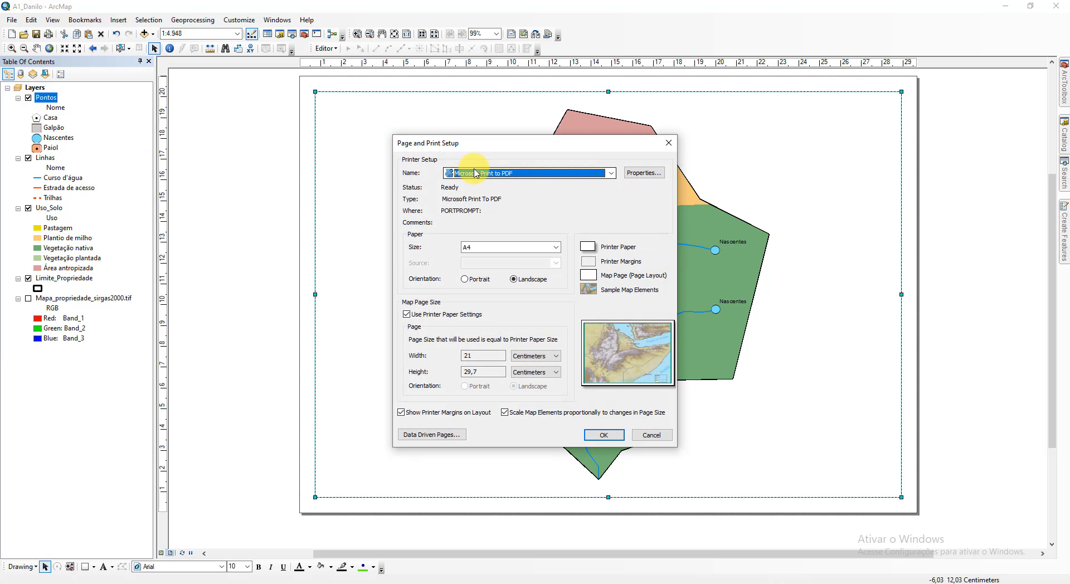
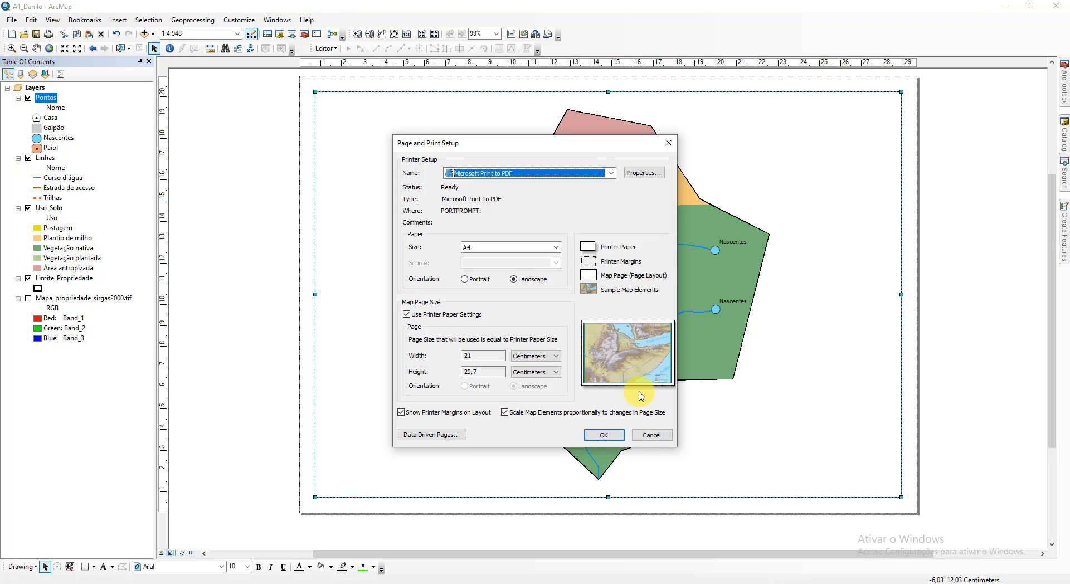
click(603, 434)
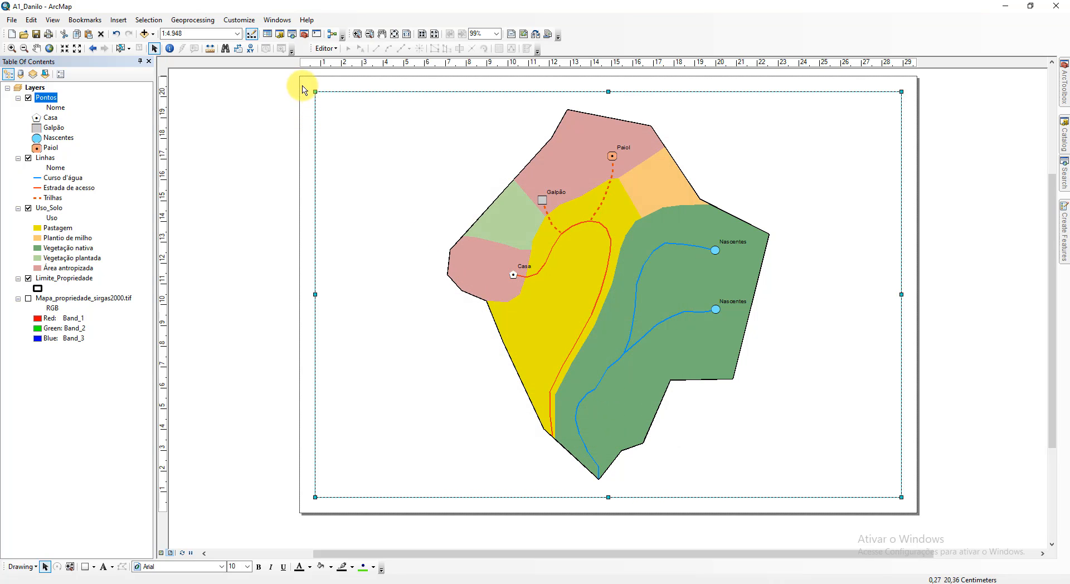
Step: Place a vertical guide about 1 cm from the page's left edge
click(320, 63)
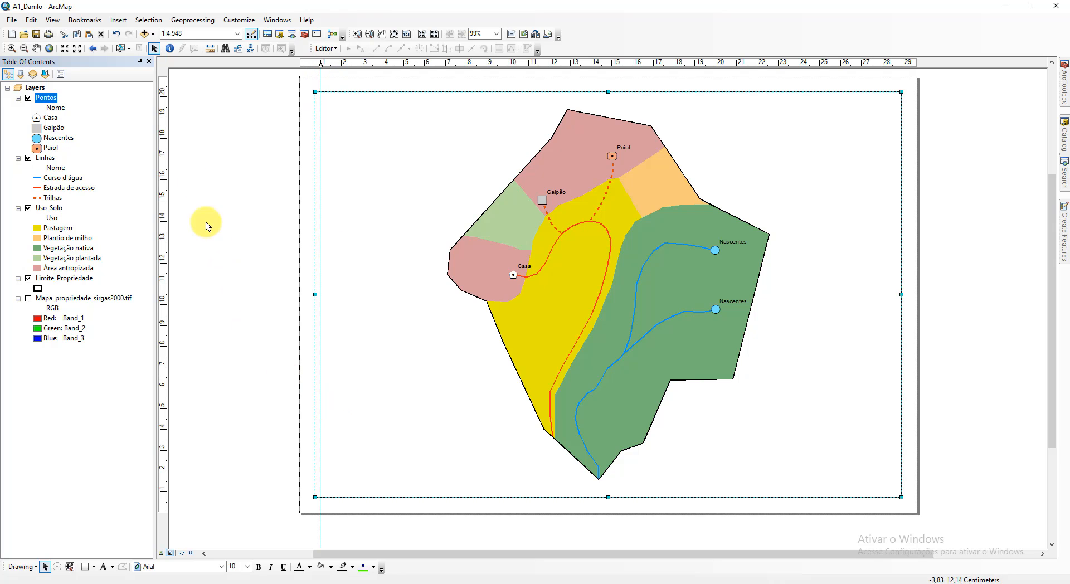
Step: Place layout guides about 1 cm inside the page's top, bottom and right edges, fine-tuning the bottom and right ones to match the margin
click(163, 95)
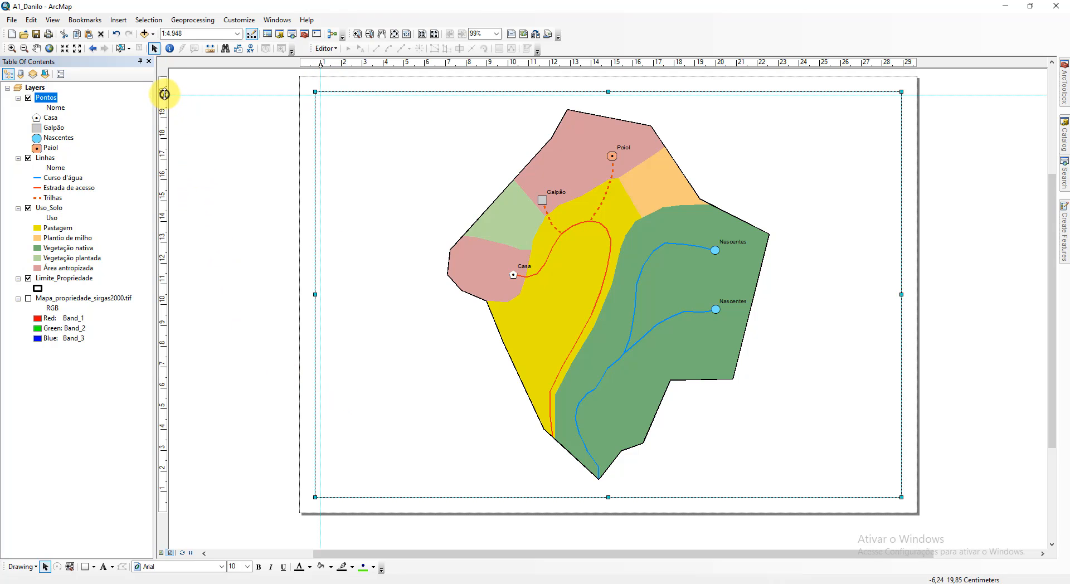
click(165, 490)
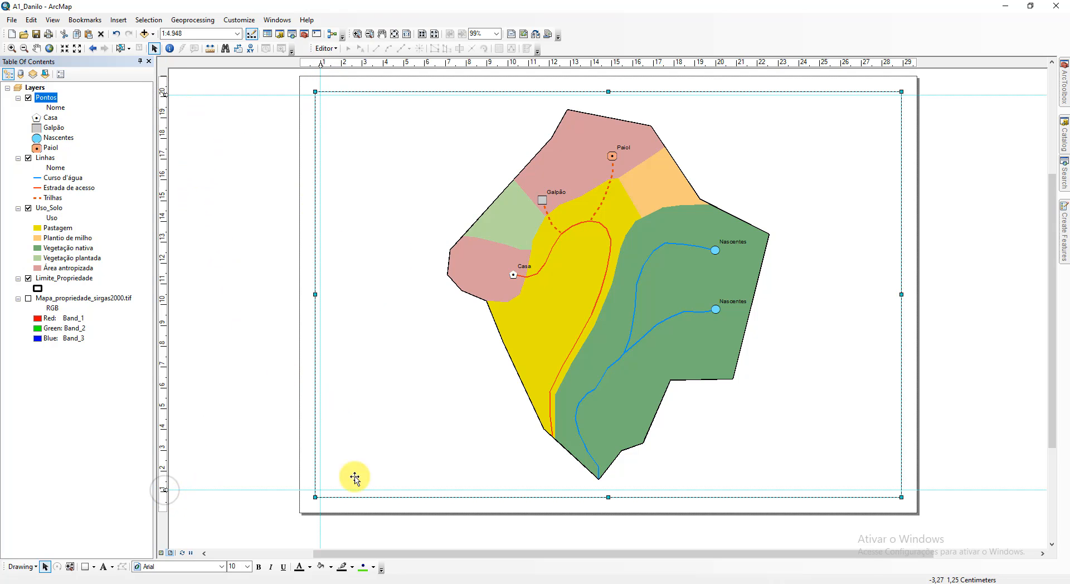
click(903, 63)
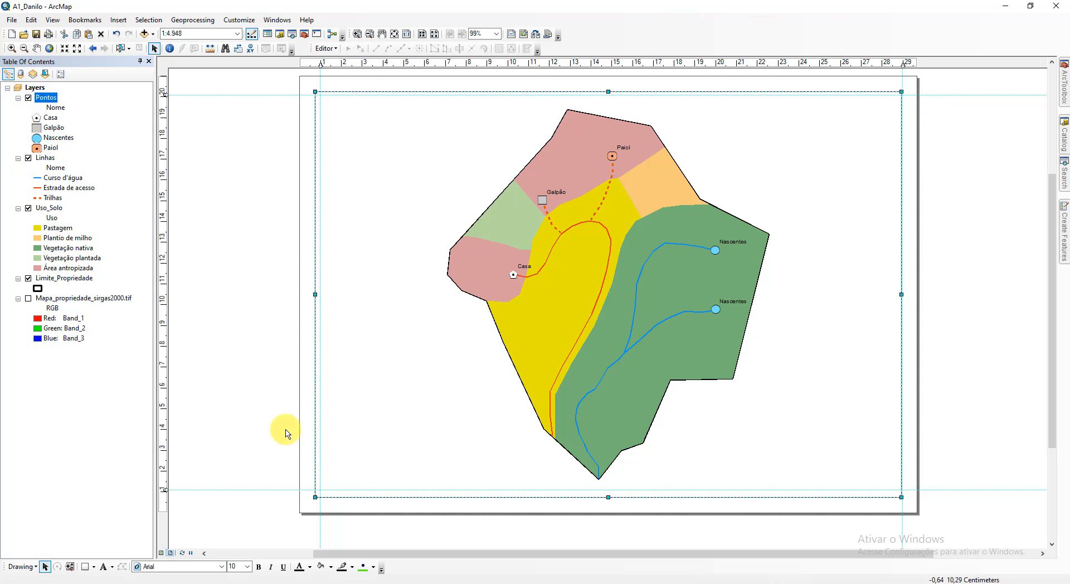
drag(164, 489, 164, 494)
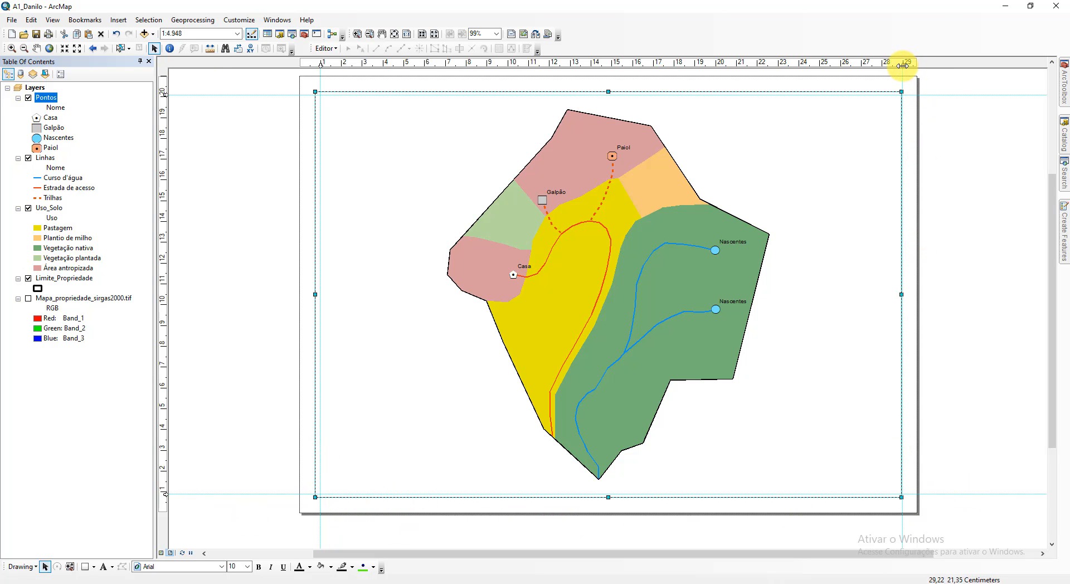
drag(903, 65, 901, 65)
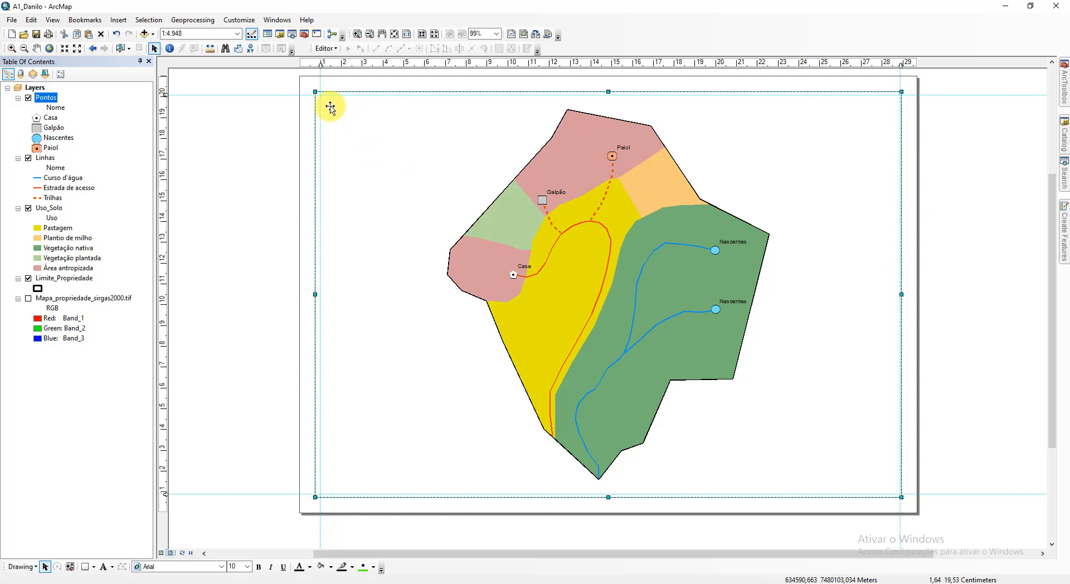
Step: Fit the data frame's corners to the guides and pull its right edge in to about 21 cm on the ruler
drag(315, 91, 320, 95)
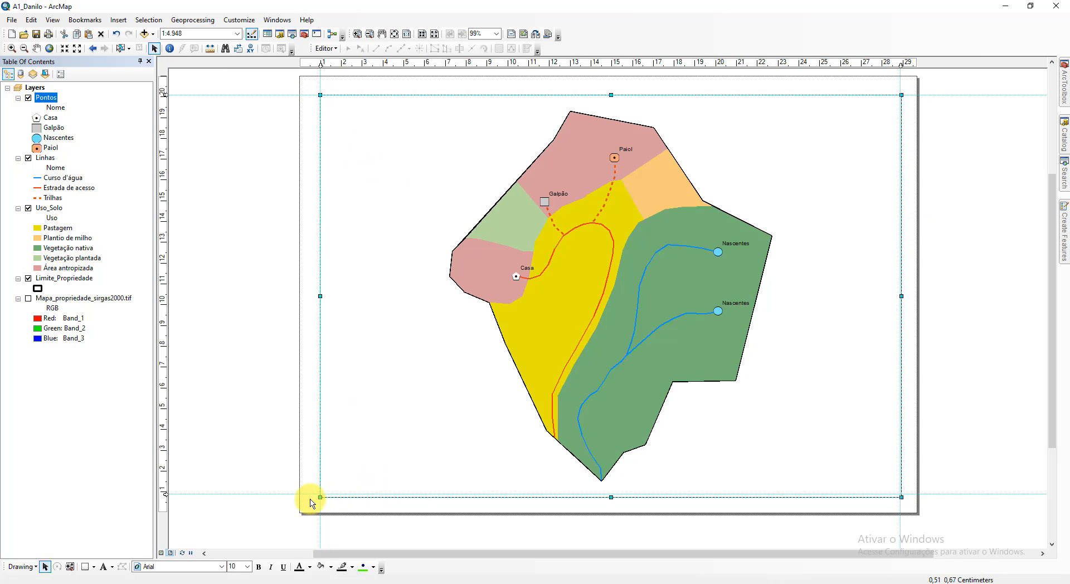
drag(320, 497, 320, 494)
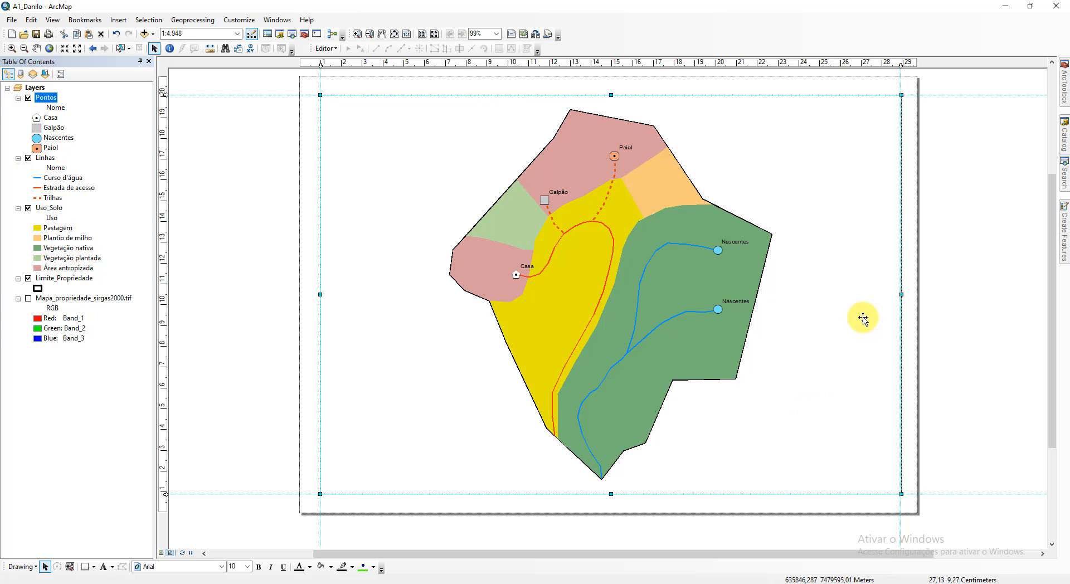
drag(903, 294, 731, 296)
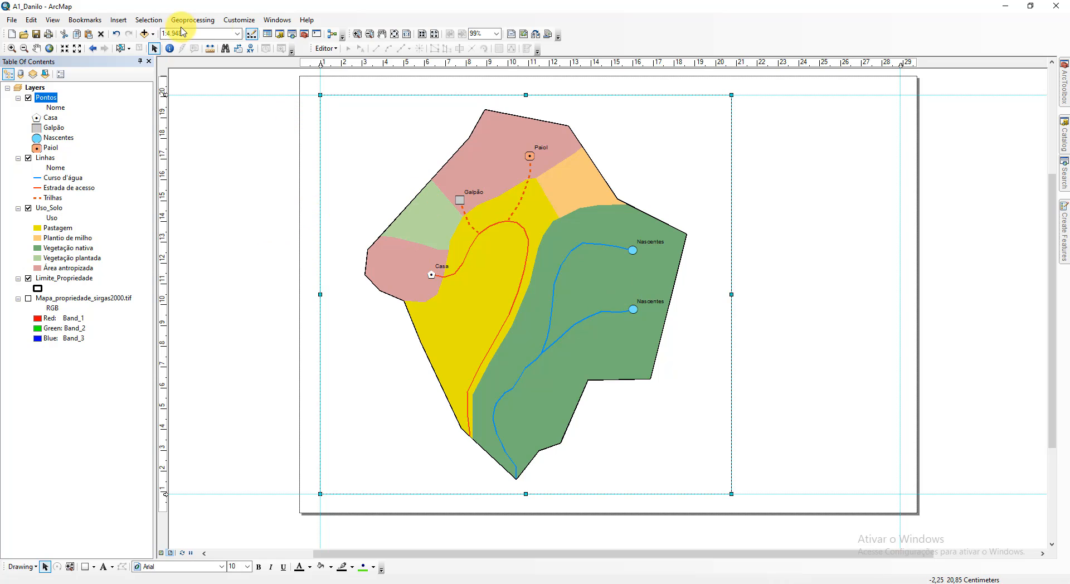
Step: Set the map scale to 1:5.000
click(202, 32)
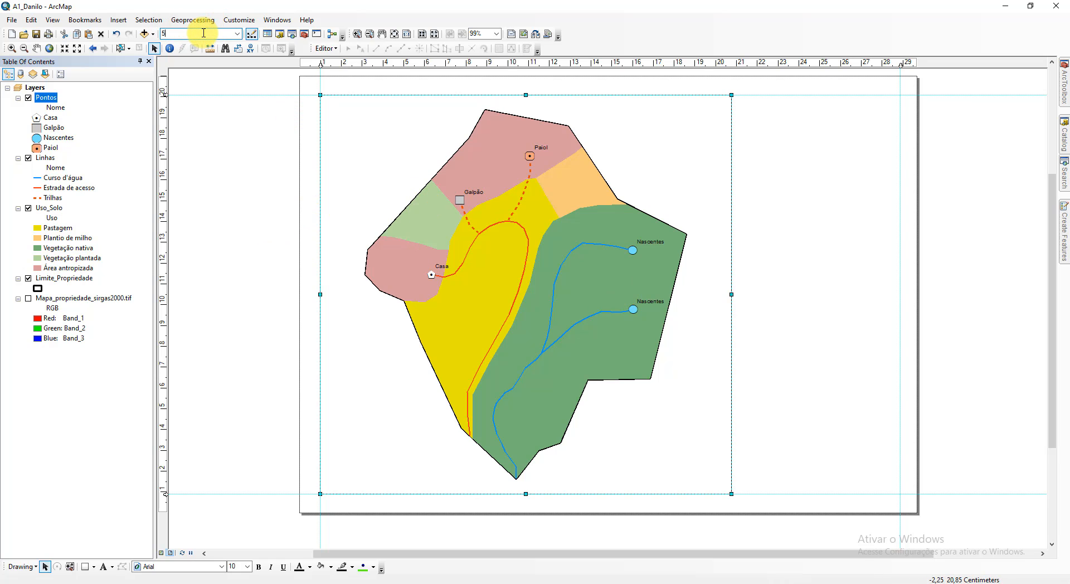
text(50000)
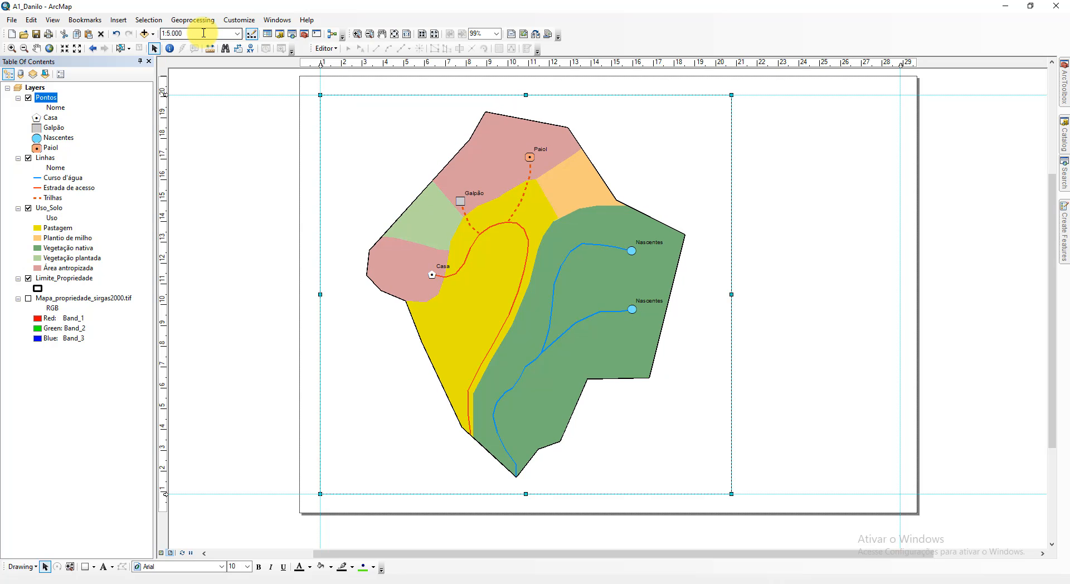
click(252, 229)
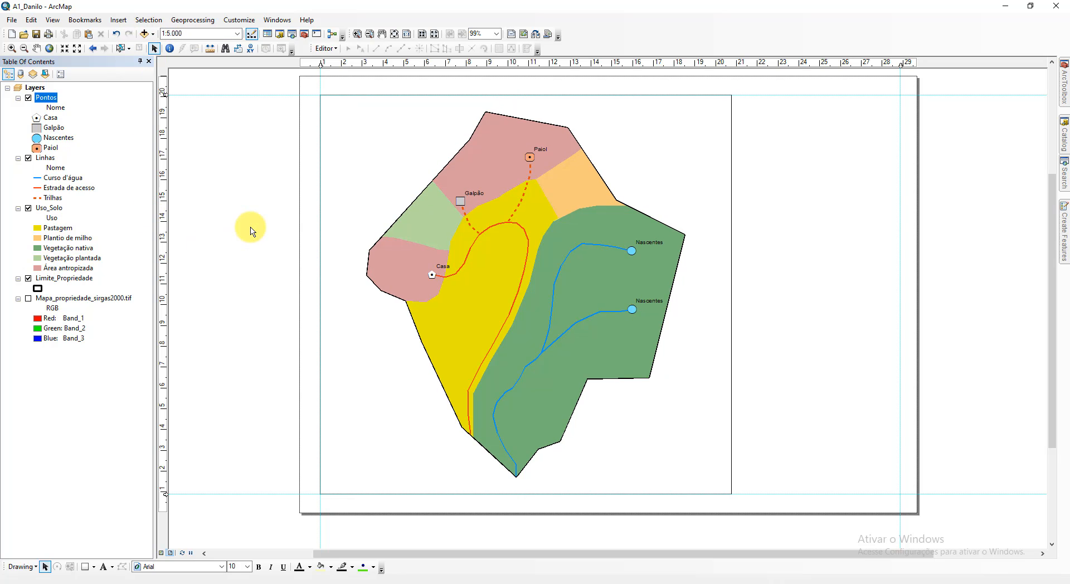
Step: Select SIRGAS 2000 UTM Zone 23S as the coordinate system in the Layers data frame's properties
click(428, 237)
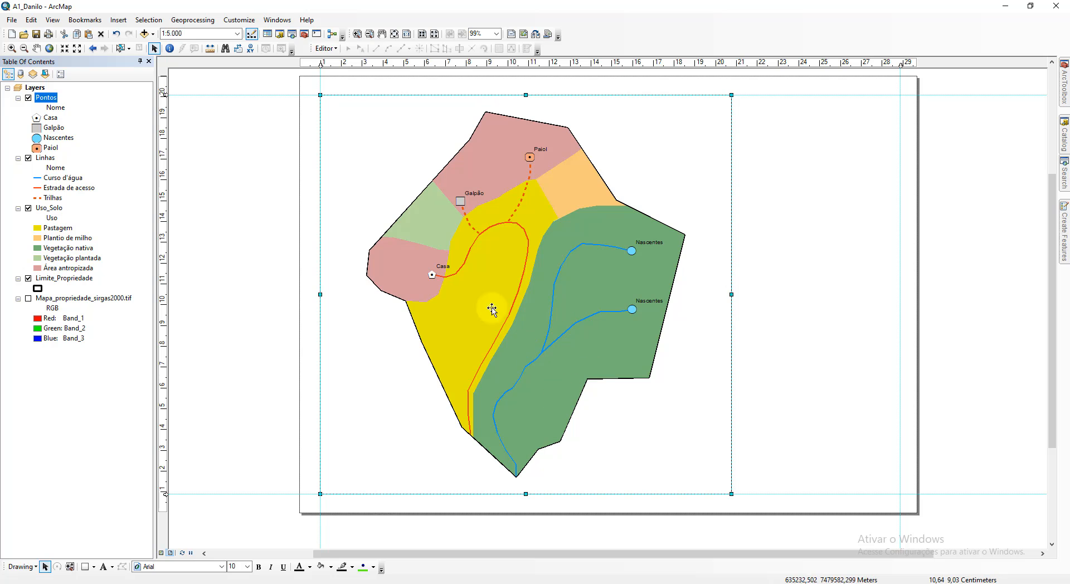
right_click(530, 367)
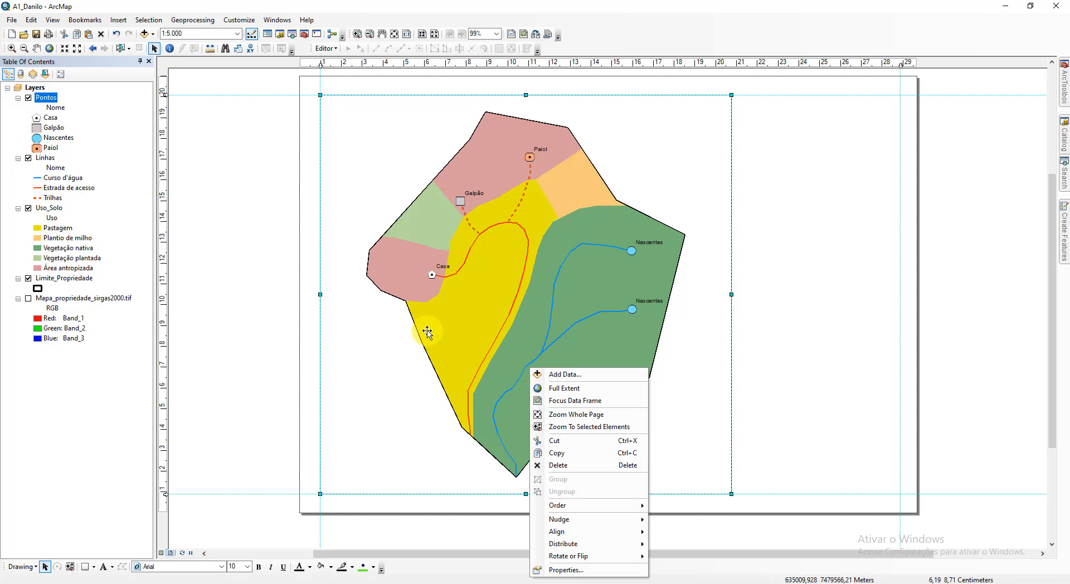
right_click(37, 91)
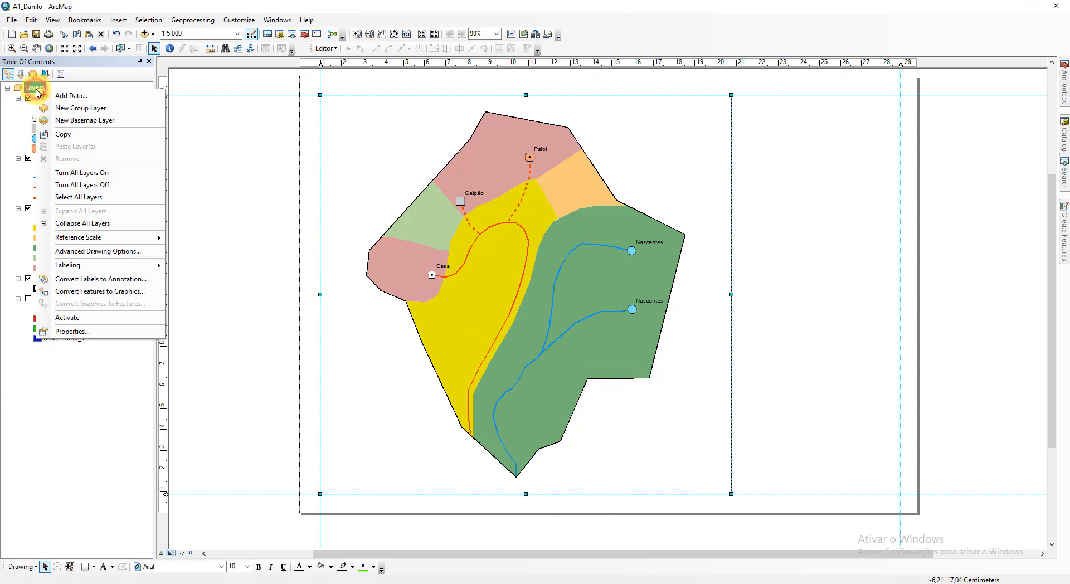
click(109, 333)
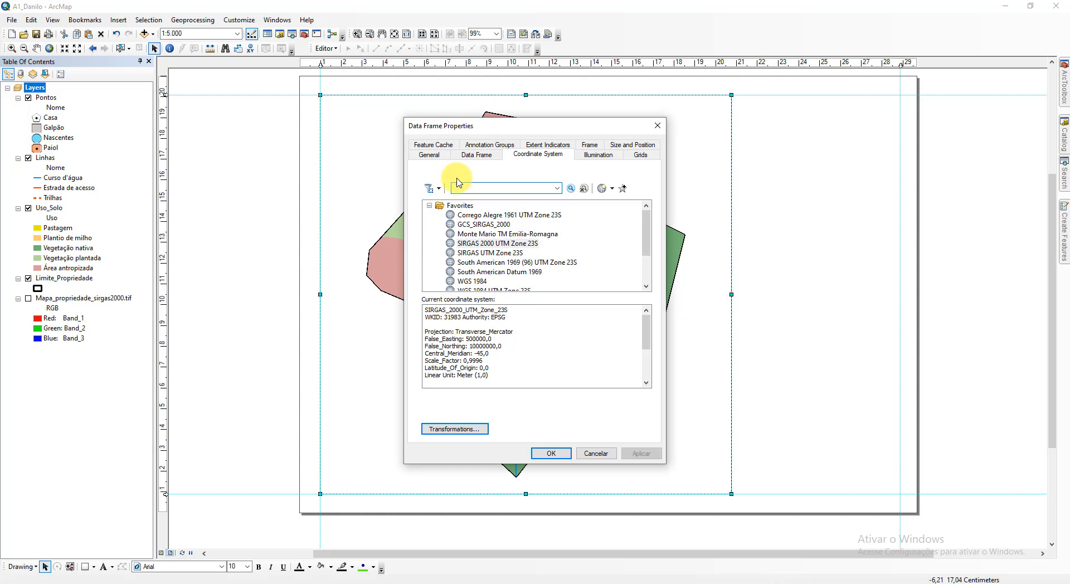
click(521, 188)
click(517, 244)
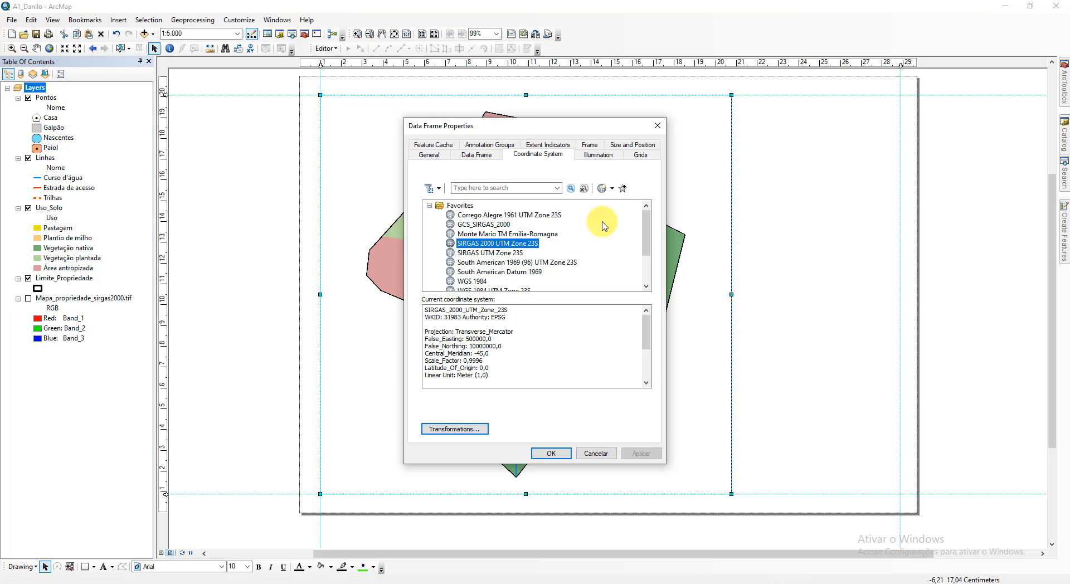
Step: Start a new Measured Grid for the data frame, dividing the map into a grid of map units
click(646, 156)
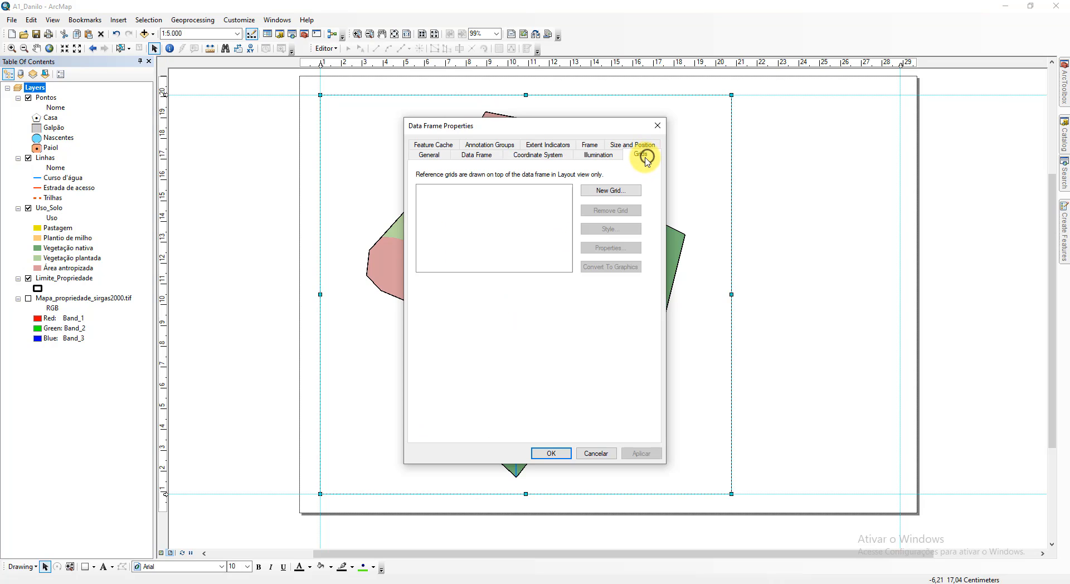
click(615, 189)
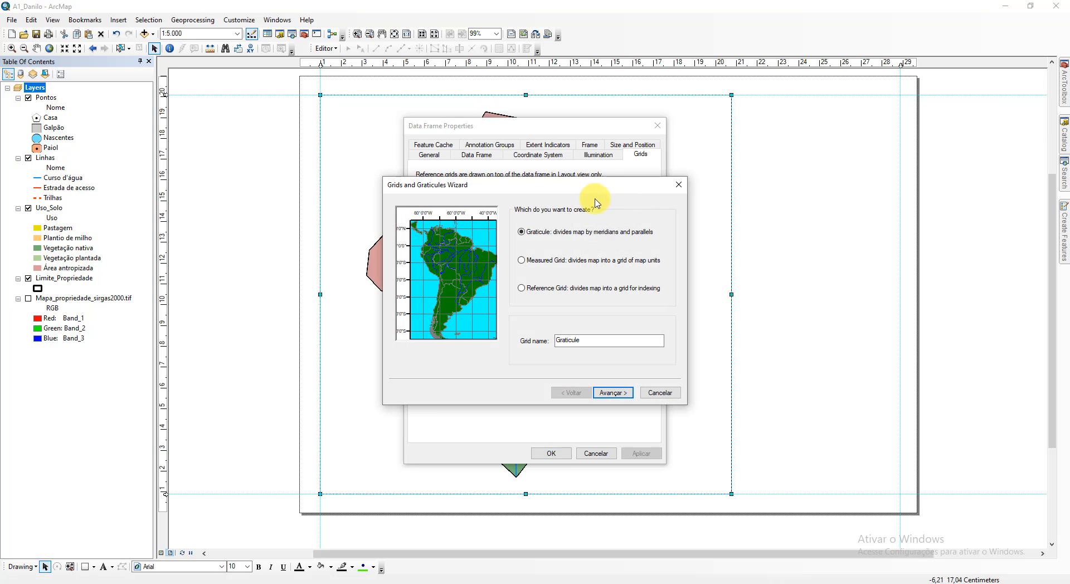
click(558, 261)
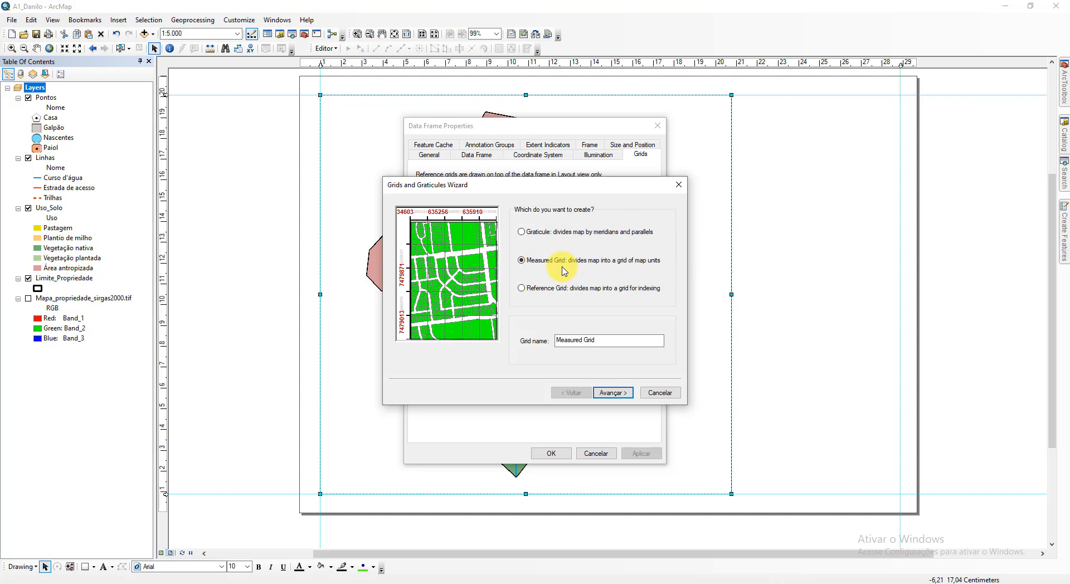
click(611, 393)
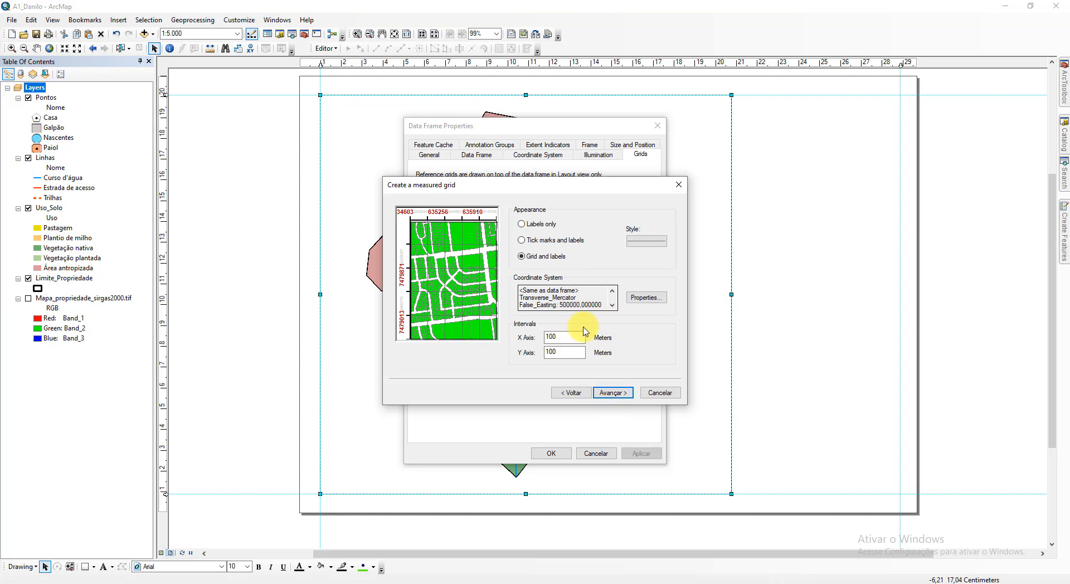
Step: Set the measured grid's X and Y intervals to 200 meters, finish it with the remaining defaults and apply it to the data frame
click(572, 341)
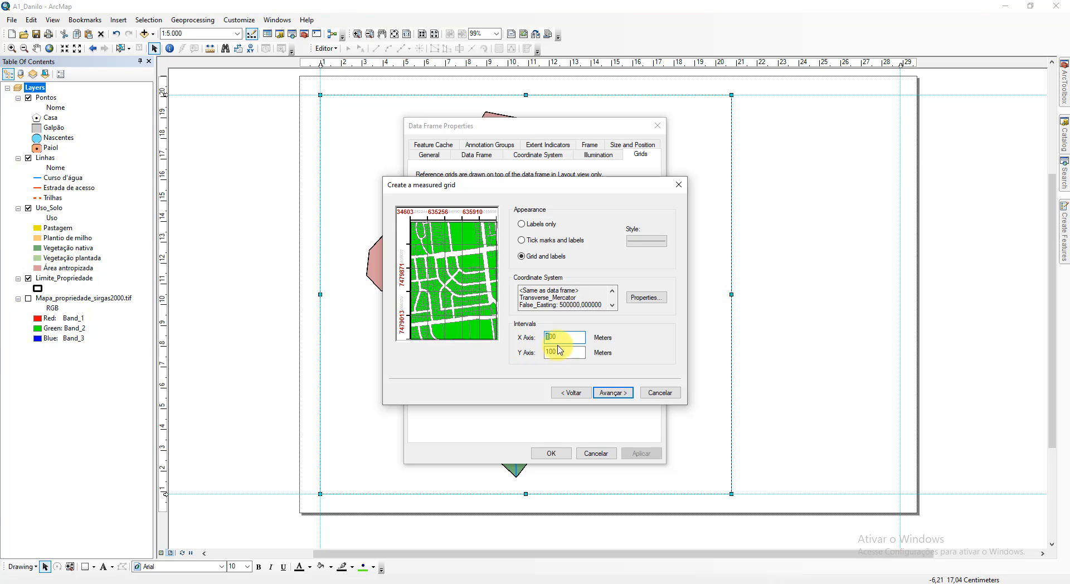
click(549, 352)
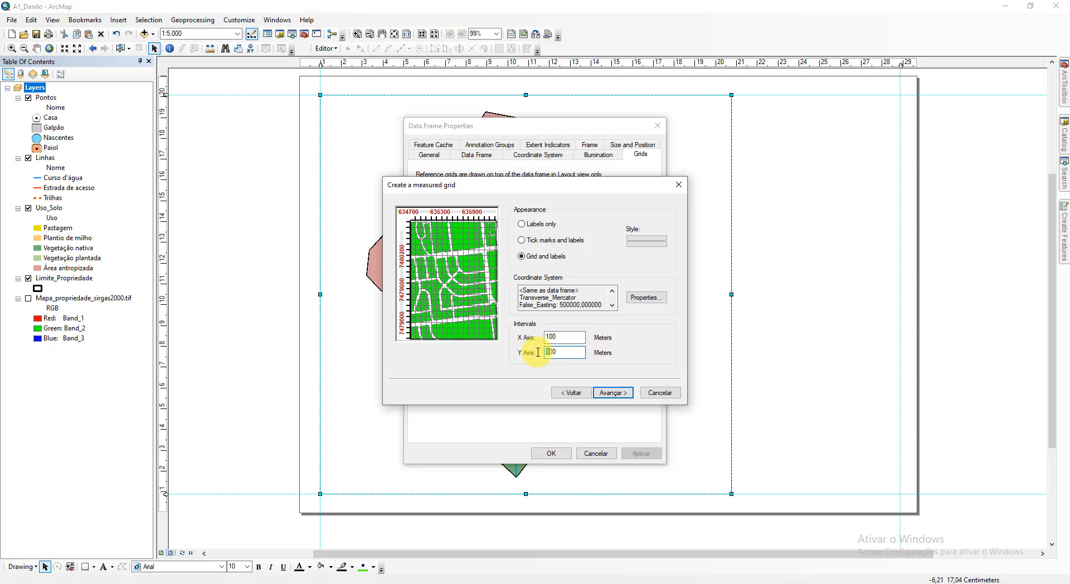
click(548, 337)
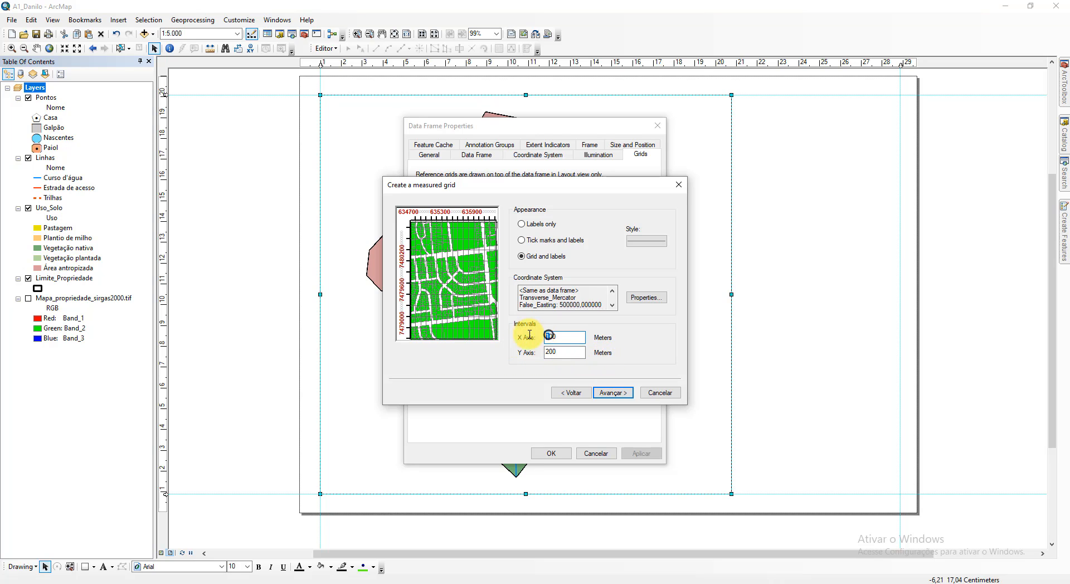
text(2)
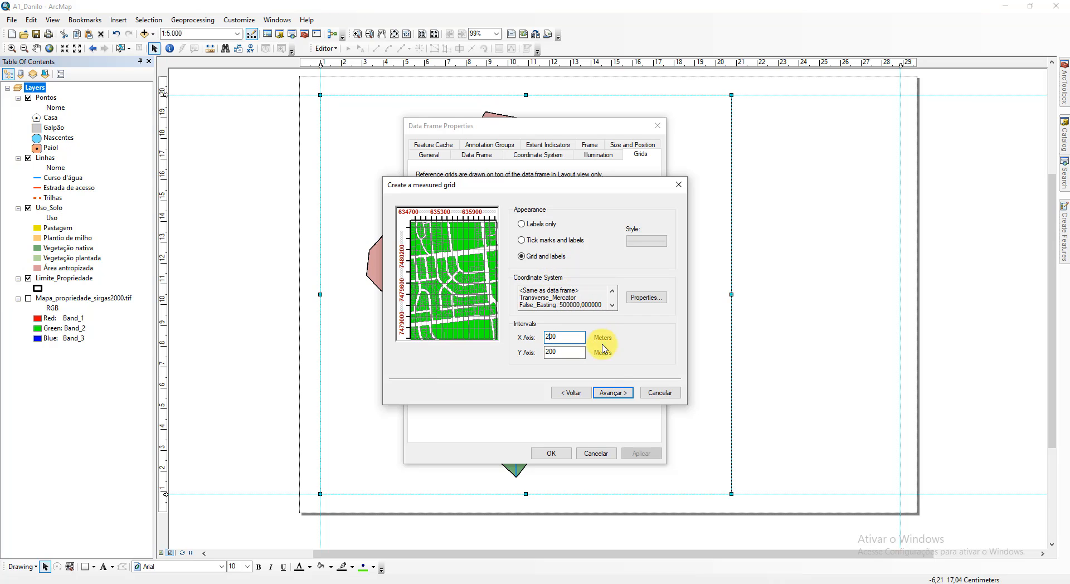
click(613, 394)
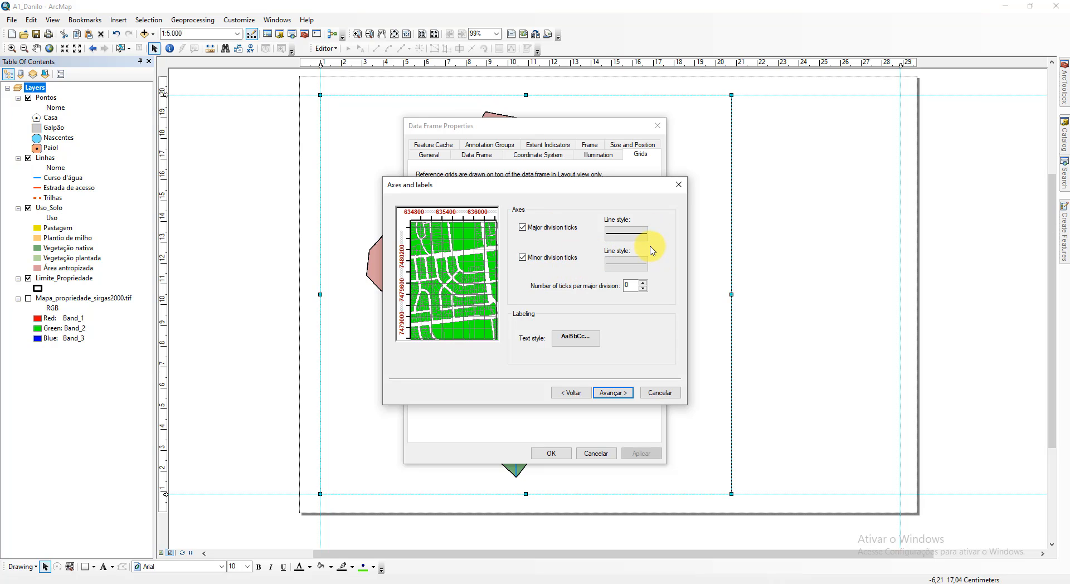
click(613, 393)
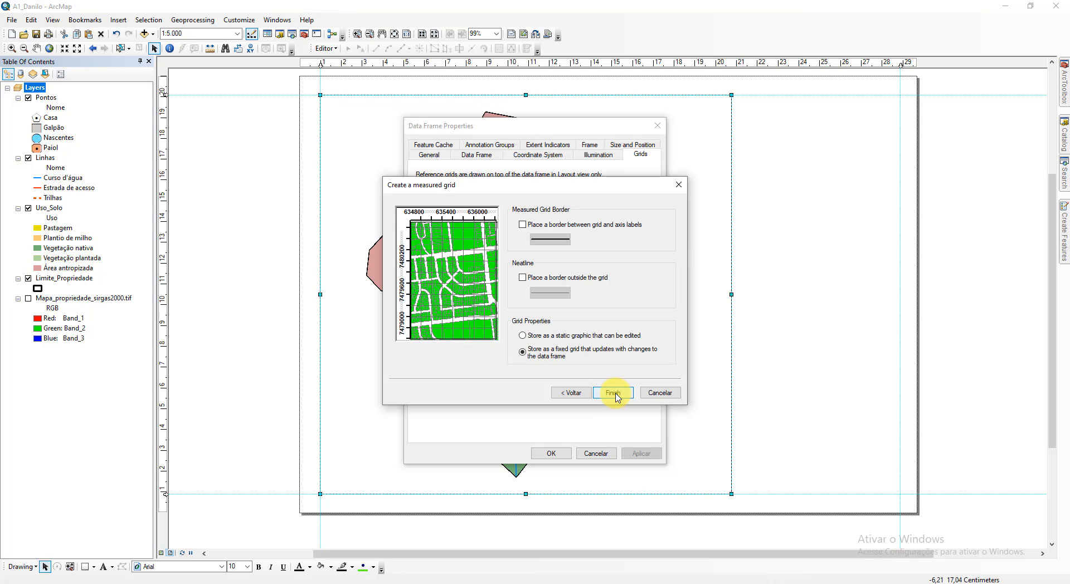
click(614, 393)
click(644, 454)
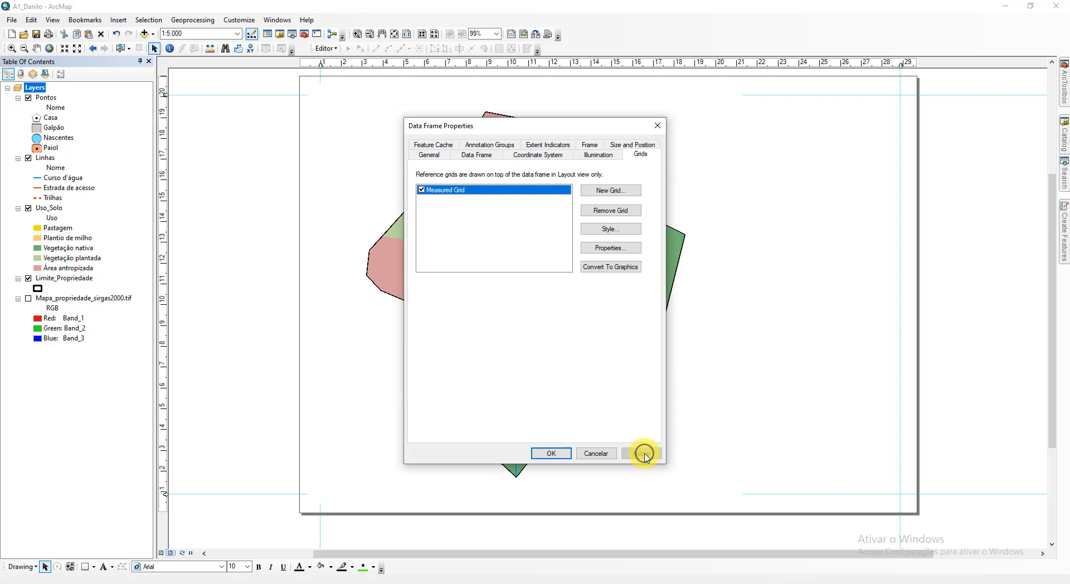
Step: Set the line width of the measured grid's major division ticks to 1 in its axes properties
drag(567, 127, 928, 143)
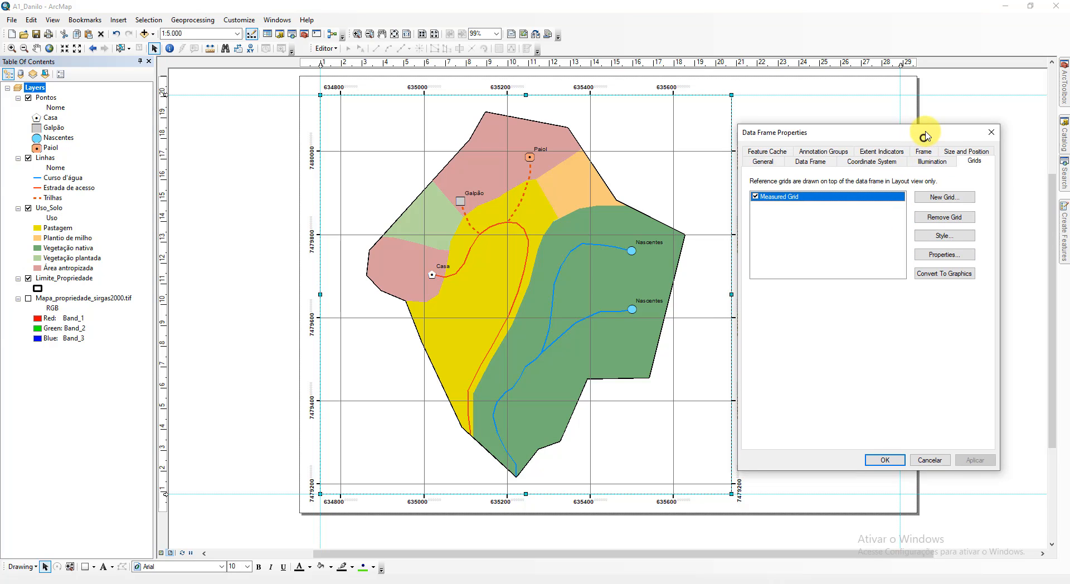
drag(927, 136, 860, 124)
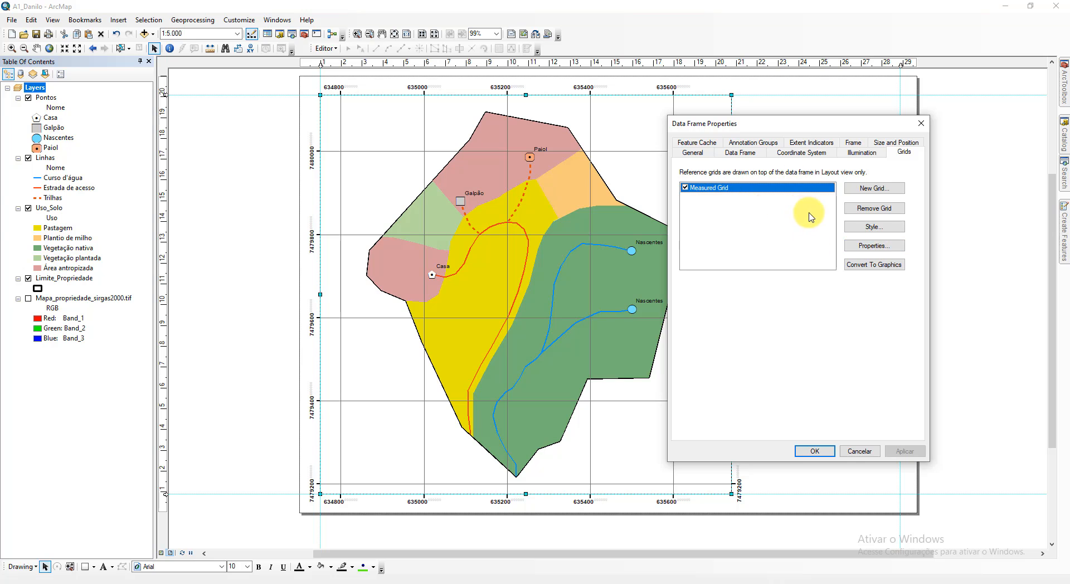
click(888, 249)
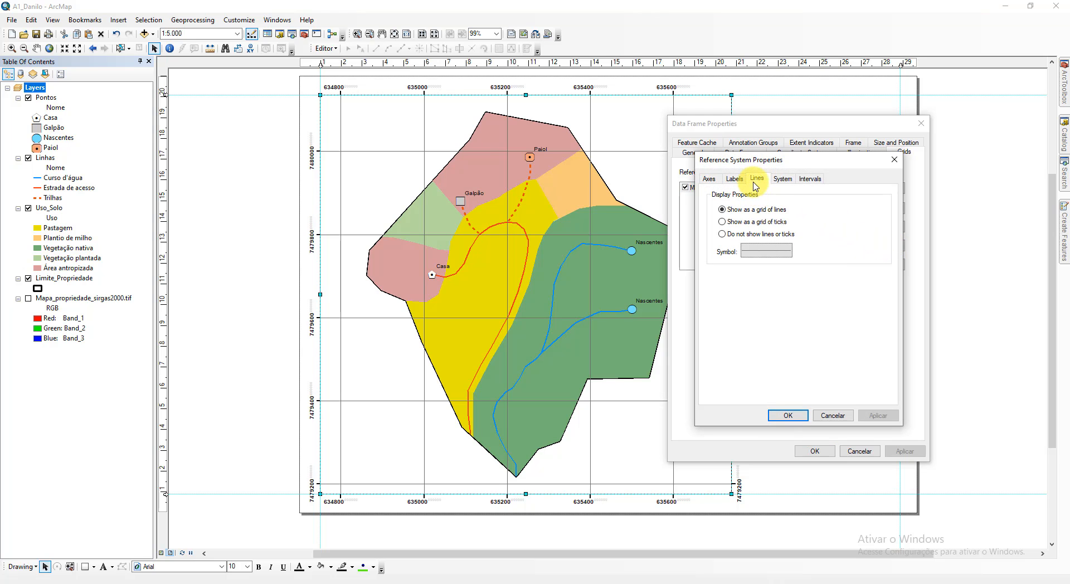
drag(797, 163, 819, 184)
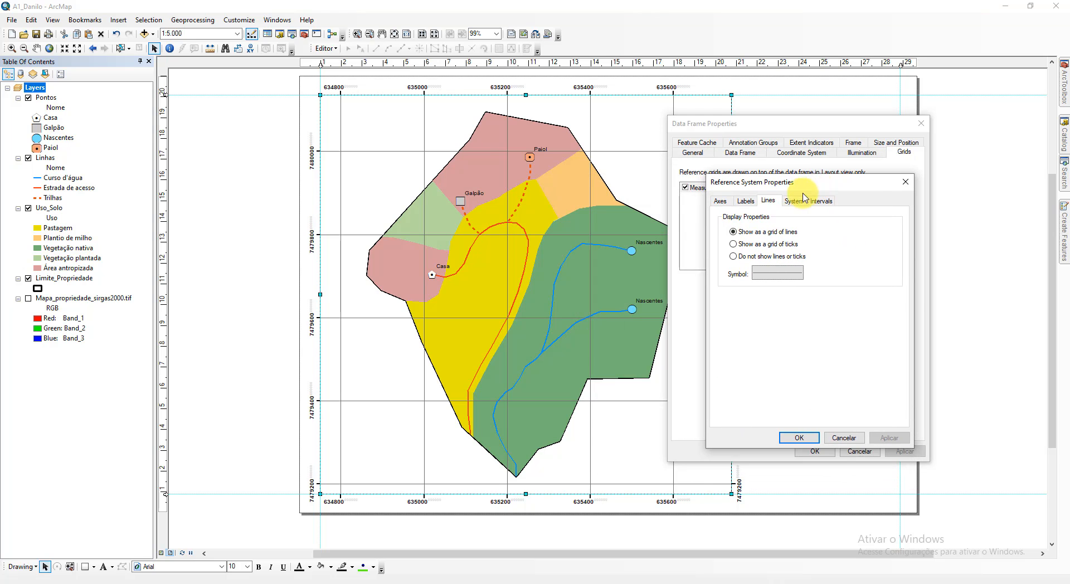
click(722, 202)
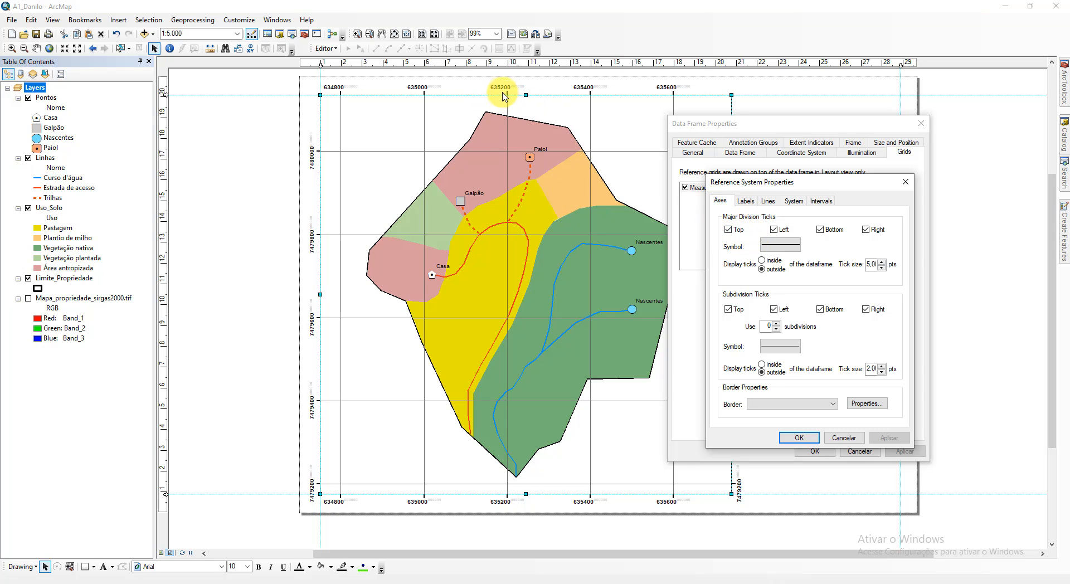
click(788, 245)
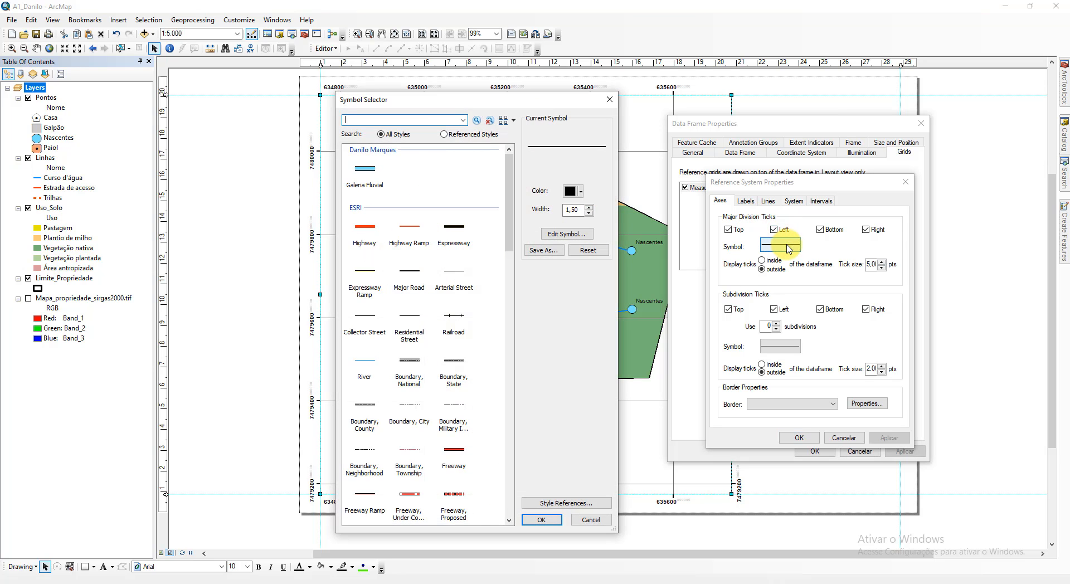
click(589, 210)
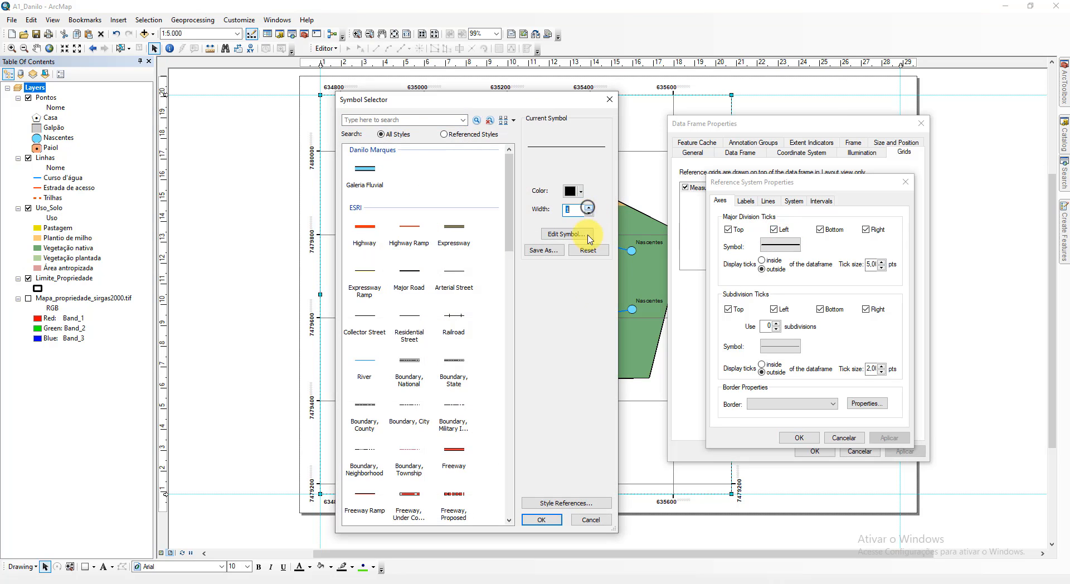
click(553, 520)
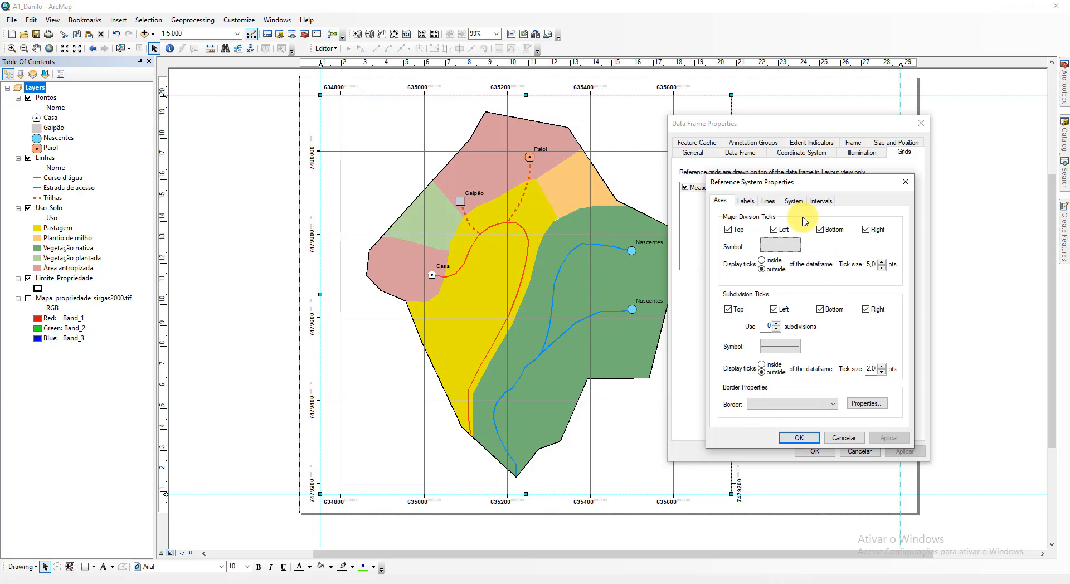
Step: Set the measured grid's labels to size 7 without bold and their number format to 0 decimal places
click(746, 201)
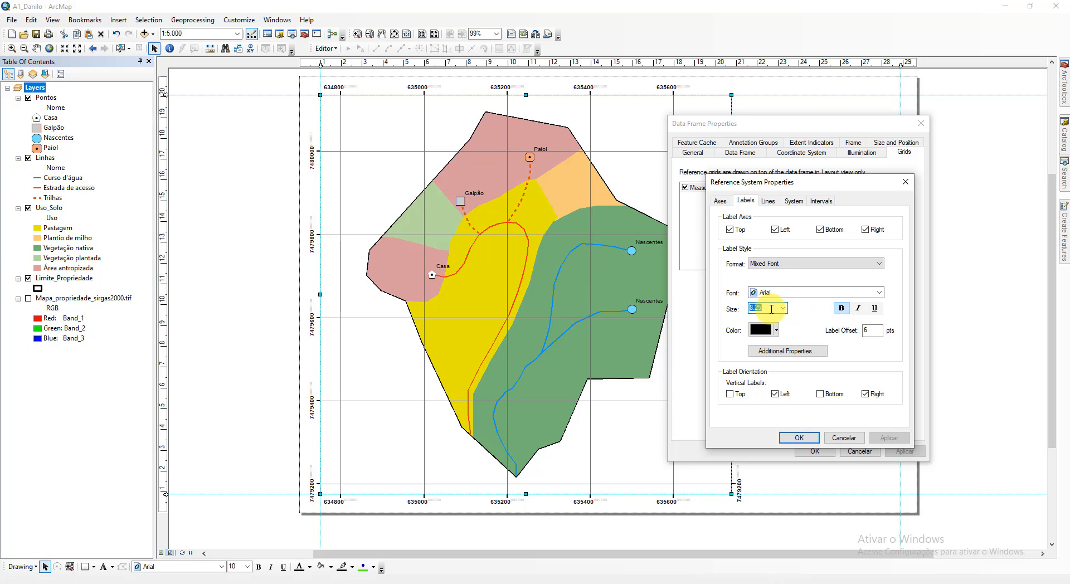
text(7)
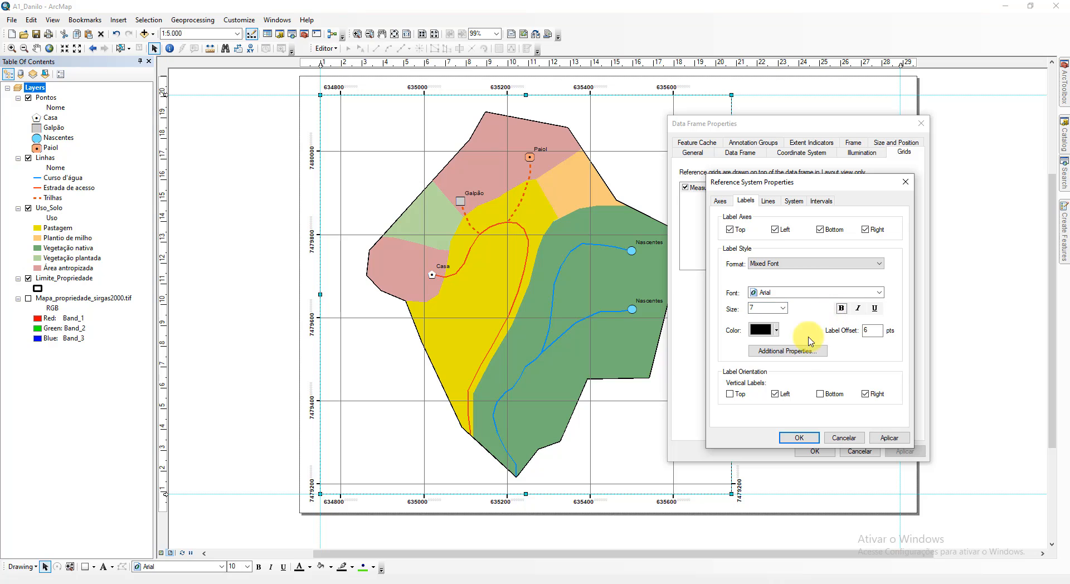
click(780, 353)
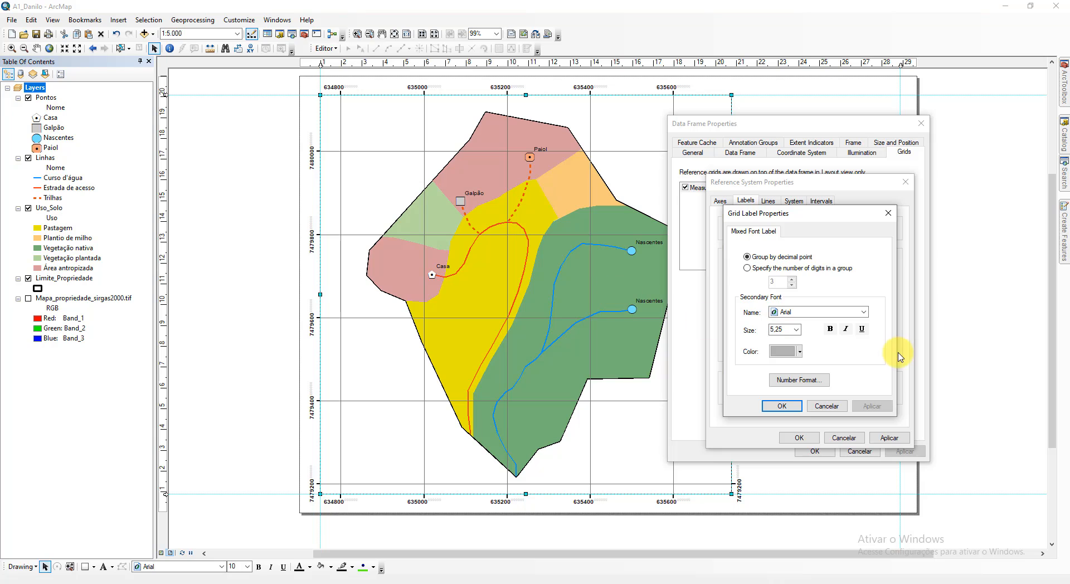
click(818, 384)
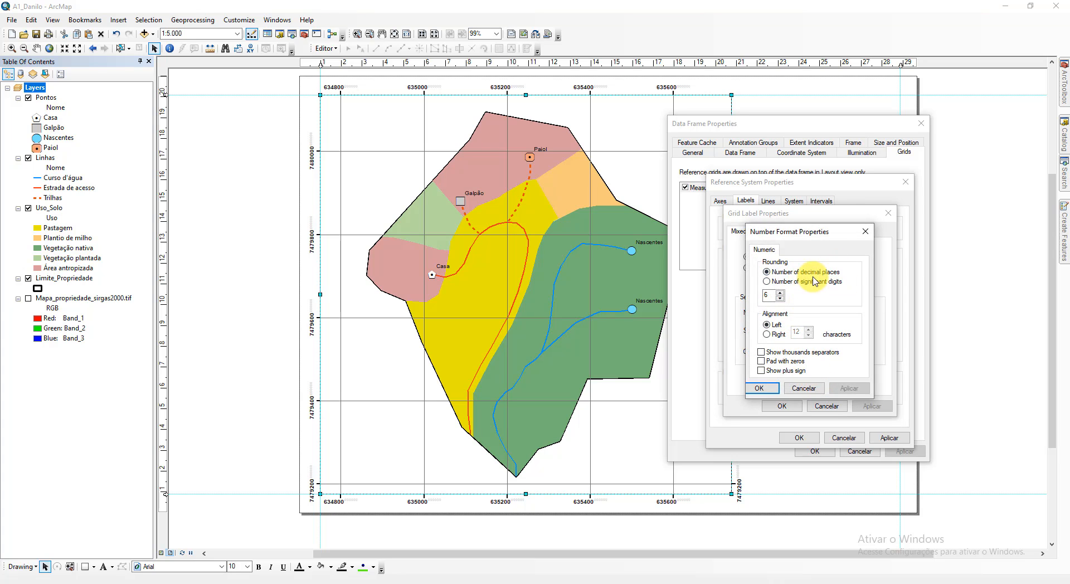
double_click(768, 295)
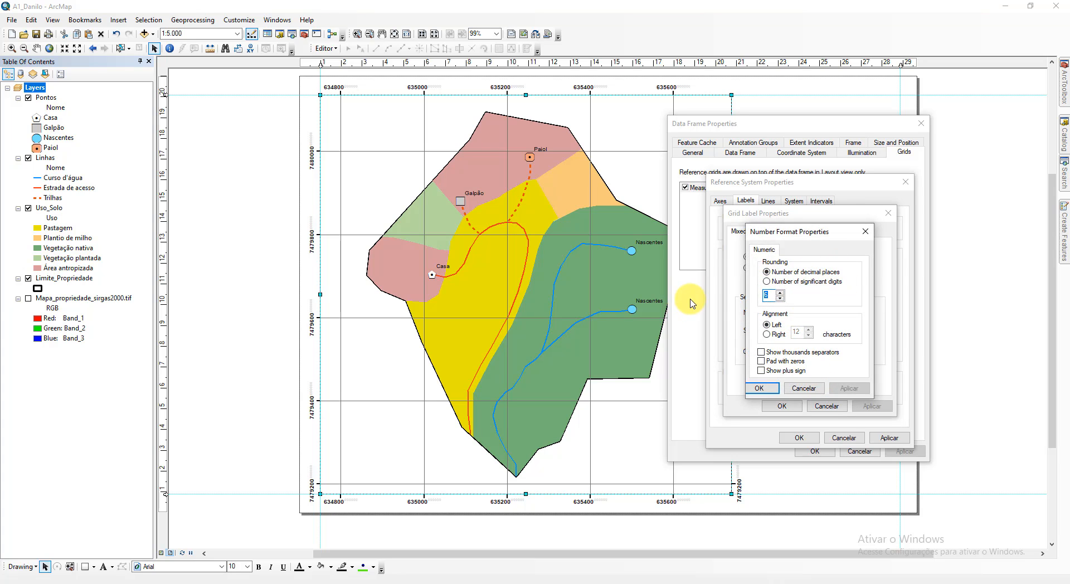
text(0)
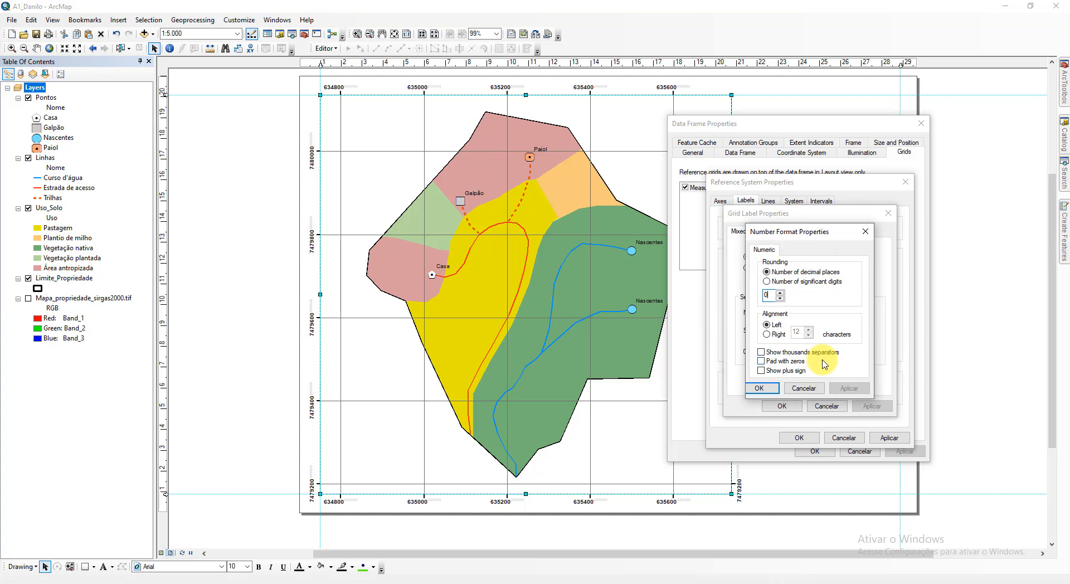
click(776, 392)
click(794, 406)
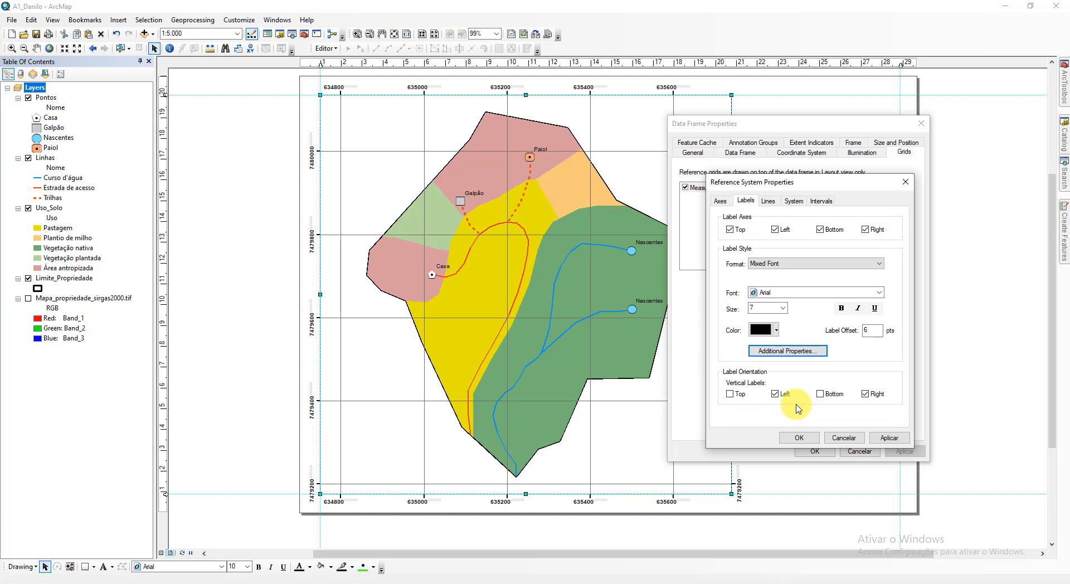
Step: Recolor the measured grid's lines to a lighter gray and apply the grid changes to the data frame
click(772, 204)
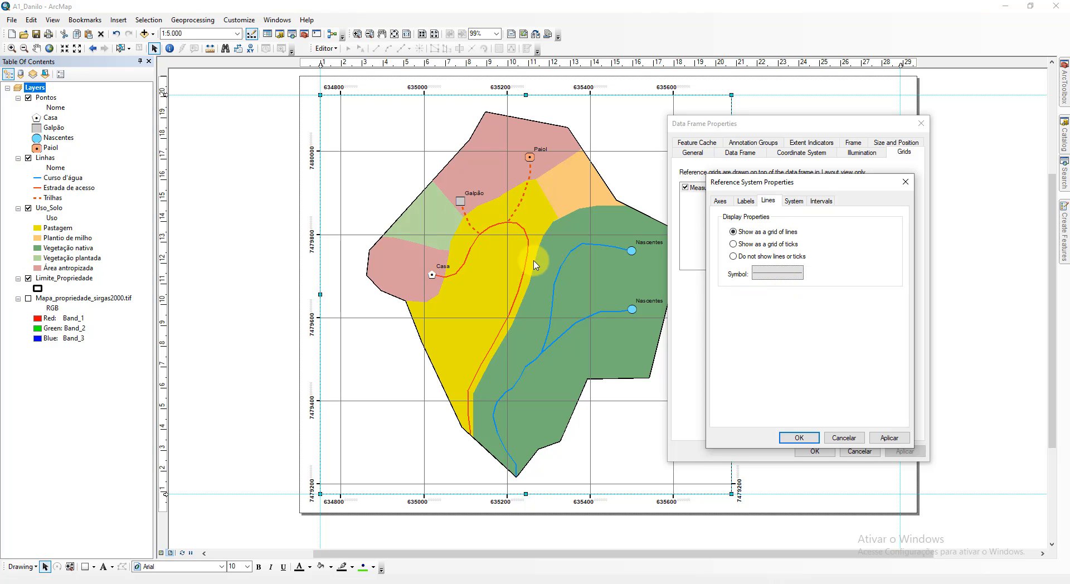
click(780, 274)
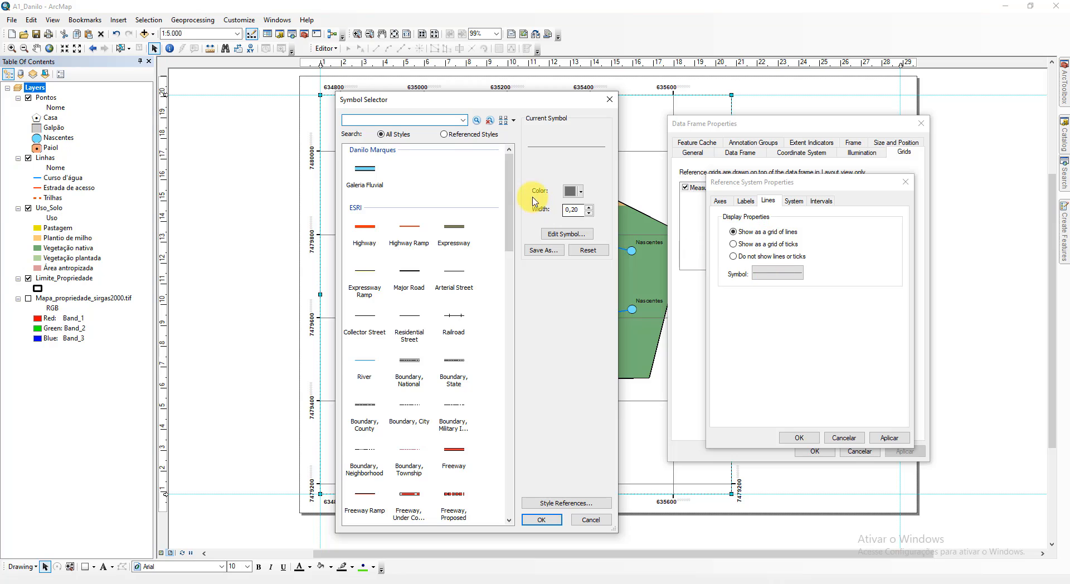
click(574, 191)
click(568, 252)
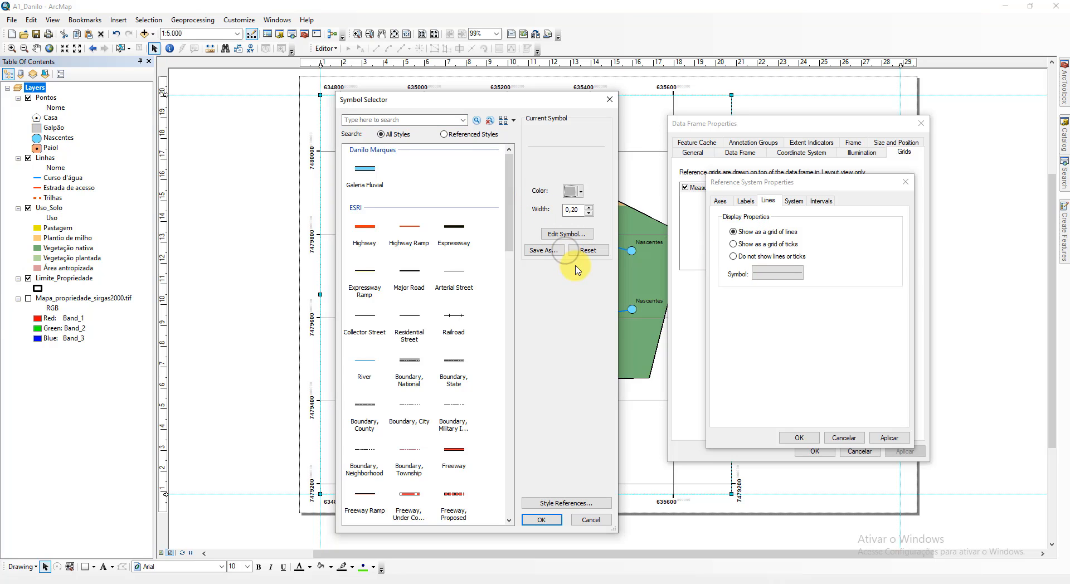
click(574, 192)
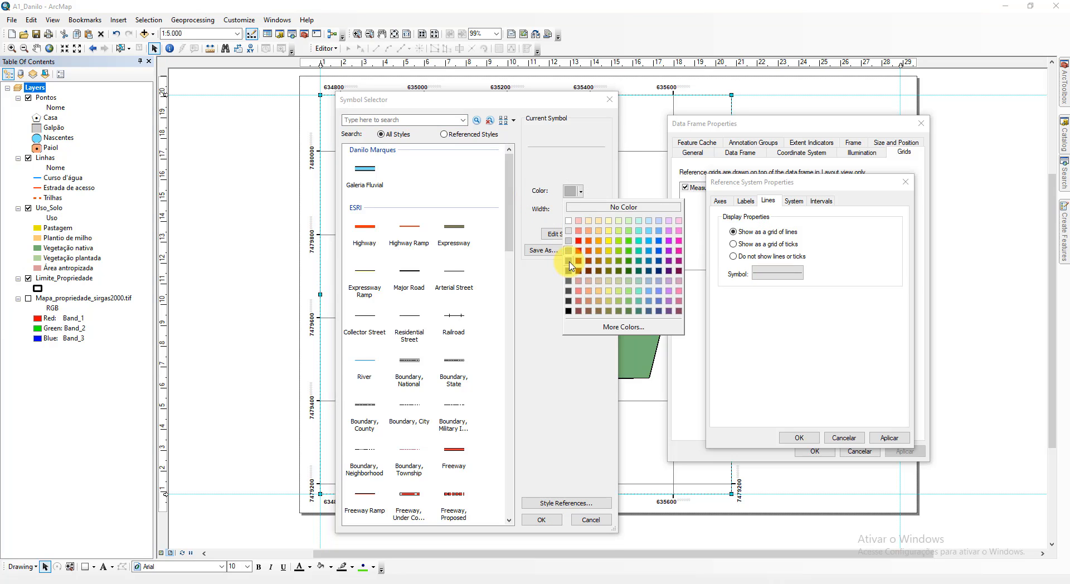
click(569, 261)
click(574, 191)
click(569, 260)
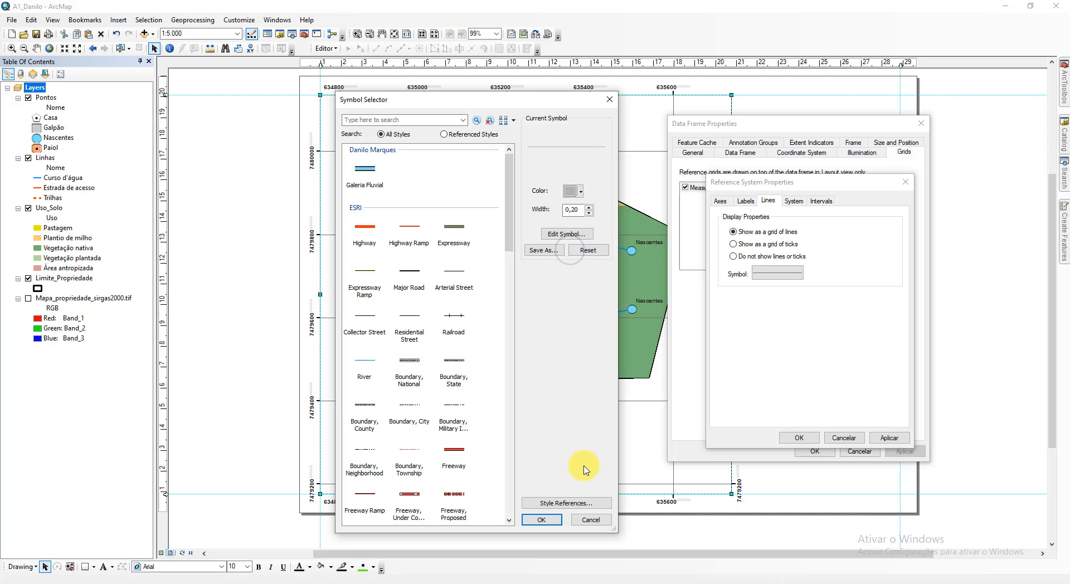
click(542, 520)
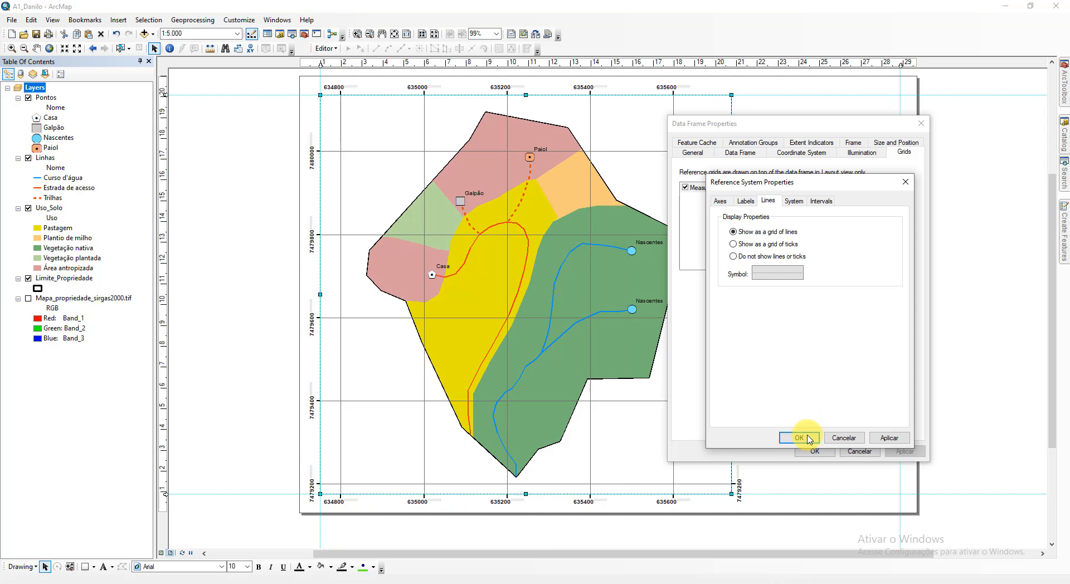
click(809, 438)
click(895, 452)
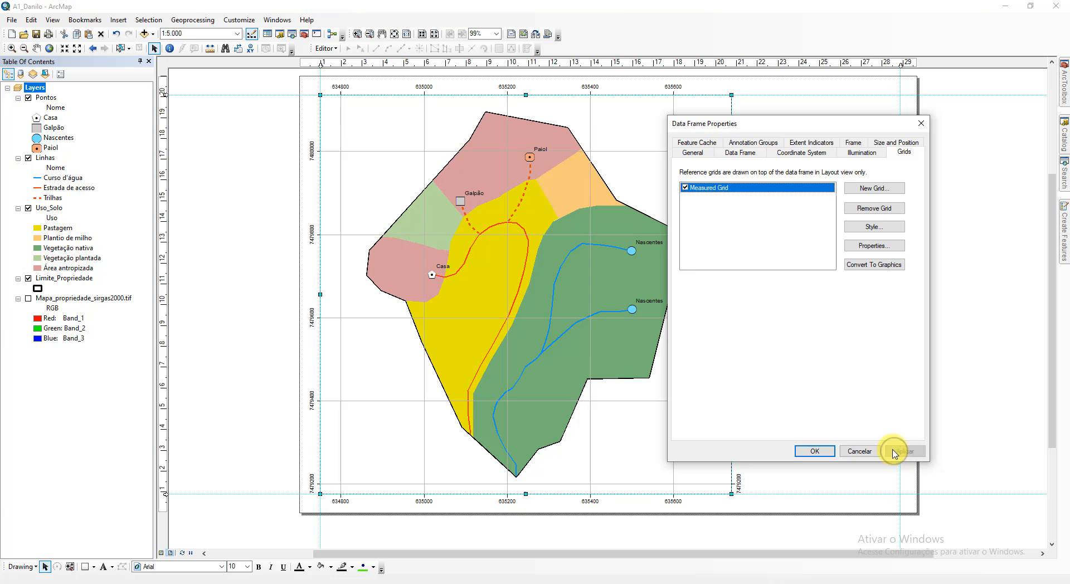
click(824, 452)
Step: Narrow the data frame so its right edge sits at about 18.8 cm and add a vertical guide at about 19.8 cm
drag(732, 296, 693, 296)
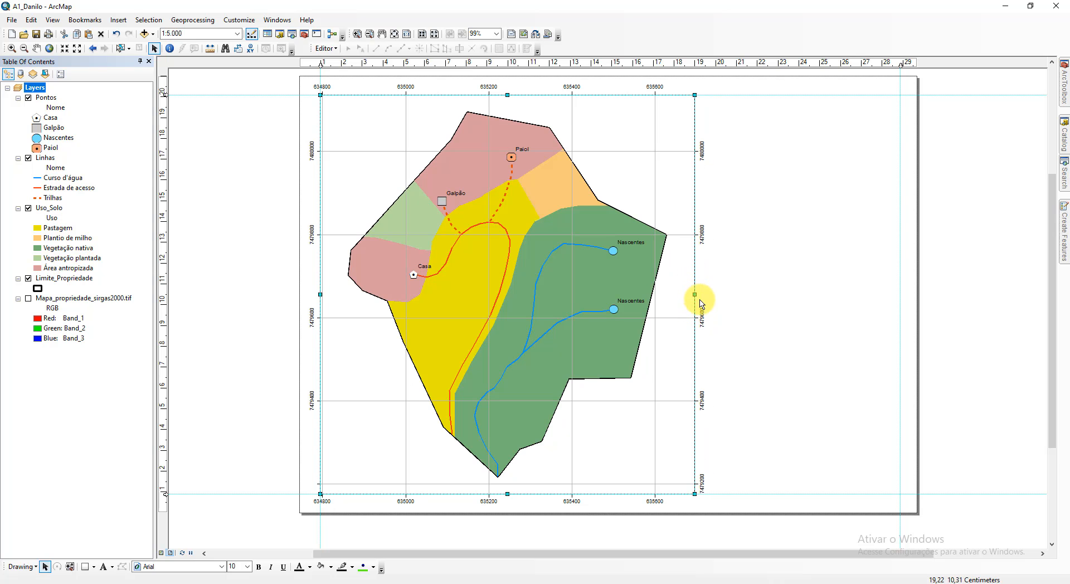
drag(695, 296, 691, 296)
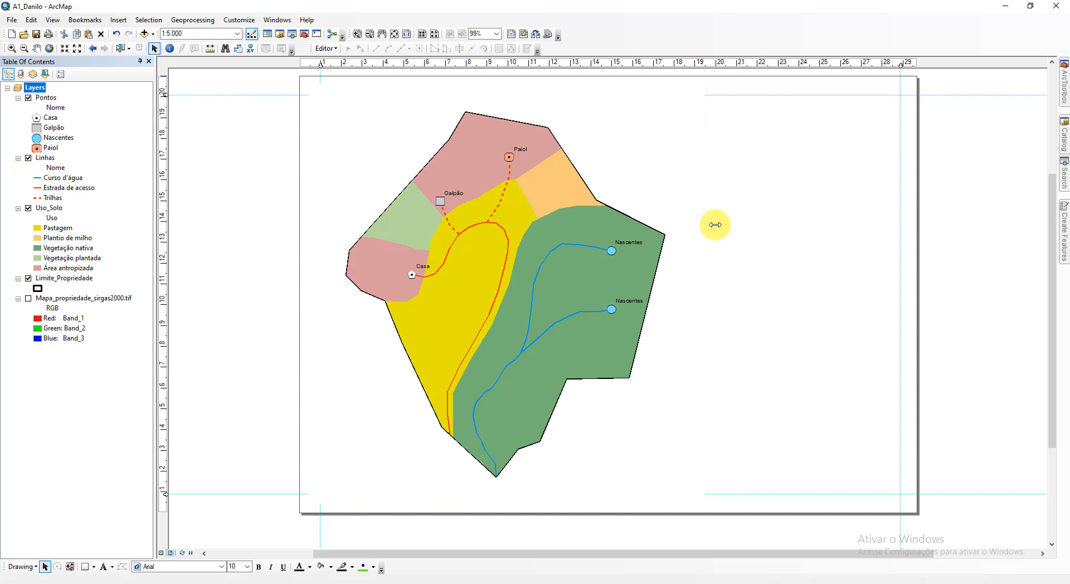
click(717, 63)
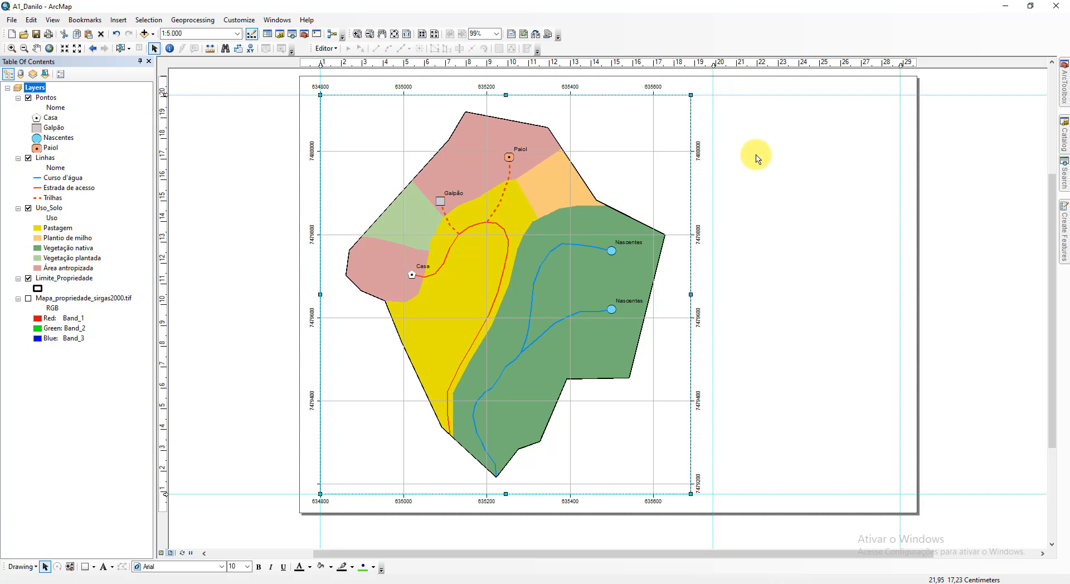
Step: Insert the ESRI North 8 north arrow and place it just inside the map frame's upper-right corner
click(119, 21)
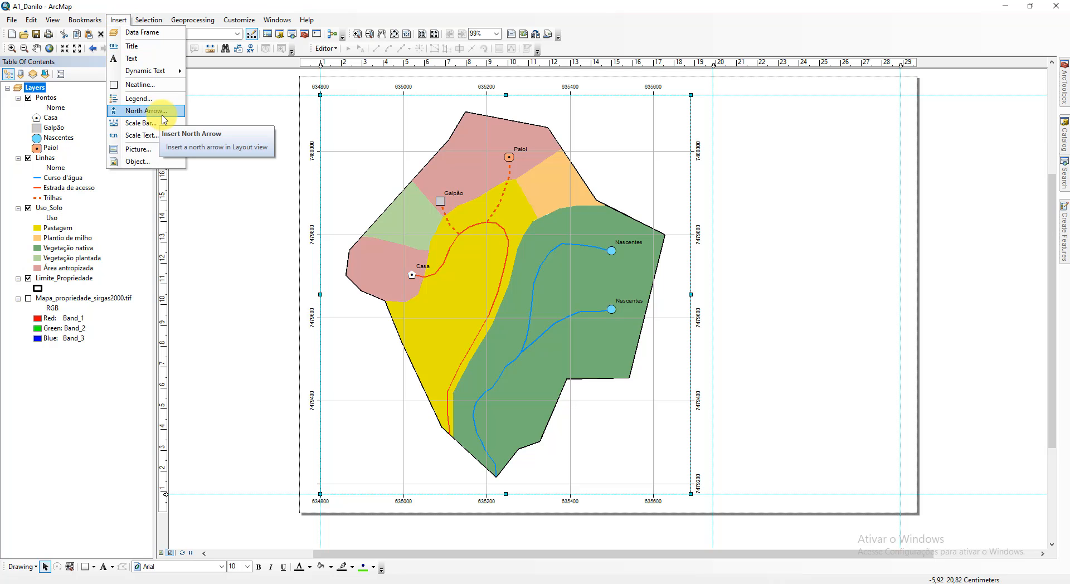
click(162, 116)
click(88, 189)
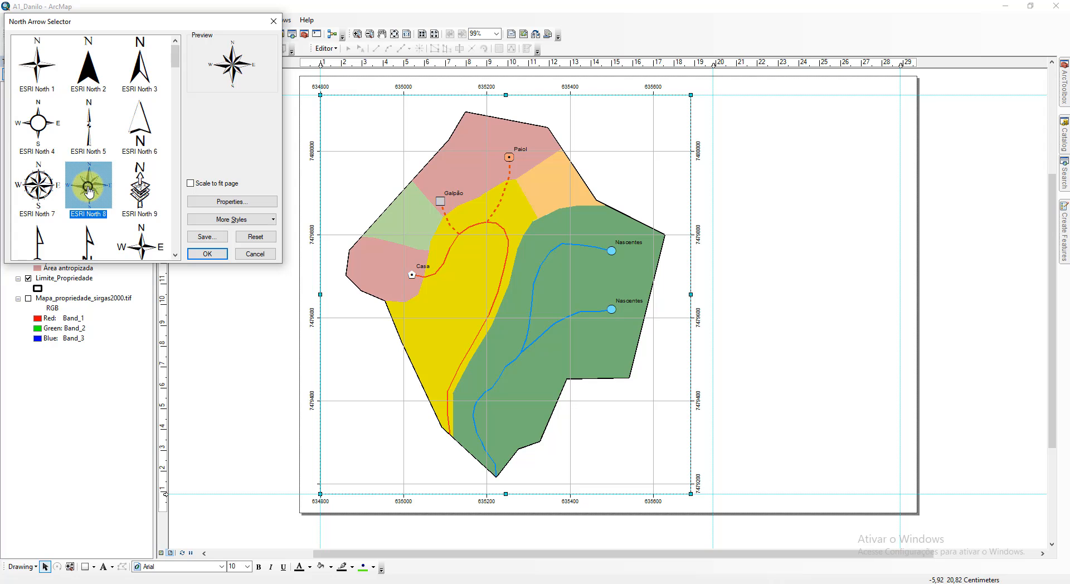
click(208, 254)
drag(512, 354, 680, 122)
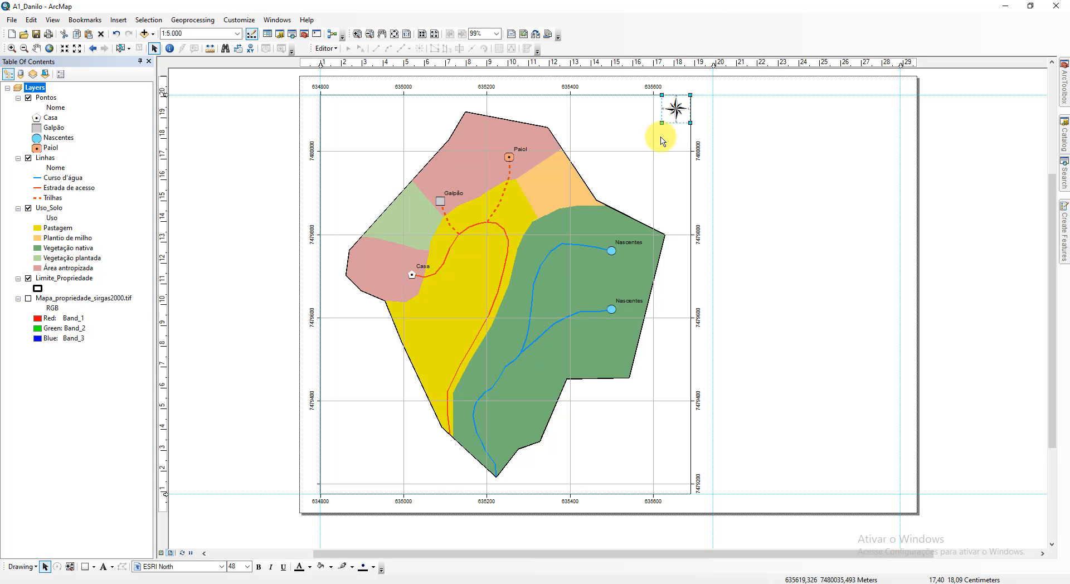
click(808, 146)
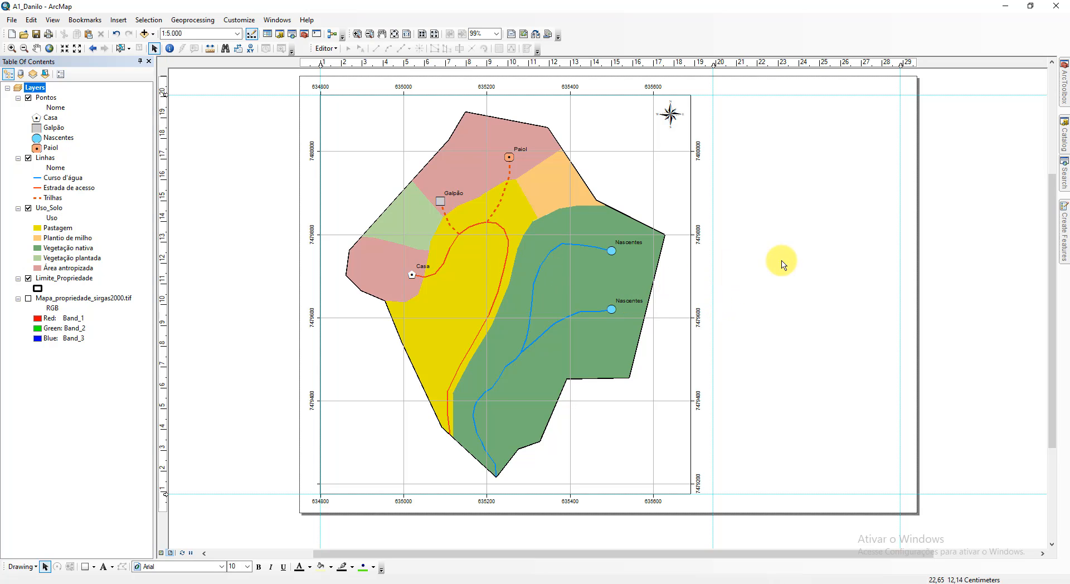
Step: Start a one-column legend with the Pontos, Linhas, Uso_Solo and Limite_Propriedade layers, leaving its title blank
click(118, 19)
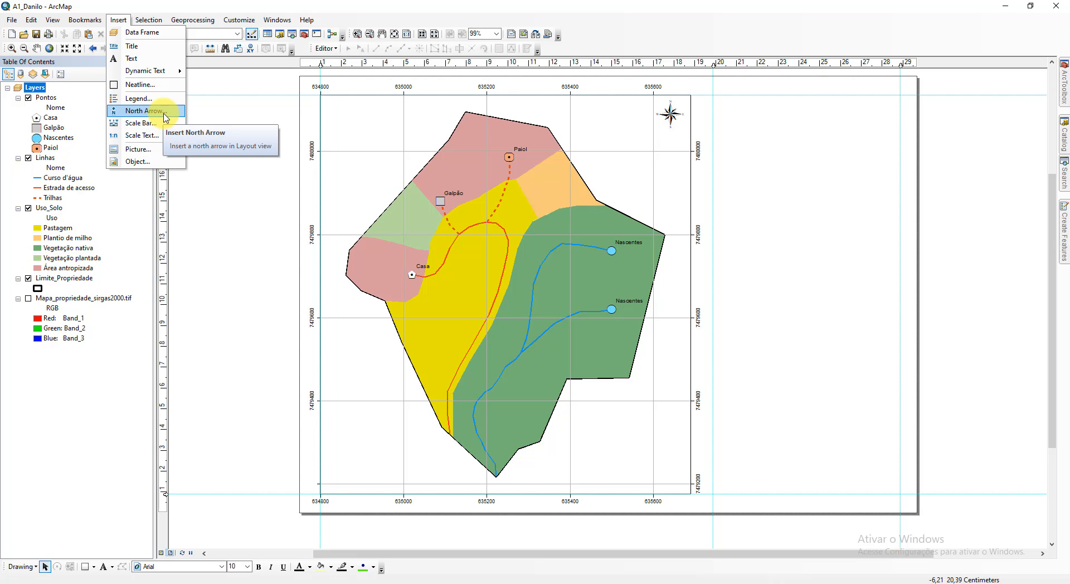
click(166, 98)
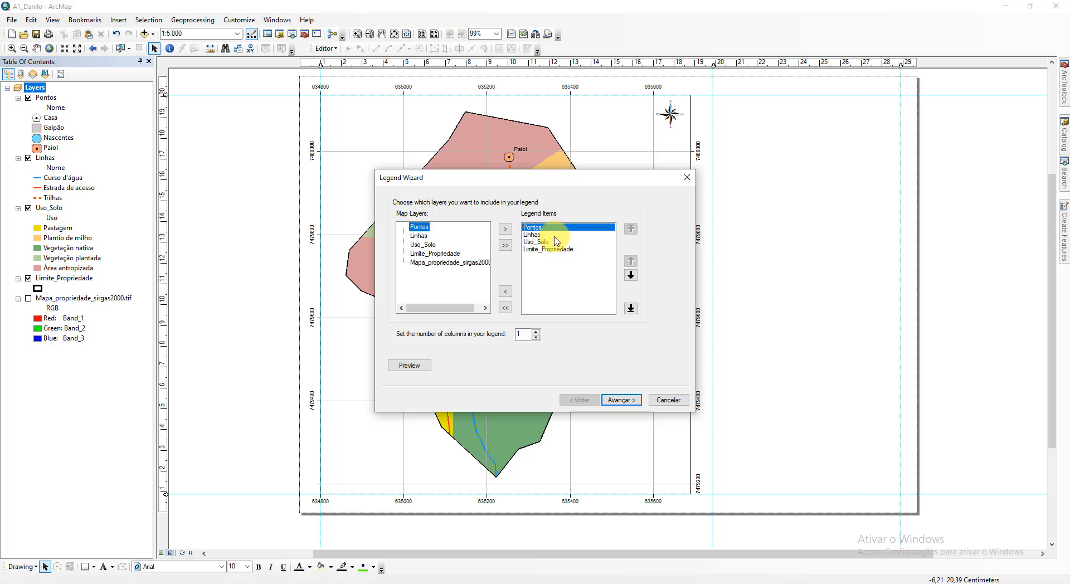
click(639, 406)
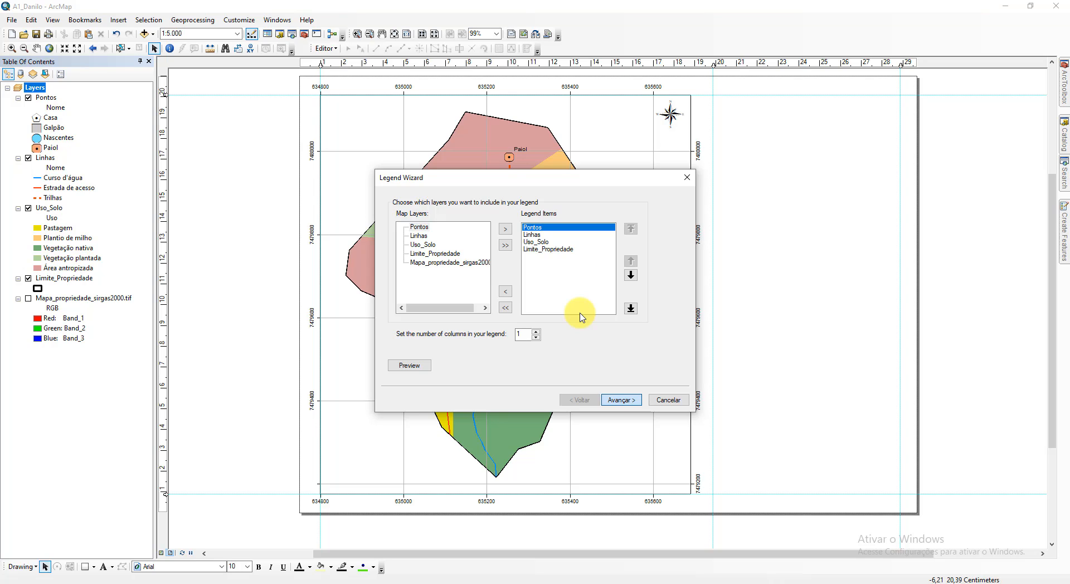
key(Return)
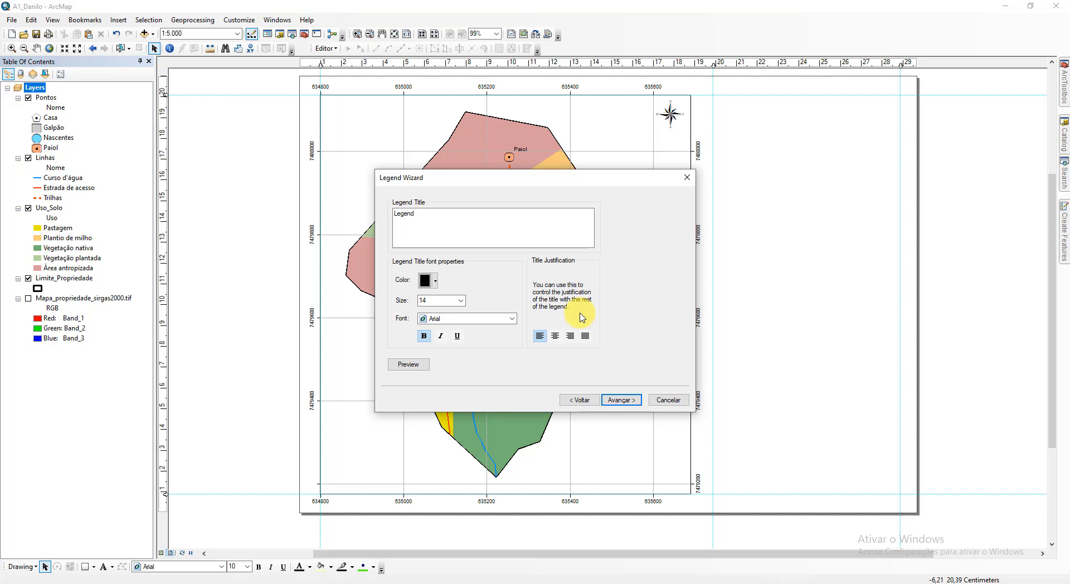
drag(470, 241, 251, 212)
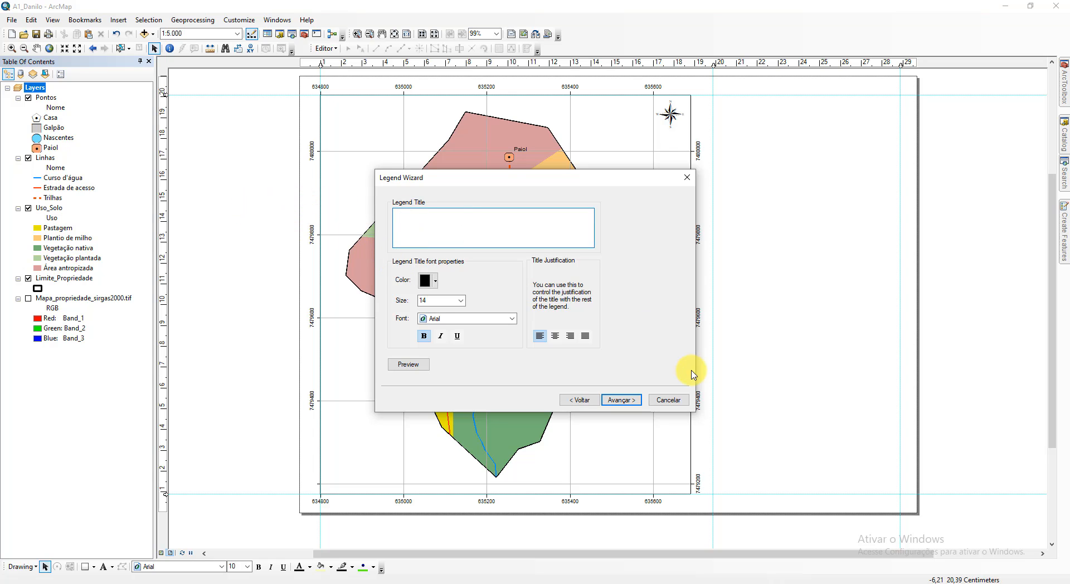
Step: Finish the legend with the default frame, patches and spacing, and place it in the blank page area right of the map
click(620, 400)
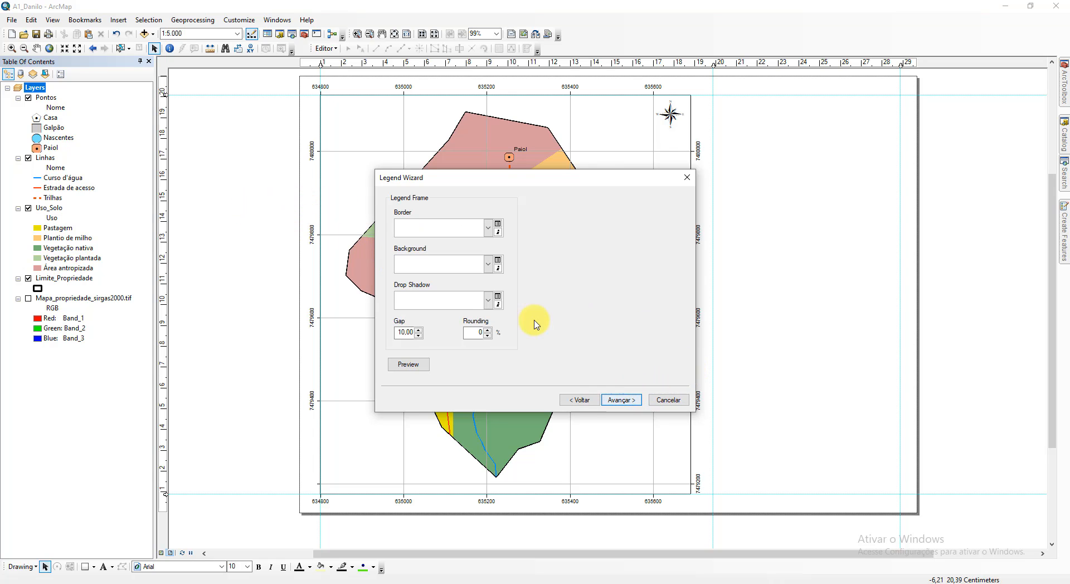
click(628, 399)
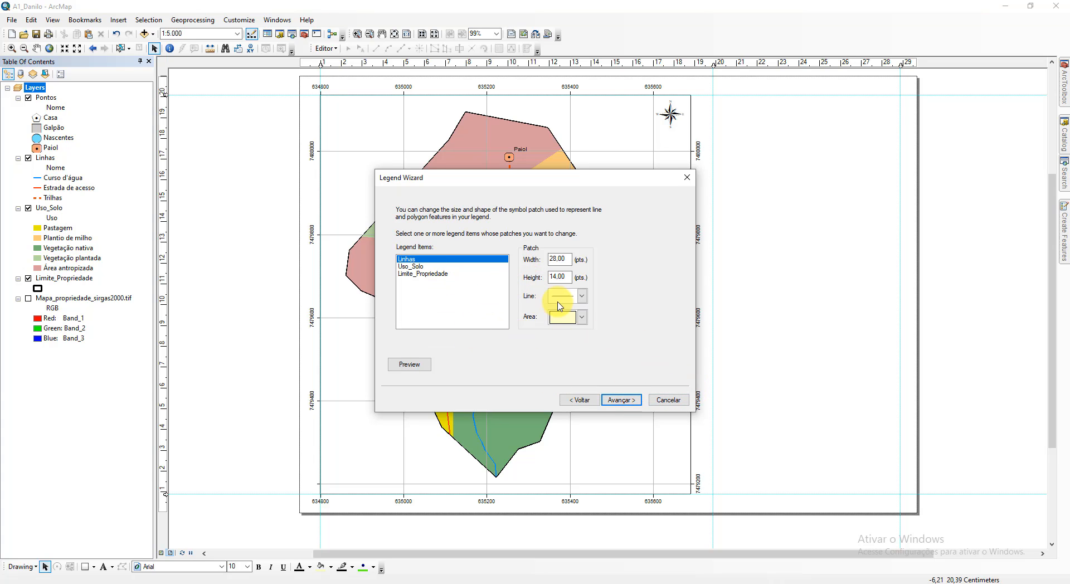
click(582, 296)
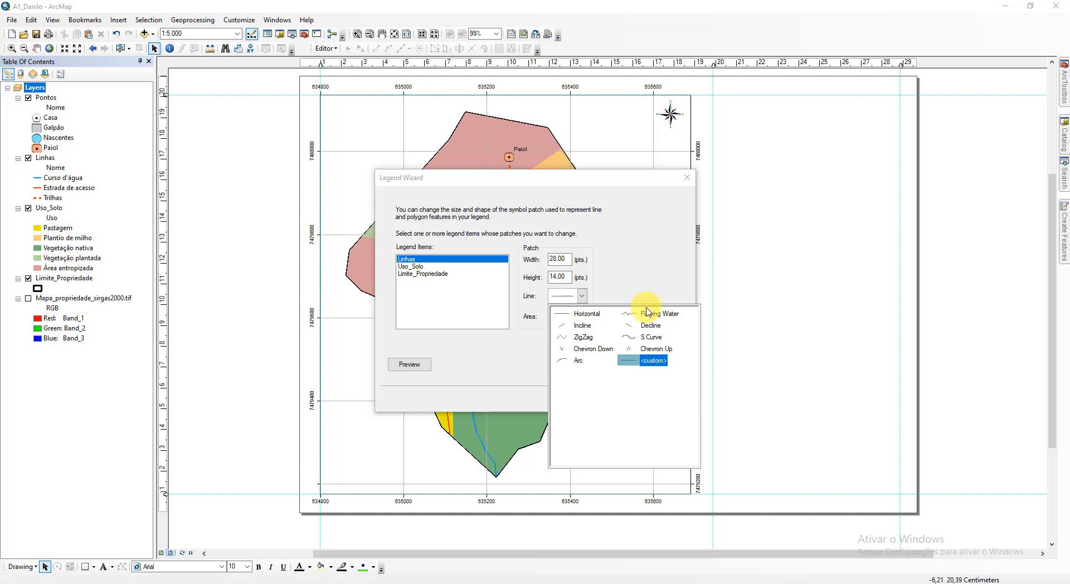
click(661, 284)
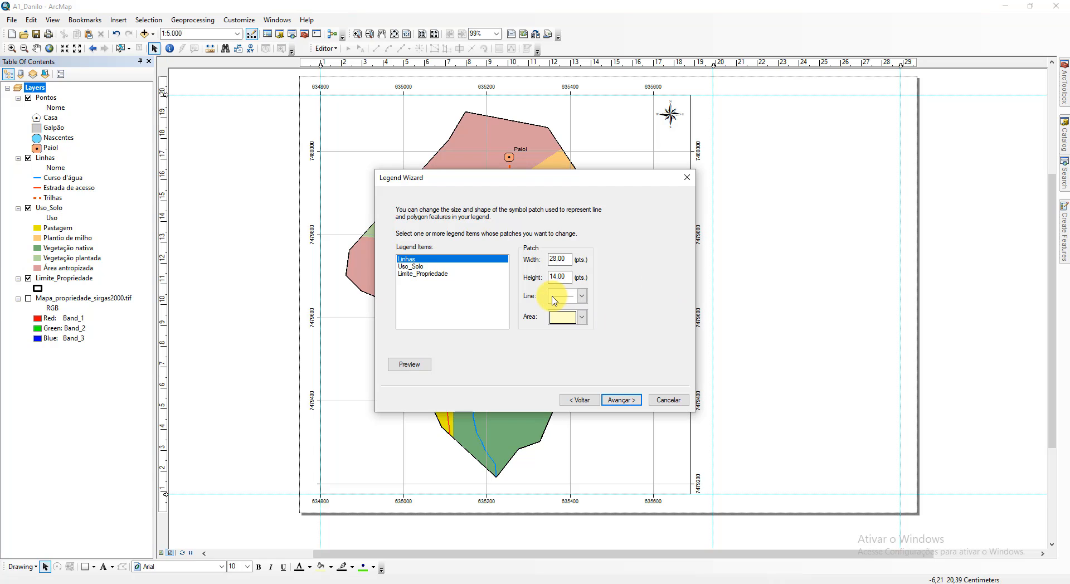
click(620, 399)
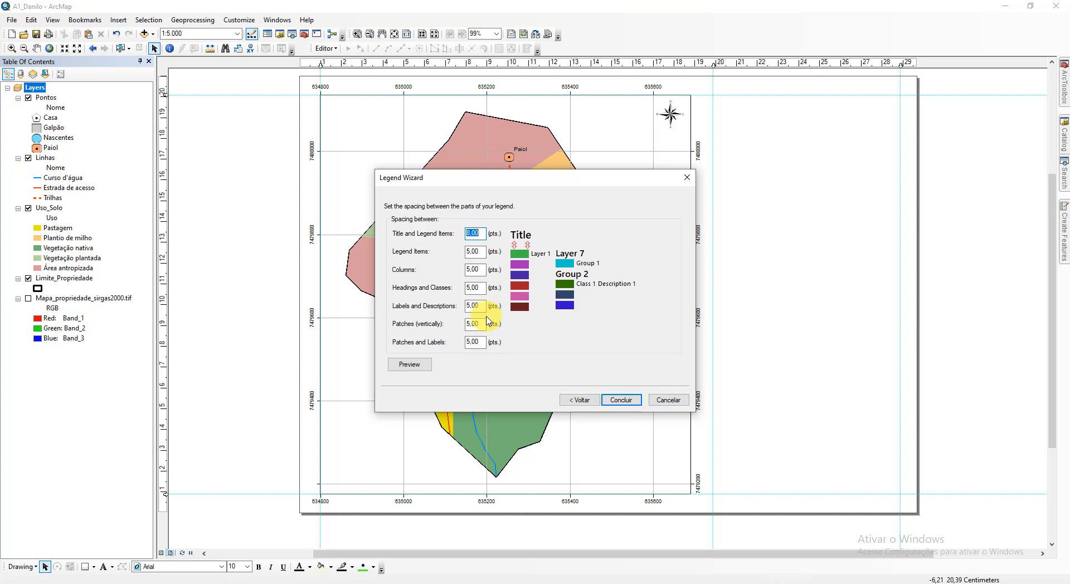
click(620, 400)
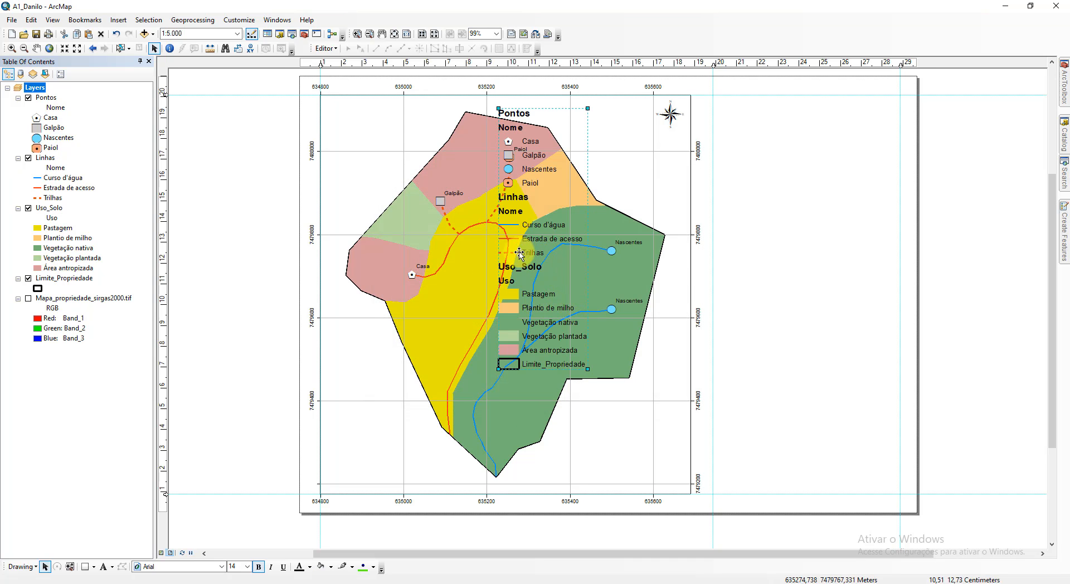
drag(523, 249, 789, 292)
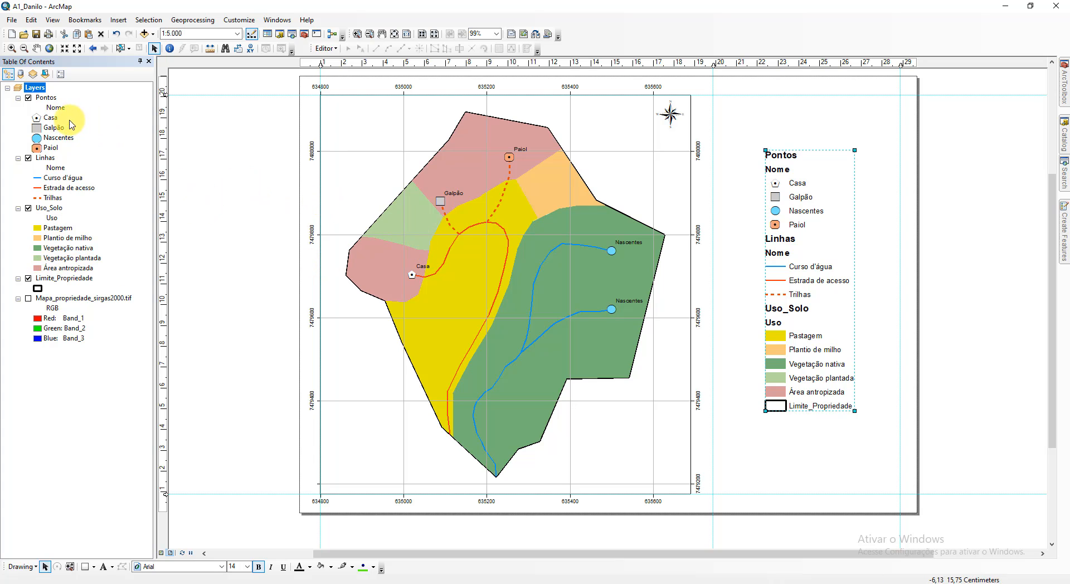
Step: Blank out the Pontos layer's name to drop that heading from the legend
click(46, 97)
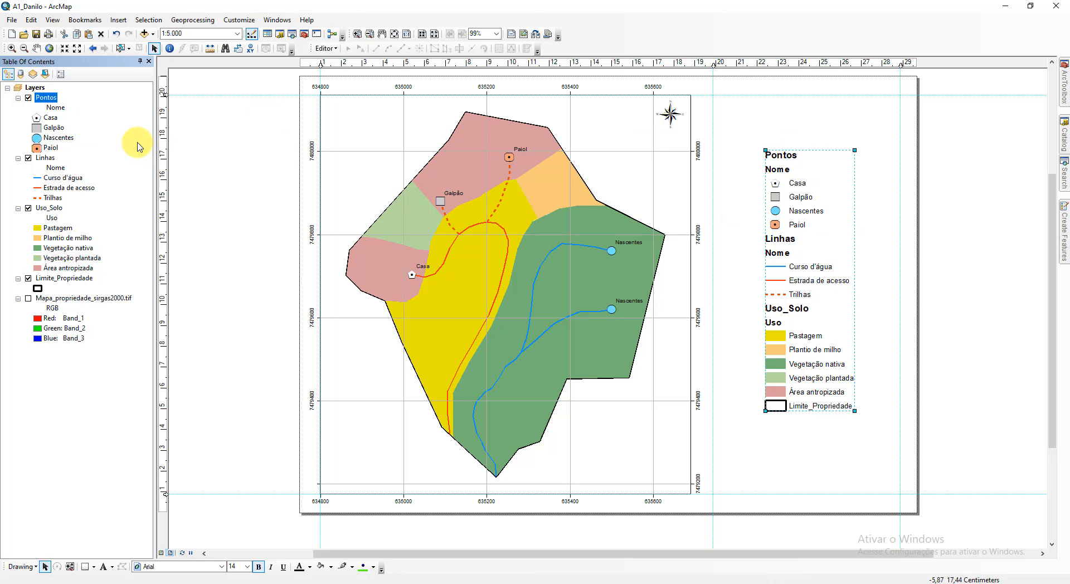
click(56, 100)
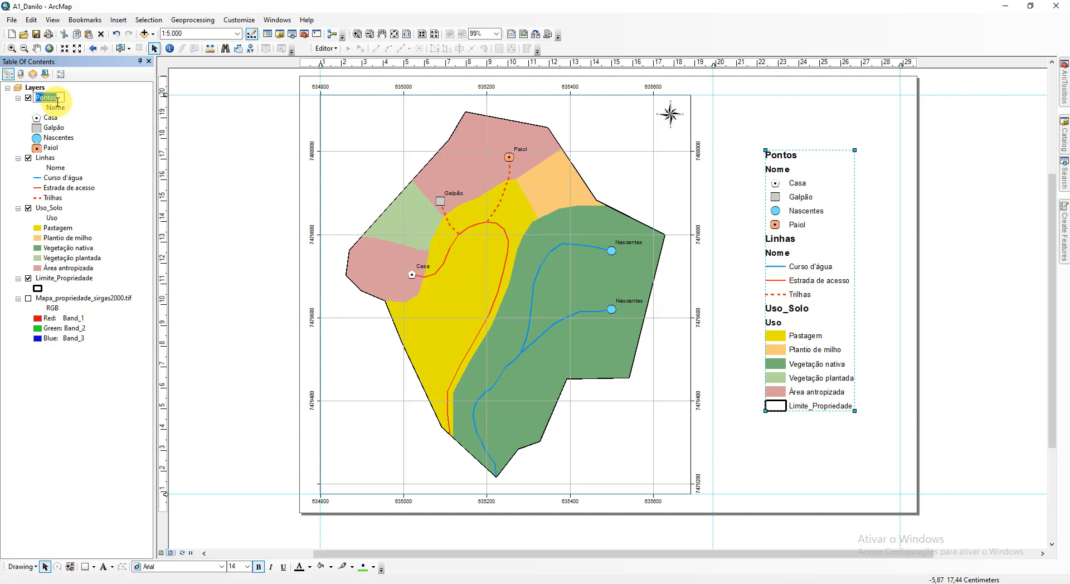
key(BackSpace)
key(Return)
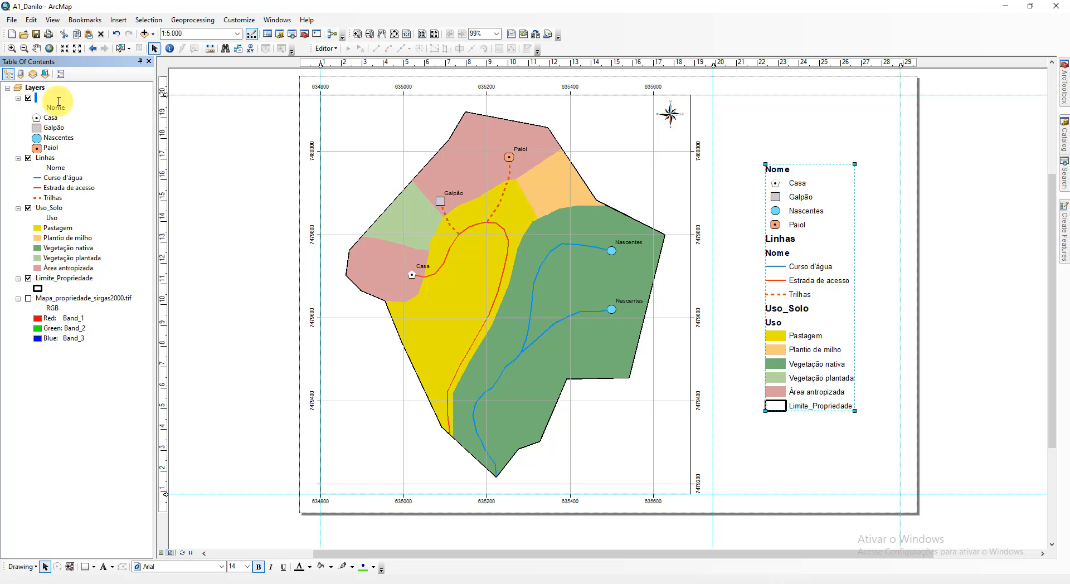
Step: Rename the unnamed points layer as xxxxxxxxxxxx, then blank its name again
click(136, 187)
click(42, 98)
key(F2)
text(xxxxxxxxxxxx)
key(Return)
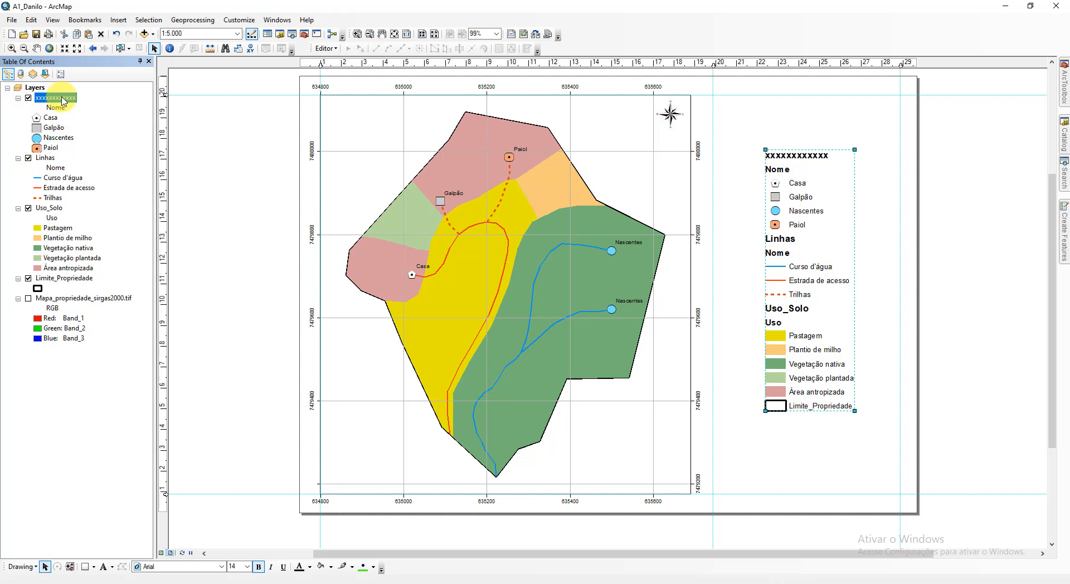
key(Delete)
key(Return)
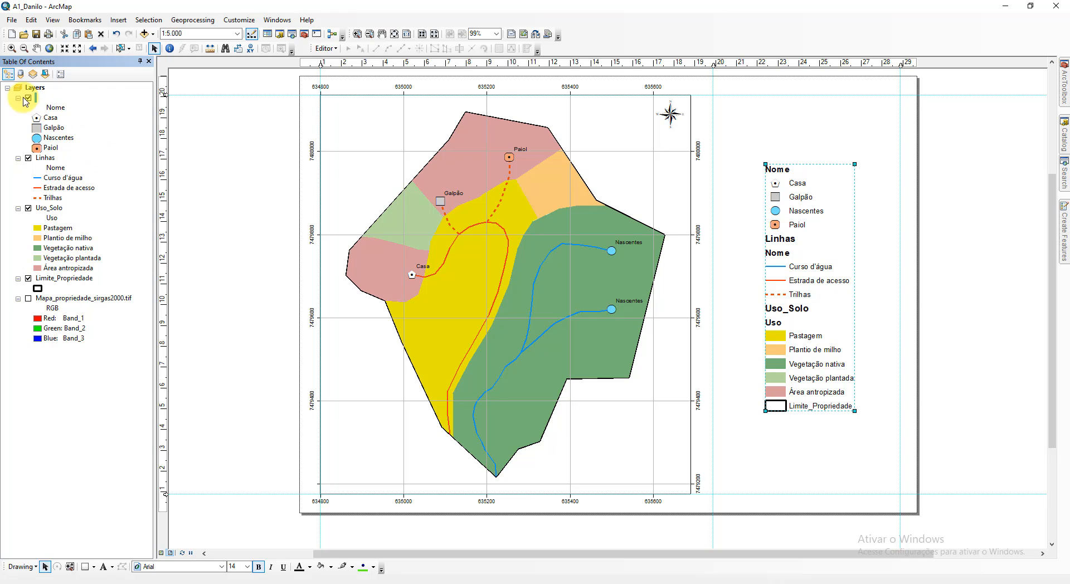
Step: Blank the points layer's Nome heading, plus the Linhas layer's name and its Nome heading
click(65, 111)
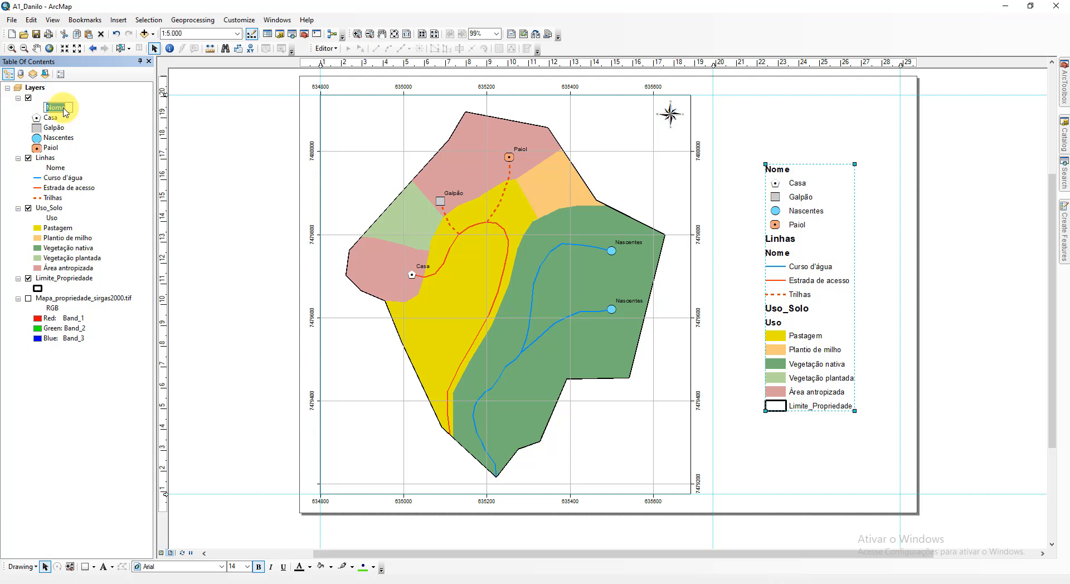
key(Return)
click(49, 158)
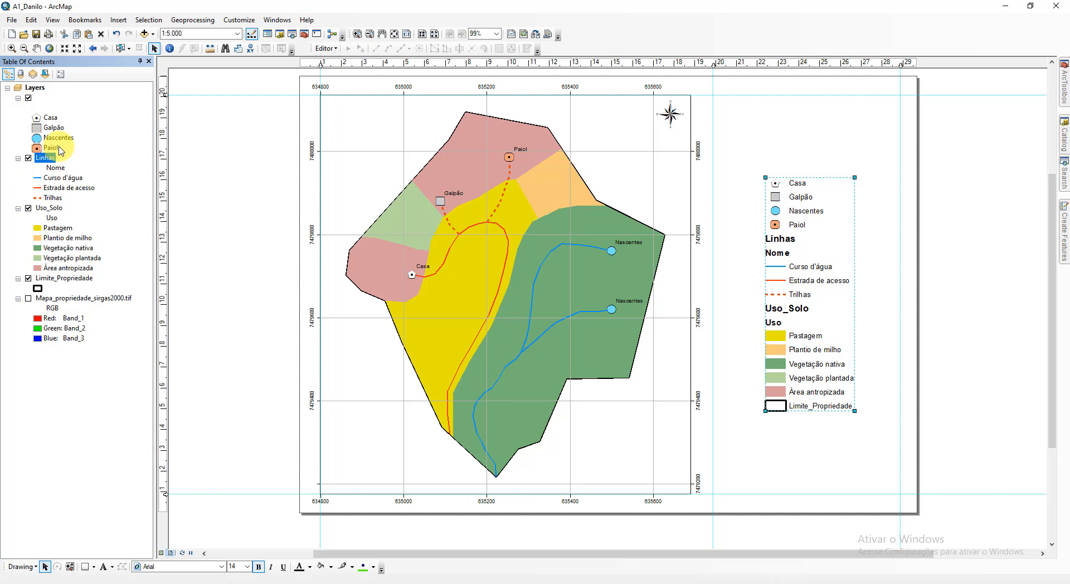
key(Delete)
key(Return)
key(Down)
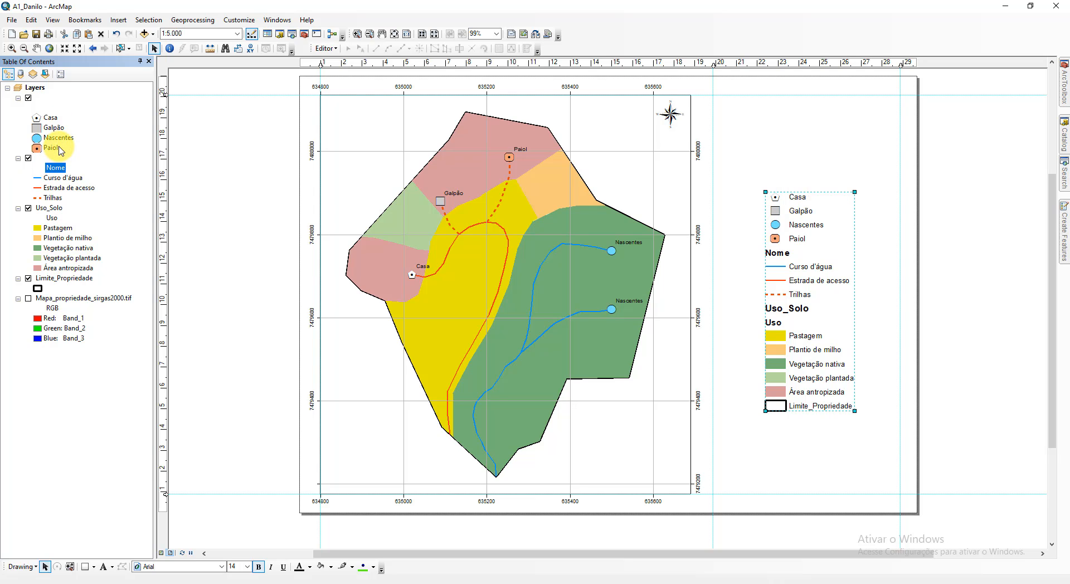
key(Delete)
key(Return)
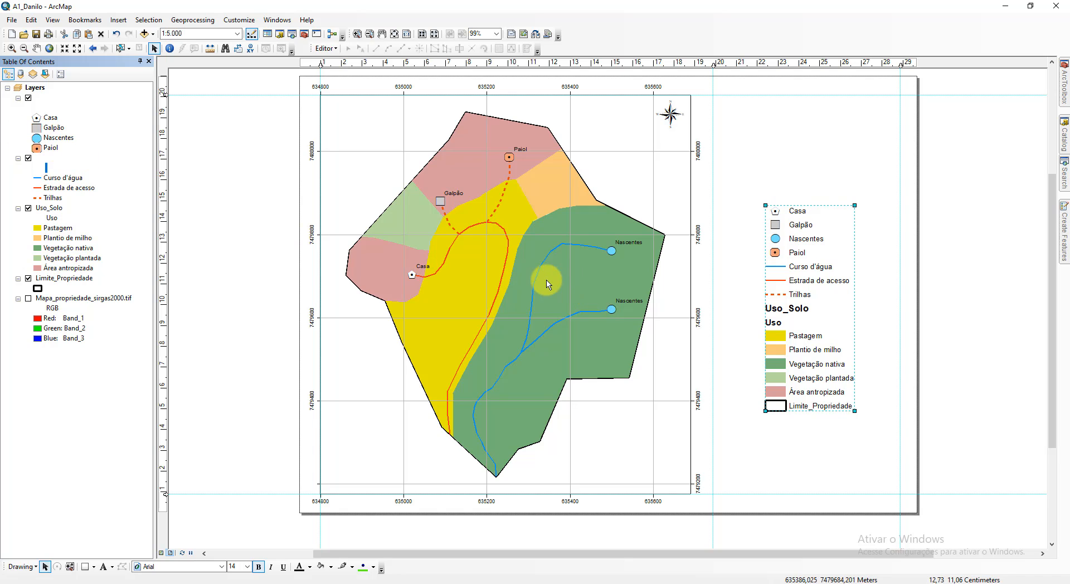
Step: Move the Limite_Propriedade layer above Uso_Solo and rename the Uso_Solo layer as Uso do solo
click(73, 279)
drag(73, 282, 71, 206)
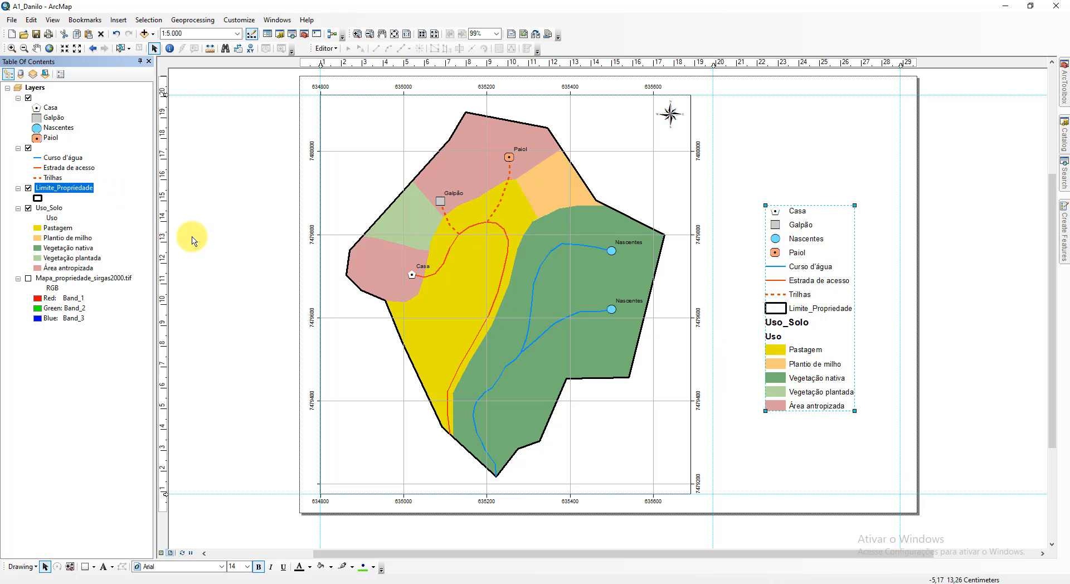
click(53, 209)
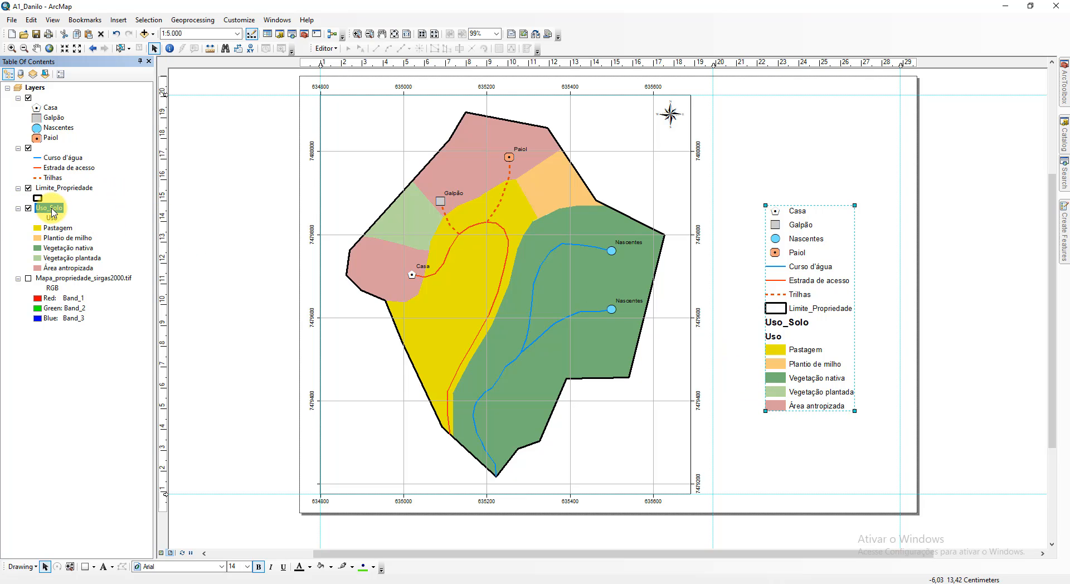
click(53, 209)
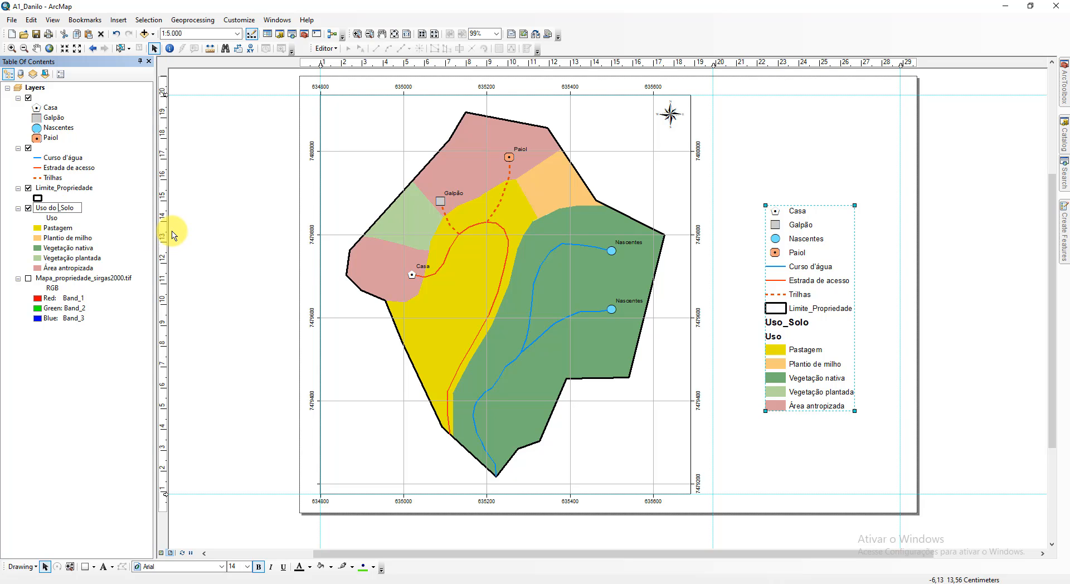
text(s)
key(Return)
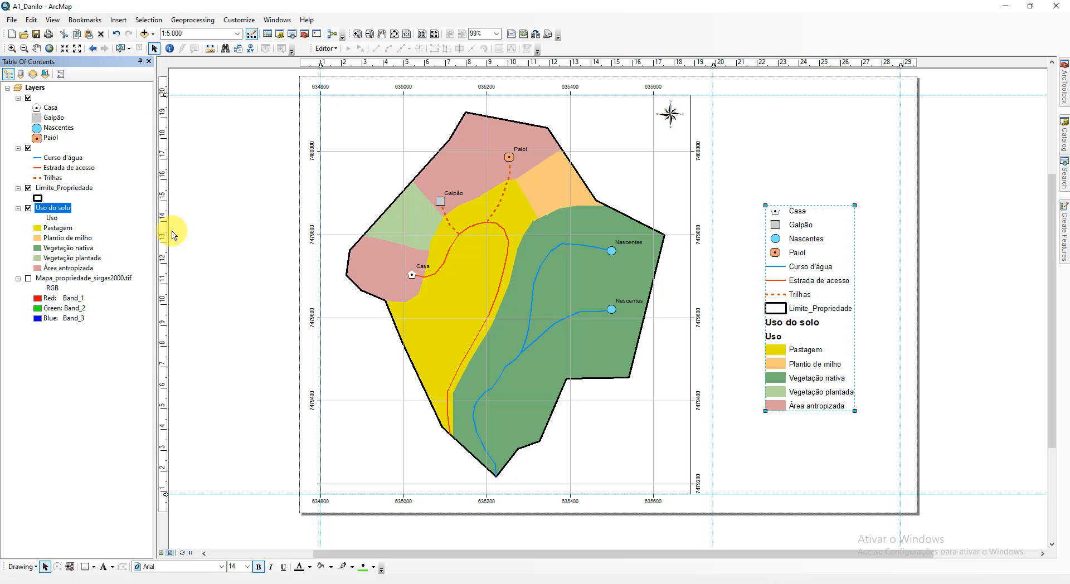
Step: Blank the Uso heading under the Uso do solo layer
key(Down)
key(F2)
key(BackSpace)
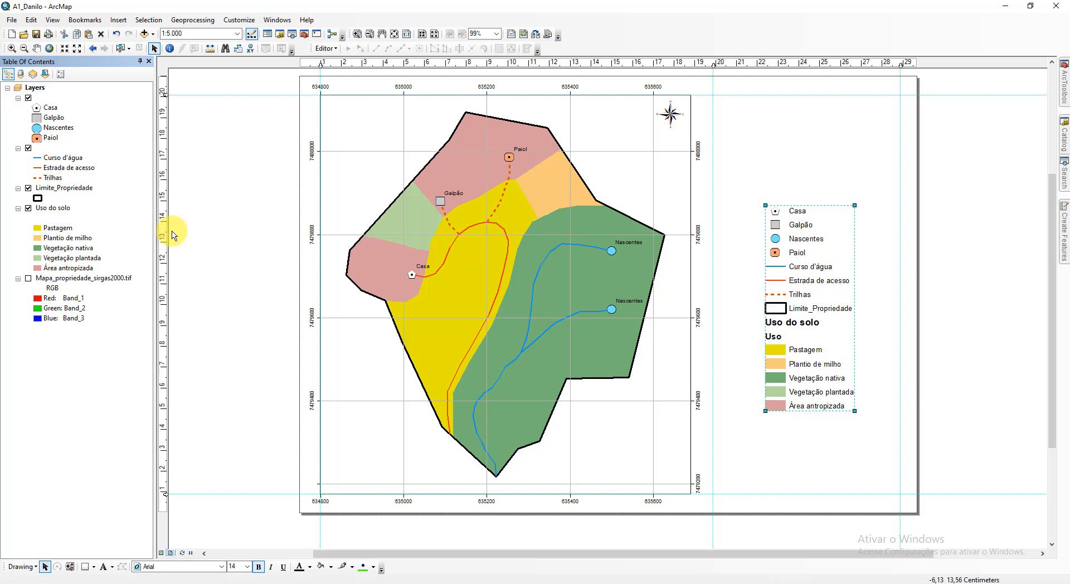
key(Return)
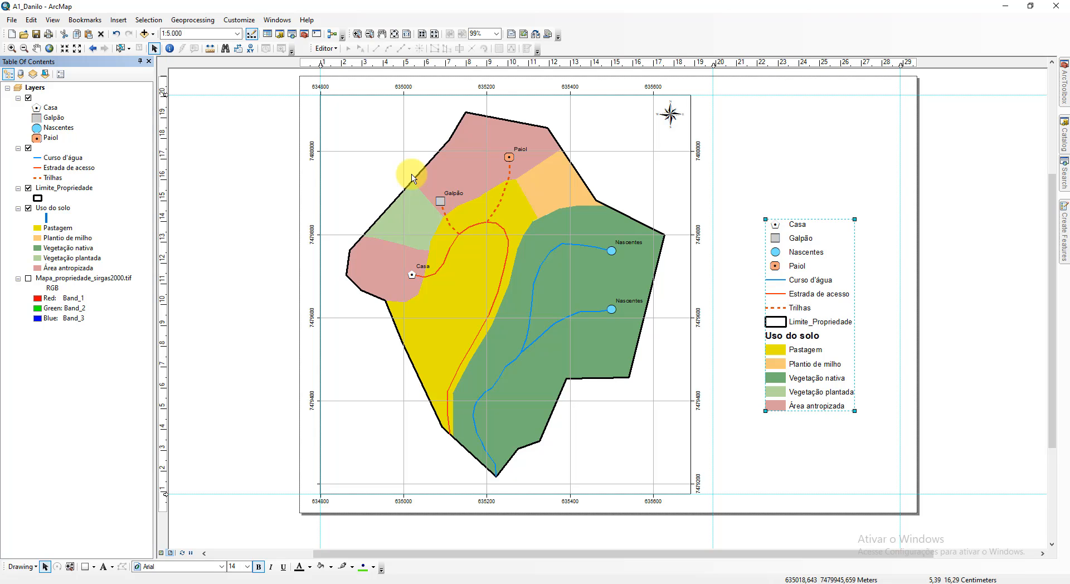
Step: Add margin guides about 0.3 cm inside the page's left, top and bottom edges
click(310, 66)
click(165, 86)
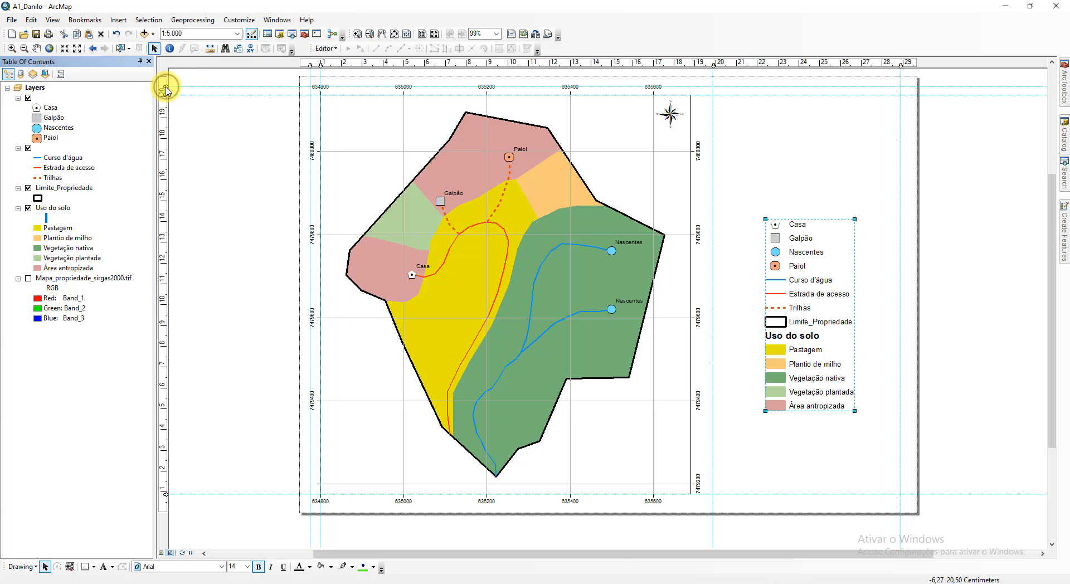
drag(165, 87, 165, 82)
drag(311, 65, 308, 62)
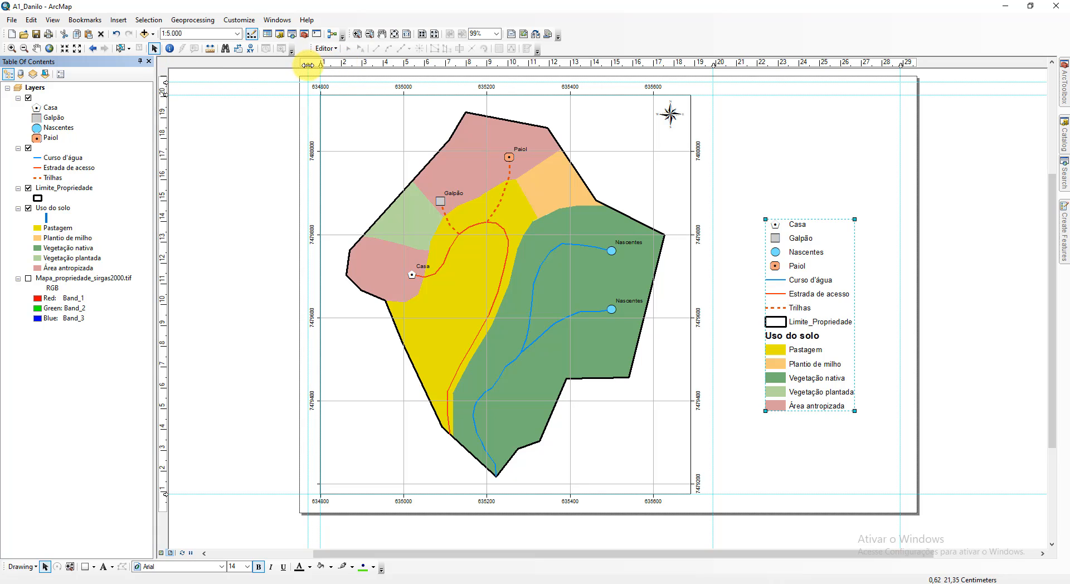
click(165, 504)
drag(166, 505, 166, 507)
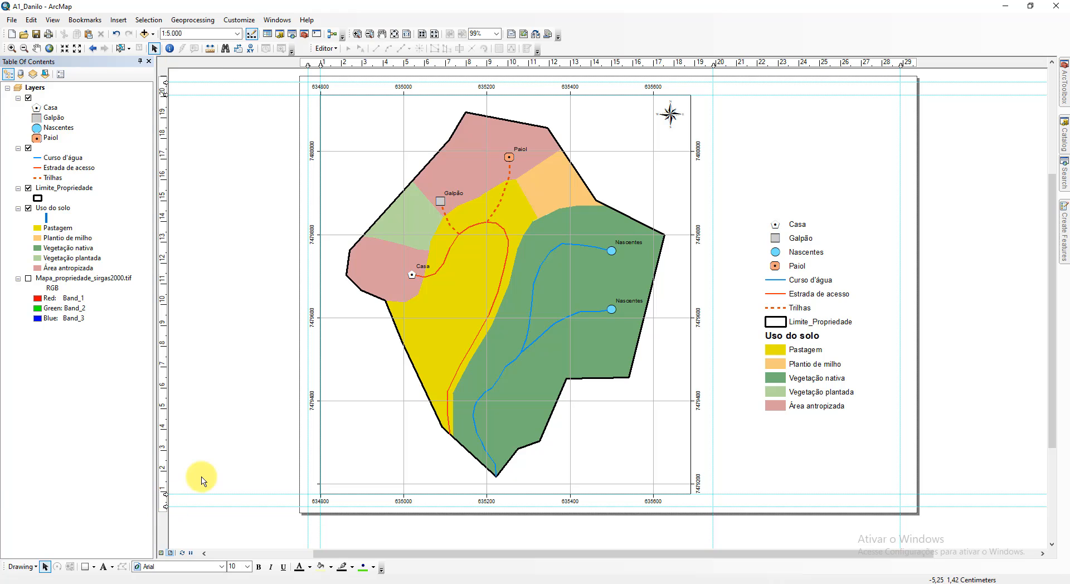
Step: Choose the Line drawing tool and add a vertical guide about 0.3 cm inside the page's right edge
click(222, 450)
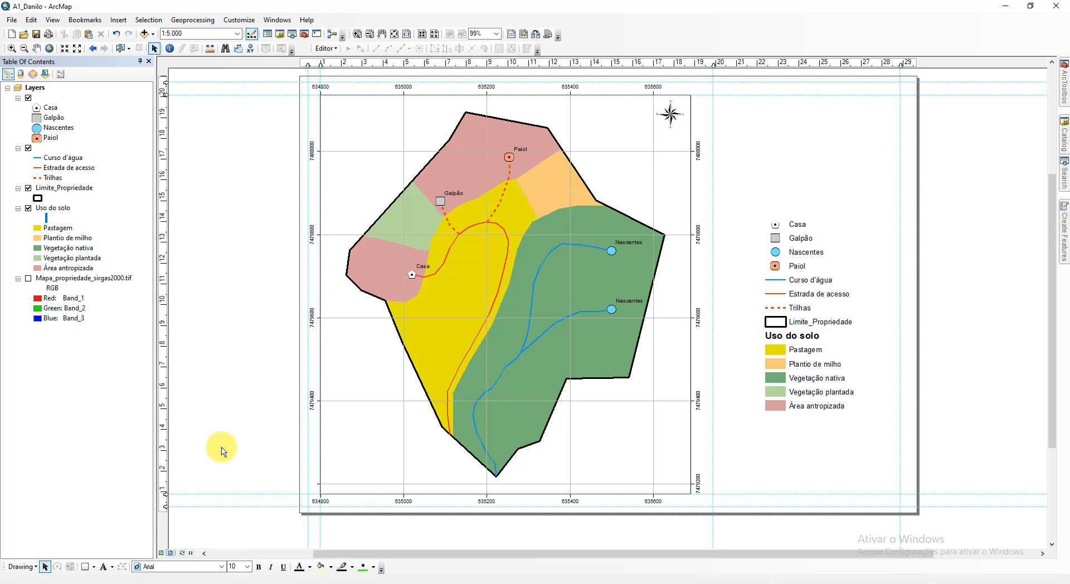
right_click(637, 34)
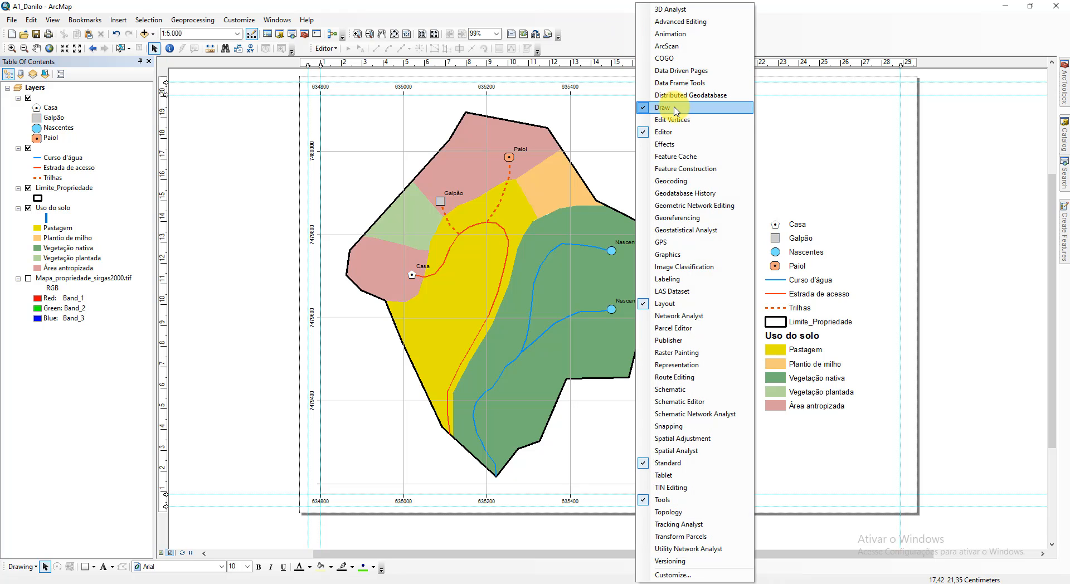
click(94, 568)
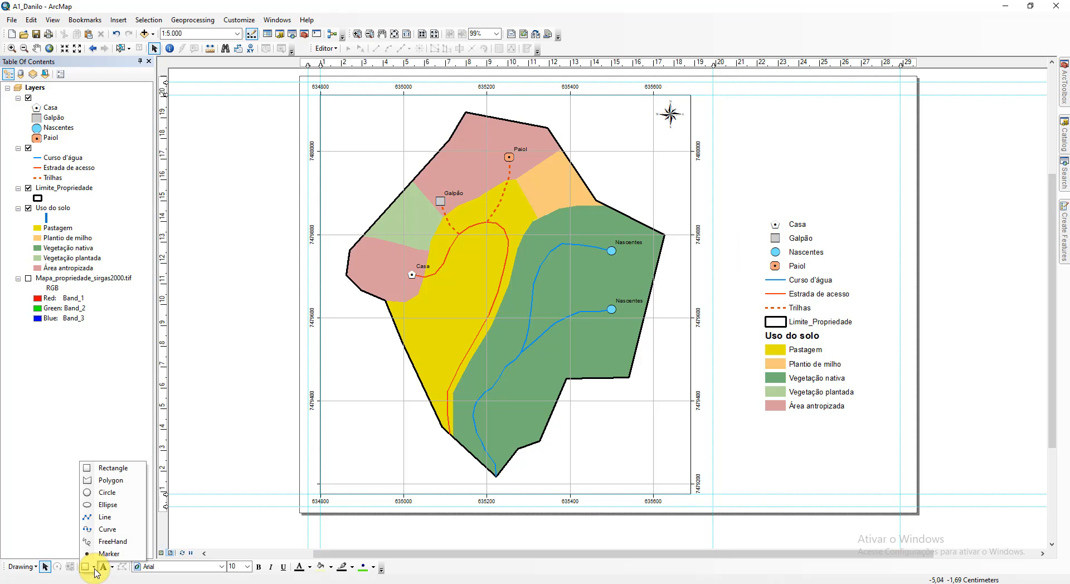
click(105, 517)
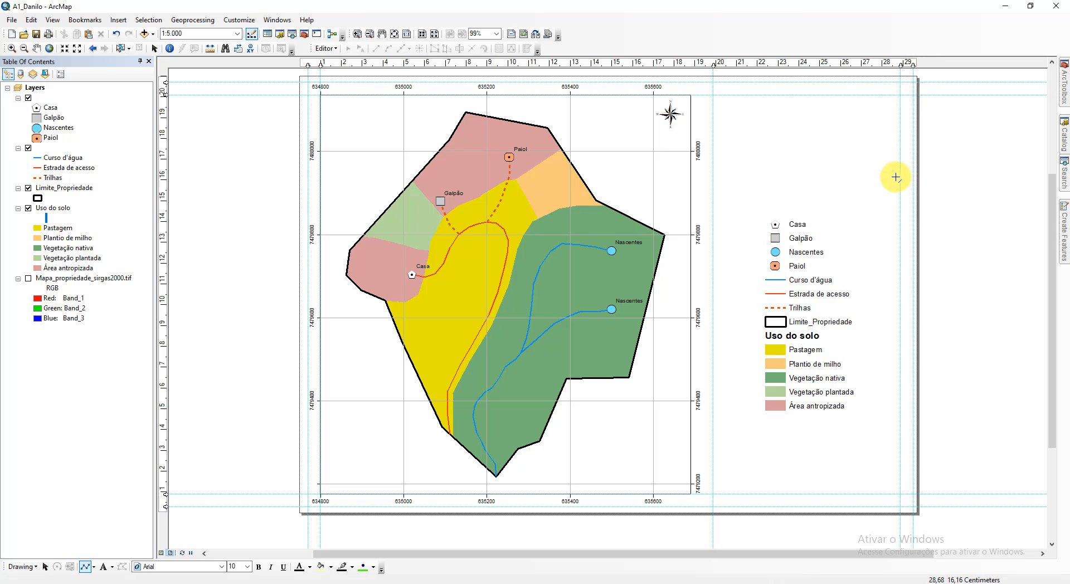
click(913, 65)
drag(913, 67, 910, 64)
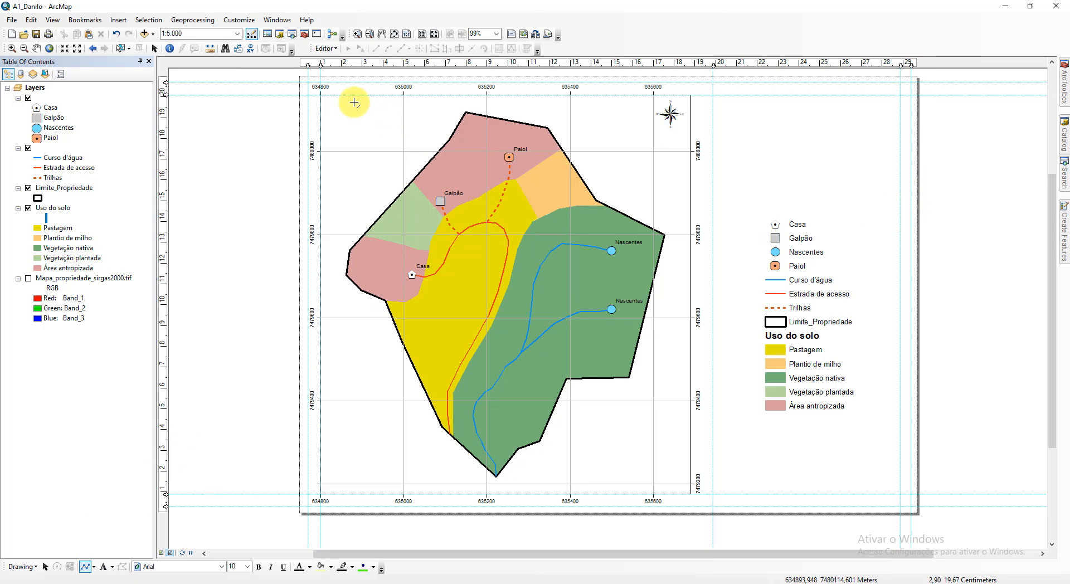
Step: Draw a line about 29 cm long along the top margin guide and place a copy along the bottom margin guide
click(307, 82)
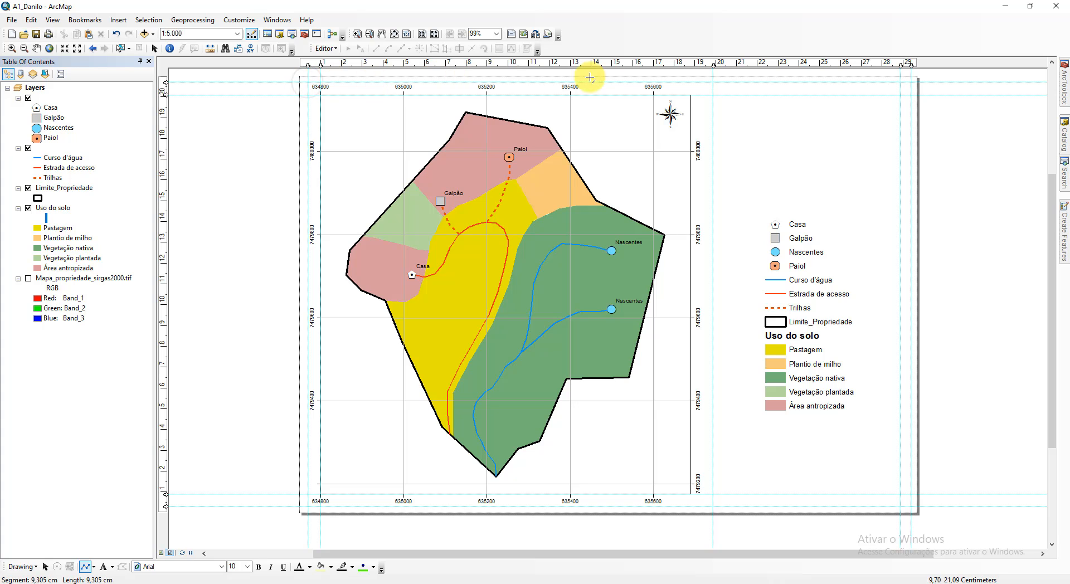
double_click(910, 82)
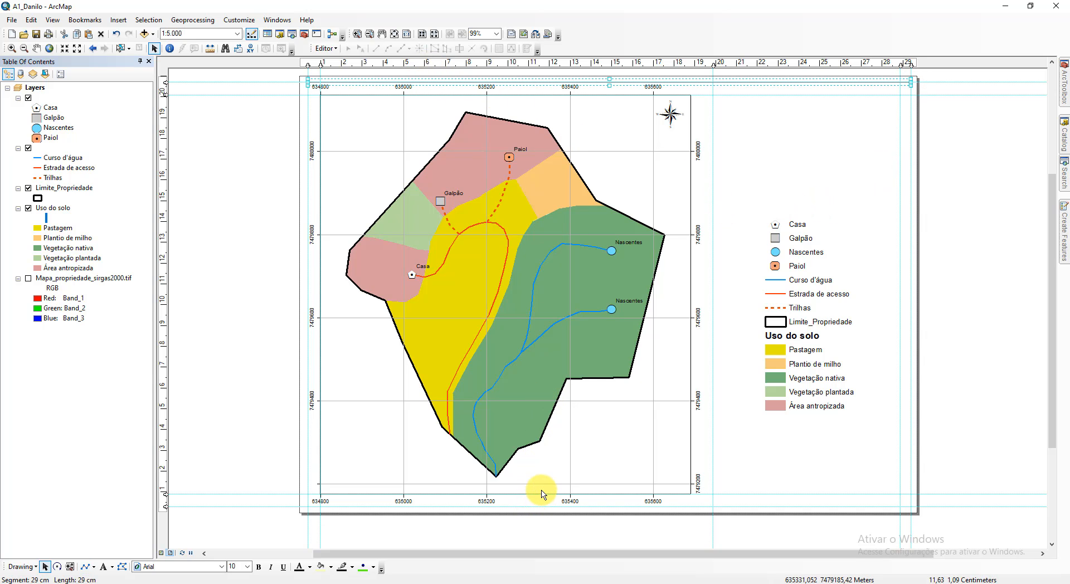
key(ctrl+c)
key(ctrl+v)
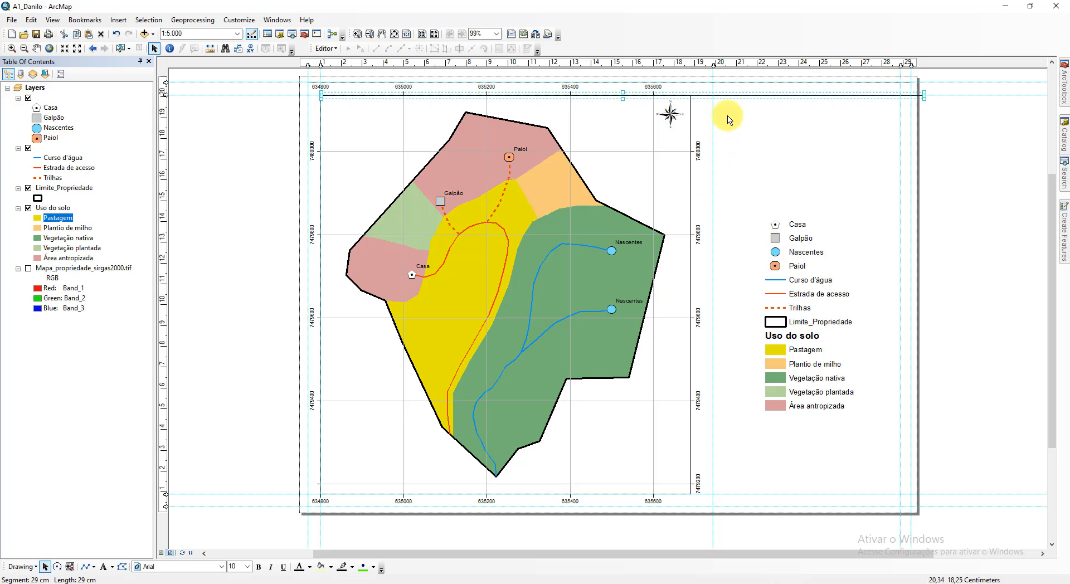
drag(736, 96, 720, 507)
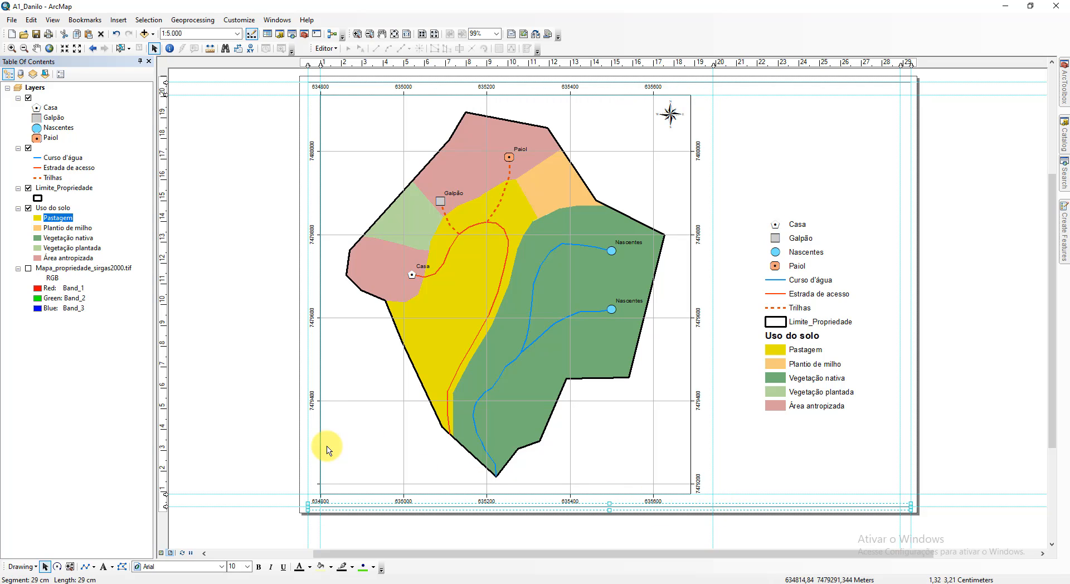
Step: Draw a vertical line about 20.4 cm long on the left margin guide and place copies on the 19.8 cm and right margin guides
click(82, 570)
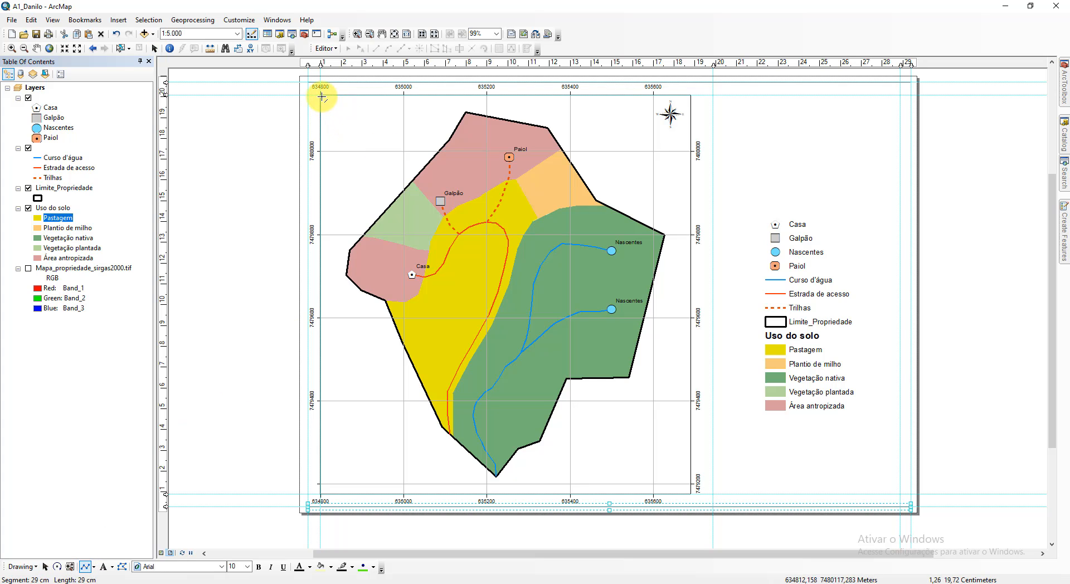
click(307, 82)
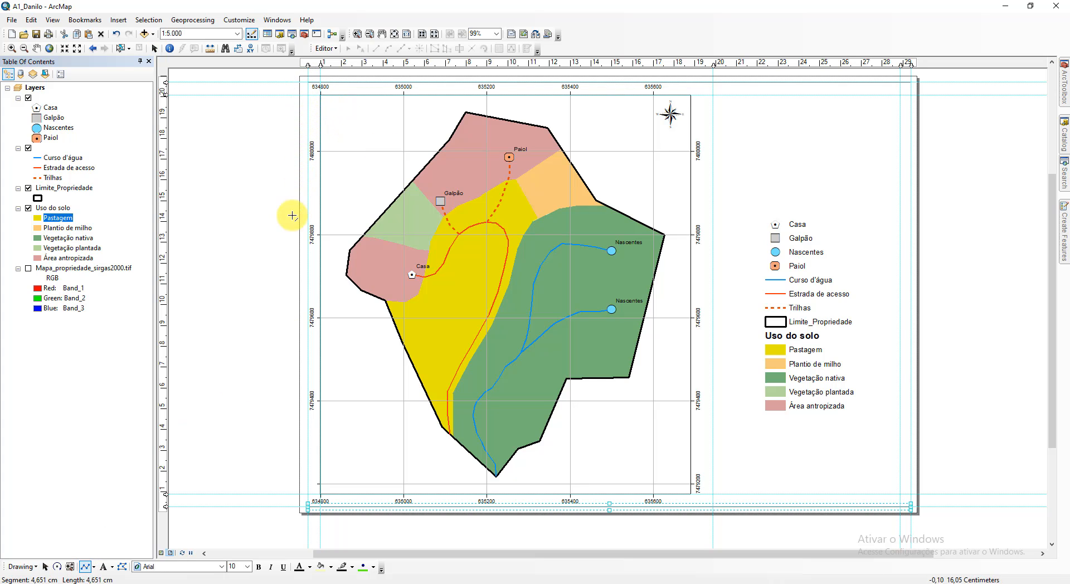
double_click(307, 506)
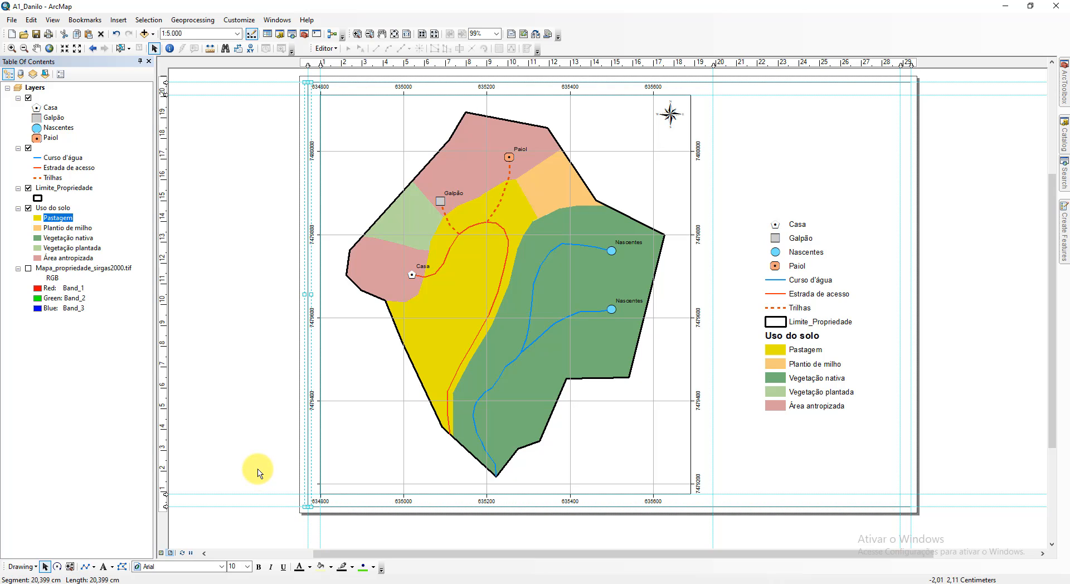
key(ctrl+v)
drag(320, 254, 711, 246)
key(ctrl+v)
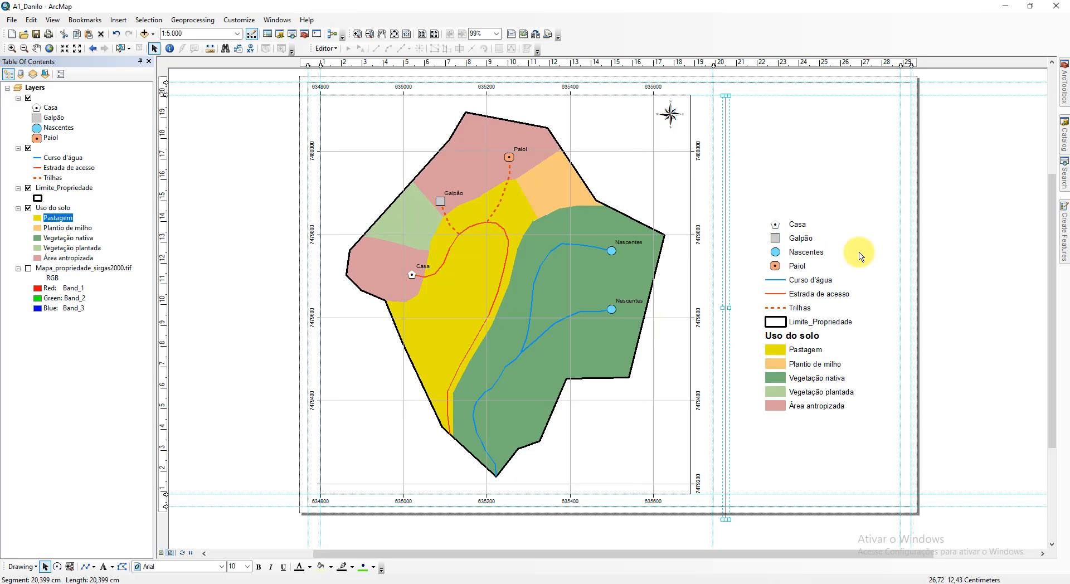
drag(726, 173, 917, 151)
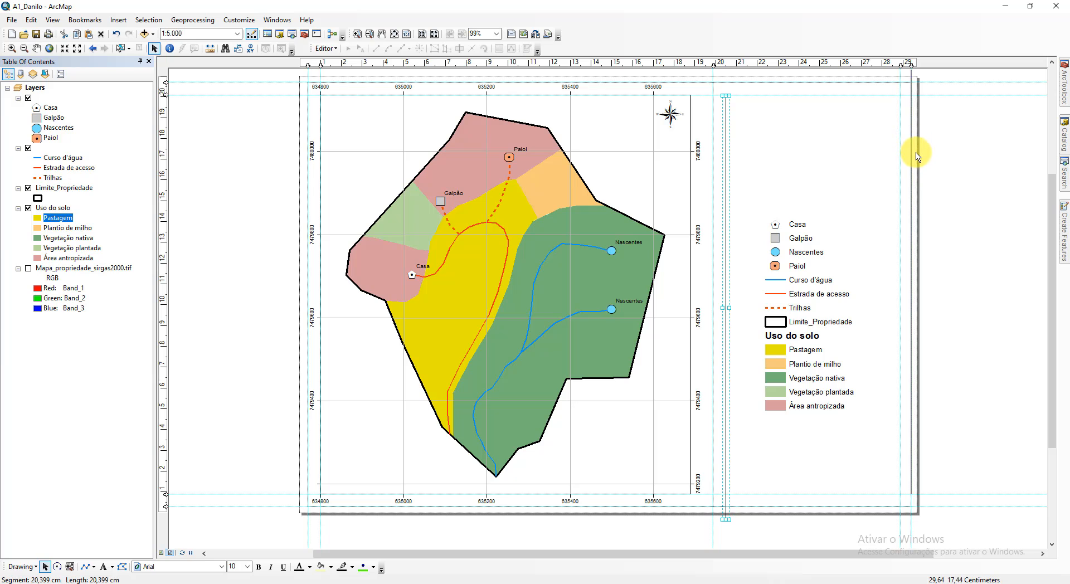
click(975, 208)
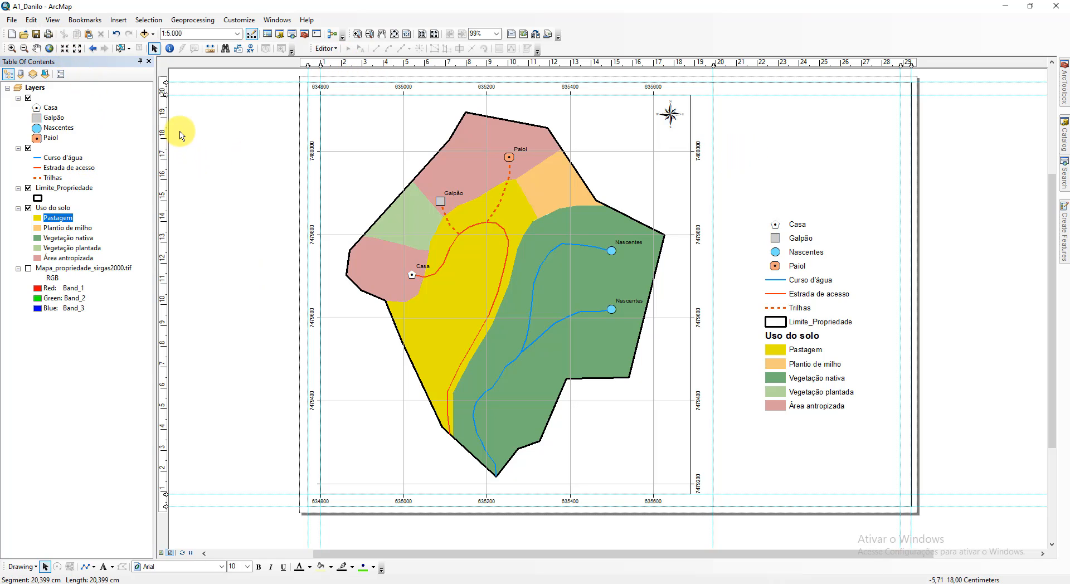
Step: Add a horizontal guide at about 19 cm and insert the title "Mapa de uso do solo da Propriedade XX" in the column beside the map
click(163, 117)
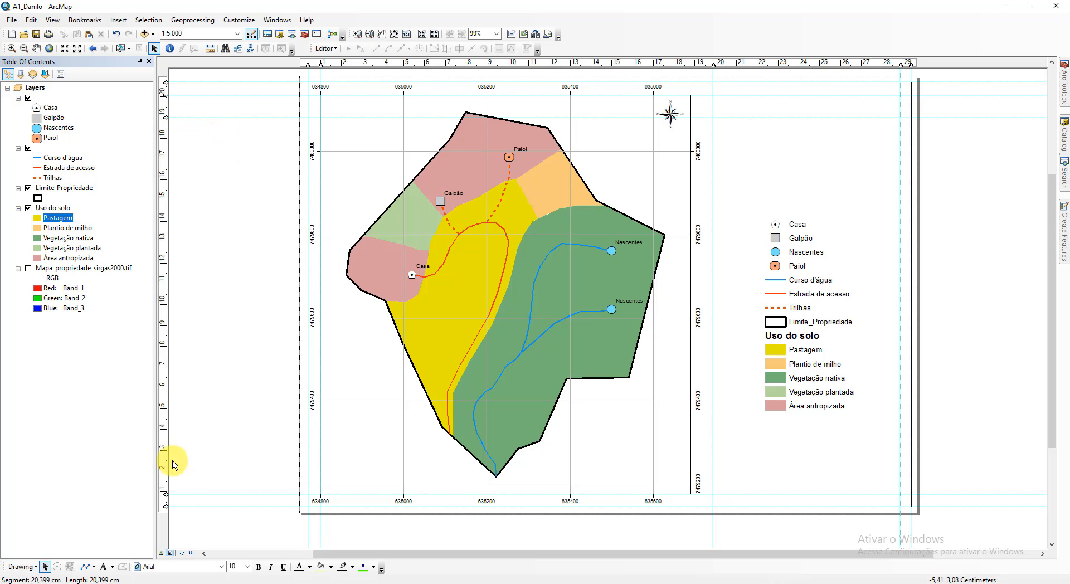
click(104, 567)
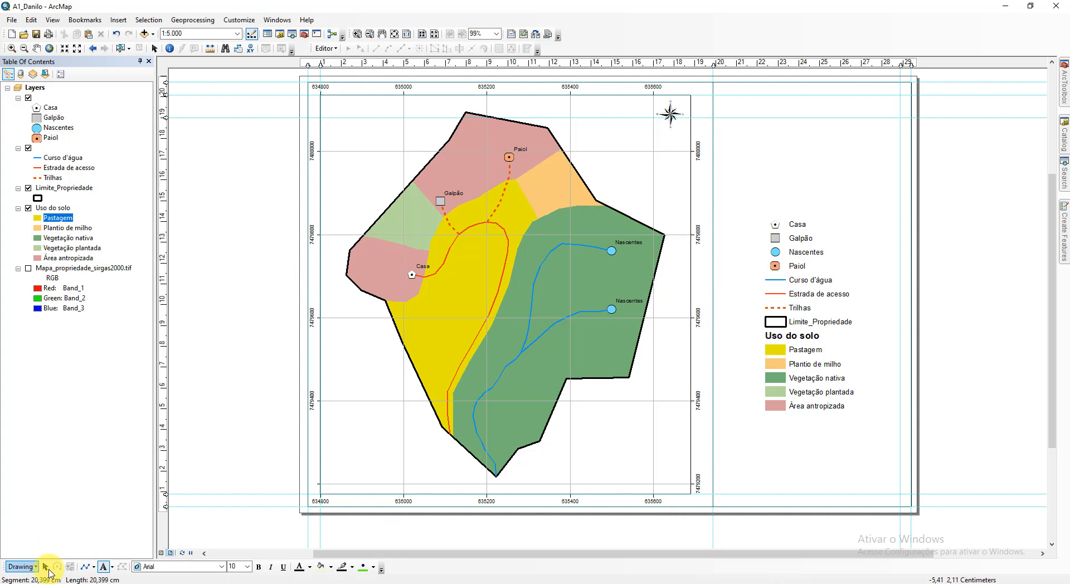
click(730, 105)
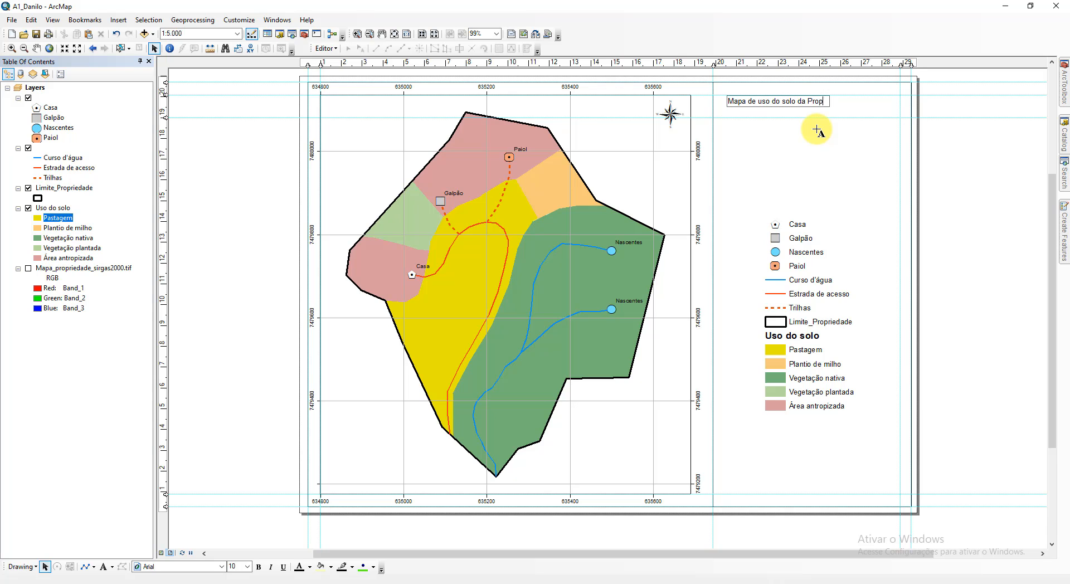
text(riedade XX)
key(Return)
Step: Make the map title bold at size 14 and fit it across the column beside the map
double_click(787, 106)
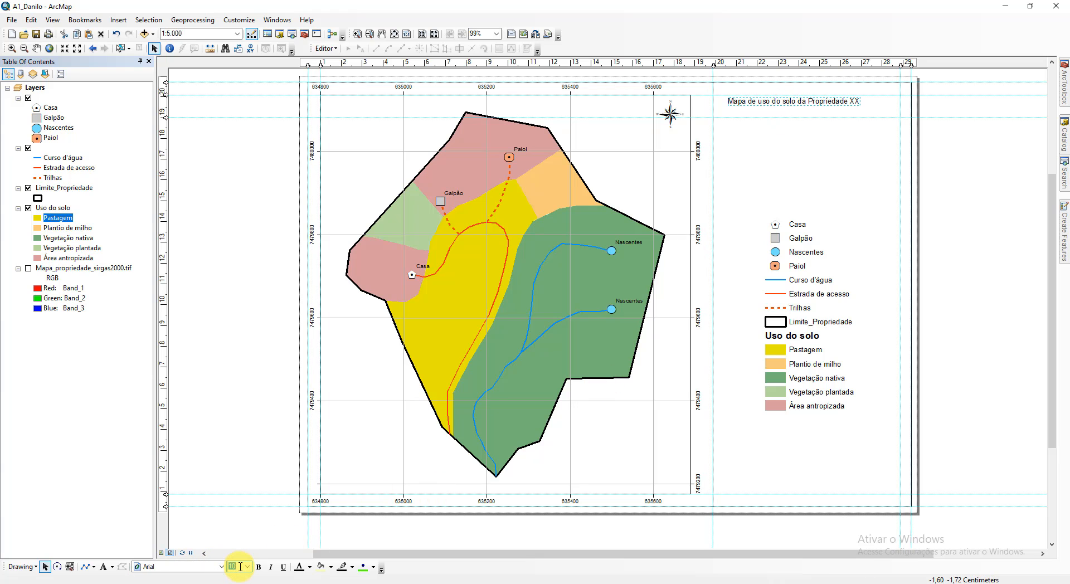
click(271, 566)
click(259, 566)
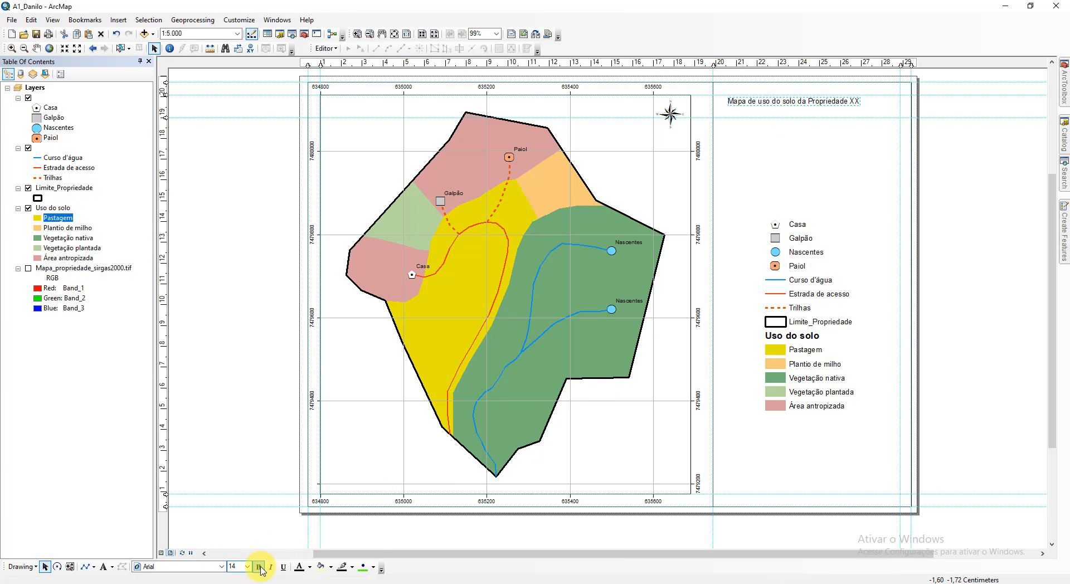
drag(807, 103, 818, 101)
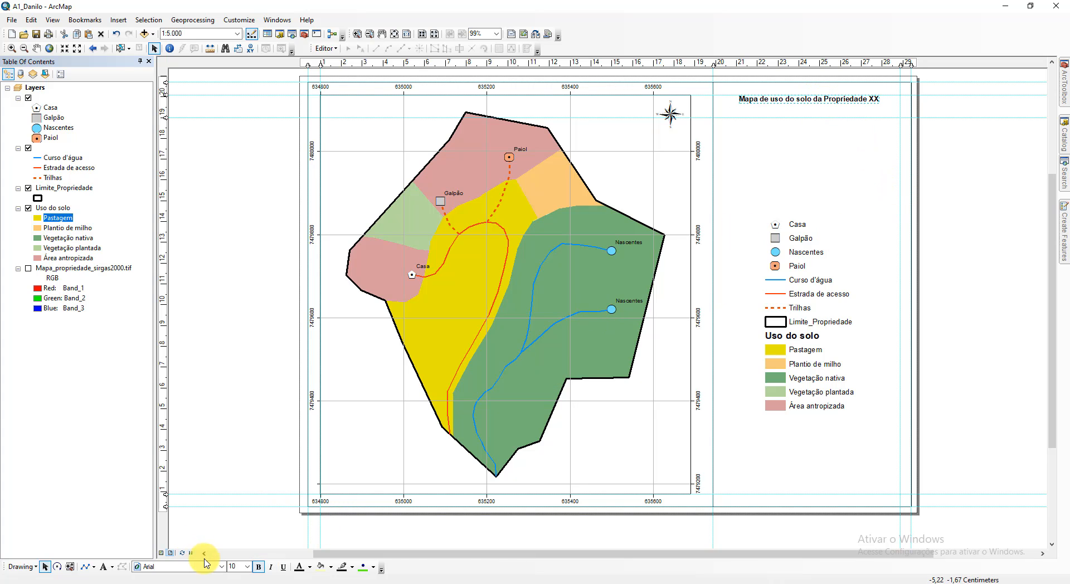
click(231, 566)
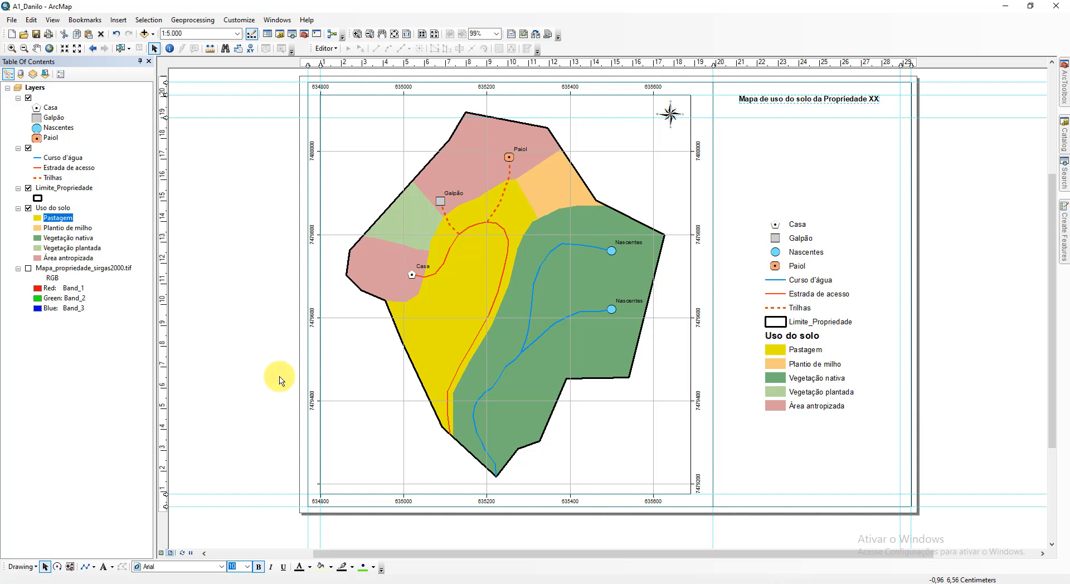
text(14)
key(Return)
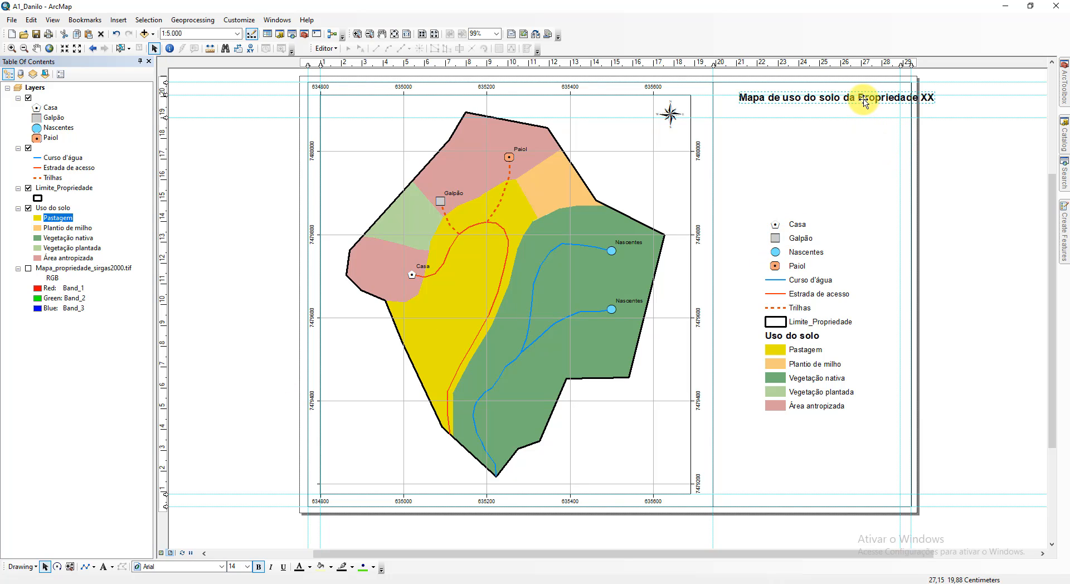
drag(864, 102, 865, 111)
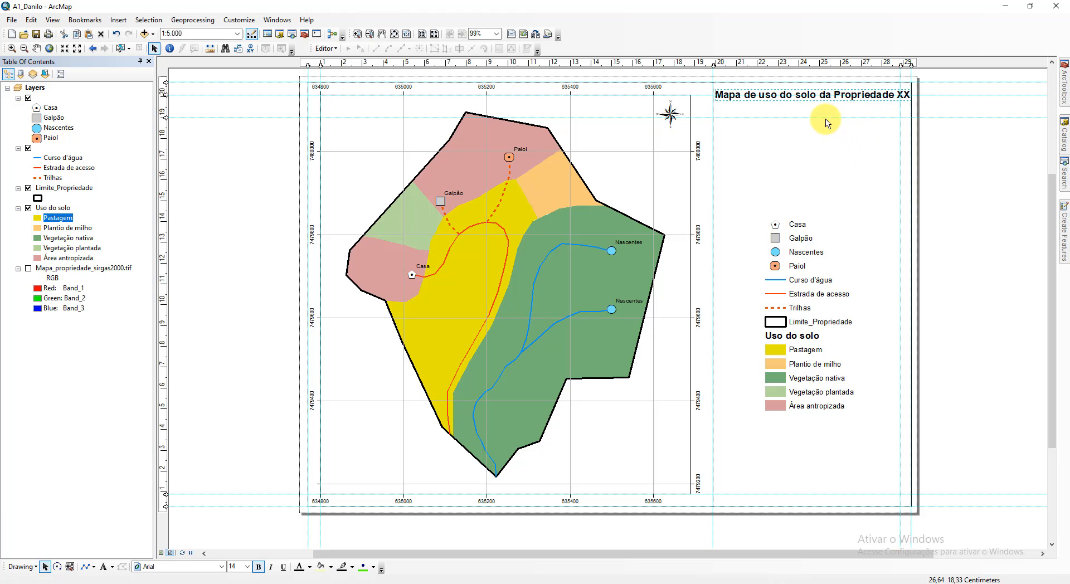
Step: Break the title into two lines after "Mapa de uso do solo" and centre its text
double_click(840, 99)
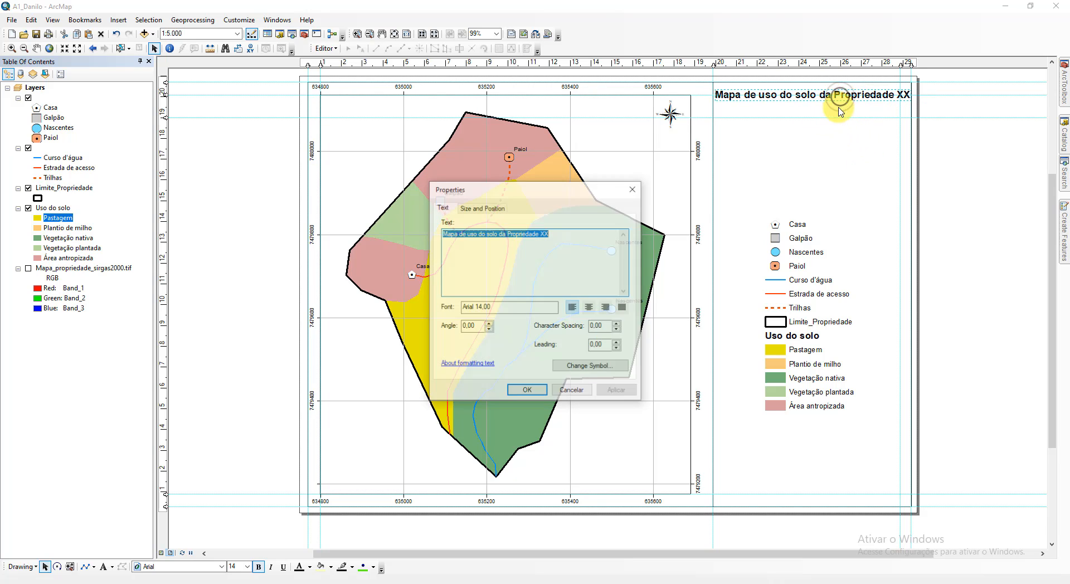
click(498, 235)
key(Return)
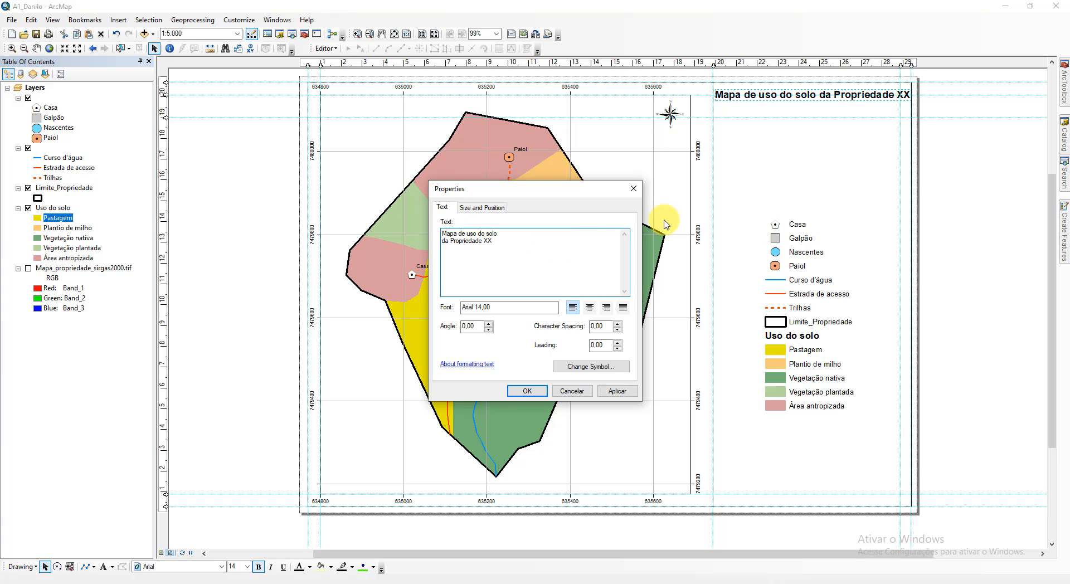
click(590, 308)
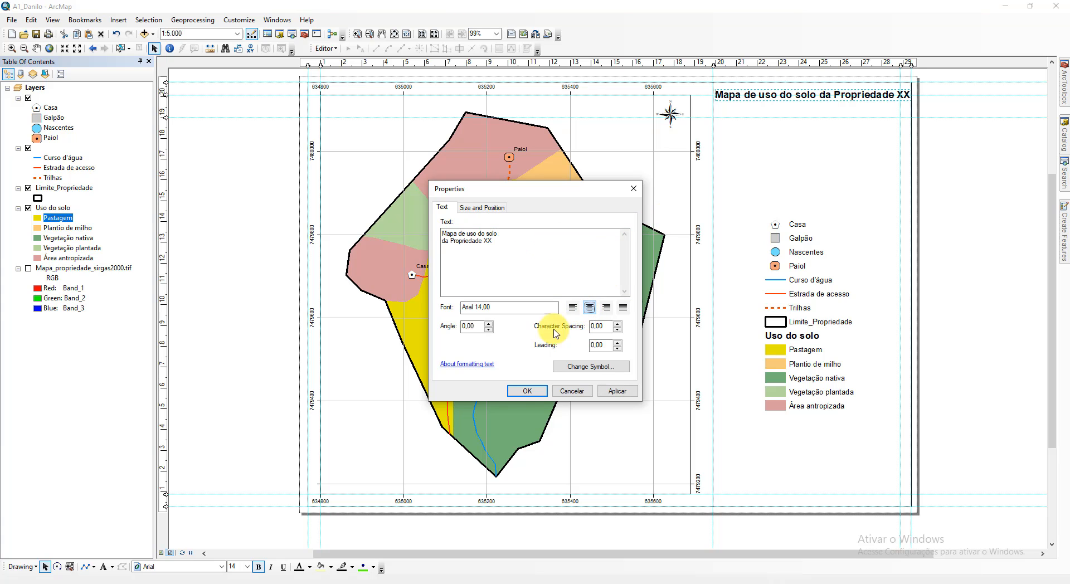
click(527, 391)
Step: Position the two-line title centrally in the column beside the map, between the top border and the 19 cm guide
drag(740, 101, 841, 108)
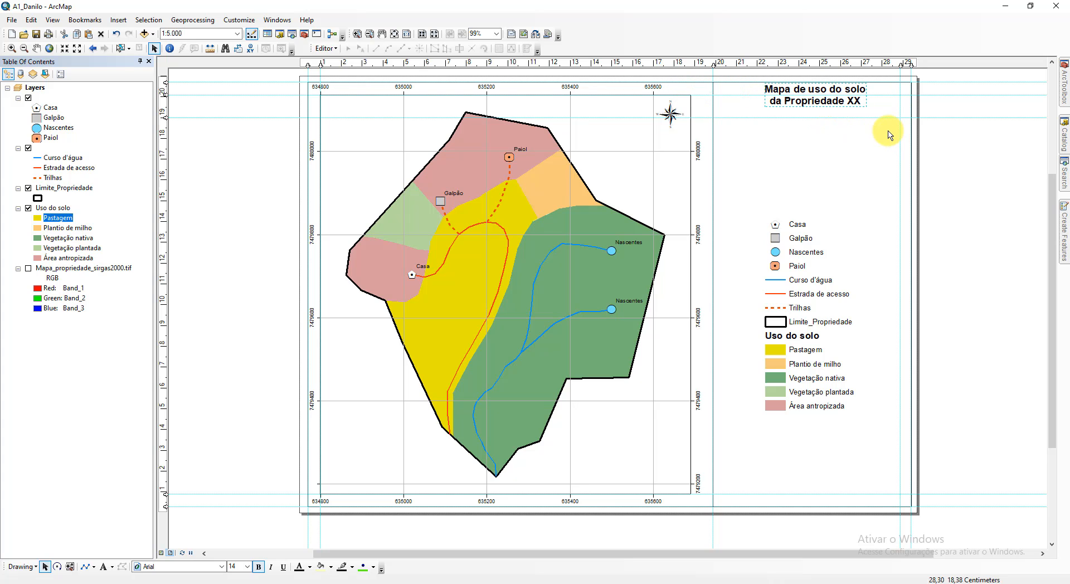
key(Down)
key(Down)
key(Down)
key(Down)
key(Down)
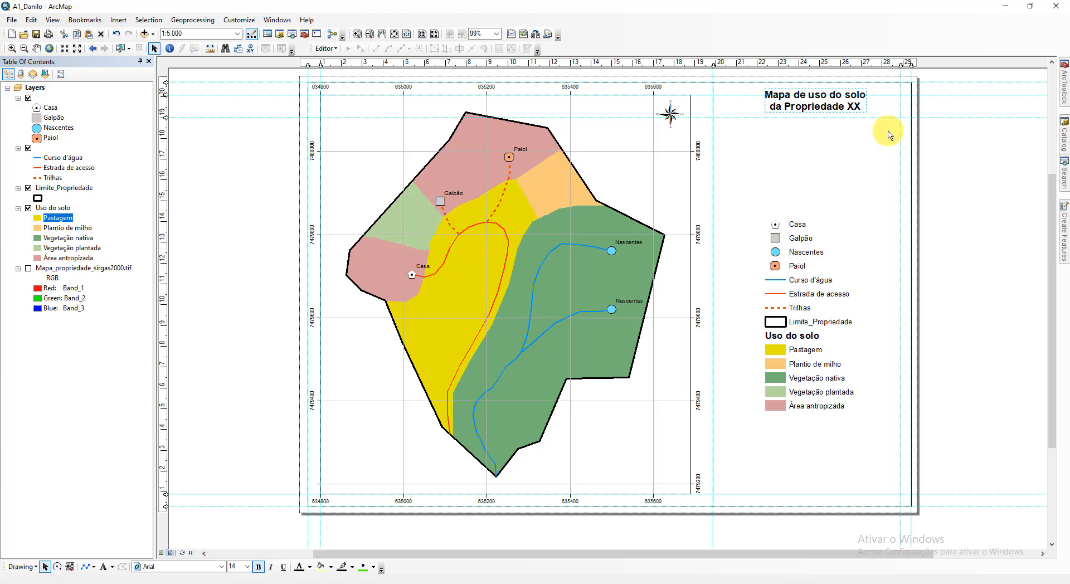
key(Left)
key(Left)
key(Left)
key(Left)
key(Left)
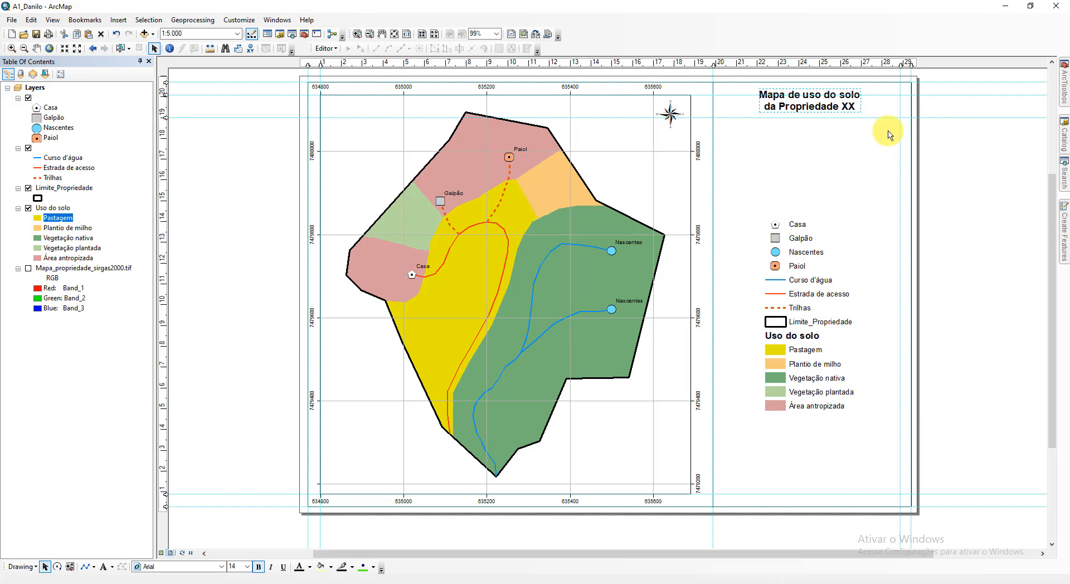
click(867, 142)
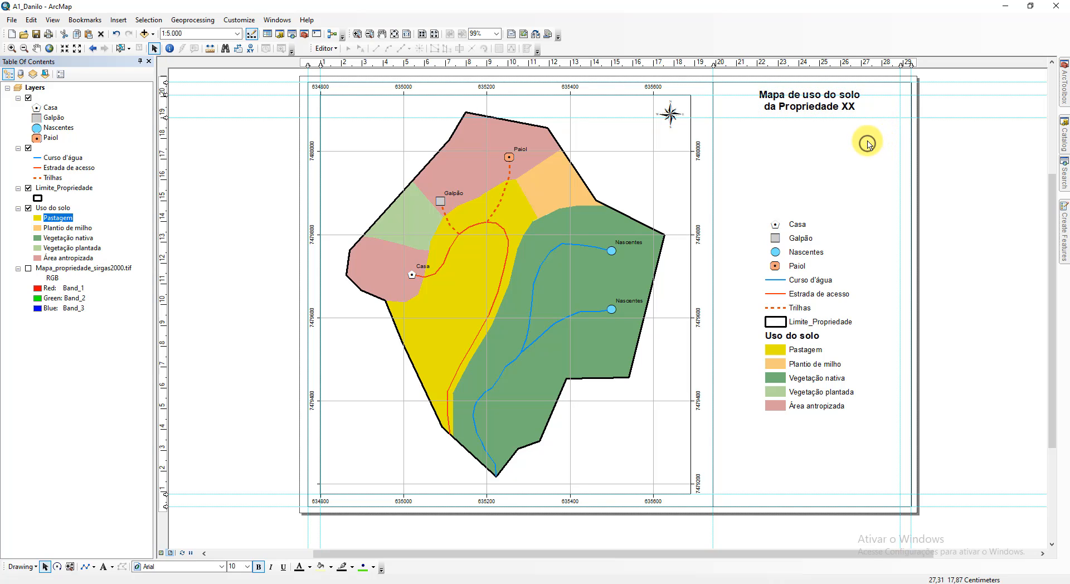
Step: Insert the text "PROJEÇÃO UTM - DATUM SIRGAS 2000 - 23s" just below the title
click(106, 570)
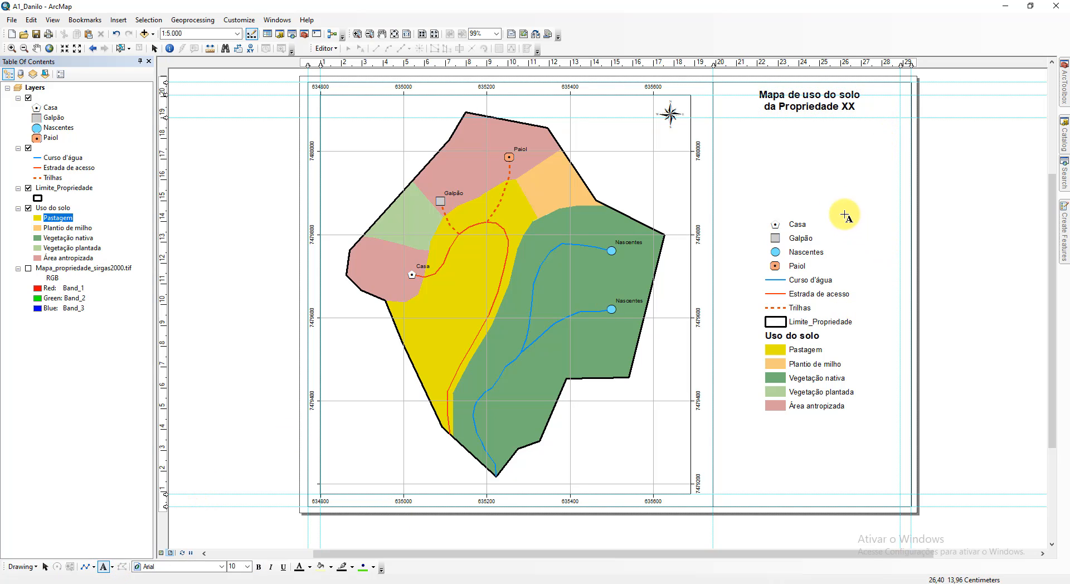
click(734, 128)
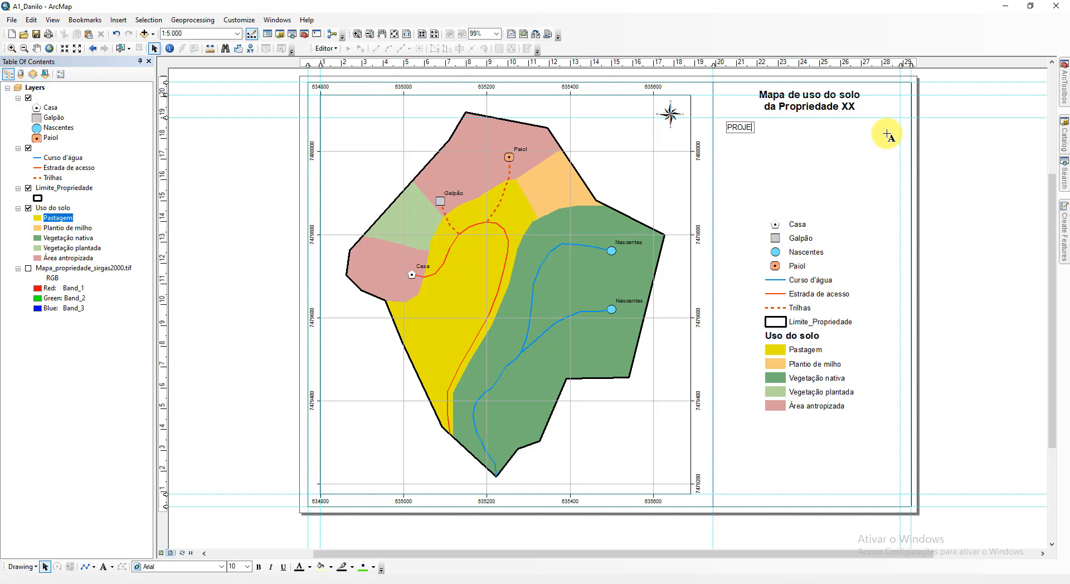
text(PROJEÇÃO UTM - DATUM SIRGAS 2000)
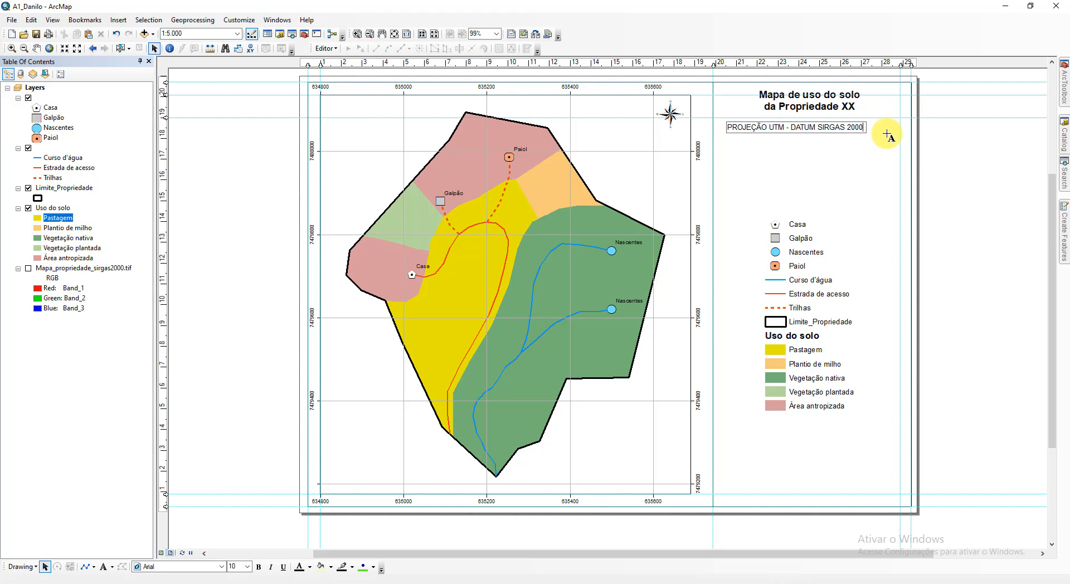
text( - 23s)
key(Return)
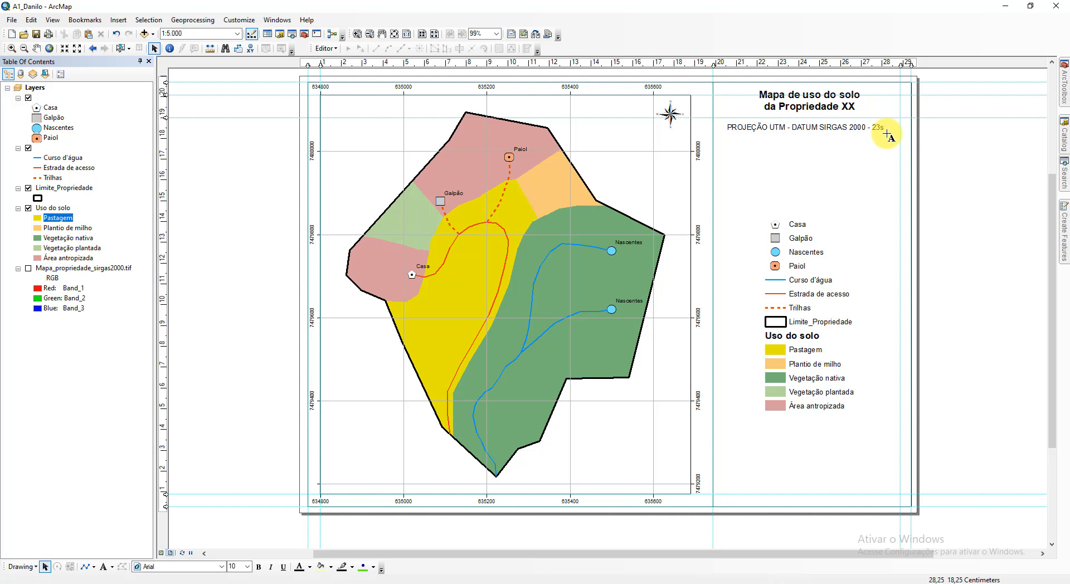
Step: Add the lines "FONTE DOS DADOS: Mapa base (1970)", "DATA DE ELABORAÇÃO: nov/2022" and "AUTOR:" with the author's name to the projection text, centre-aligned
double_click(833, 128)
click(582, 240)
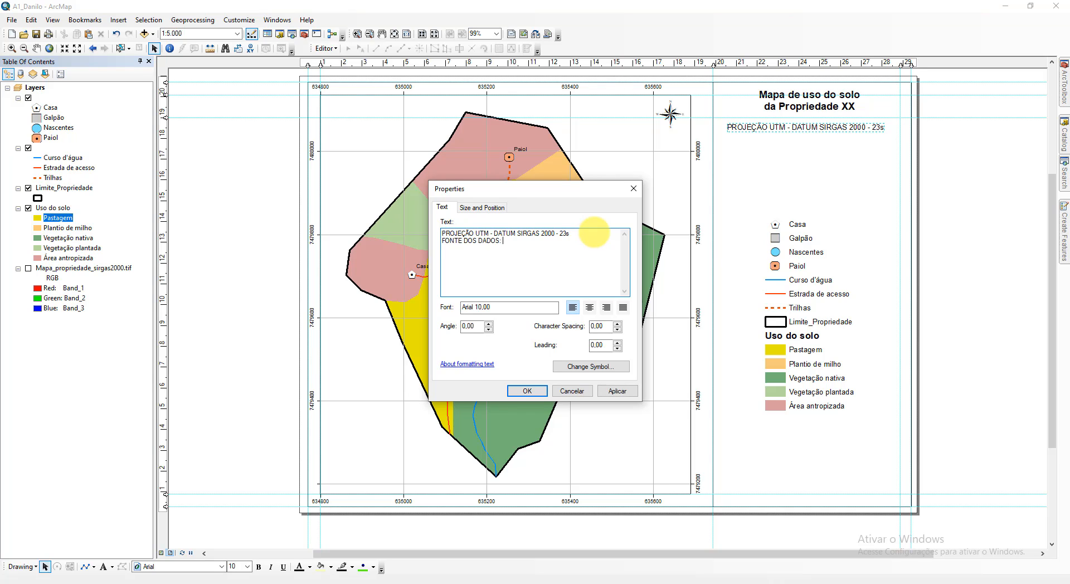
text(Mapa base (19780)
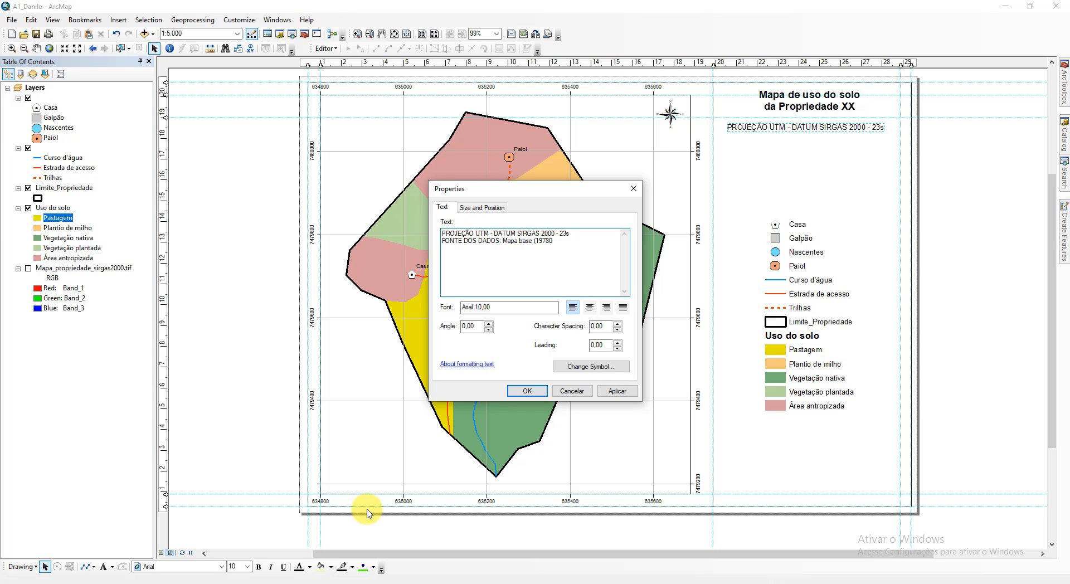
key(BackSpace)
key(BackSpace)
text(DE ELABORAÇÃO: nov/2022)
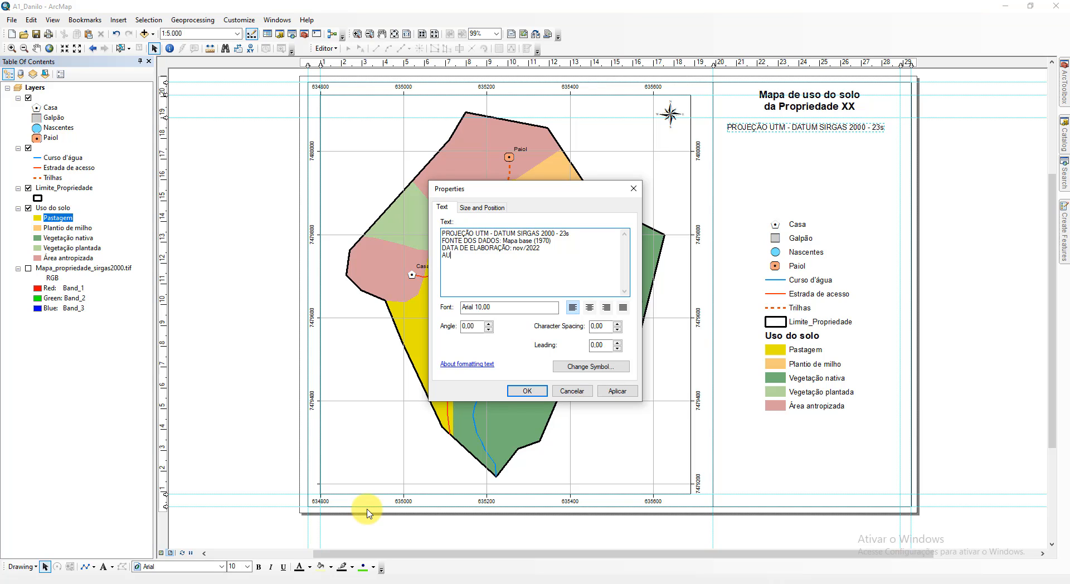
text(TOR:)
key(BackSpace)
click(590, 307)
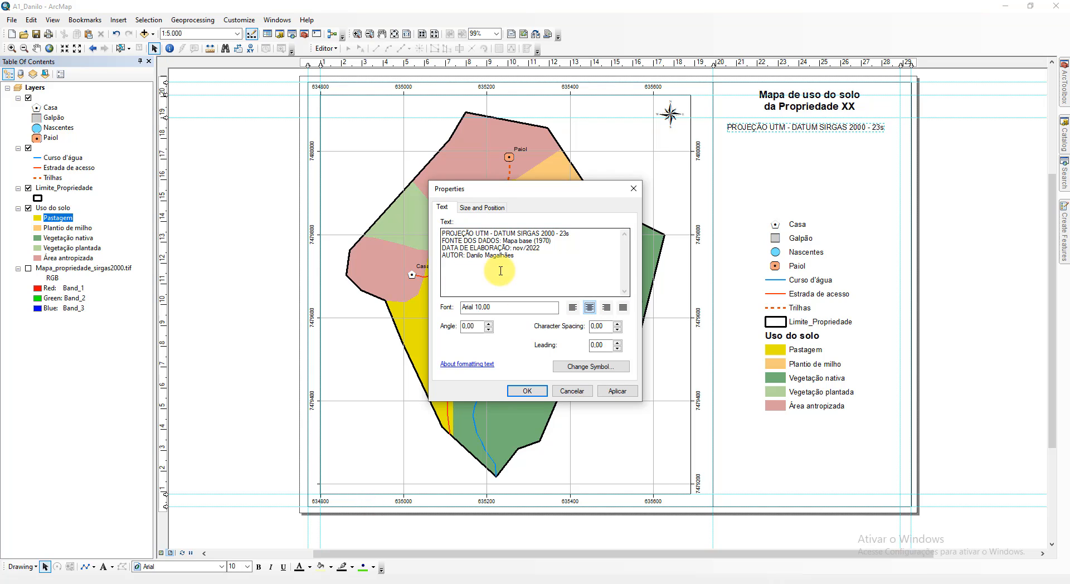
click(529, 390)
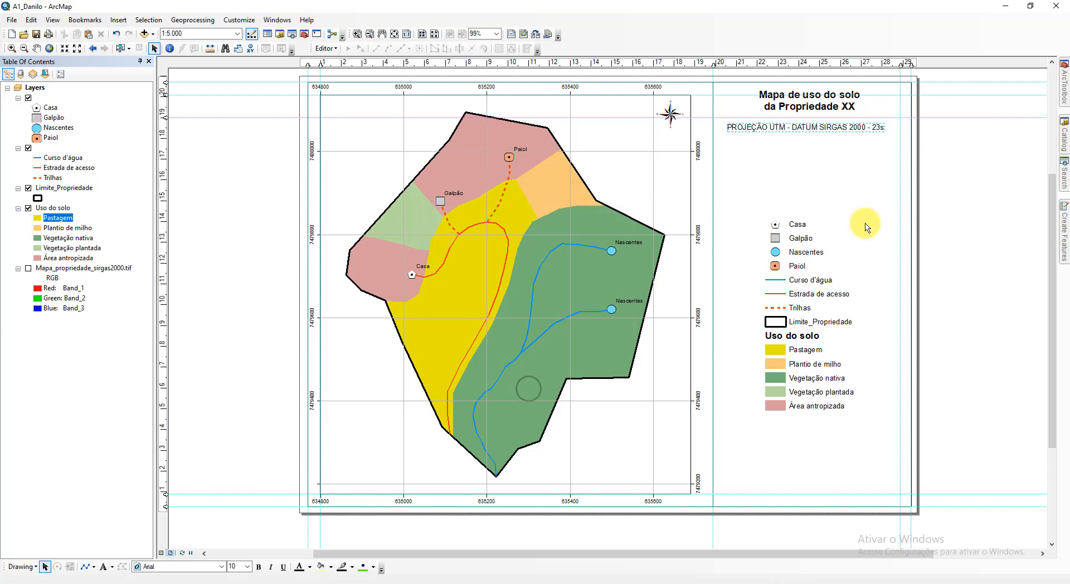
Step: Move the map information text block below the title and set its font size to 8
drag(772, 126, 854, 146)
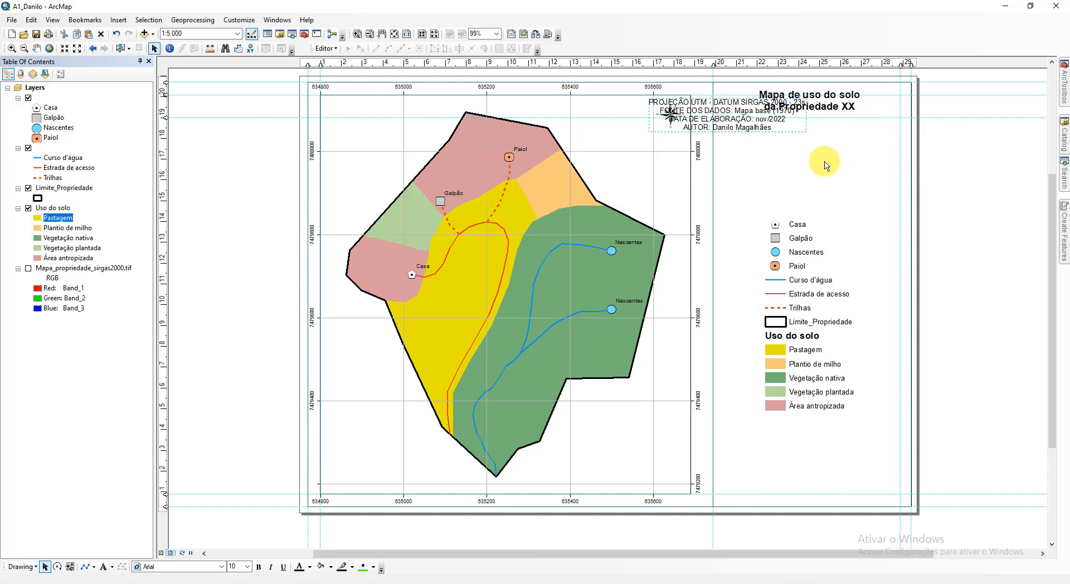
click(236, 567)
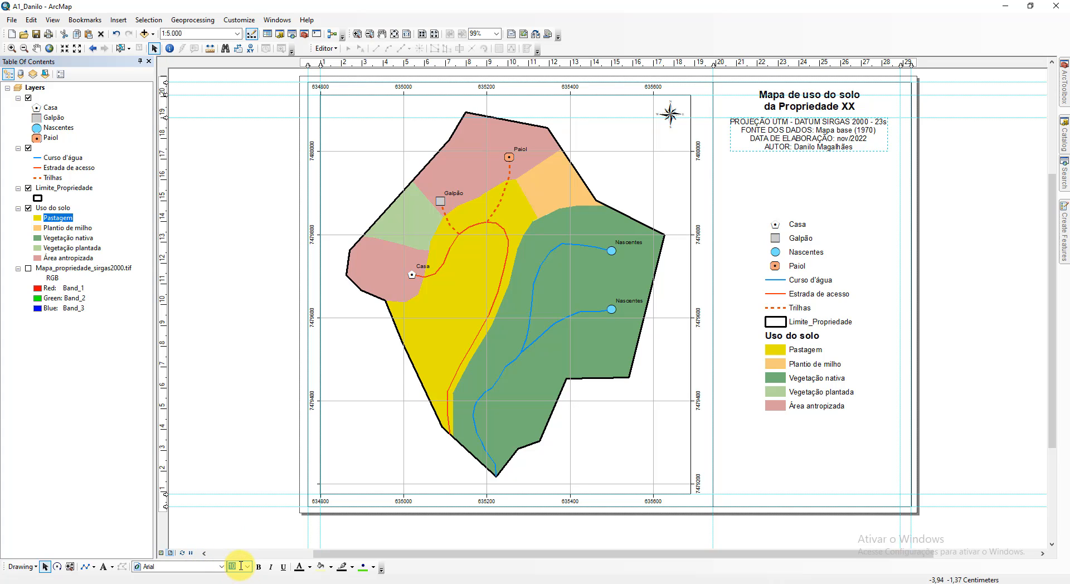
key(Return)
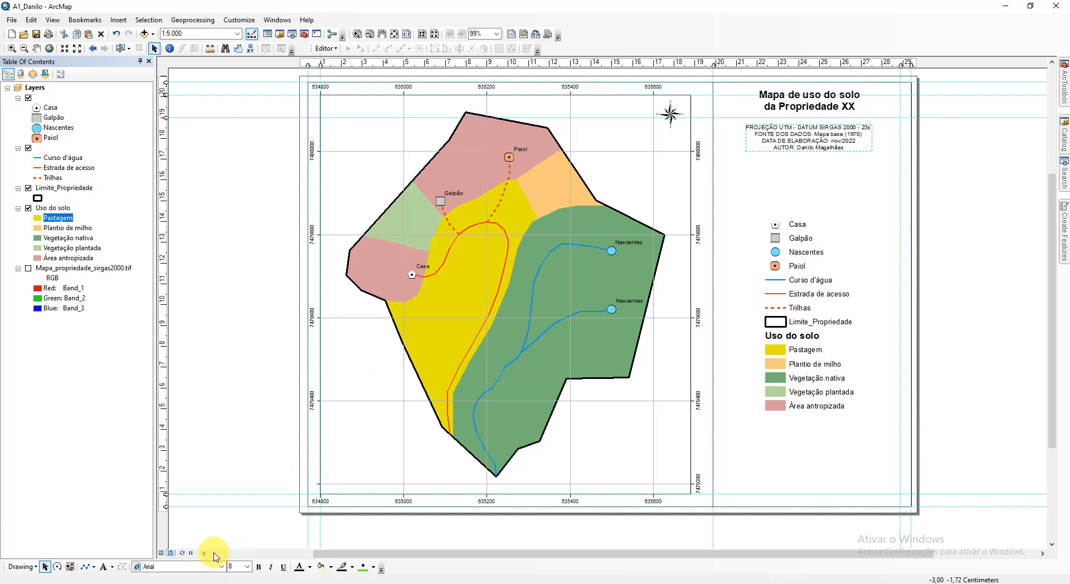
Step: Draw a horizontal line about 9.5 cm long on the 19 cm guide, across the column below the title
click(91, 567)
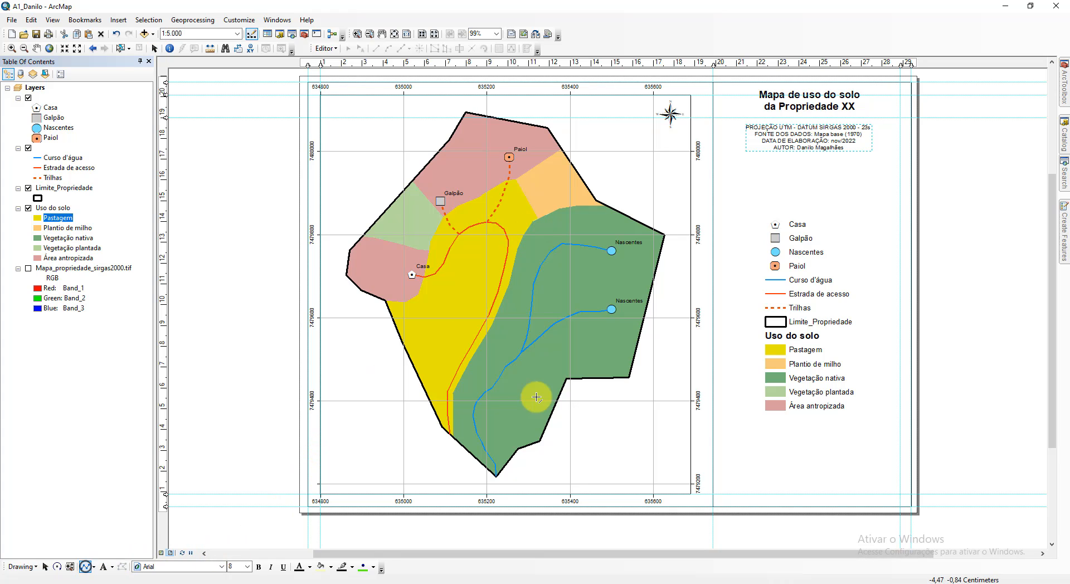
click(712, 118)
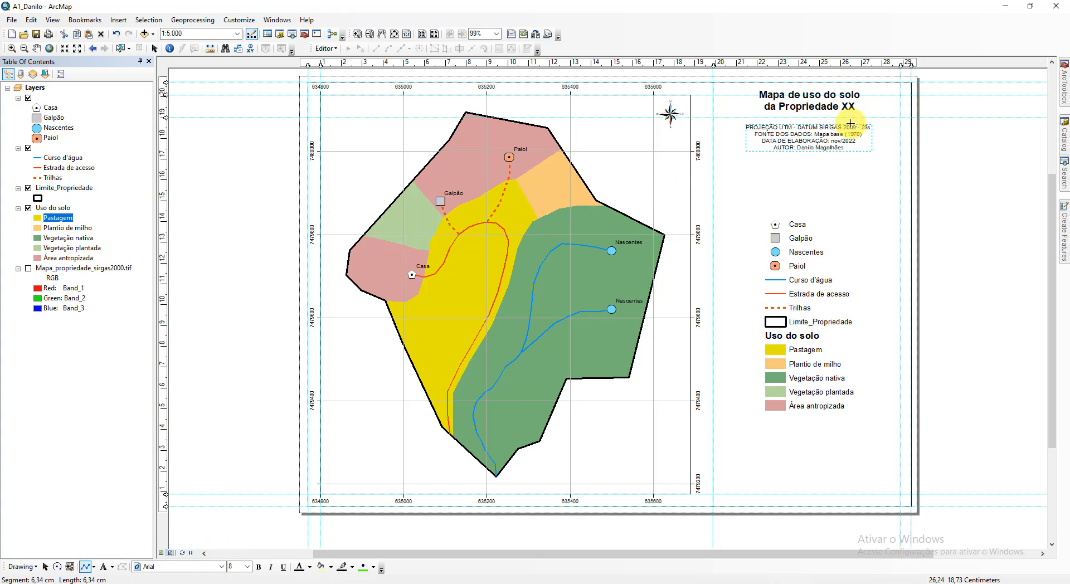
double_click(912, 118)
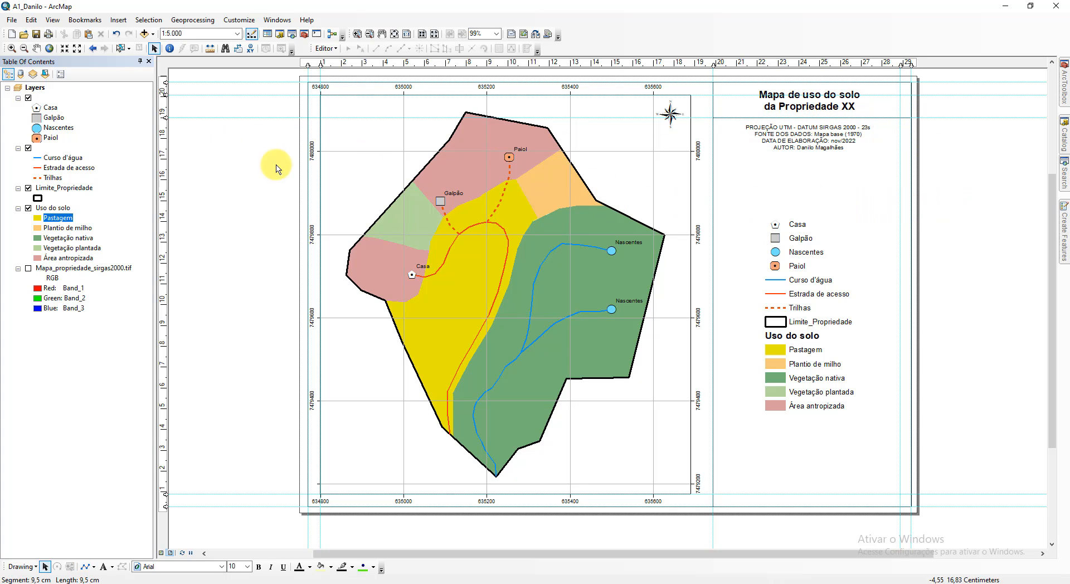
Step: Add a horizontal guide at about 17 cm and place a copy of the title's divider line on it
click(167, 159)
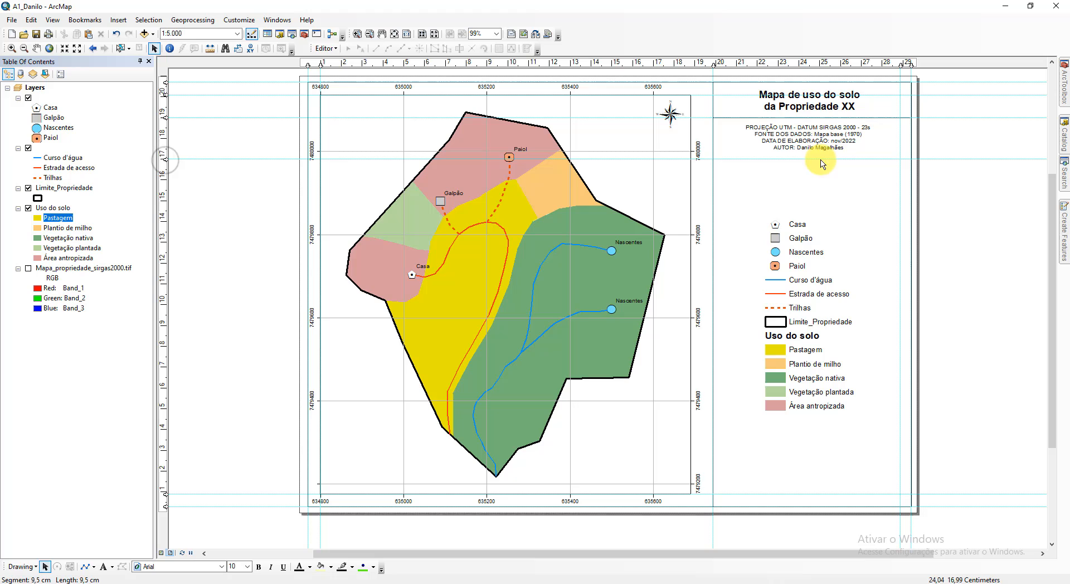
click(745, 119)
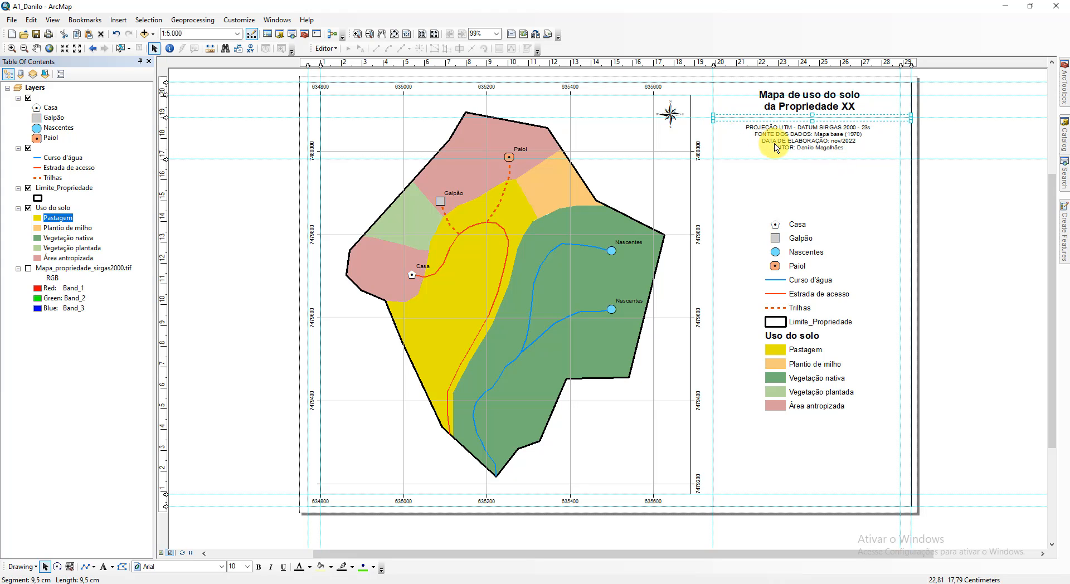
key(ctrl+c)
key(ctrl+v)
drag(862, 131, 858, 158)
click(931, 201)
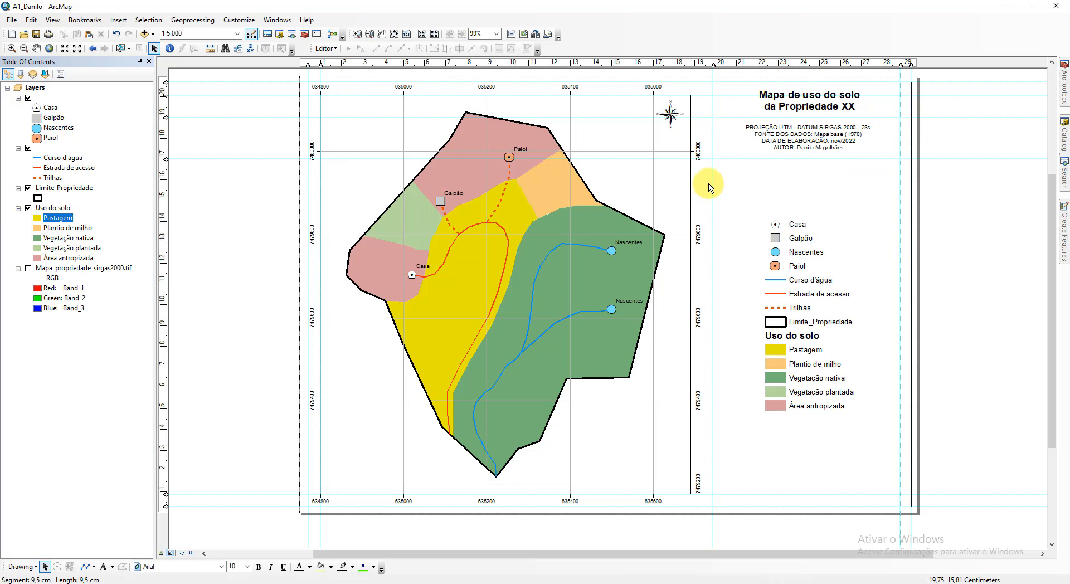
Step: Move the legend up to just below the divider line under the map information text
click(794, 269)
drag(794, 269, 794, 228)
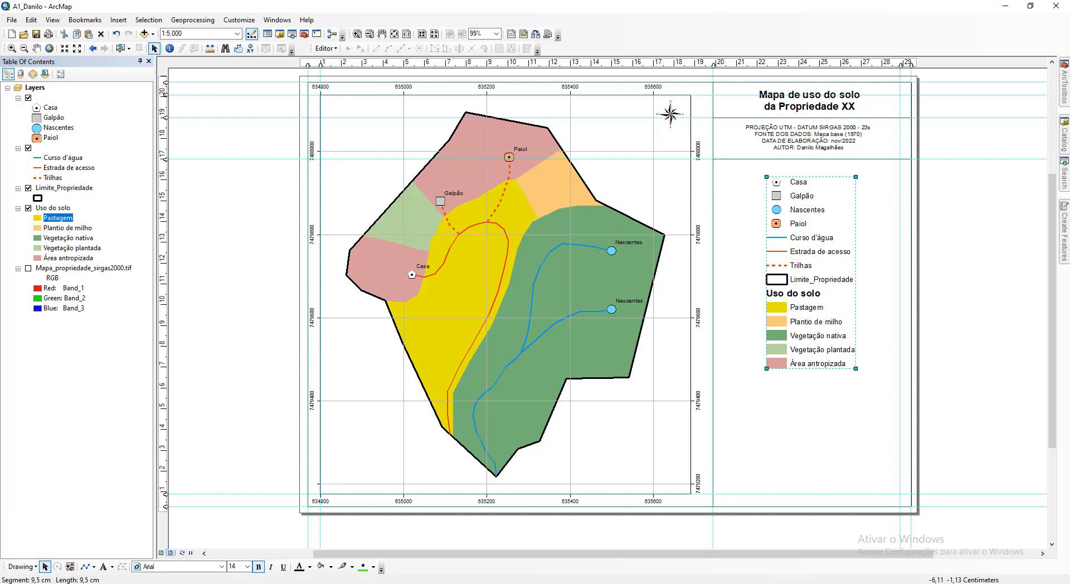
Step: Place a copy of the map information text beside the legend and change its text to CONVENÇÕES
click(827, 144)
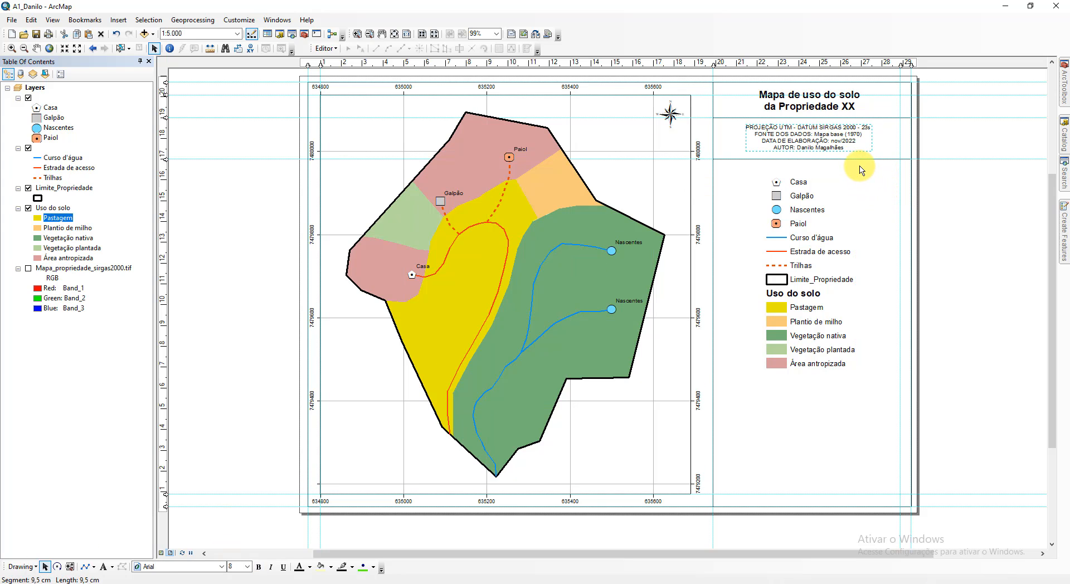
drag(862, 167, 931, 191)
double_click(928, 190)
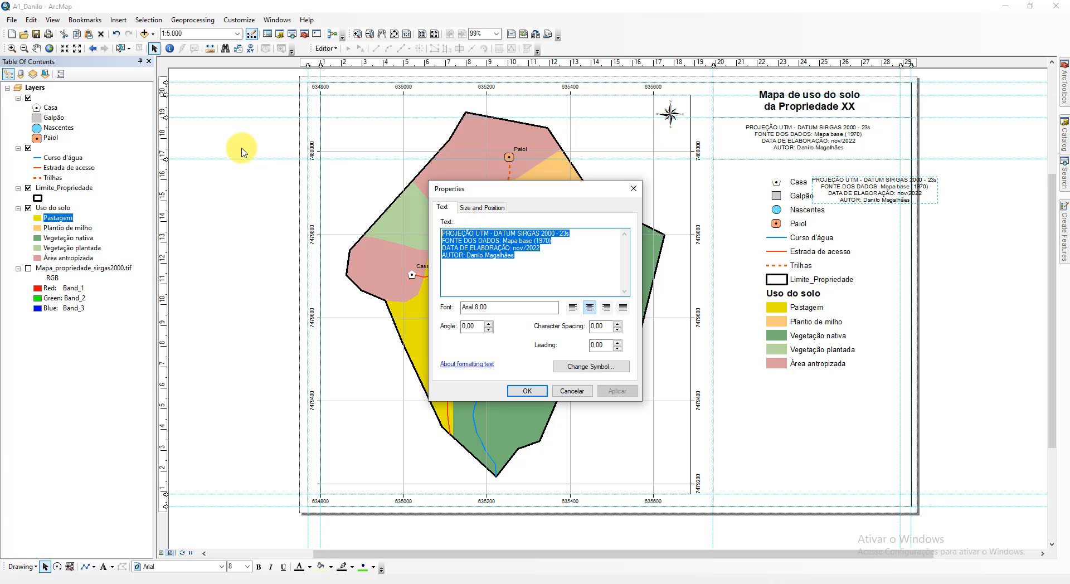
text(CON)
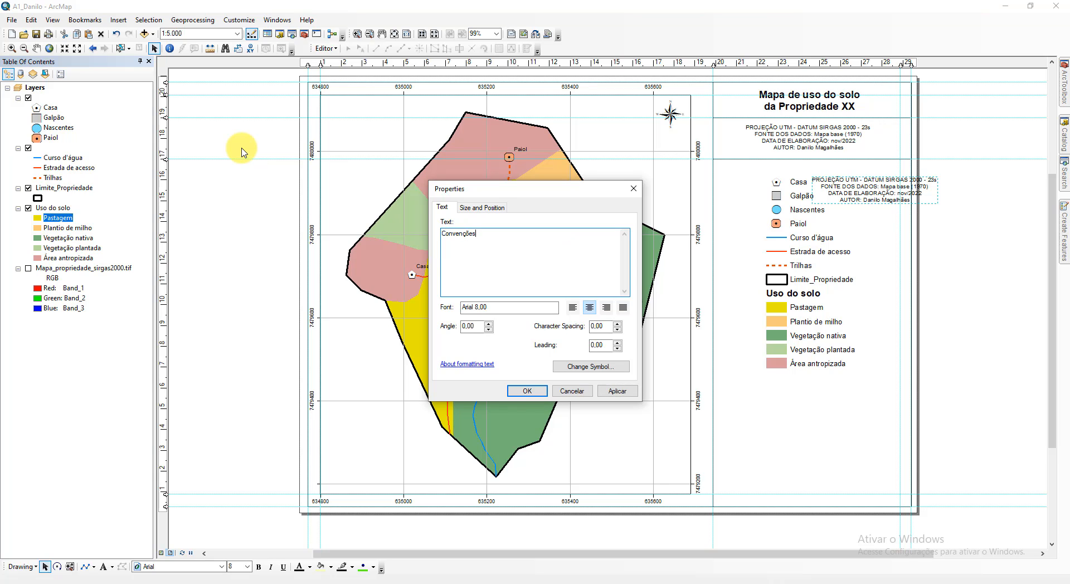
key(BackSpace)
key(BackSpace)
key(BackSpace)
key(BackSpace)
key(BackSpace)
click(527, 391)
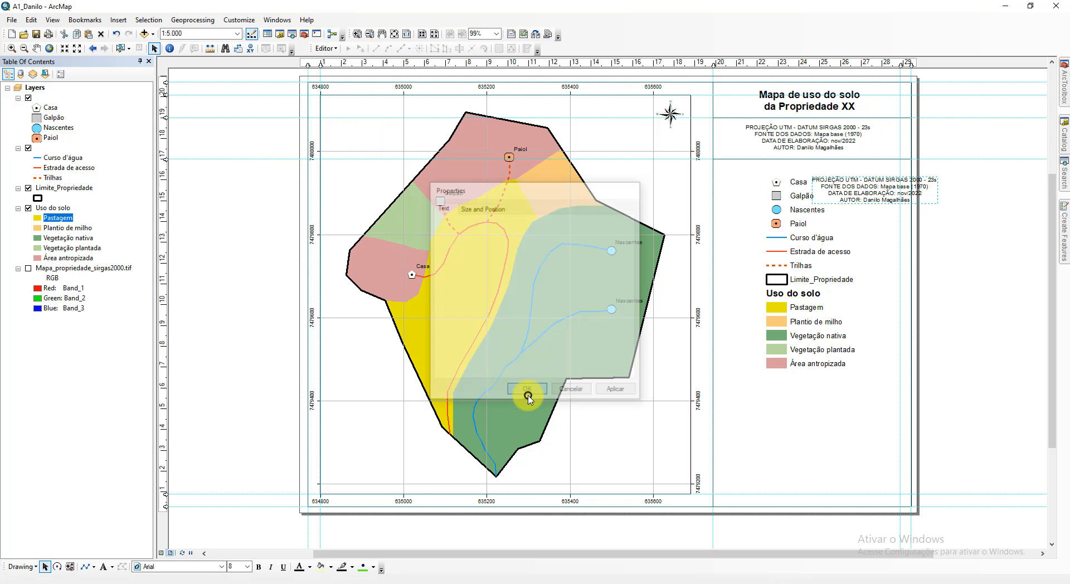
Step: Make the CONVENÇÕES heading bold and underlined and move it above the legend, at the left of the column below the second divider line
click(258, 566)
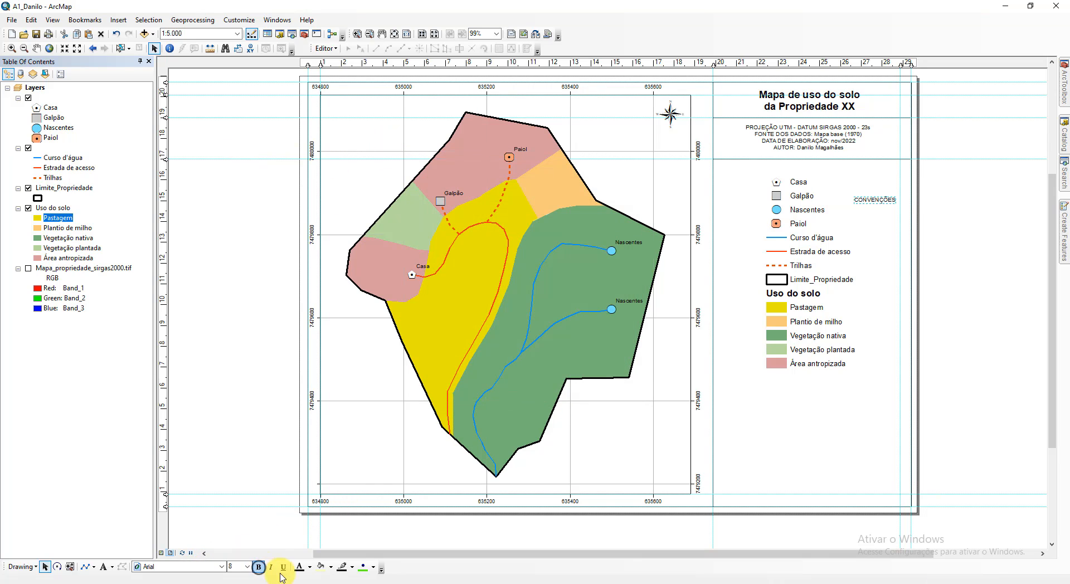
click(270, 567)
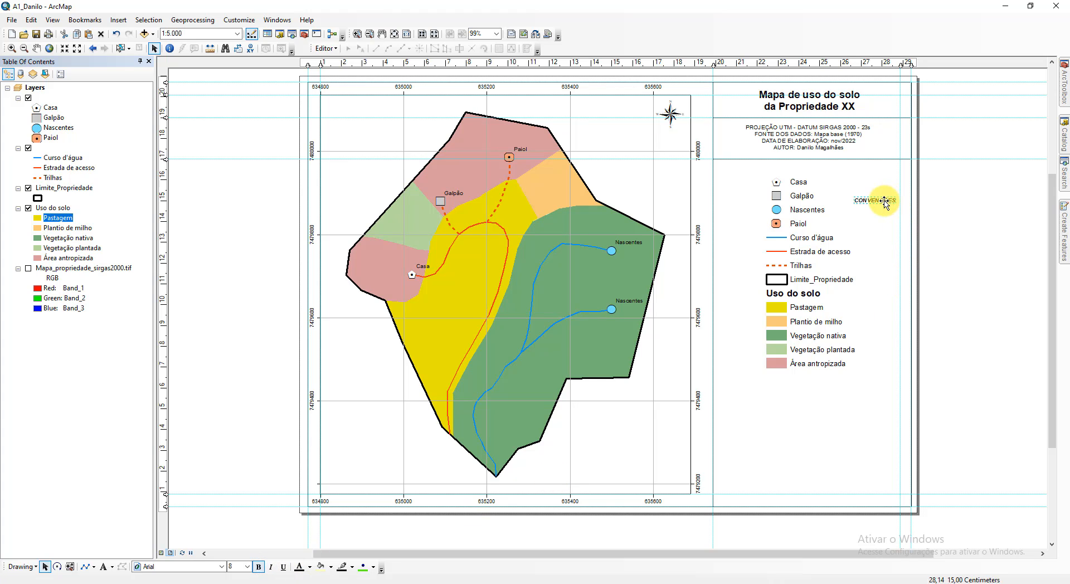
click(283, 566)
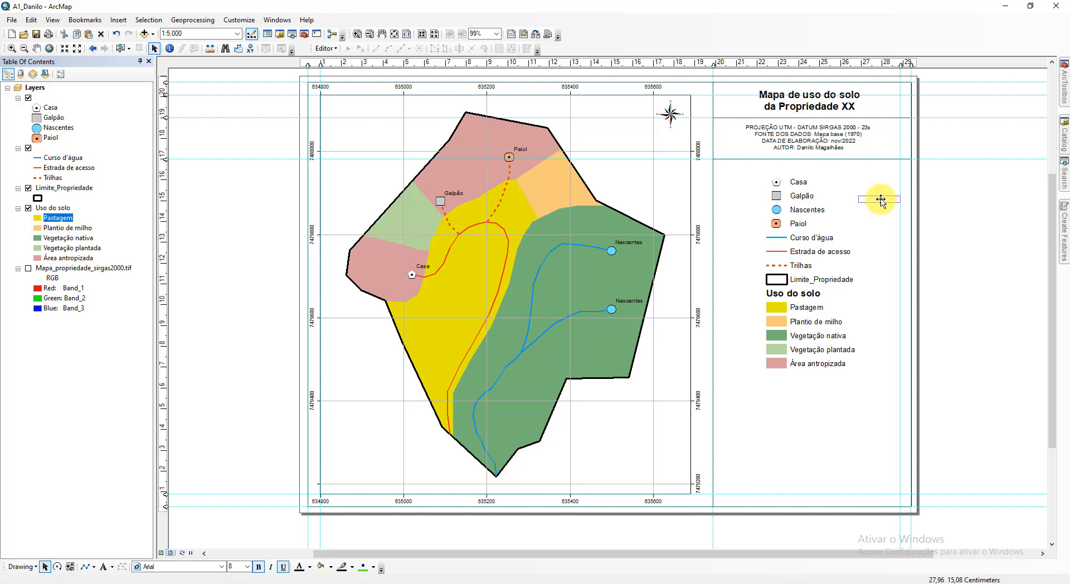
drag(890, 200, 741, 167)
click(893, 150)
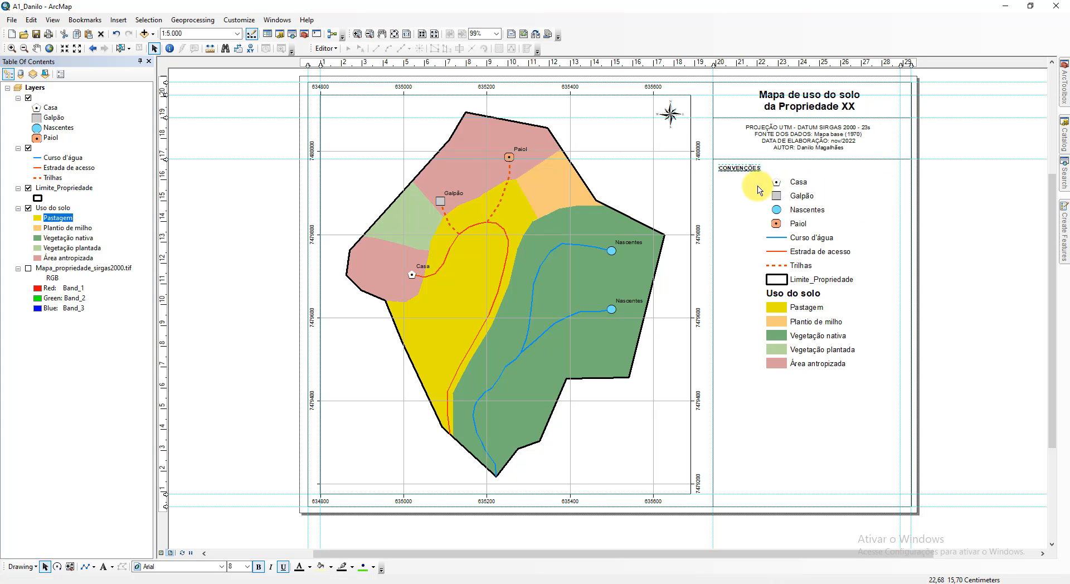
Step: Try to place the CONVENÇÕES heading flush against the column's left guide and divider line, and undo the move
mouse_move(729, 164)
mouse_down()
mouse_move(734, 172)
mouse_move(728, 167)
mouse_up()
click(974, 197)
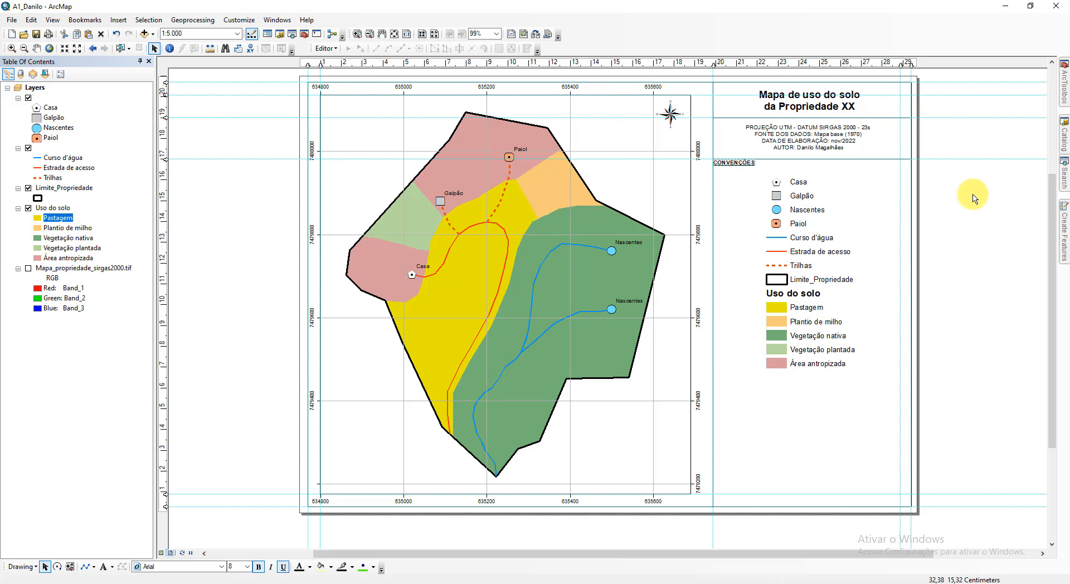
key(ctrl+z)
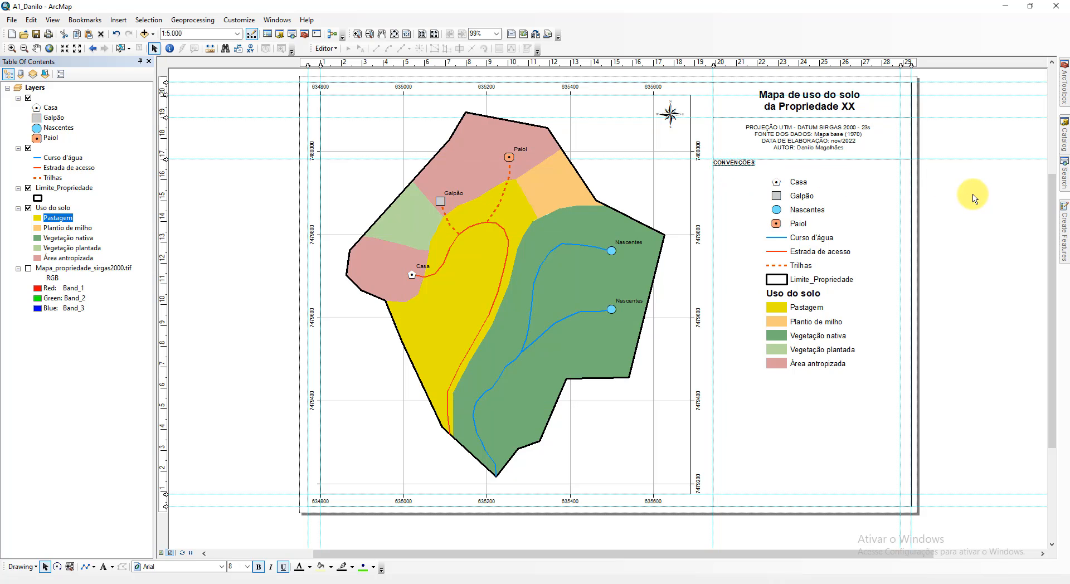
key(ctrl+z)
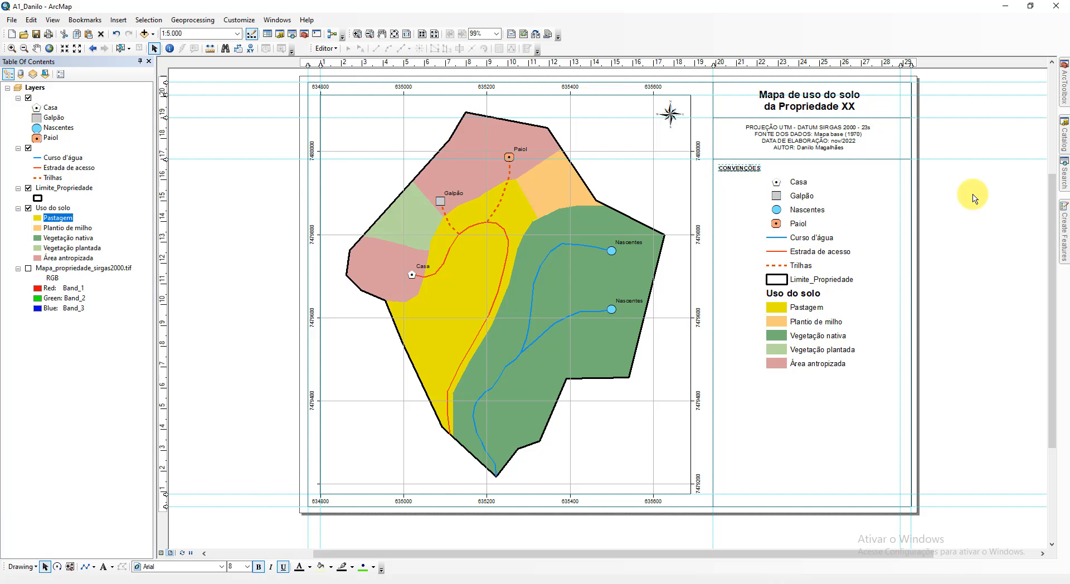
click(839, 315)
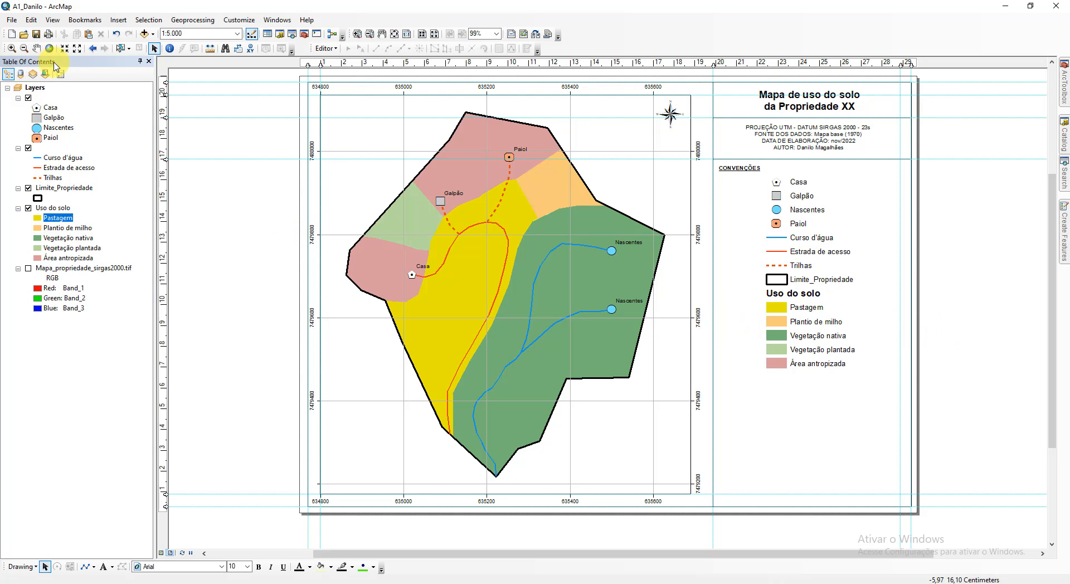
Step: Start inserting a scale bar in the Alternating Scale Bar 2 style
click(118, 20)
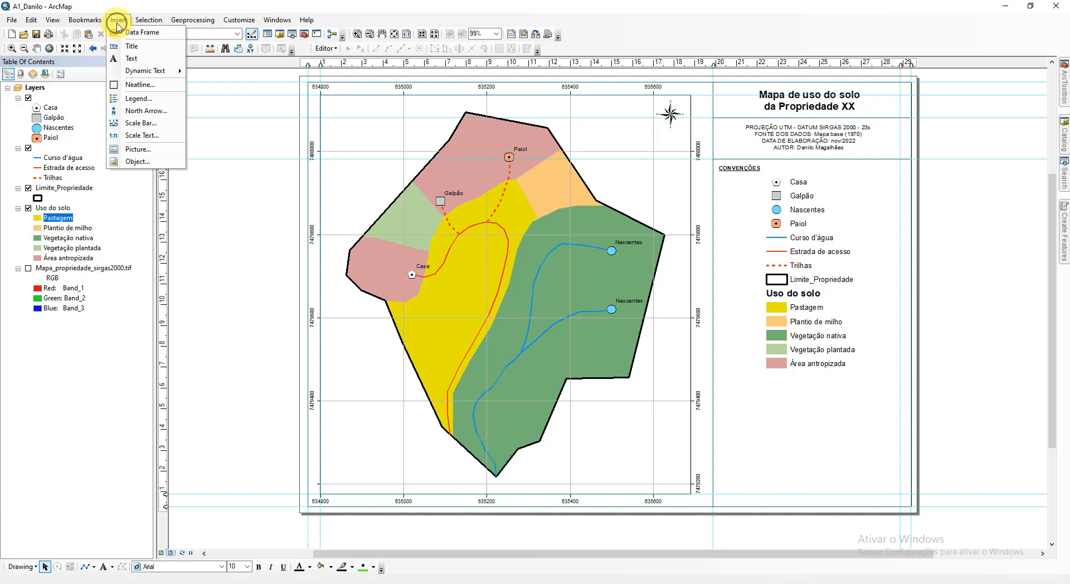
click(154, 126)
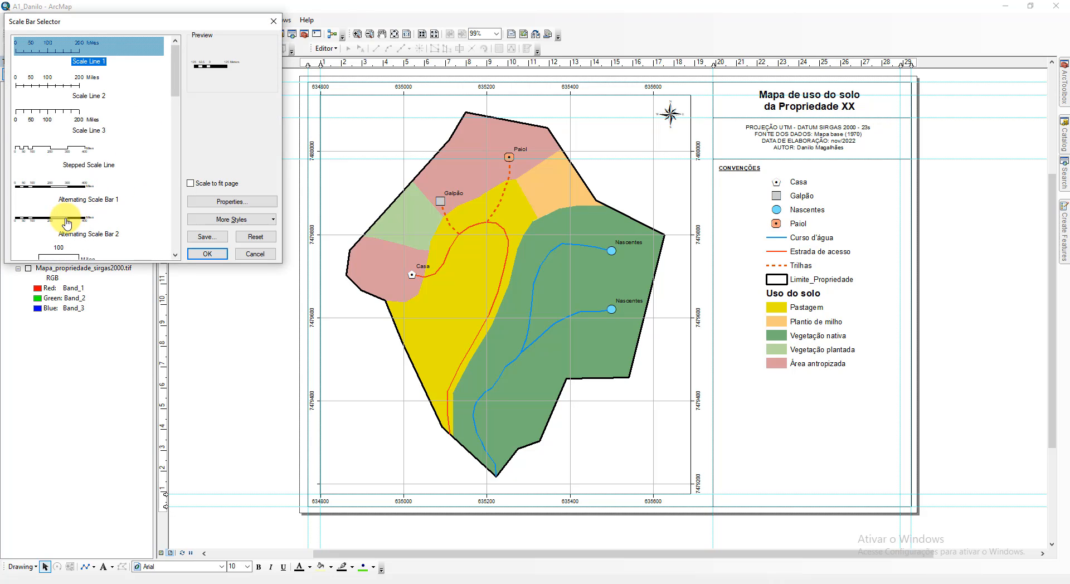
click(66, 224)
drag(201, 23, 301, 30)
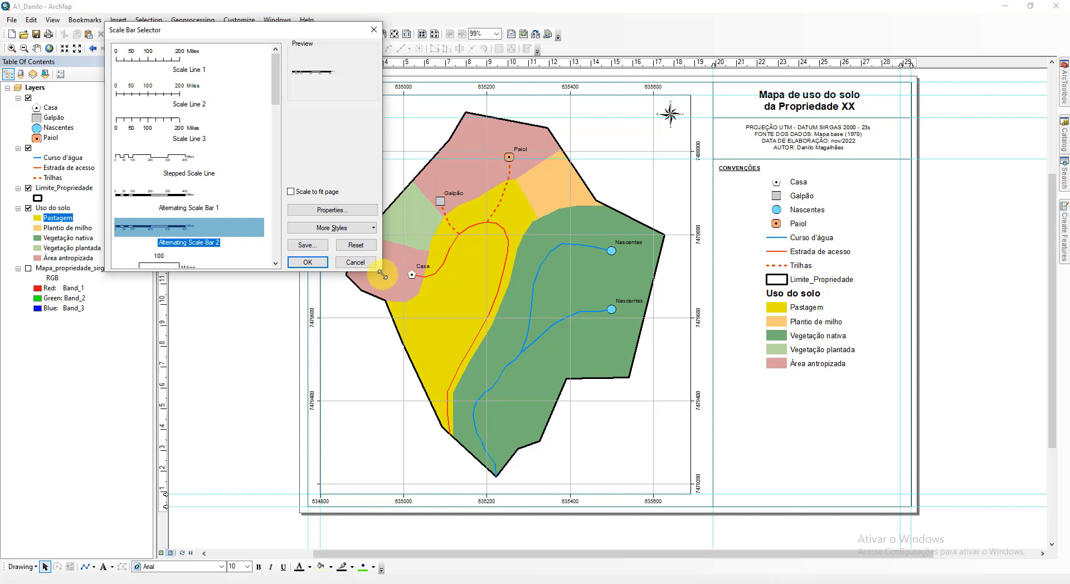
drag(383, 272, 375, 300)
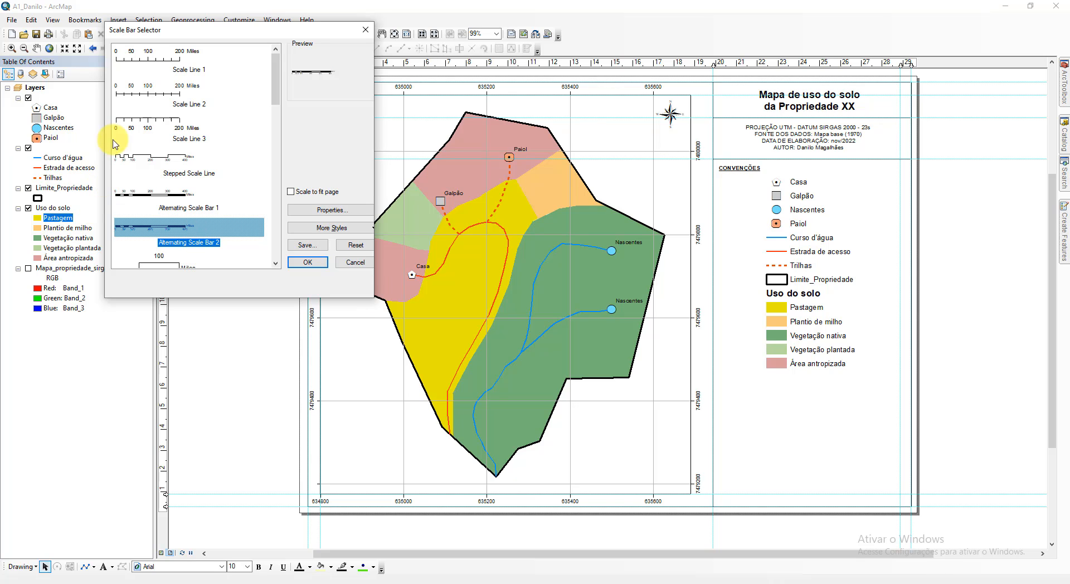
drag(374, 167, 422, 181)
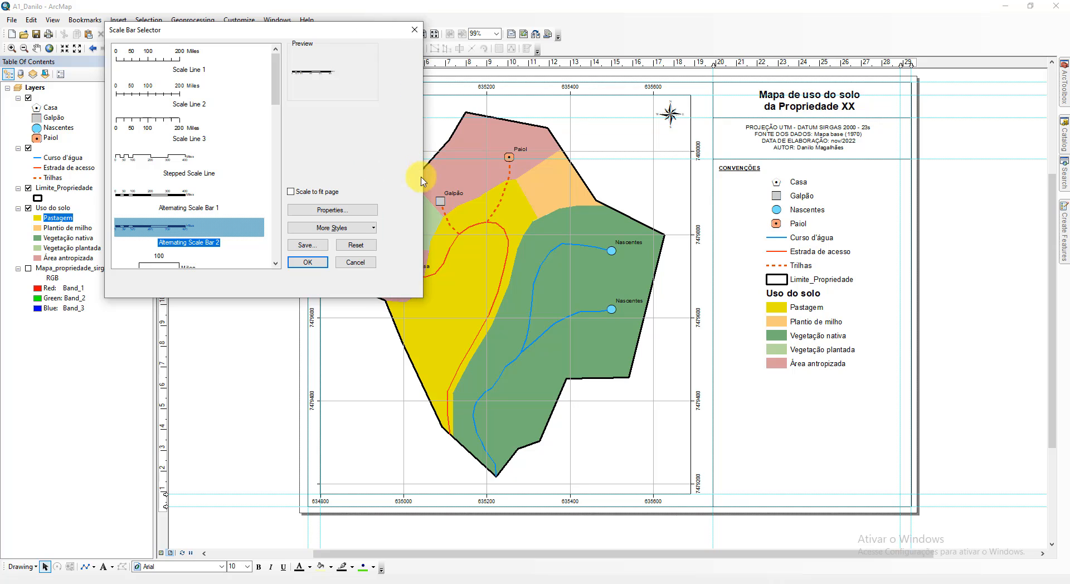
Step: Set the scale bar's division units to Meters with the label m, using 3 divisions and 2 subdivisions
click(355, 211)
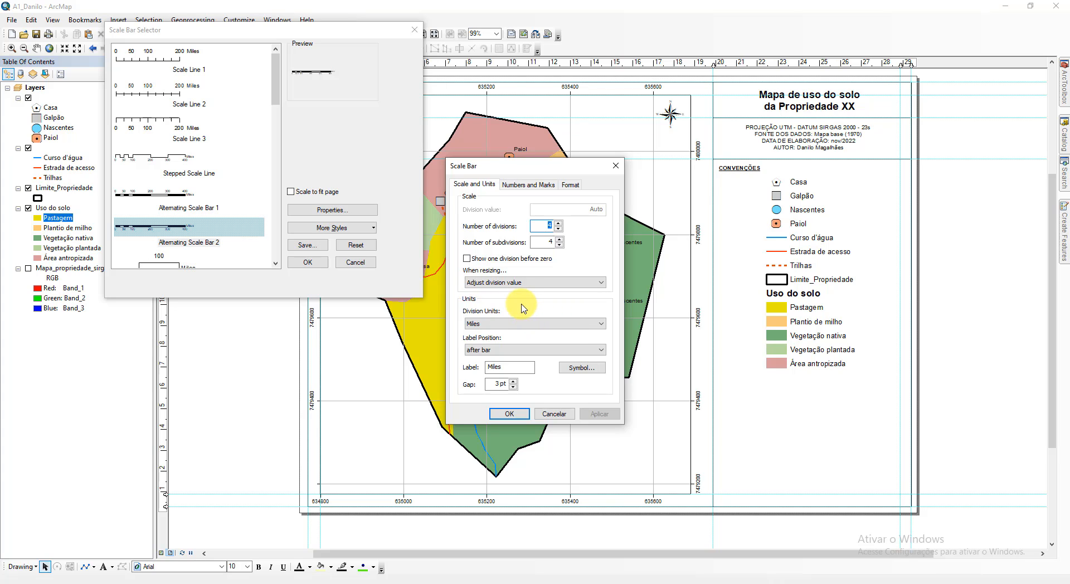
click(478, 324)
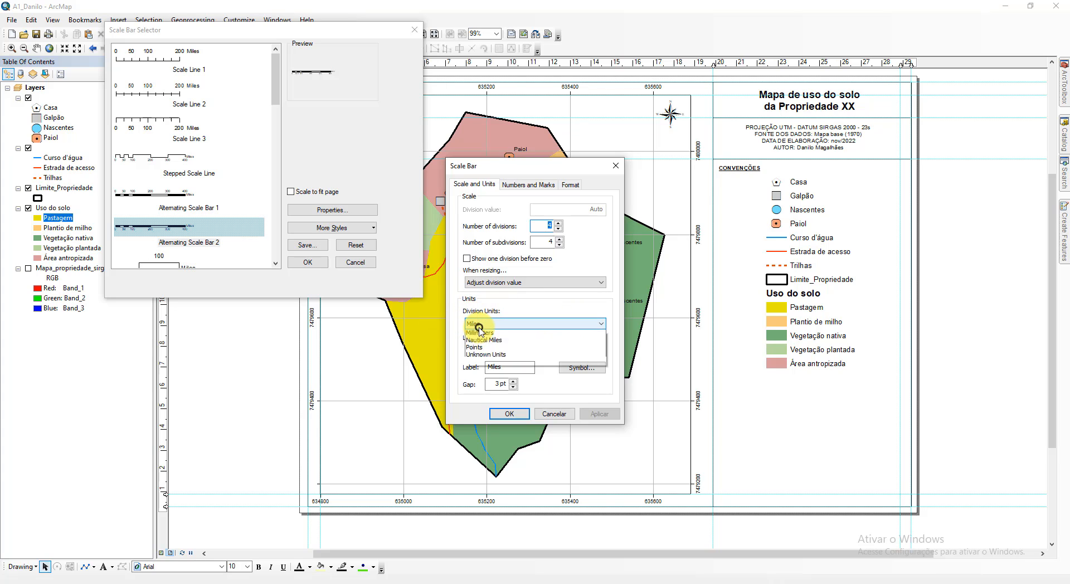
click(501, 375)
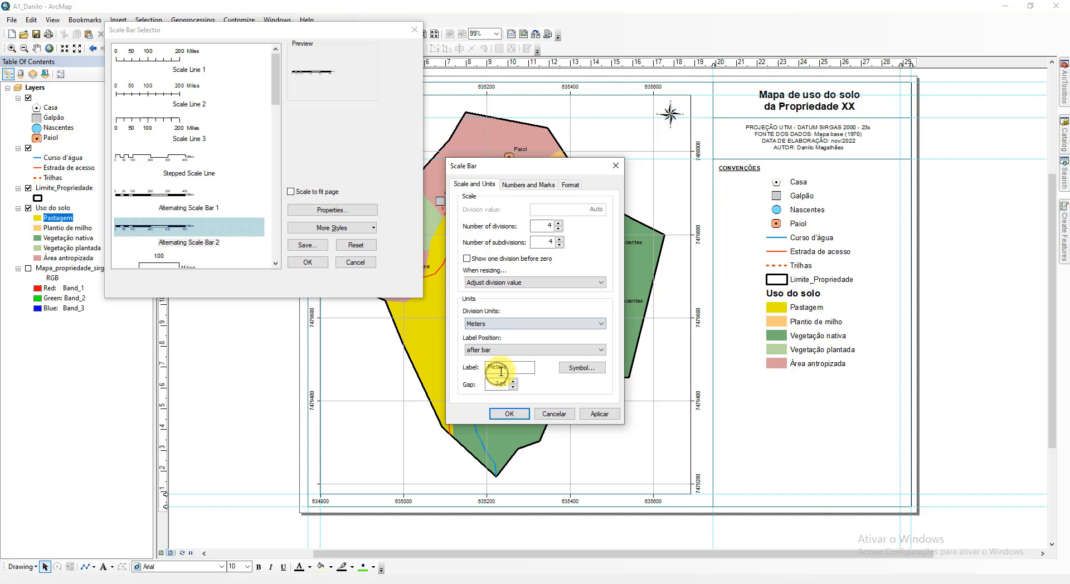
double_click(498, 367)
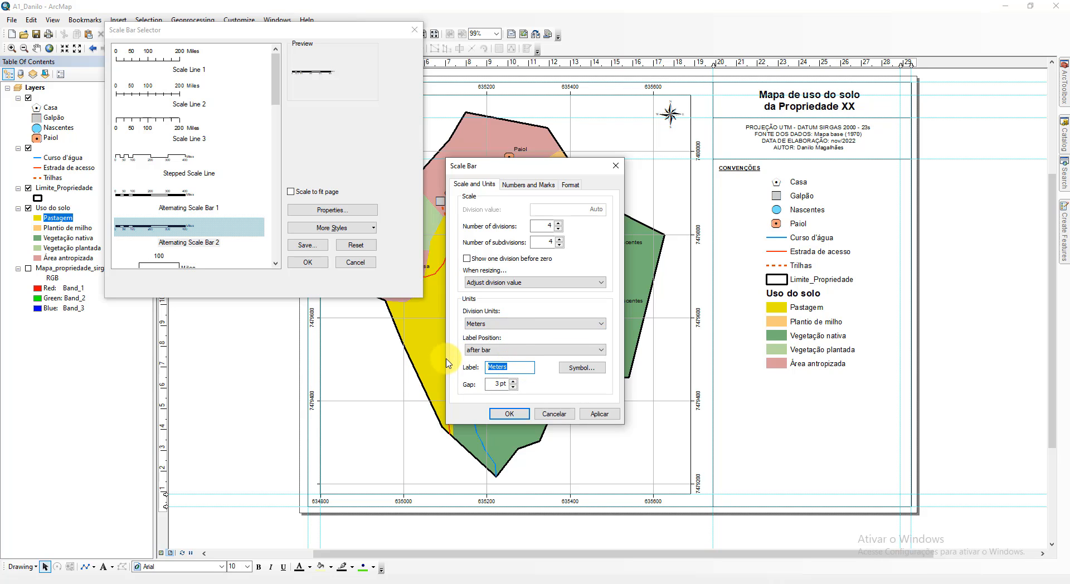
text(m)
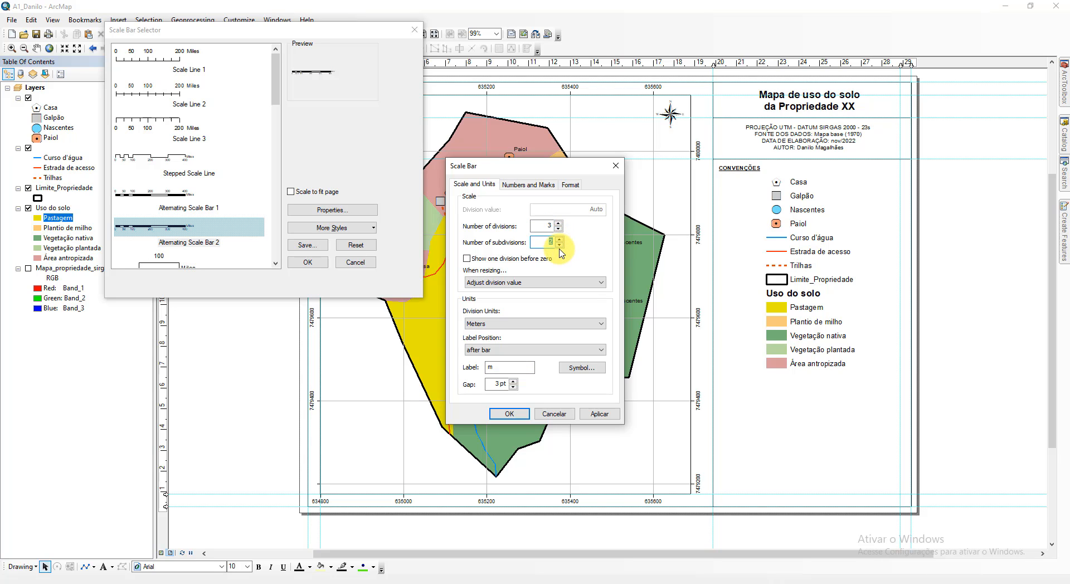
Step: Make the scale bar adjust its width when resizing and set the division value to 100 m
click(513, 284)
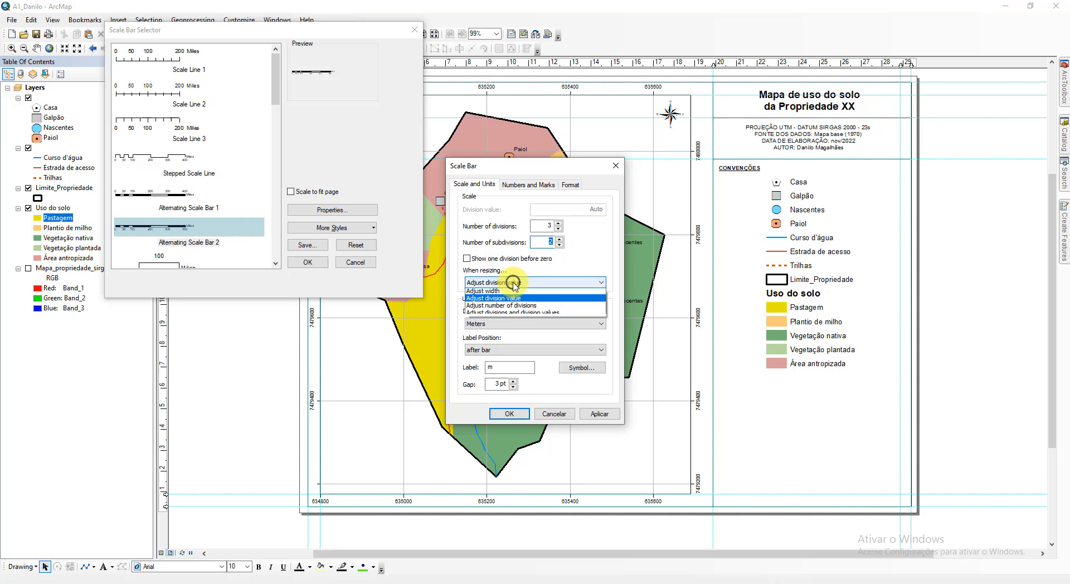
click(503, 293)
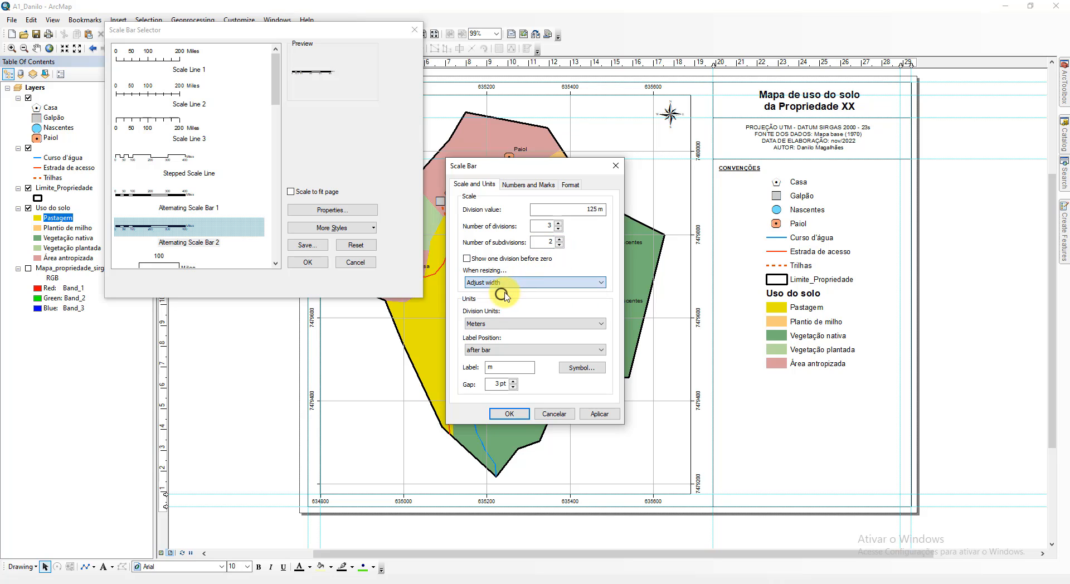
click(589, 210)
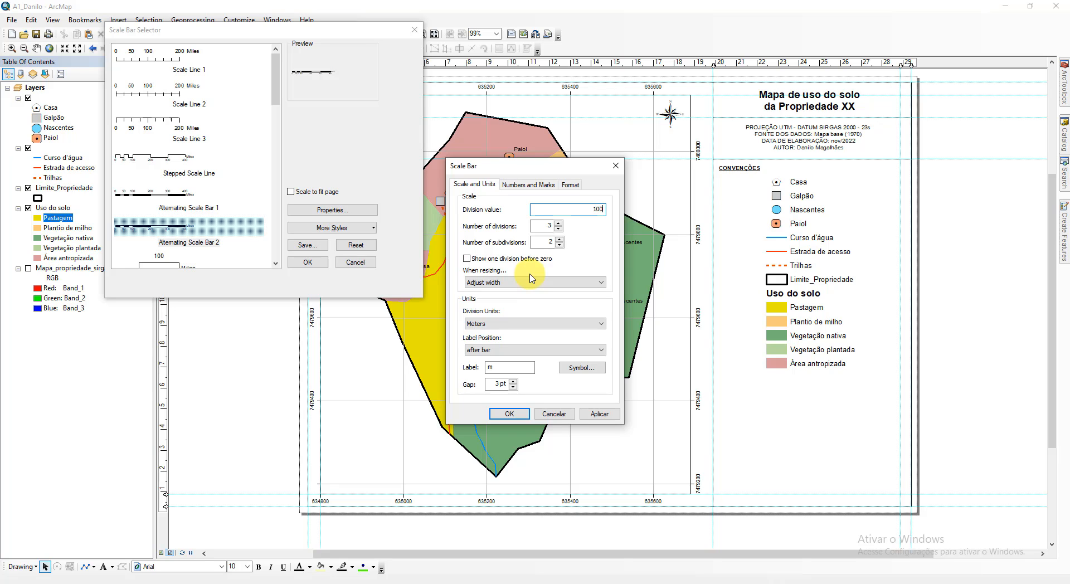
click(509, 414)
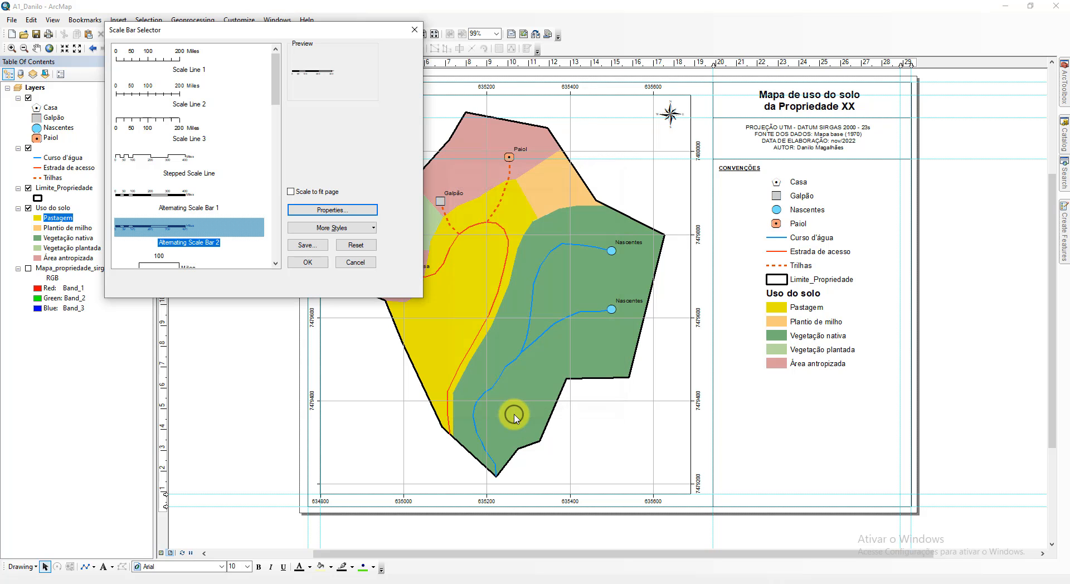
Step: Insert the configured scale bar below the legend and delete it again
click(311, 268)
drag(574, 311, 816, 388)
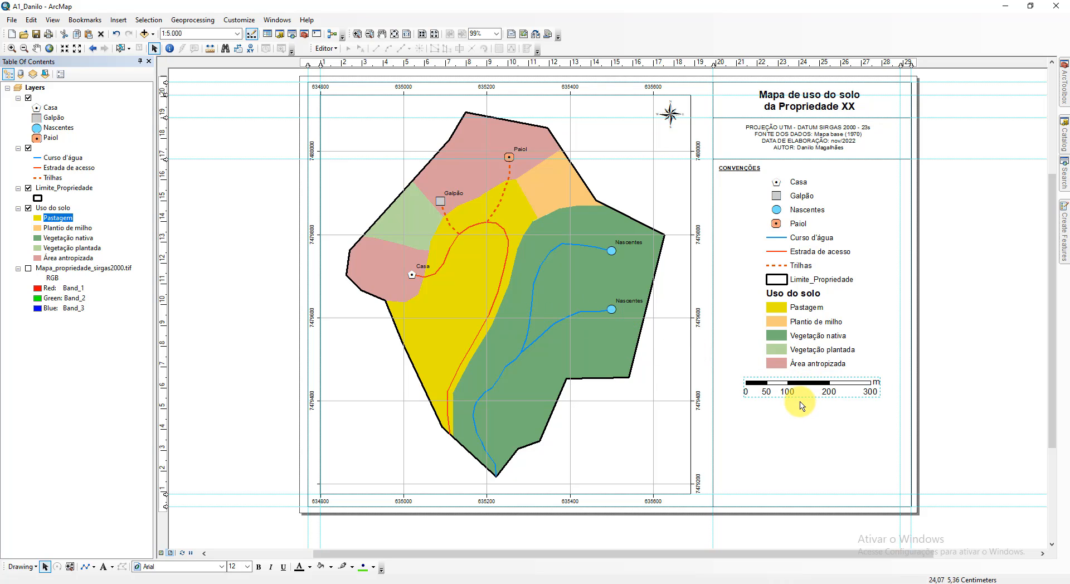
drag(800, 396, 799, 402)
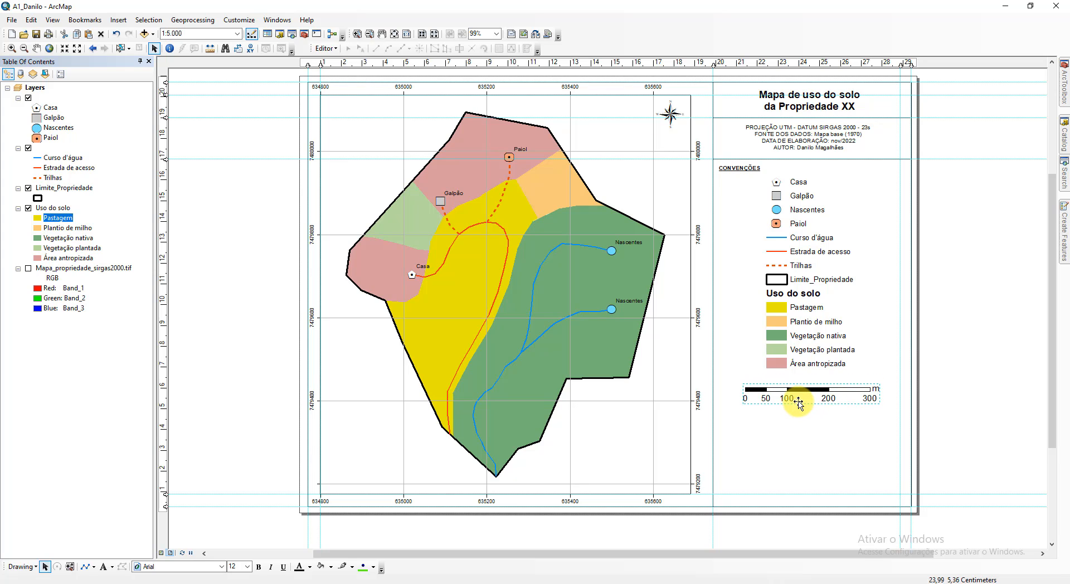
key(Delete)
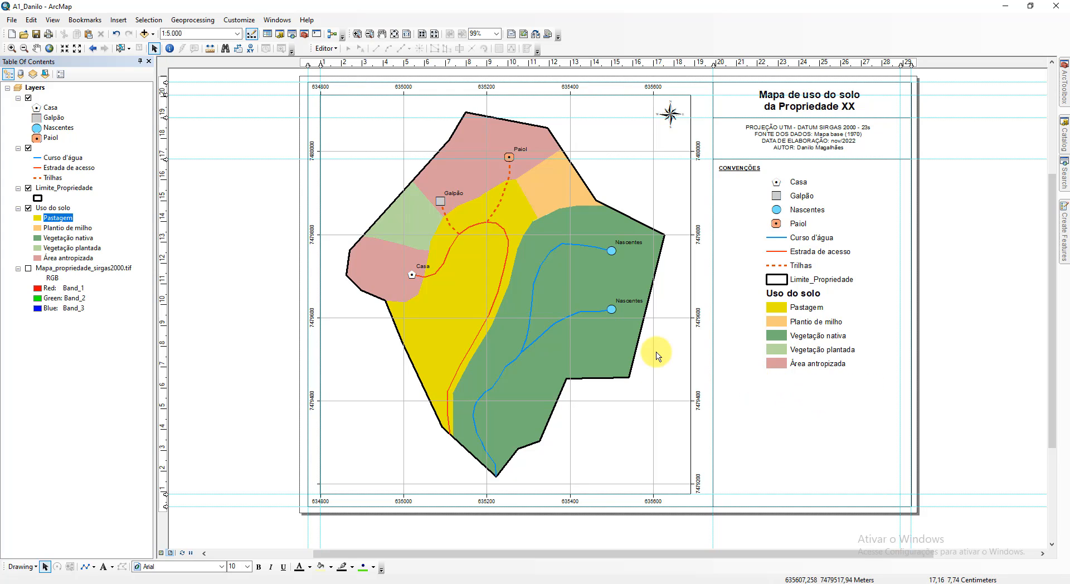
Step: Insert an Alternating Scale Bar 2 with its default settings and place it below the legend
click(119, 23)
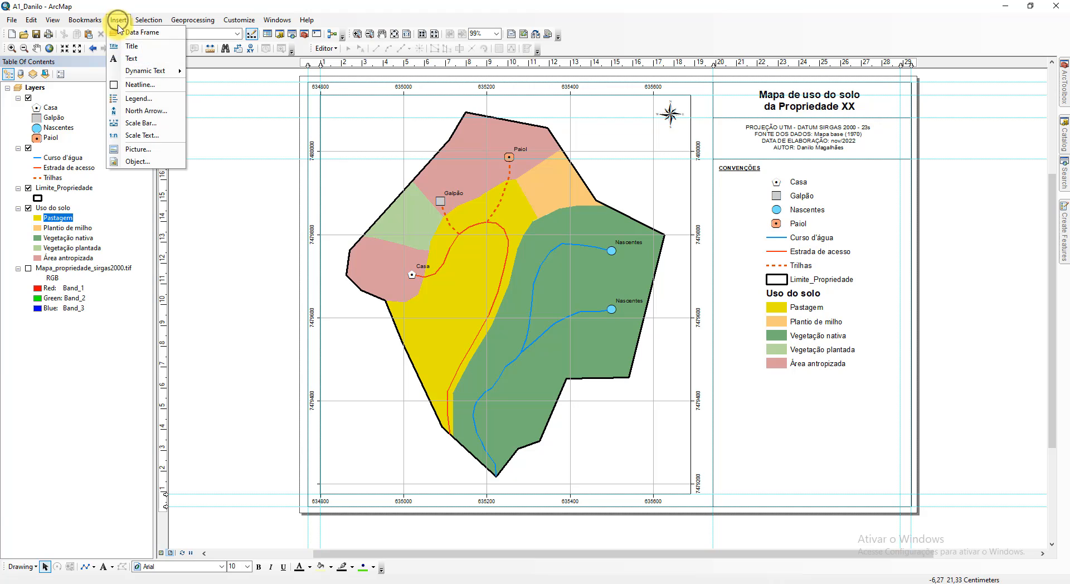
click(148, 128)
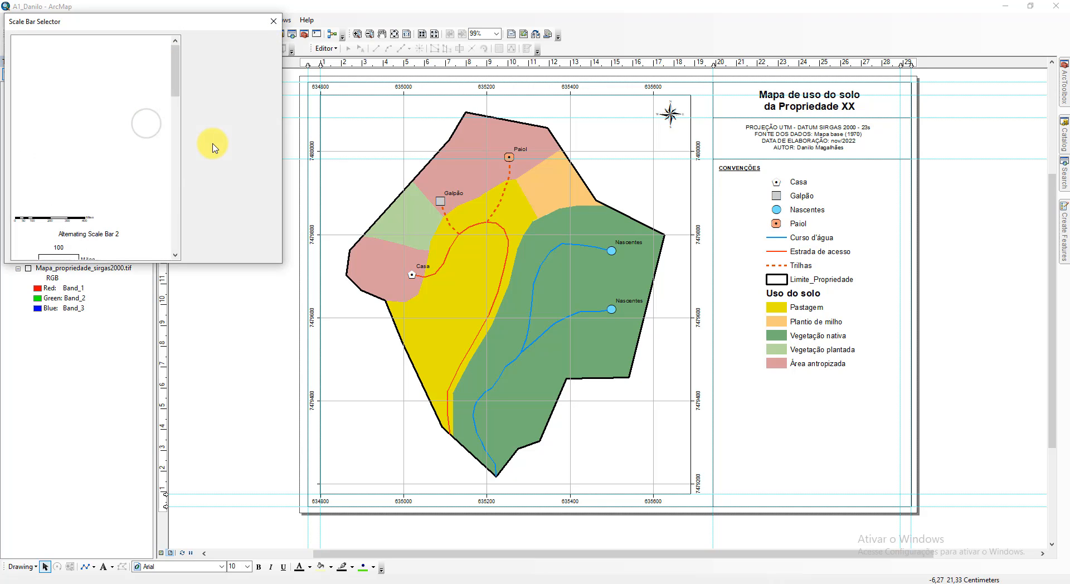
click(68, 222)
click(207, 253)
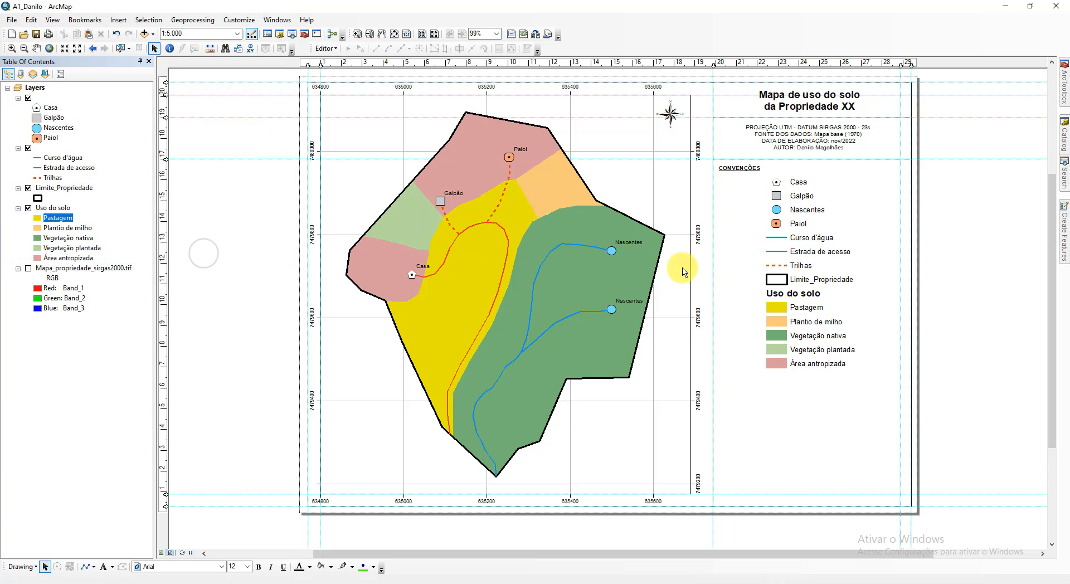
drag(625, 310, 871, 401)
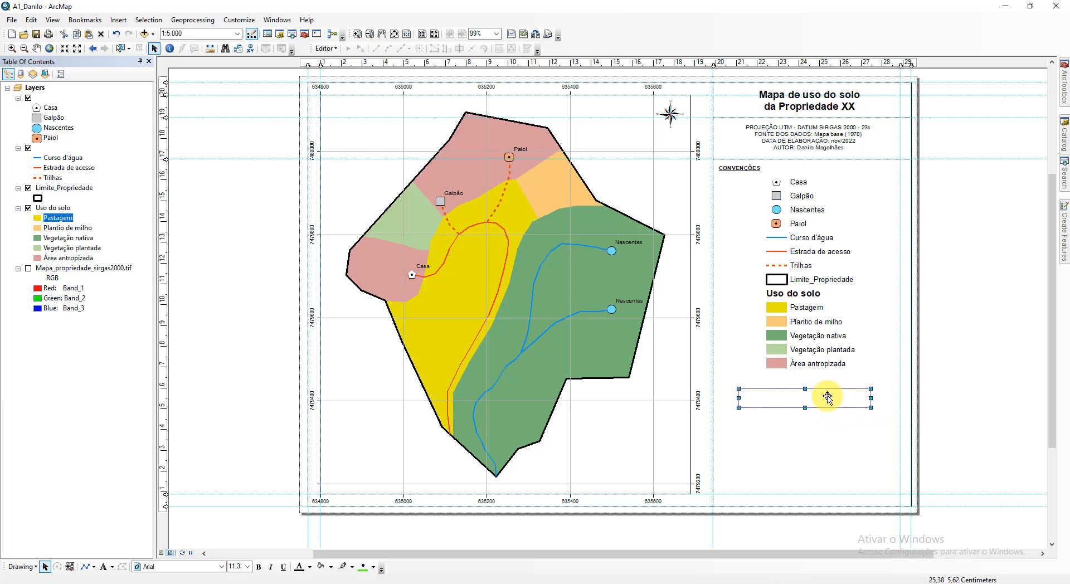
Step: Set the new scale bar's division units to Meters with the label m, using 3 divisions and 2 subdivisions
double_click(826, 397)
click(485, 329)
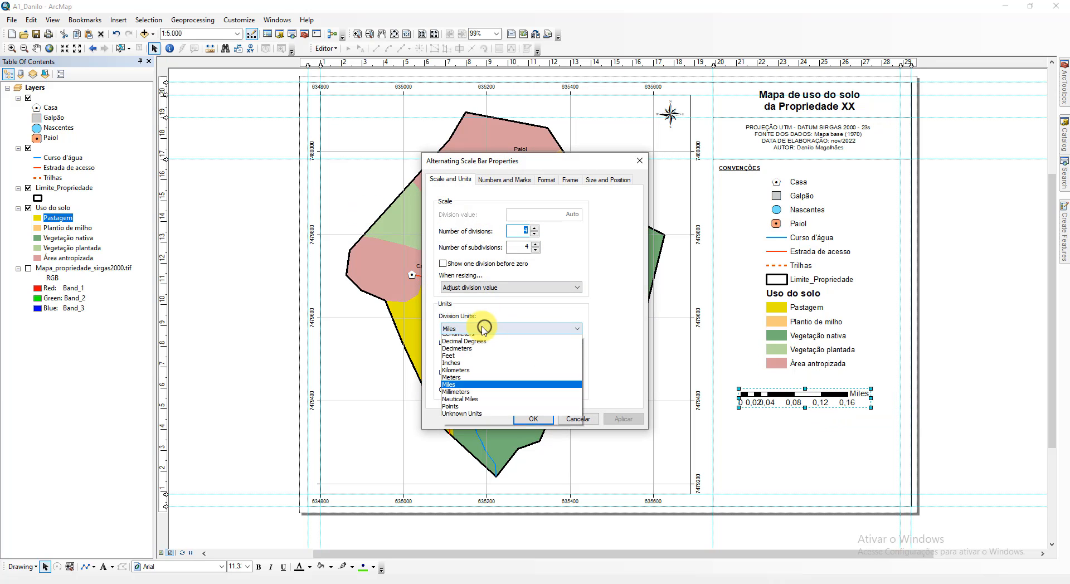
click(451, 383)
double_click(485, 371)
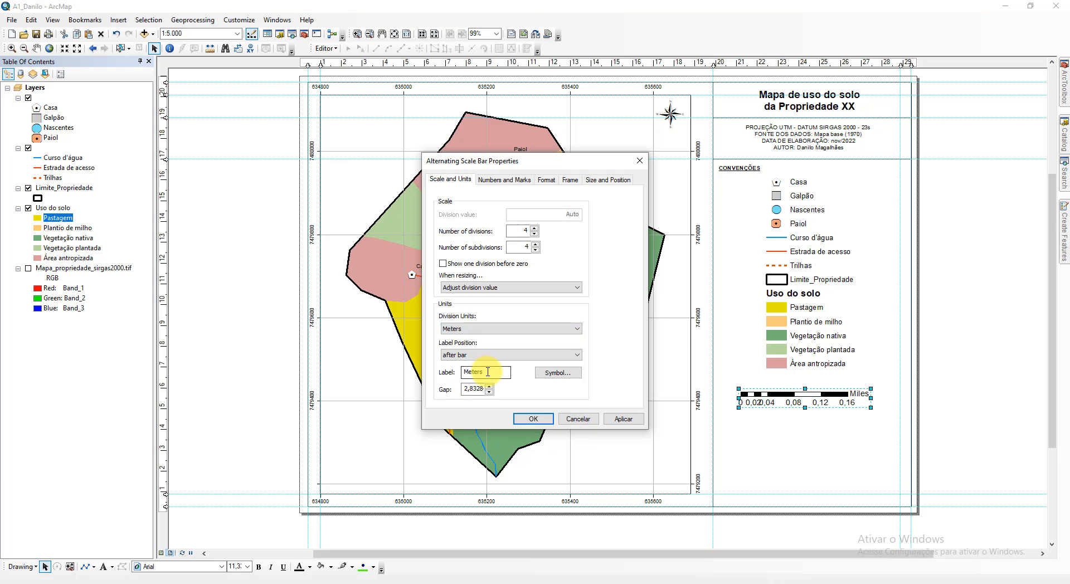
text(m)
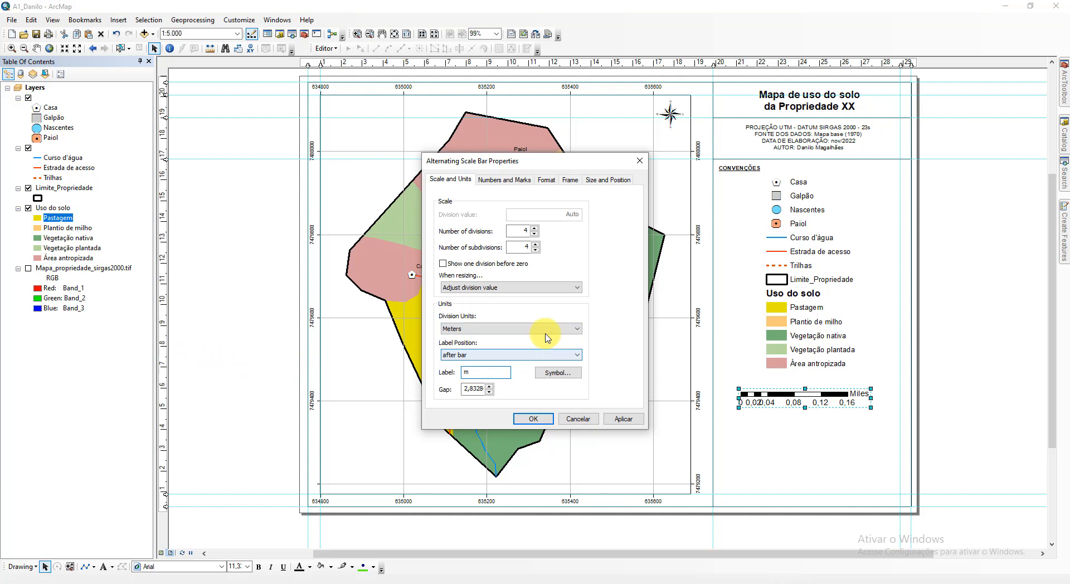
click(534, 233)
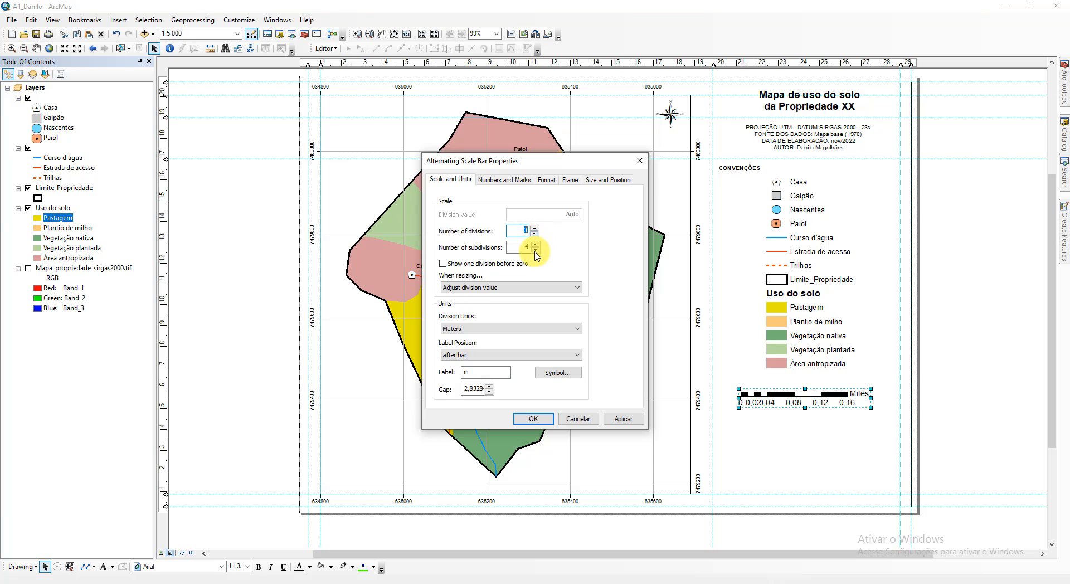
click(541, 419)
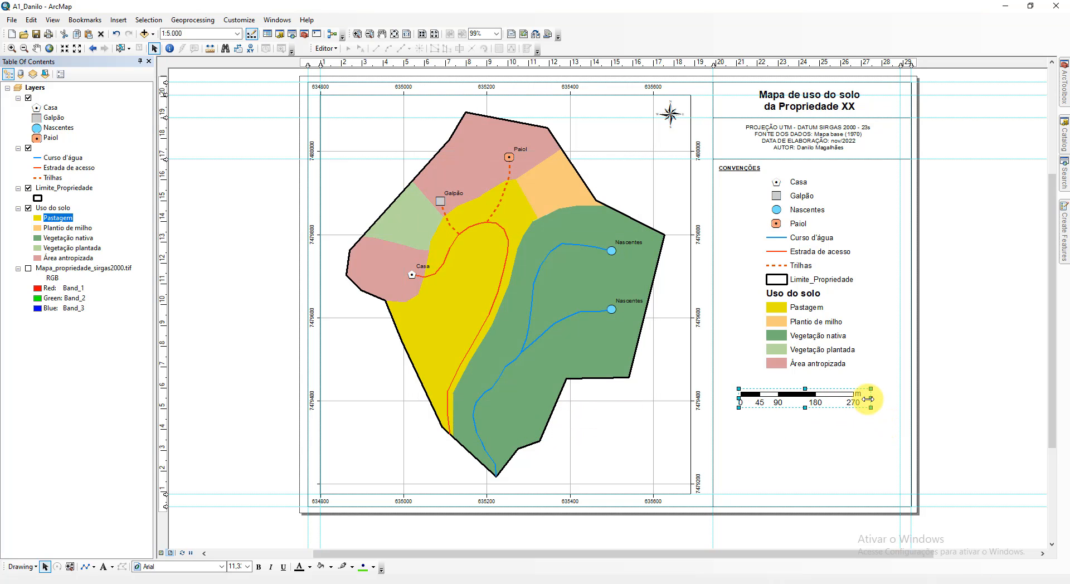
Step: Make the scale bar adjust its width when resizing, set its division value to 100 m and centre it below the legend
drag(867, 399, 830, 402)
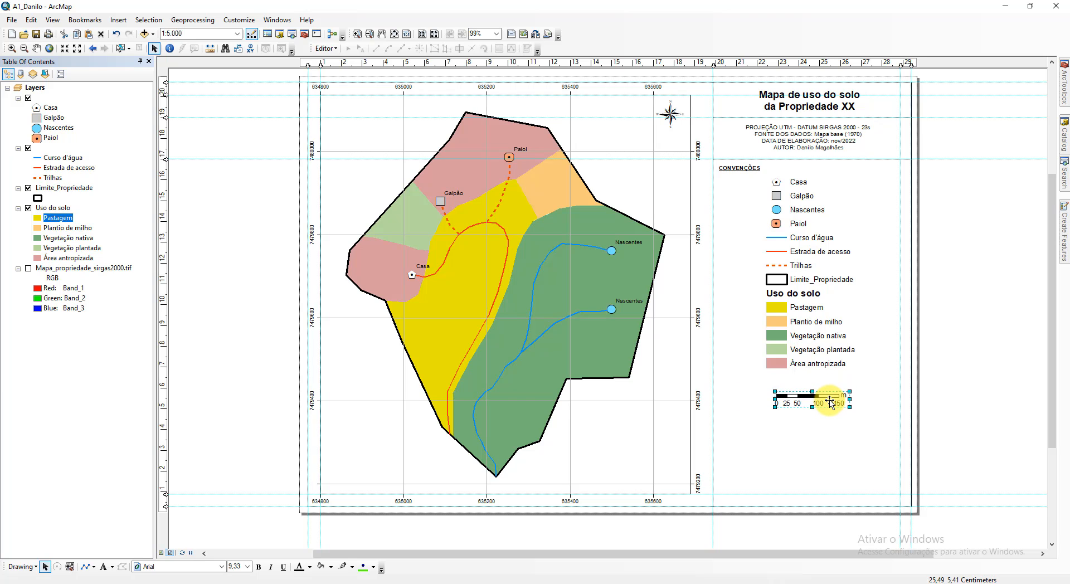
double_click(829, 400)
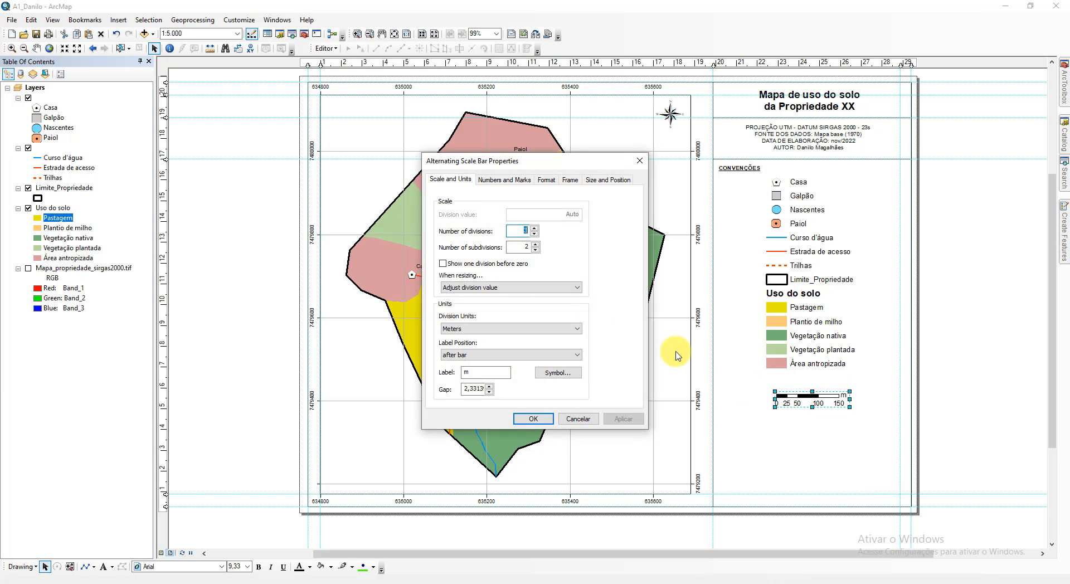
click(493, 287)
click(493, 298)
click(561, 214)
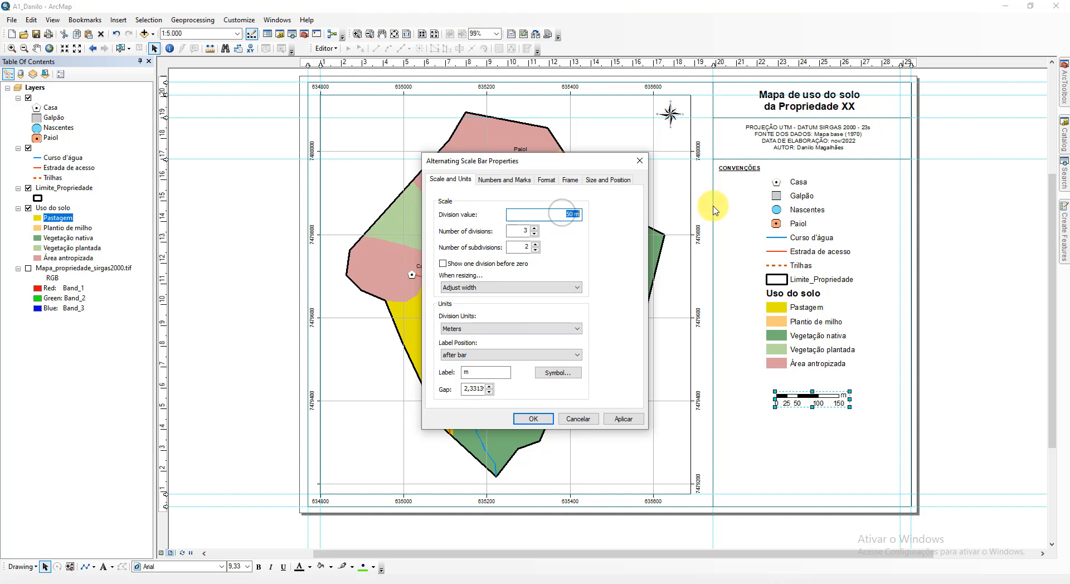
text(100)
click(533, 419)
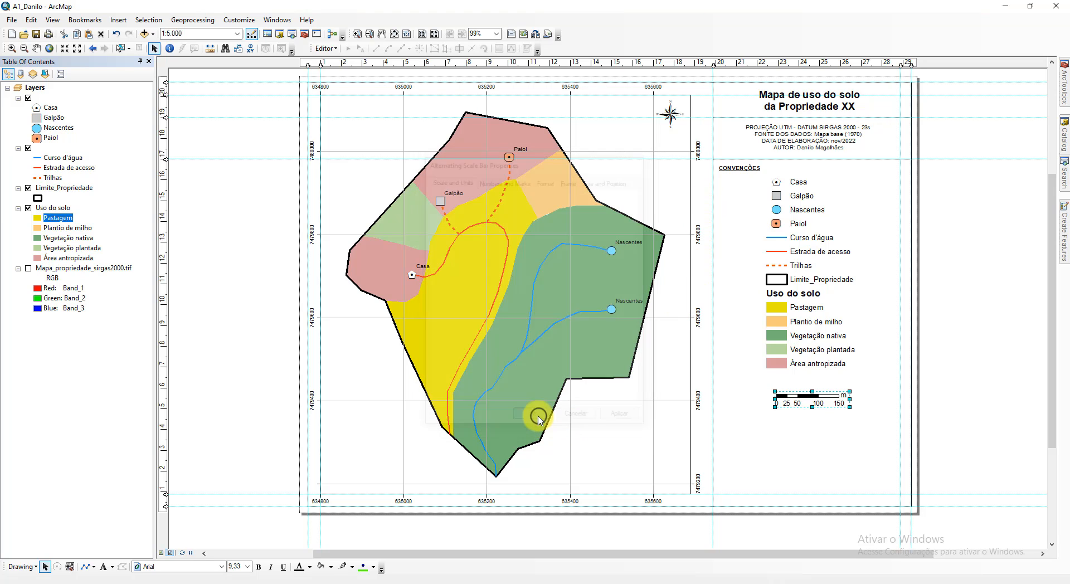
drag(852, 397, 822, 396)
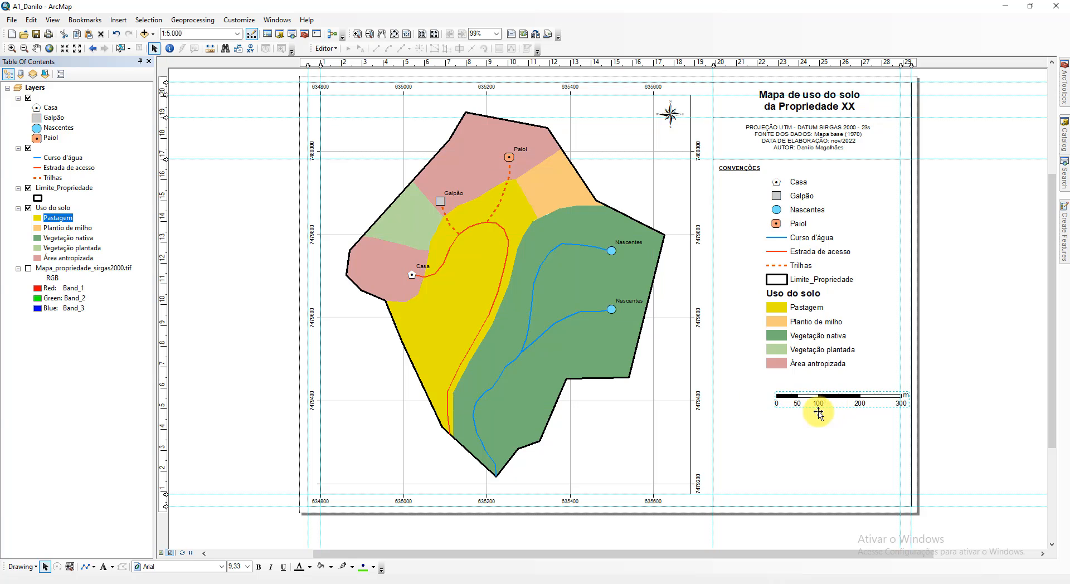
Step: Insert an Absolute Scale text above the scale bar and shift both elements slightly down together
click(118, 19)
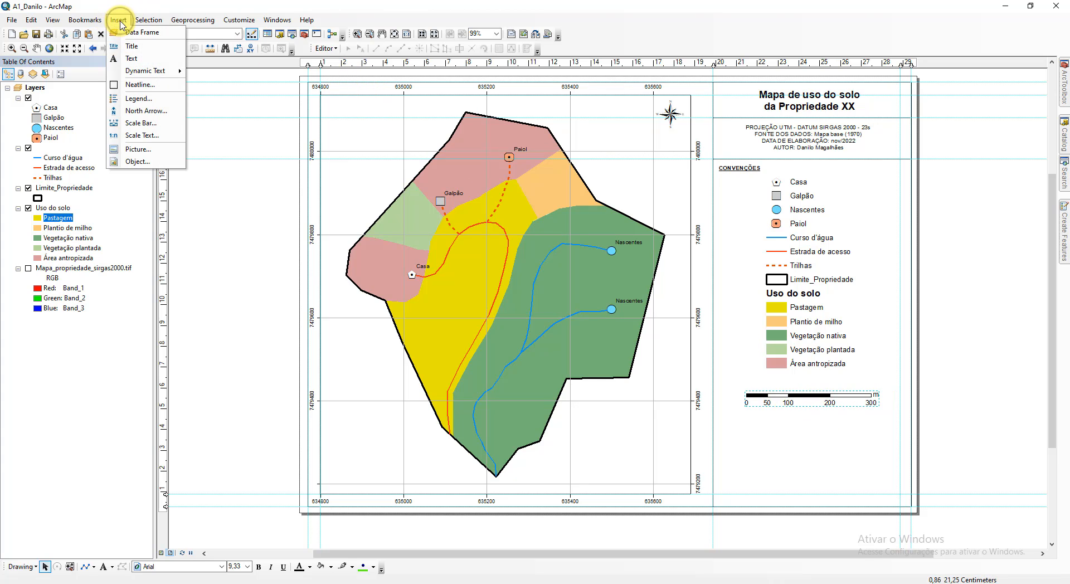
click(158, 140)
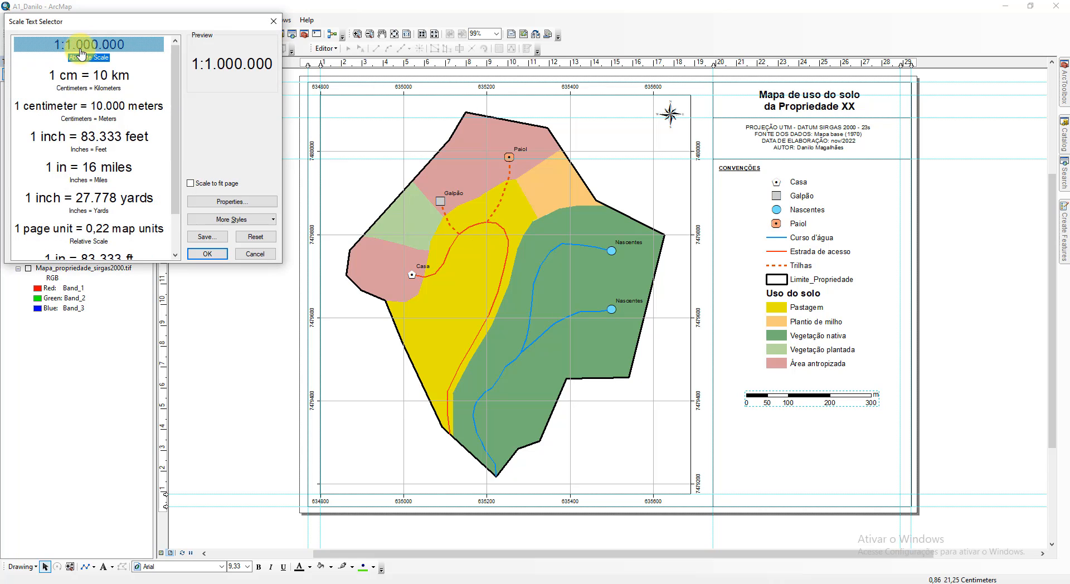
click(206, 255)
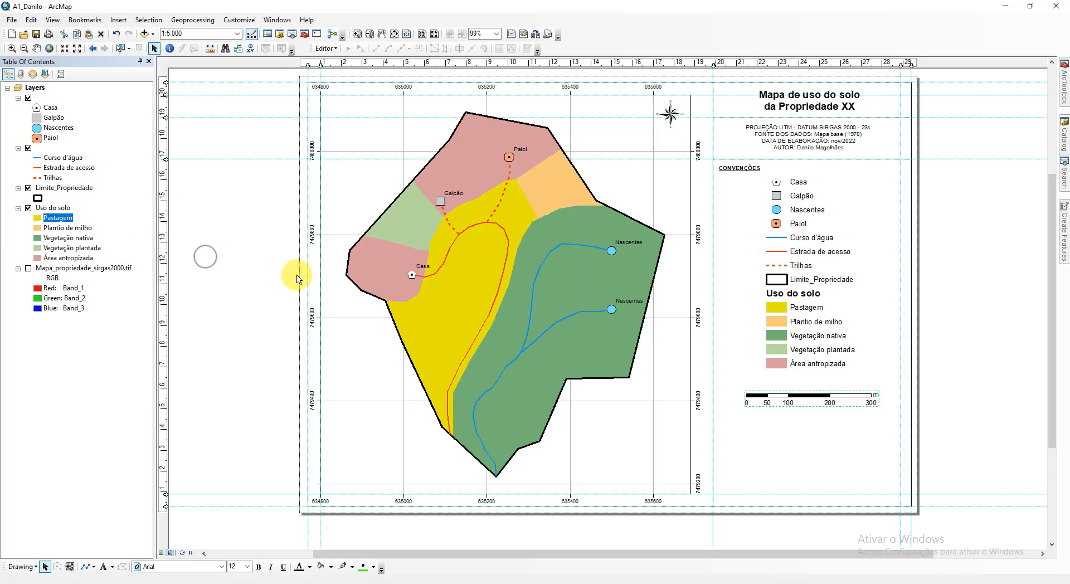
drag(513, 316, 814, 382)
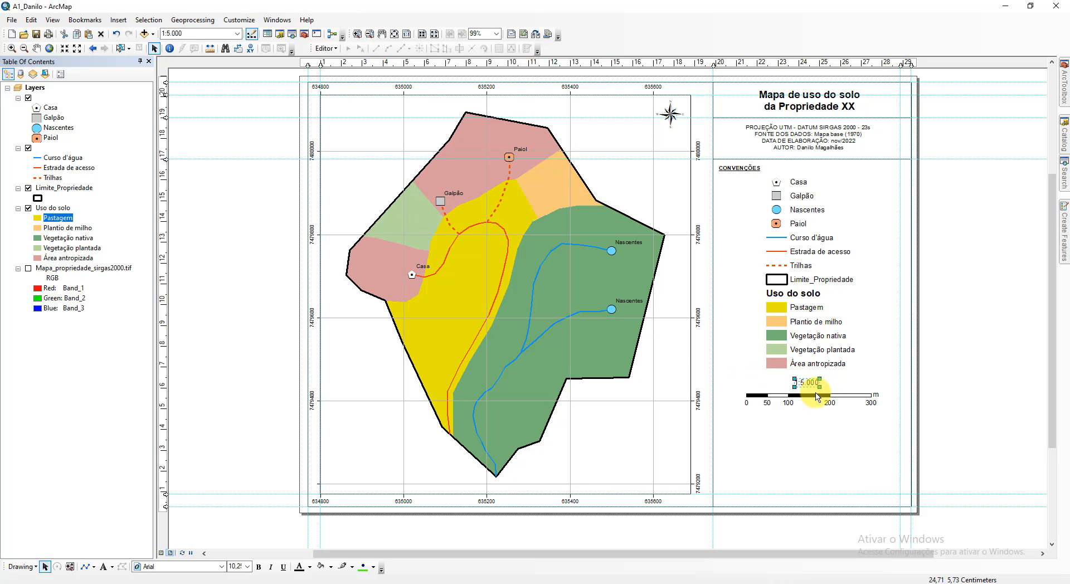
drag(897, 421, 729, 371)
drag(805, 402, 812, 417)
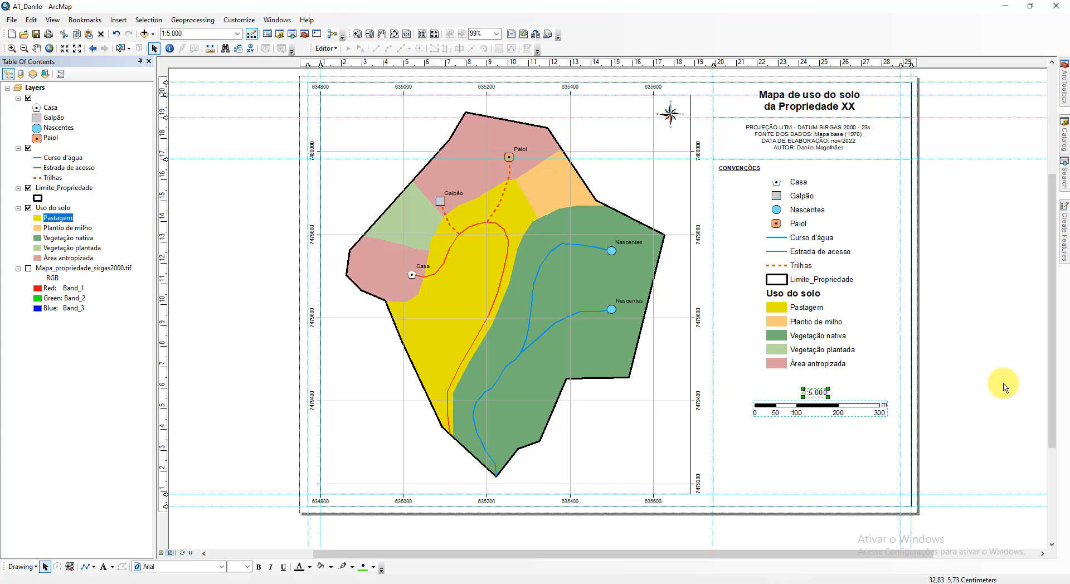
Step: Add a horizontal guide between the legend and the scale text and place a copy of the separator line on it
click(163, 369)
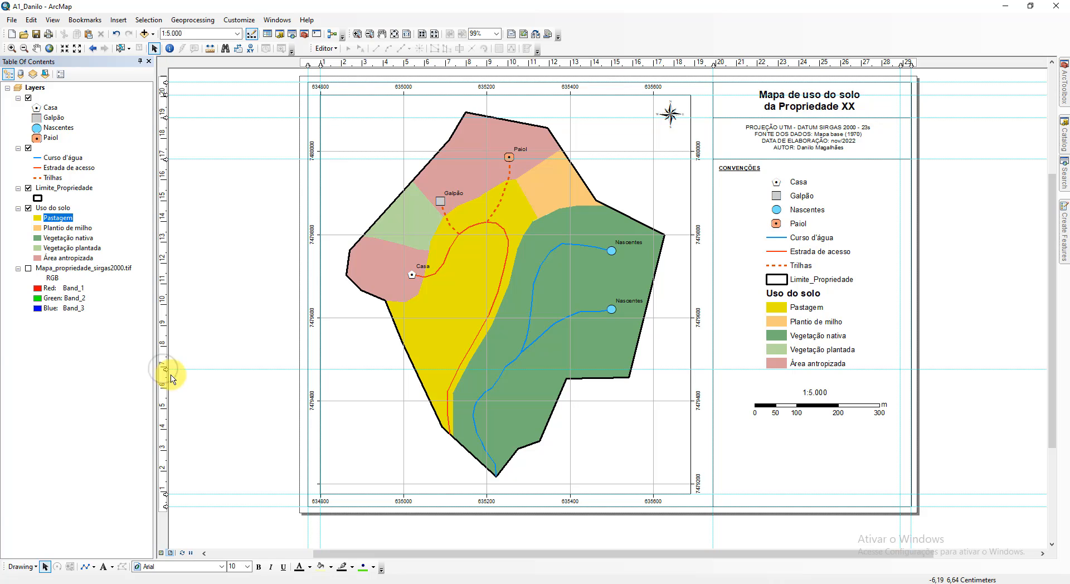
drag(166, 369, 162, 379)
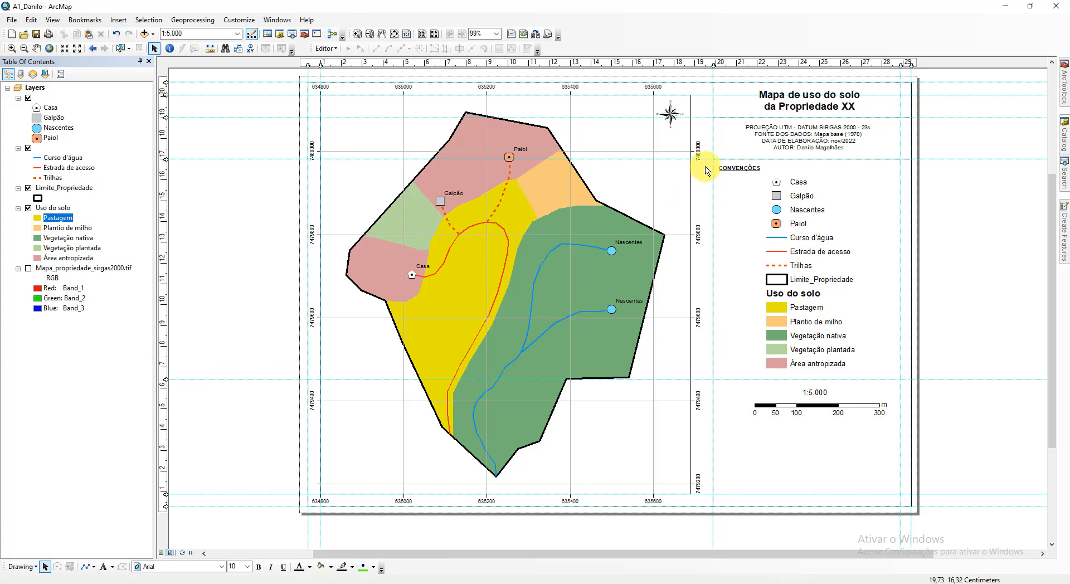
click(757, 161)
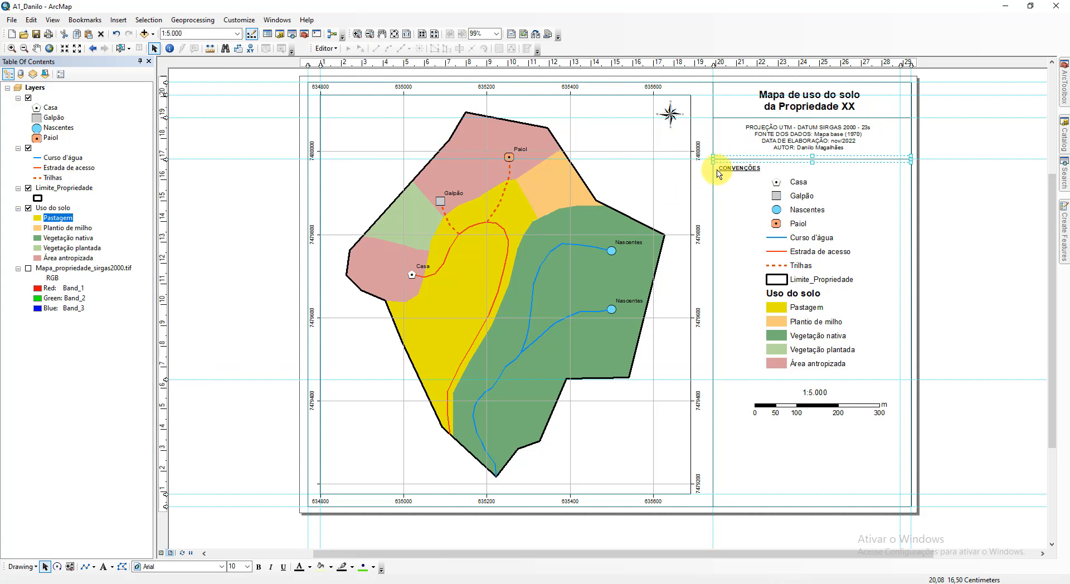
key(ctrl+c)
key(ctrl+v)
drag(887, 172, 874, 383)
Step: Copy the CONVENÇÕES heading below the new separator line, change its text to ESCALA and align it with the original heading
click(740, 169)
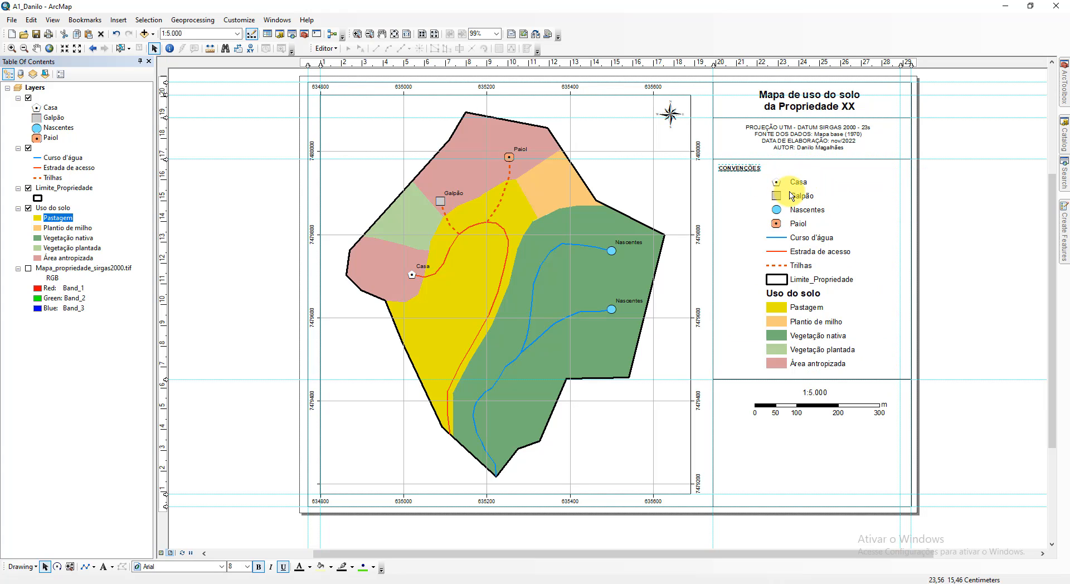
key(ctrl+c)
key(ctrl+v)
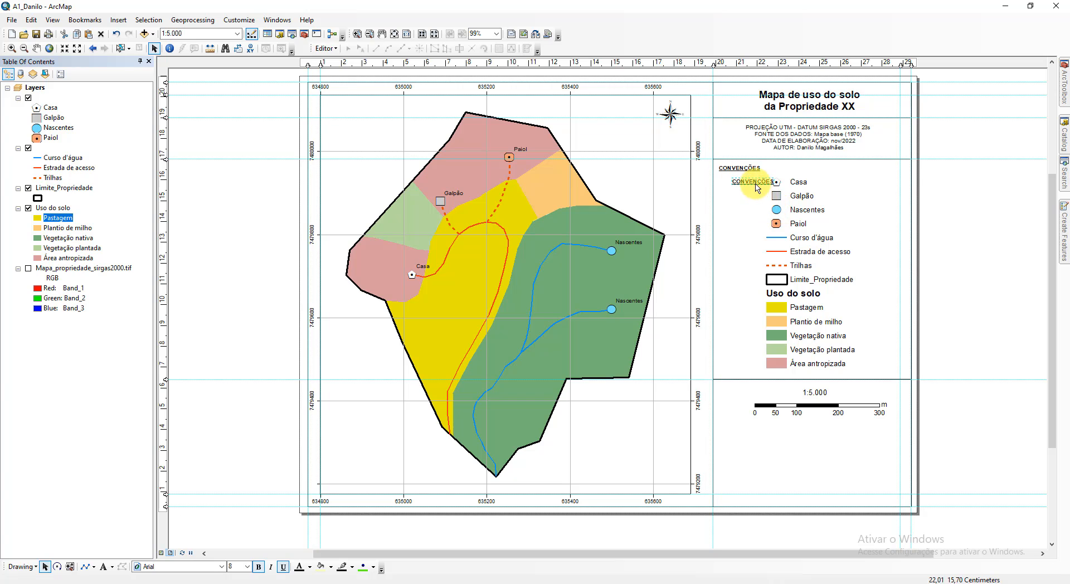
drag(755, 184, 743, 390)
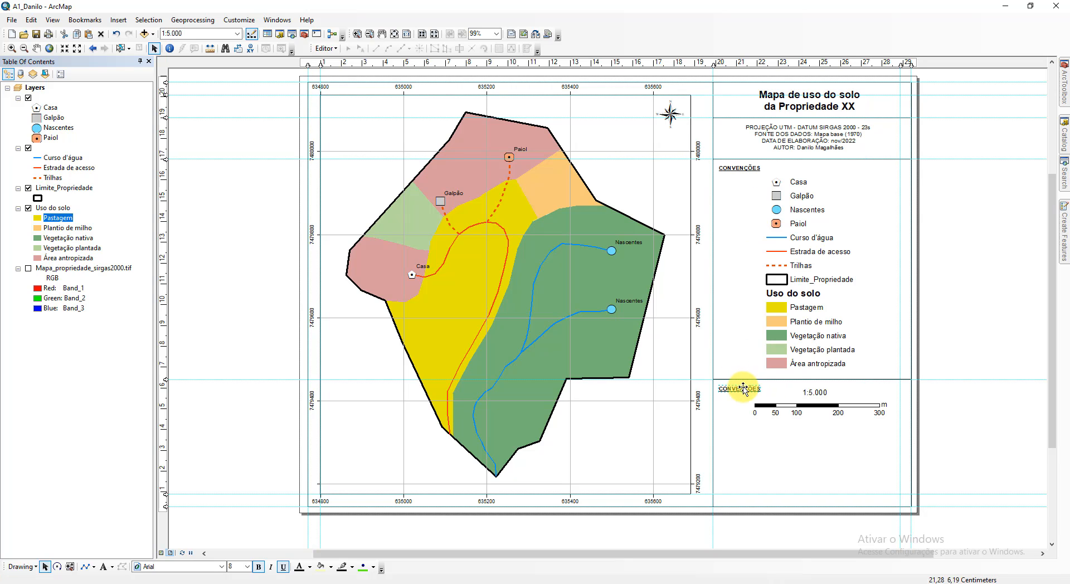
double_click(744, 389)
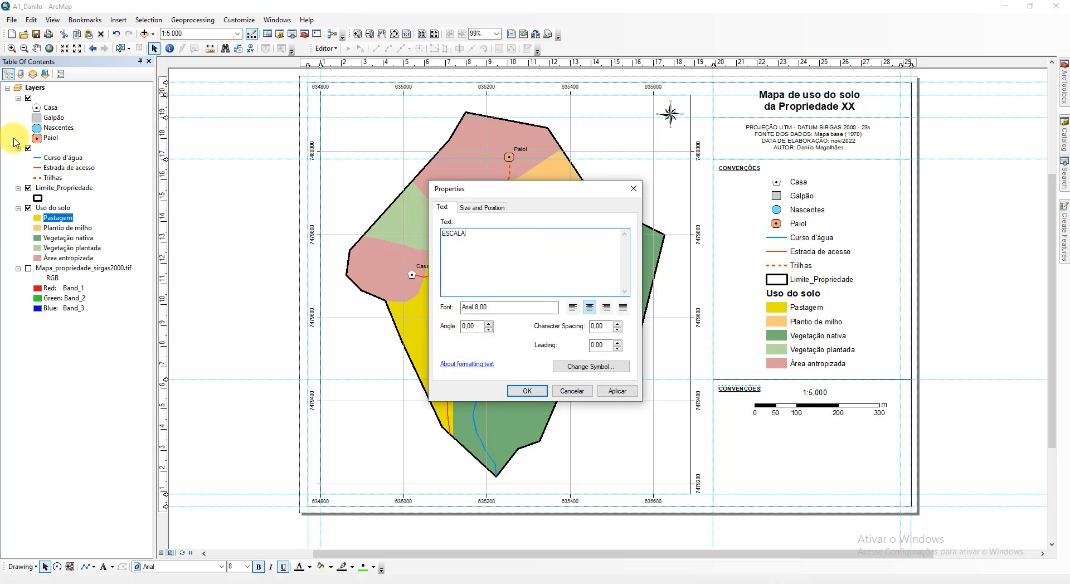
click(526, 390)
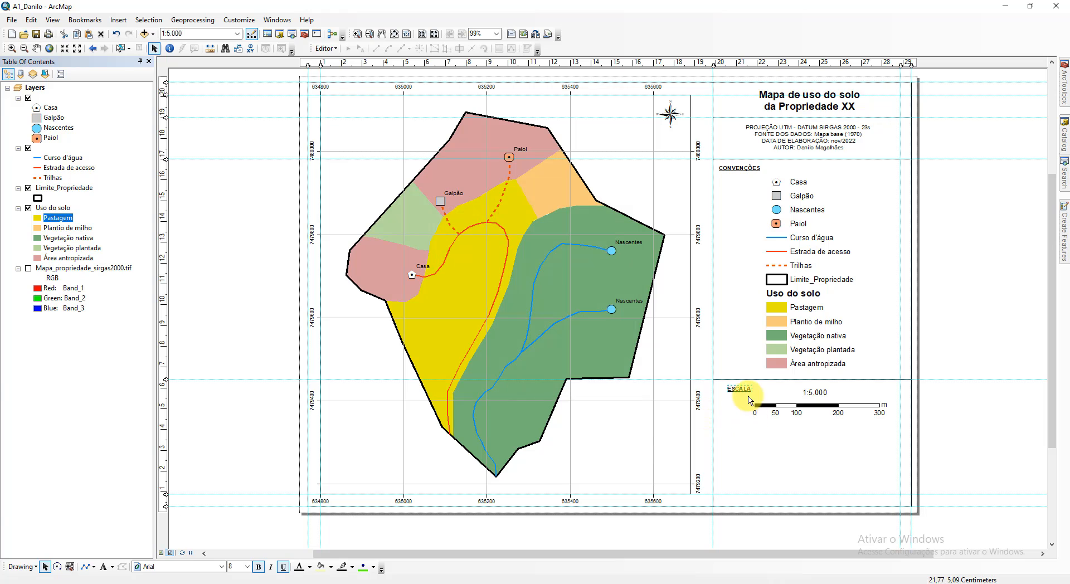
drag(730, 388, 735, 394)
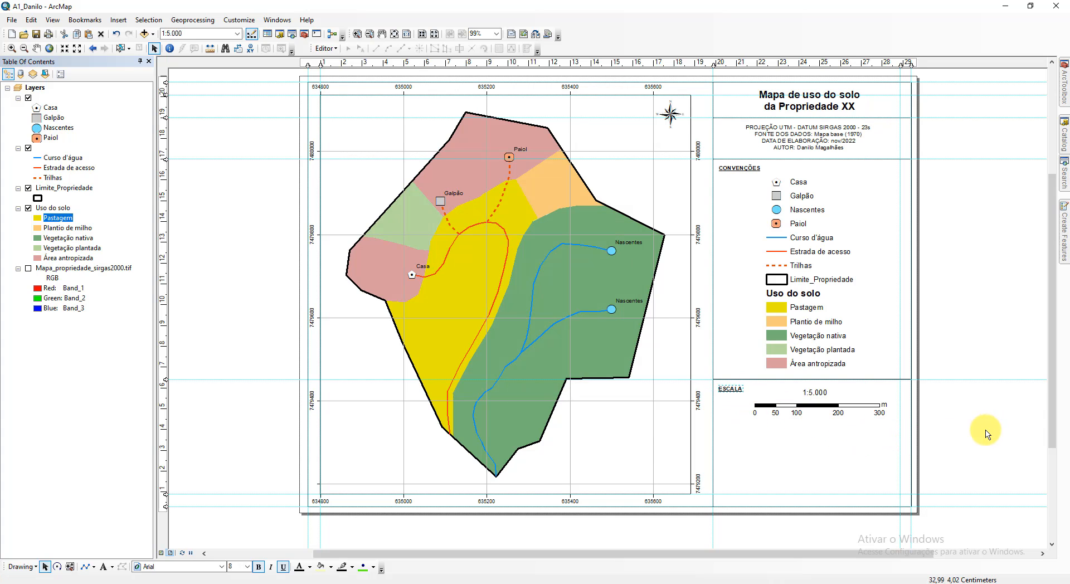
Step: Add a horizontal guide below the scale bar and move the map title slightly up within its block
click(251, 415)
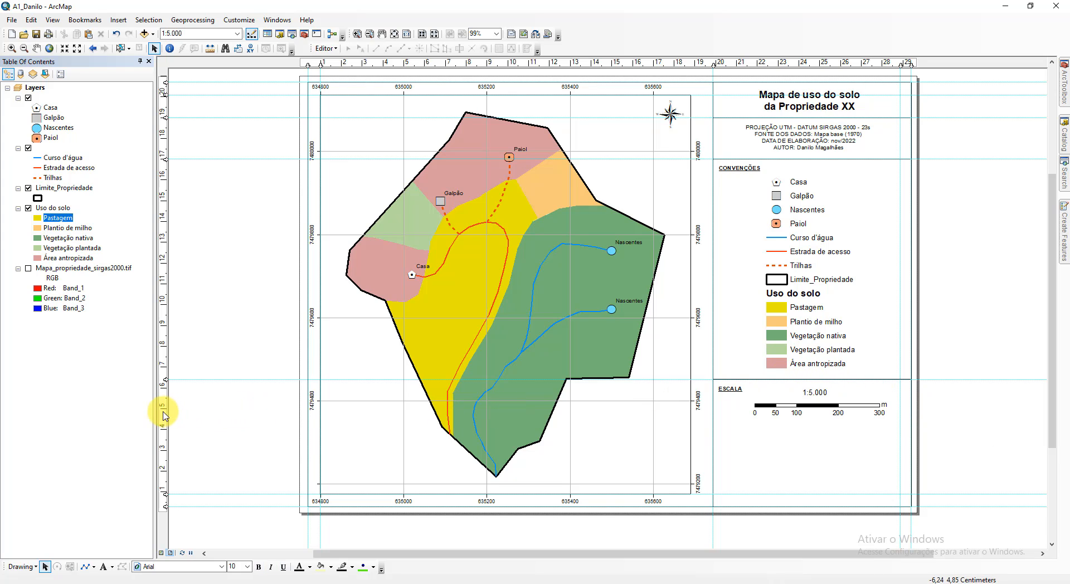
click(165, 429)
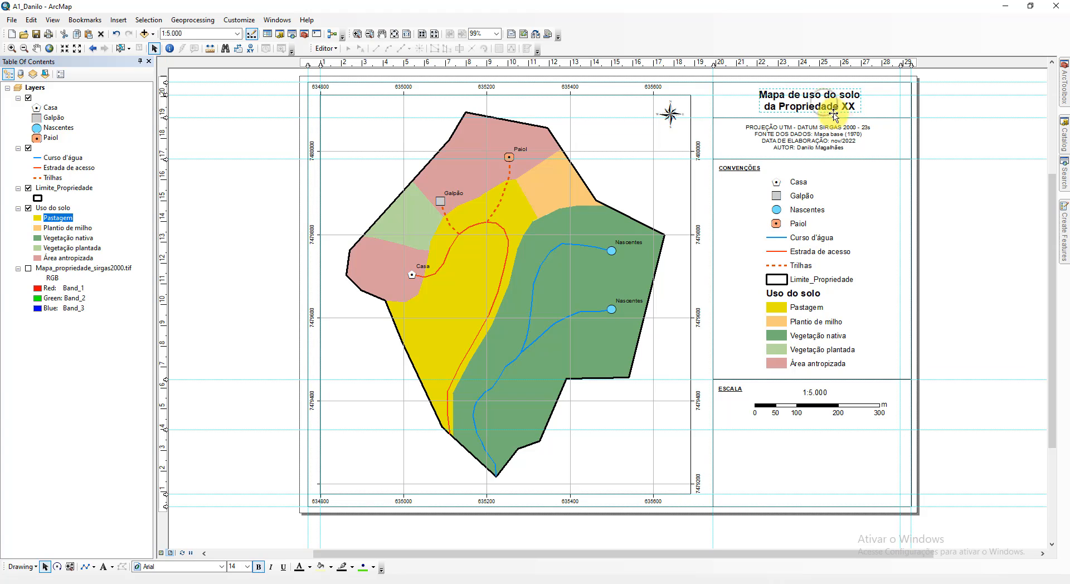
drag(805, 107, 805, 102)
click(804, 117)
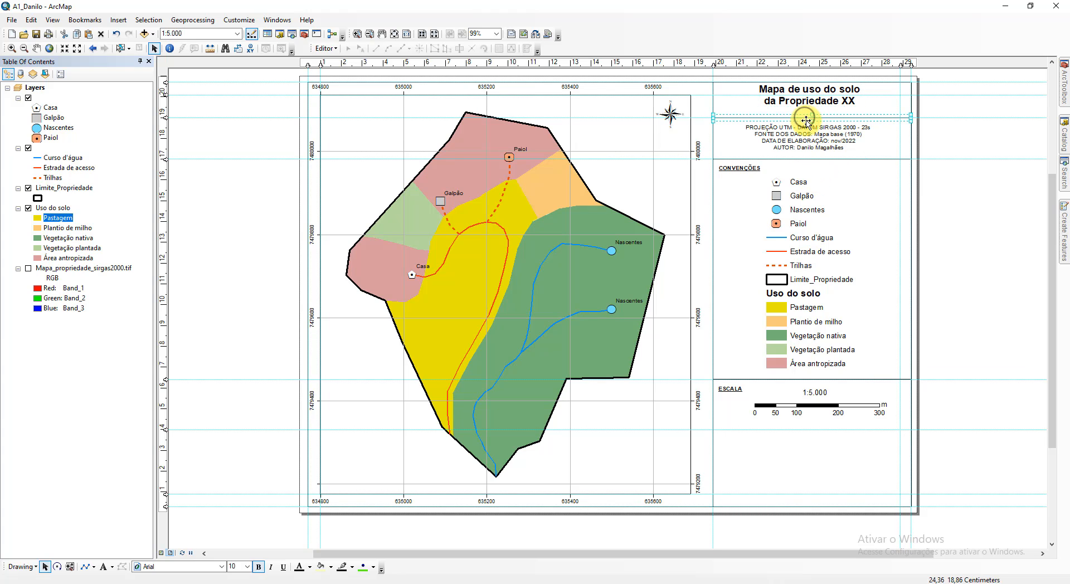
click(814, 104)
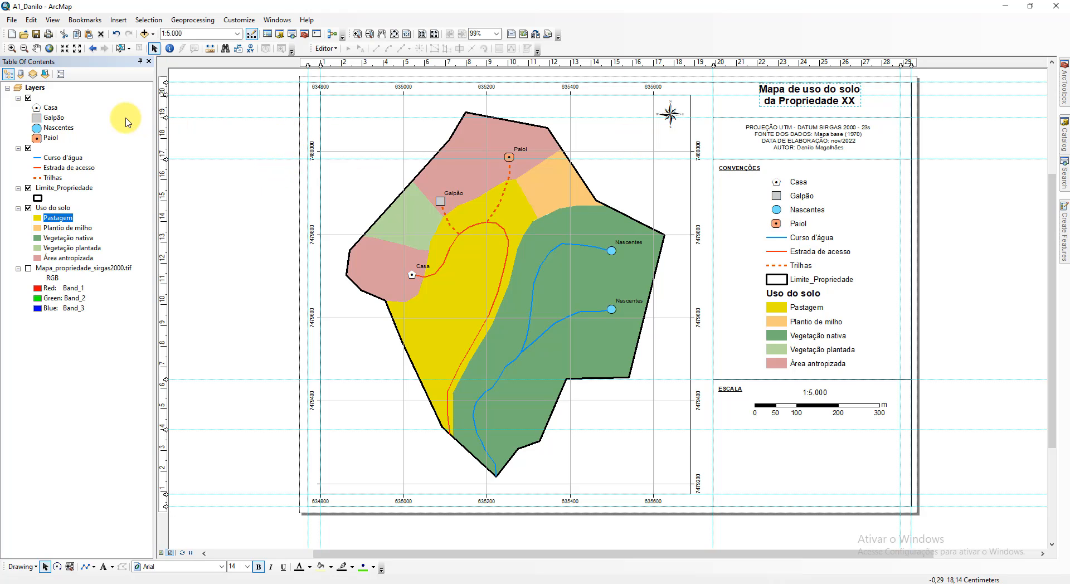
drag(165, 95, 193, 96)
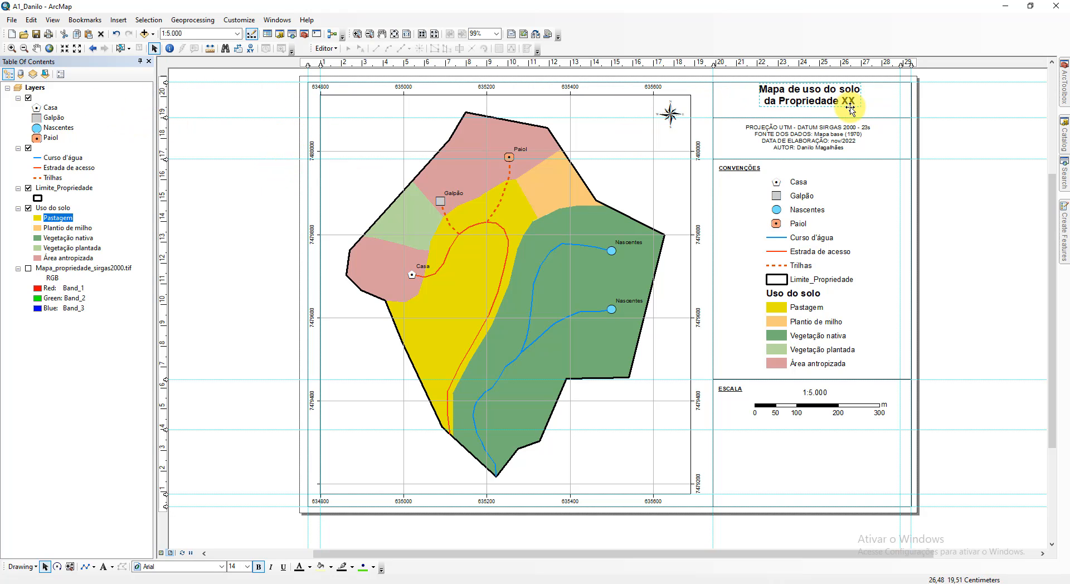
Step: Examine the title, information text, legend and scale blocks of the layout at closer range
scroll(829, 118, down, 3)
scroll(849, 123, up, 4)
scroll(850, 123, up, 3)
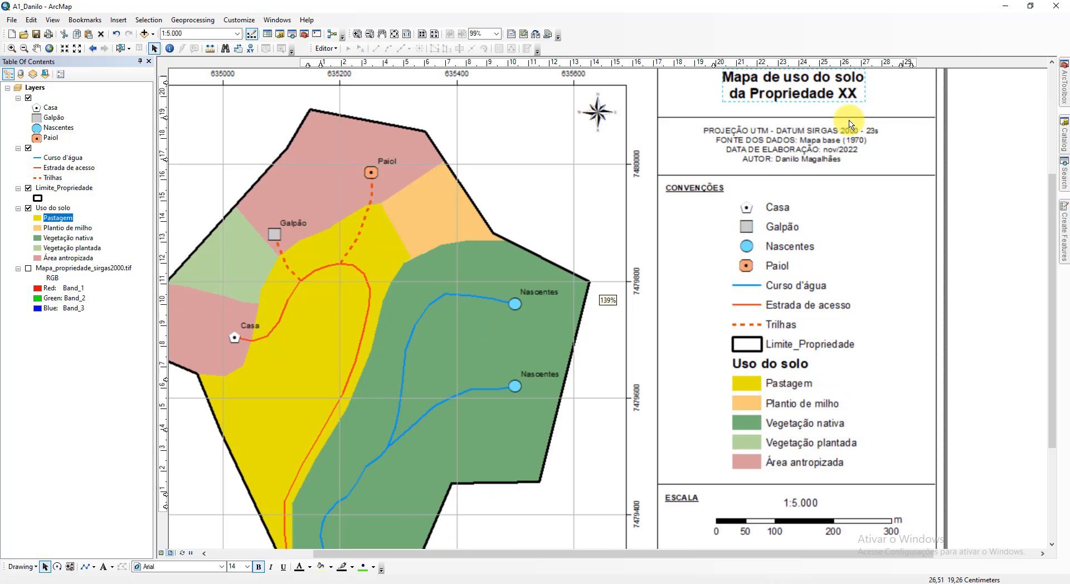
scroll(967, 173, down, 3)
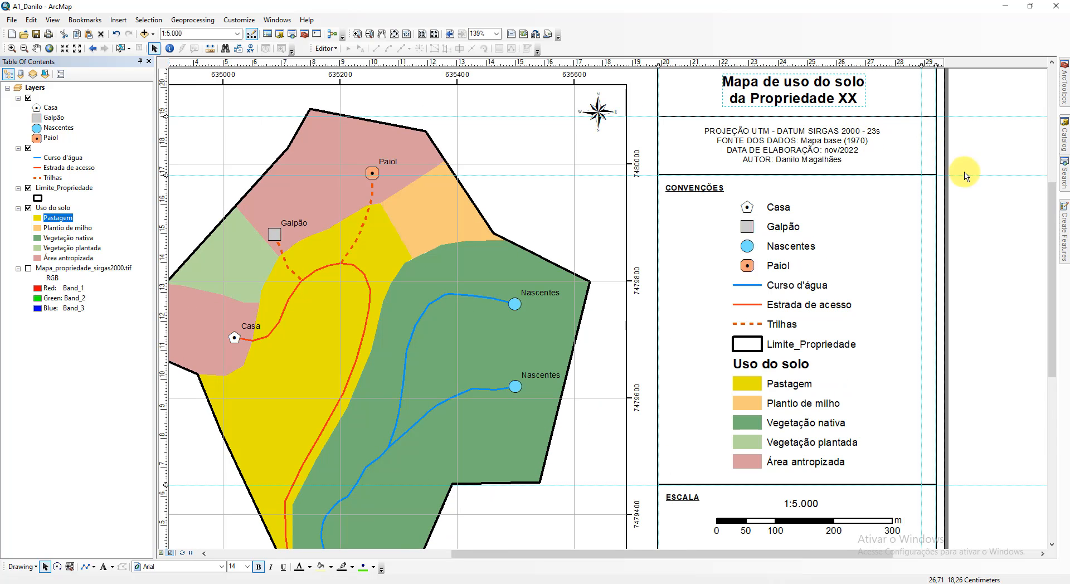
scroll(879, 270, up, 3)
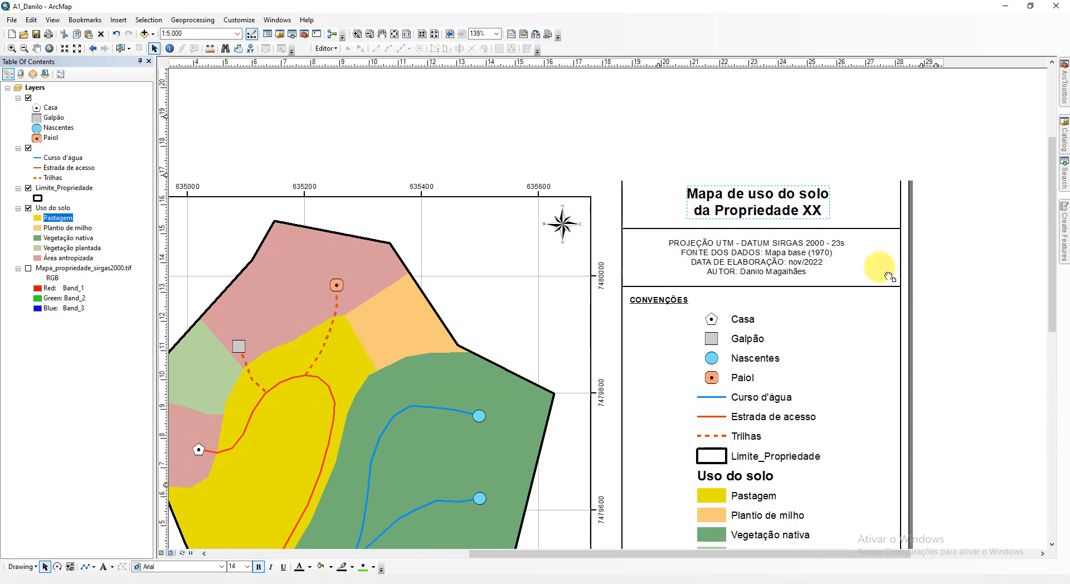
click(758, 228)
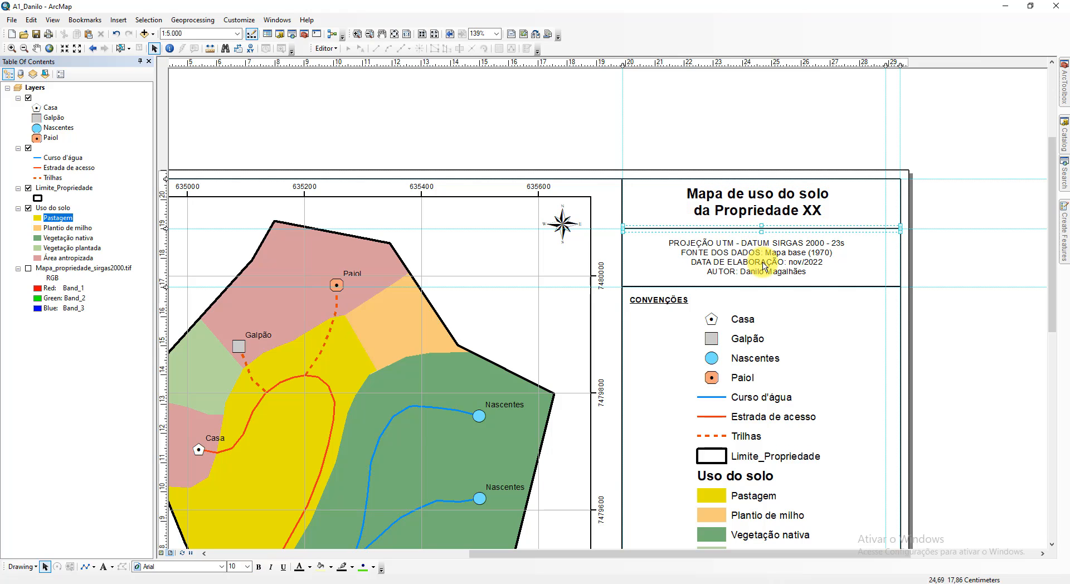
click(762, 262)
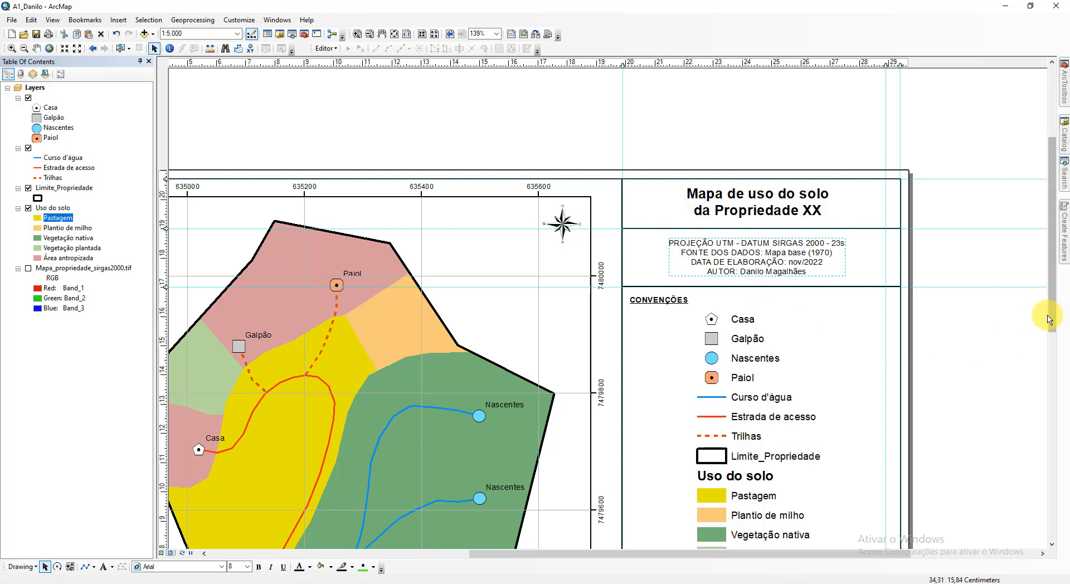
drag(1049, 319, 1046, 370)
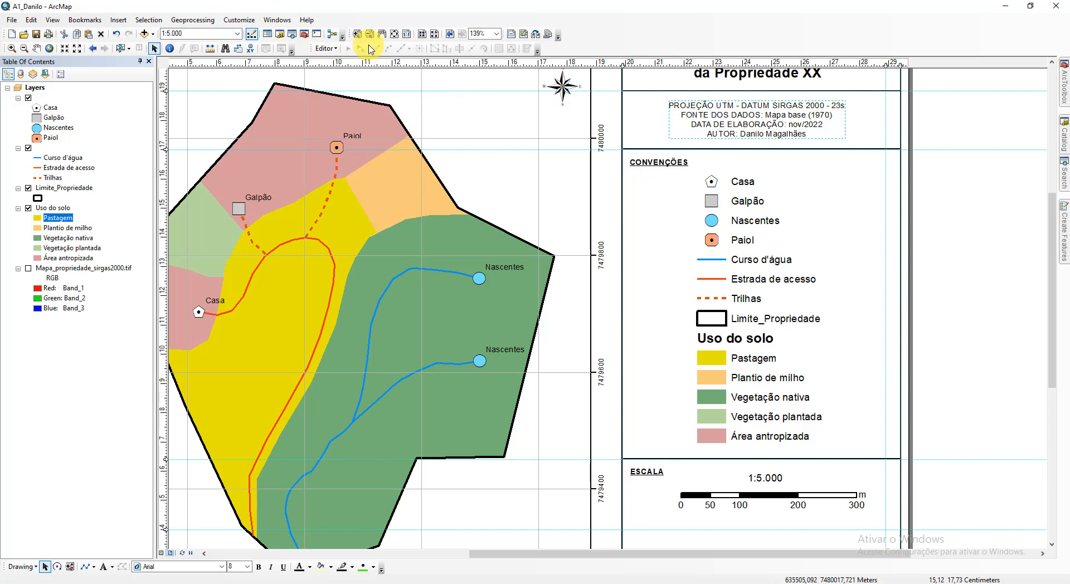
Step: Shrink the legend slightly and move the separator line below it up towards the legend
click(407, 33)
click(743, 355)
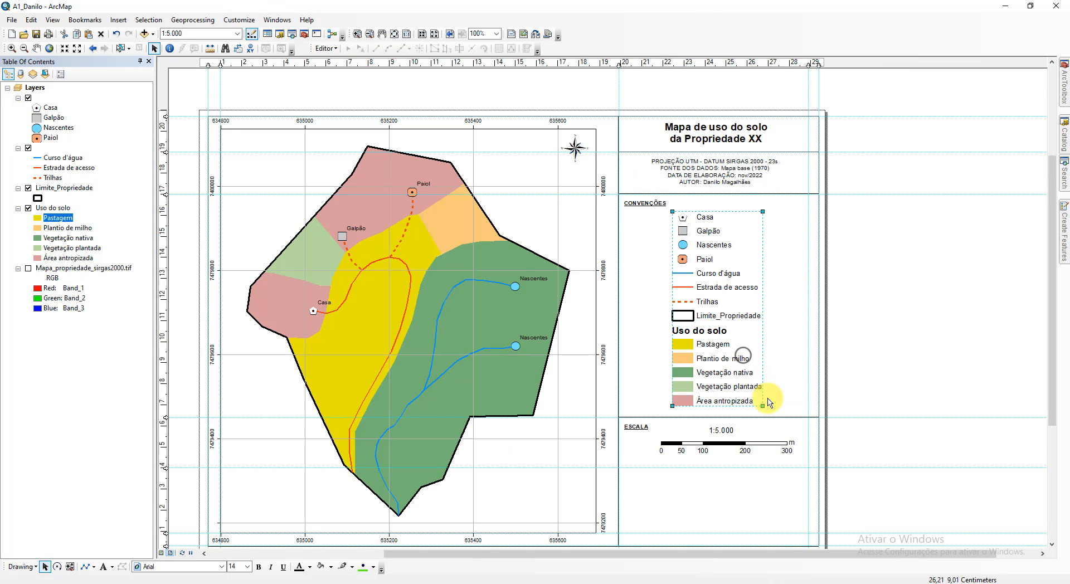
click(757, 393)
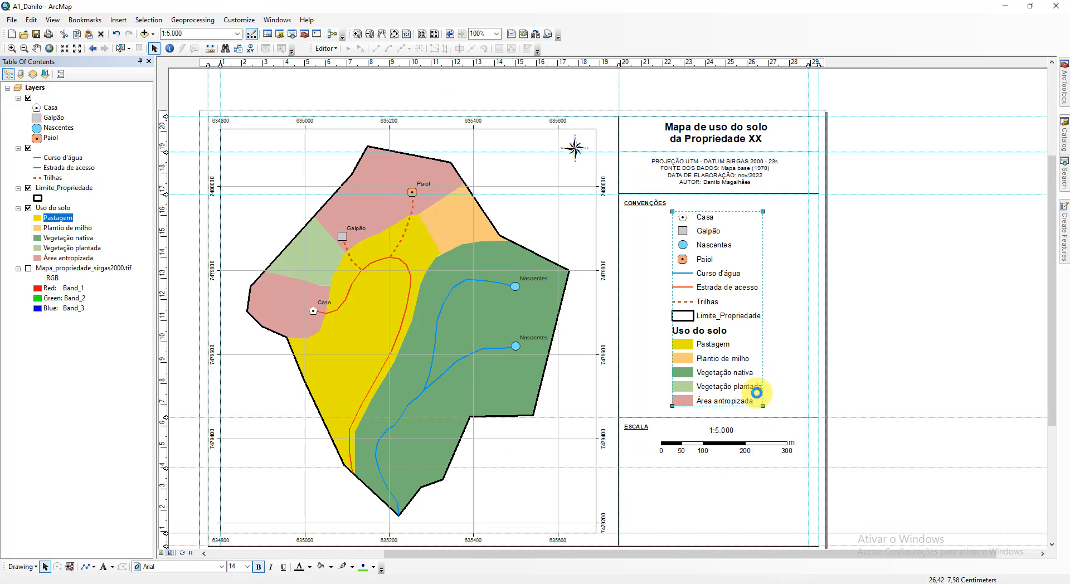
click(727, 419)
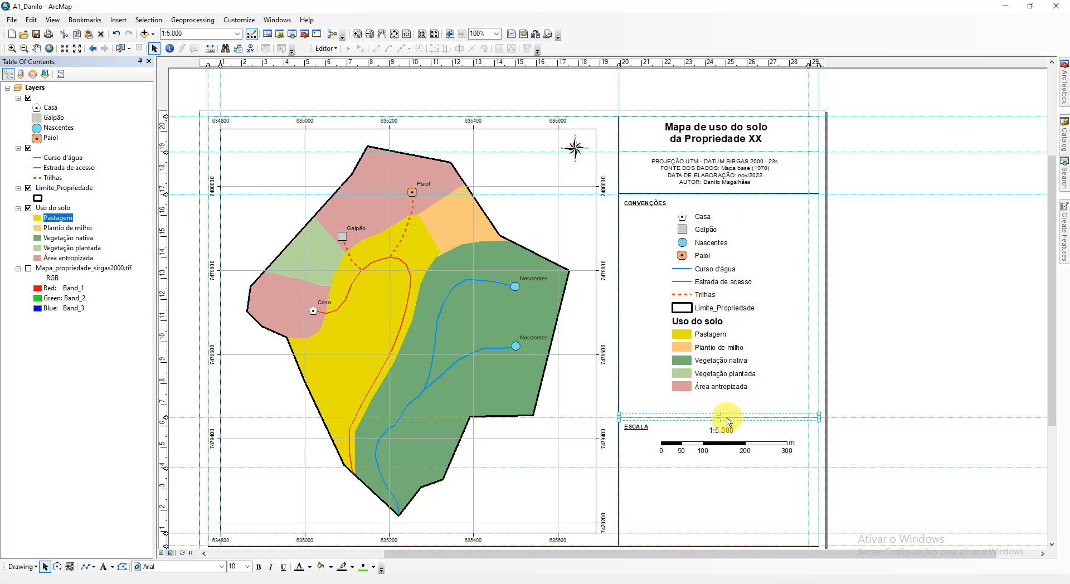
key(Up)
key(Up)
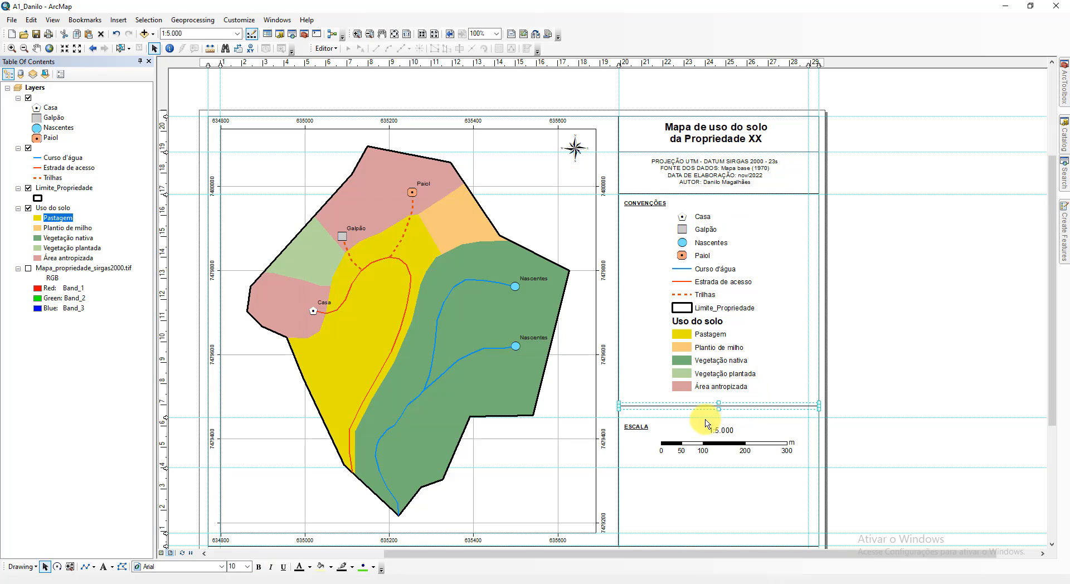
key(Up)
Step: Move the ESCALA heading, scale text and scale bar up together, close beneath the separator line
click(640, 427)
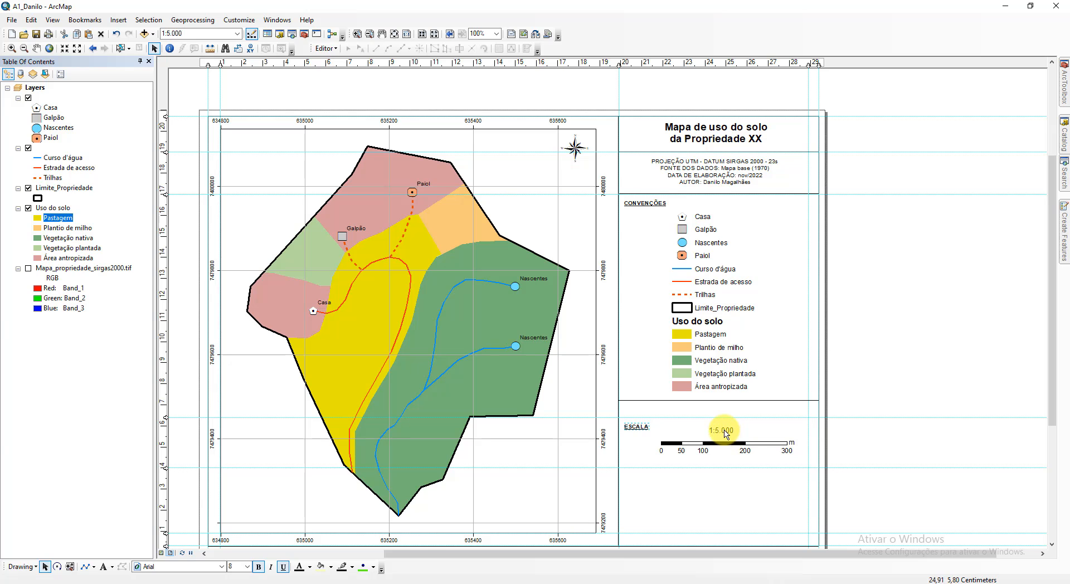
shift+click(725, 432)
shift+click(730, 444)
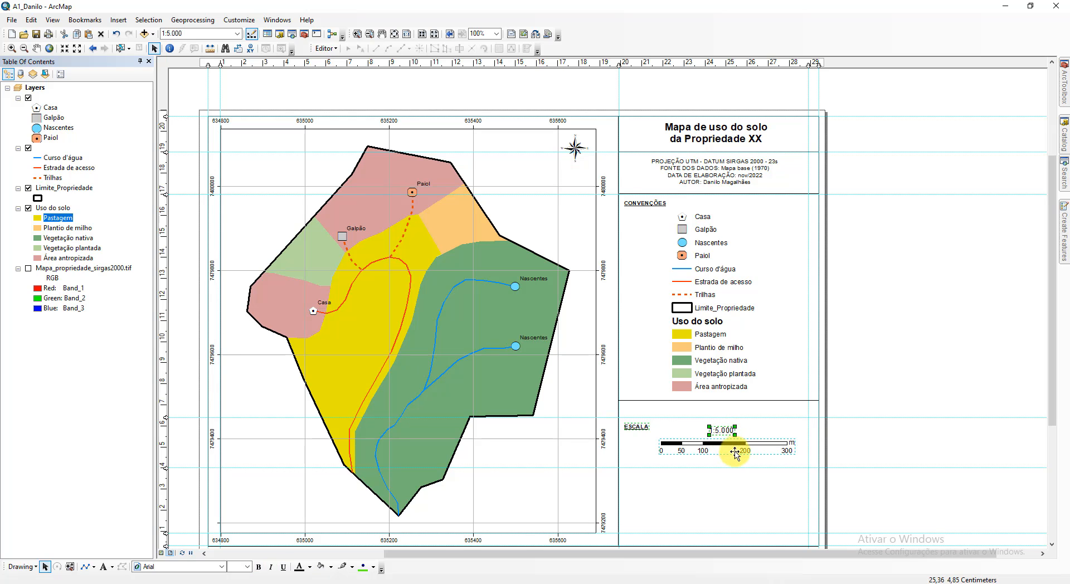
key(Up)
key(Up)
key(Up)
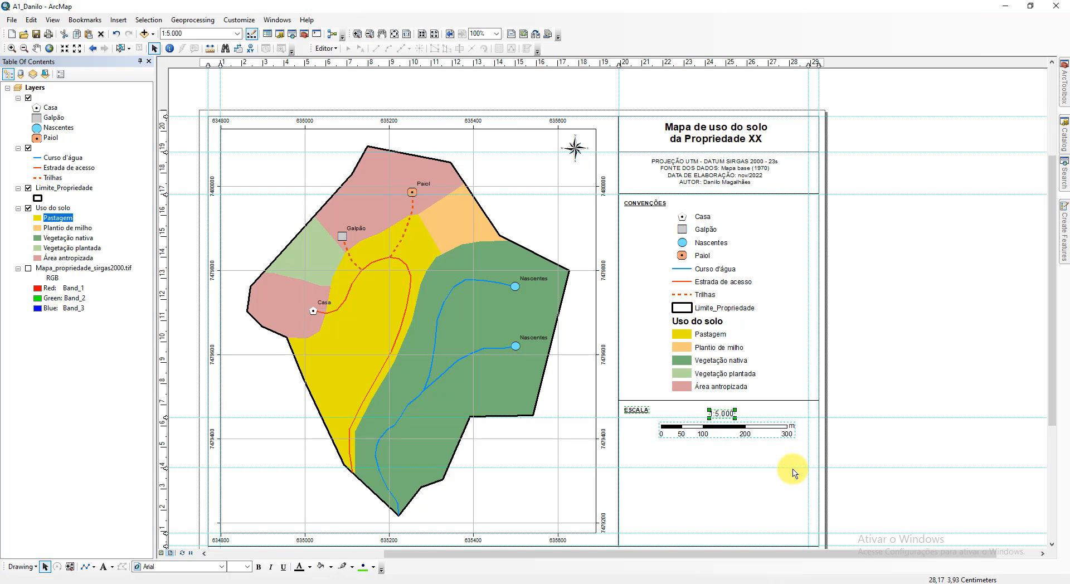
click(920, 439)
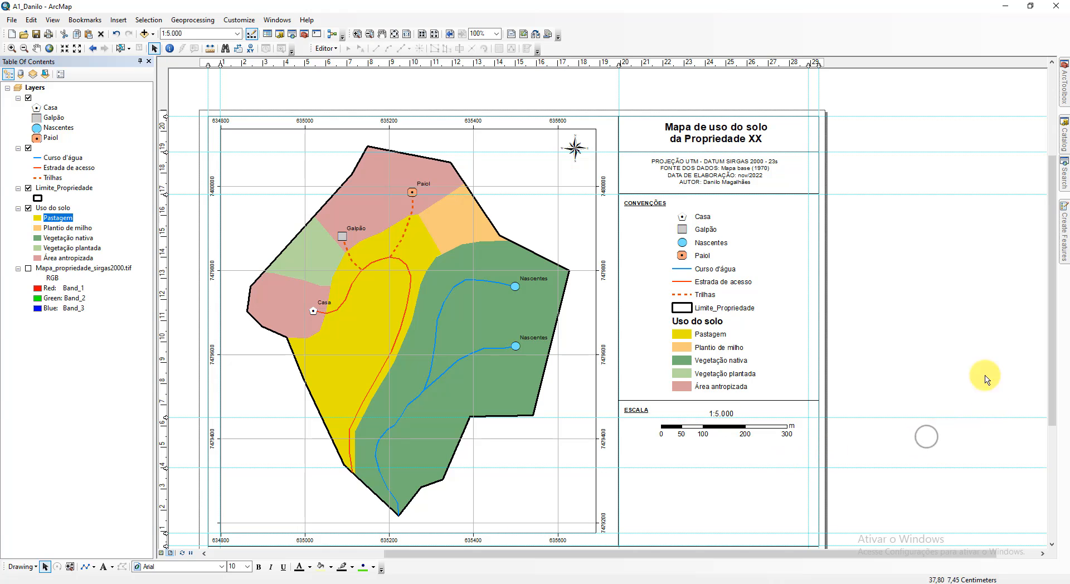
Step: Raise the guide below the scale bar and place a copy of the separator line on it
click(394, 34)
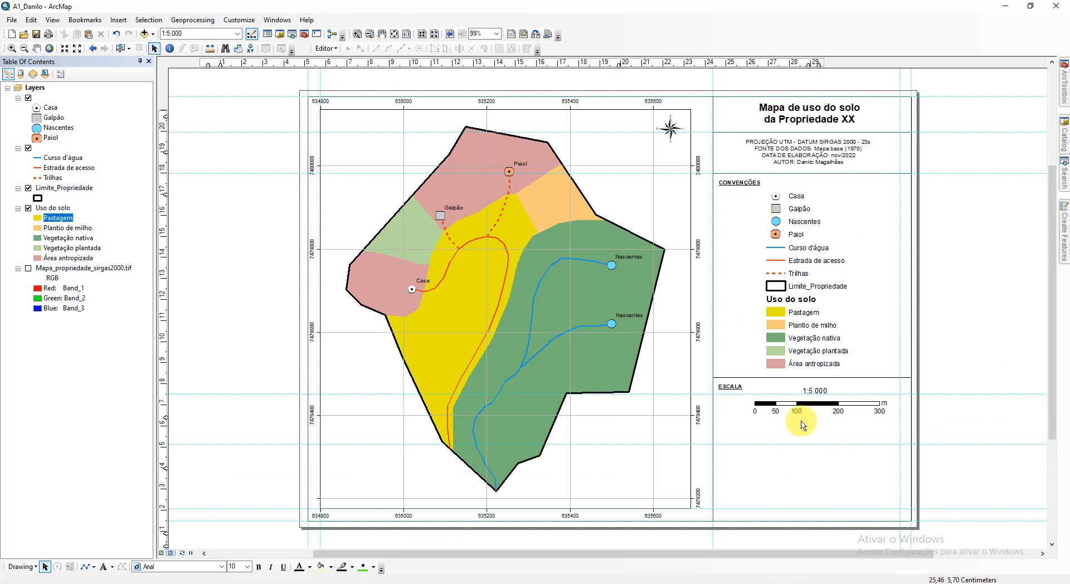
drag(165, 441, 164, 422)
click(872, 378)
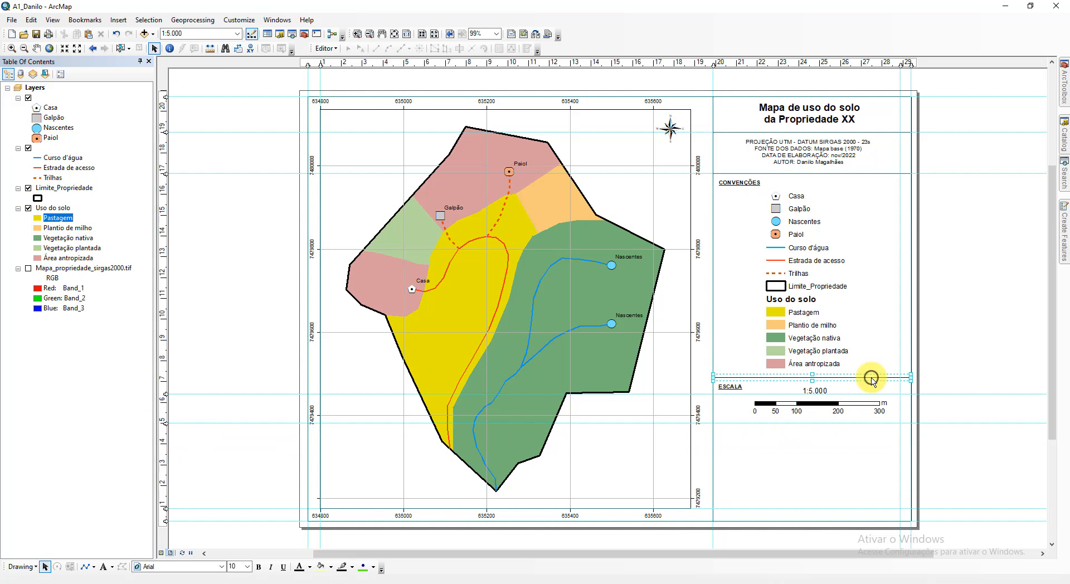
key(ctrl+c)
key(ctrl+v)
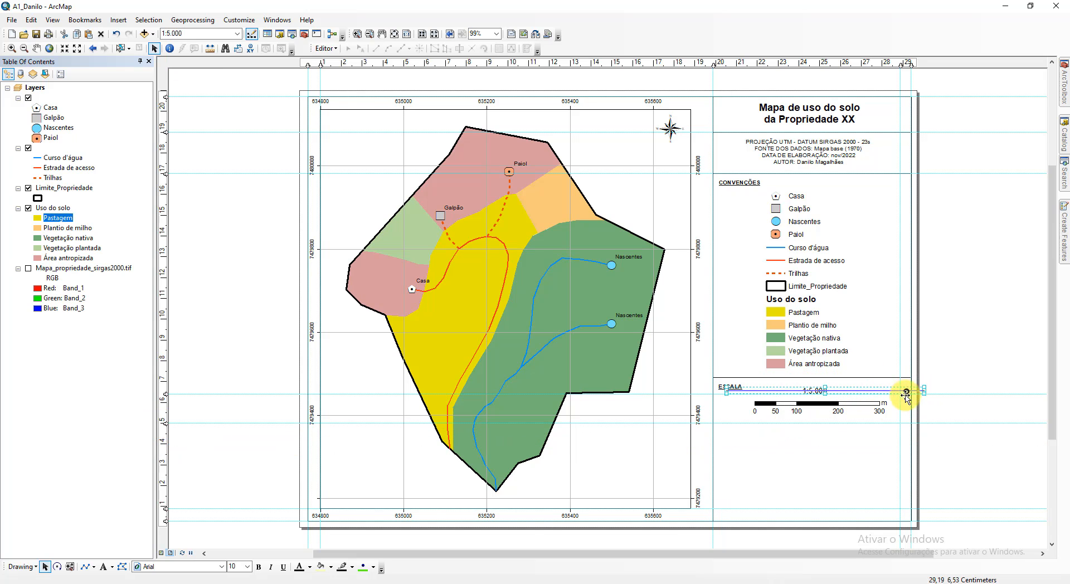
drag(906, 391, 896, 422)
click(984, 352)
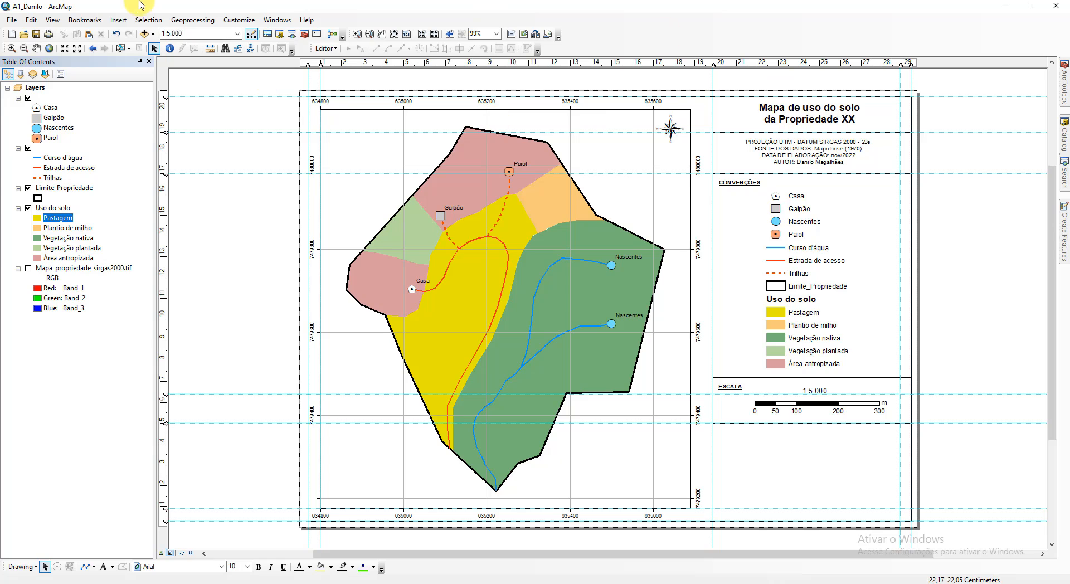
Step: Insert a new data frame and set four guides just inside the edges of the empty block below the scale bar
click(118, 19)
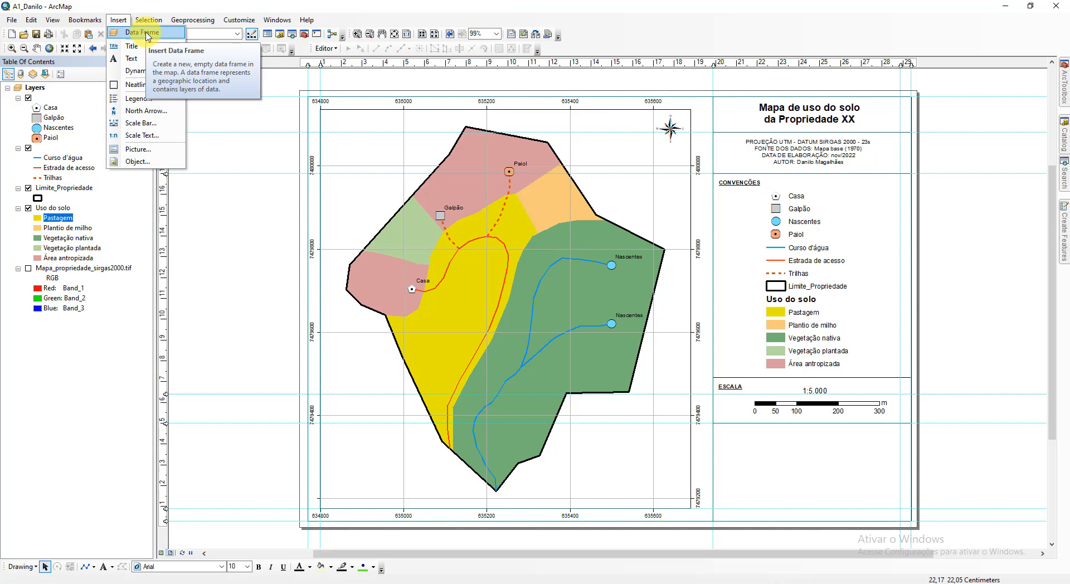
click(146, 32)
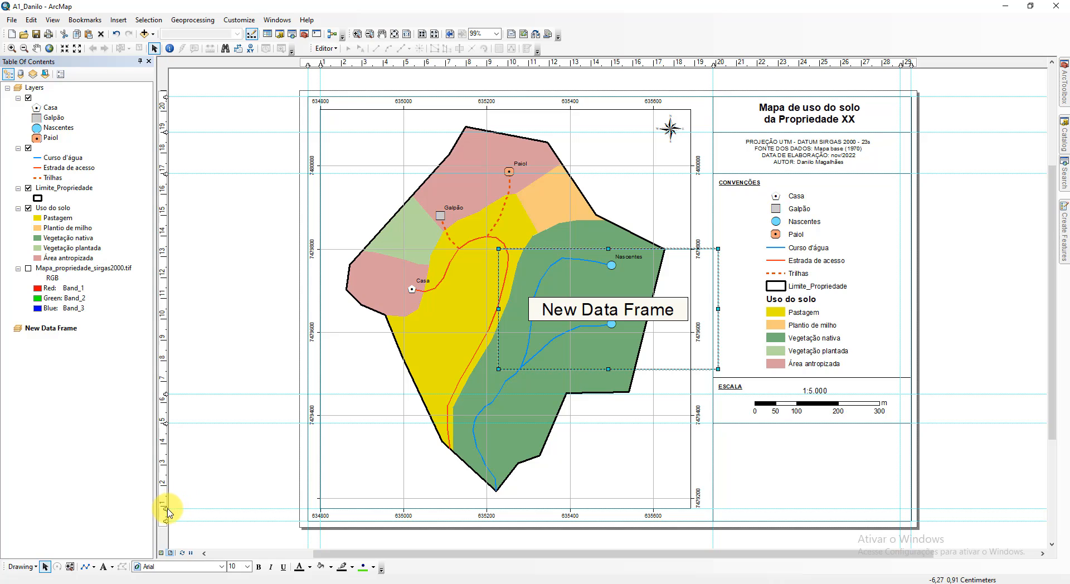
drag(166, 508, 165, 516)
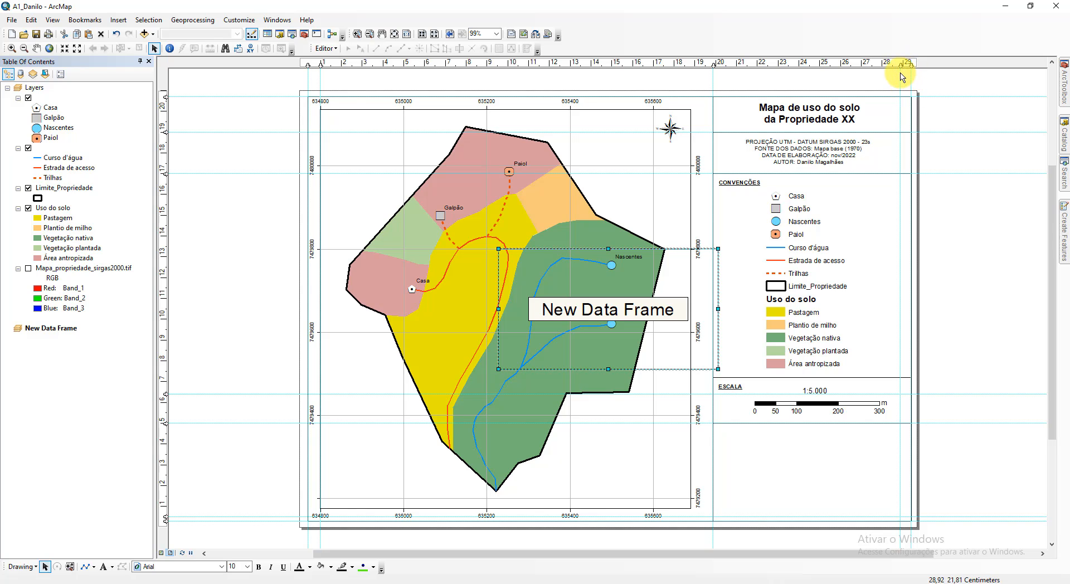
drag(903, 64, 906, 64)
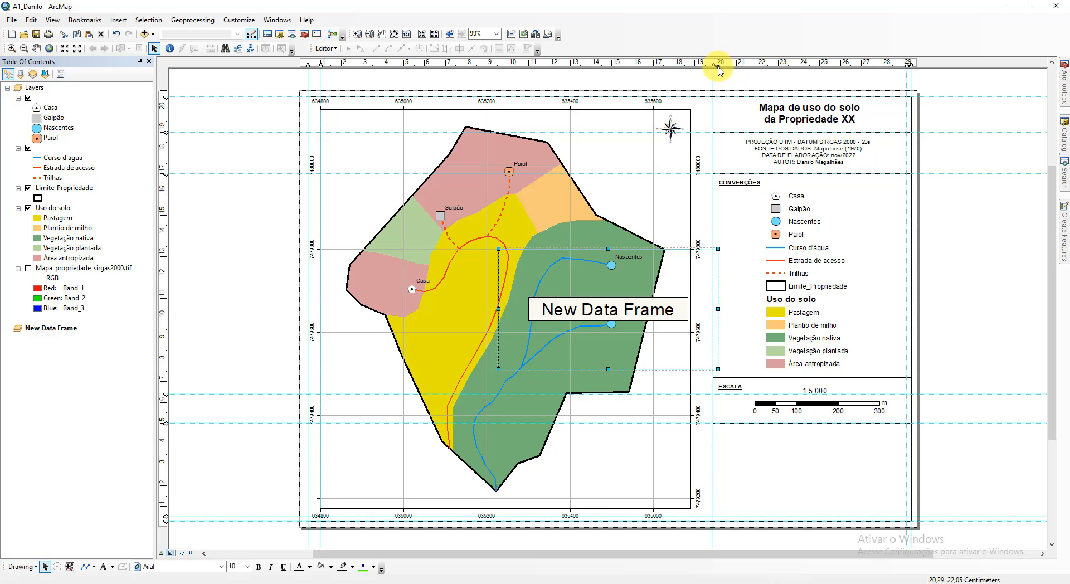
click(718, 67)
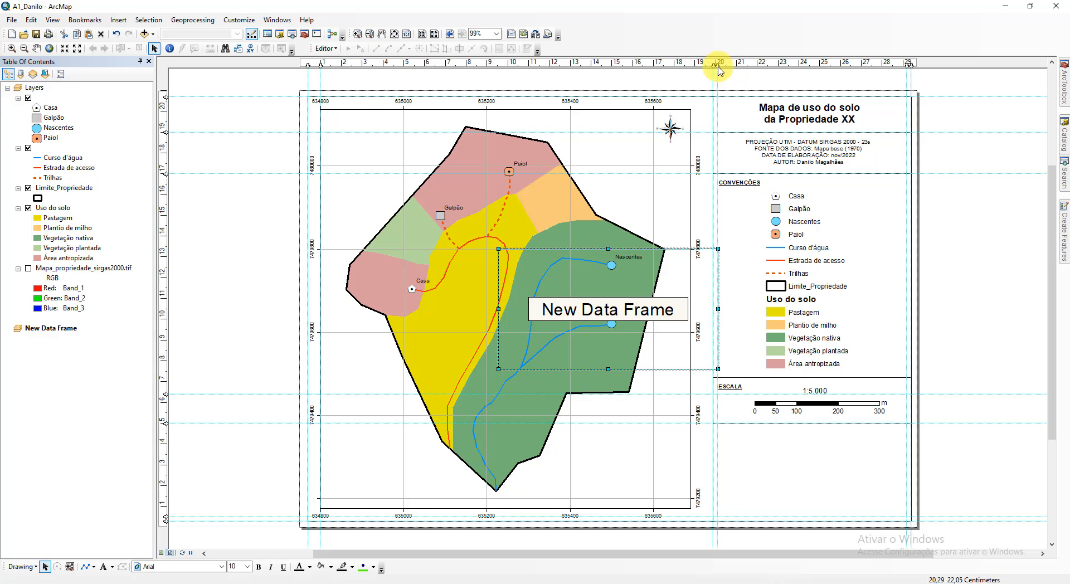
click(168, 427)
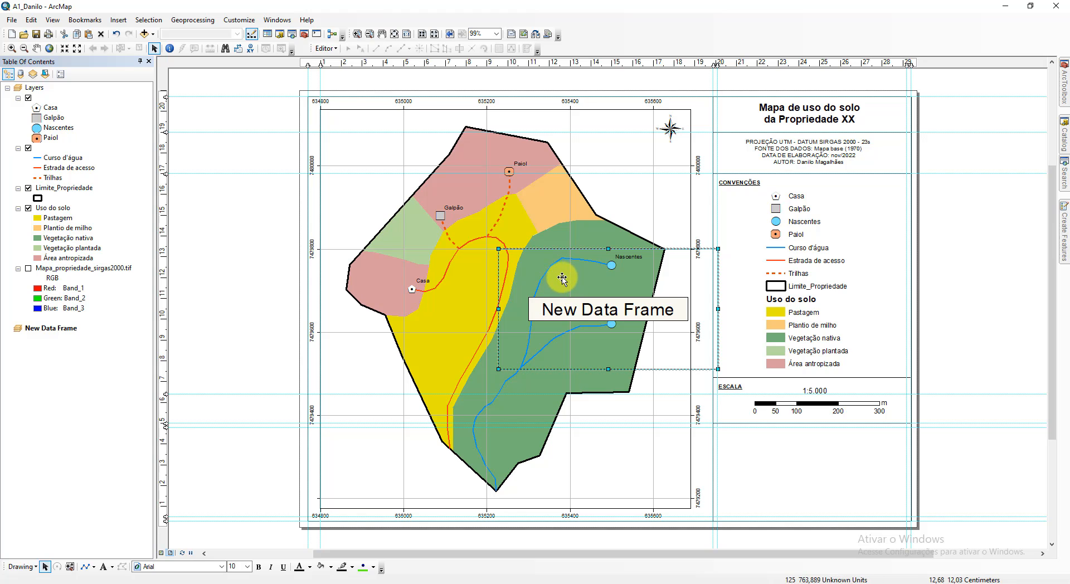
Step: Move the new data frame into the empty block below the scale bar and resize it to the surrounding guides
drag(562, 278, 751, 428)
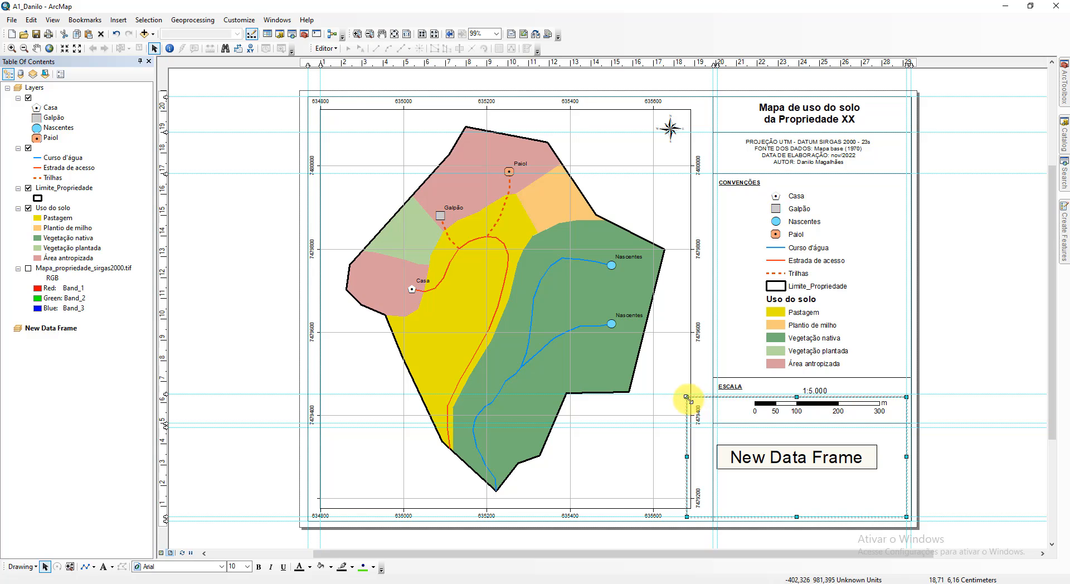
drag(687, 399, 717, 428)
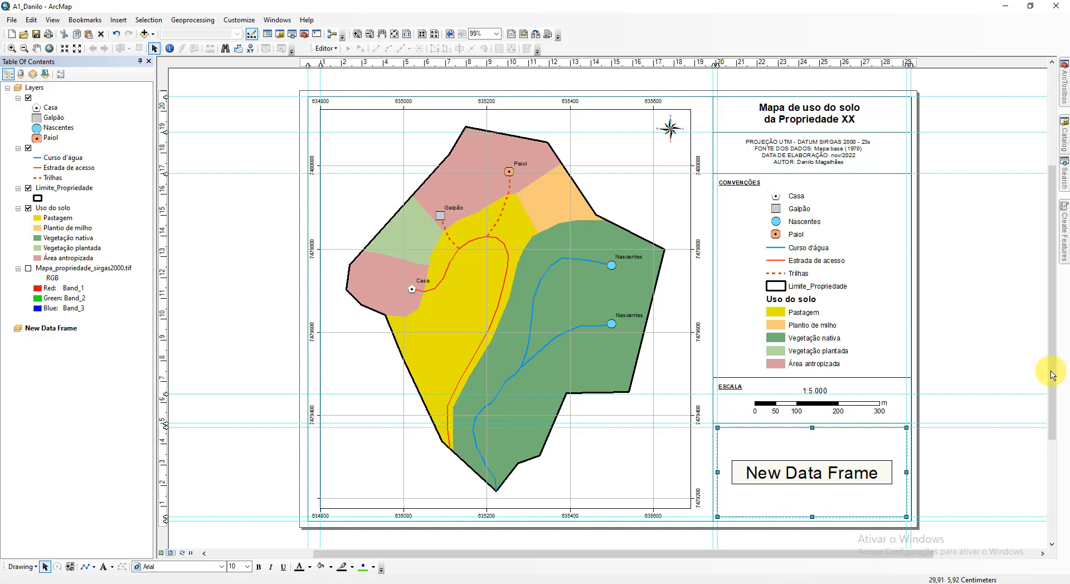
click(974, 319)
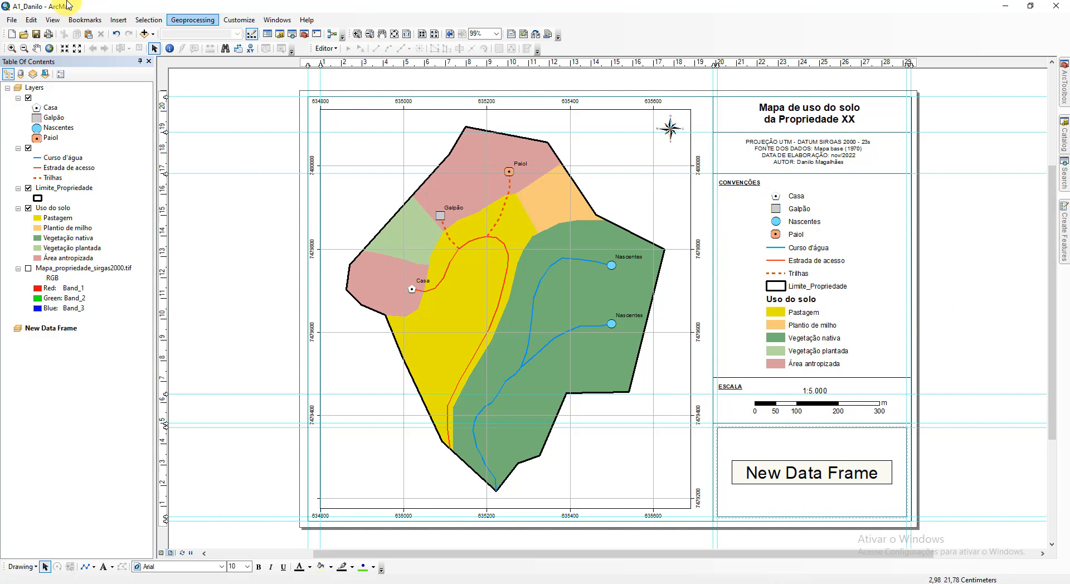
Step: Shift the new data frame's left and upper guides inward and resize its upper-left corner to their intersection
click(356, 35)
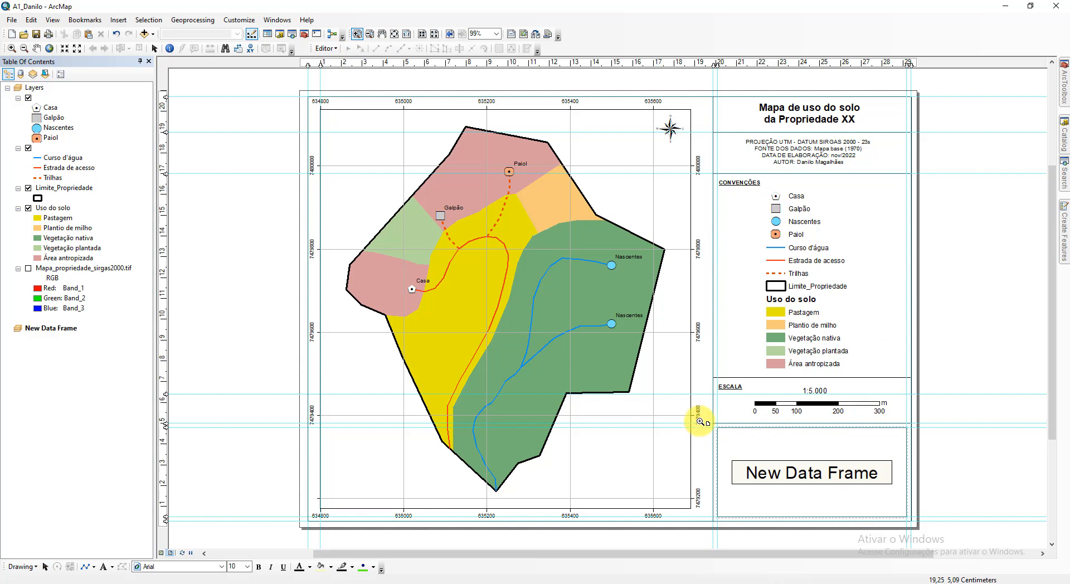
drag(700, 411, 941, 537)
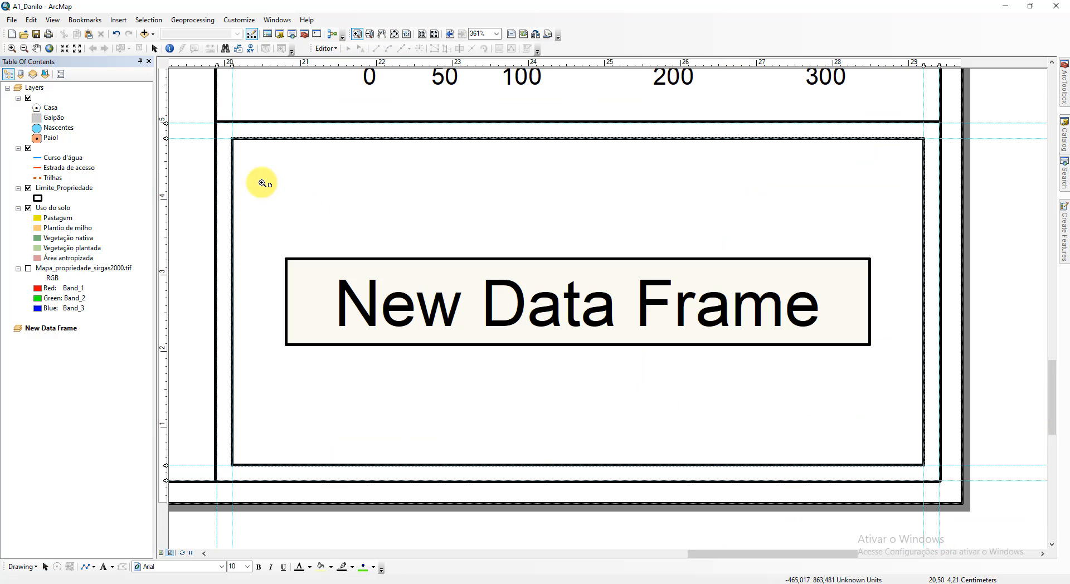
drag(231, 64, 262, 66)
drag(164, 139, 165, 167)
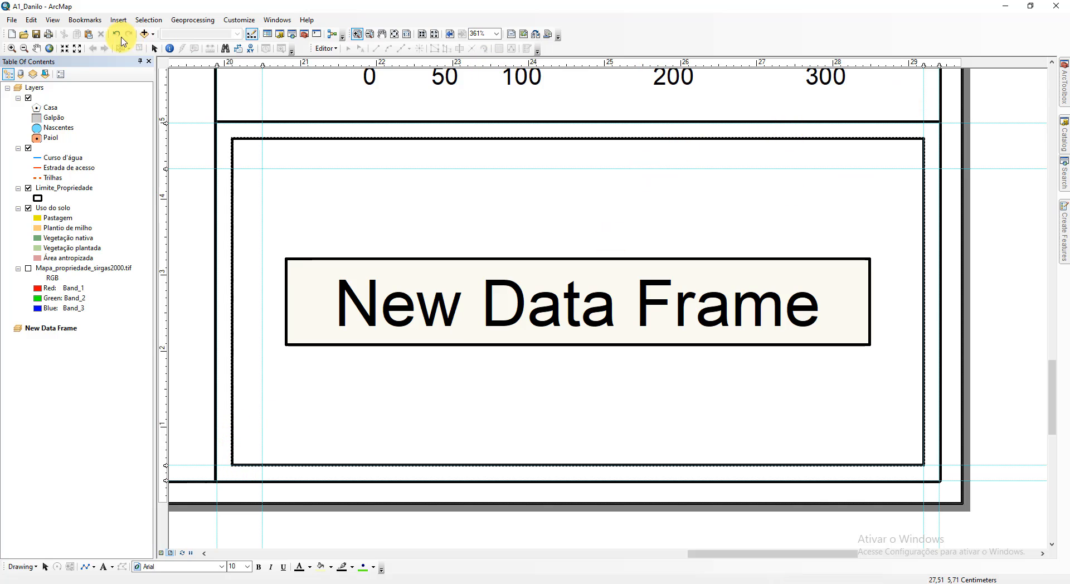
click(155, 49)
click(277, 155)
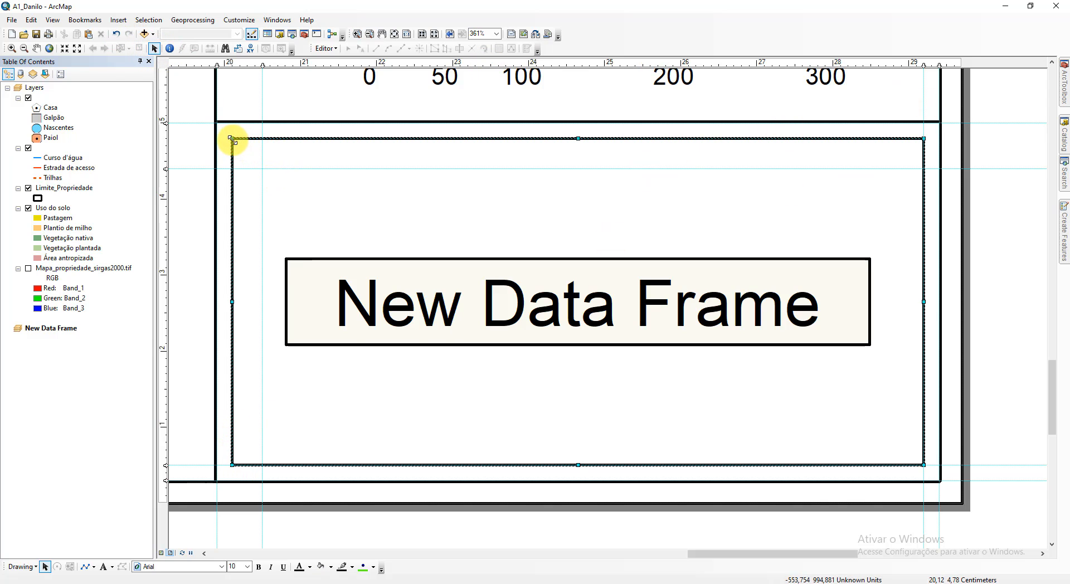
drag(232, 139, 263, 168)
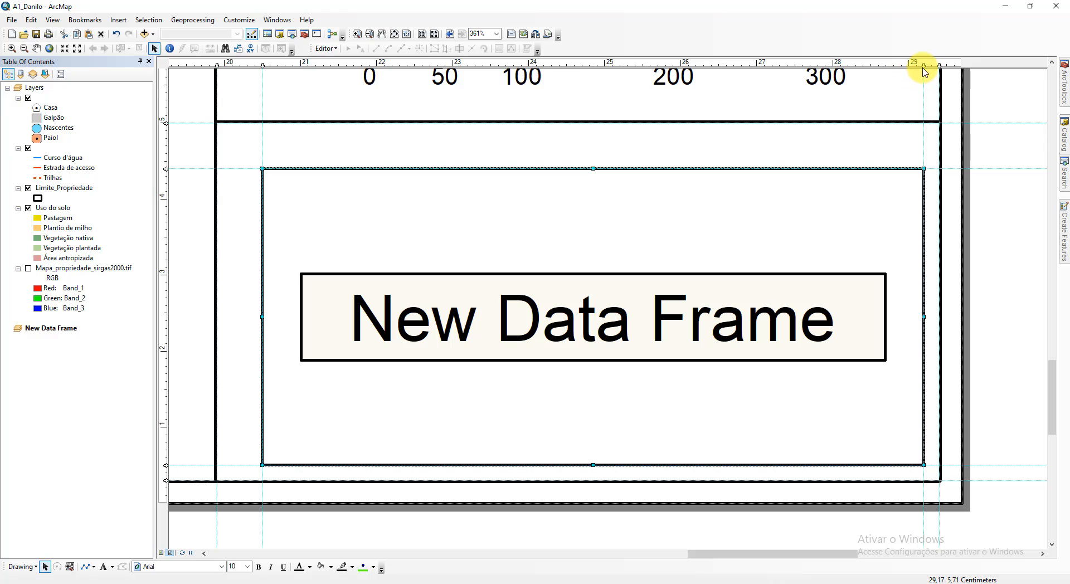
Step: Shift the new data frame's right guide inward and narrow the frame to it
drag(922, 67, 893, 66)
drag(924, 169, 892, 169)
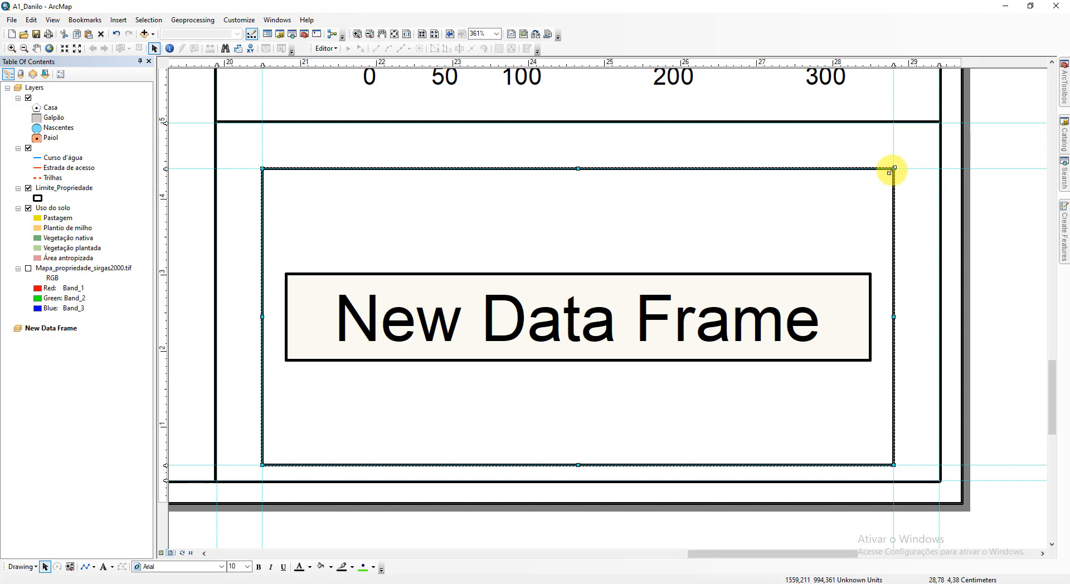
click(404, 37)
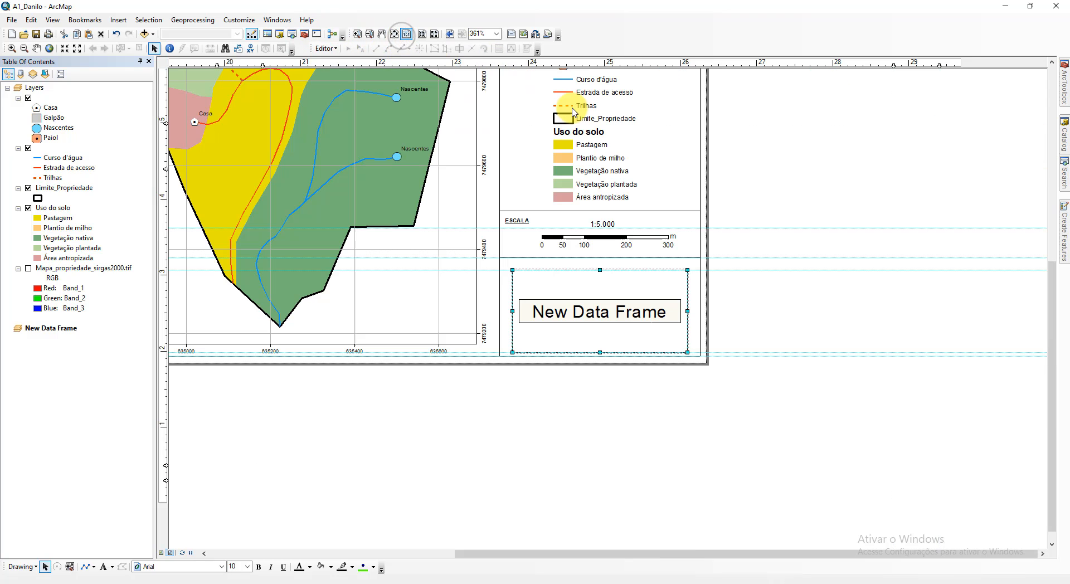
click(822, 316)
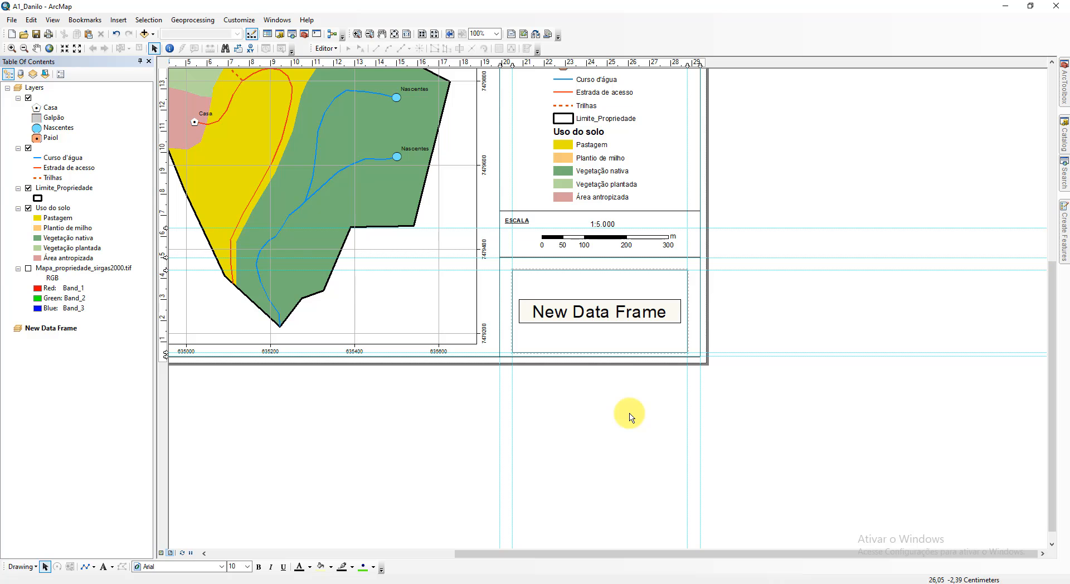
Step: Copy the ESCALA heading below the lowest separator line, change its text to LOCALIZAÇÃO and align it with the original
click(525, 221)
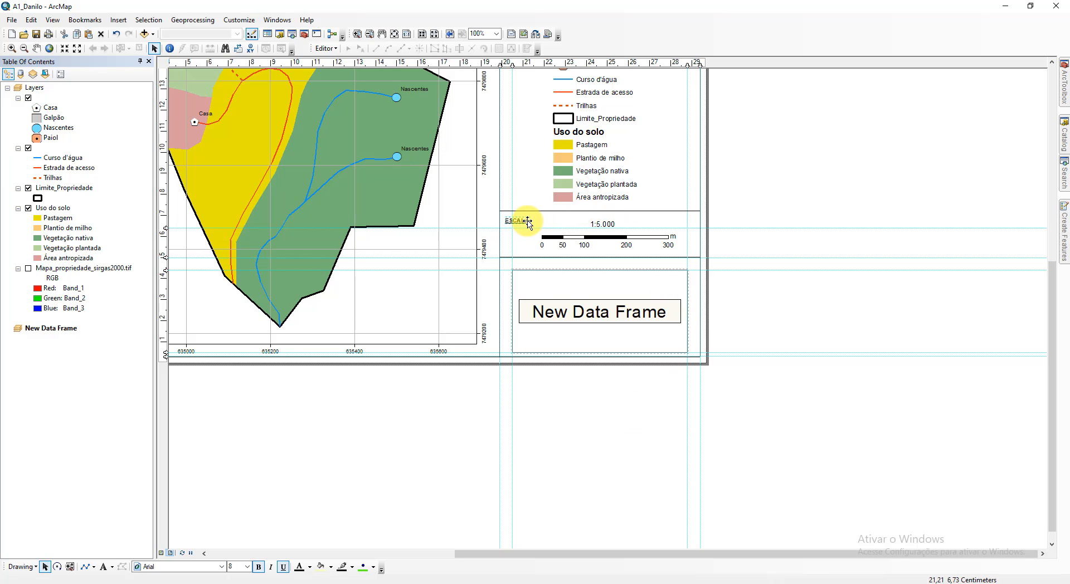
drag(527, 222, 509, 259)
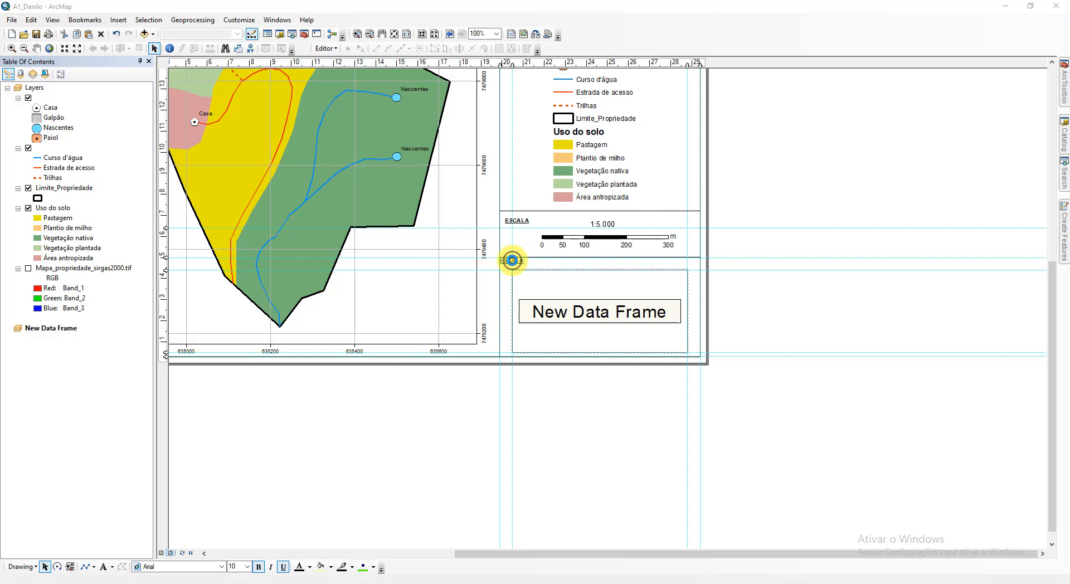
double_click(509, 260)
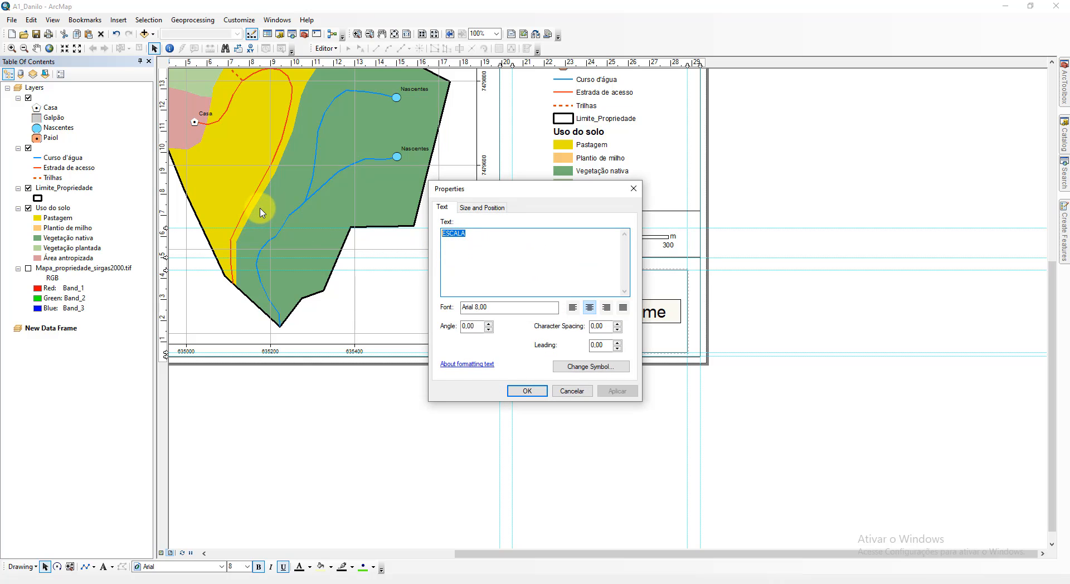
text(LOCALIZAÇÃO)
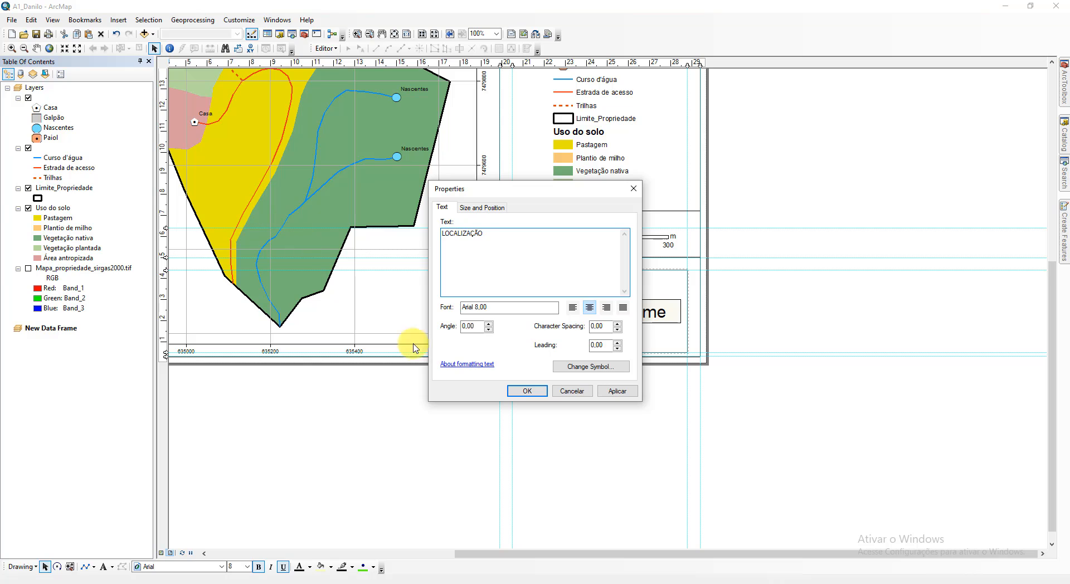
click(528, 390)
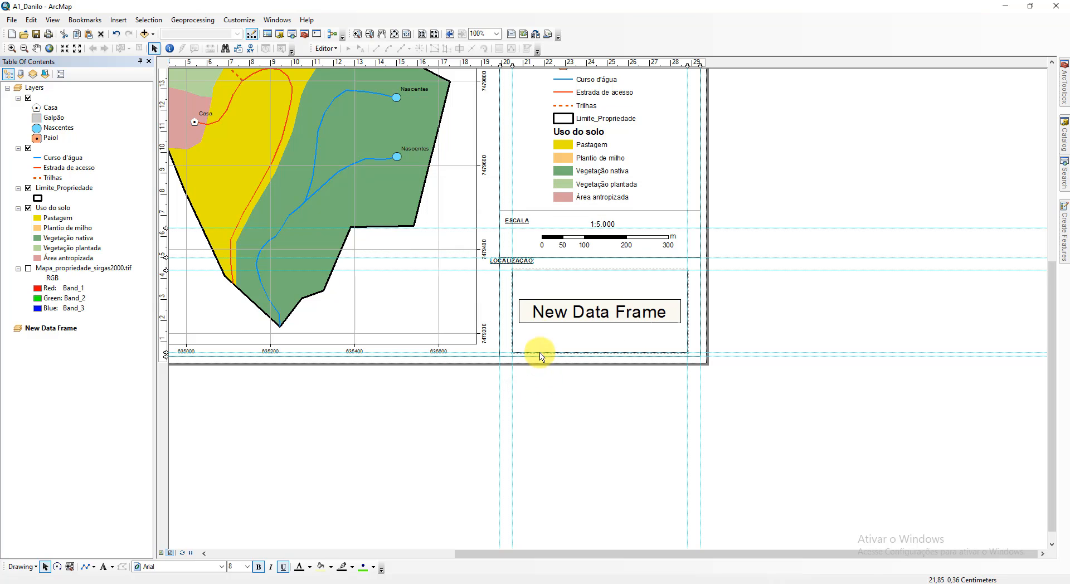
drag(531, 261, 533, 264)
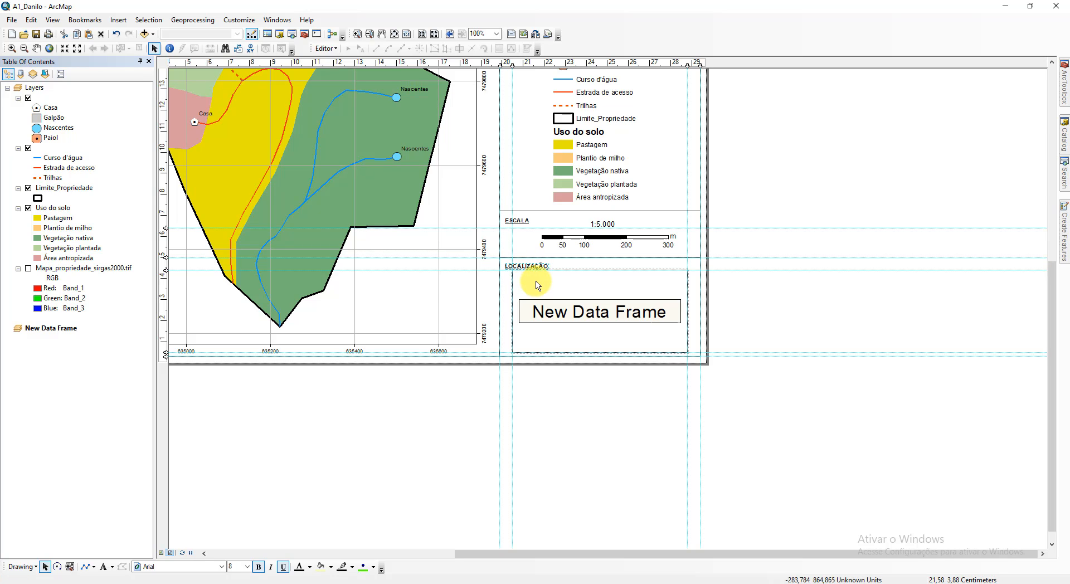
Step: Lower the guide beneath the LOCALIZAÇÃO heading and shrink the location data frame's upper edge to it
click(530, 282)
drag(166, 270, 166, 277)
drag(598, 270, 598, 277)
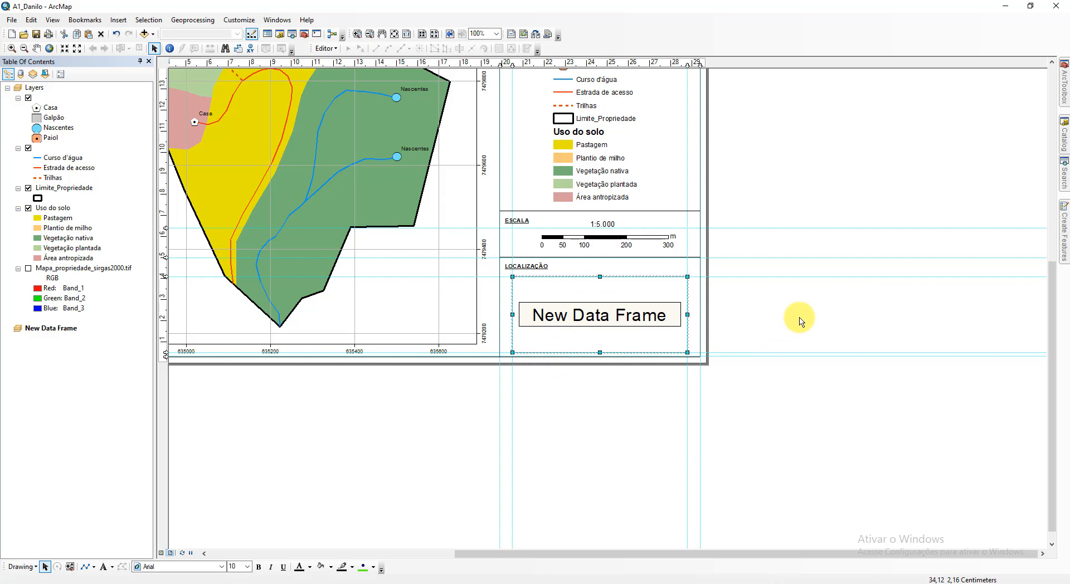
Step: Shift the separator line below the scale bar, the scale bar and the 1:5.000 scale text slightly upward
click(593, 257)
drag(593, 258, 610, 223)
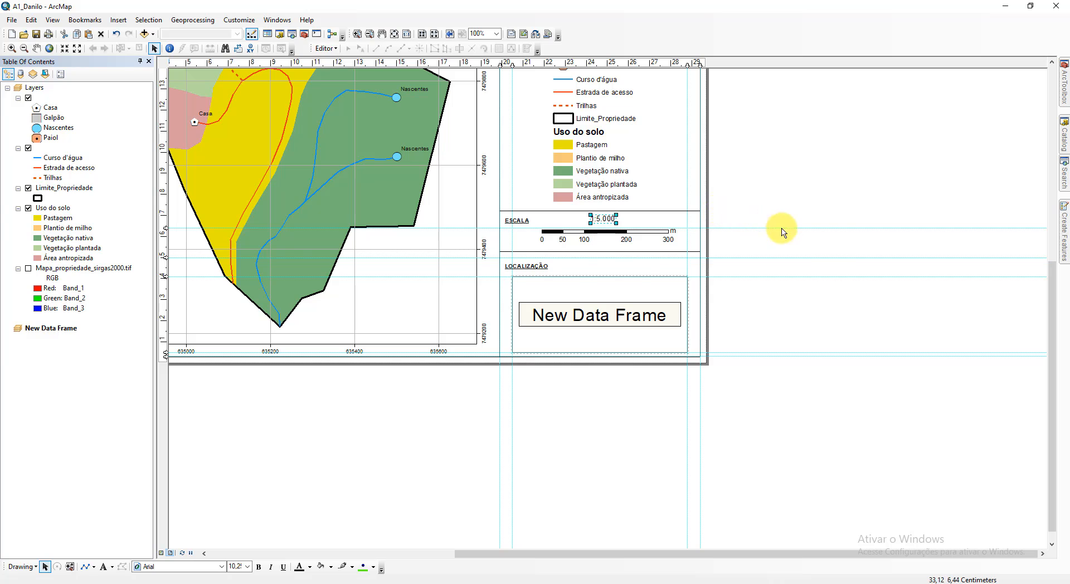
click(829, 234)
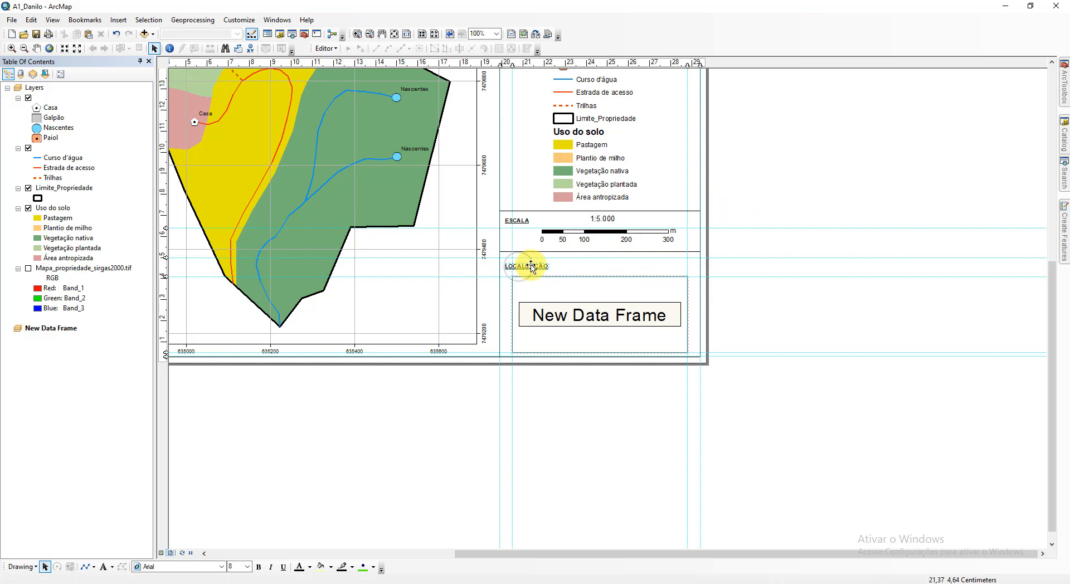
Step: Move the LOCALIZAÇÃO heading up beneath the separator line, then raise the guide below it and extend the data frame's upper edge to that guide
click(581, 285)
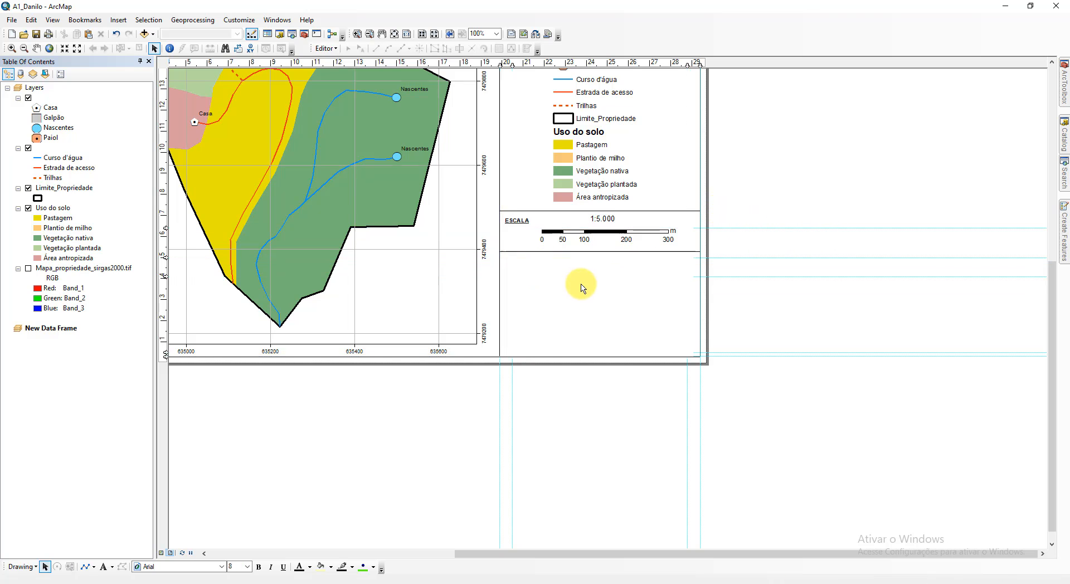
click(164, 276)
drag(165, 276, 166, 270)
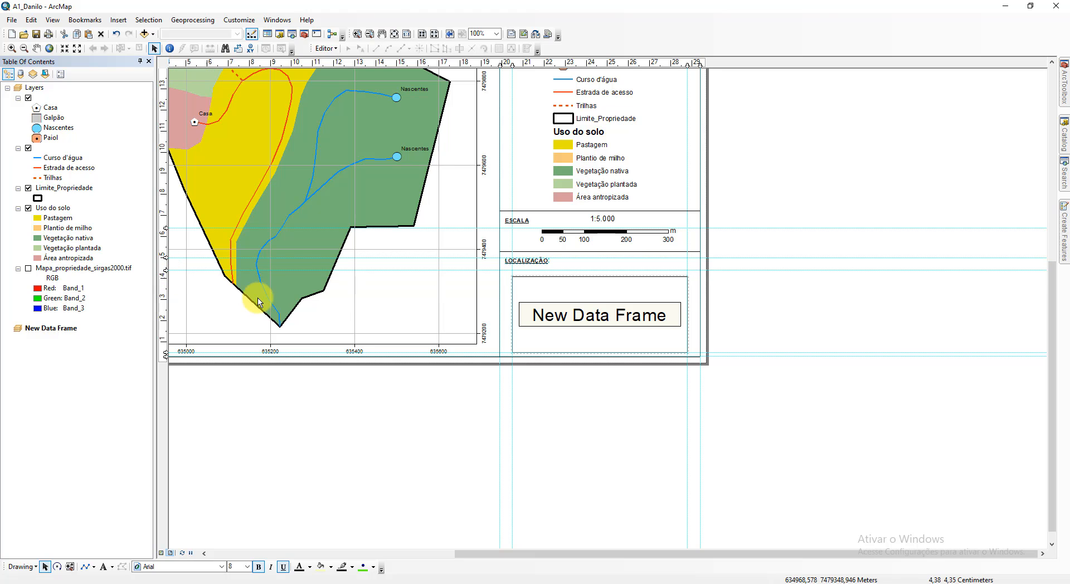
click(577, 301)
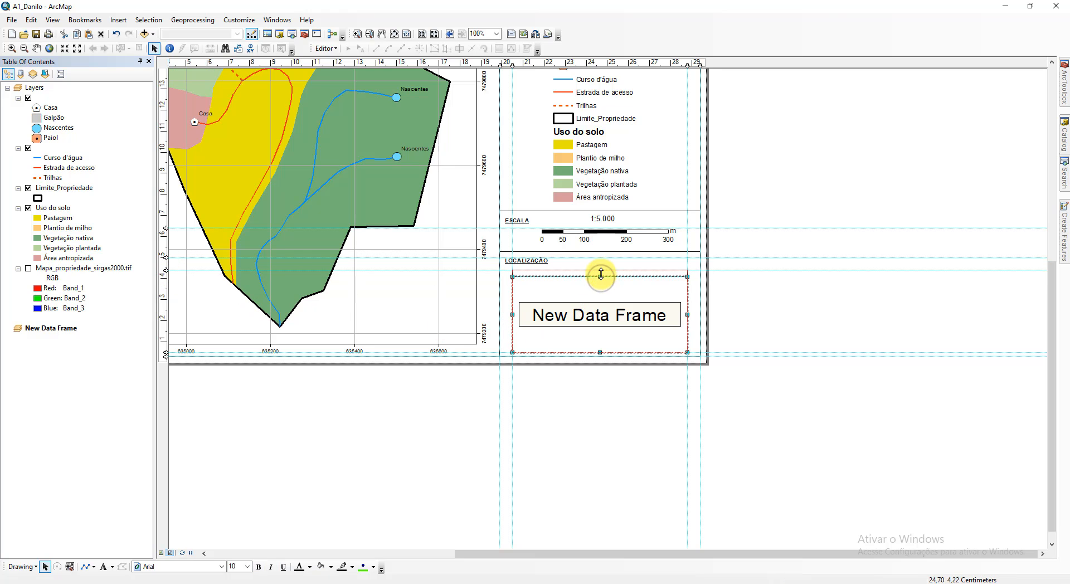
drag(601, 273, 601, 270)
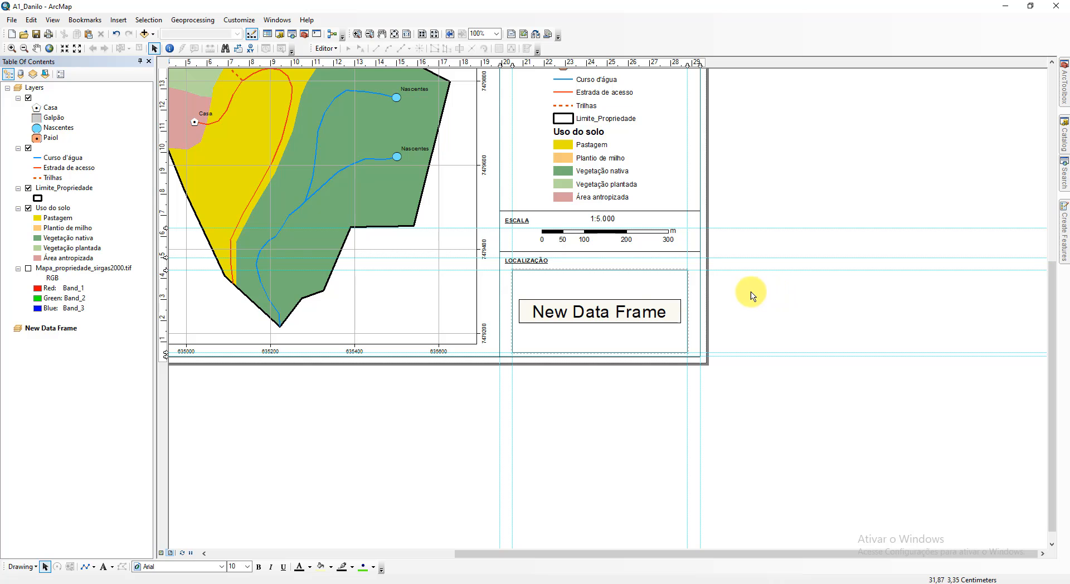
Step: Add BR_UF_2021.shp from the Brasil folder inside BaseDados\1_Shapefile to the new data frame
click(613, 294)
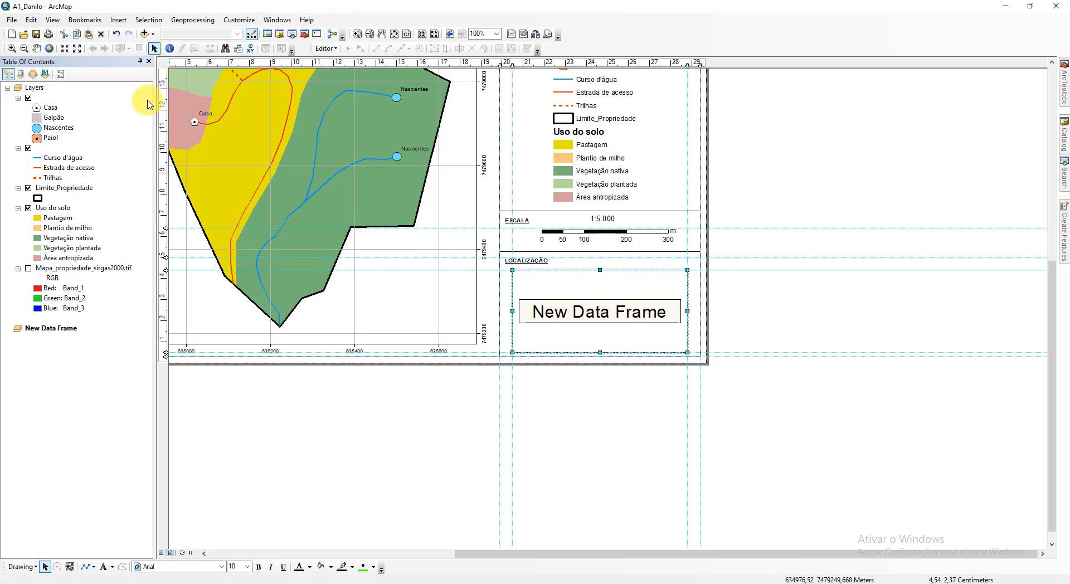
click(144, 38)
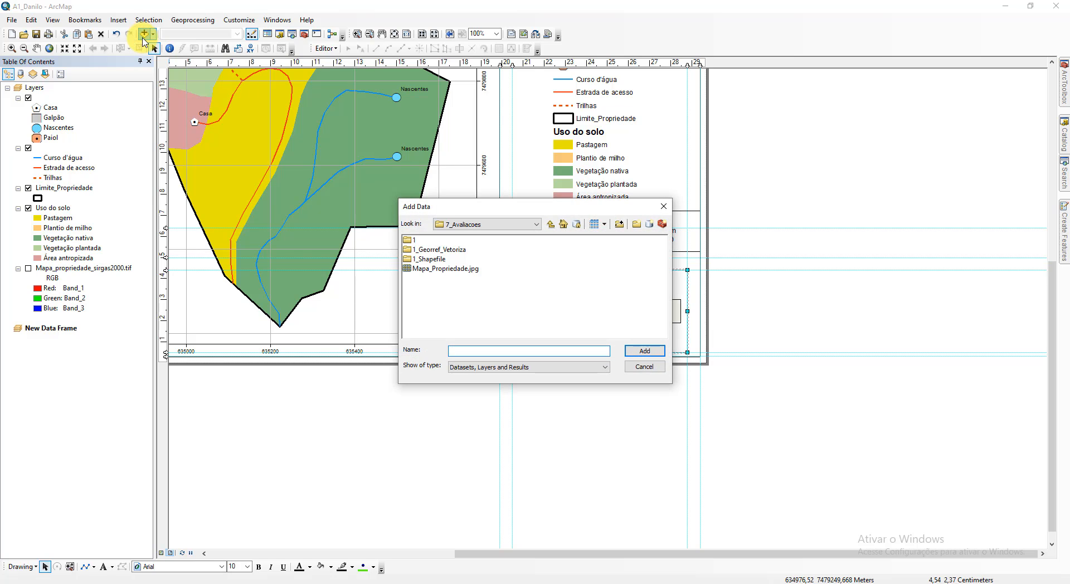
click(516, 228)
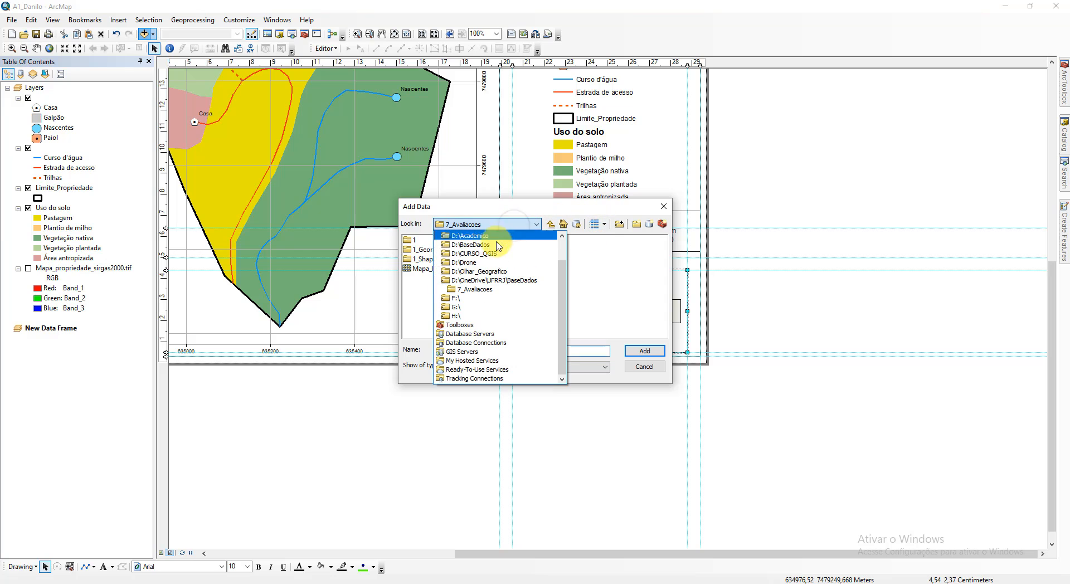
click(494, 281)
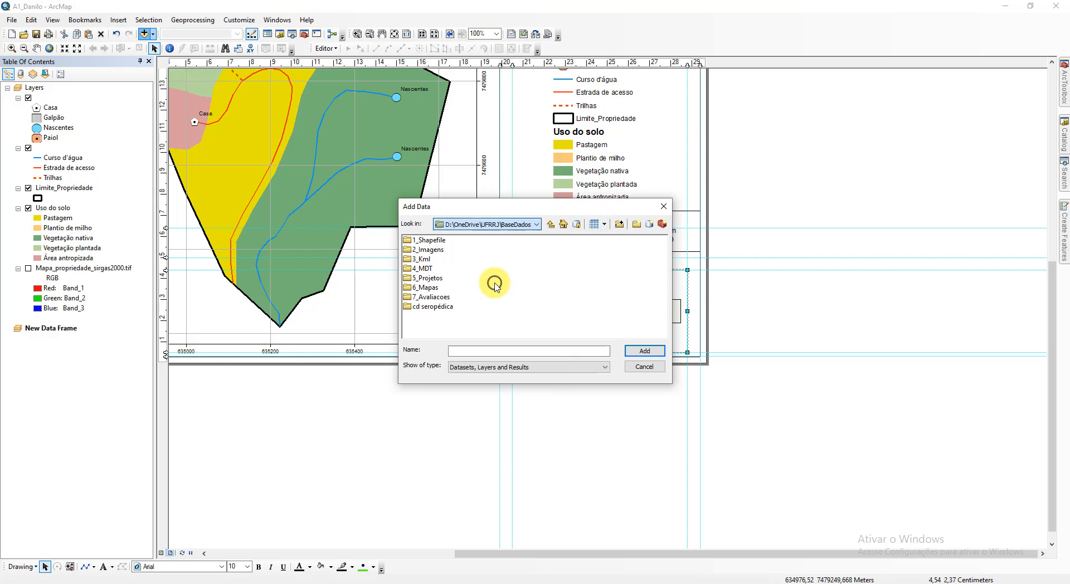
double_click(432, 240)
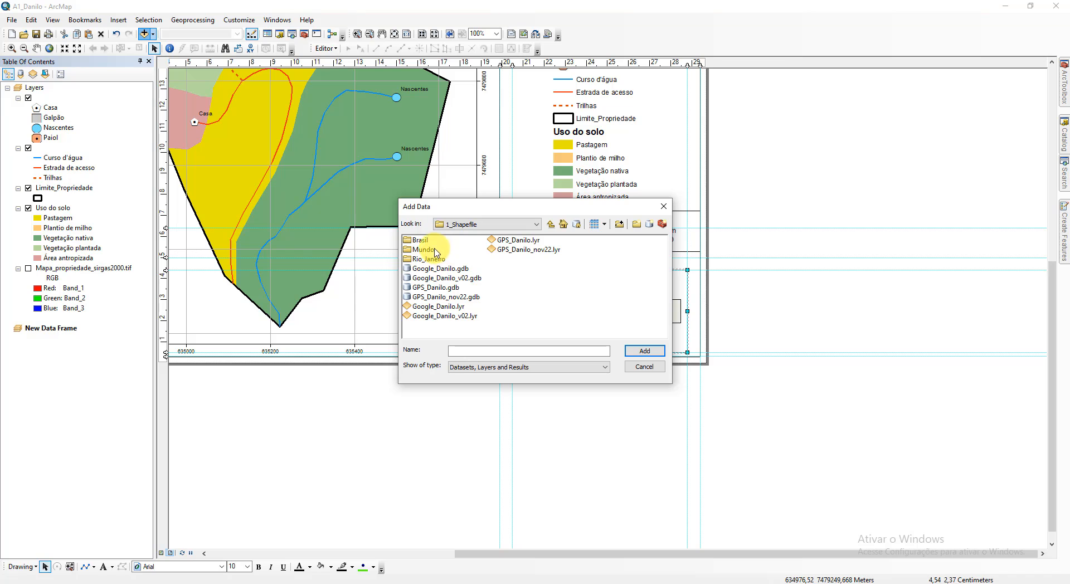
double_click(420, 242)
double_click(432, 240)
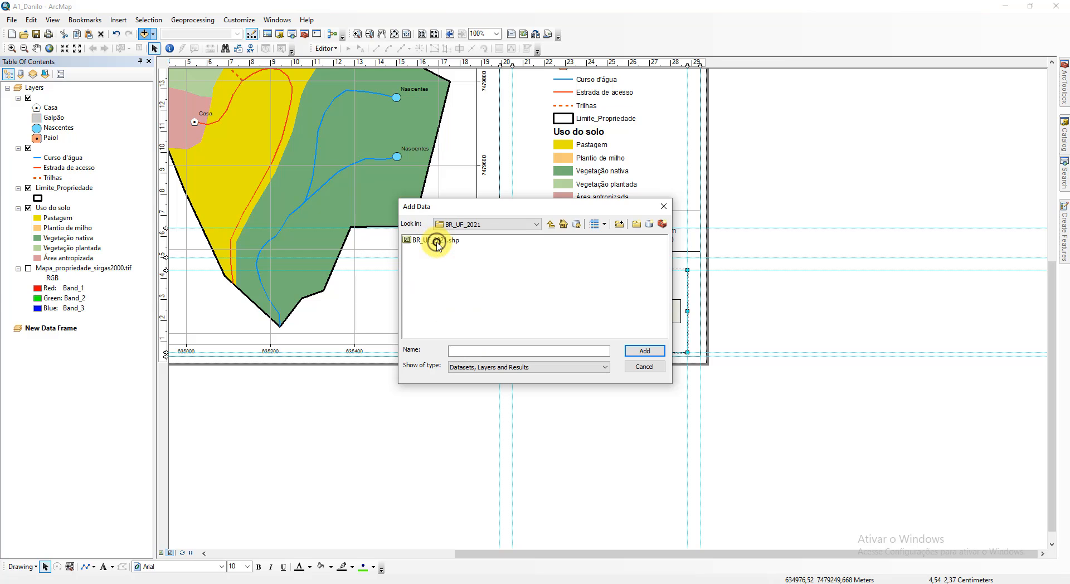
click(428, 242)
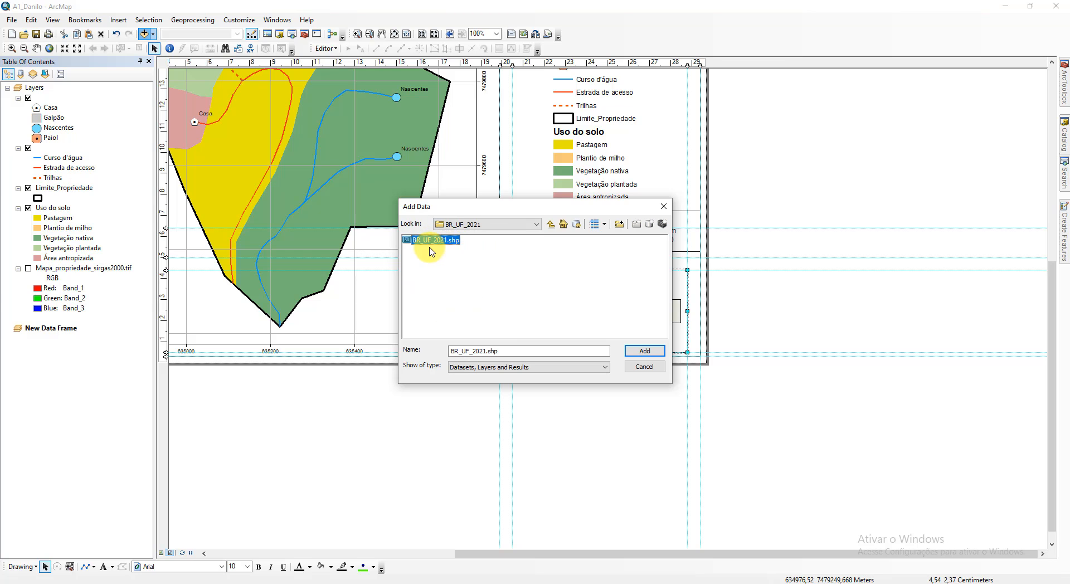
click(650, 351)
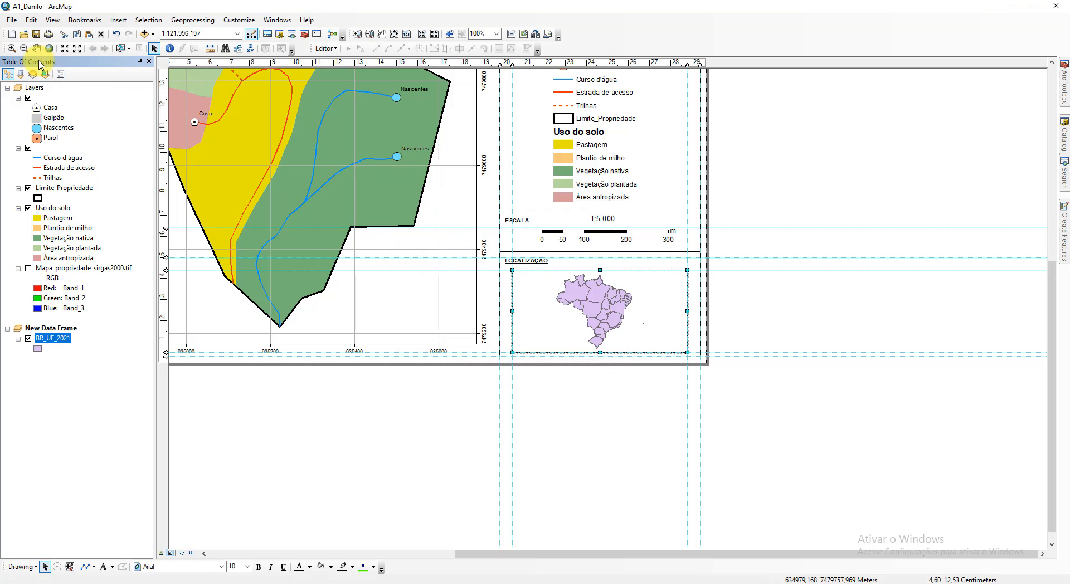
Step: Zoom the location map in on the state of Rio de Janeiro and centre it within the frame
click(12, 49)
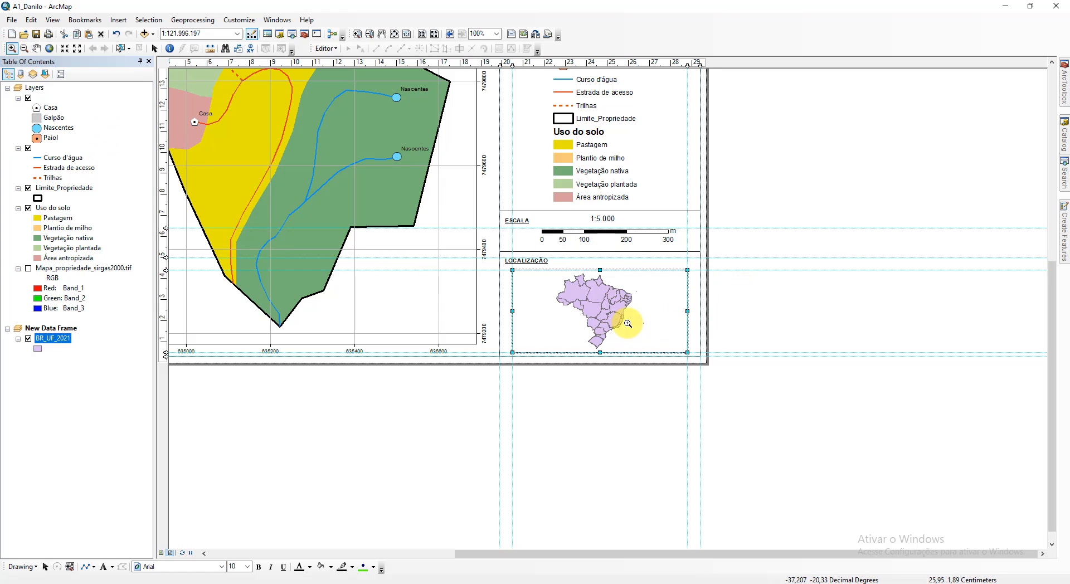
drag(603, 322, 623, 333)
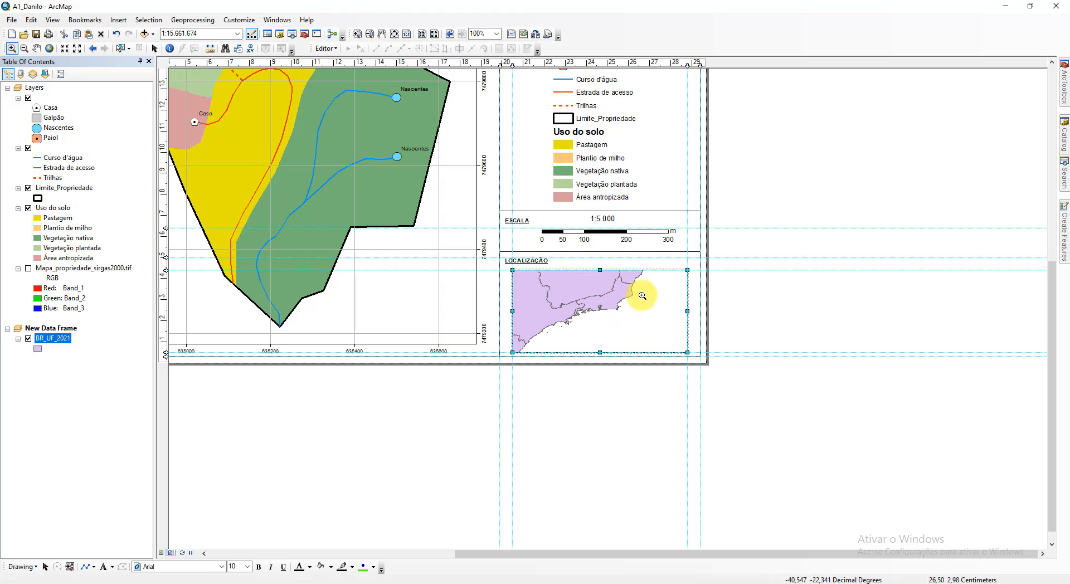
drag(645, 277, 559, 322)
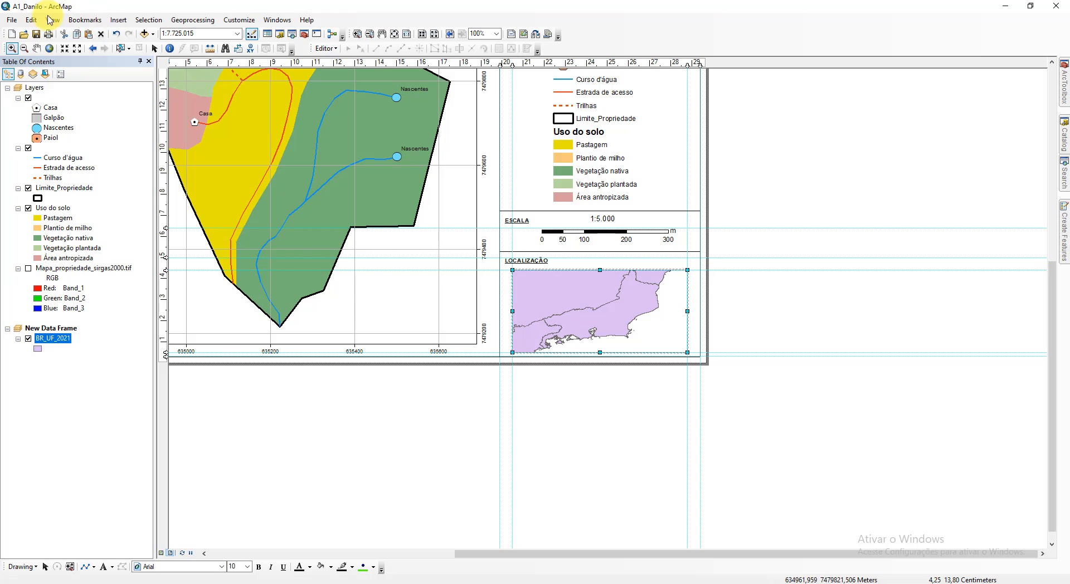
click(36, 48)
drag(629, 323, 639, 329)
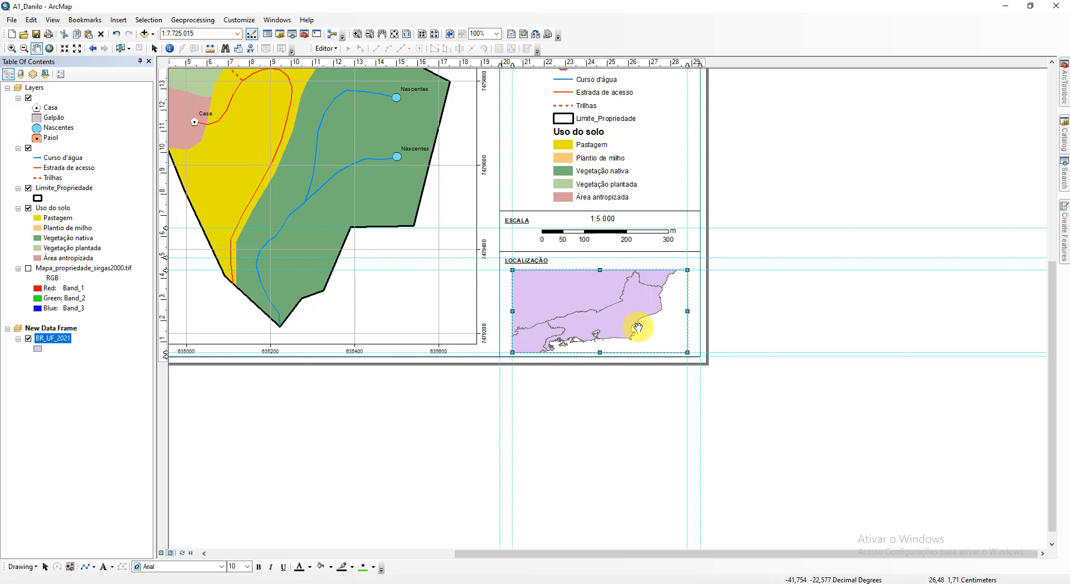
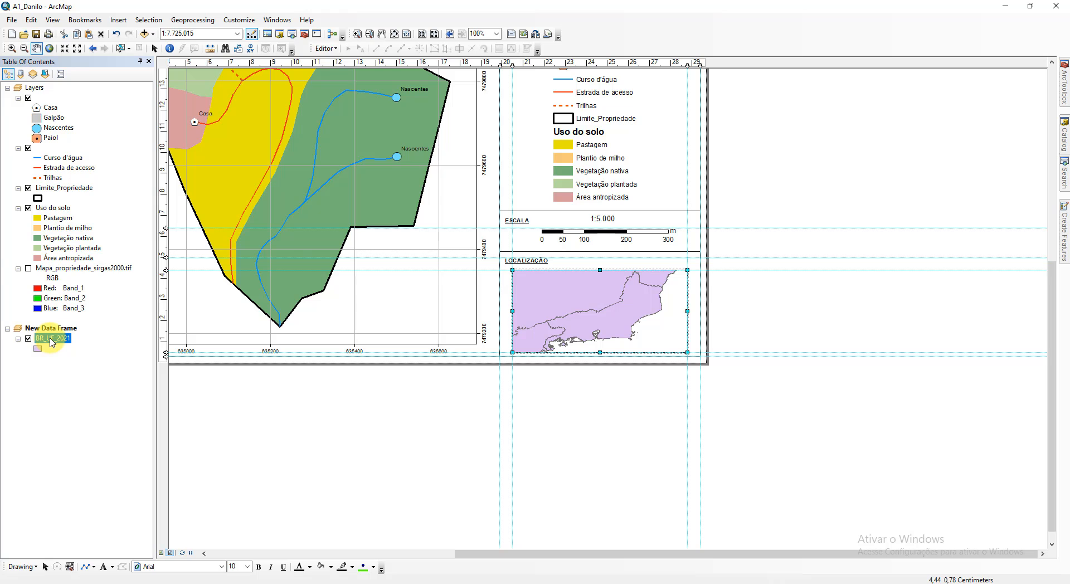
Step: Symbolize the BR_UF_2021 layer by unique values of NM_UF, adding only Rio de Janeiro as a separate category
right_click(56, 342)
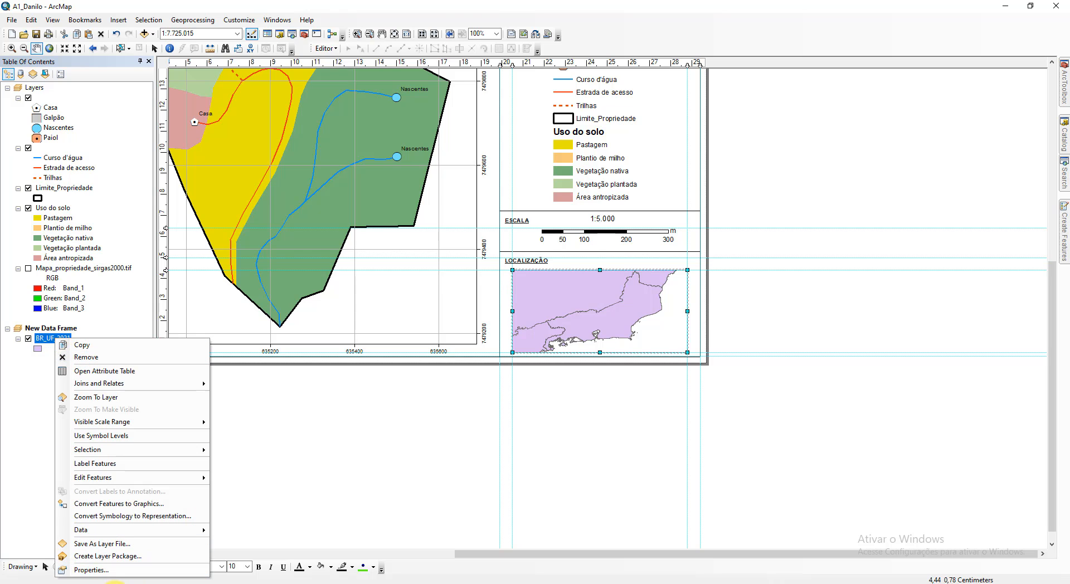
click(110, 567)
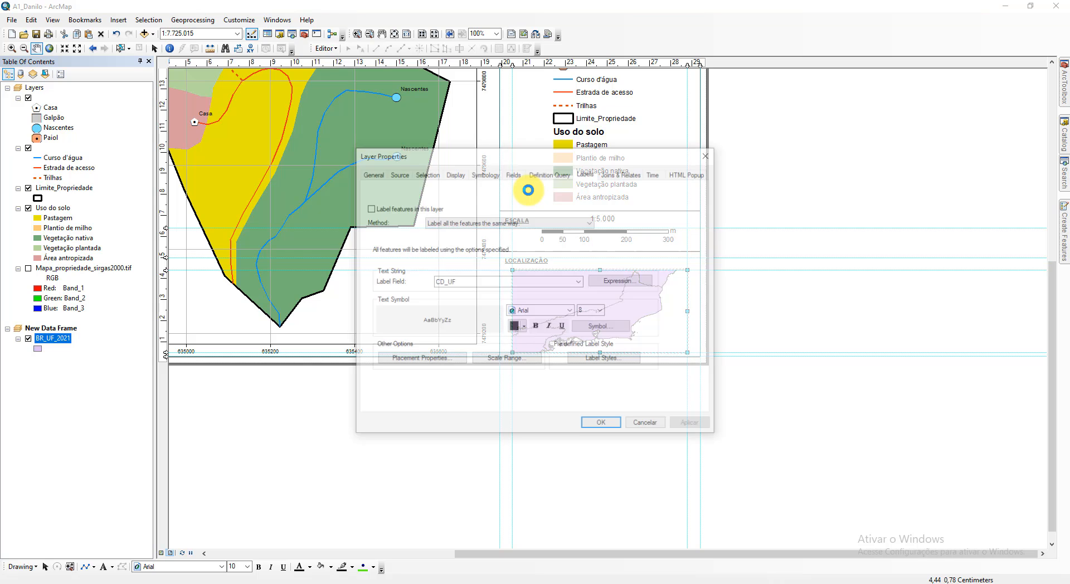
click(483, 173)
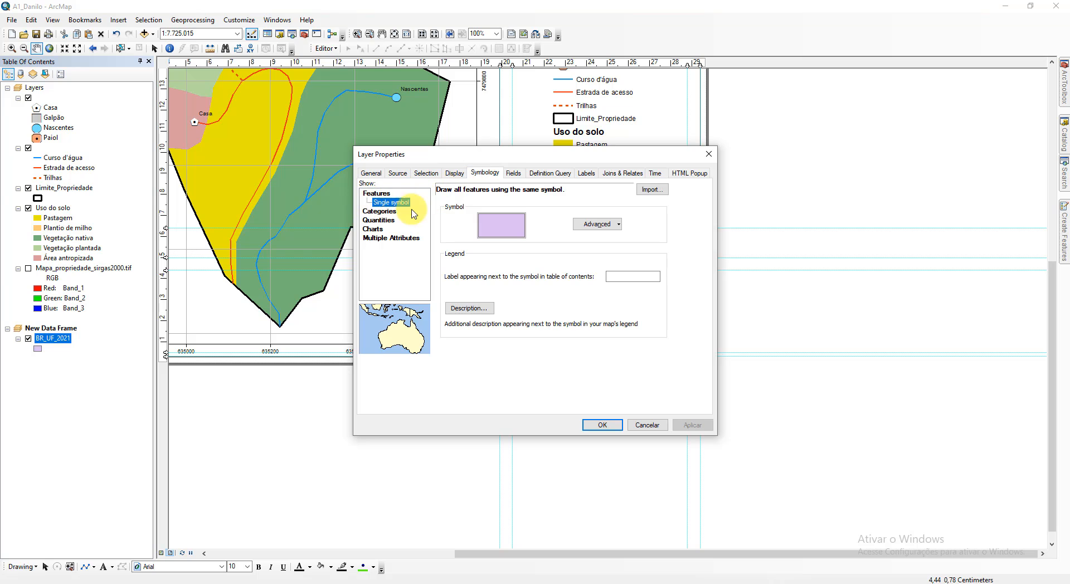
click(384, 213)
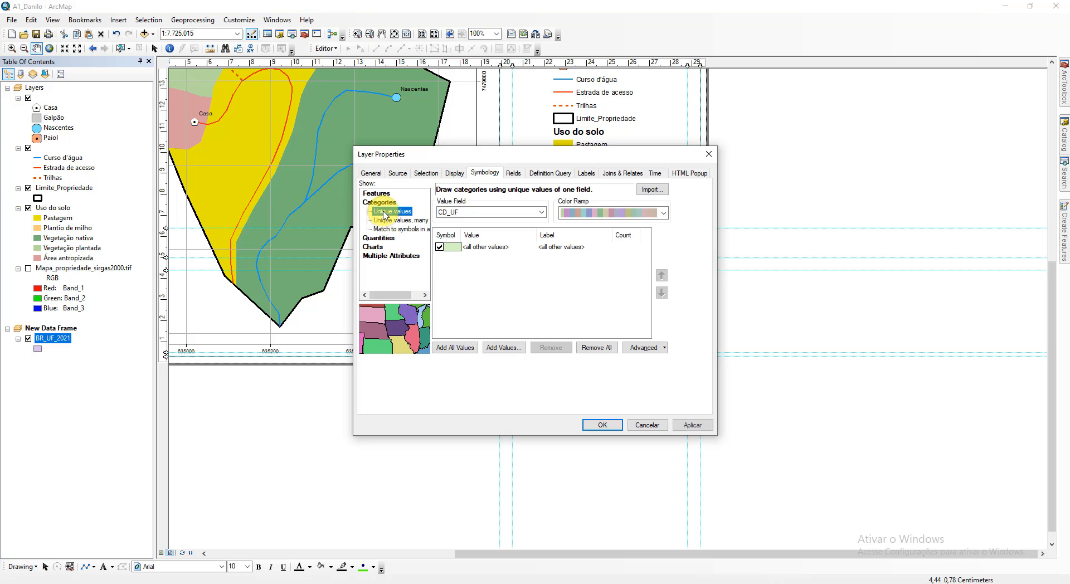
click(492, 213)
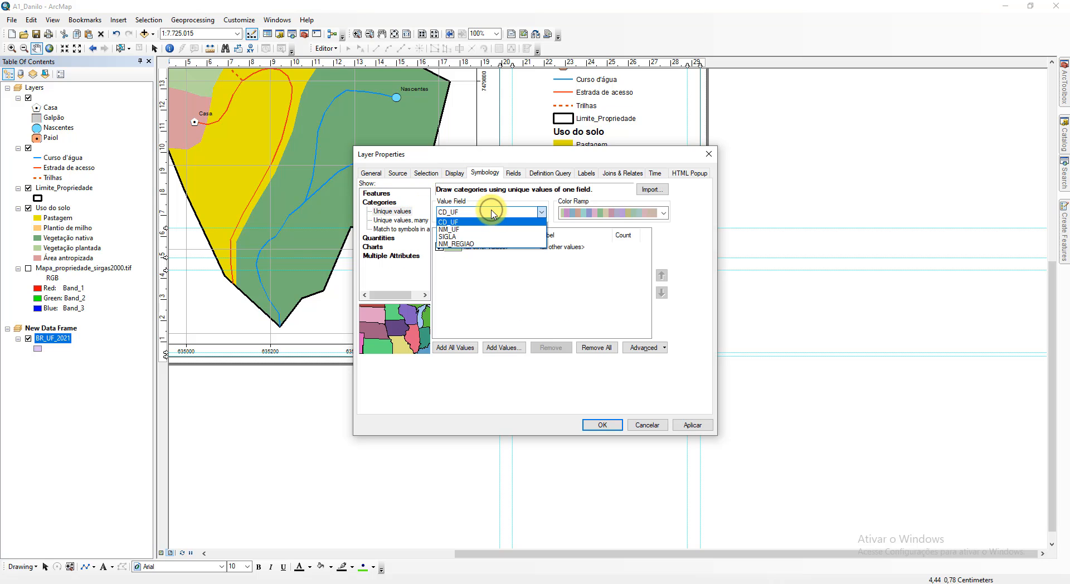
click(466, 230)
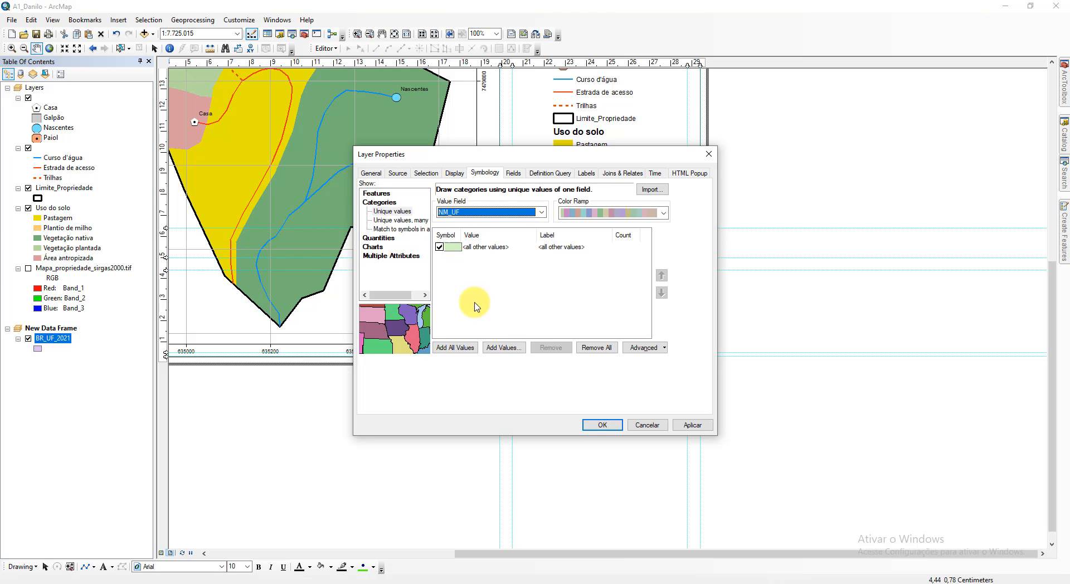
click(503, 347)
click(476, 273)
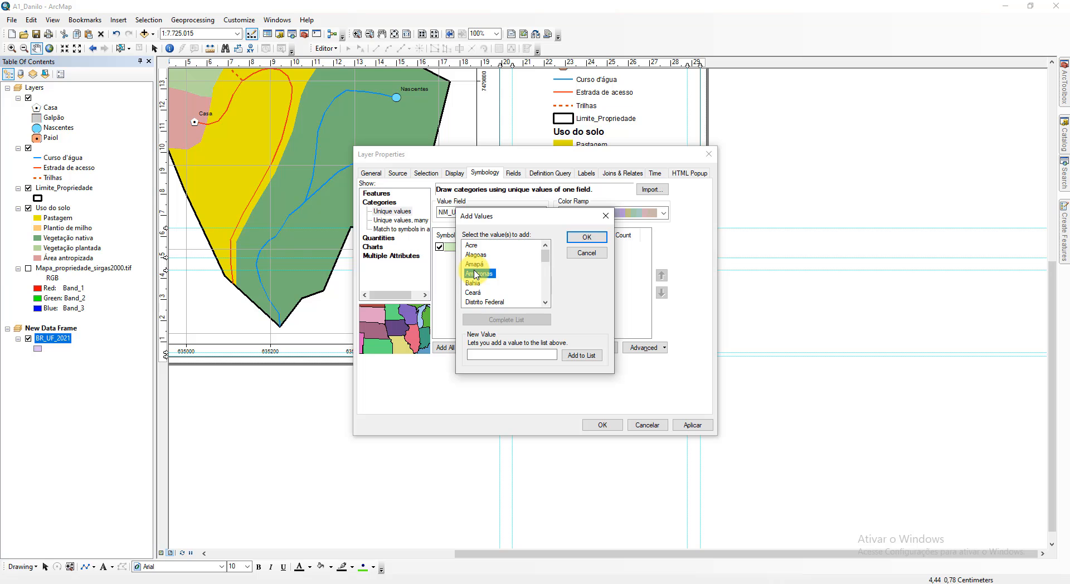
key(r)
click(586, 237)
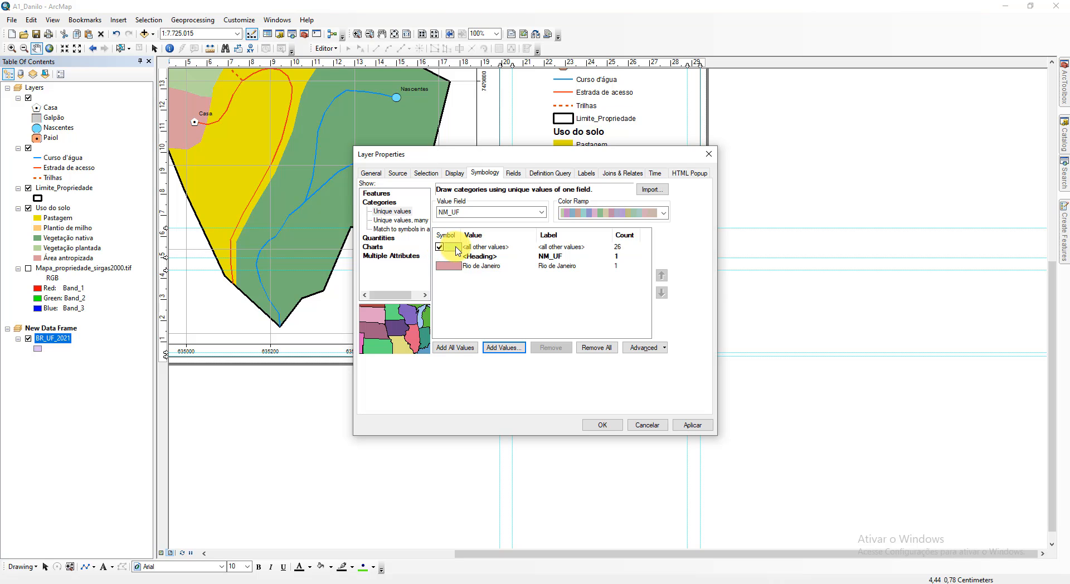
Step: Turn on feature labels for the BR_UF_2021 layer using the SIGLA field
click(587, 174)
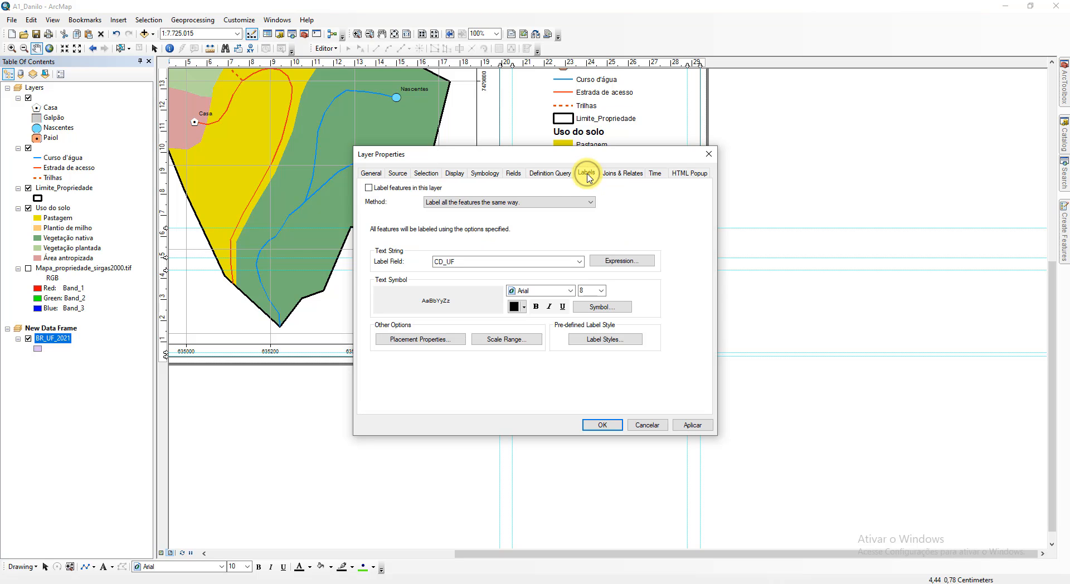
click(406, 191)
drag(557, 155, 335, 118)
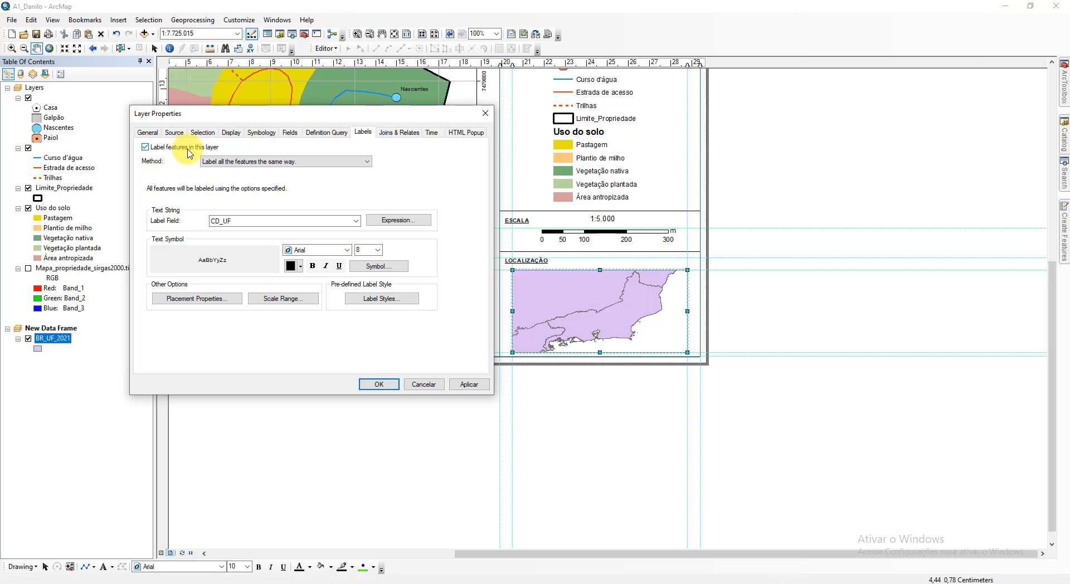
click(267, 222)
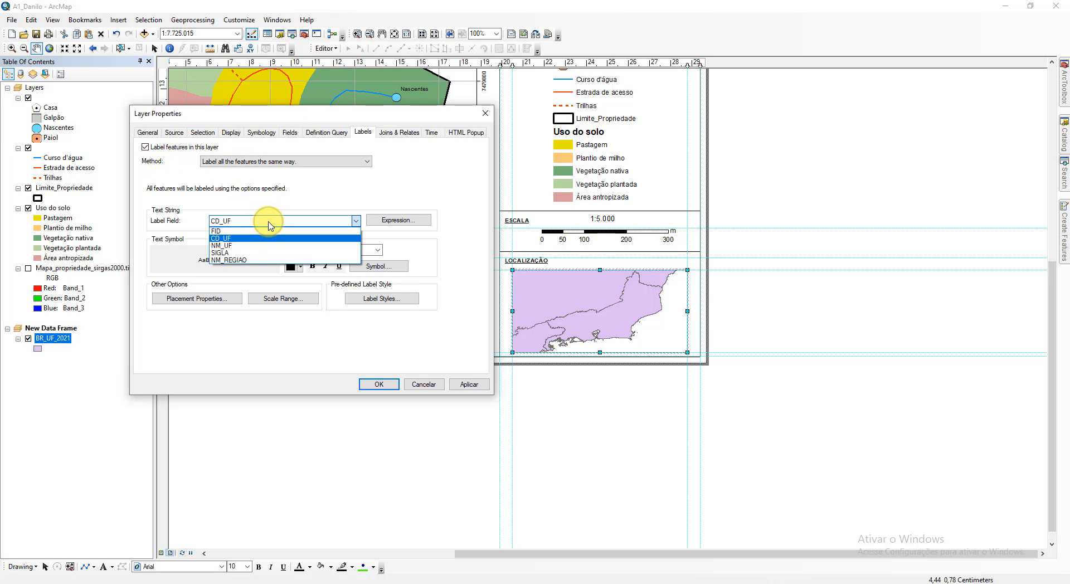
click(249, 254)
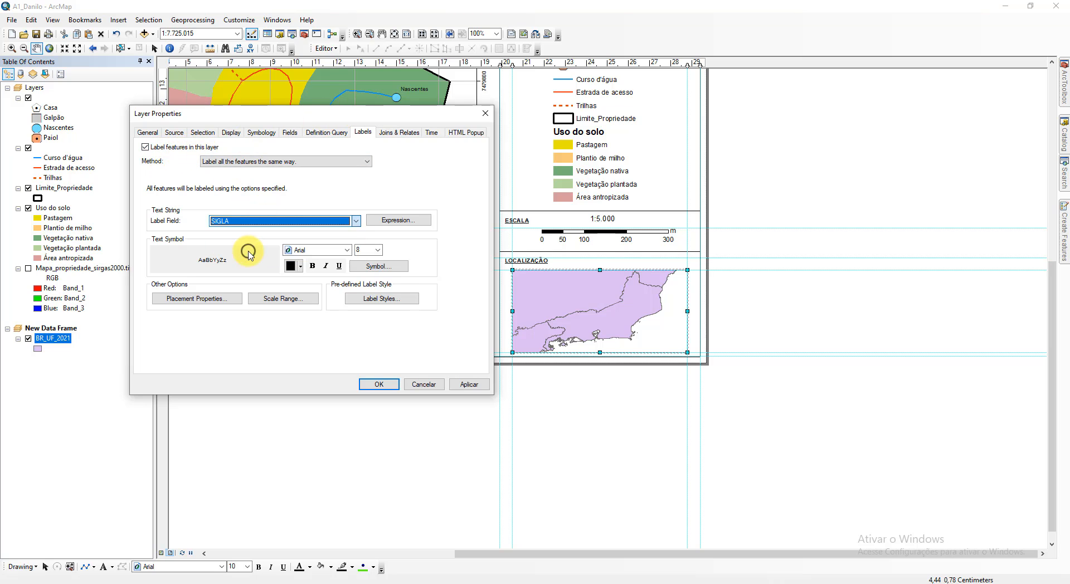
Step: Set the state labels to font size 6 and a gray text color
click(367, 250)
text(6)
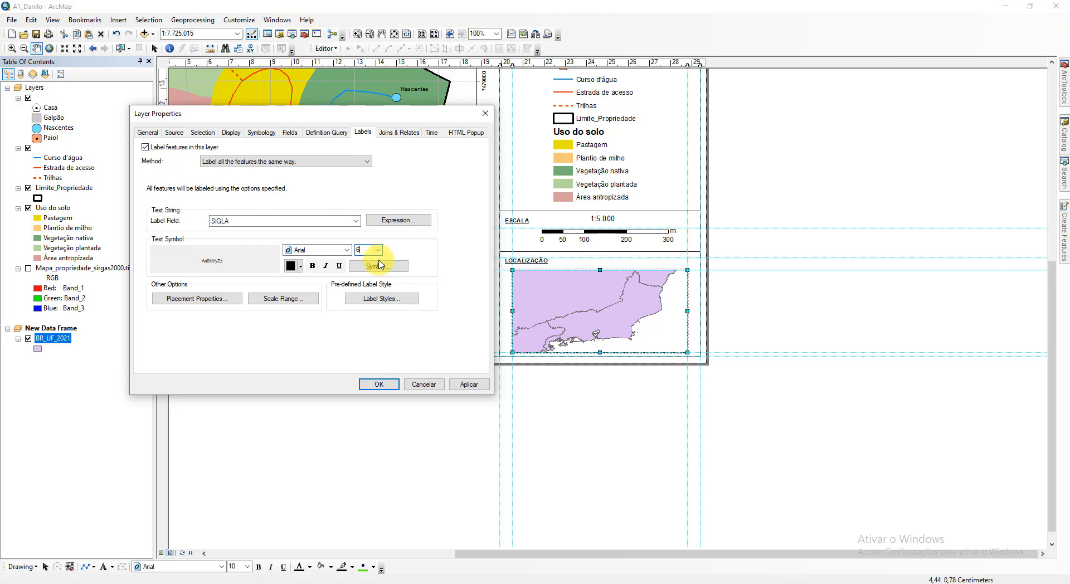
click(301, 266)
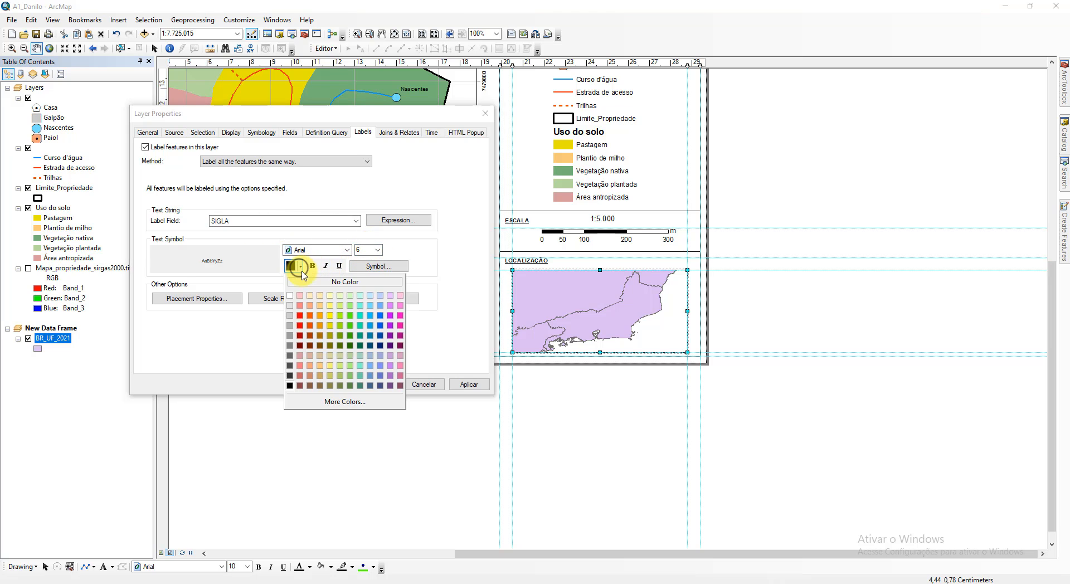
click(290, 362)
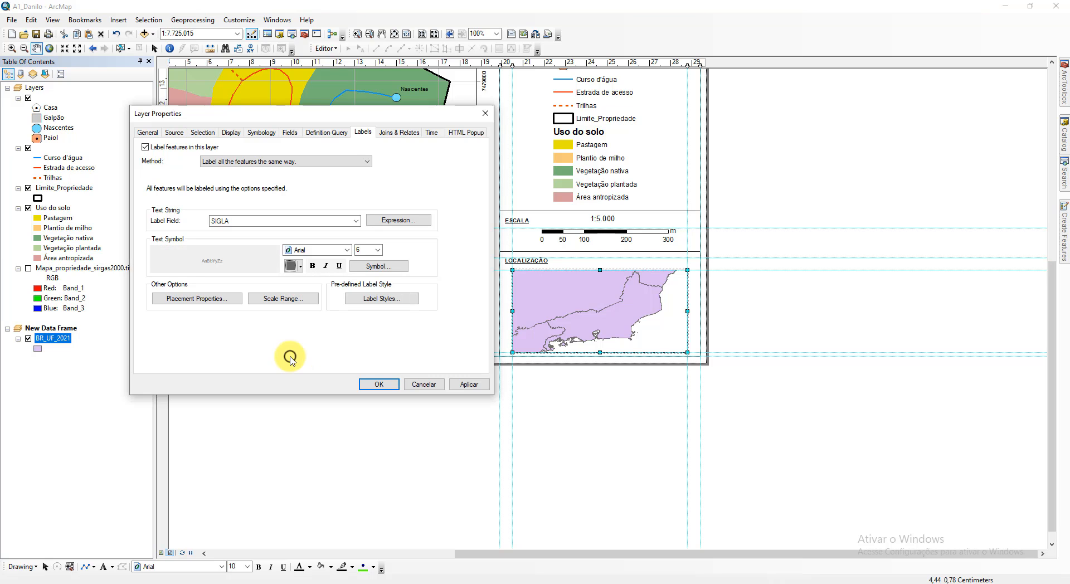
Step: Apply the label settings and fill all states other than Rio de Janeiro with Gray 10%
click(381, 387)
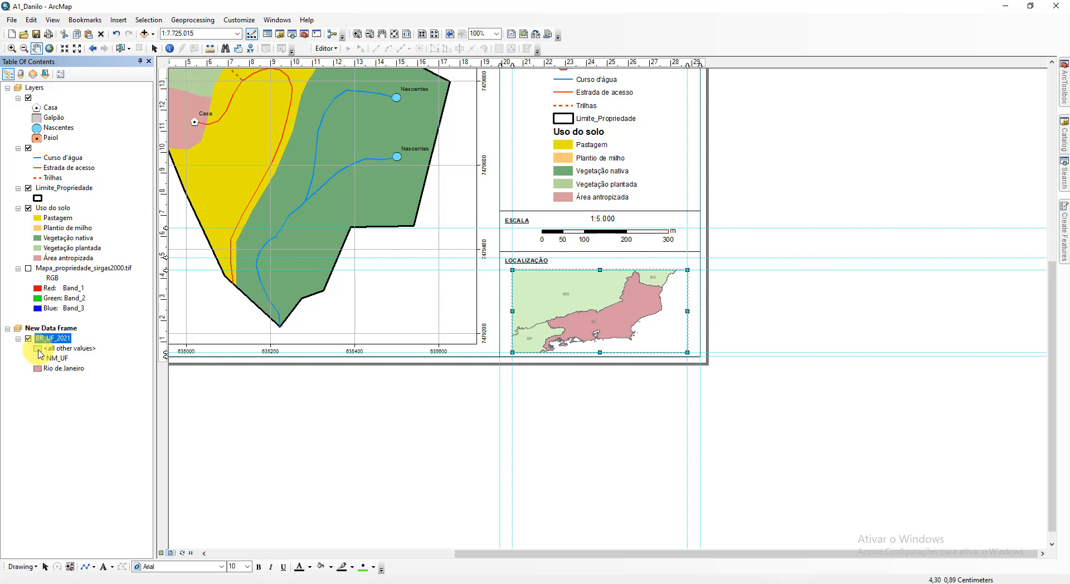
double_click(38, 349)
click(587, 194)
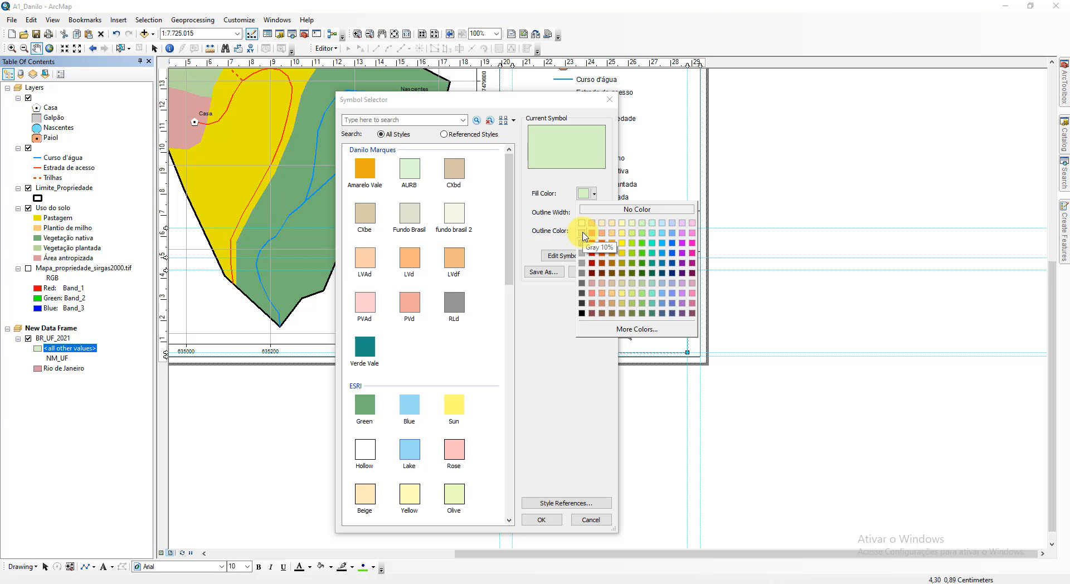
click(583, 233)
click(541, 519)
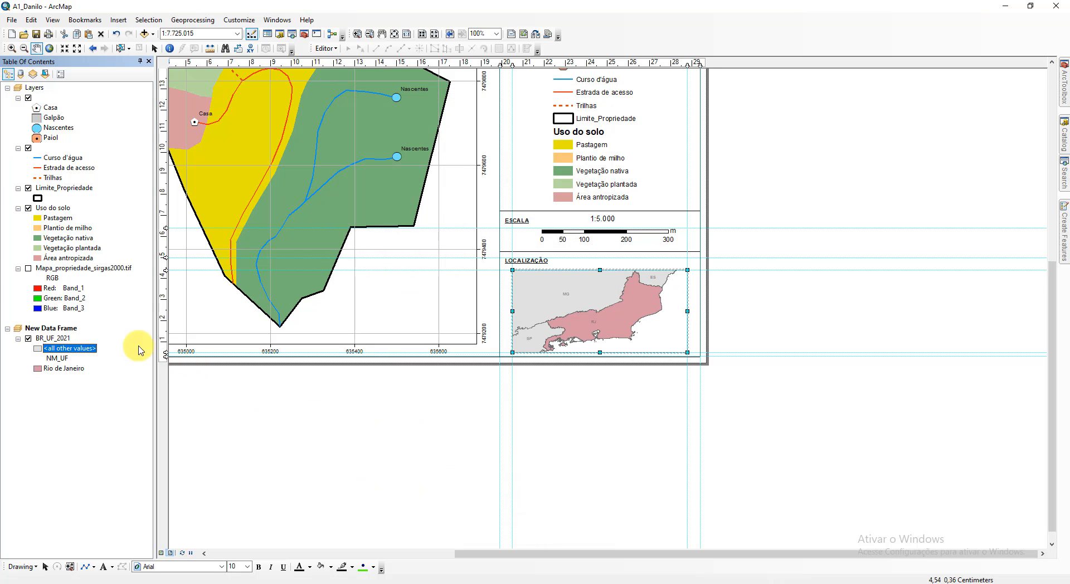
Step: Change the fill color of the Rio de Janeiro category to white
double_click(38, 368)
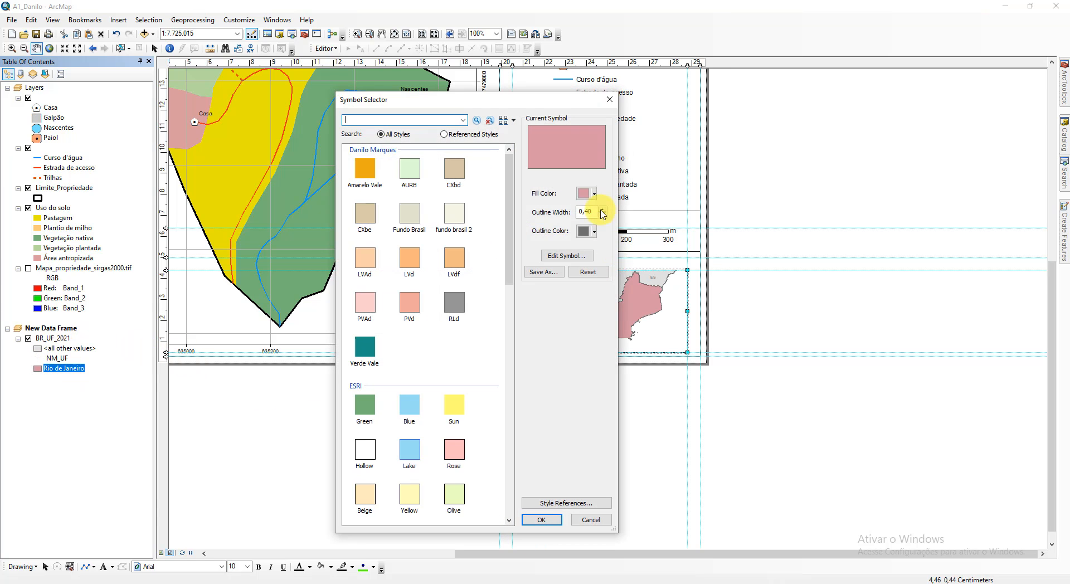
click(578, 193)
click(581, 222)
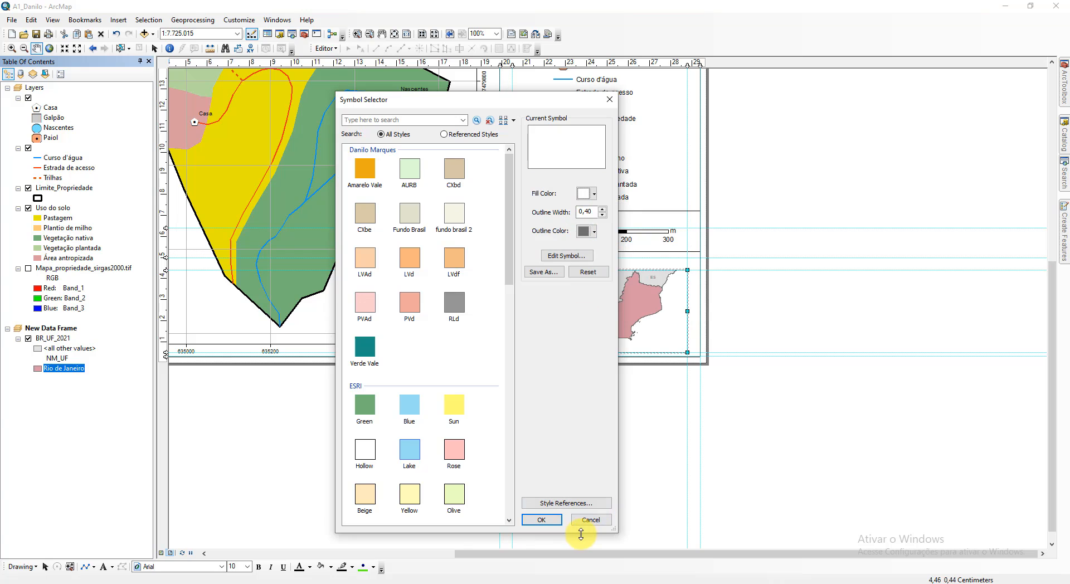
click(556, 521)
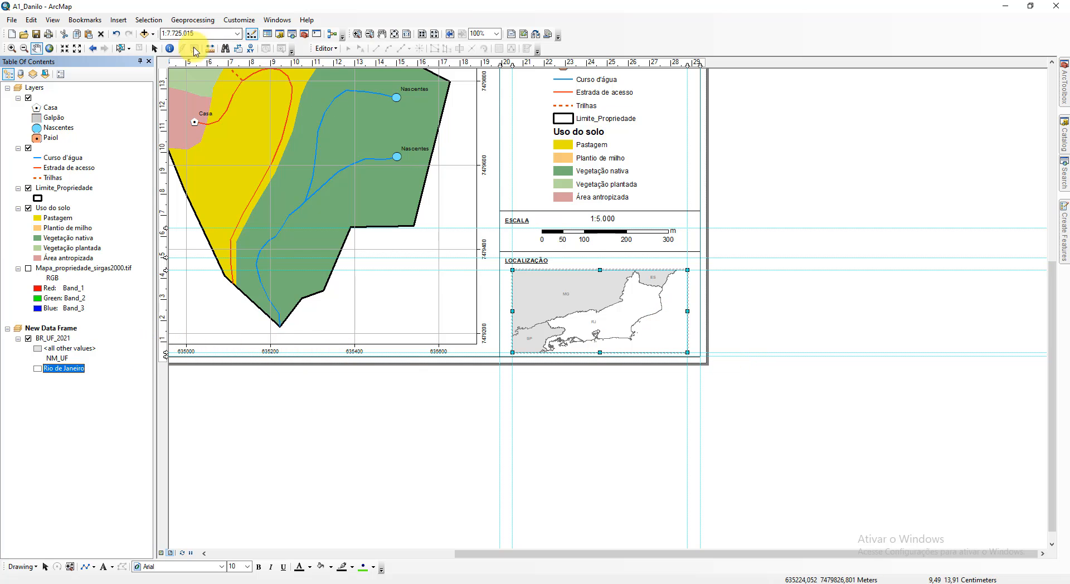
Step: Give the location map's data frame a Lt Blue background
click(154, 48)
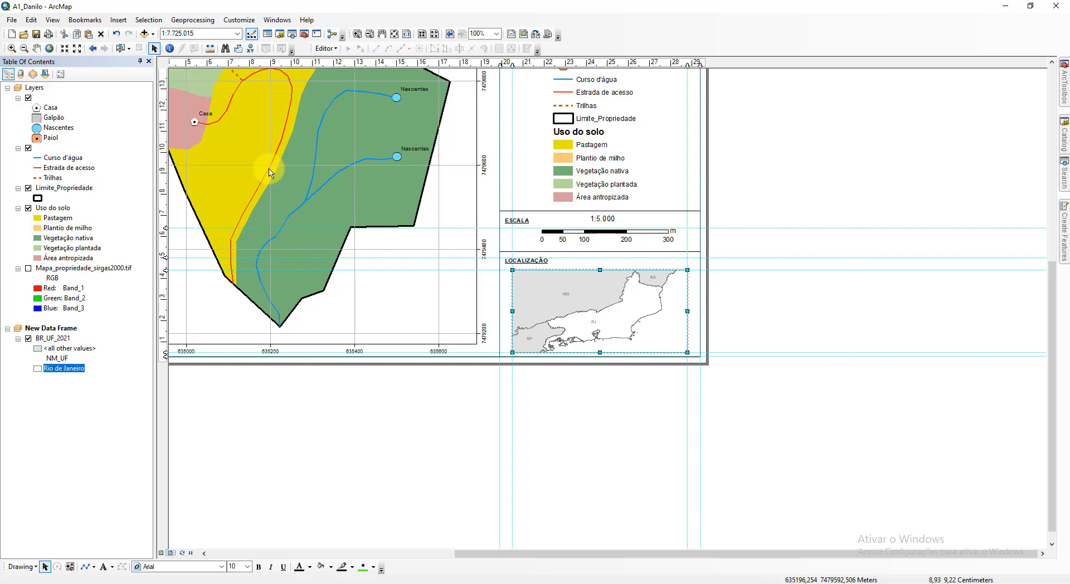
right_click(633, 308)
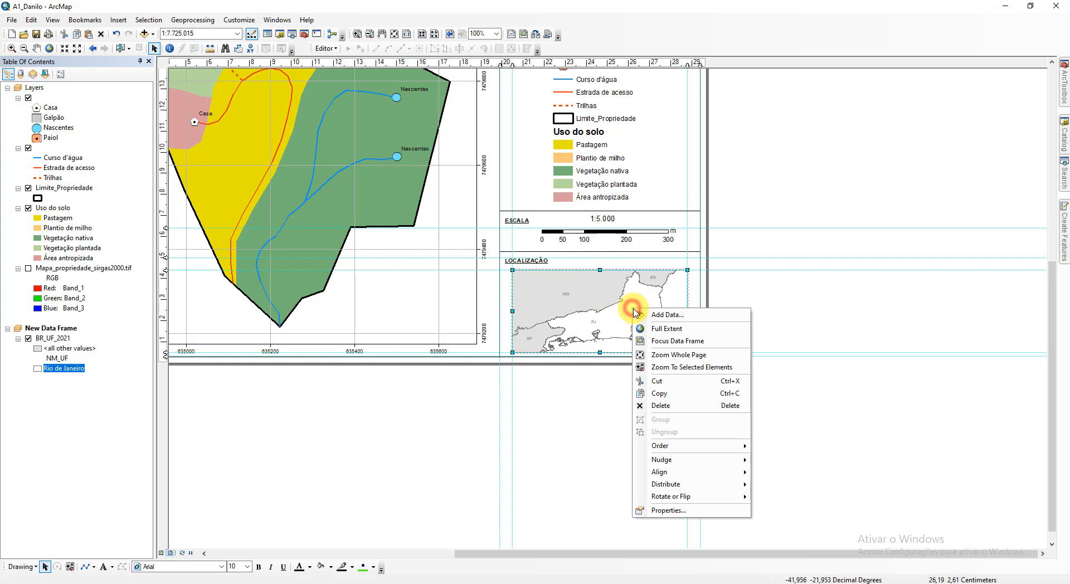
click(705, 513)
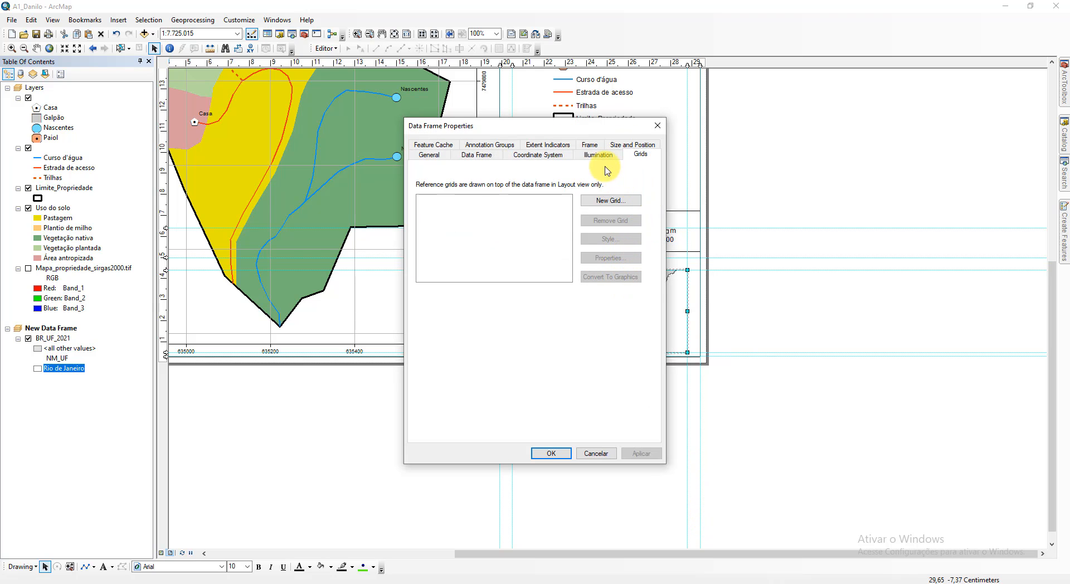
click(594, 146)
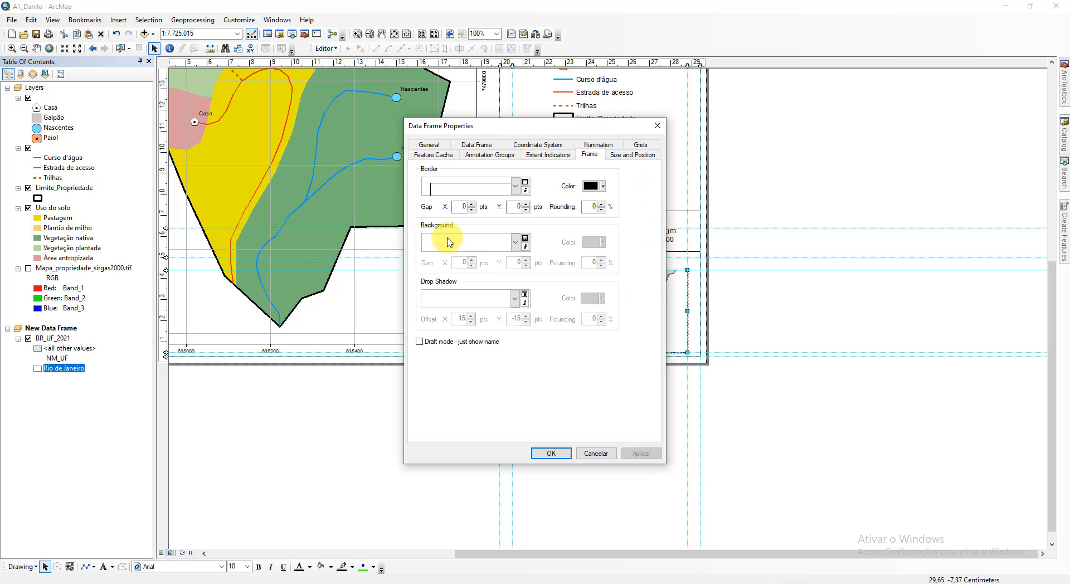
click(467, 241)
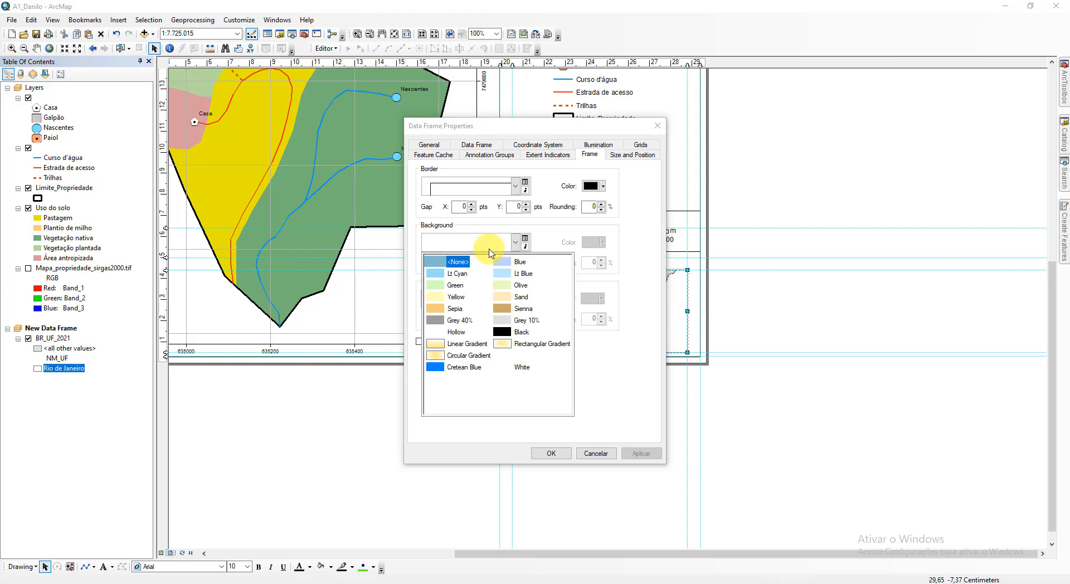
click(523, 274)
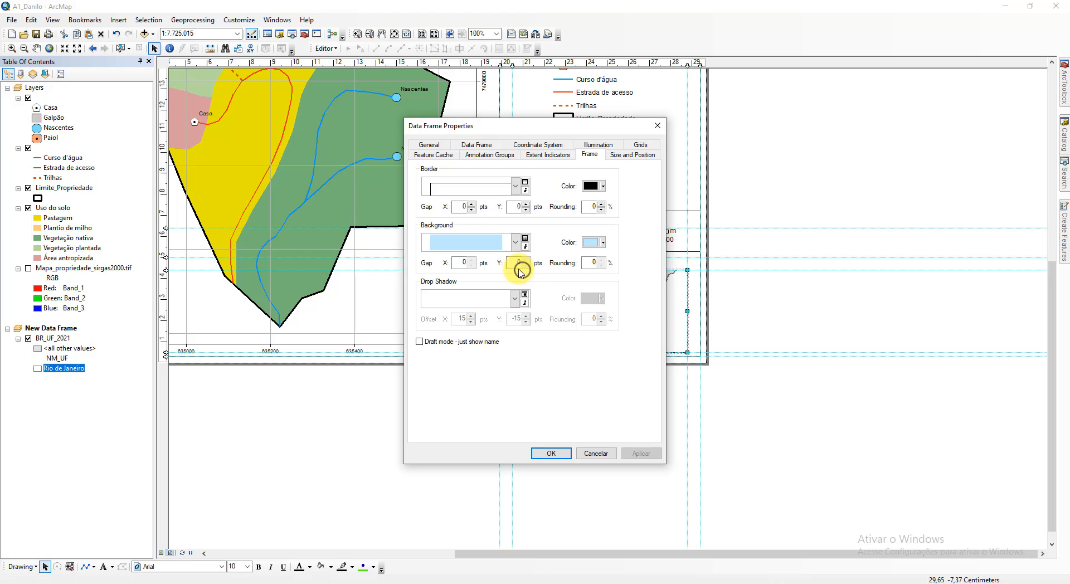
Step: Compare blue shades for the location map frame's background and choose the muted grayish blue
click(600, 245)
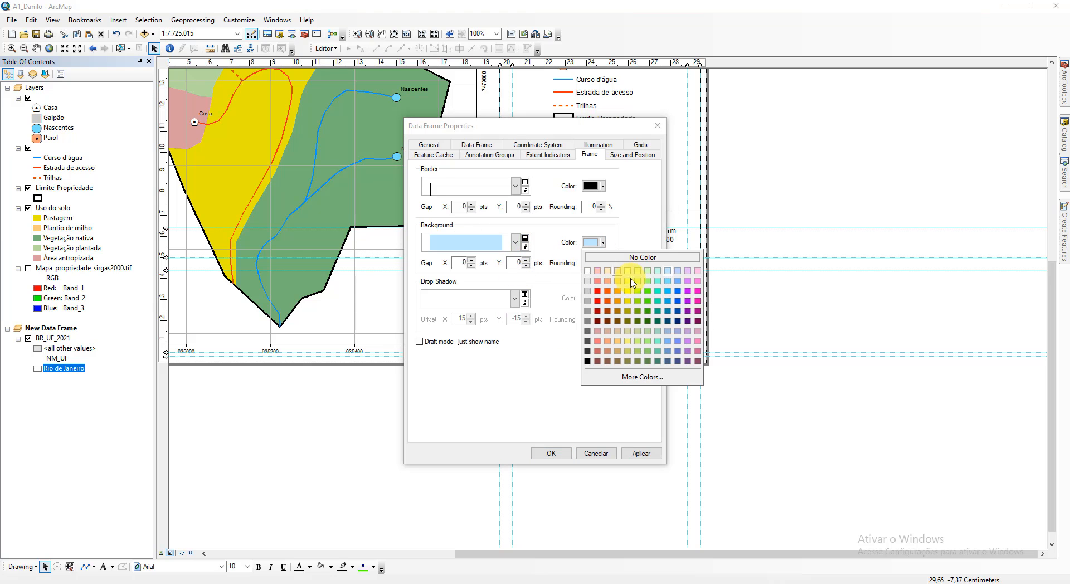
click(667, 331)
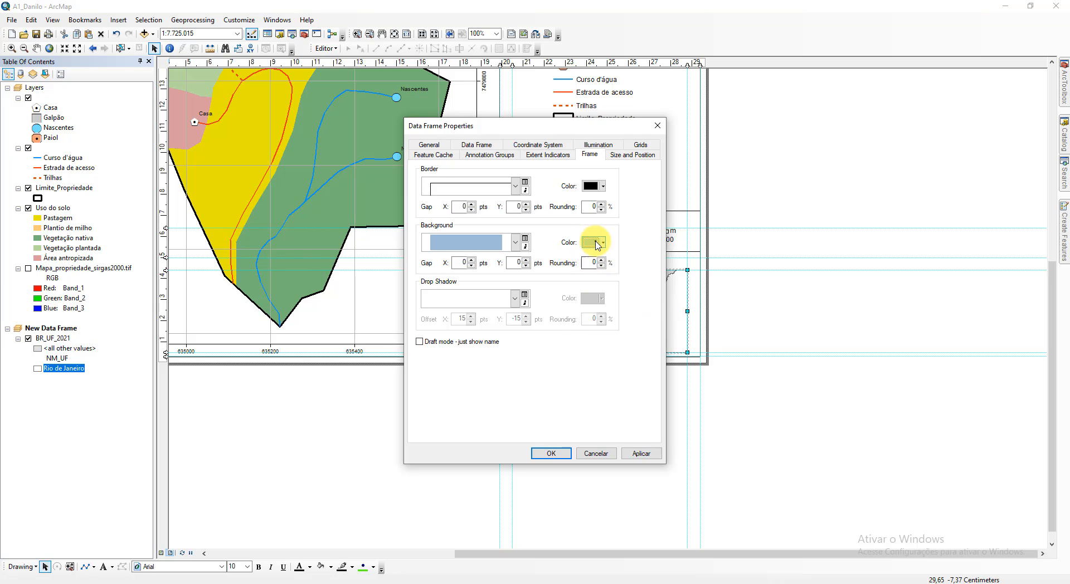
click(600, 241)
click(670, 344)
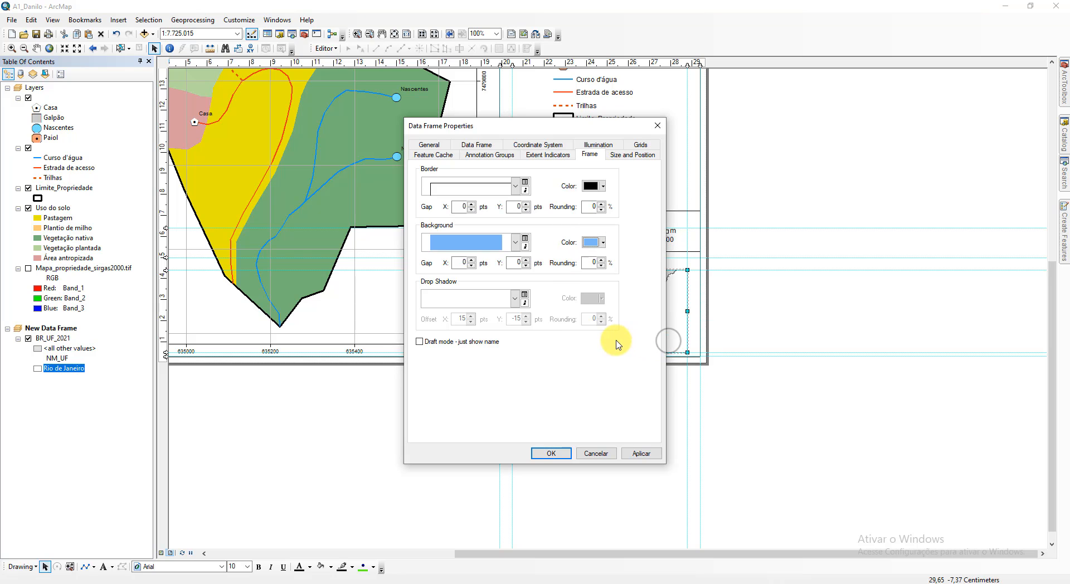
click(589, 242)
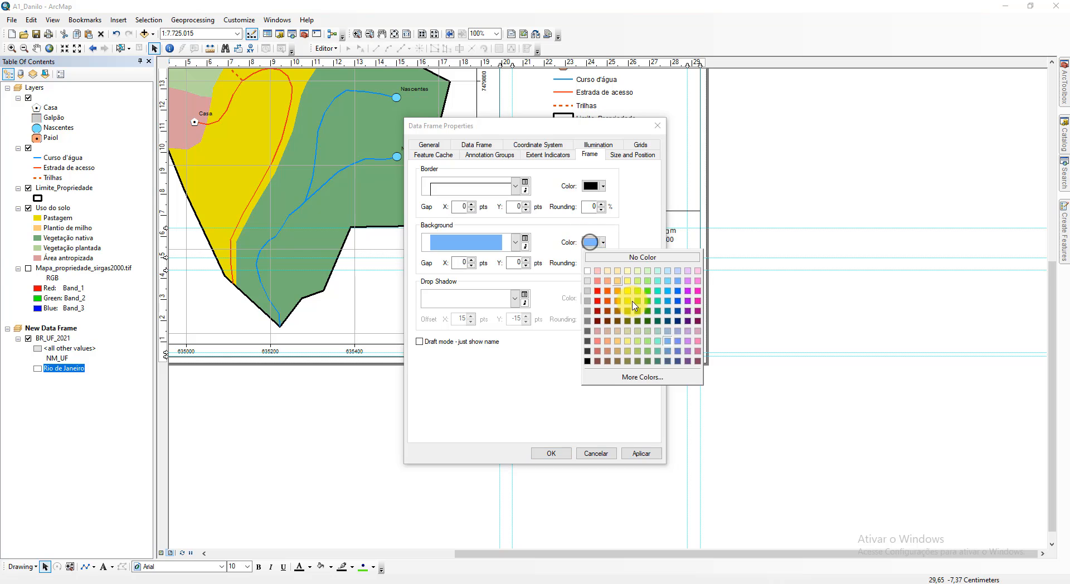
click(669, 334)
Step: Lighten the frame background with a custom HSV color of 209, 17, 90 and apply it to the location map
click(592, 241)
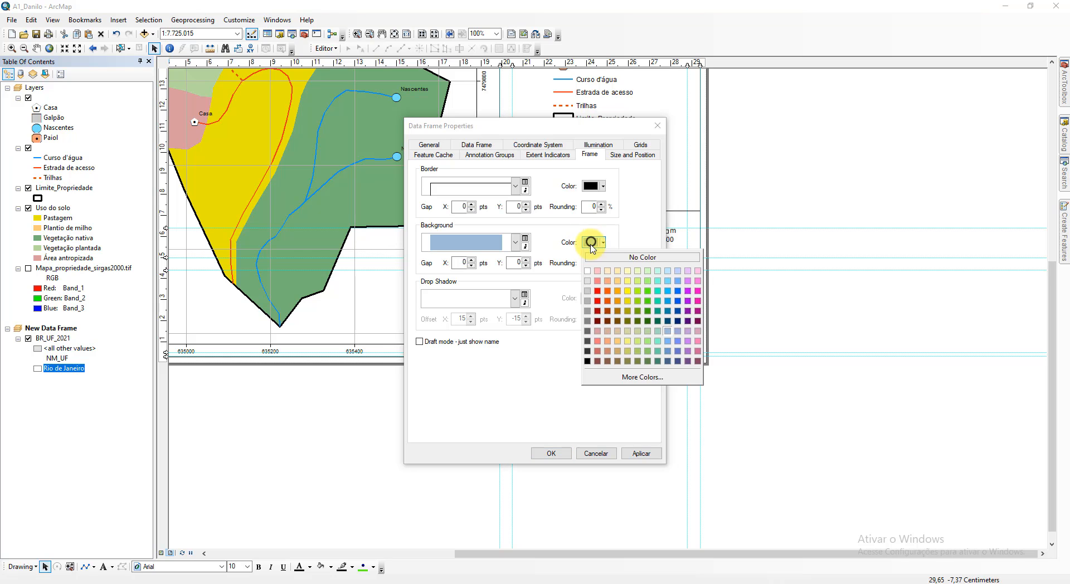
click(652, 379)
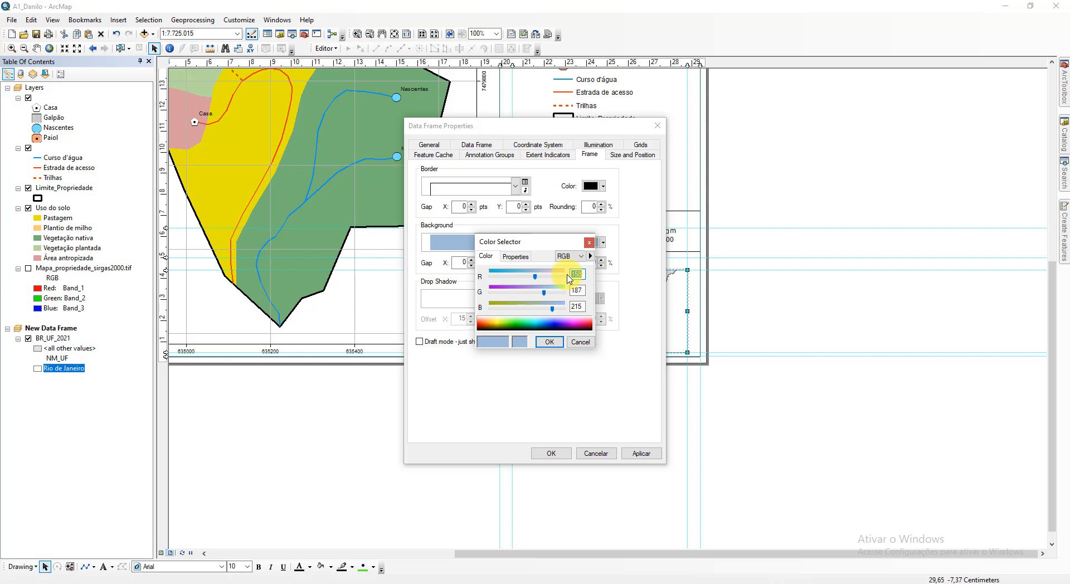
click(572, 256)
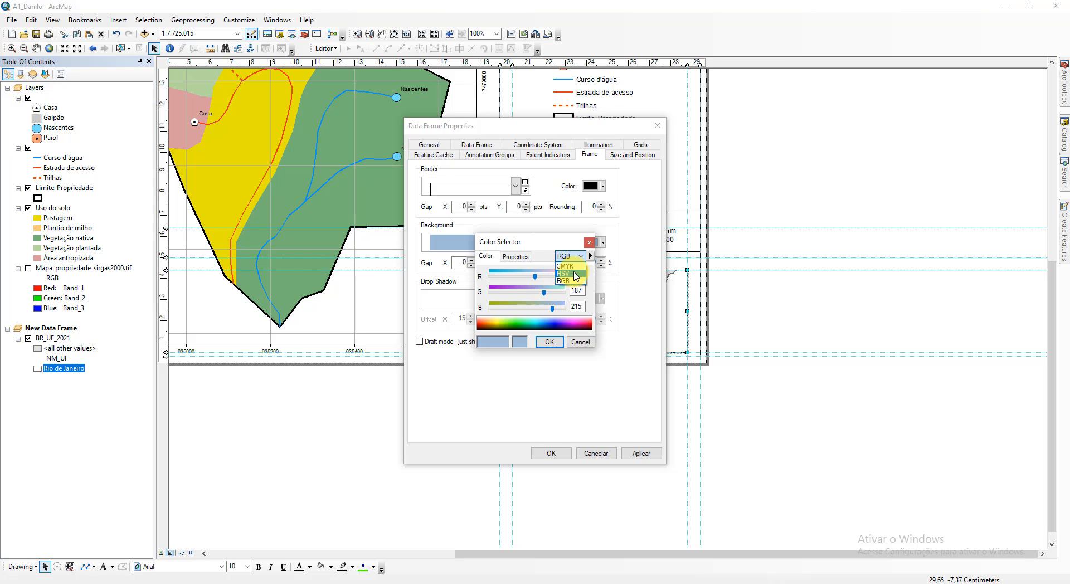
click(576, 274)
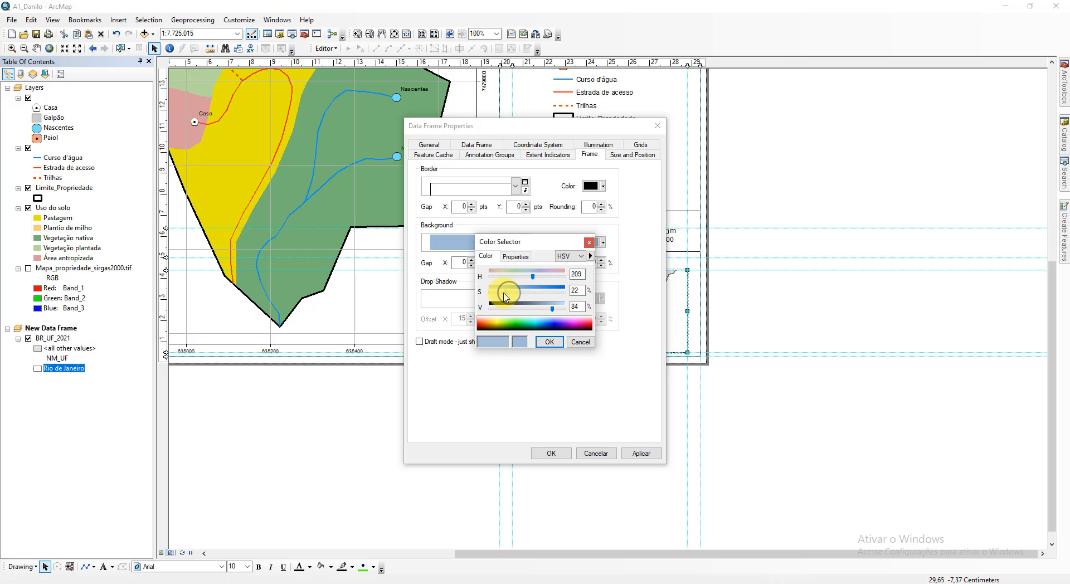
drag(504, 297, 498, 298)
click(572, 298)
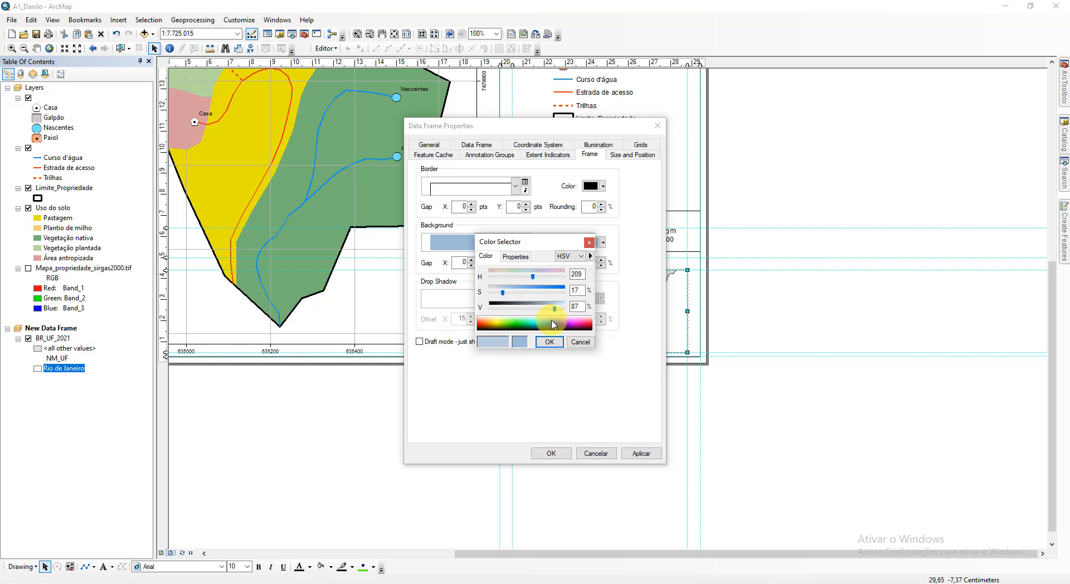
drag(556, 311, 559, 331)
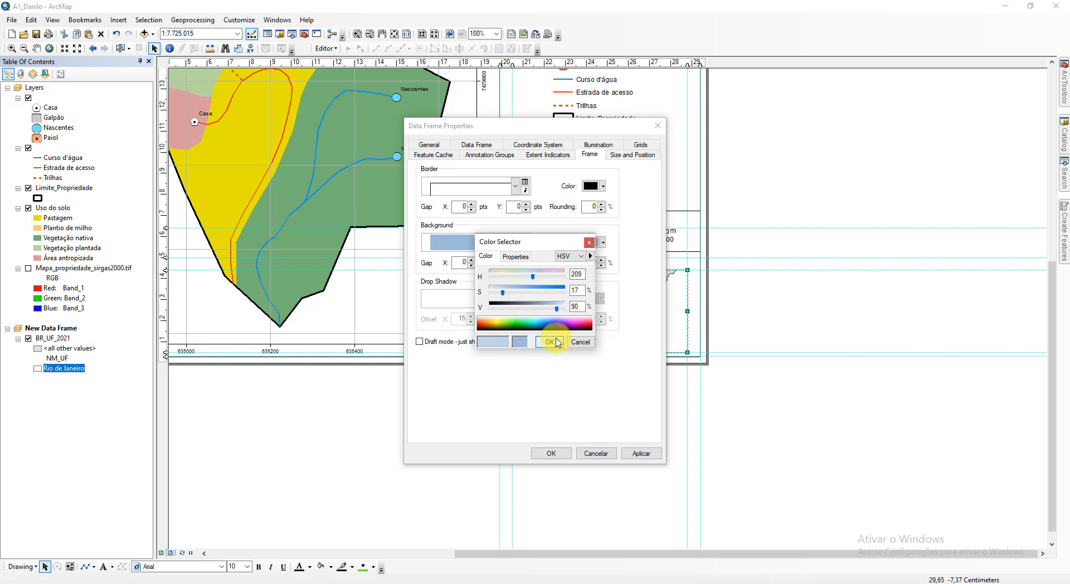
click(558, 343)
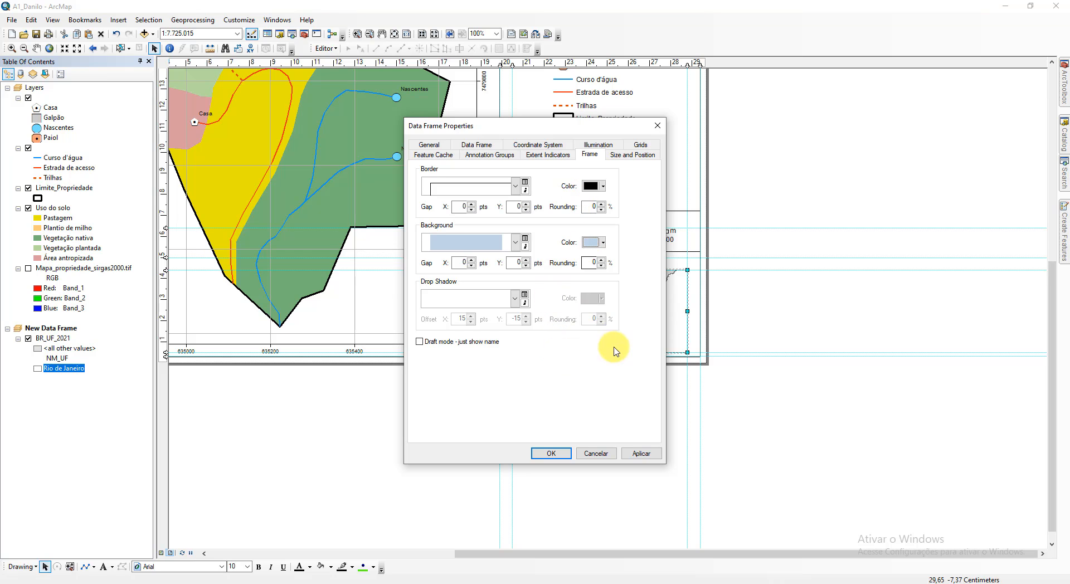
drag(611, 126, 450, 98)
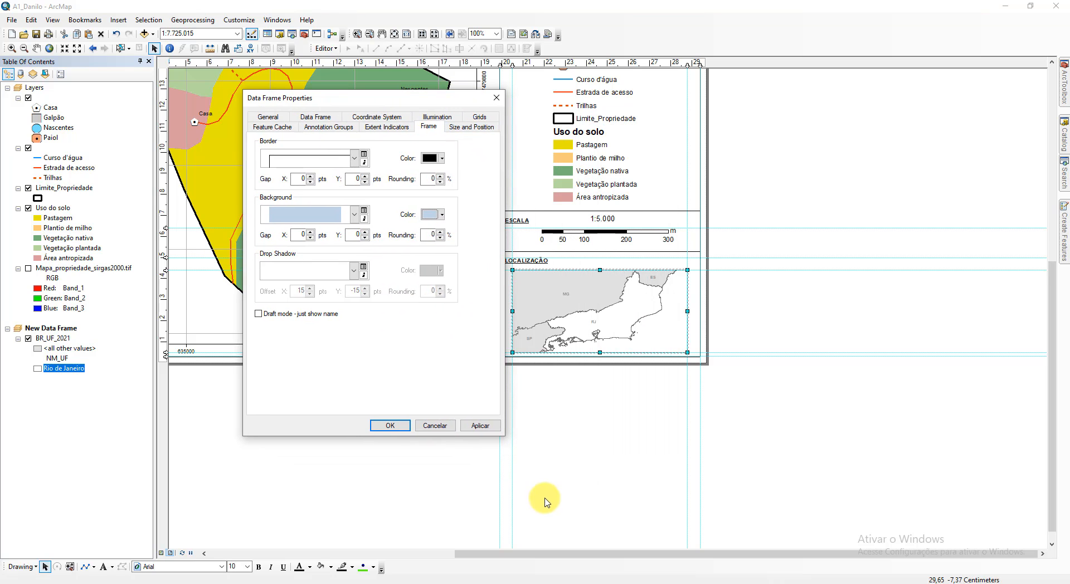
click(480, 426)
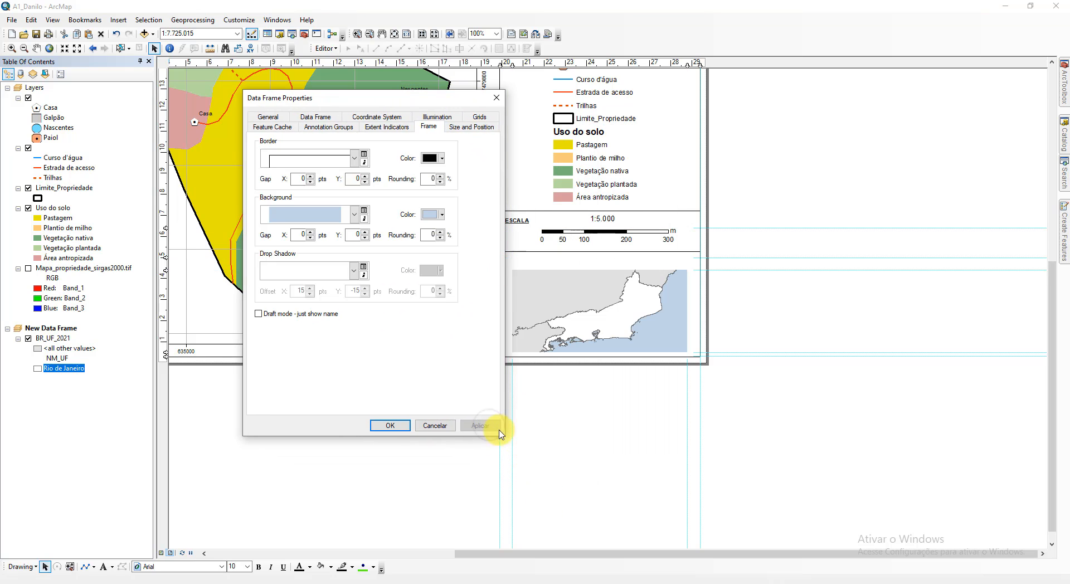
Step: Refine the location map's background color to HSV 209, 20, 94 and apply it
click(427, 214)
click(478, 351)
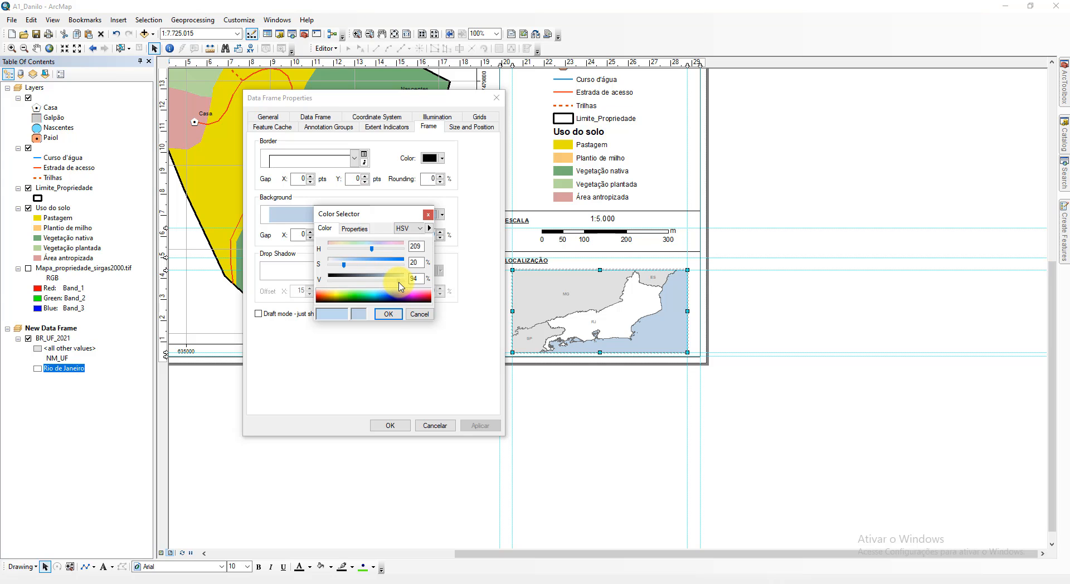
click(386, 316)
click(478, 425)
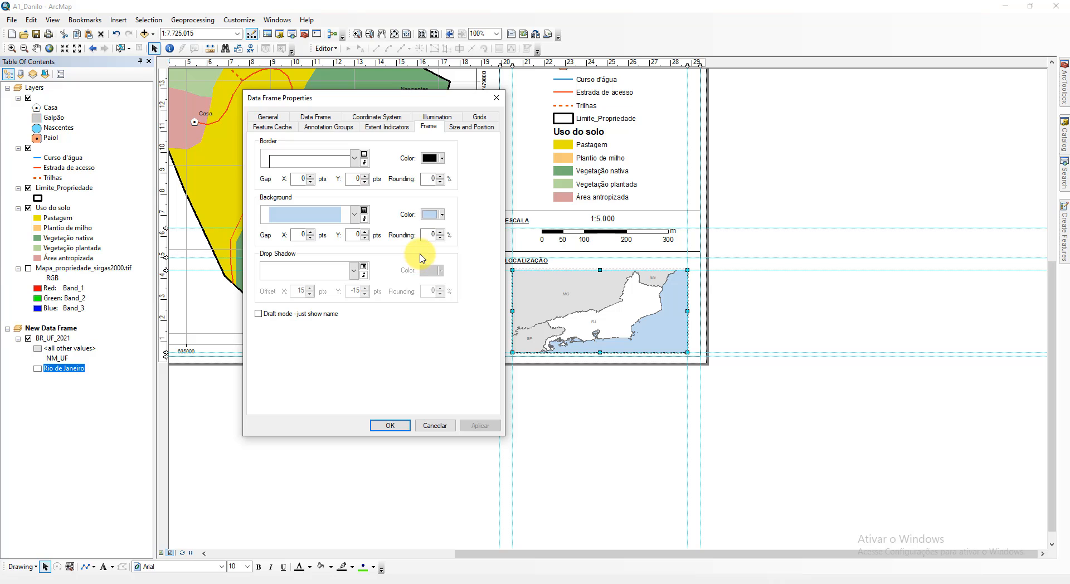
Step: Add an extent indicator for the Layers data frame to the location map and apply it
click(382, 129)
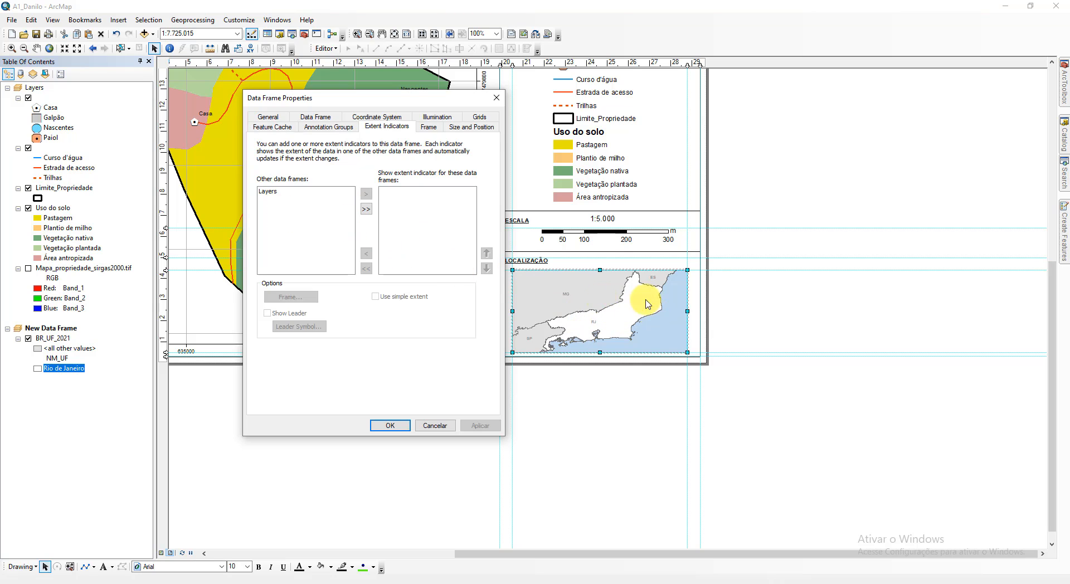
click(268, 192)
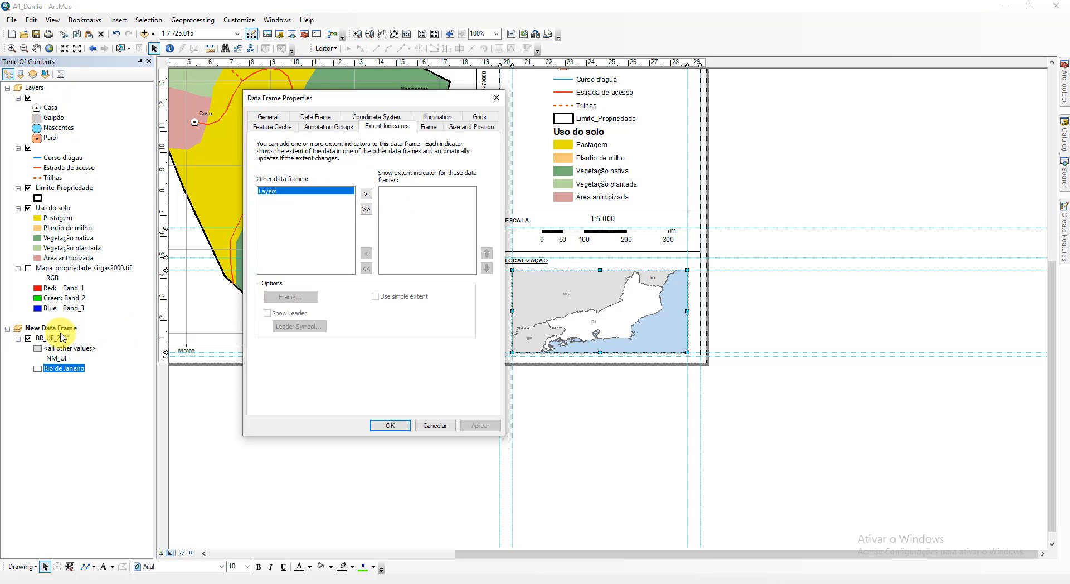
click(366, 194)
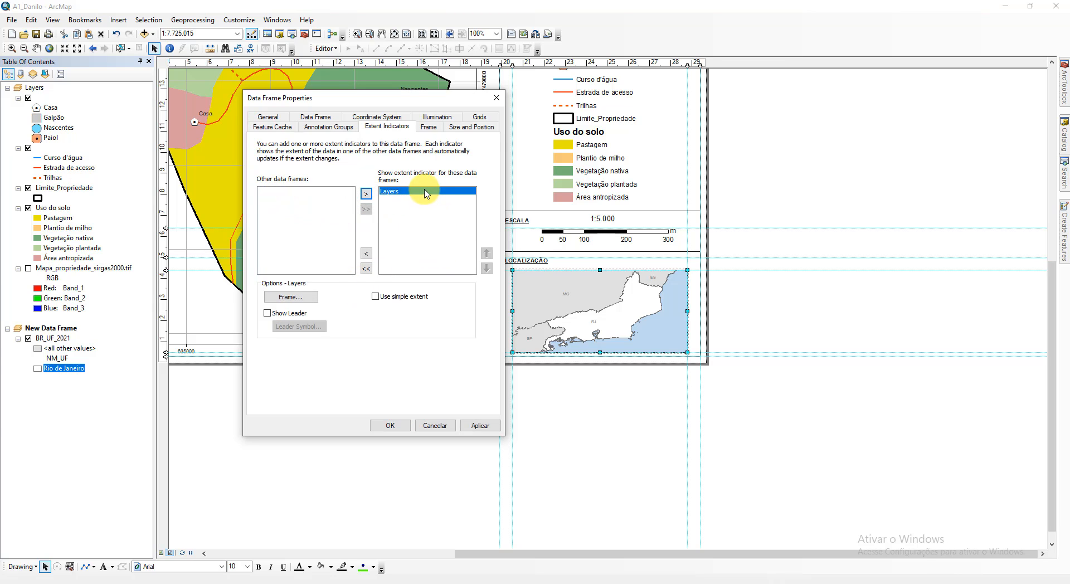
click(480, 425)
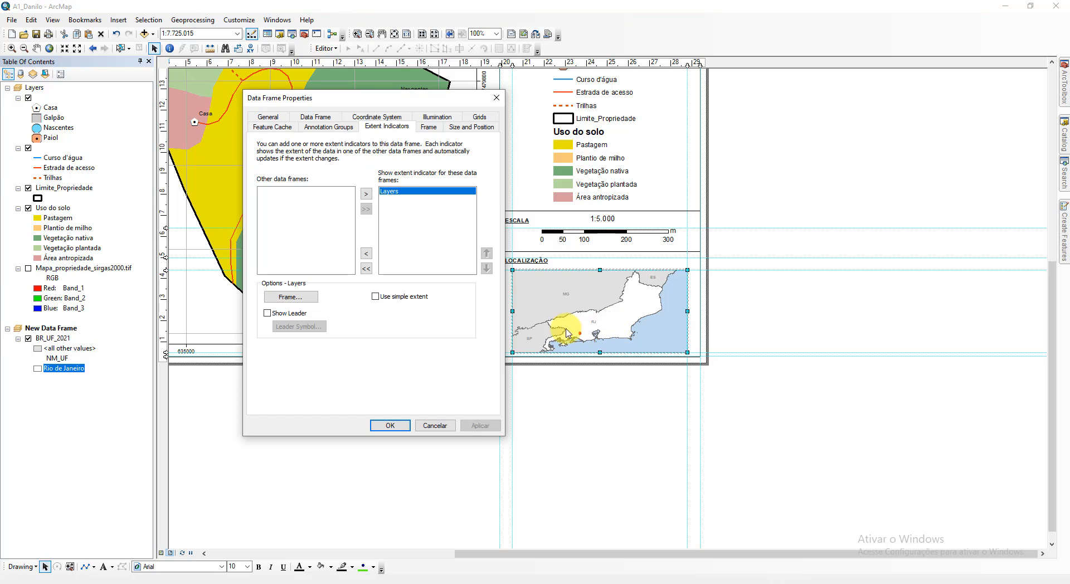
Step: Give the Layers extent indicator on the location map a red 3.5 Point border and apply it
click(286, 297)
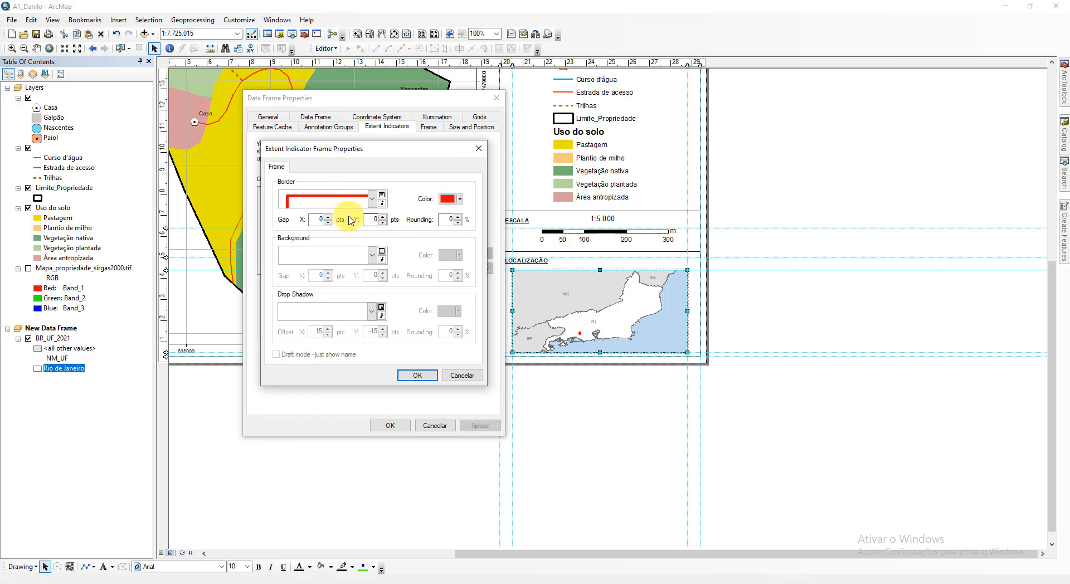
click(338, 199)
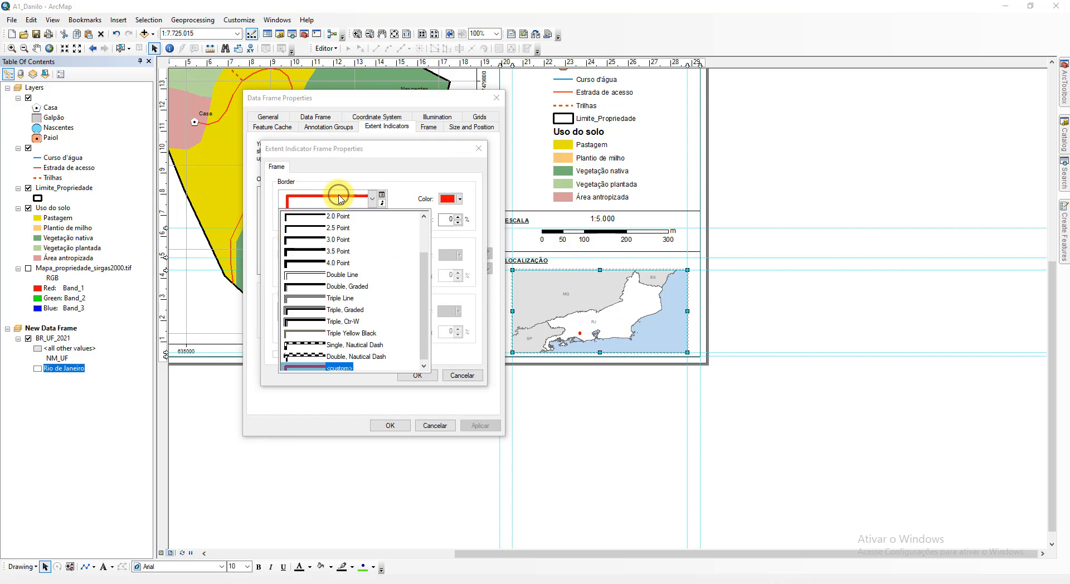
click(338, 251)
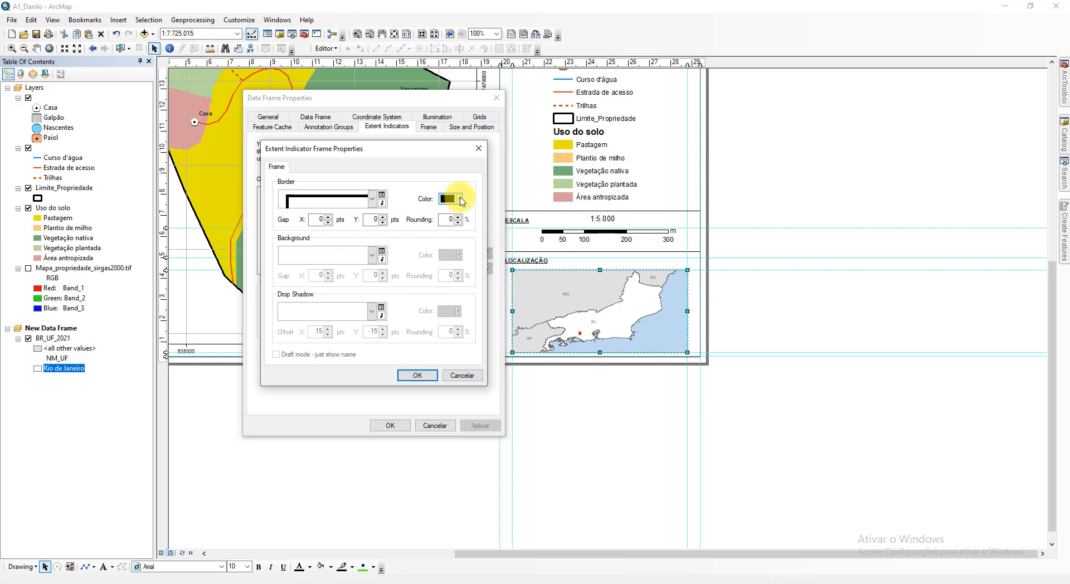
click(460, 200)
click(456, 248)
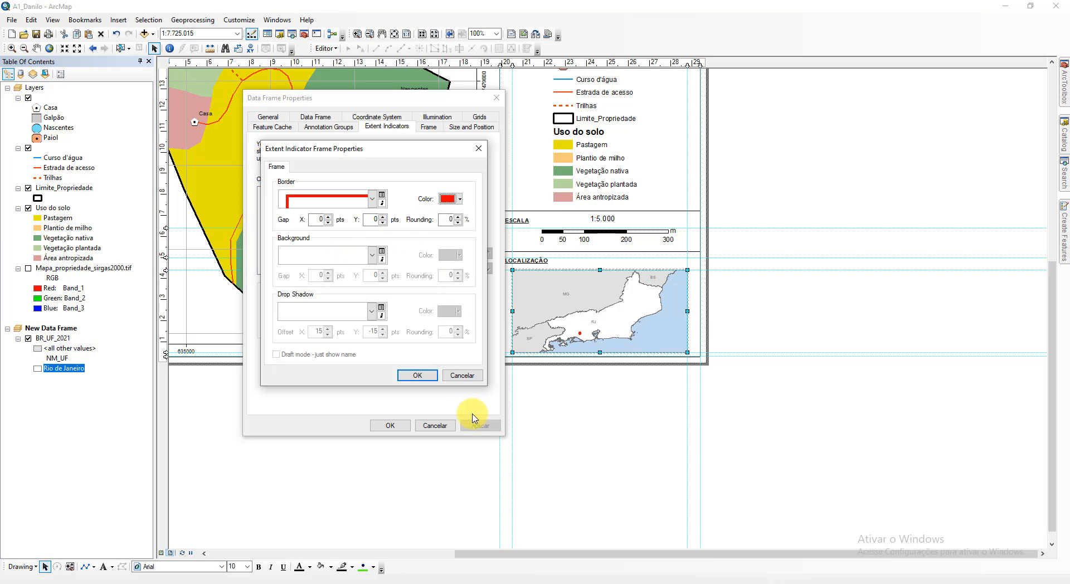
click(419, 376)
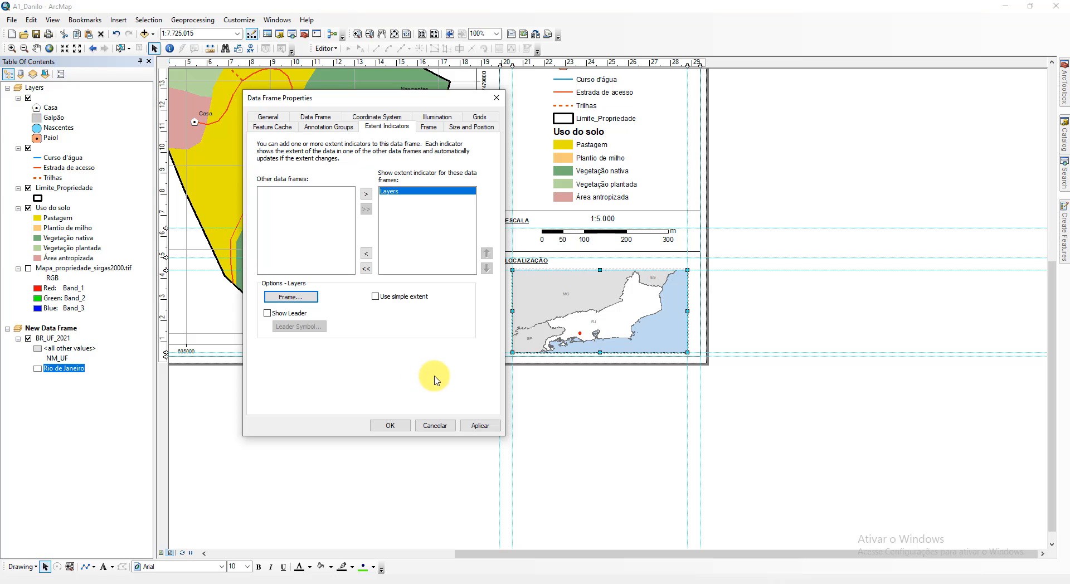
click(479, 426)
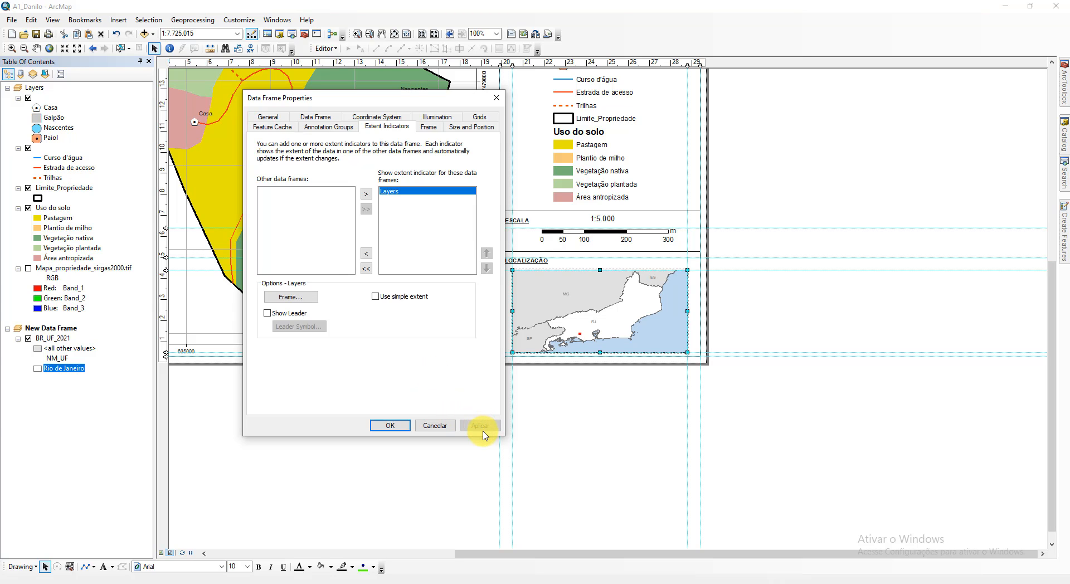
click(390, 427)
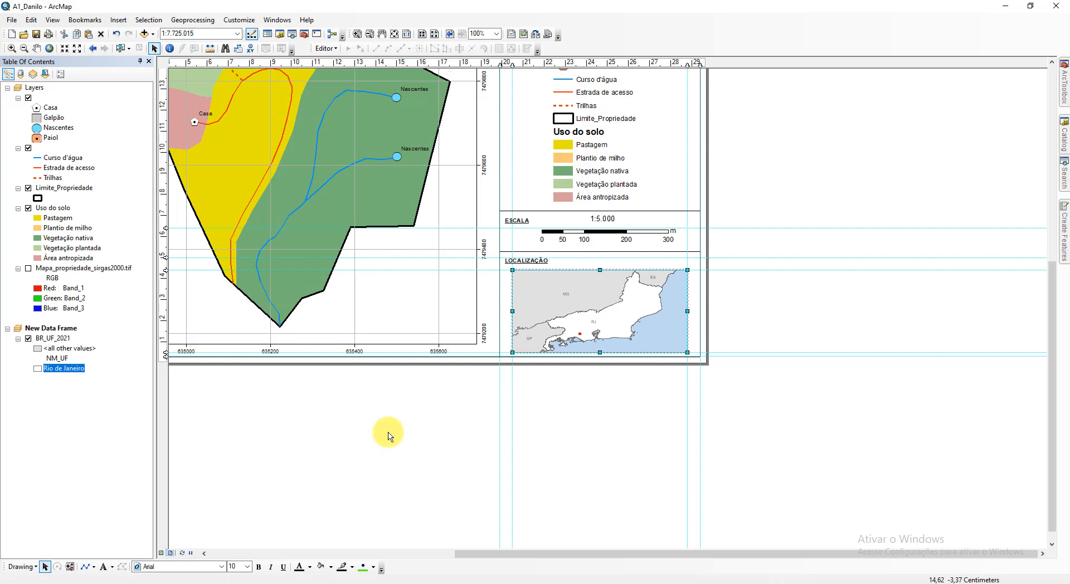
Step: Export the full map layout as a 300 dpi JPEG in the 7_Avaliacoes folder, with a file name ending in MapaFinal
click(394, 34)
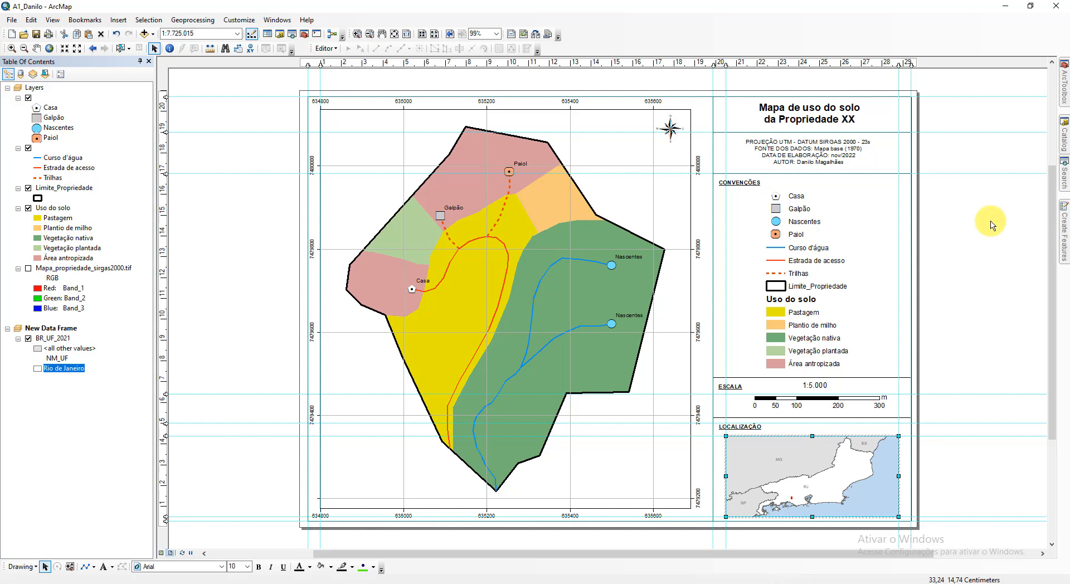
click(14, 22)
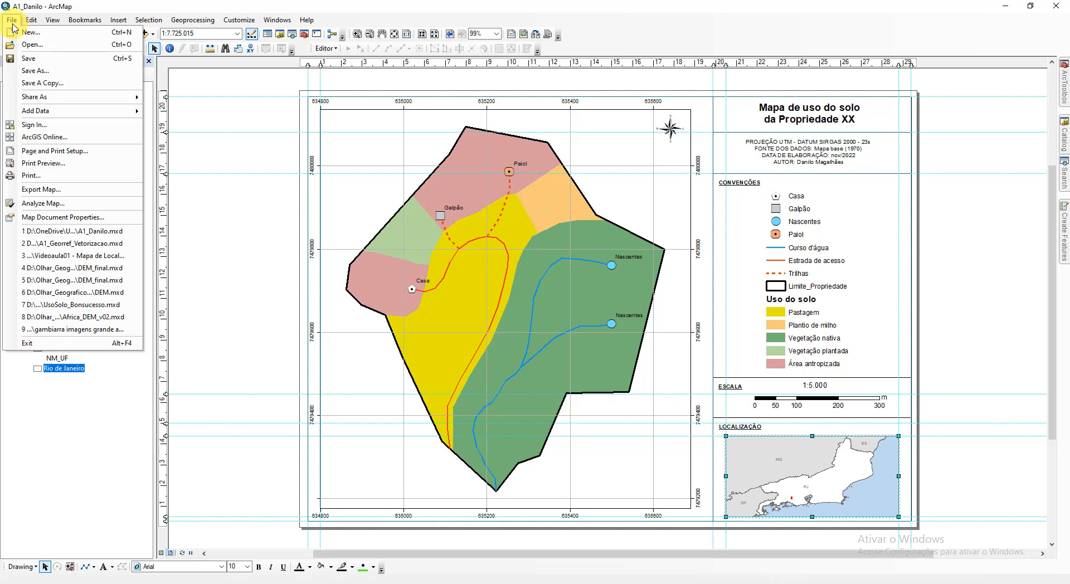
click(73, 190)
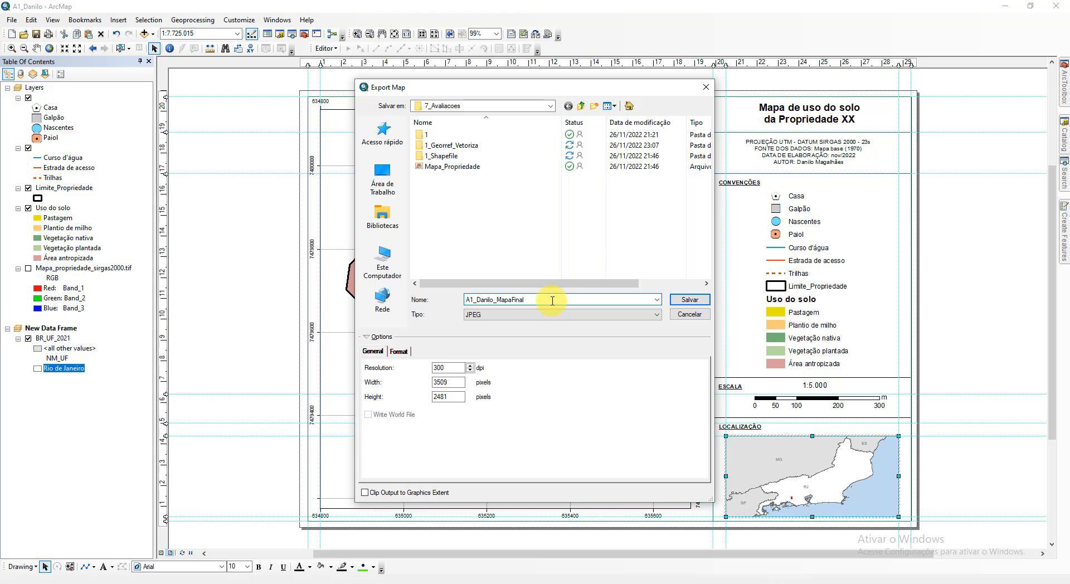
click(686, 299)
Step: Open the exported final map image from the 7_Avaliacoes folder in the photo viewer and compare it with the Mapa_Propriedade image
mouse_move(96, 580)
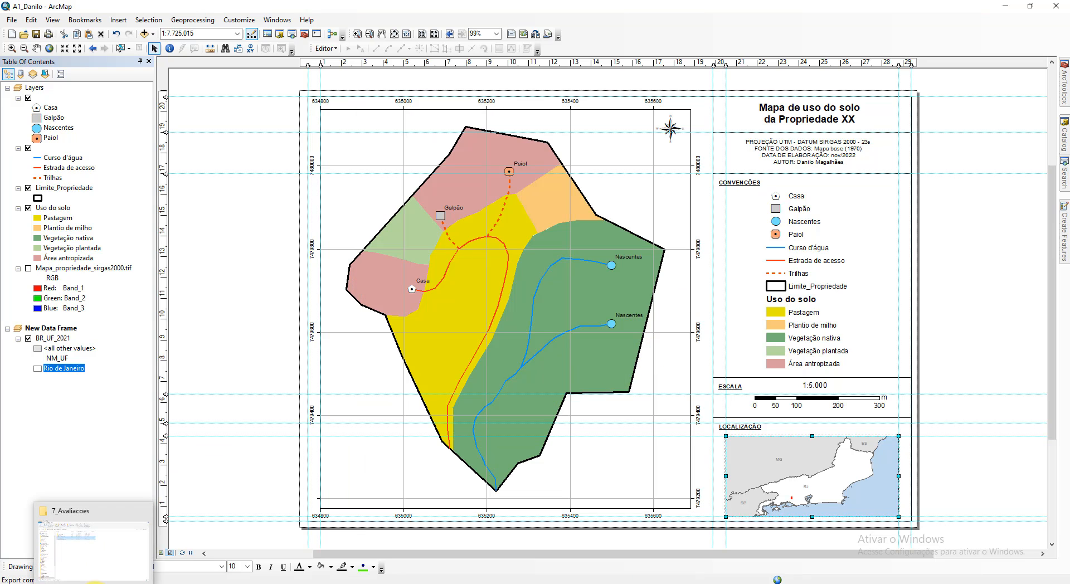
click(95, 572)
click(294, 317)
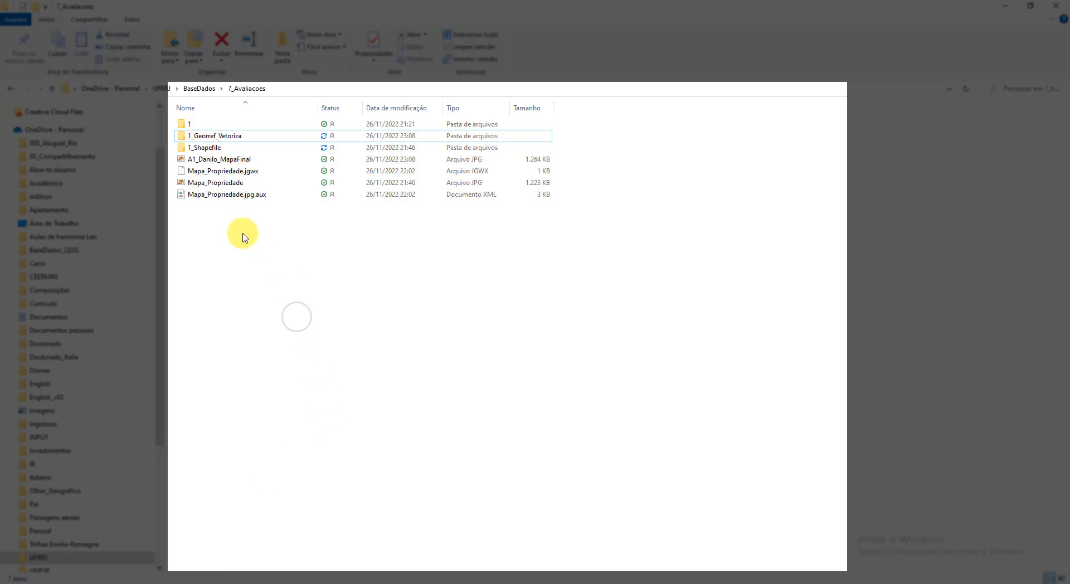
double_click(237, 160)
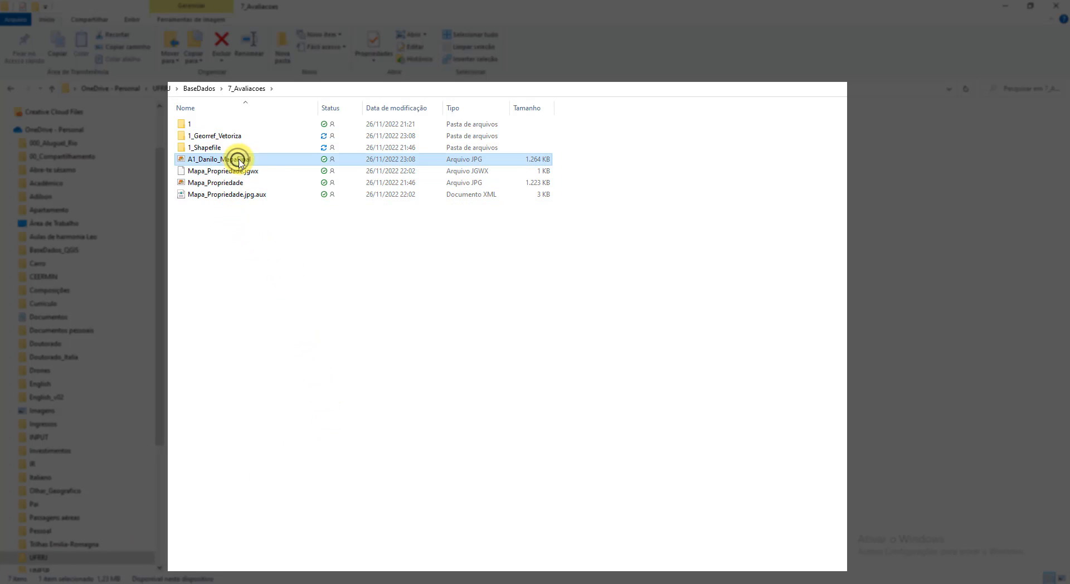
key(Right)
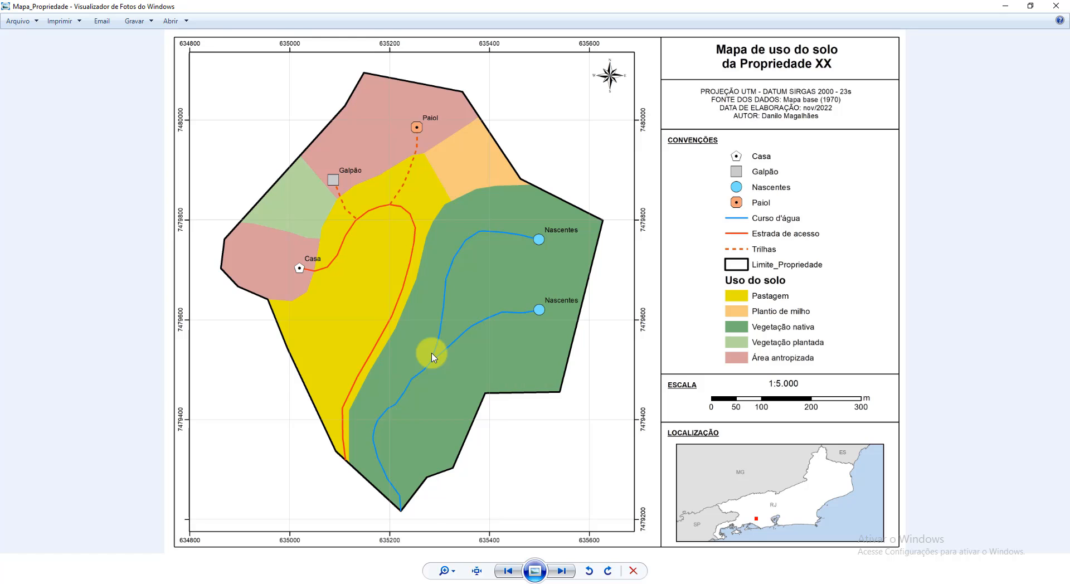
key(Left)
key(Right)
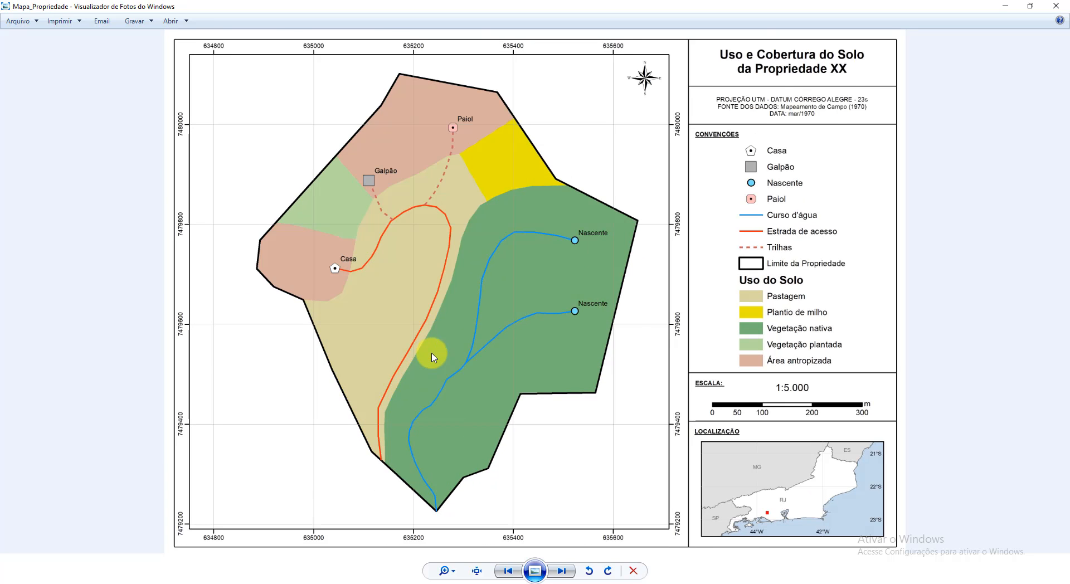
key(Left)
key(Right)
key(Left)
key(Right)
key(Left)
key(Right)
key(Left)
key(Right)
key(Left)
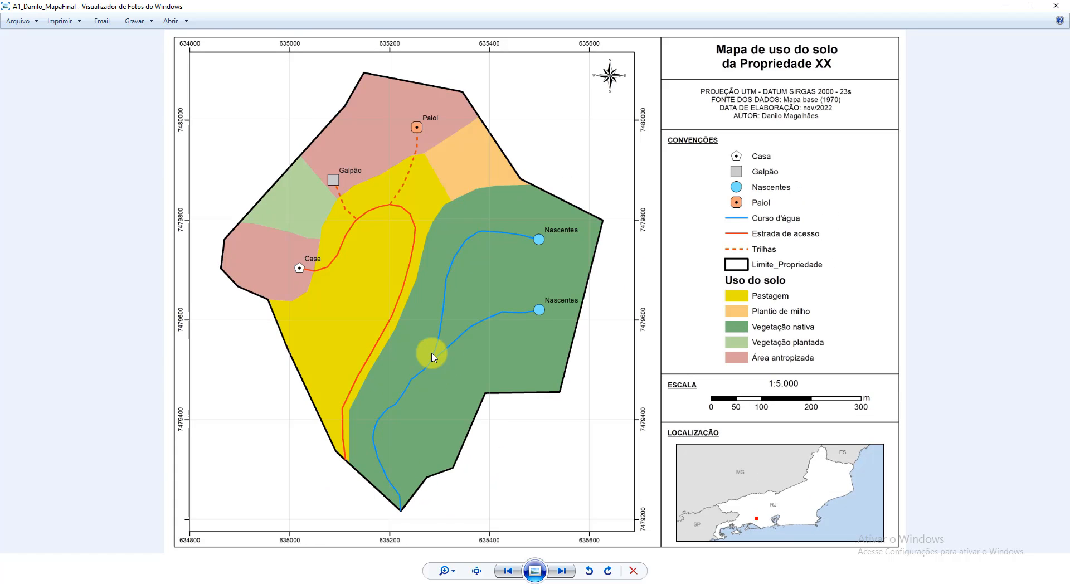
key(Right)
key(Escape)
click(1010, 6)
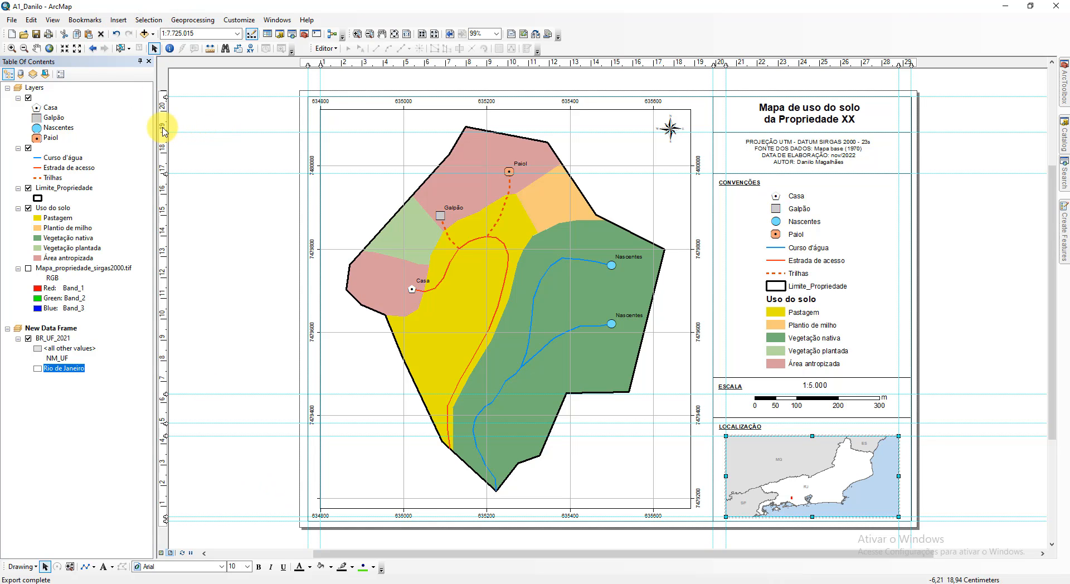
Step: Return to ArcMap, start sharing the project as a map package saved to file, and analyze it for errors
click(12, 21)
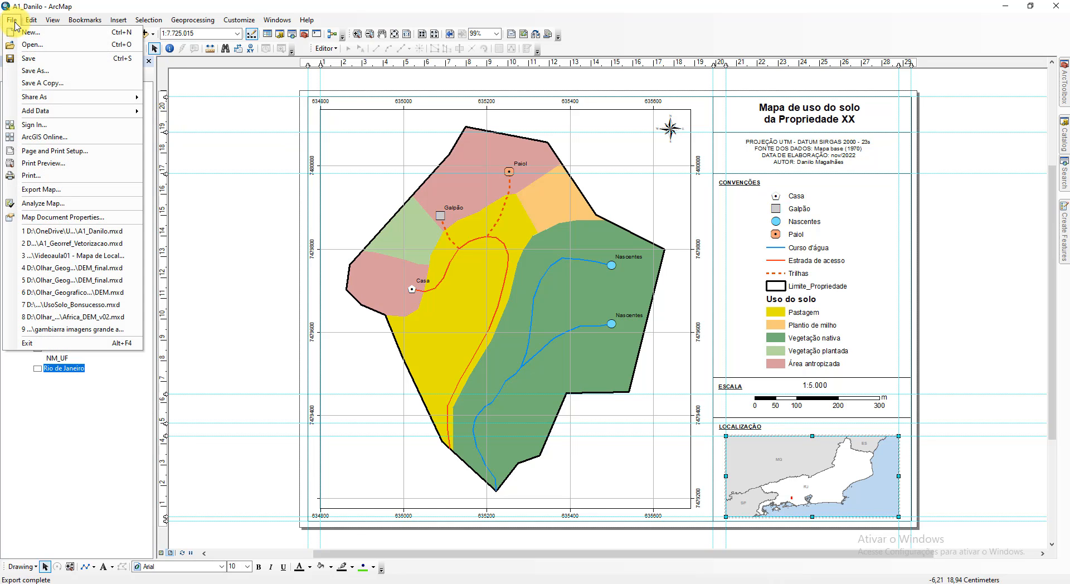
mouse_move(76, 99)
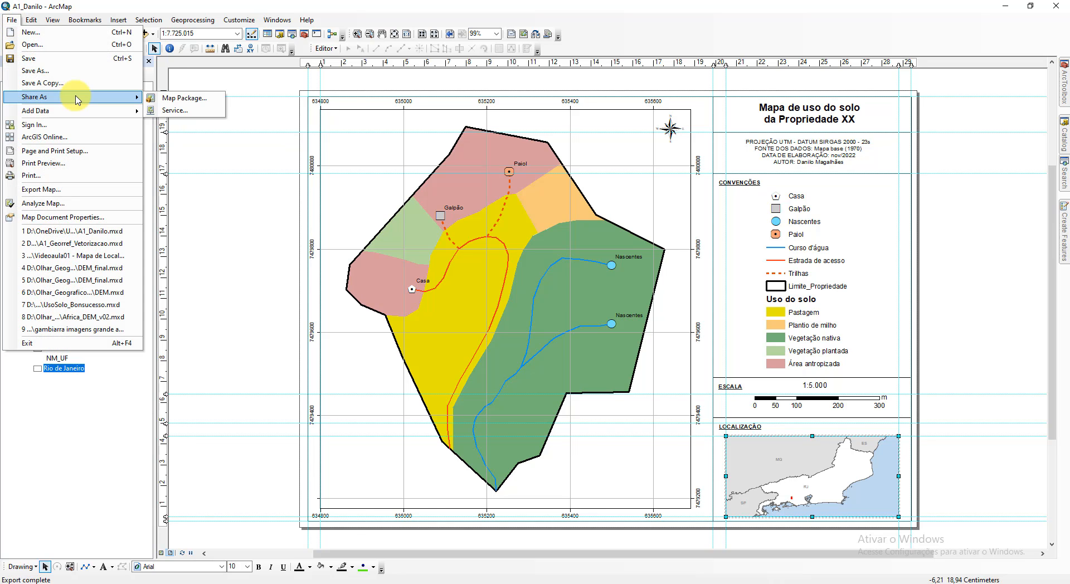
click(205, 100)
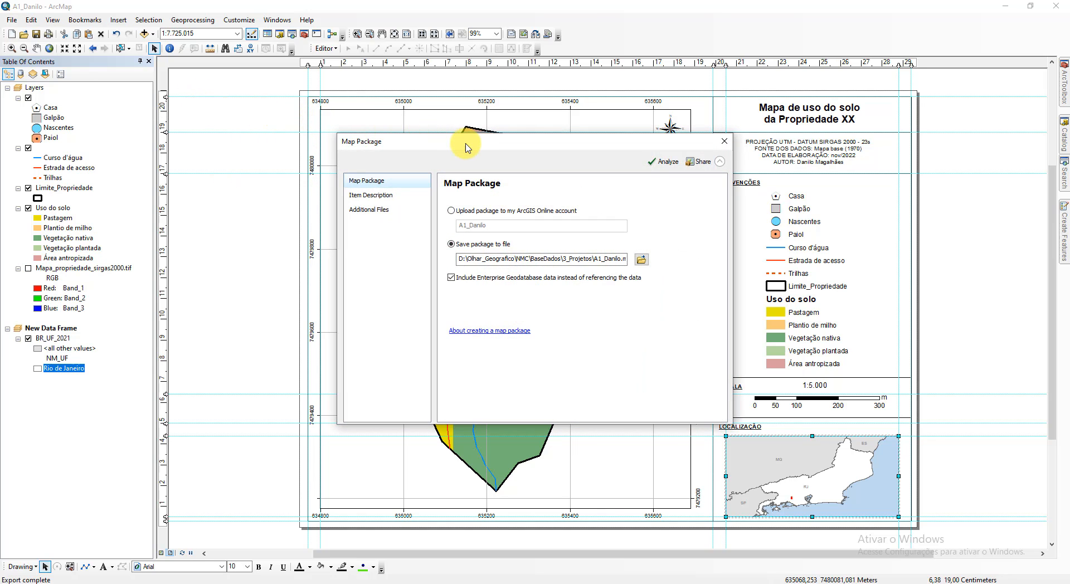
drag(466, 143, 441, 90)
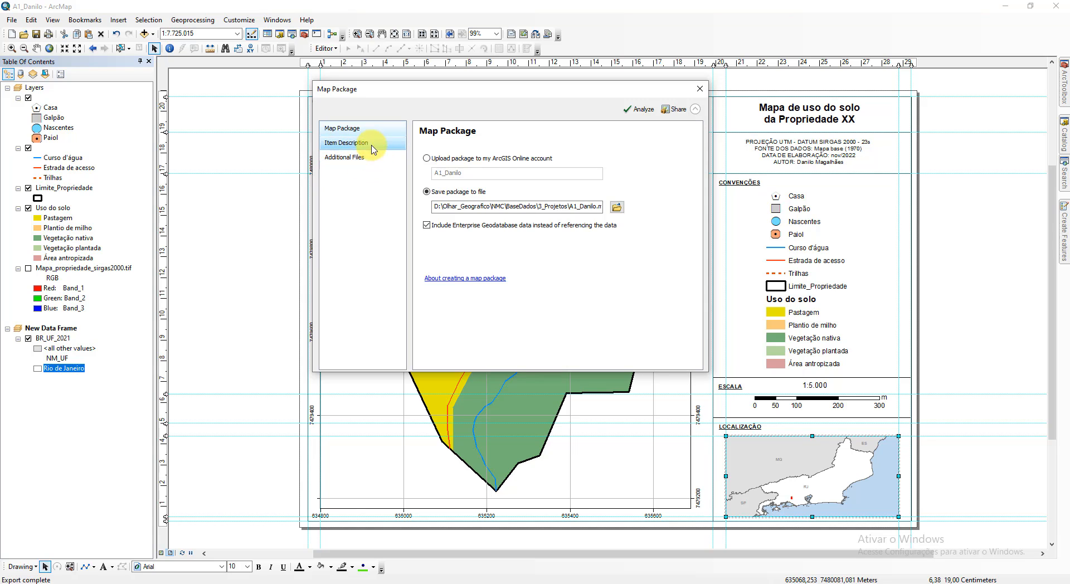
click(638, 110)
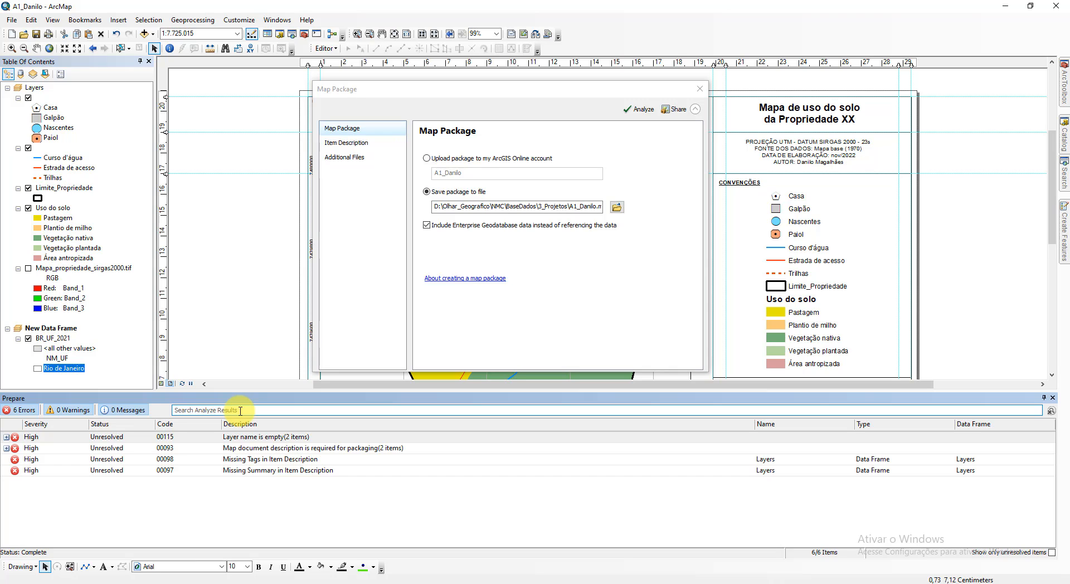
Step: Resolve the first empty layer name error by giving the unnamed line layer a placeholder name of repeated a's
click(6, 437)
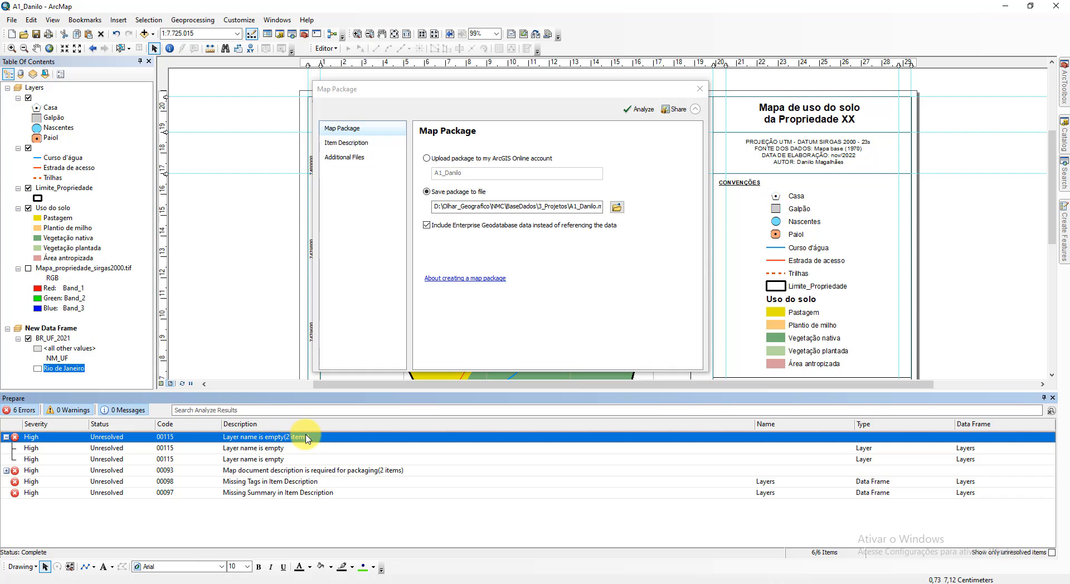
double_click(275, 438)
click(6, 437)
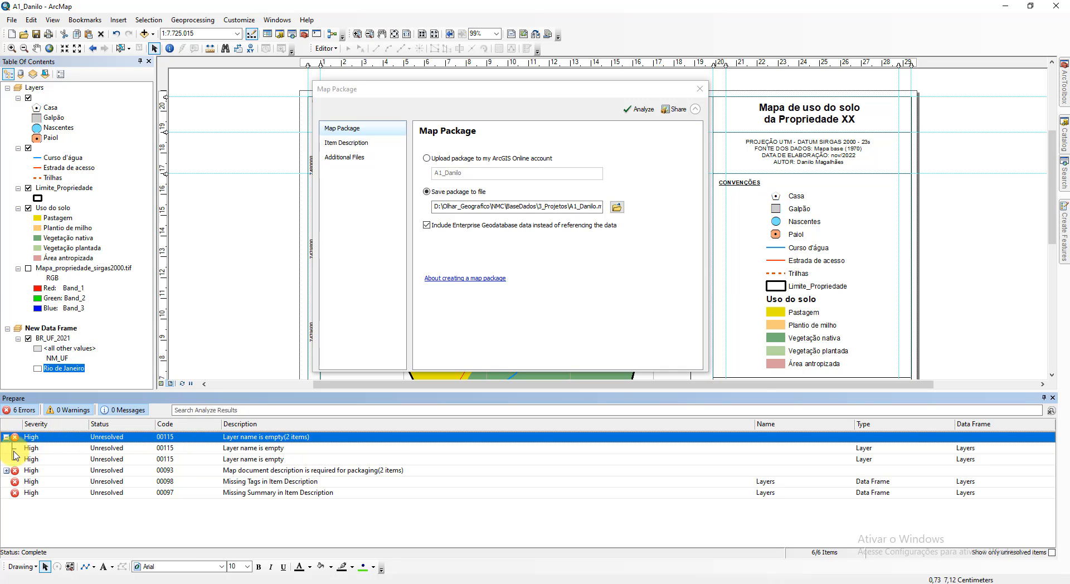
click(260, 448)
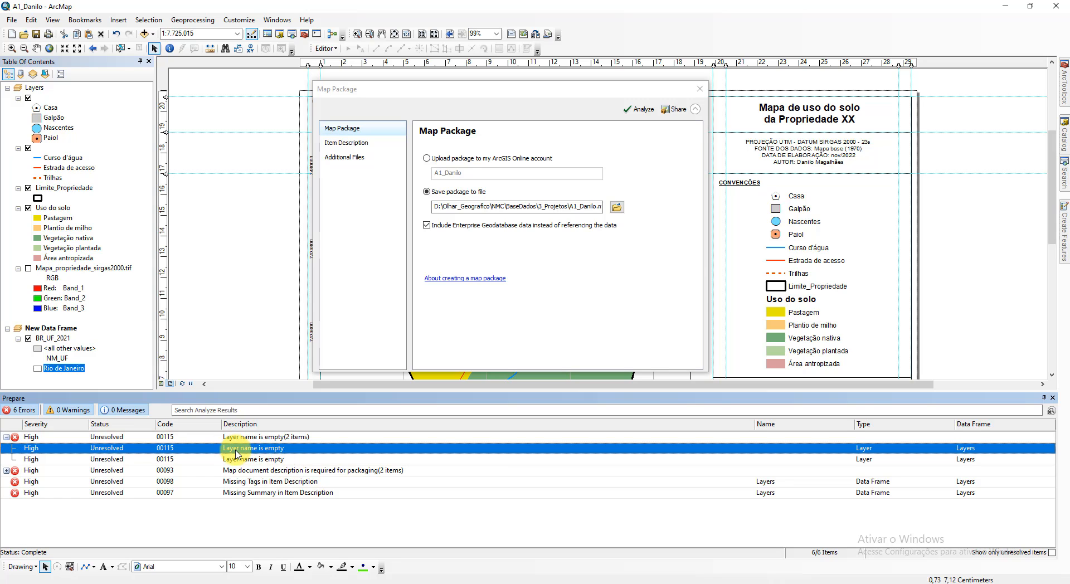
double_click(260, 450)
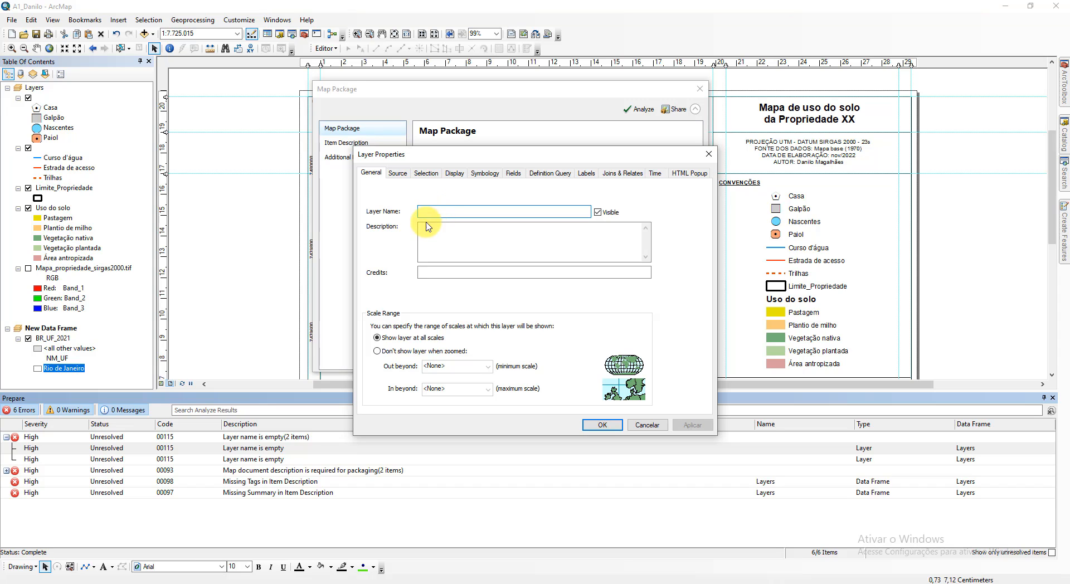
text(aaaaaaaaaaaaaaaaaa)
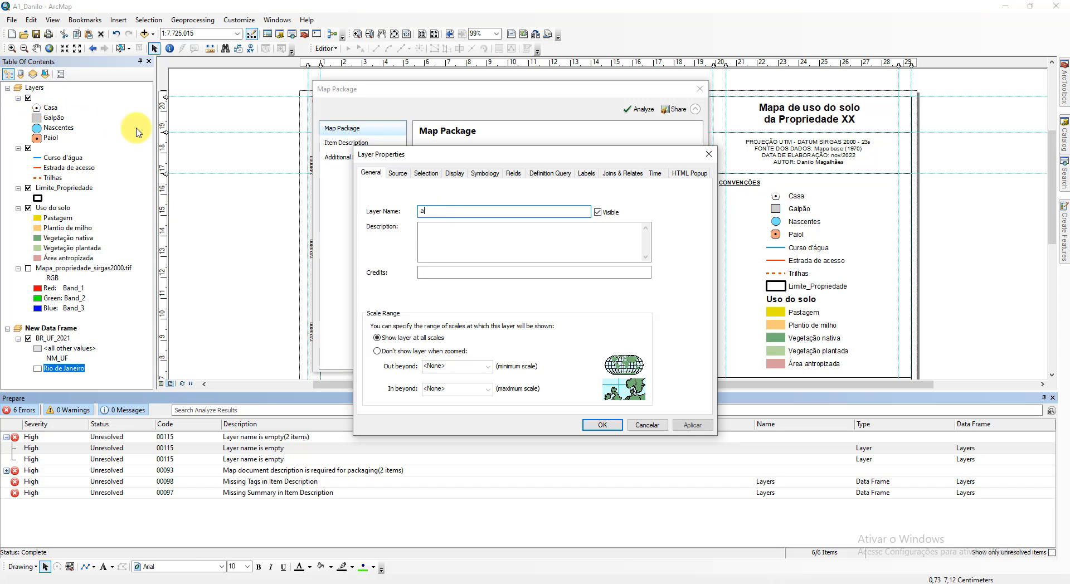
click(603, 424)
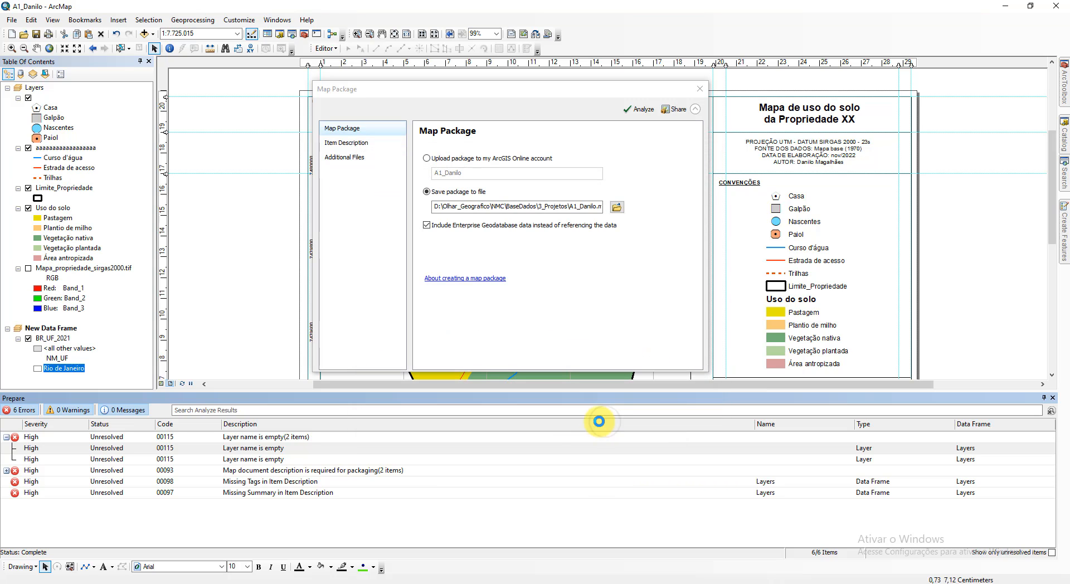
Step: Give the unnamed point layer a placeholder name of repeated b's and analyze the map package again
double_click(263, 460)
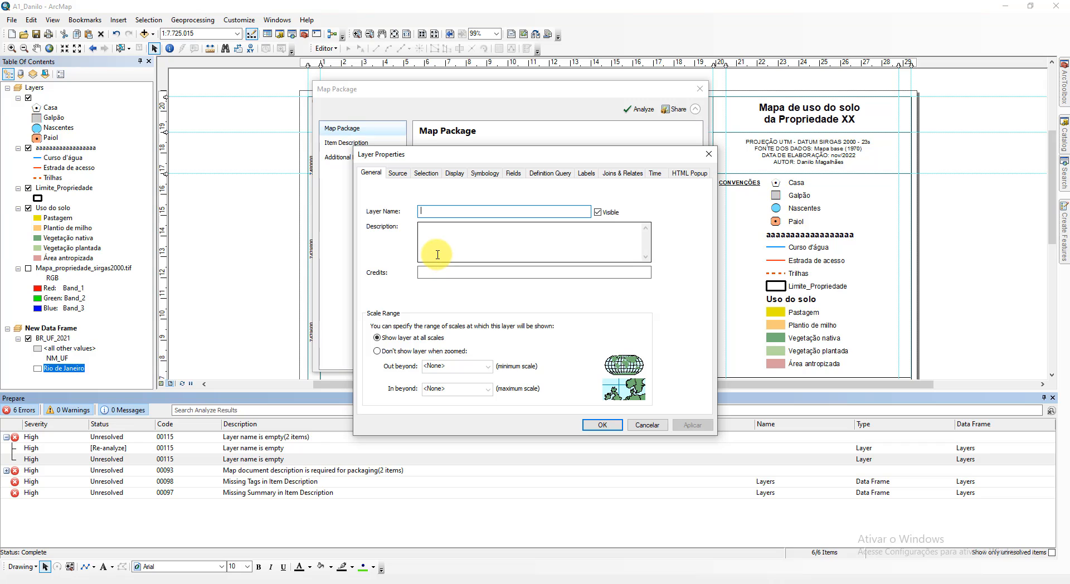
text(bbbbbbbbbbb)
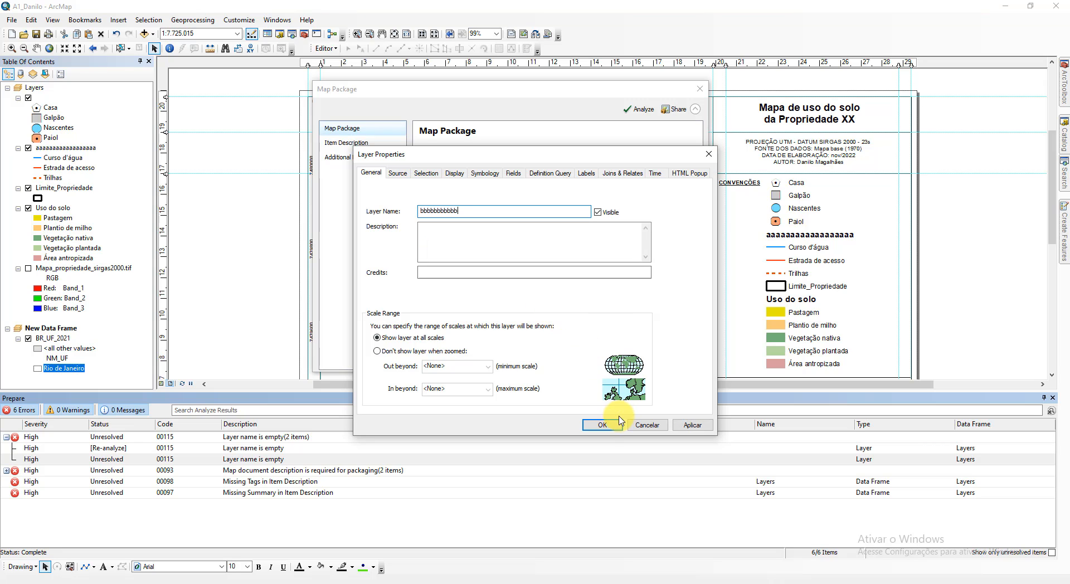
click(606, 424)
click(636, 109)
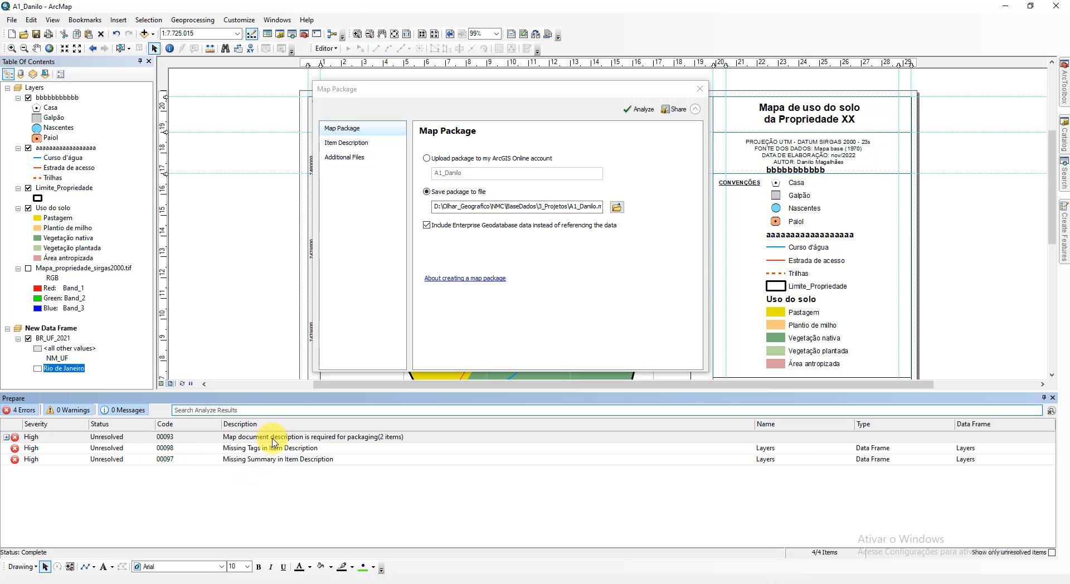
Step: Open the map document properties from the missing description error and enter "a" as title, summary and description
double_click(273, 438)
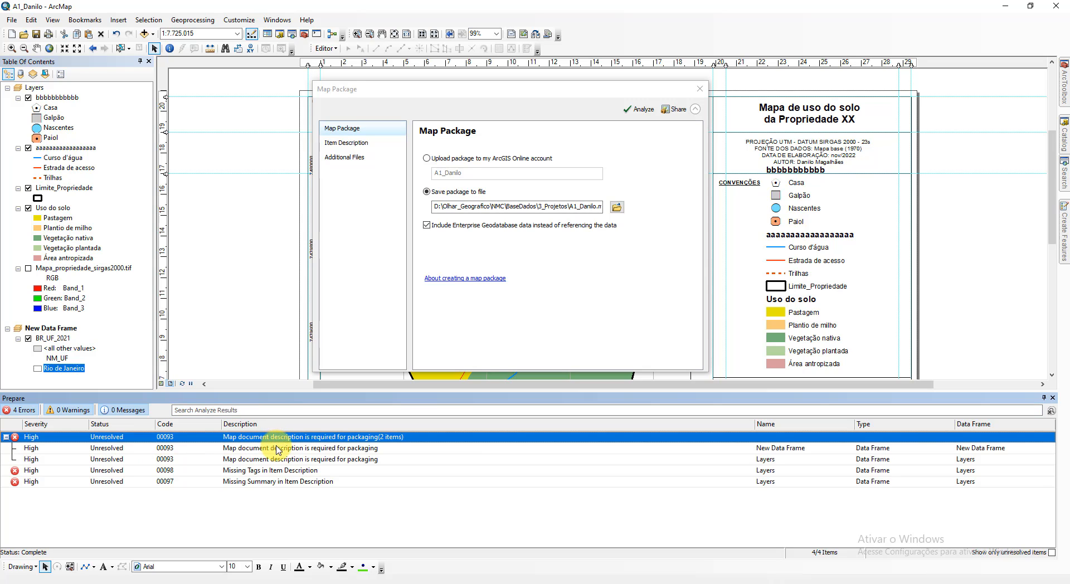
click(299, 450)
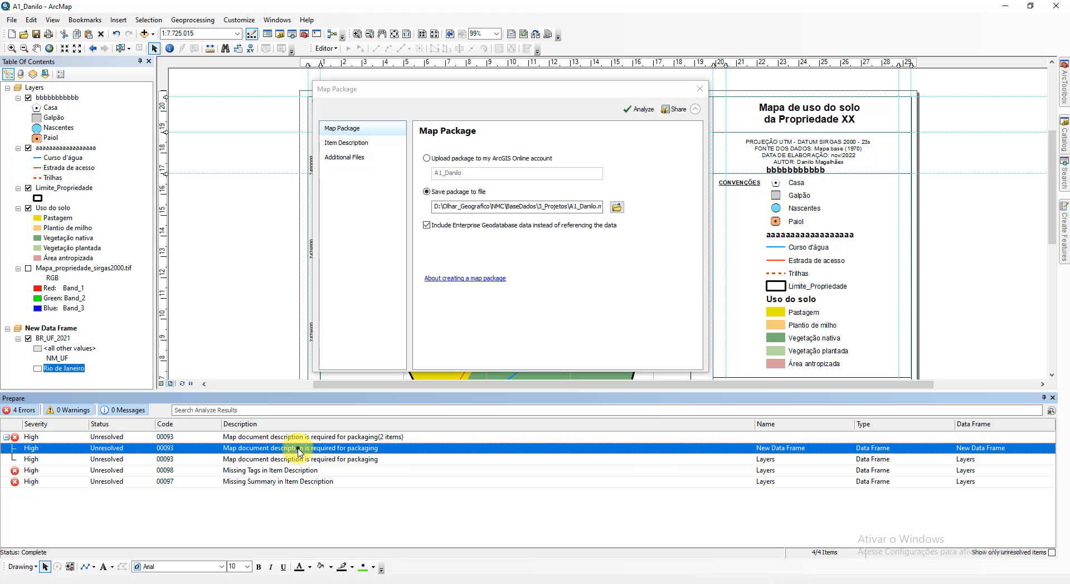
double_click(299, 450)
click(510, 179)
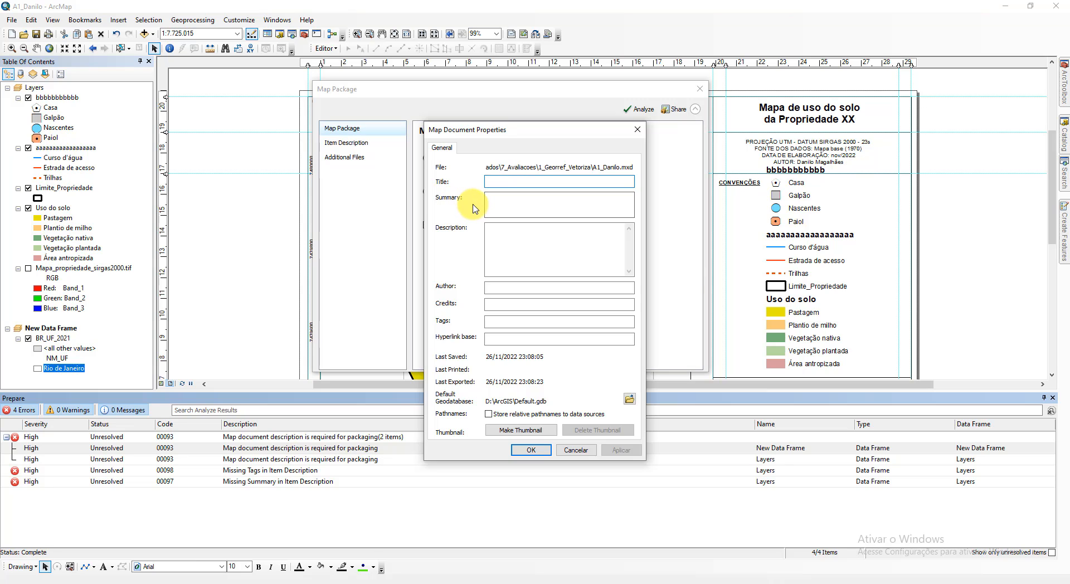
text(a)
click(520, 206)
text(a)
click(516, 239)
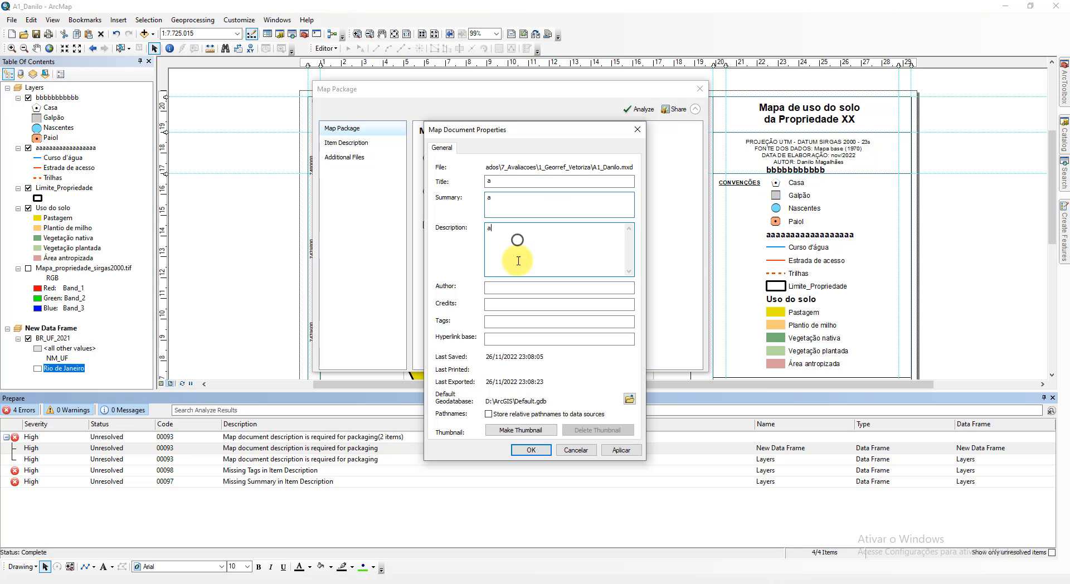
text(a)
Step: Enter "a" as the document's author, credits, tags and hyperlink base, and analyze the map package again
click(520, 287)
text(a)
click(517, 305)
text(a)
click(519, 322)
text(a)
click(522, 338)
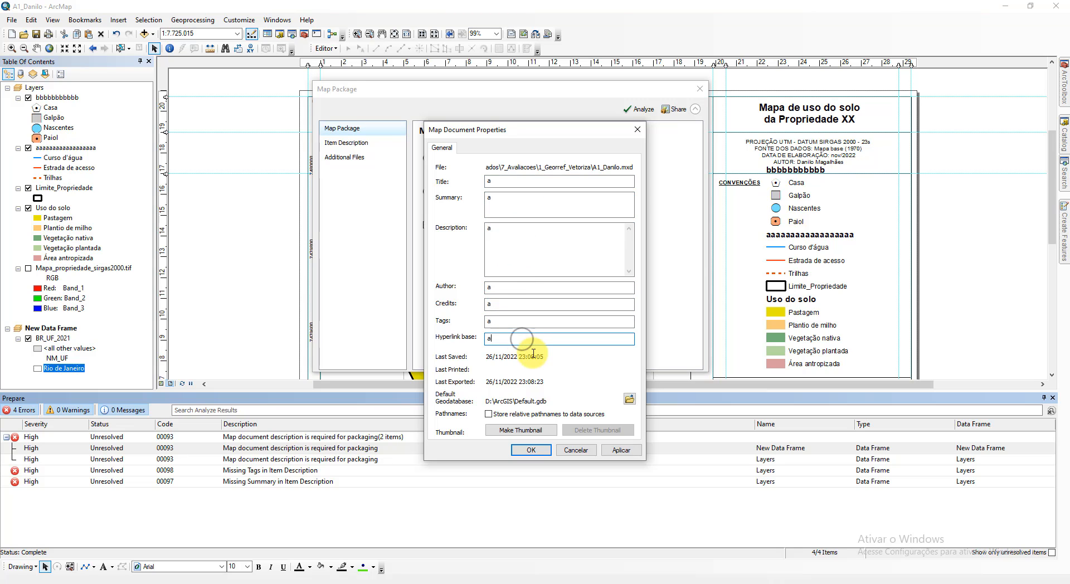
text(a)
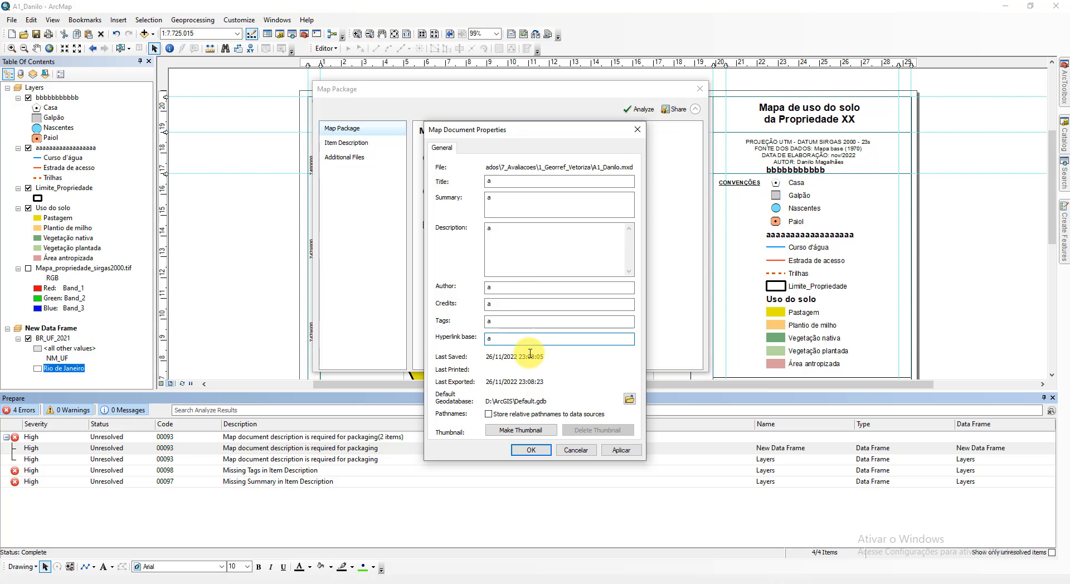
click(534, 449)
click(638, 109)
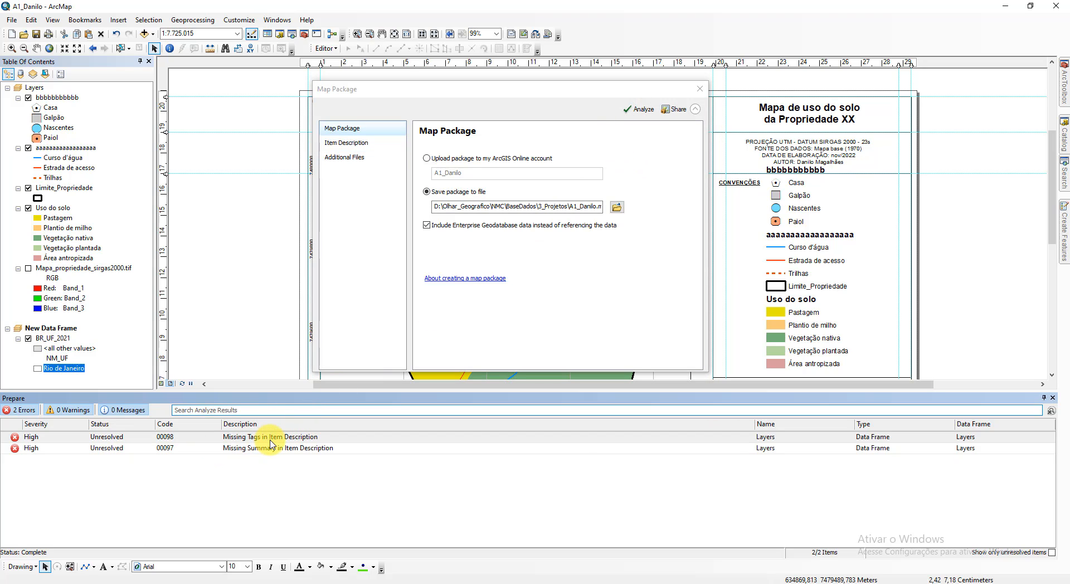
Step: Resolve the missing tags and summary errors by entering "a" in every Item Description text field, and re-analyze the package
double_click(270, 438)
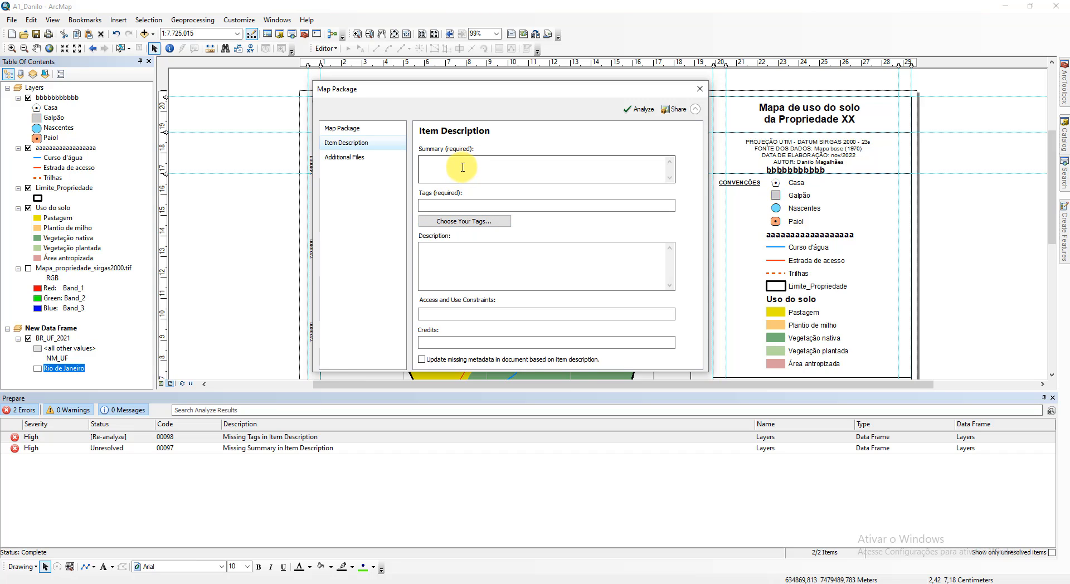
click(516, 167)
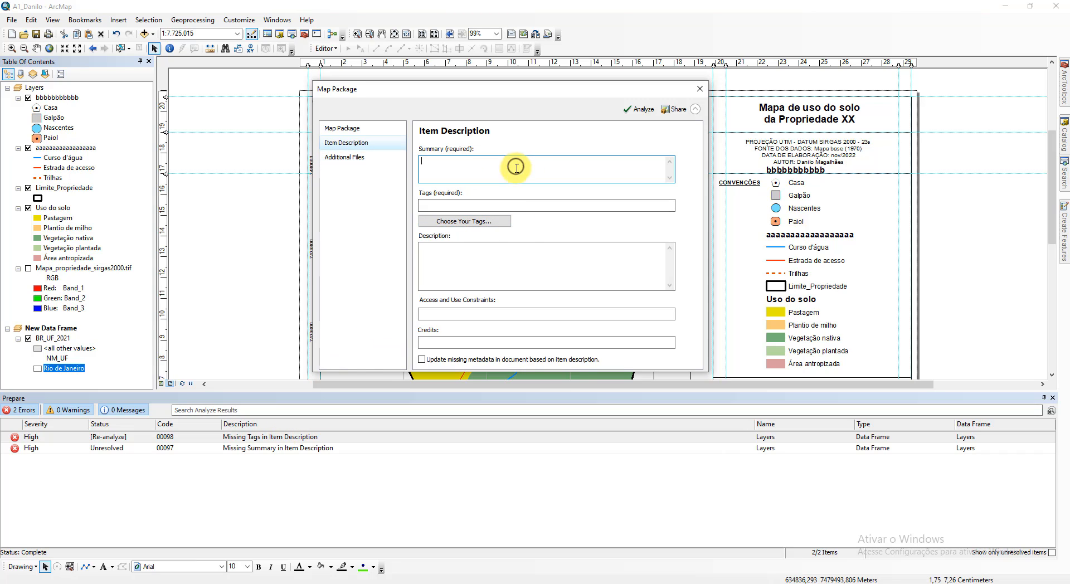
text(a)
click(484, 205)
text(a)
click(483, 269)
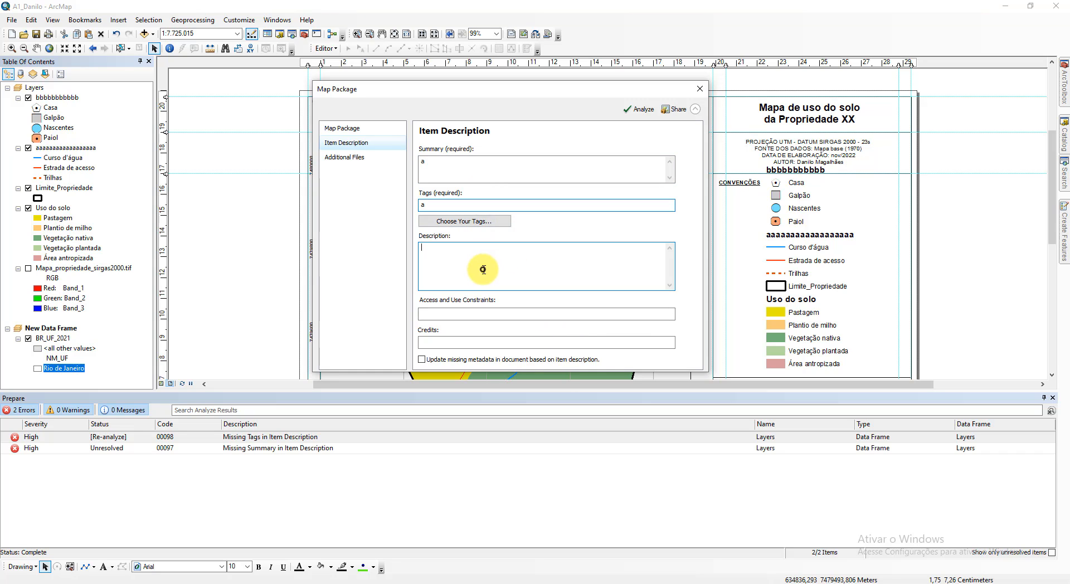
text(a)
click(477, 313)
text(a)
click(477, 341)
text(a)
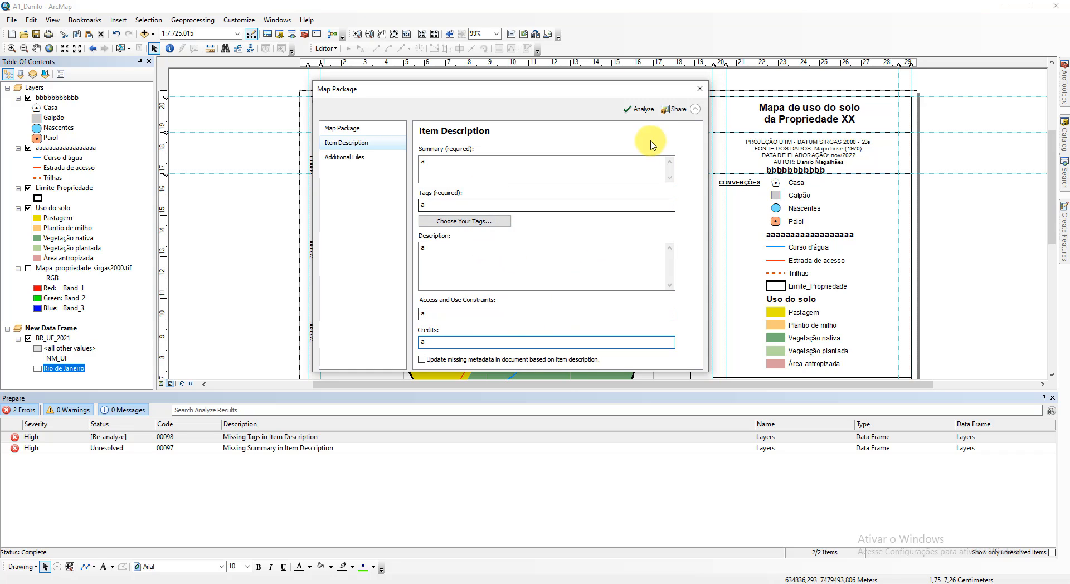
click(639, 109)
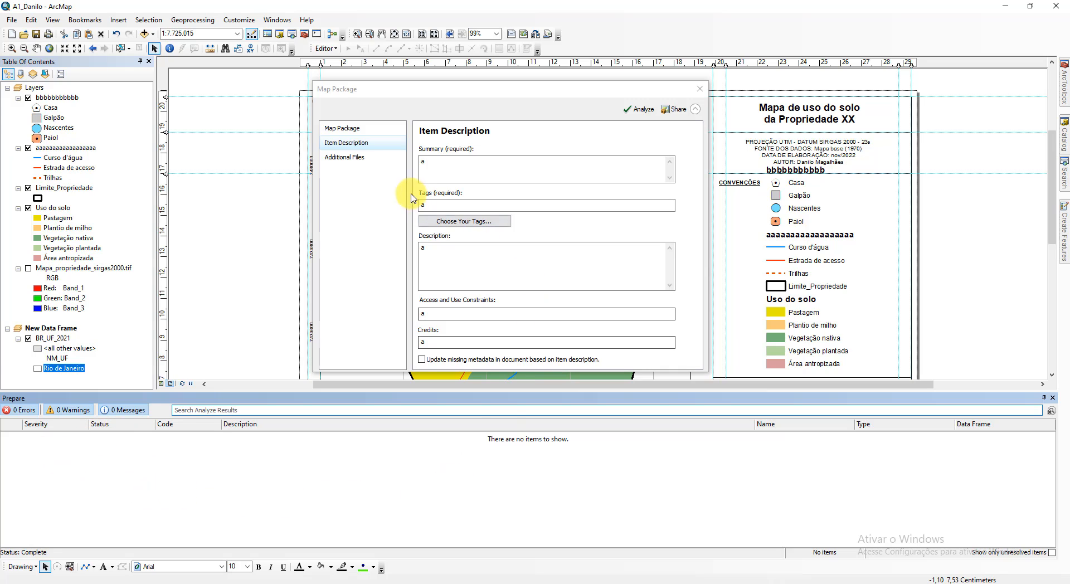
Step: Set the map package file's save location to the 7_Avaliacoes folder, keeping the suggested file name
click(357, 131)
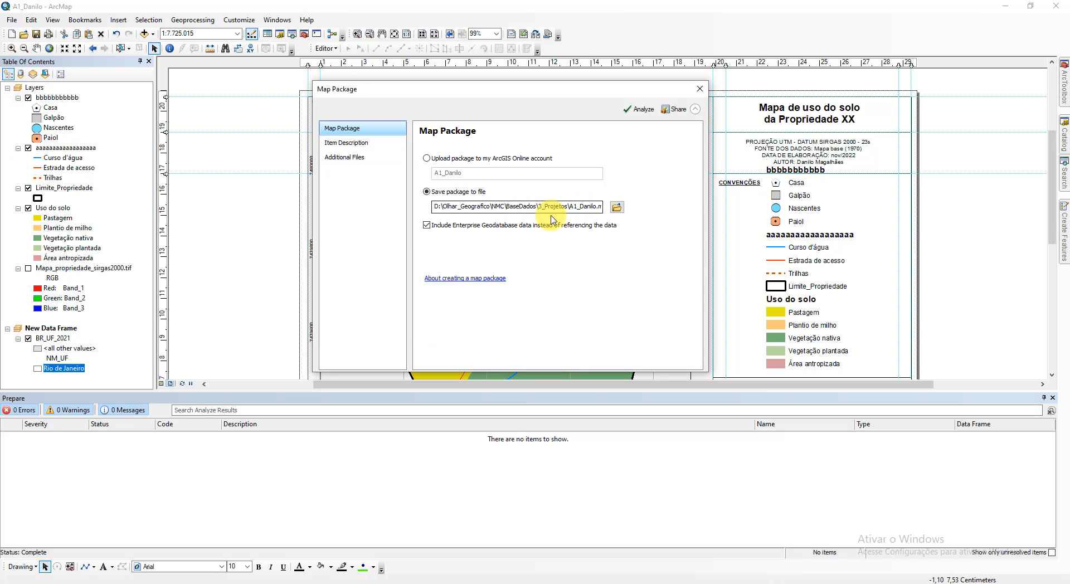
click(616, 207)
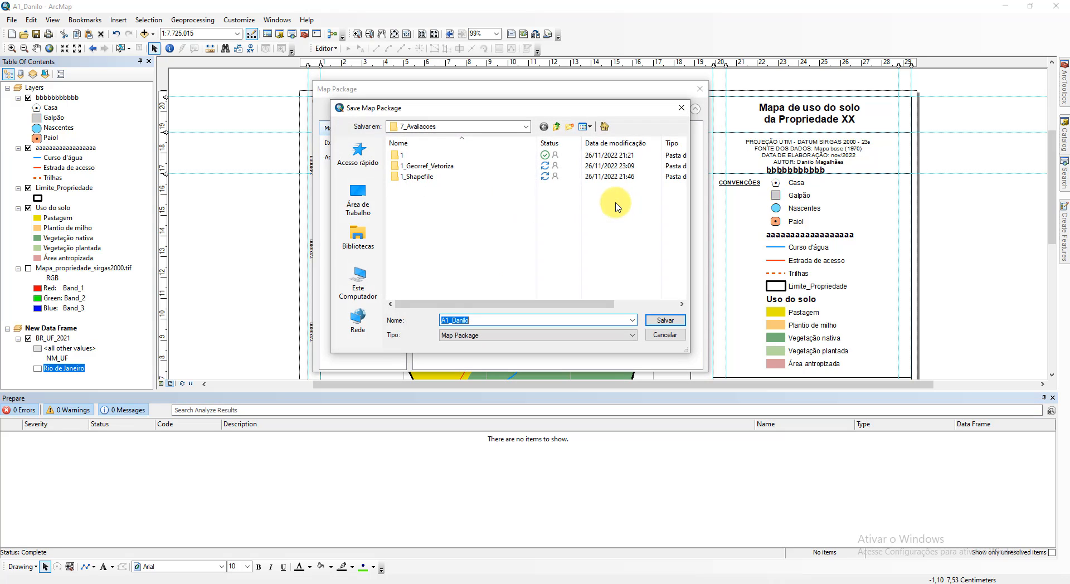
click(470, 127)
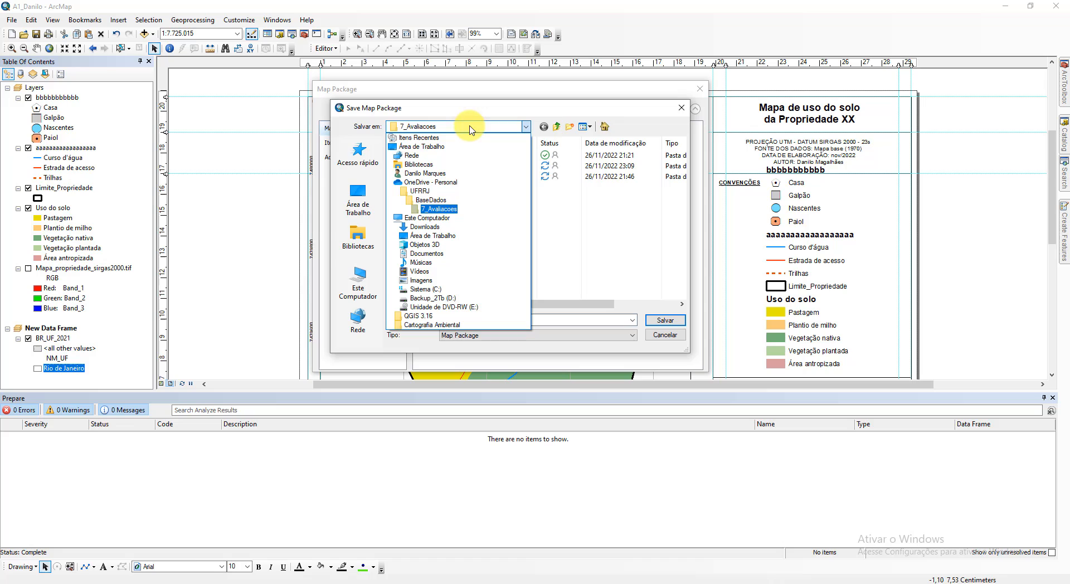
click(441, 210)
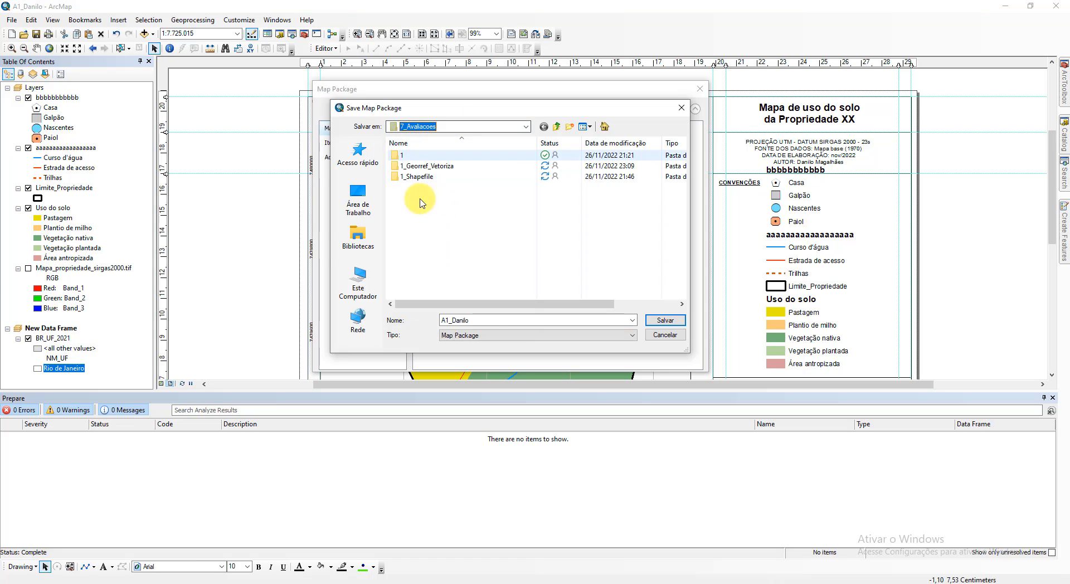
click(487, 320)
click(487, 320)
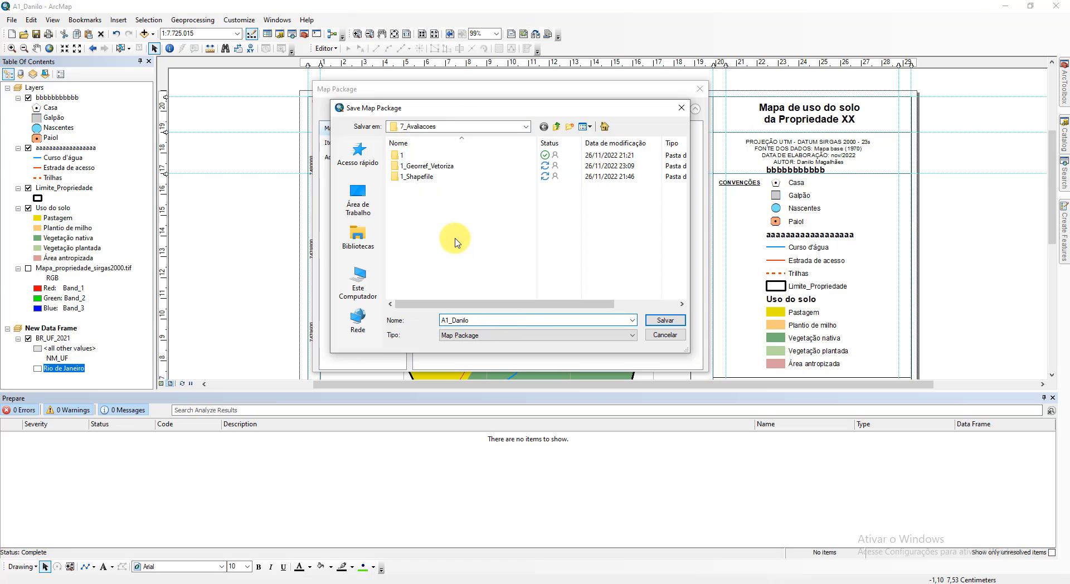
click(658, 320)
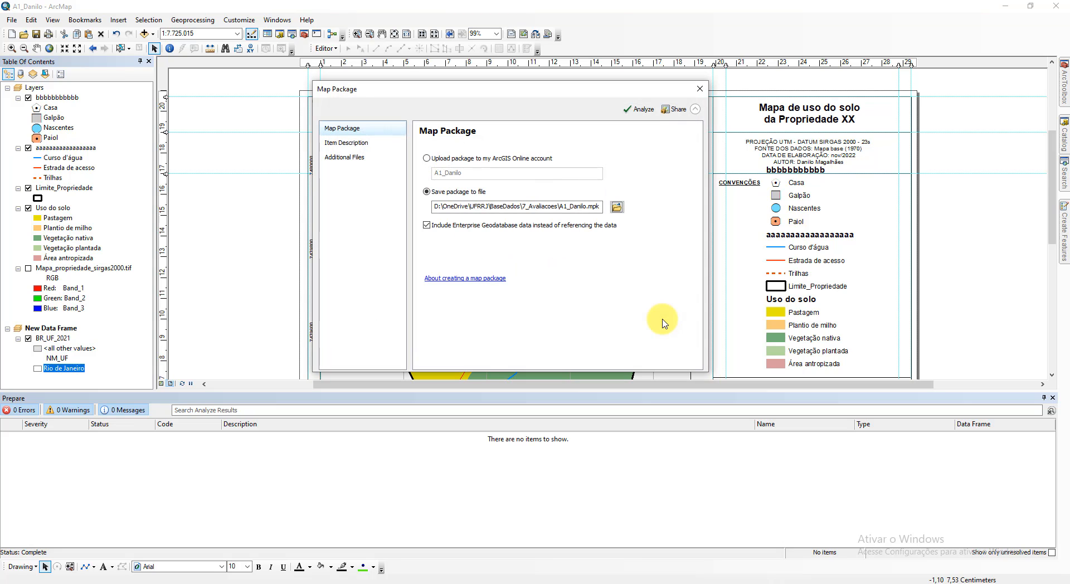
Step: Share the project as a map package, agreeing to save the changed map document first
click(676, 110)
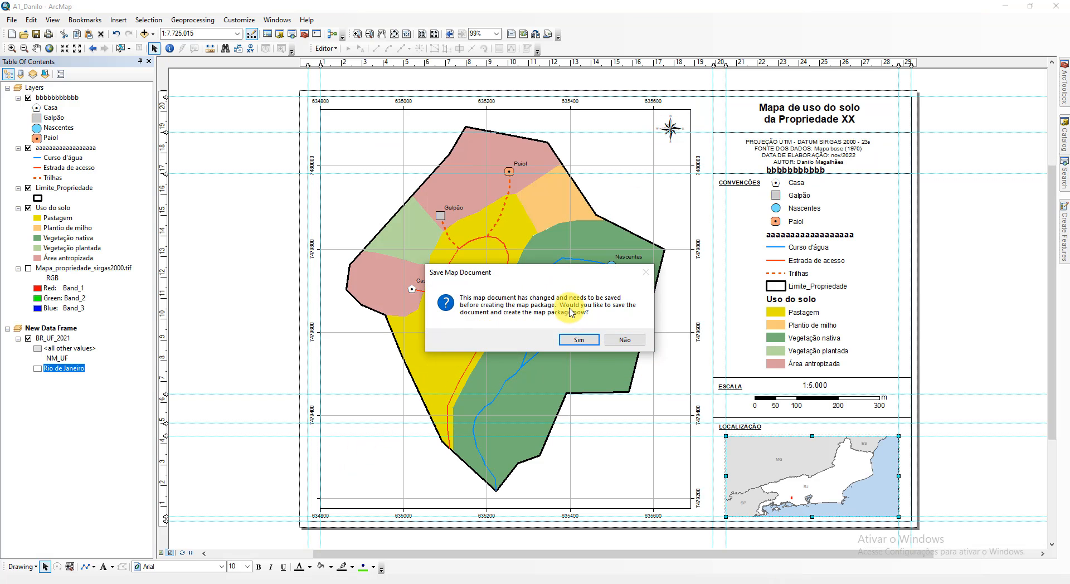
click(580, 341)
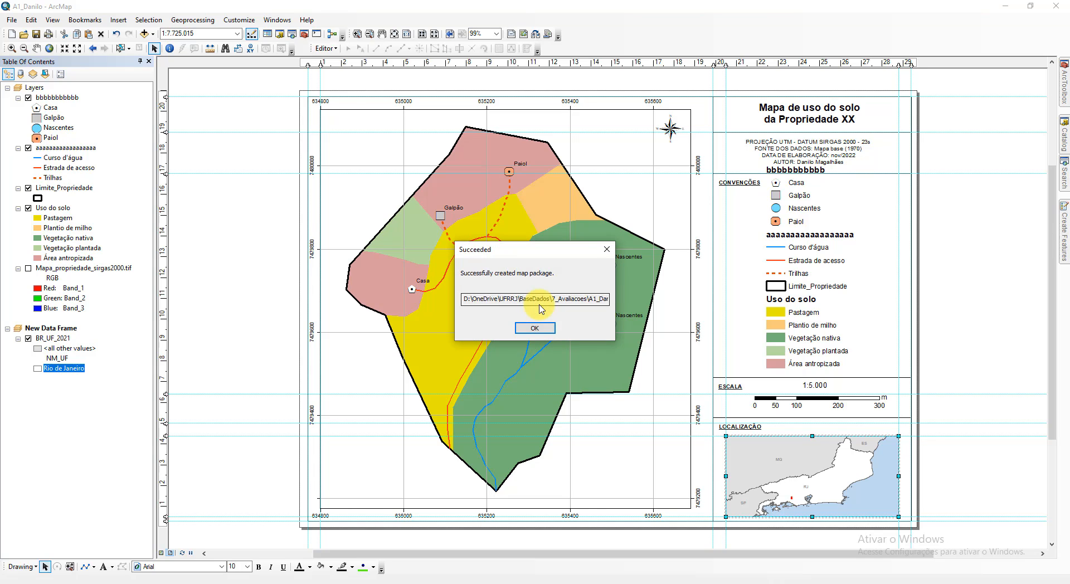
click(535, 328)
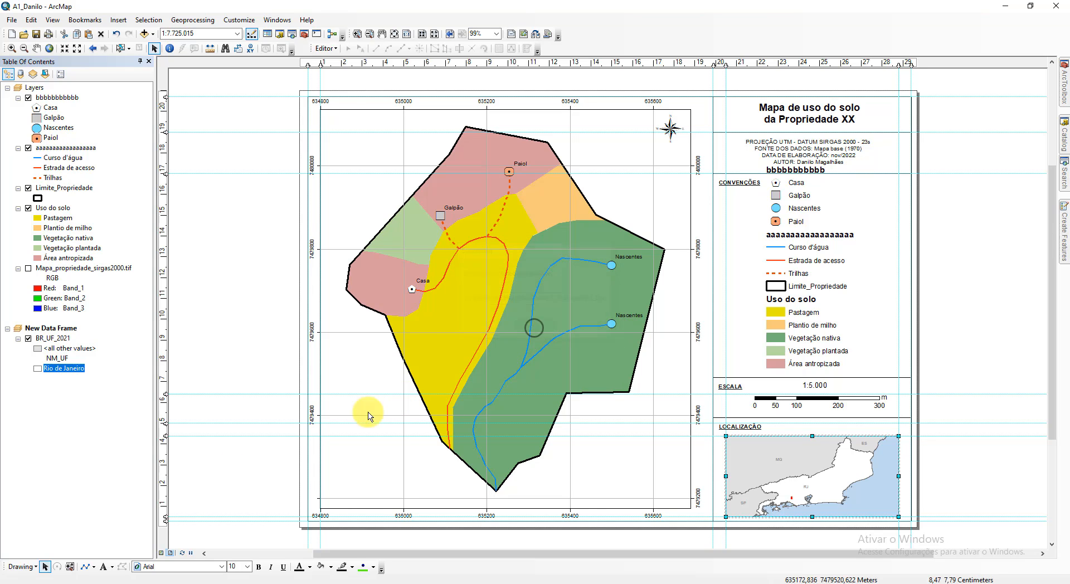
Step: Switch to File Explorer, select the new map package in the 7_Avaliacoes folder and widen the Tipo column to show its full file type
click(91, 555)
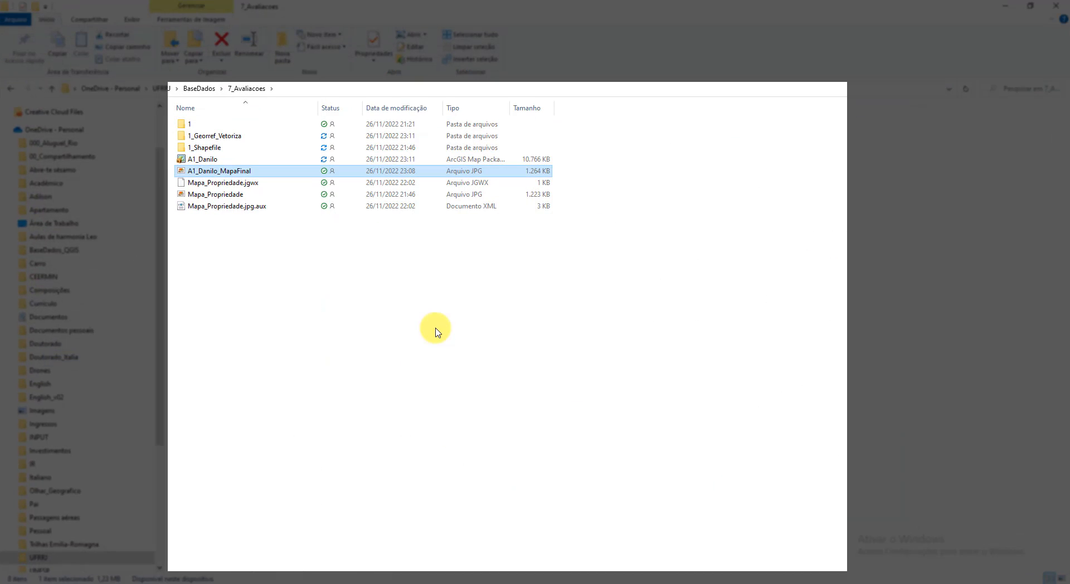
click(246, 161)
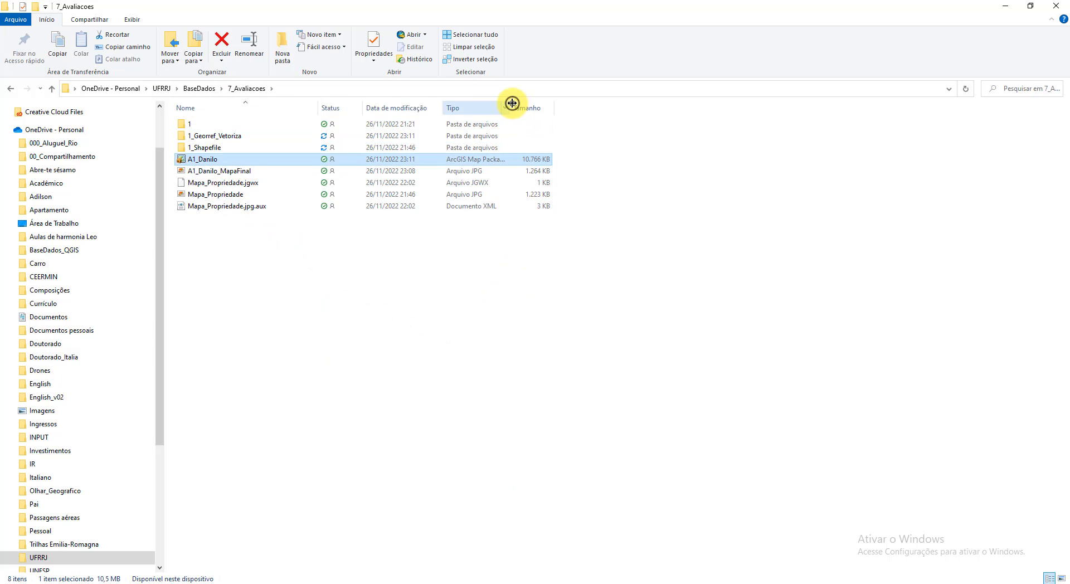
double_click(511, 104)
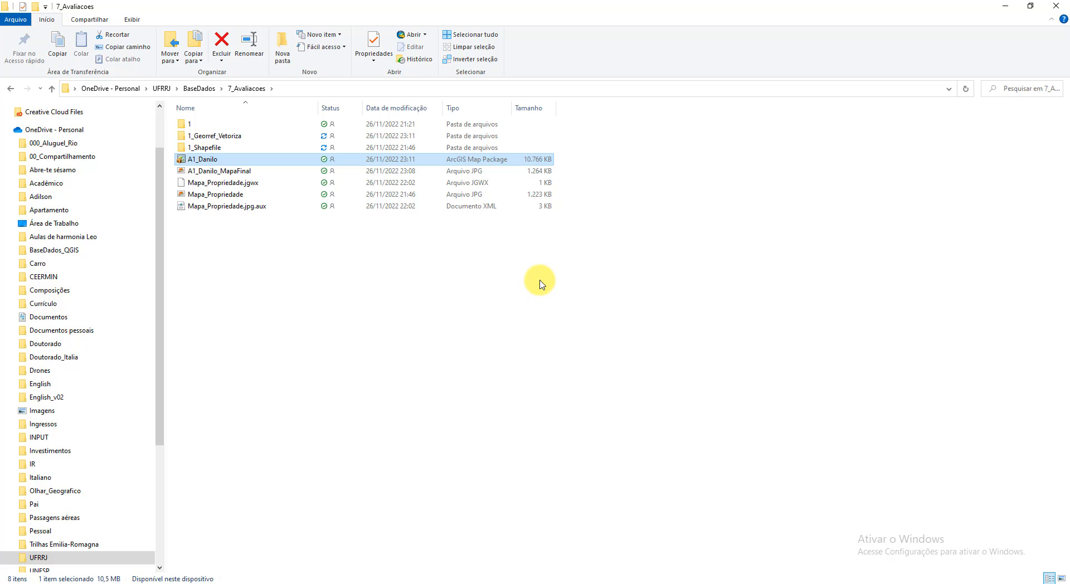